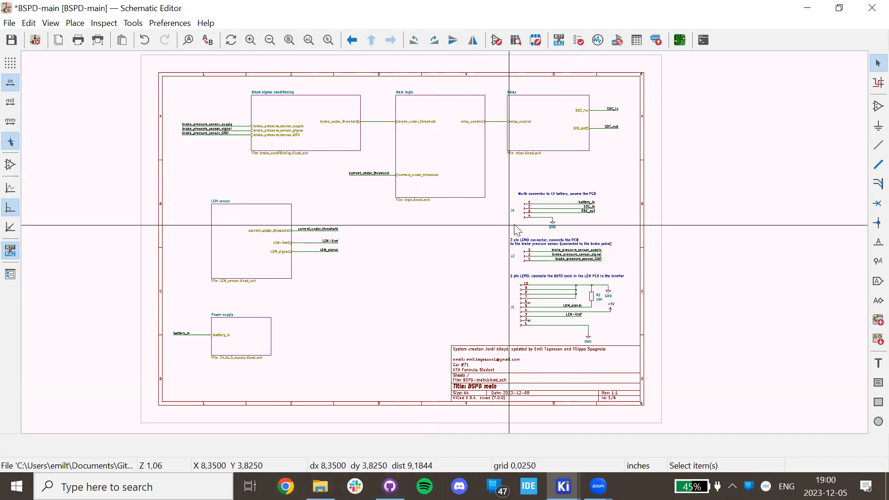
Look through the symbol footprint assignments, close the tool unchanged, and view the Main logic sub-sheet.
scroll(526, 287, "up", 3)
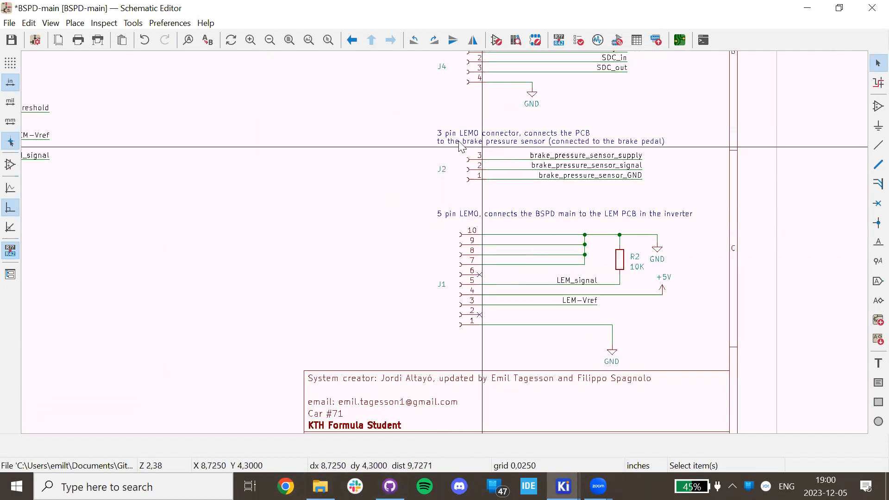
scroll(452, 236, "down", 2)
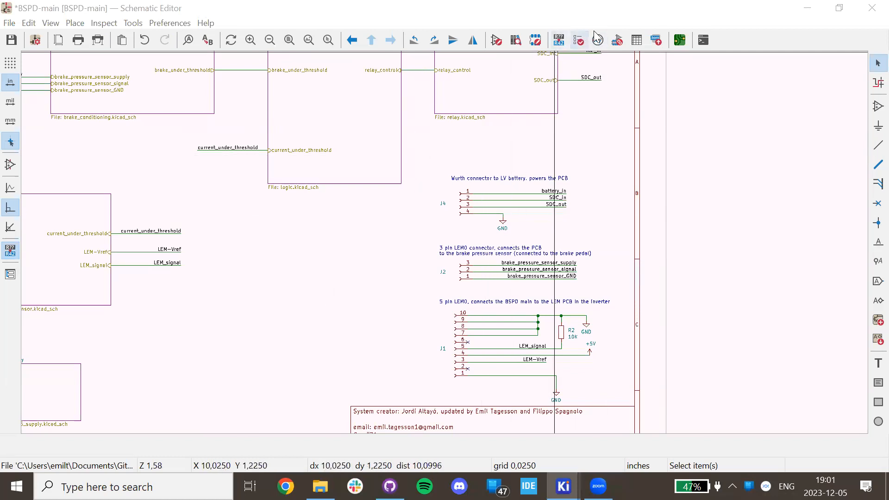
left_click(618, 40)
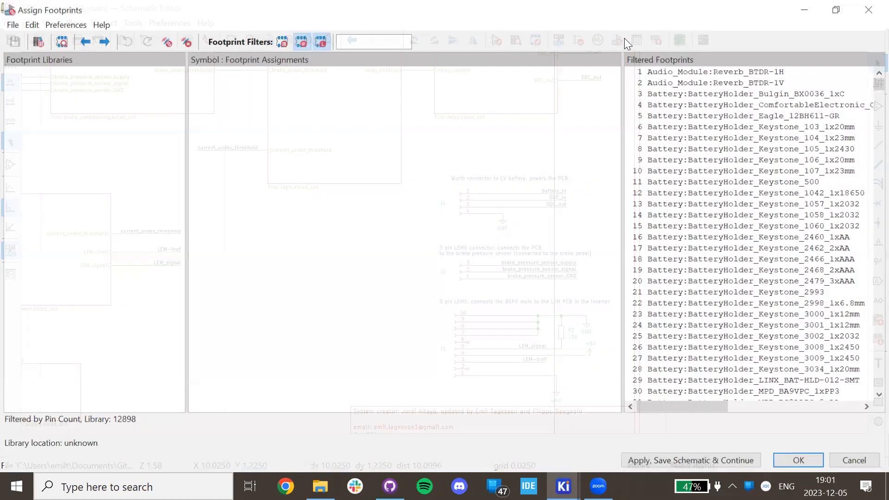
scroll(416, 126, "down", 10)
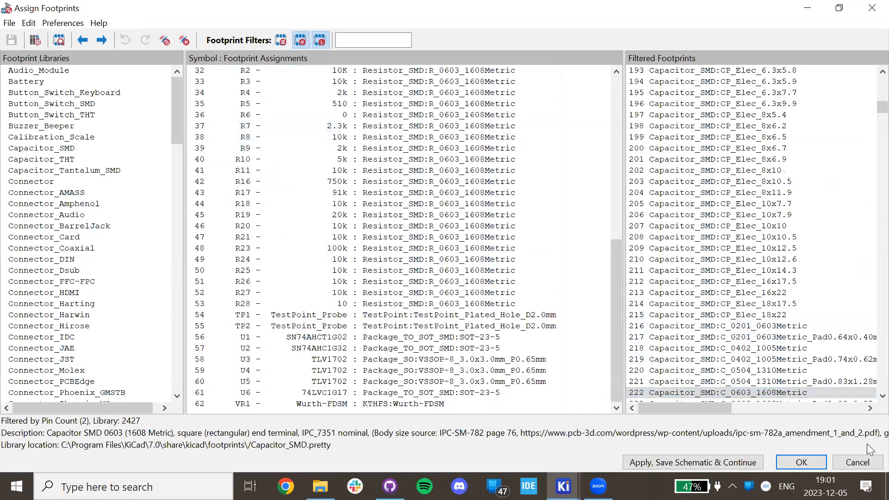
left_click(857, 463)
scroll(451, 241, "down", 6)
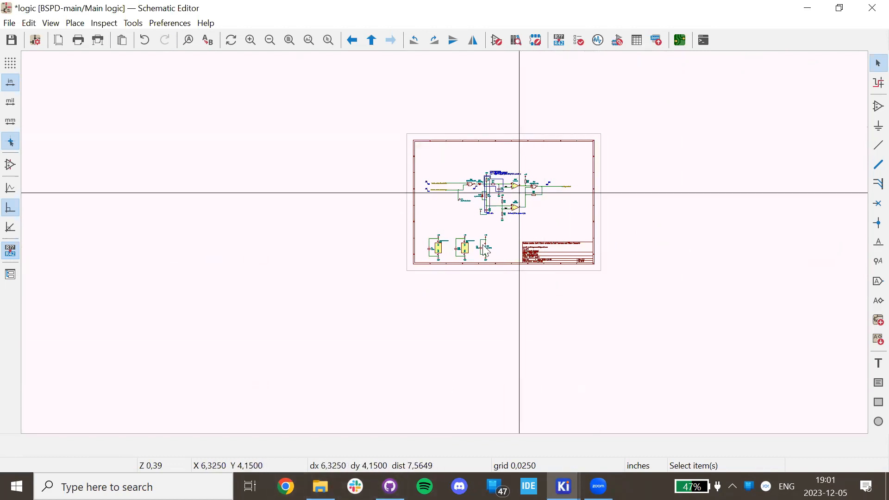
Go back up to the root BSPD-main sheet and fit the whole sheet in view.
key("alt+BackSpace")
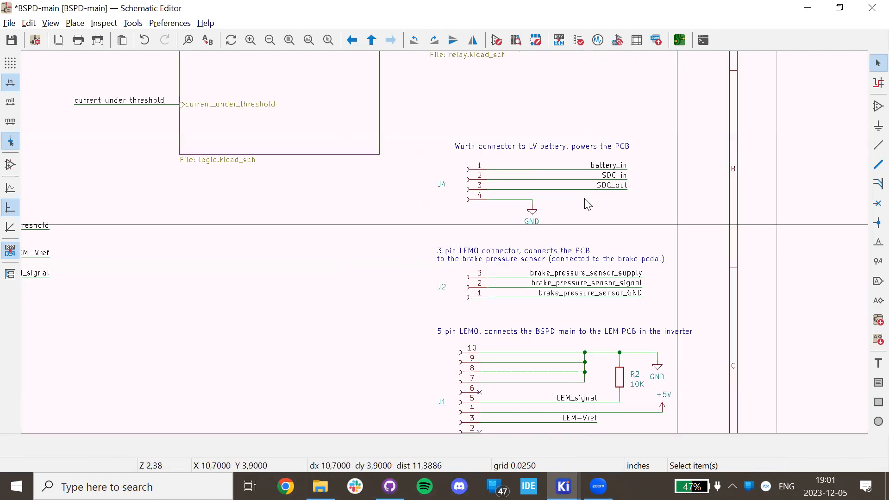
scroll(577, 162, "down", 2)
middle_click_drag(377, 241, 442, 275)
middle_click_drag(472, 307, 450, 260)
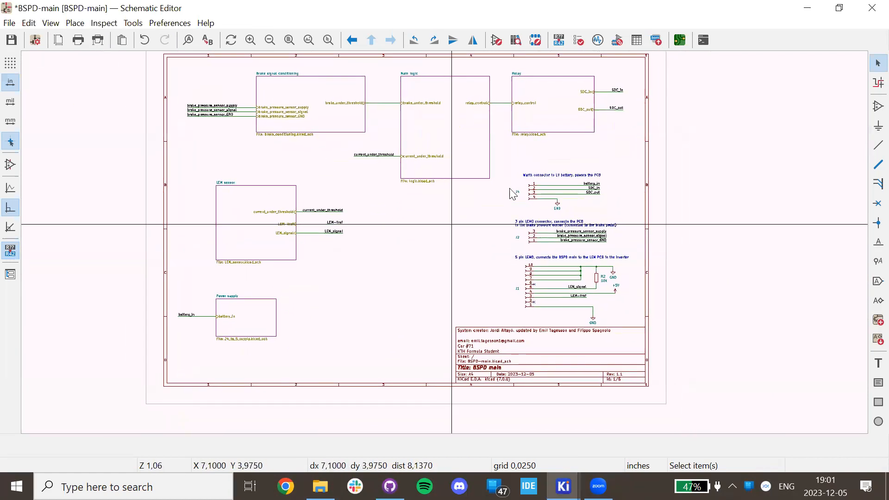
middle_click_drag(443, 194, 367, 264)
scroll(367, 266, "down", 1)
middle_click_drag(442, 241, 471, 246)
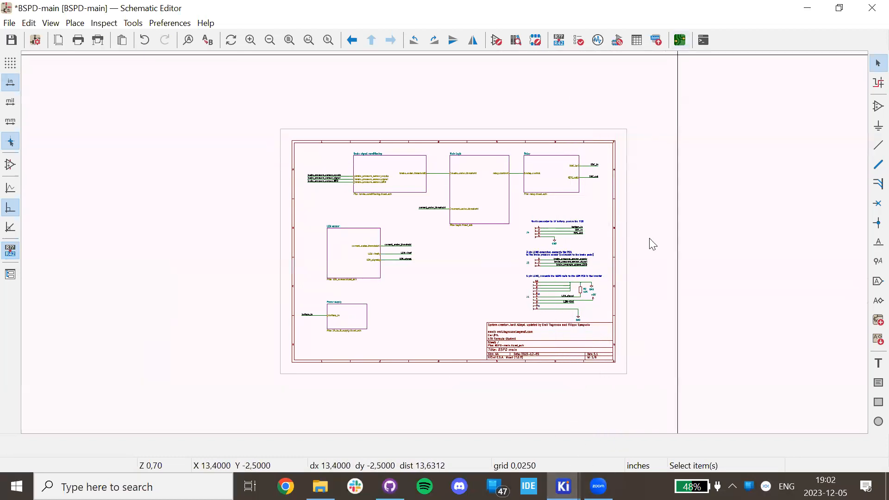
Check the BSPD-main project files in File Explorer, then return to the KiCad editors.
mouse_move(563, 486)
left_click(480, 384)
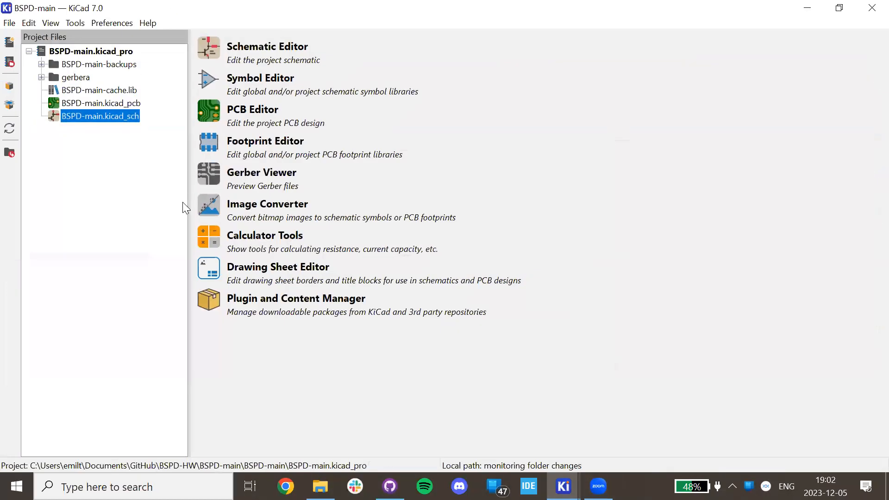
left_click(320, 486)
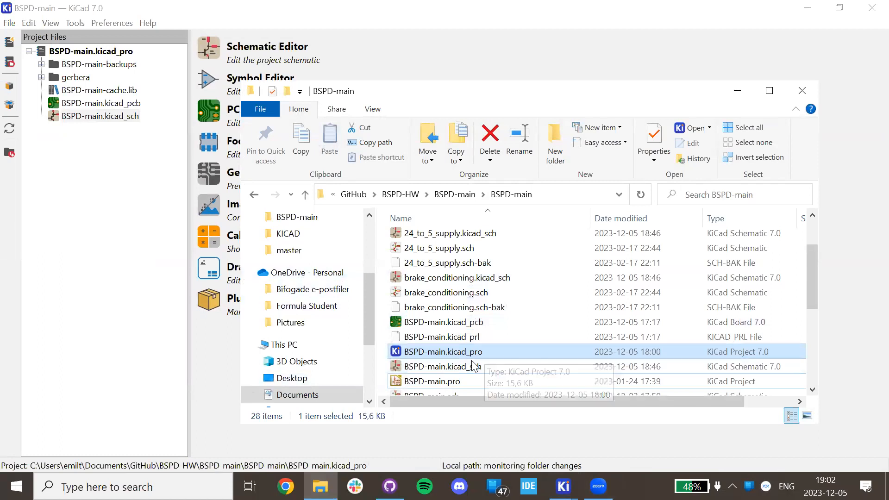
left_click(139, 291)
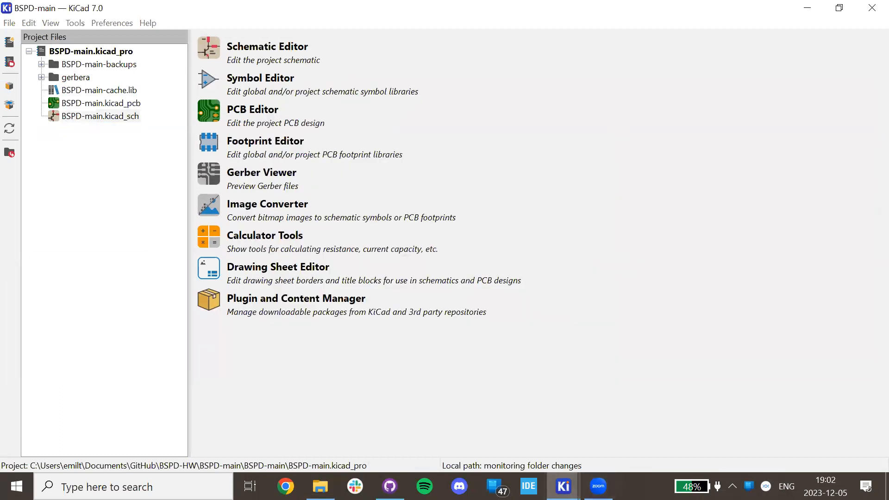
mouse_move(563, 486)
left_click(642, 428)
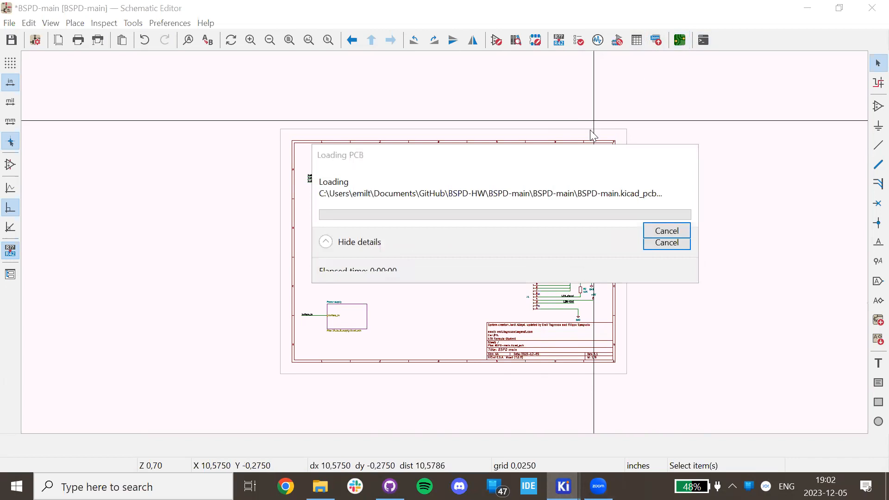
Zoom out over the loaded BSPD-main board layout and bring up the File menu.
scroll(394, 250, "right", 2, "ctrl")
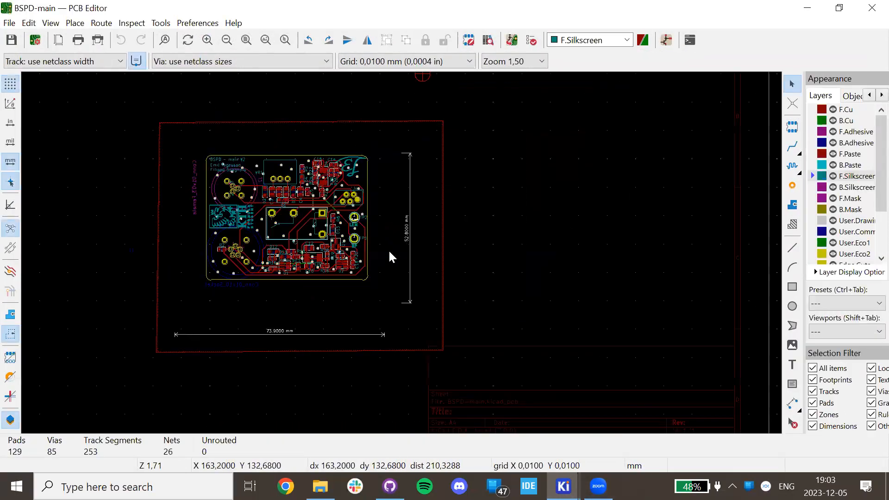
scroll(399, 252, "down", 2)
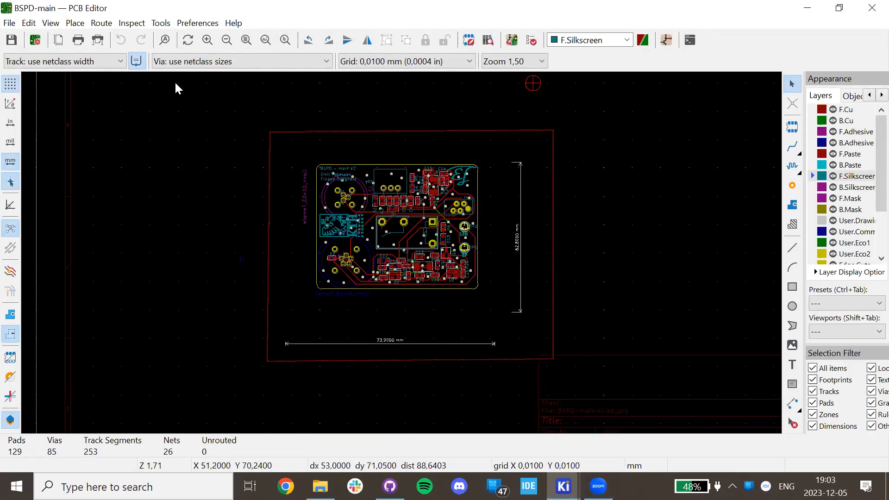
left_click(9, 23)
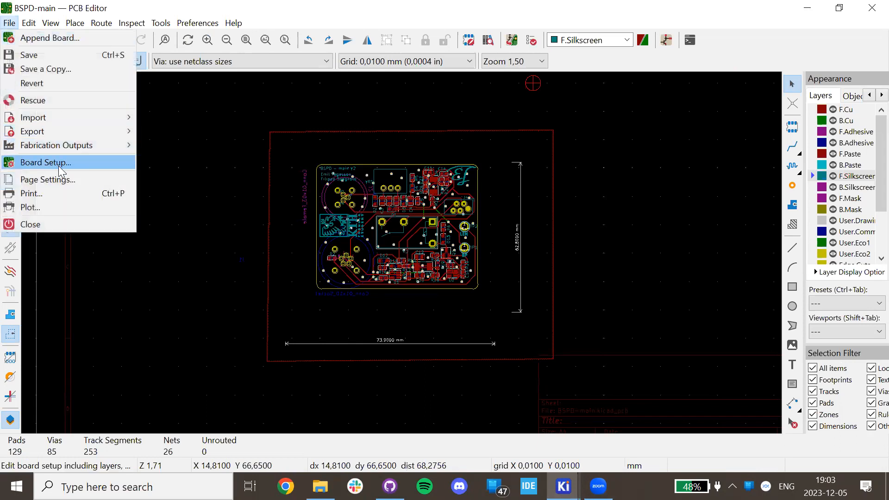
Clear the entire board with Edit > Global Deletions and confirm the deletion.
mouse_move(29, 22)
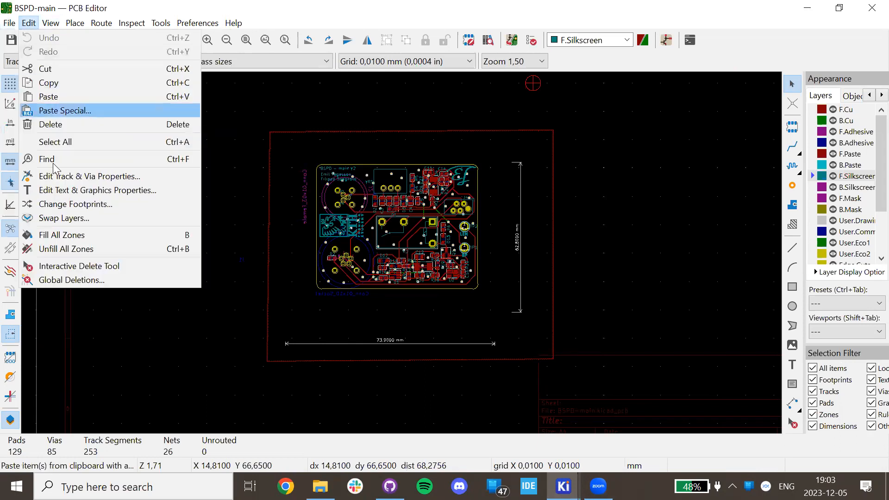
left_click(72, 281)
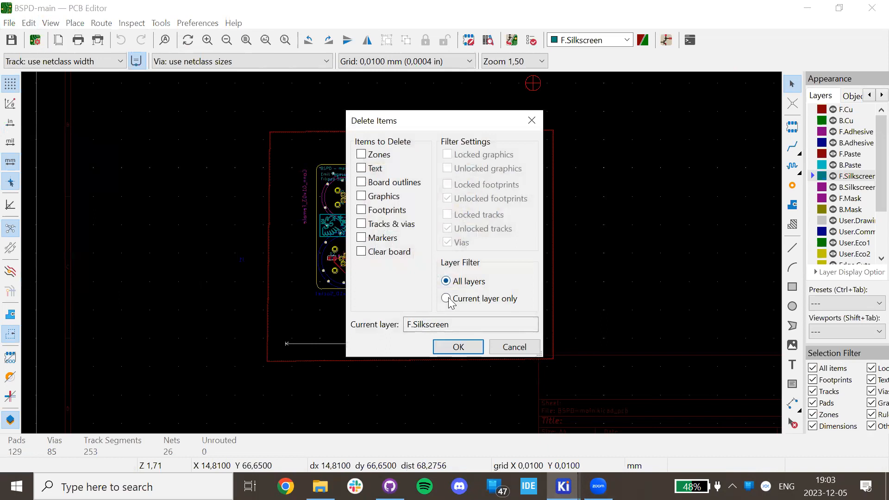
left_click(395, 256)
left_click(459, 347)
left_click(476, 240)
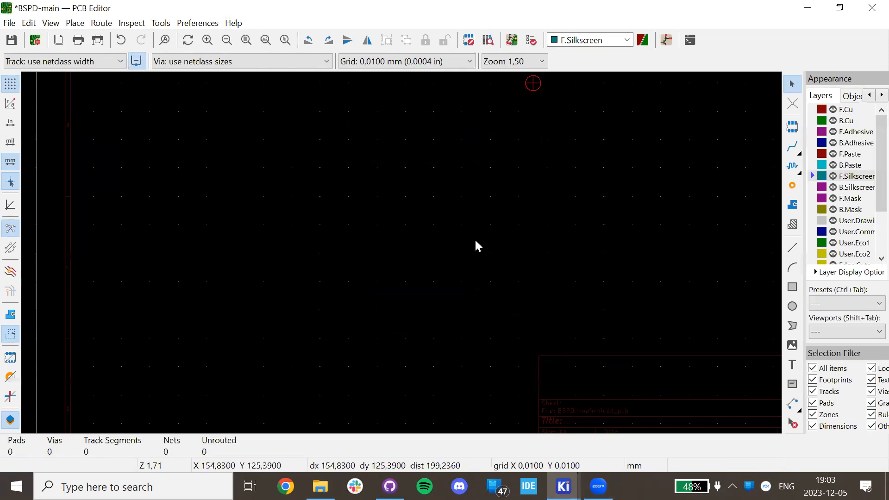
Bring the empty board frame into view and save the cleared board.
scroll(508, 186, "up", 1)
scroll(401, 258, "up", 1)
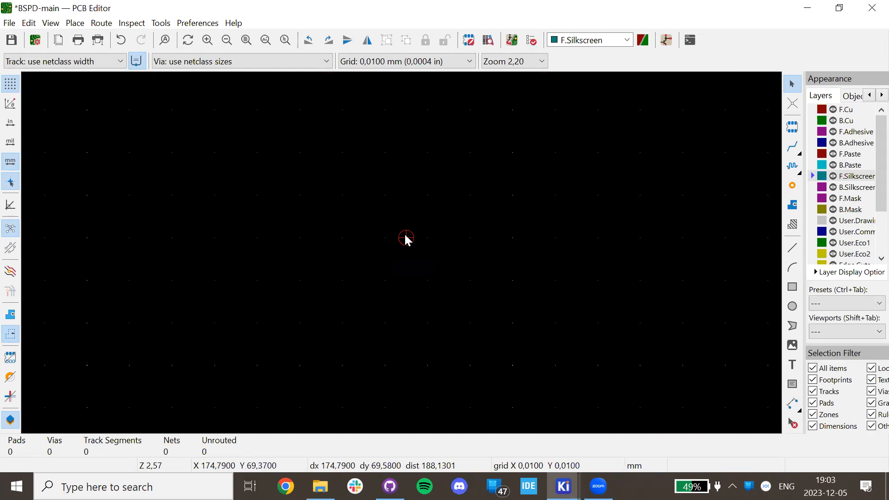
scroll(392, 241, "down", 2)
middle_click_drag(357, 302, 404, 243)
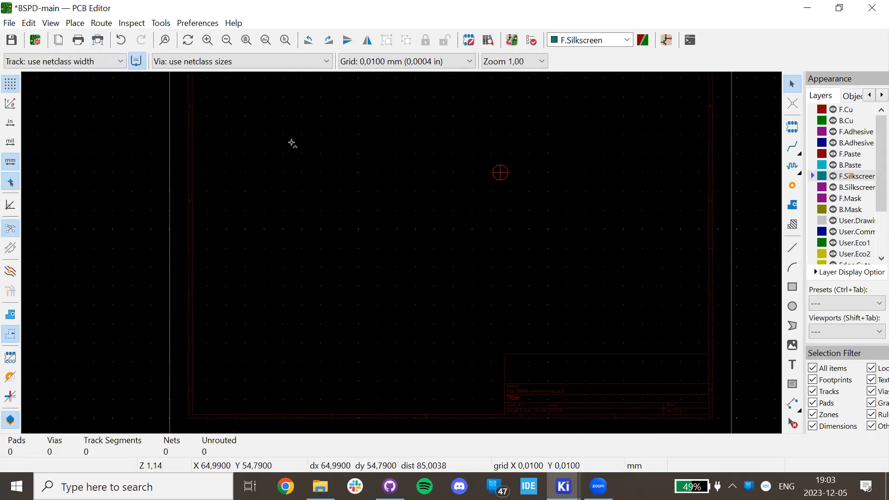
key("ctrl+s")
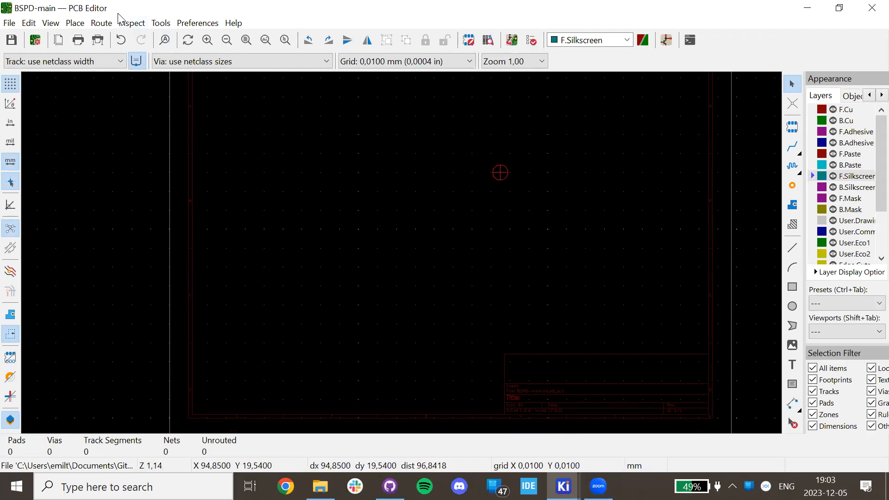
left_click(199, 23)
left_click(236, 66)
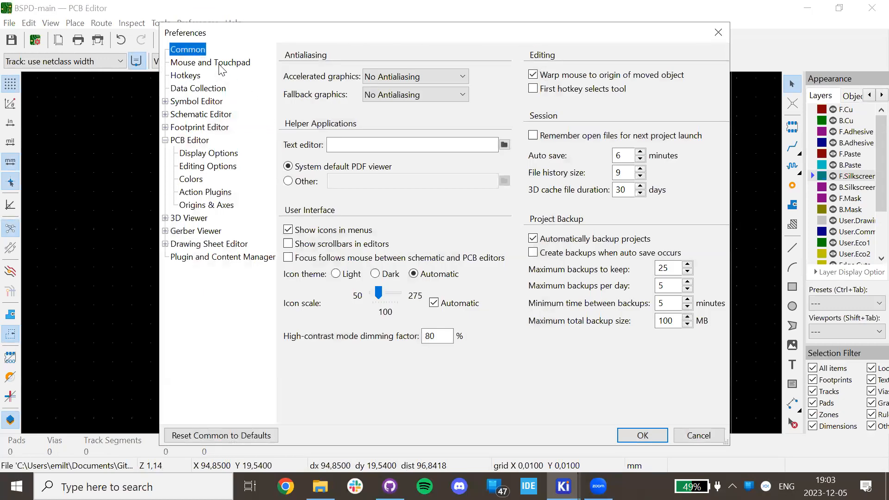
left_click(221, 65)
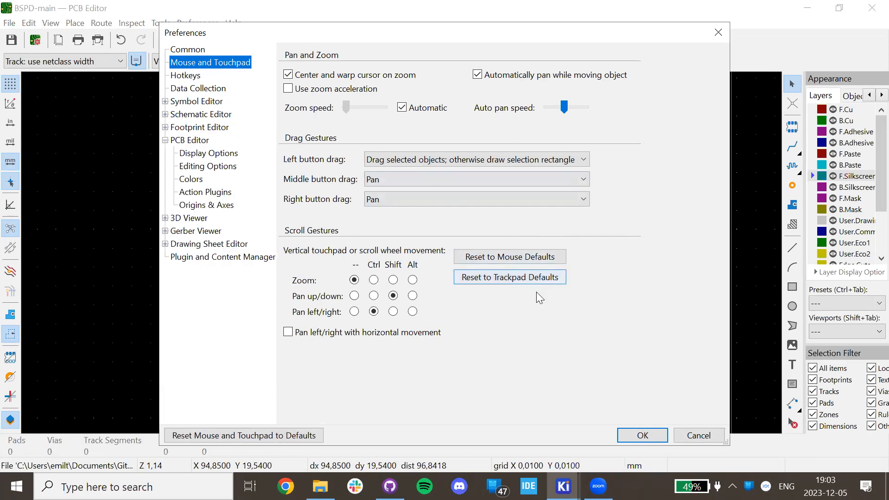
left_click(548, 265)
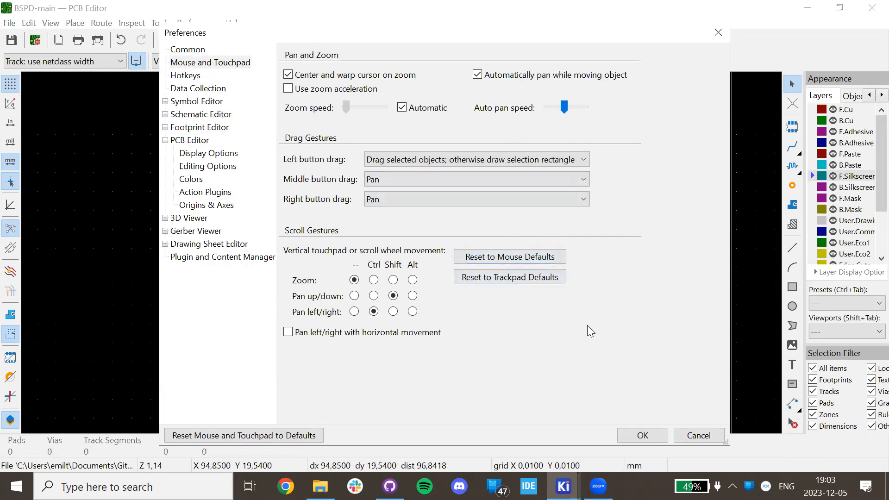
left_click(644, 436)
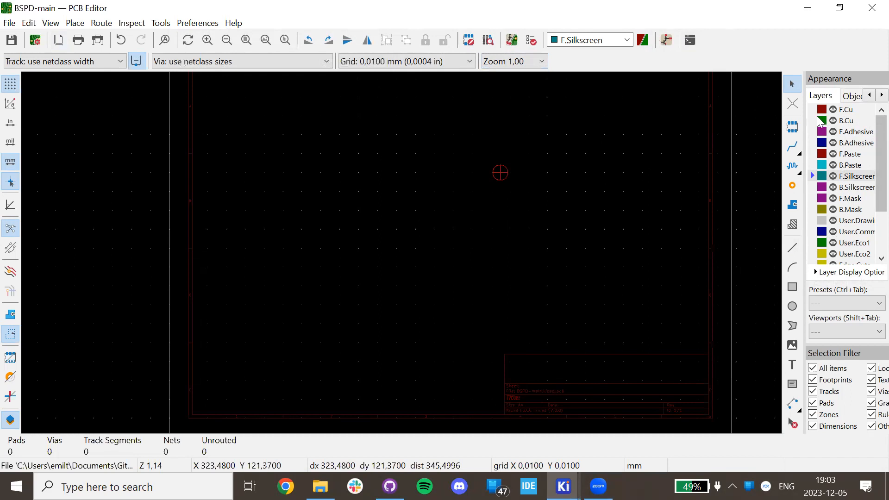
Search Google in Chrome for 'pcb stackup' and show the image results.
left_click(285, 486)
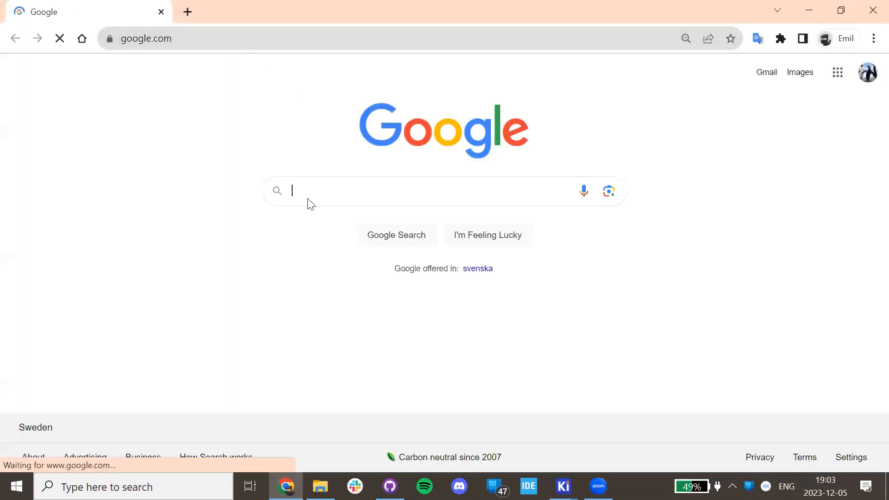
type("pcnb s")
key("BackSpace")
key("BackSpace")
key("BackSpace")
key("BackSpace")
type("b st")
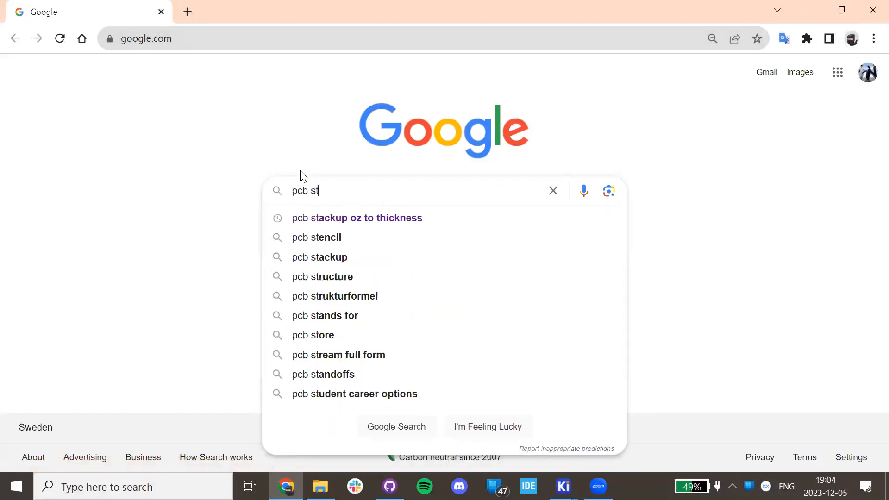
left_click(304, 265)
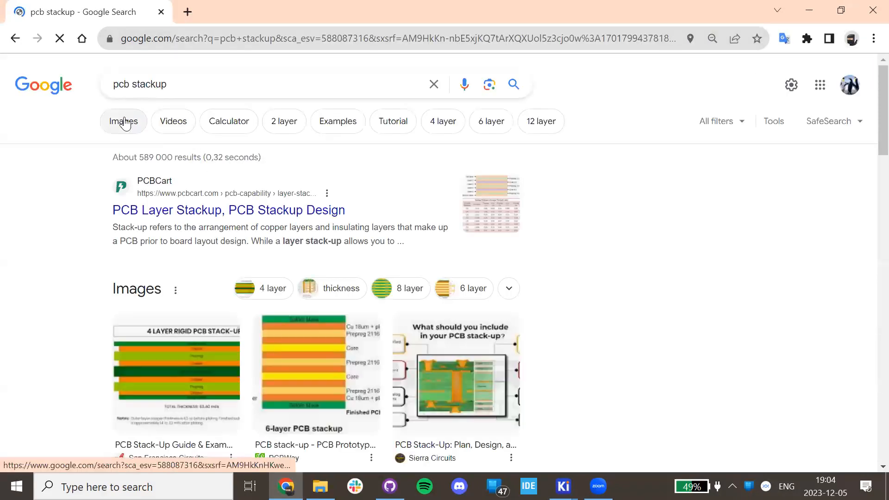
left_click(124, 122)
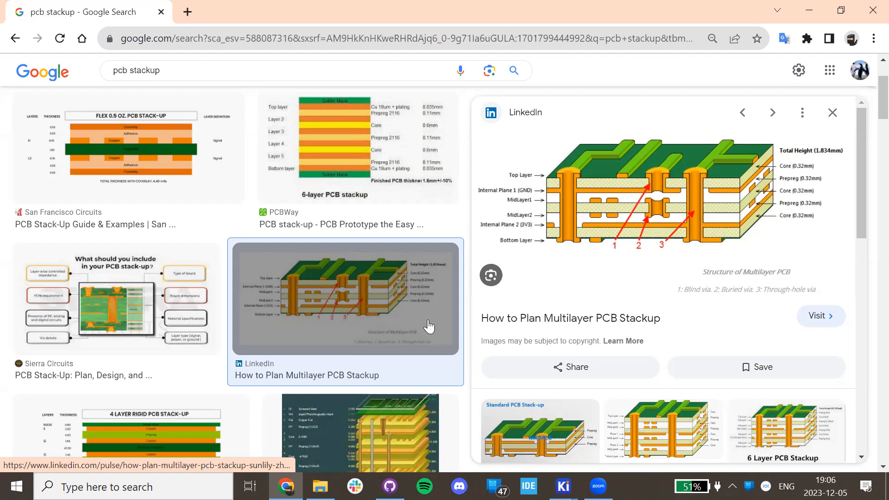
Launch Paint and draw a green rectangle as the board outline.
left_click(117, 480)
type("paint")
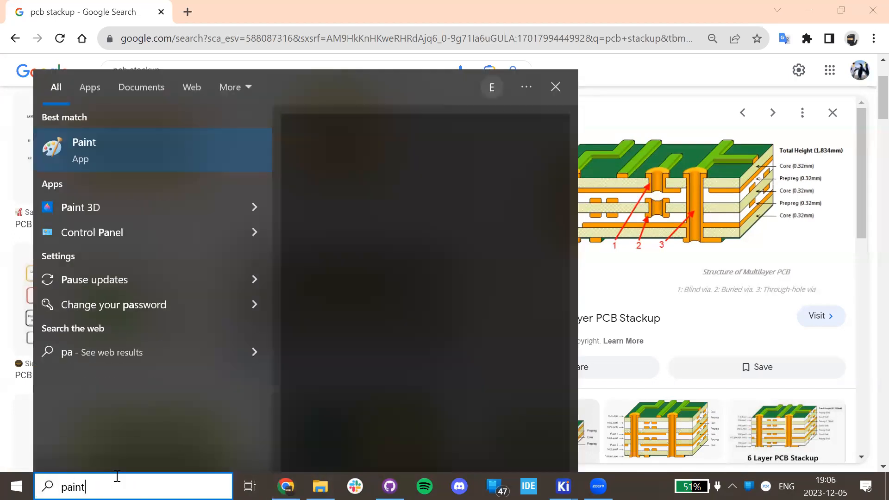
key("Return")
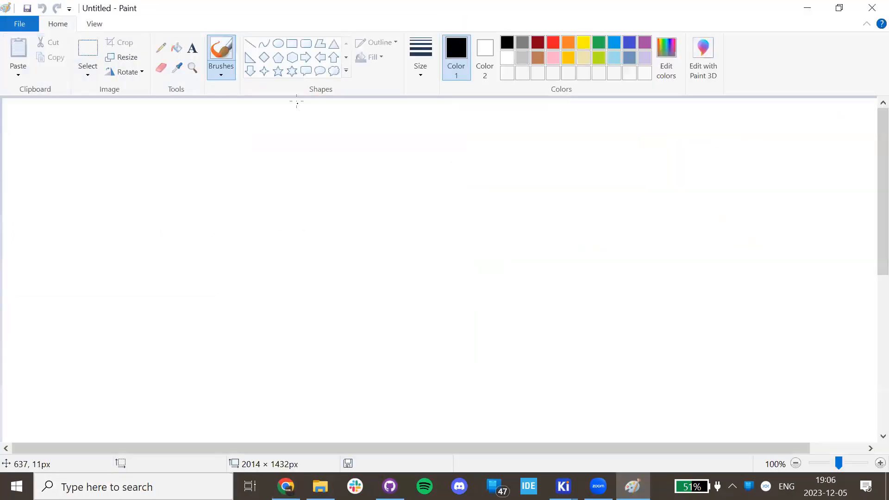
left_click(292, 44)
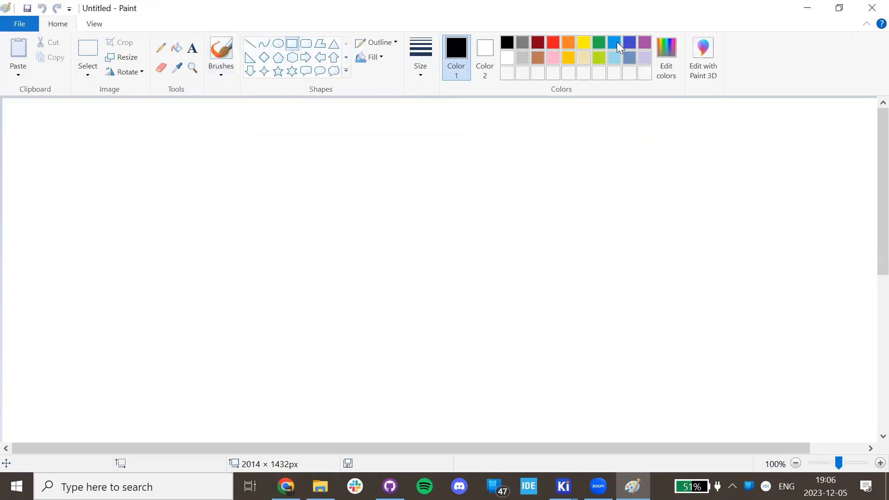
left_click(599, 43)
left_click_drag(268, 169, 648, 357)
left_click(707, 316)
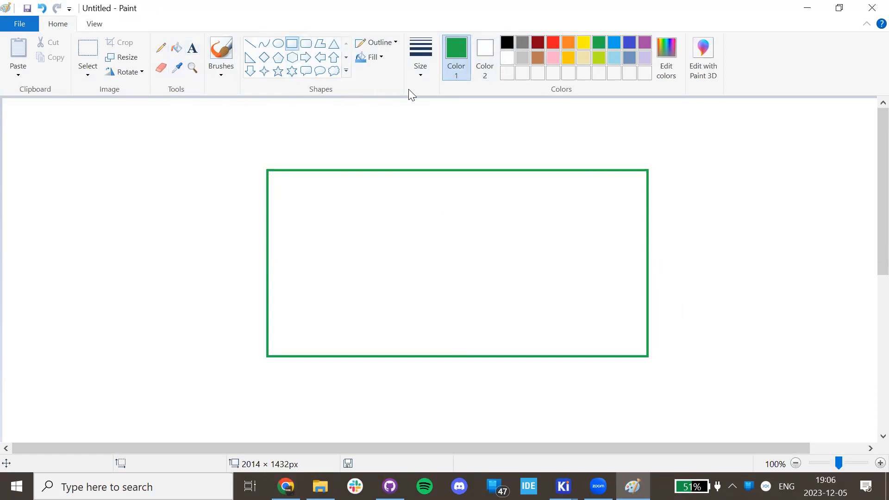
Draw two black boxes inside the green outline, a smaller left one and a wider right one.
left_click(507, 43)
mouse_move(541, 208)
left_mouse_down()
mouse_move(571, 238)
mouse_move(567, 230)
left_mouse_up()
key("ctrl+z")
left_click_drag(332, 208, 403, 242)
mouse_move(499, 203)
left_mouse_down()
mouse_move(560, 244)
mouse_move(601, 239)
left_mouse_up()
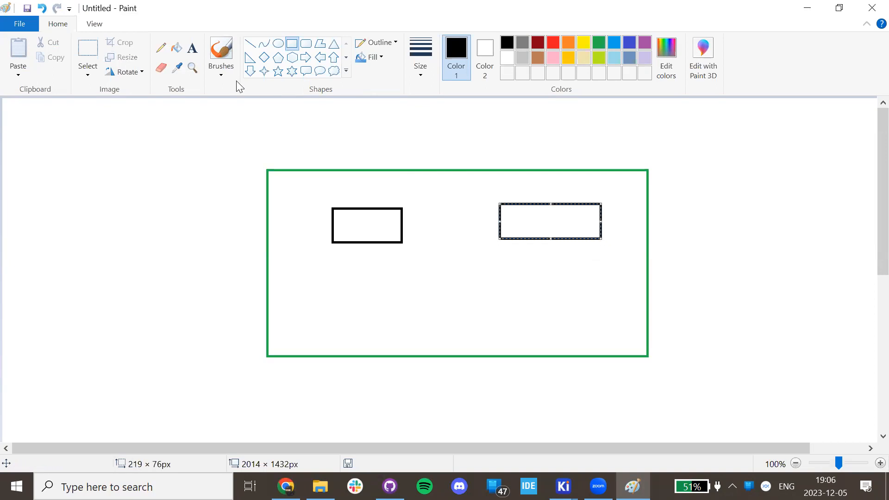
Label the right box 'sensor' and the left box 'LCD backlight'.
left_click(191, 47)
left_click(510, 215)
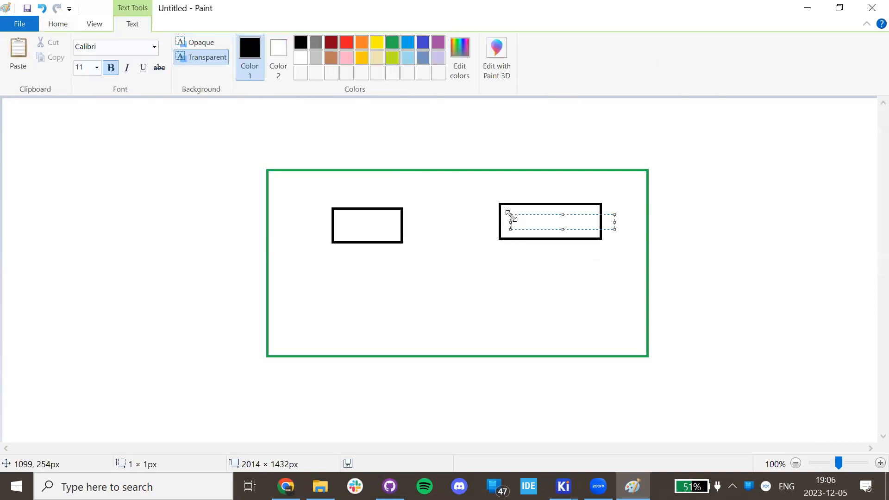
left_click(353, 235)
left_click(336, 224)
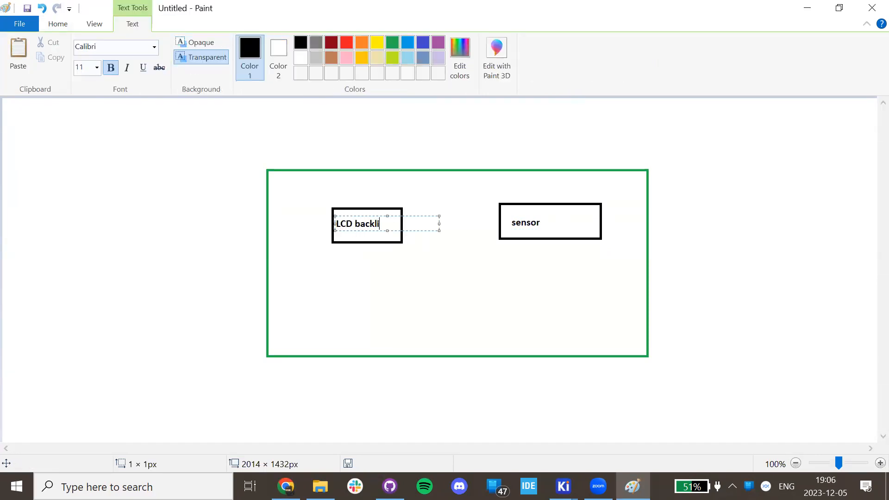
left_click(534, 113)
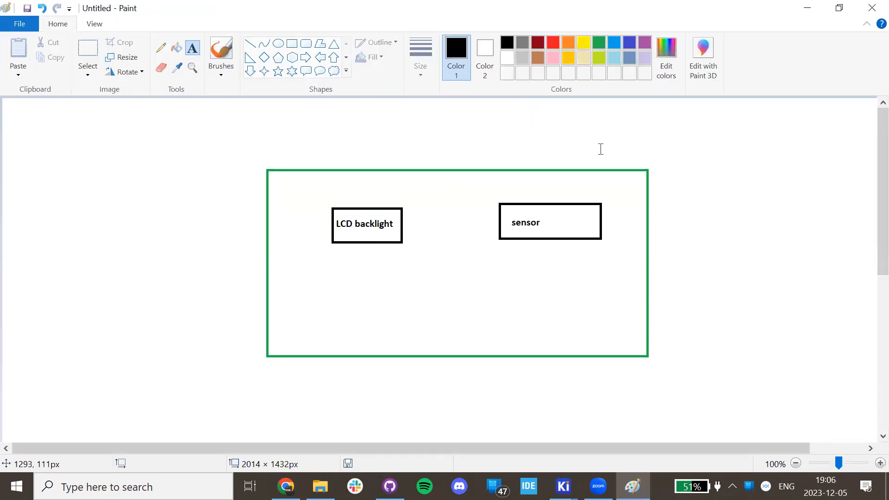
With a thicker pencil, draw a red plus at top-right and a blue minus at bottom-right.
left_click(161, 47)
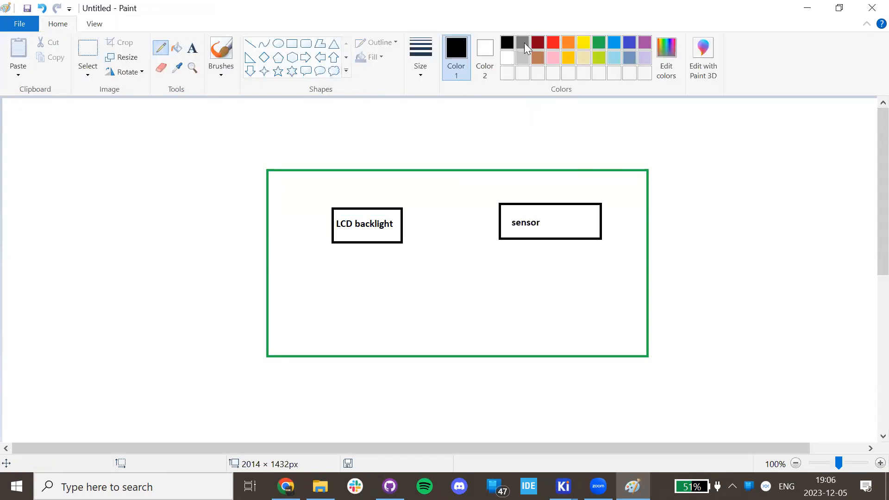
left_click(556, 46)
left_click_drag(609, 196, 630, 190)
key("ctrl+z")
left_click(420, 60)
left_click(453, 177)
mouse_move(612, 193)
left_mouse_down()
mouse_move(628, 190)
mouse_move(620, 209)
left_mouse_up()
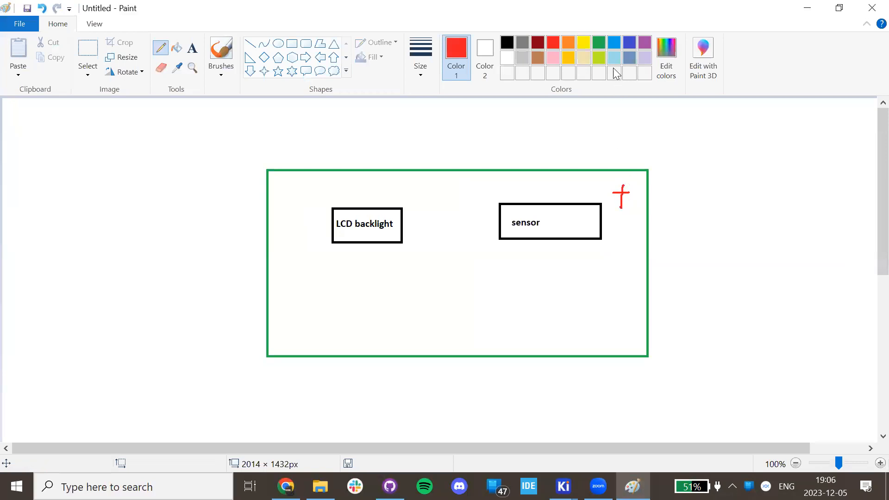
left_click(635, 43)
left_click_drag(605, 328, 635, 325)
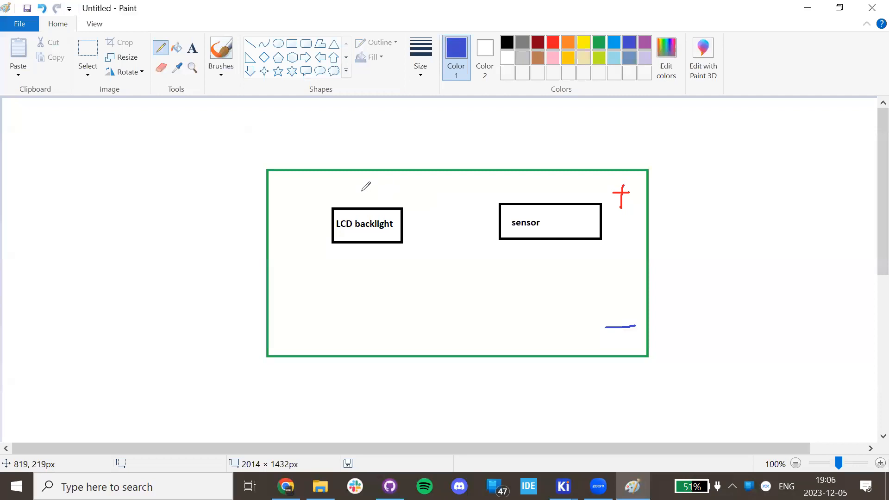
Draw a purple rectangle frame around the green board outline.
left_click(295, 43)
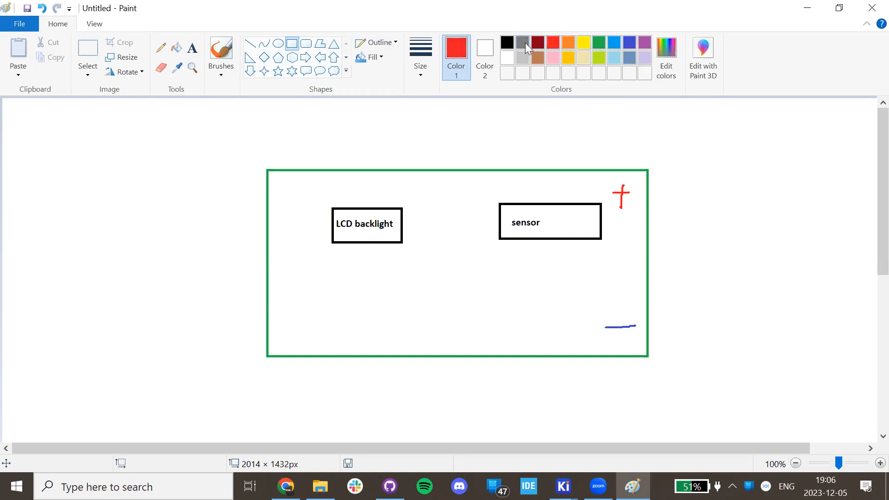
left_click(644, 42)
left_click_drag(236, 141, 679, 392)
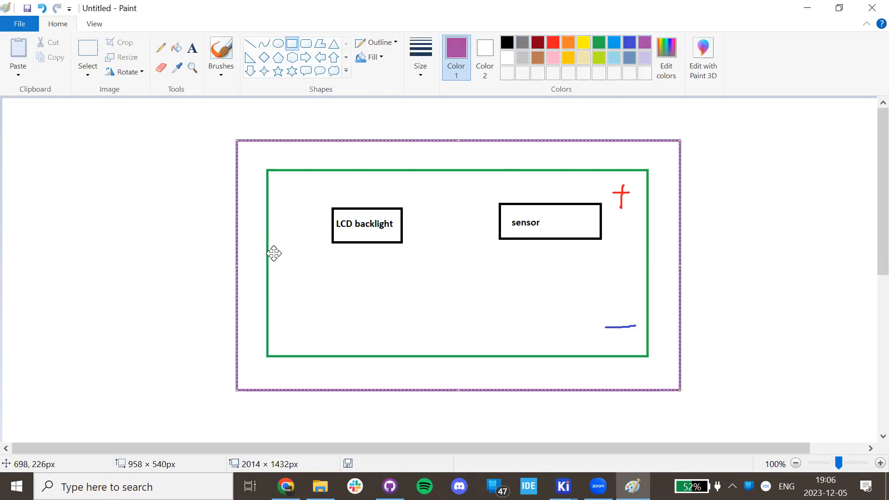
left_click(89, 178)
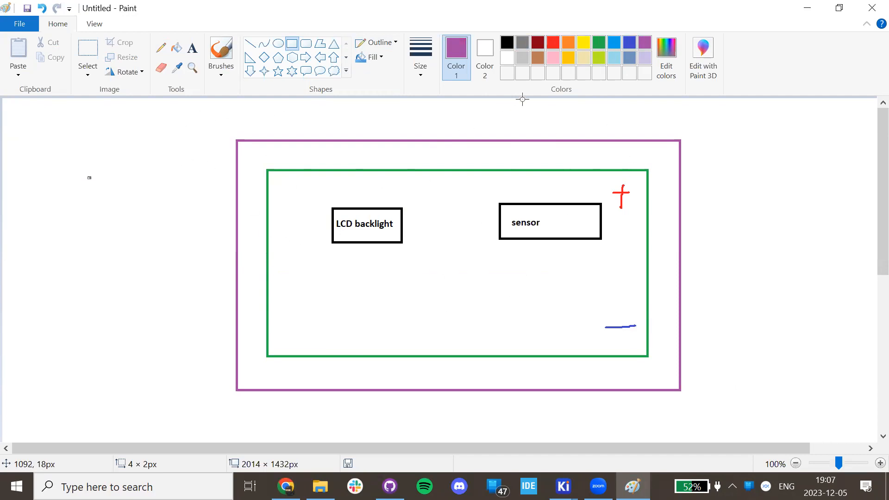
left_click(584, 42)
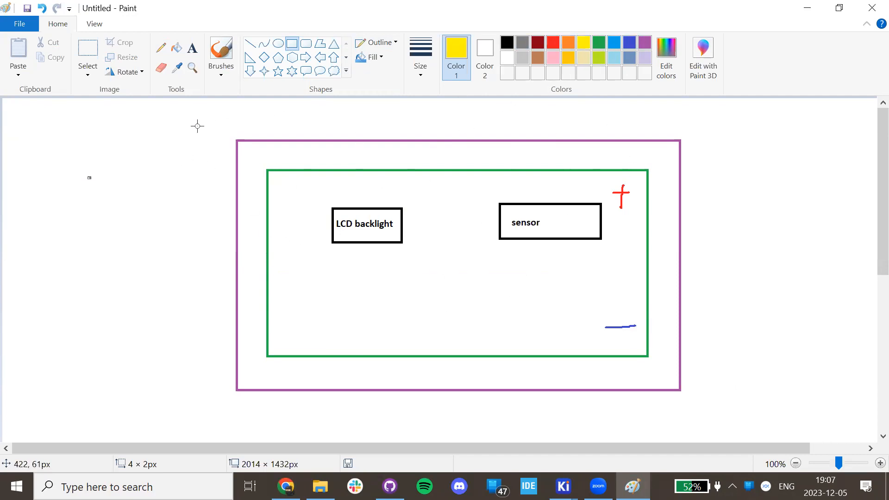
Draw a yellow outermost frame and a short blue pencil stub from the LCD backlight box.
left_click_drag(207, 118, 719, 416)
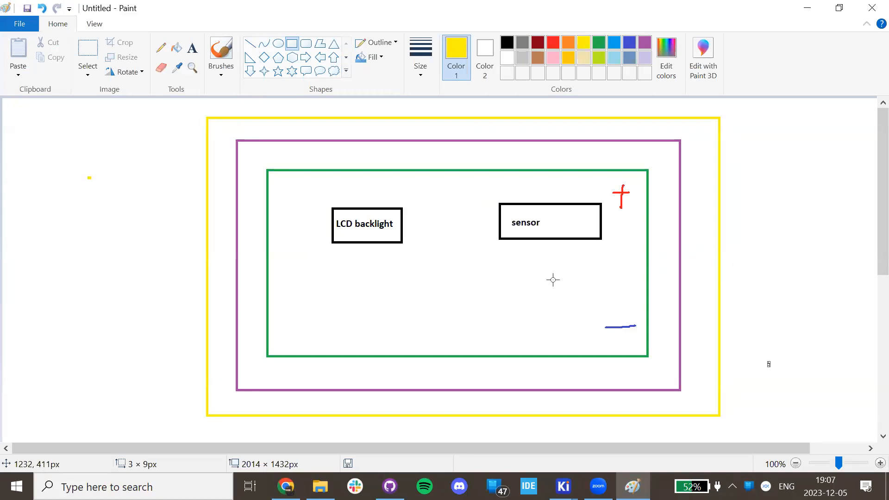
left_click(161, 47)
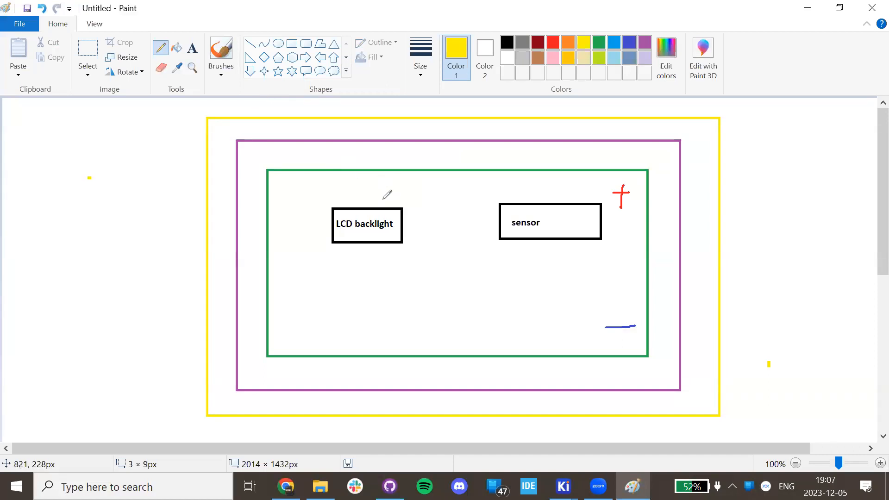
left_click(629, 42)
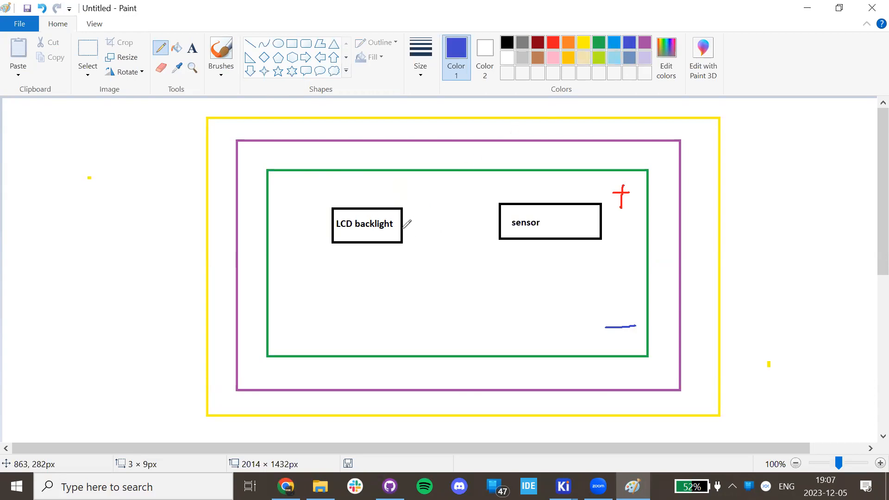
left_click_drag(405, 231, 426, 230)
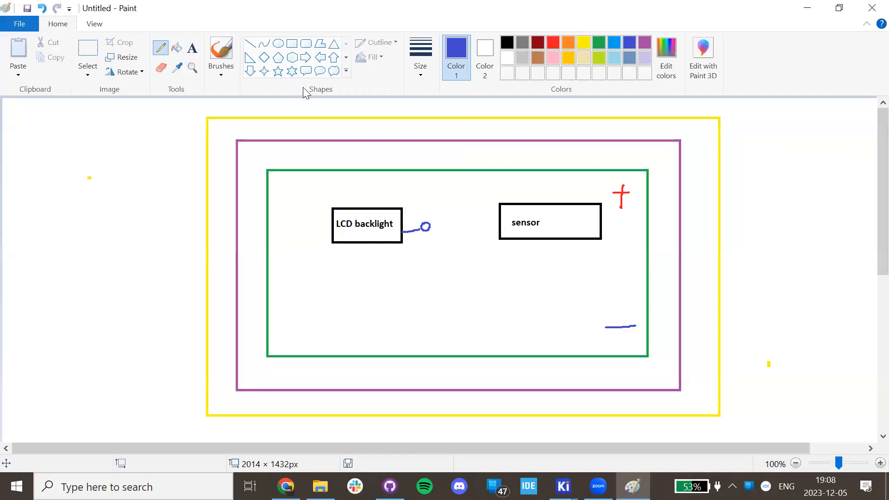
Undo the blue stub and draw an orange wire from the red plus to both boxes.
key("ctrl+z")
key("ctrl+z")
left_click(569, 41)
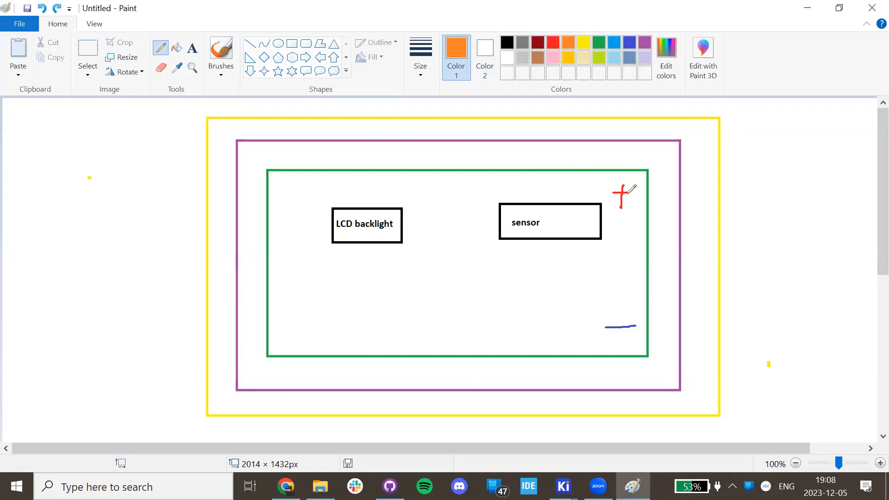
mouse_move(618, 191)
left_mouse_down()
mouse_move(526, 192)
mouse_move(522, 201)
mouse_move(527, 187)
mouse_move(375, 197)
mouse_move(353, 207)
left_mouse_up()
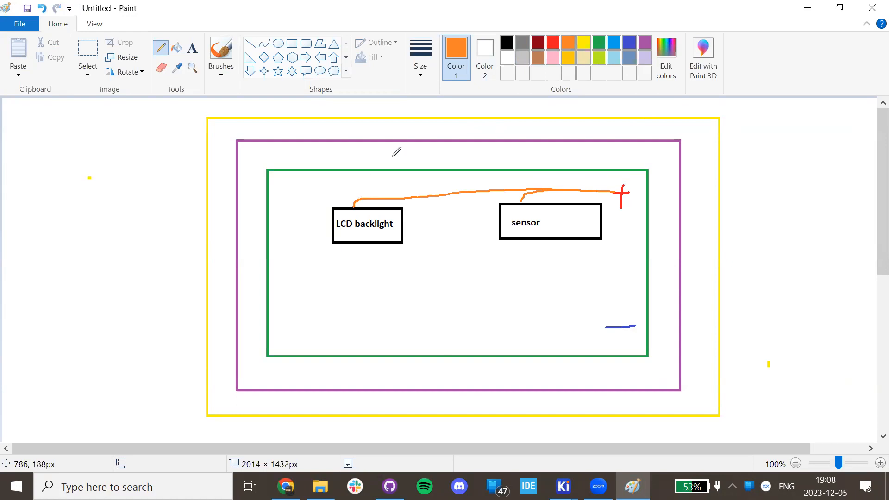
Draw a blue wire joining LCD backlight to sensor, glancing at the Chrome stackup reference.
left_click(624, 43)
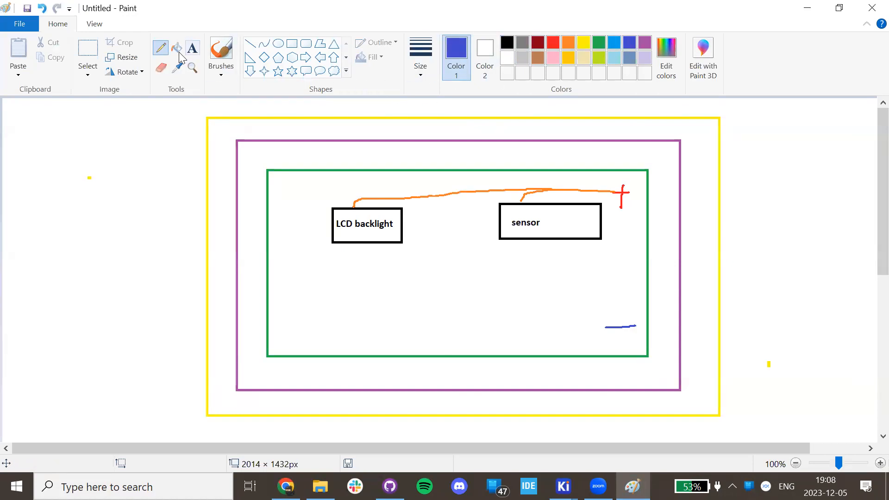
left_click_drag(405, 231, 496, 226)
left_click(285, 486)
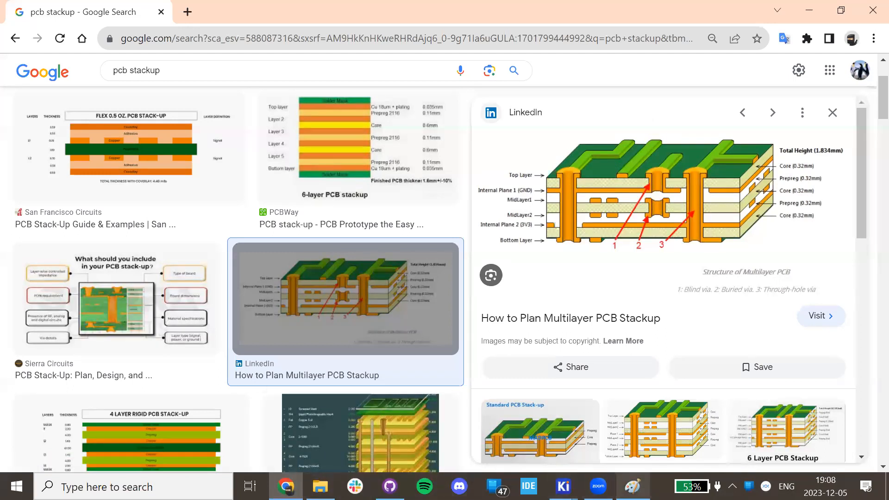
left_click(632, 486)
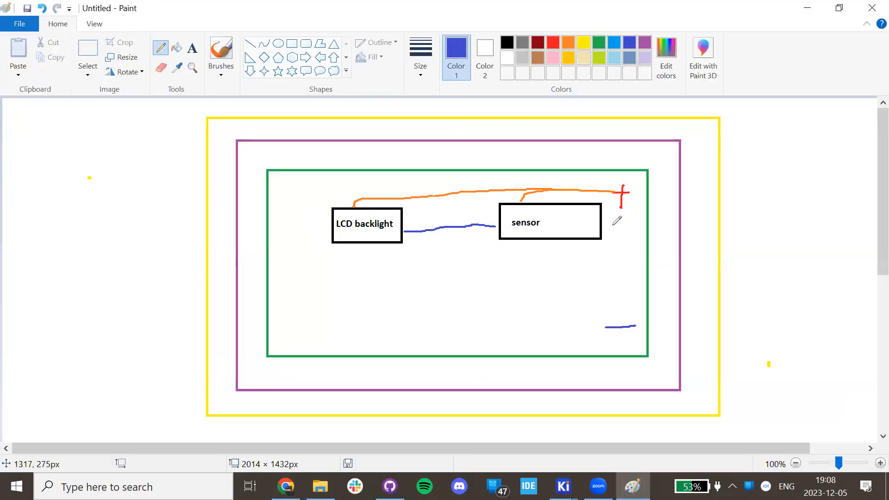
Draw a blue wire from the sensor box down to the minus dash with +/− marks, then start writing 'U=R'.
mouse_move(614, 225)
left_mouse_down()
mouse_move(634, 281)
mouse_move(633, 322)
left_mouse_up()
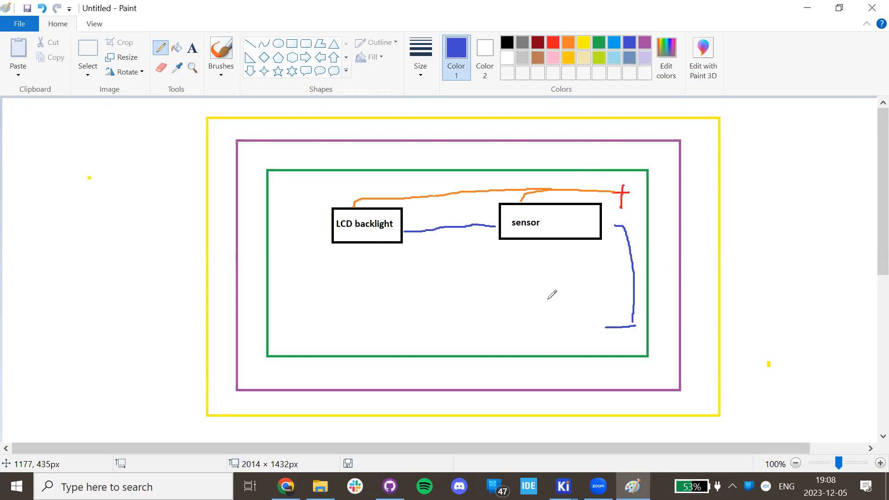
left_click_drag(617, 226, 602, 227)
left_click_drag(633, 277, 630, 275)
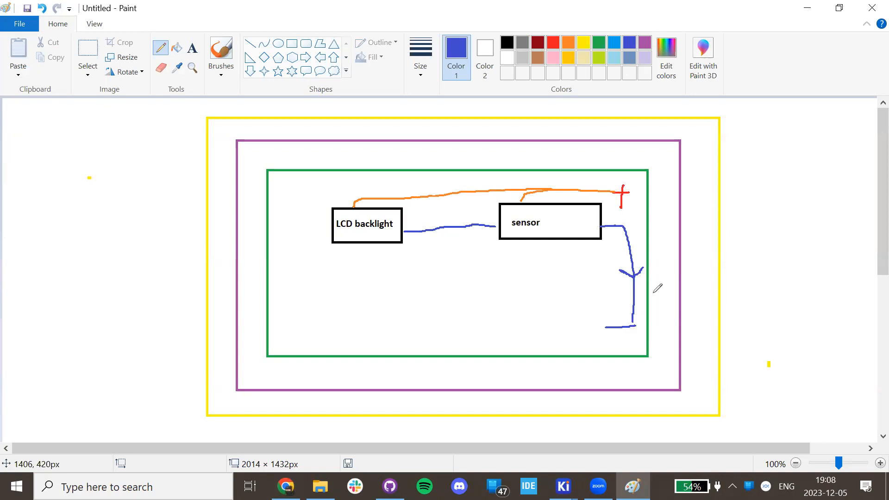
mouse_move(629, 226)
left_mouse_down()
mouse_move(640, 226)
mouse_move(638, 236)
left_mouse_up()
left_click_drag(642, 321, 645, 320)
mouse_move(761, 177)
left_mouse_down()
mouse_move(768, 208)
mouse_move(783, 178)
mouse_move(809, 206)
left_mouse_up()
Write U=R·I beside the framed sketch, then undo the formula strokes.
left_click_drag(808, 176, 822, 211)
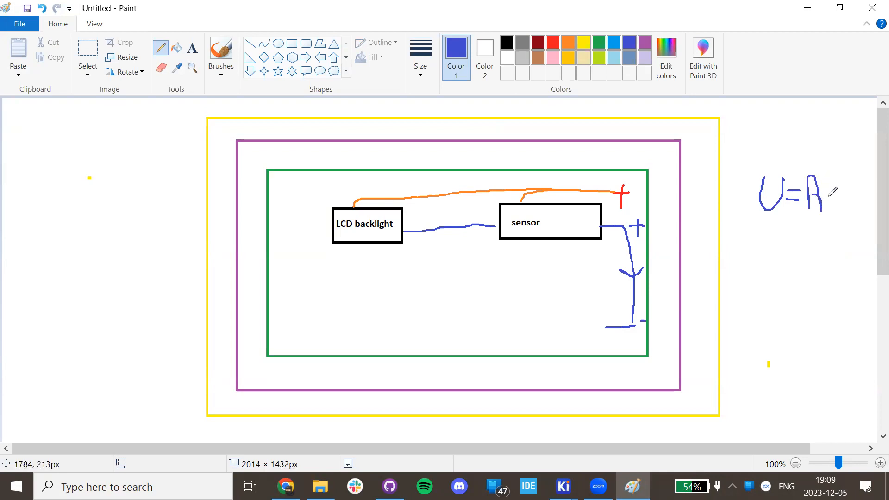
left_click_drag(841, 174, 843, 211)
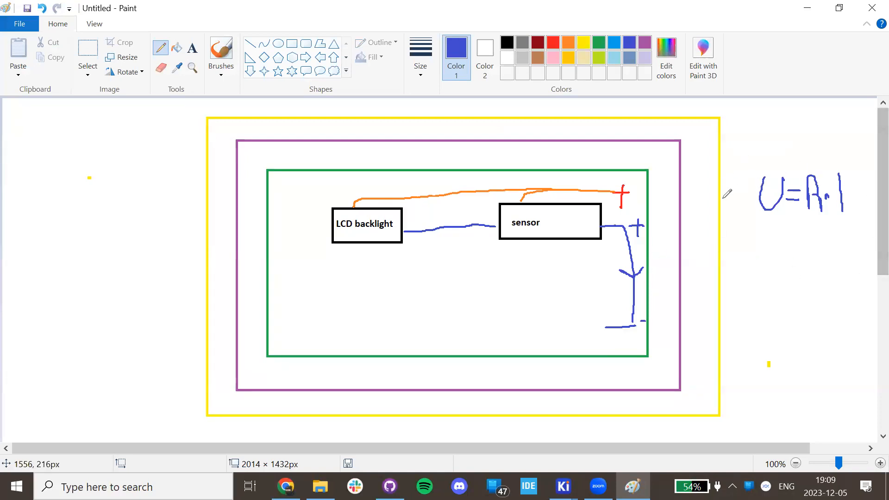
key("ctrl+z")
key("ctrl+z")
key("ctrl+z")
key("ctrl+z")
key("ctrl+z")
key("ctrl+z")
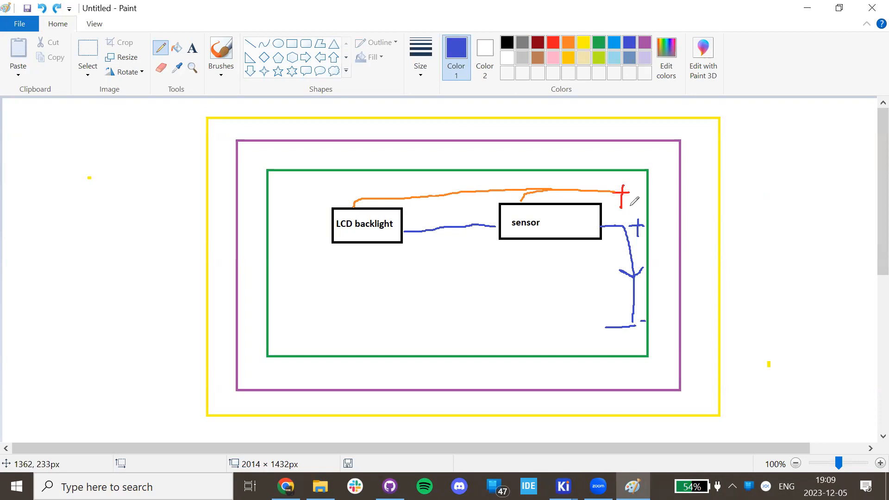
Sketch a blue resistor divider labelled mes, R and a value, with a plus by ground, and add a black box below.
mouse_move(743, 189)
left_mouse_down()
mouse_move(814, 189)
mouse_move(800, 150)
mouse_move(808, 116)
mouse_move(810, 125)
left_mouse_up()
mouse_move(814, 188)
left_mouse_down()
mouse_move(814, 217)
mouse_move(803, 223)
mouse_move(814, 236)
mouse_move(810, 283)
mouse_move(832, 293)
mouse_move(823, 307)
left_mouse_up()
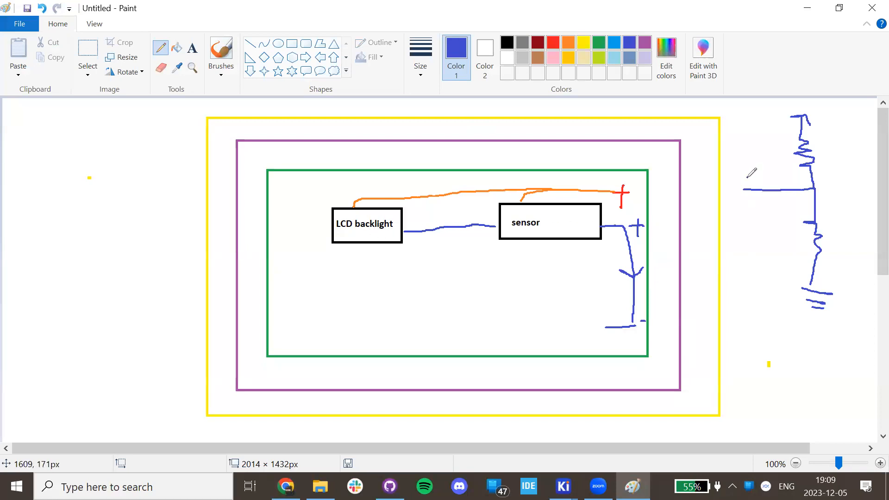
mouse_move(747, 181)
left_mouse_down()
mouse_move(789, 179)
mouse_move(781, 179)
left_mouse_up()
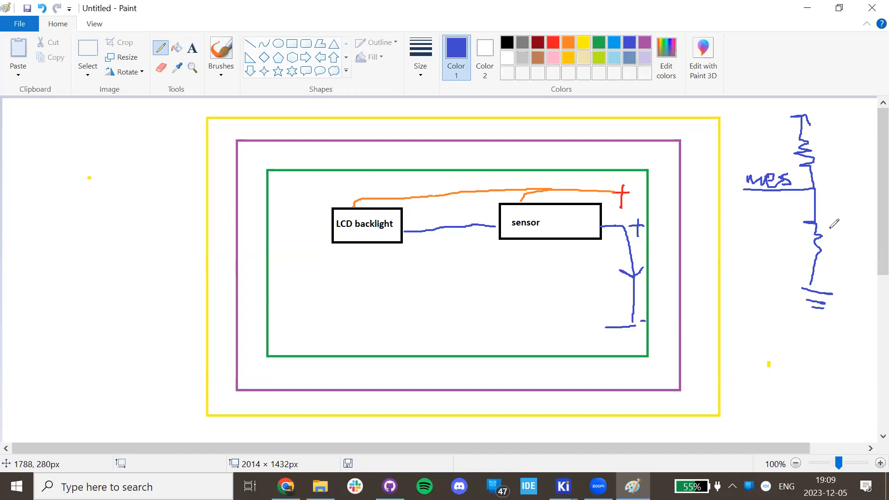
mouse_move(828, 228)
left_mouse_down()
mouse_move(846, 235)
mouse_move(860, 222)
mouse_move(866, 240)
left_mouse_up()
left_click_drag(819, 146, 840, 163)
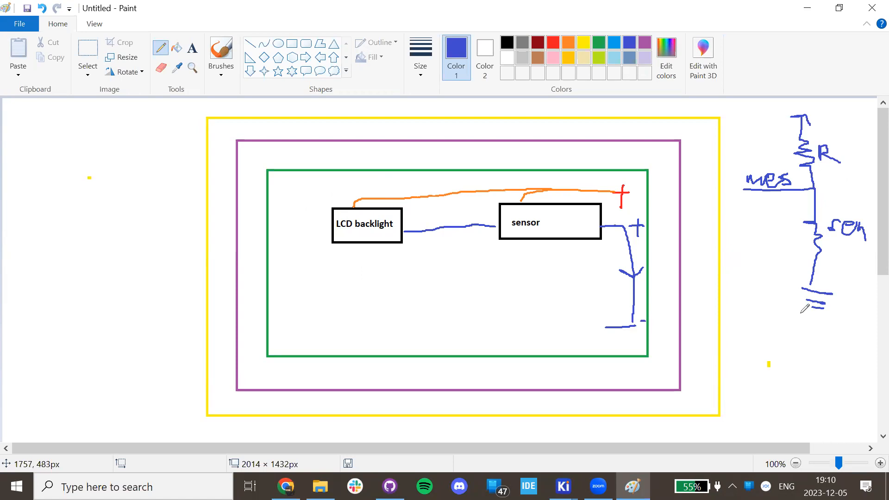
mouse_move(765, 282)
left_mouse_down()
mouse_move(785, 281)
mouse_move(775, 302)
left_mouse_up()
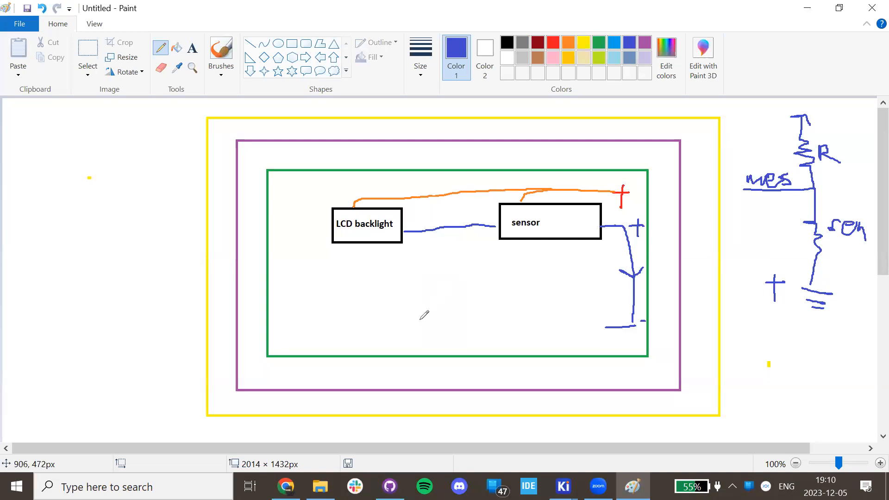
left_click(507, 42)
mouse_move(412, 299)
left_mouse_down()
mouse_move(411, 313)
mouse_move(486, 305)
mouse_move(419, 292)
mouse_move(404, 304)
left_mouse_up()
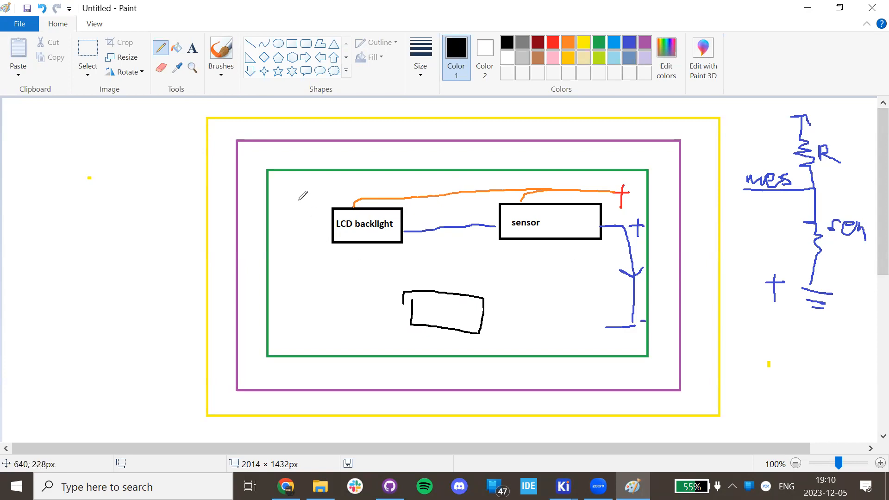
Undo the divider and box strokes, then bring Chrome's PCB stackup page to the front.
key("ctrl+z")
key("ctrl+z")
key("ctrl+z")
key("ctrl+z")
key("ctrl+z")
key("ctrl+z")
key("ctrl+z")
key("ctrl+z")
key("ctrl+z")
key("ctrl+z")
key("ctrl+z")
key("ctrl+z")
key("ctrl+z")
key("ctrl+z")
key("ctrl+z")
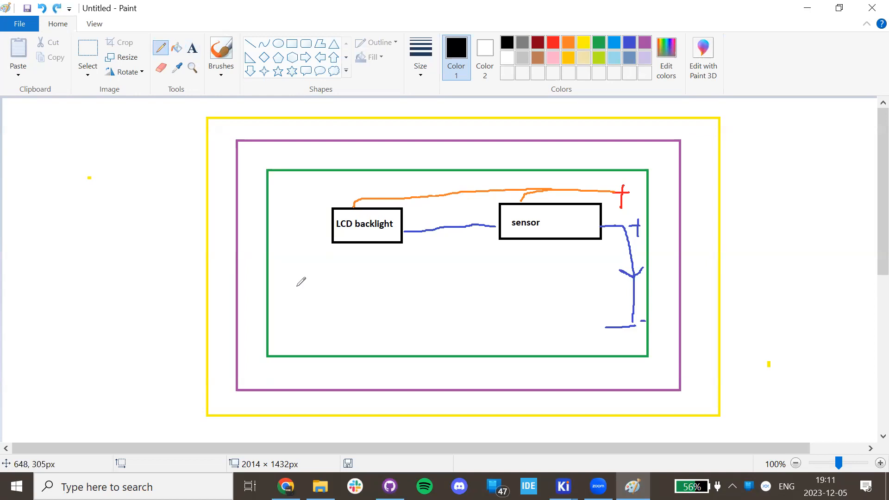
left_click(286, 486)
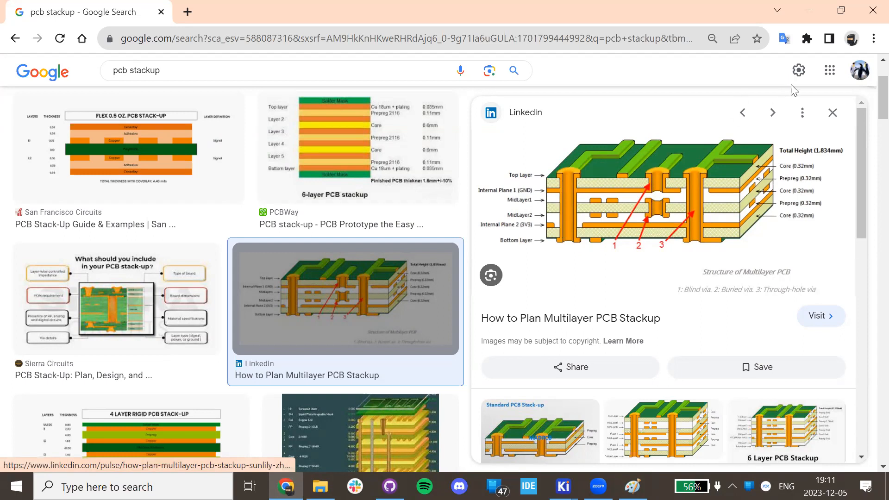
Close Chrome and Paint, discarding the unsaved Paint sketch.
left_click(868, 4)
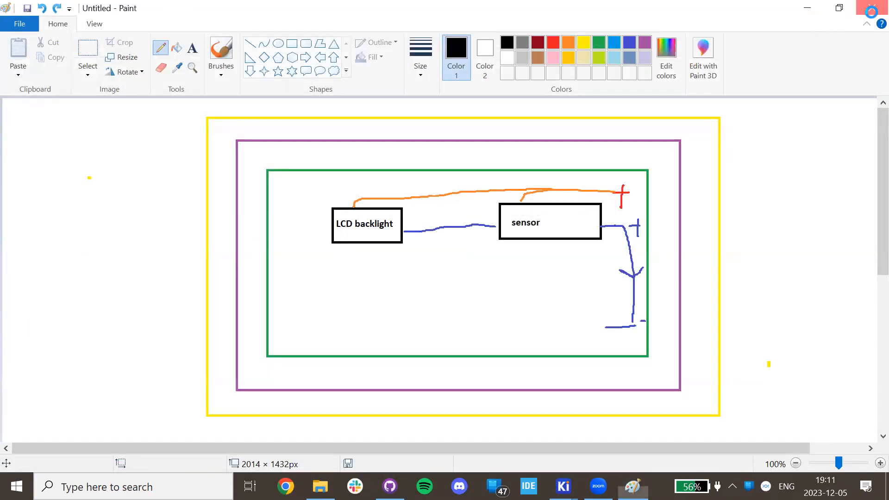
left_click(871, 8)
left_click(460, 245)
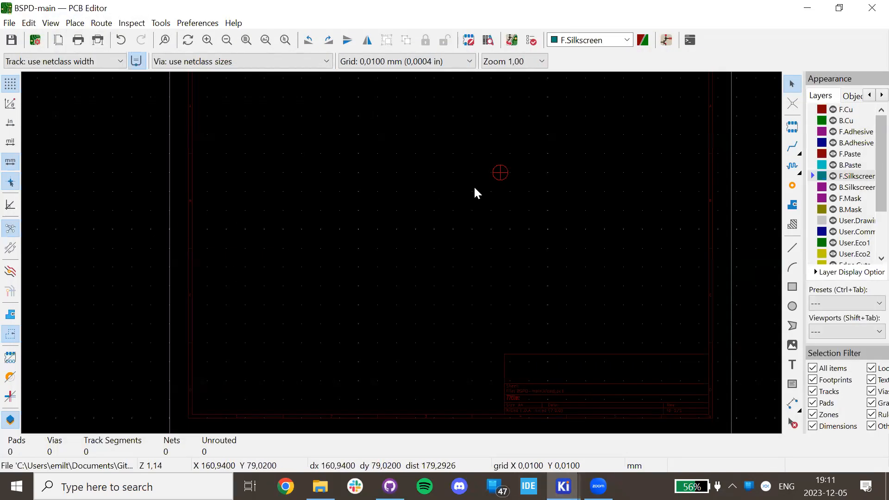
Pick F.Cu in the Appearance panel's Layers list for the BSPD-main board.
left_click(852, 110)
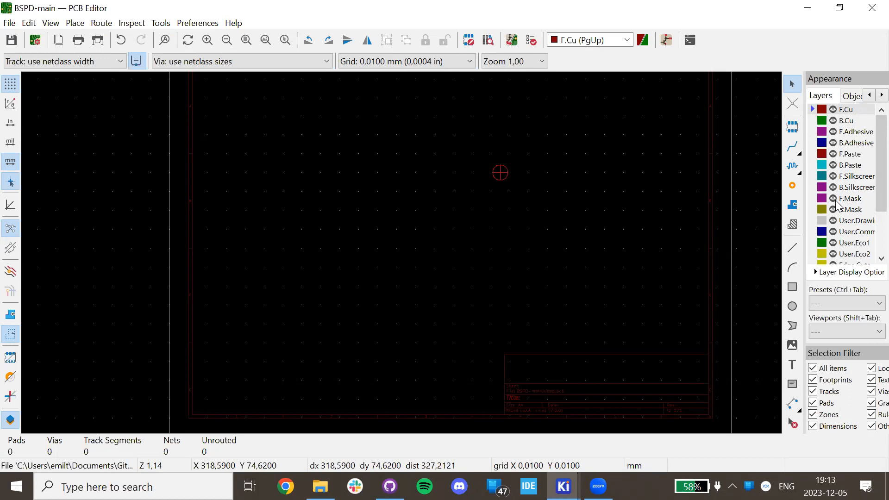
Make User.Drawings the active layer in the Layers list.
scroll(837, 200, "down", 1)
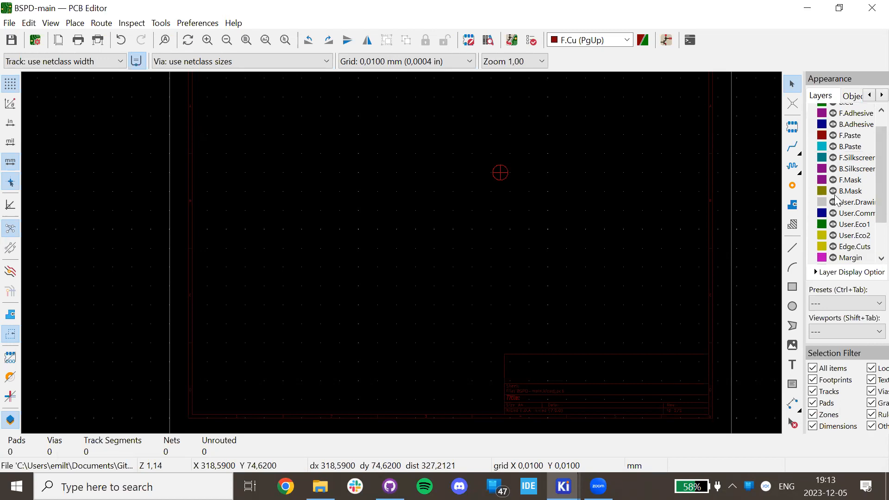
scroll(840, 203, "down", 1)
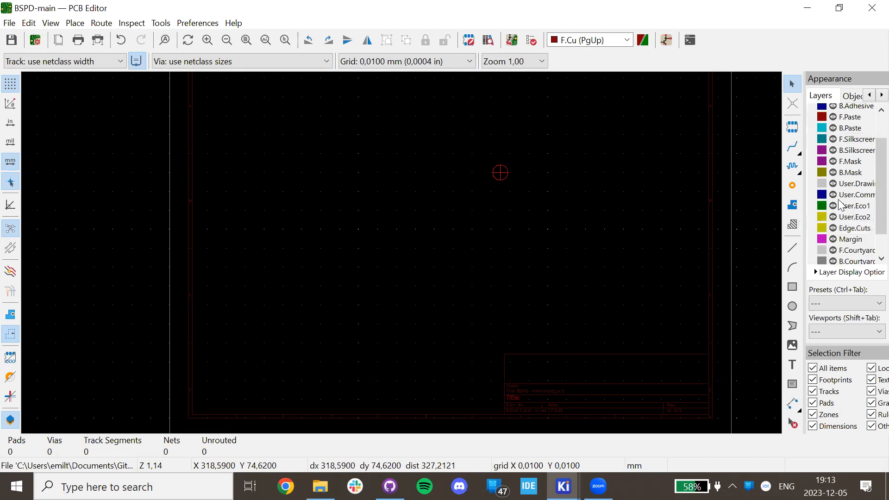
left_click(819, 184)
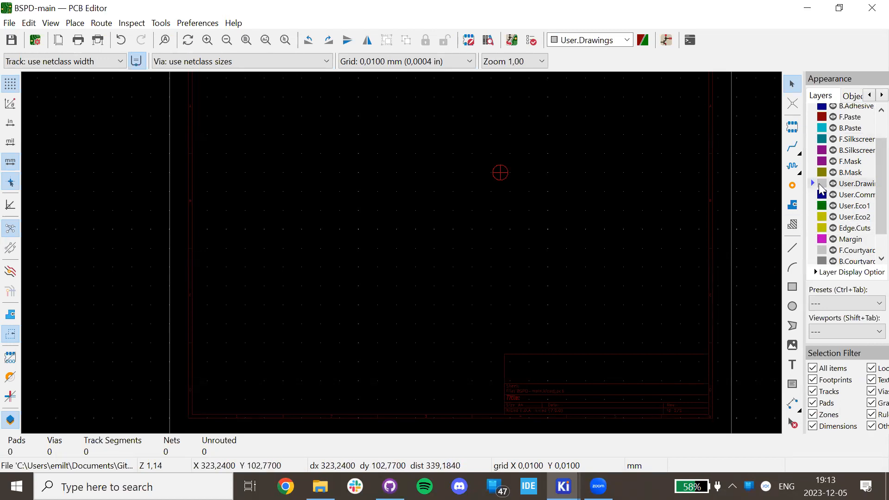
Try an aligned dimension across the board, cancel it, and dismiss the File menu.
left_click(792, 403)
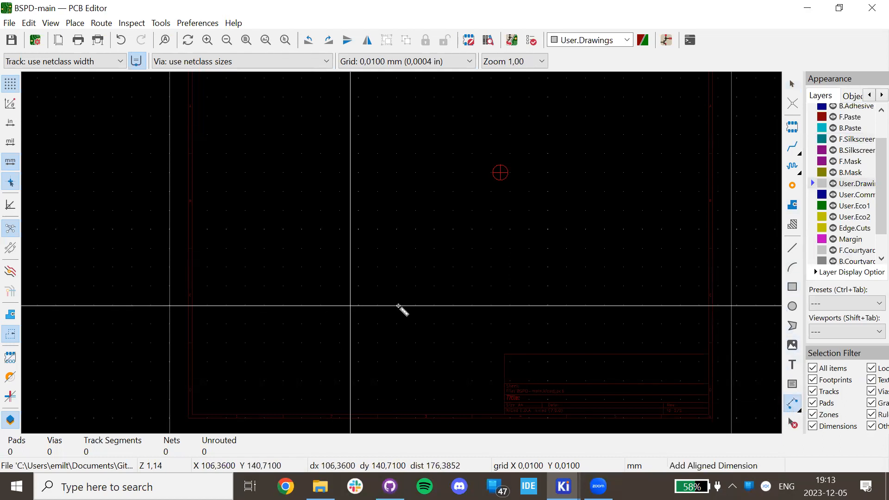
left_click(373, 295)
left_click(635, 299)
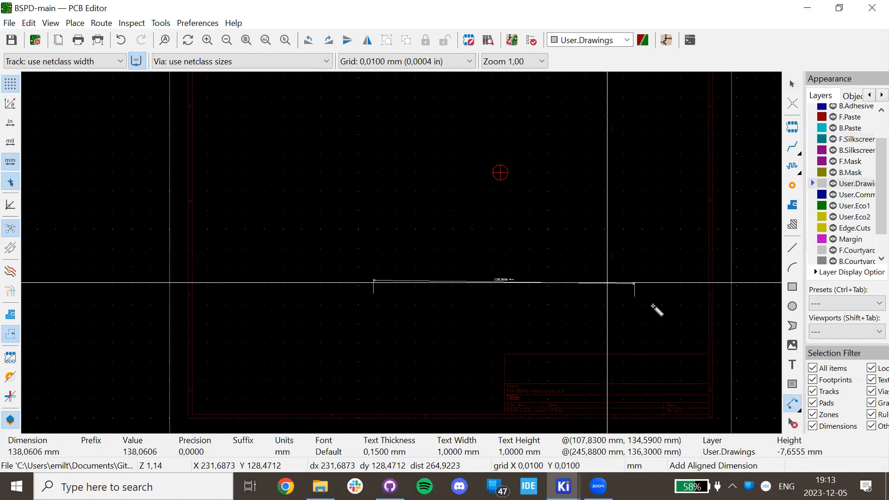
key("Escape")
key("Escape")
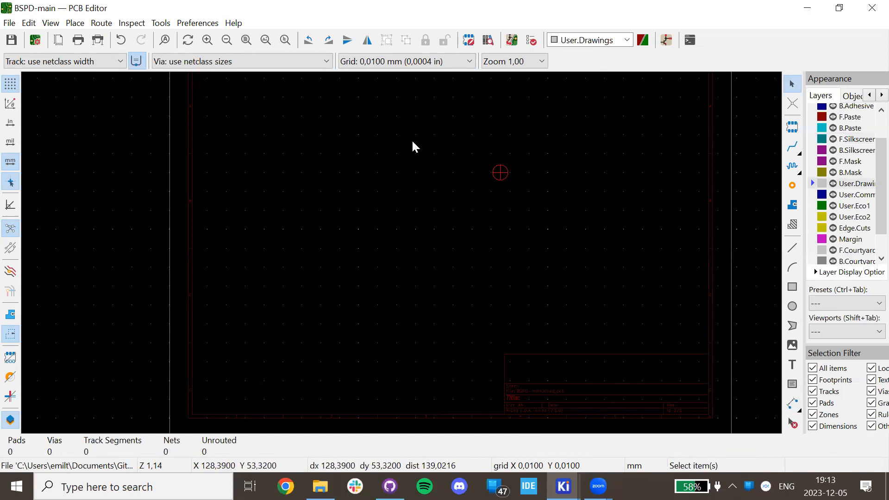
left_click(10, 23)
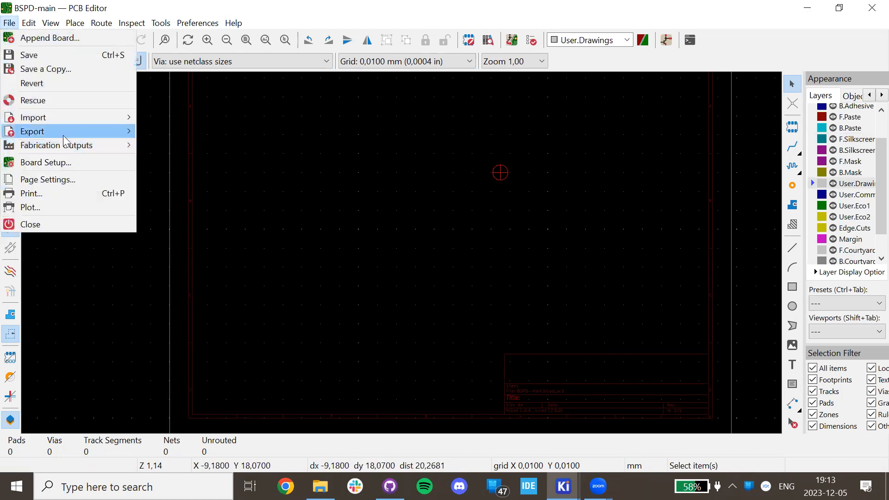
left_click(394, 192)
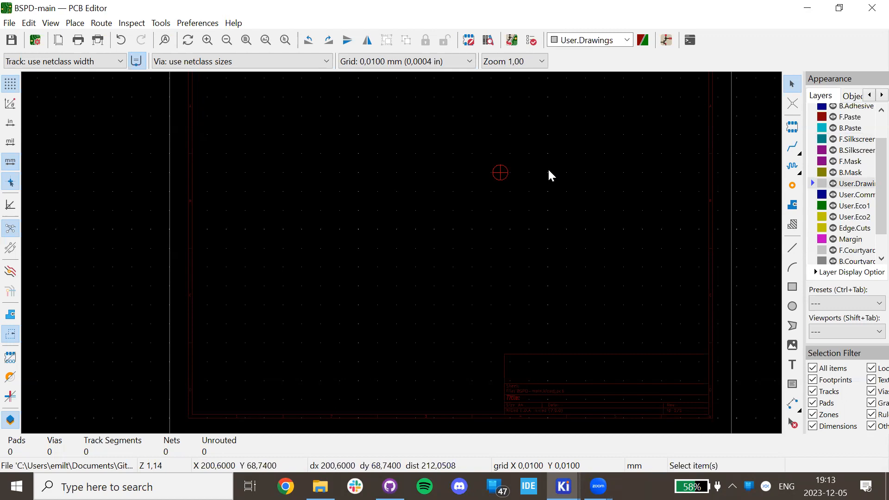
scroll(869, 184, "down", 1)
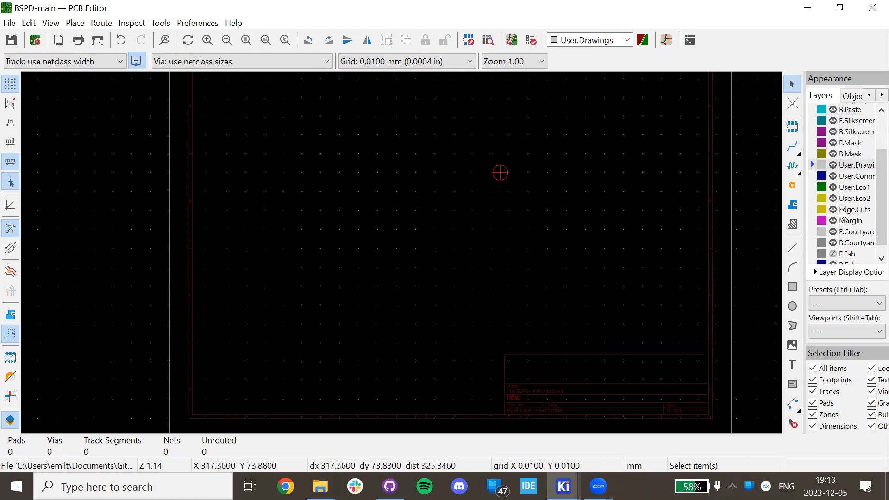
Make Edge.Cuts the active layer and pick the Draw Rectangle tool.
left_click(819, 210)
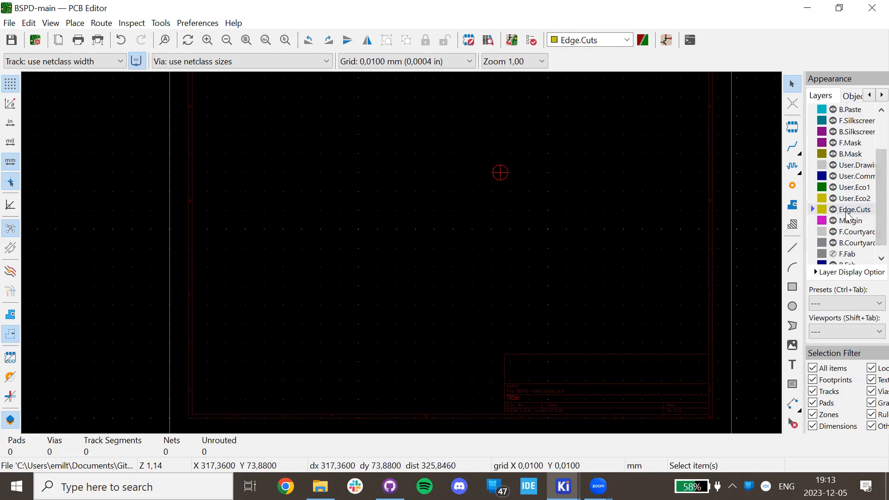
scroll(842, 213, "down", 1)
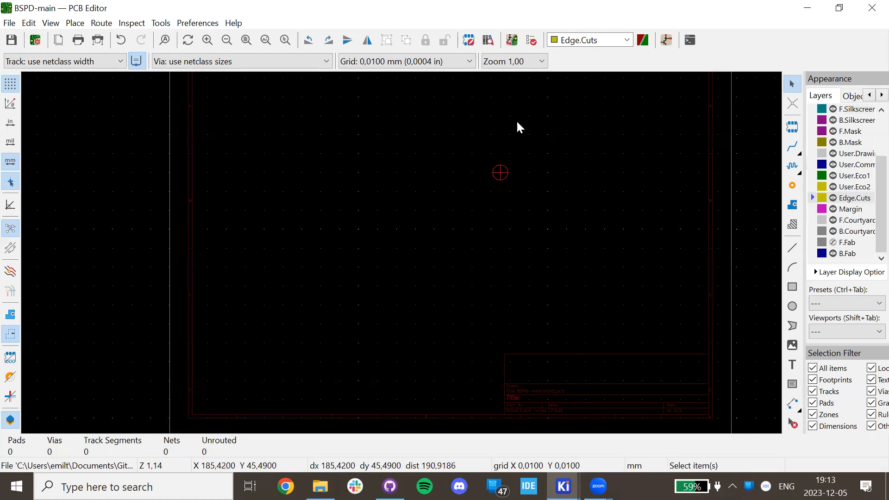
left_click(792, 286)
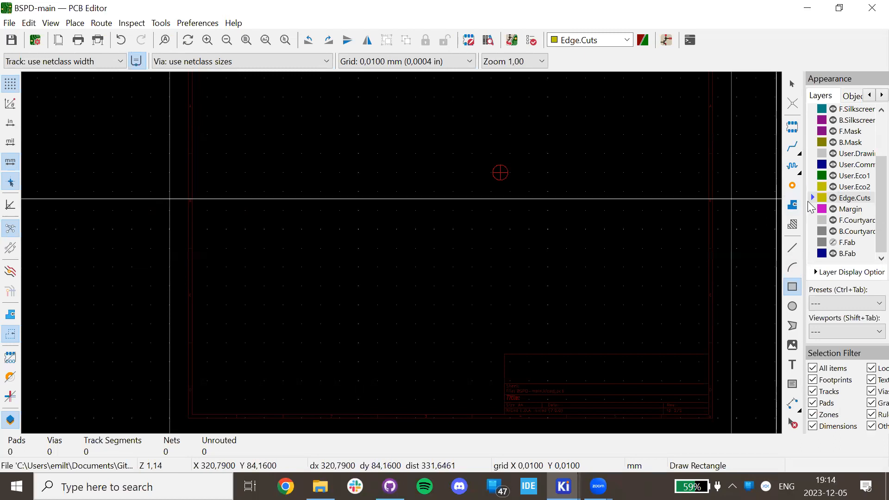
Cycle through the paste, silkscreen, mask, user and Margin layers, ending back on Edge.Cuts.
scroll(815, 199, "up", 2)
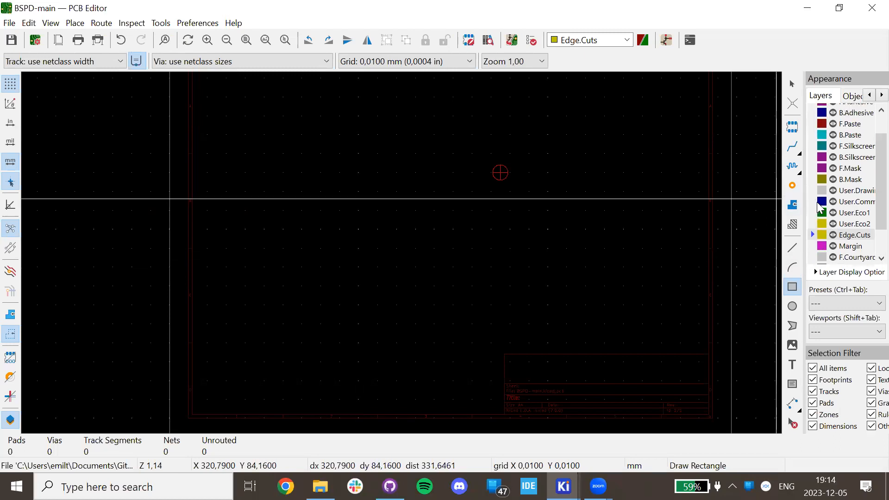
left_click(811, 125)
left_click(815, 135)
left_click(818, 159)
left_click(816, 179)
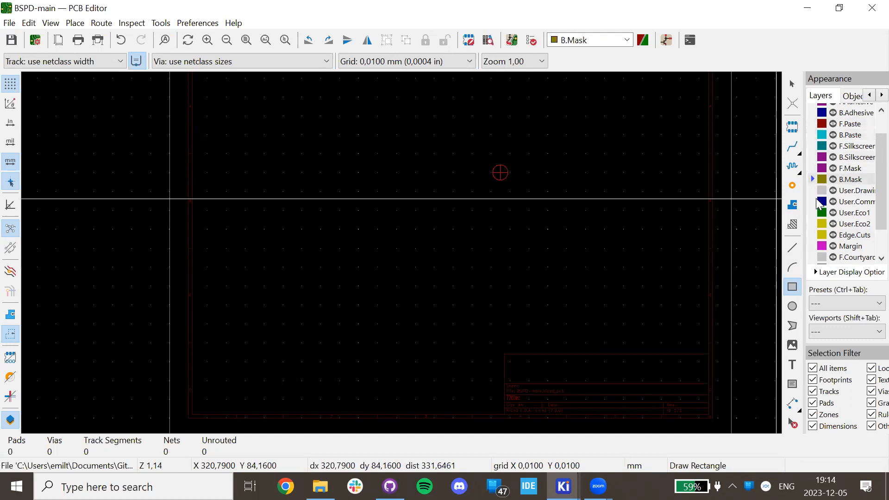
left_click(815, 190)
left_click(814, 201)
left_click(811, 235)
left_click(813, 246)
left_click(816, 234)
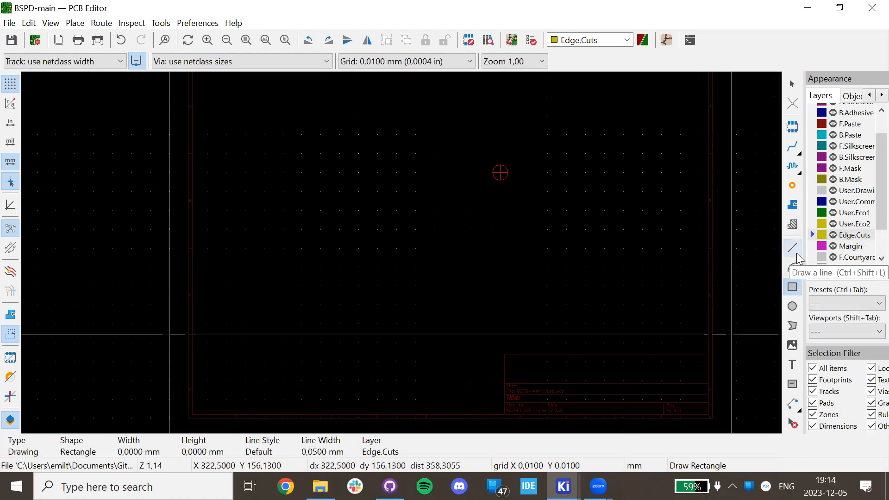
Draw the Edge.Cuts board outline rectangle and stretch it taller.
left_click(306, 209)
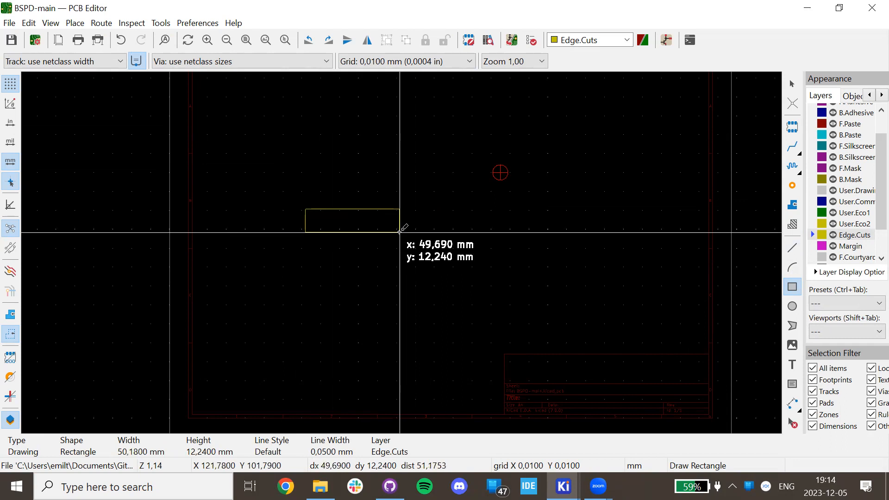
left_click(400, 232)
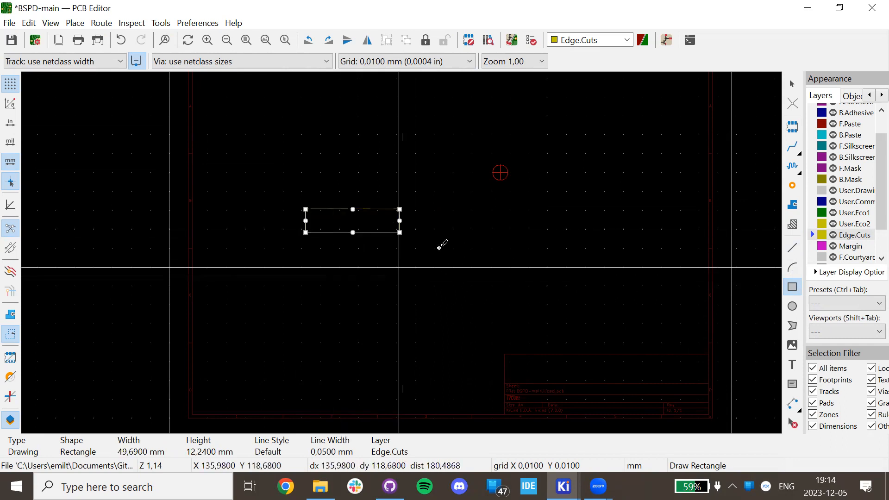
key("Escape")
scroll(385, 256, "up", 5)
left_click_drag(327, 202, 334, 266)
left_click(555, 240)
scroll(208, 175, "down", 2)
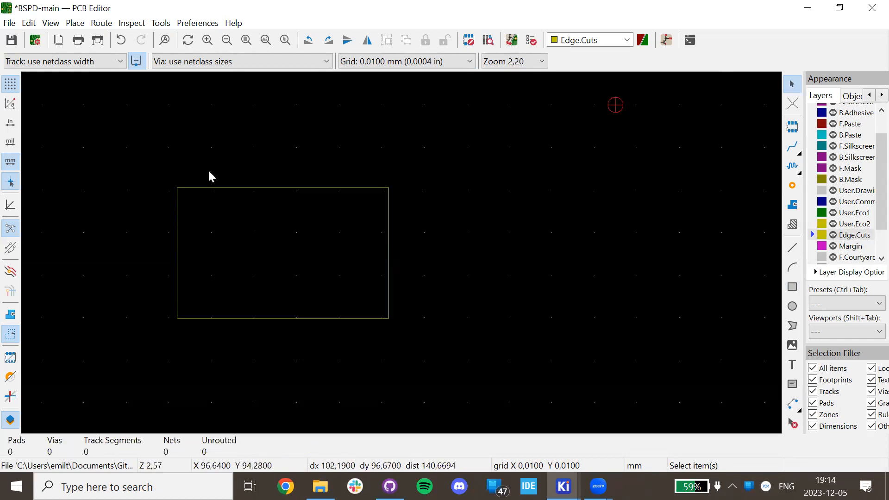
Preview the board in the 3D Viewer, tilt it, and close the viewer.
left_click(51, 23)
left_click(81, 80)
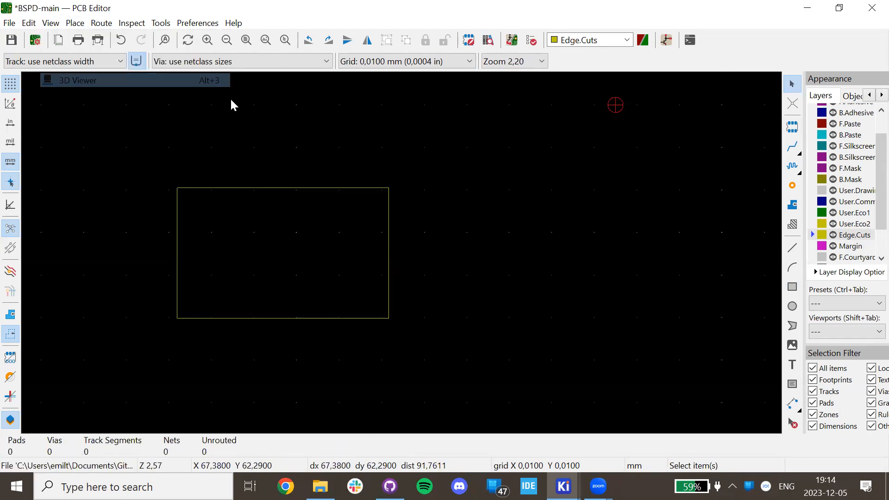
left_click_drag(563, 260, 528, 188)
left_click(871, 8)
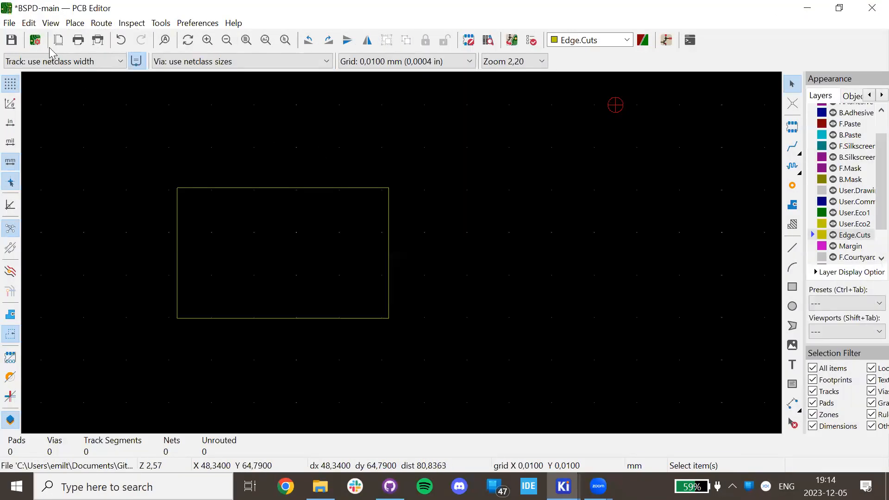
left_click(50, 22)
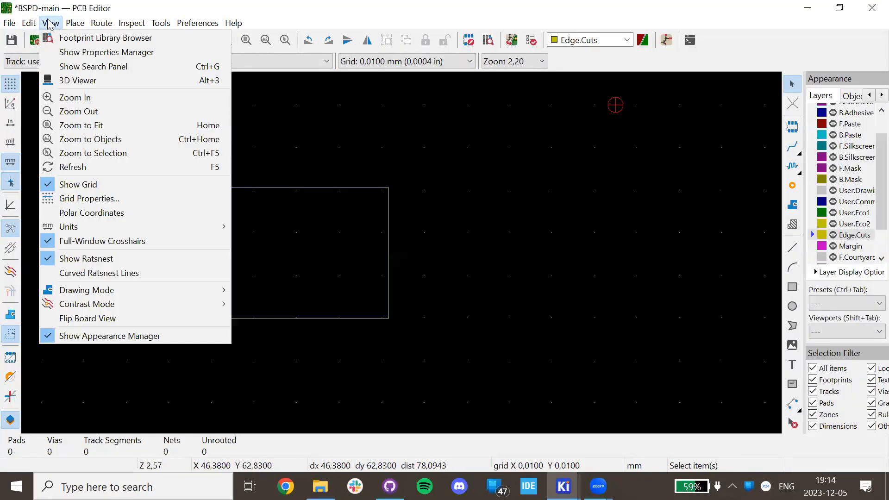
left_click(77, 80)
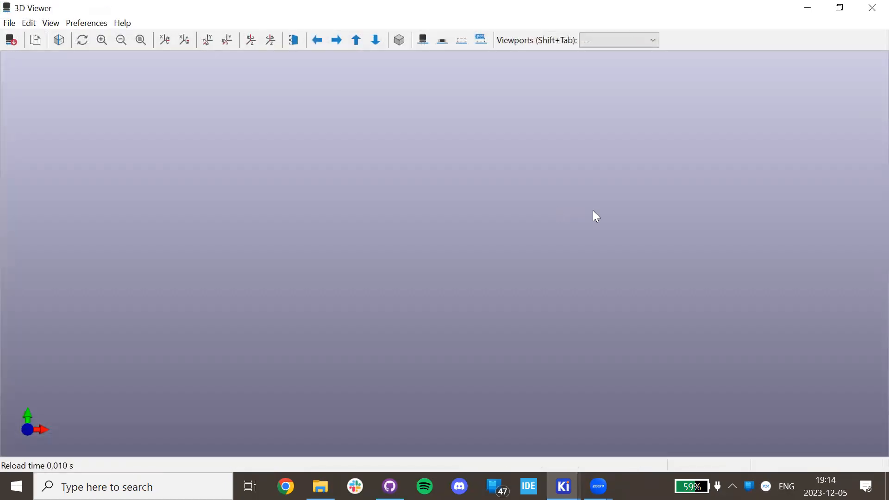
left_click_drag(689, 219, 413, 285)
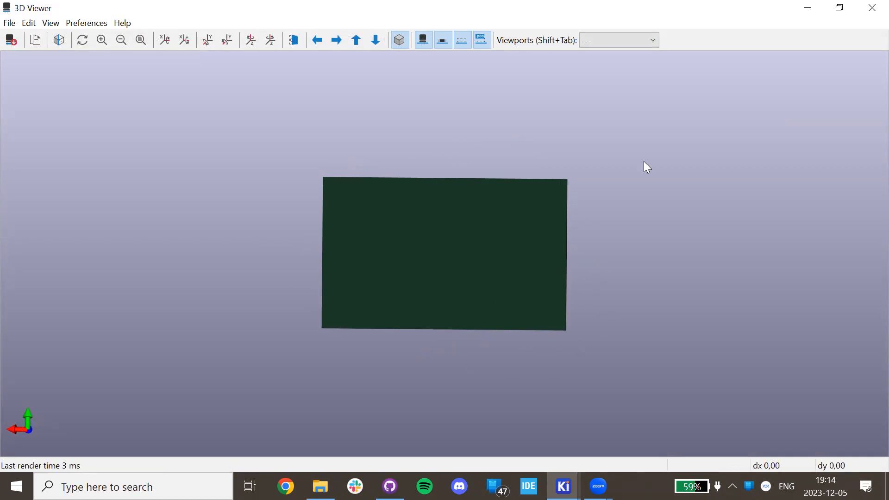
left_click(872, 6)
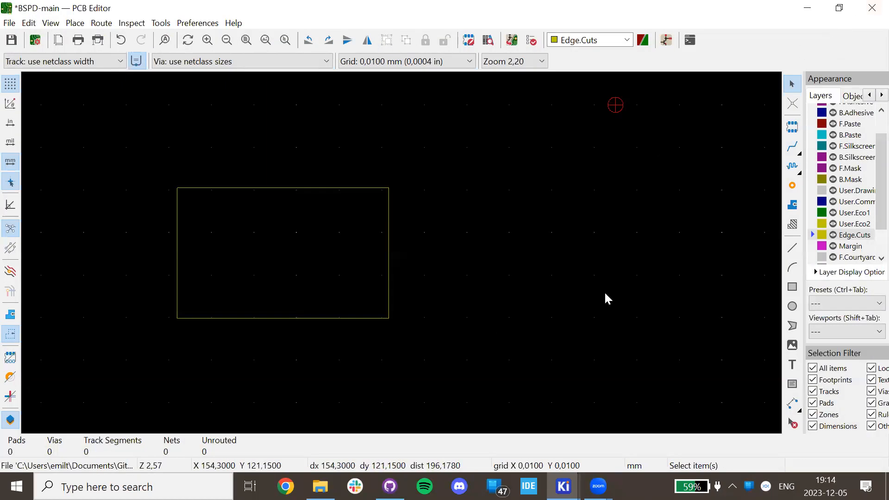
Delete the Edge.Cuts rectangle and import all schematic footprints via Update PCB from Schematic.
left_click_drag(526, 361, 136, 163)
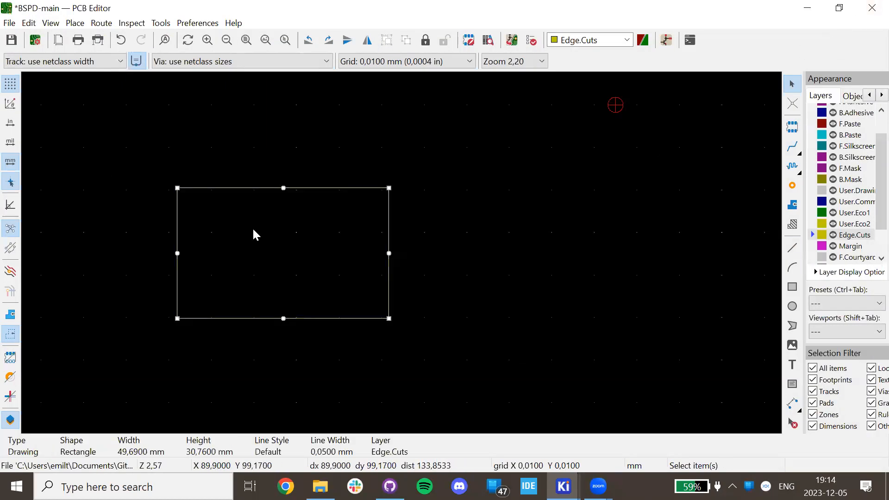
key("Delete")
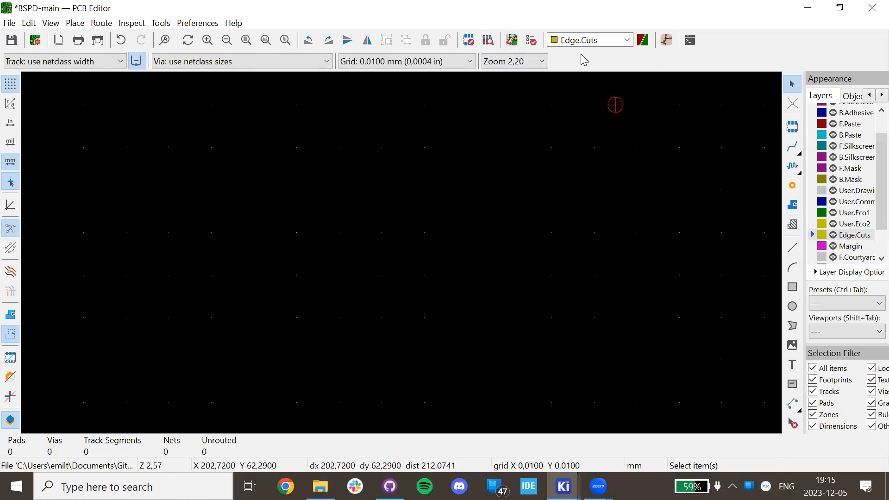
left_click(518, 42)
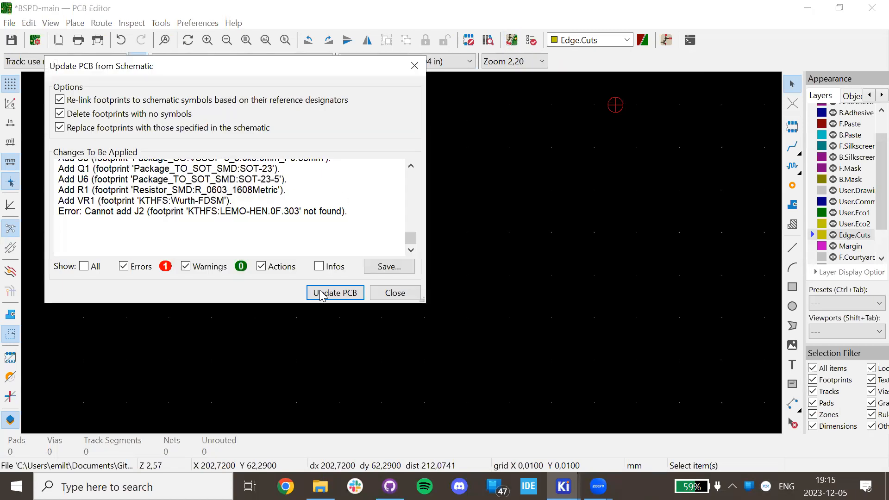
left_click(347, 293)
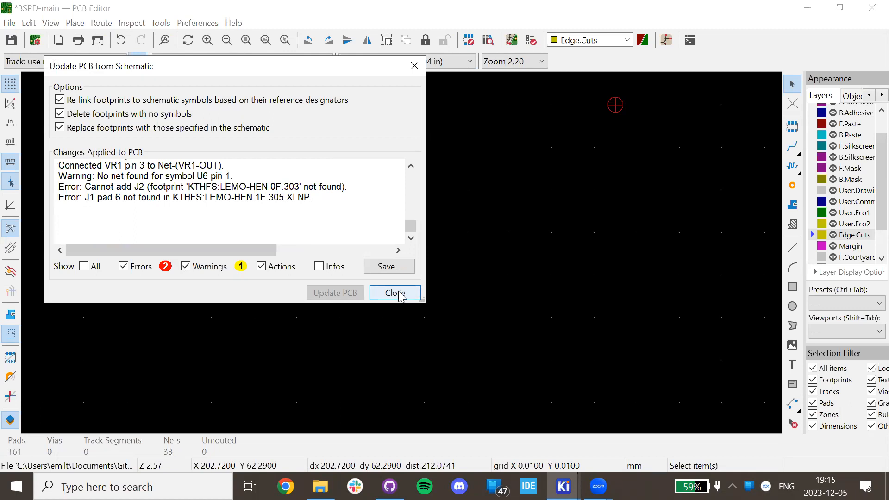
left_click(395, 293)
scroll(370, 278, "down", 3)
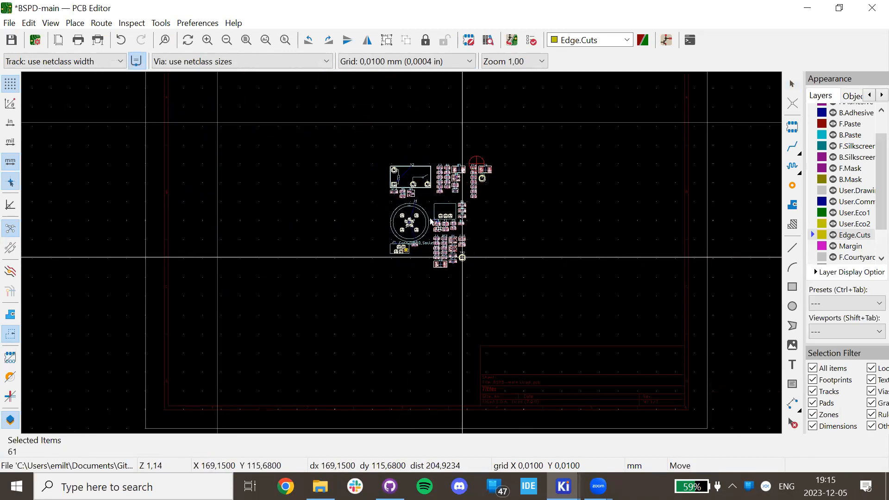
Drop the imported footprints on the canvas, check R7 pad 1's net, and switch to F.Cu.
left_click(431, 222)
scroll(464, 267, "up", 3)
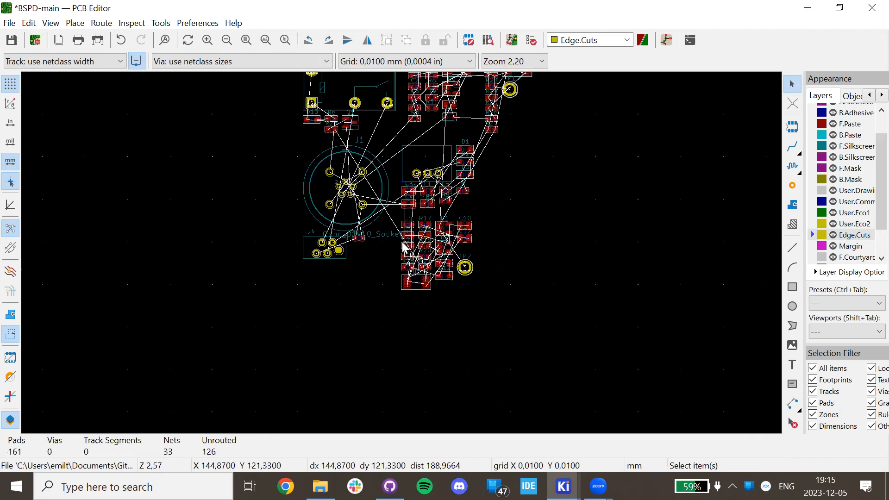
middle_click_drag(365, 131, 301, 209)
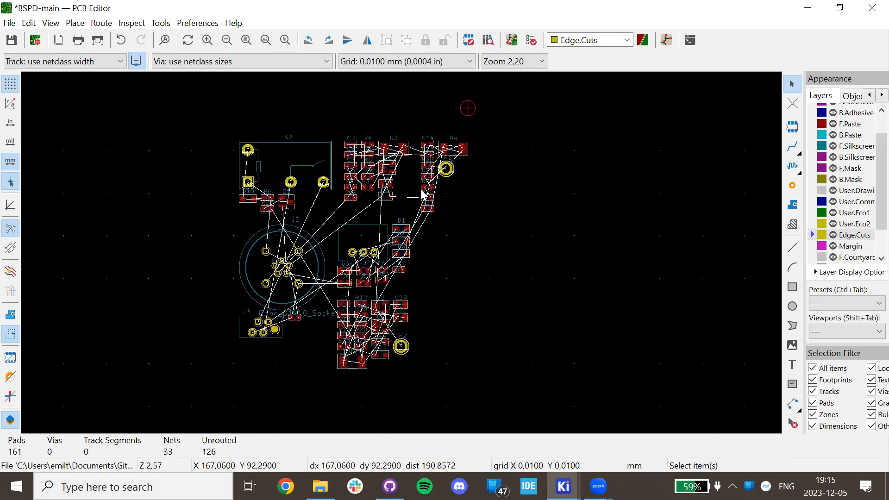
scroll(422, 193, "up", 15)
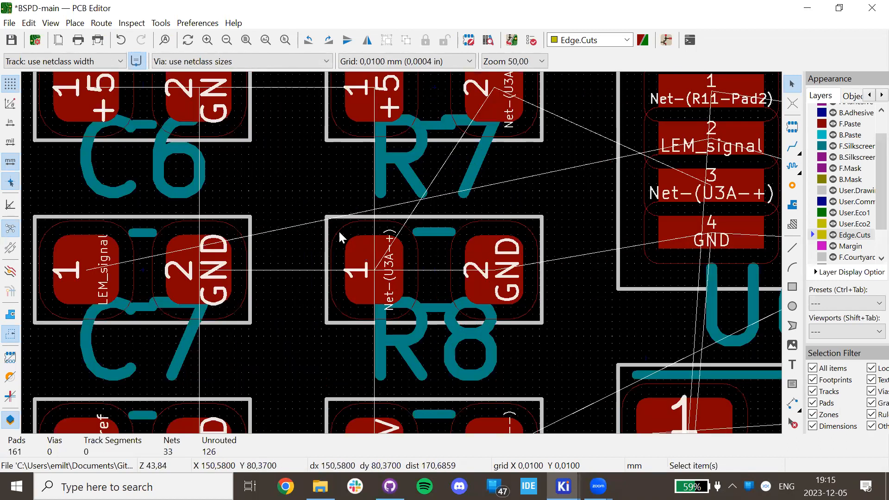
left_click(387, 265)
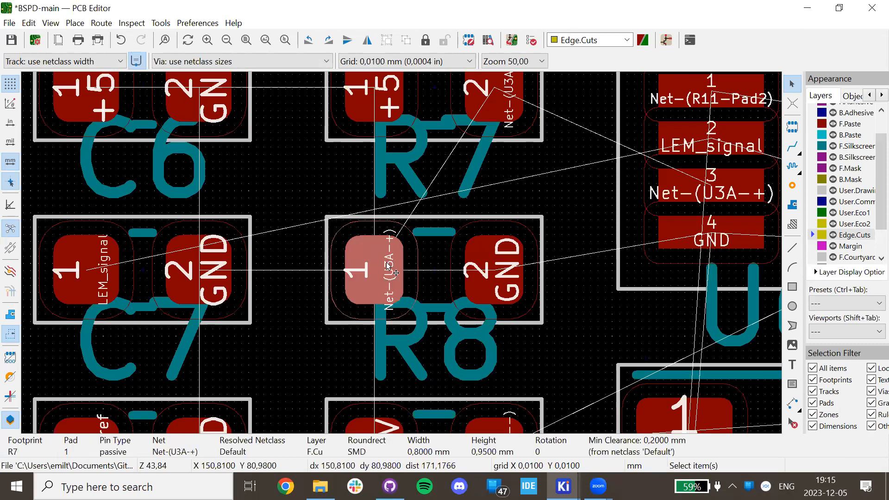
key("Page_Up")
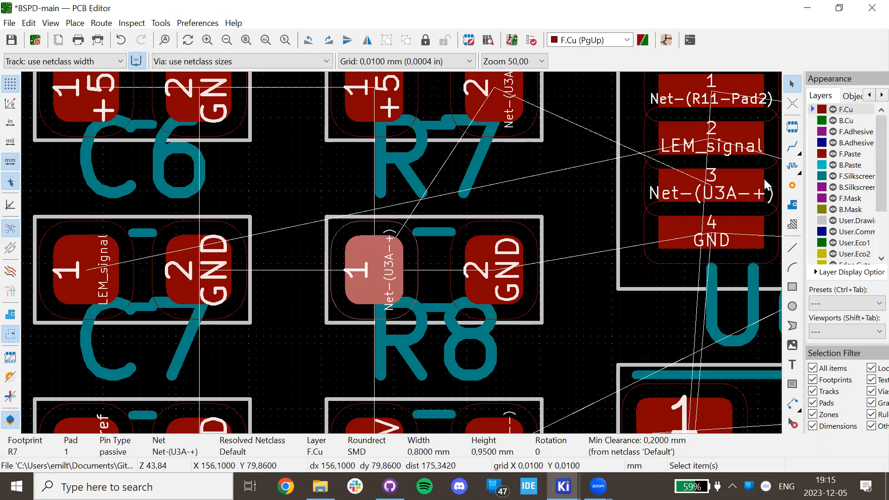
Inspect K2 pad 3 to confirm its SDC_out net, then clear the selection.
scroll(402, 259, "down", 2)
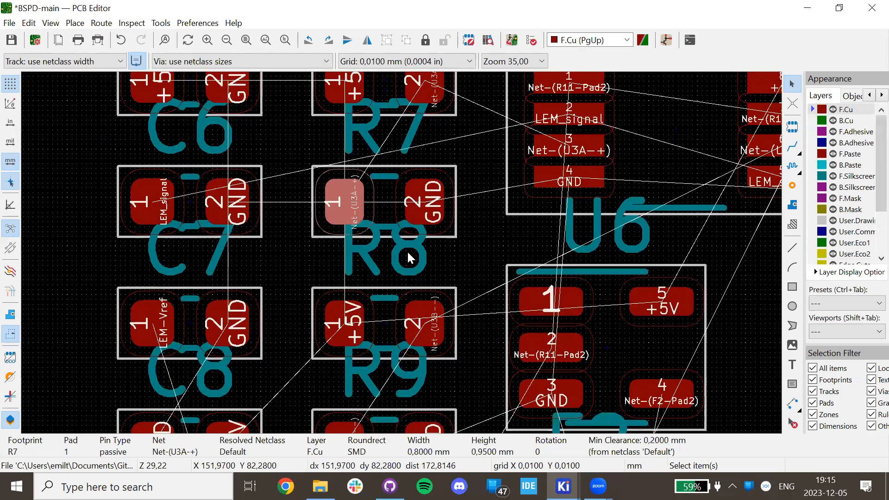
scroll(398, 278, "down", 5)
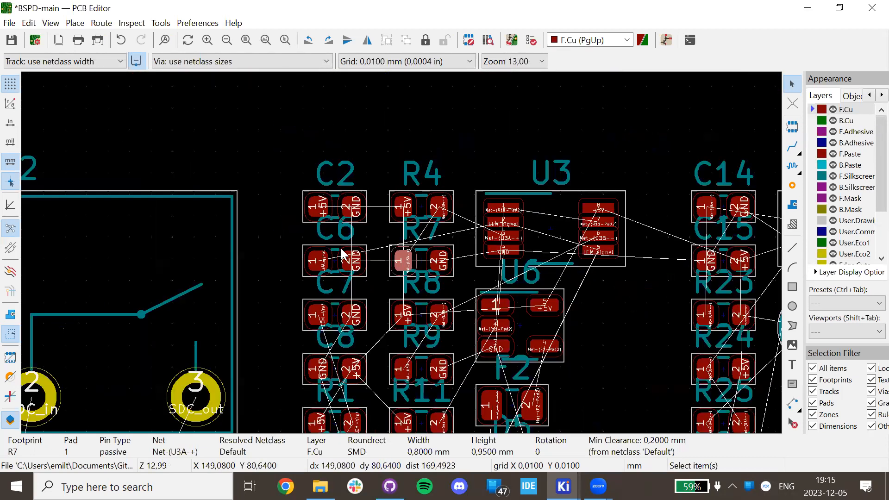
scroll(416, 221, "up", 2)
scroll(441, 230, "up", 5)
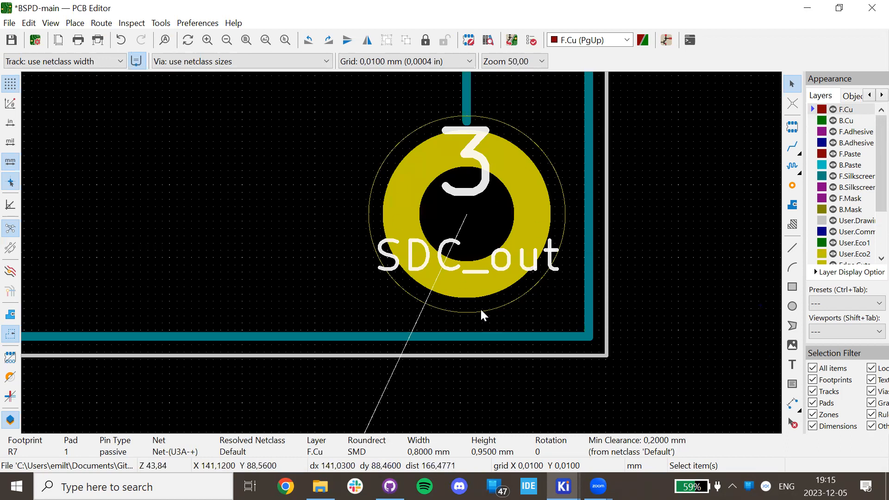
left_click(413, 167)
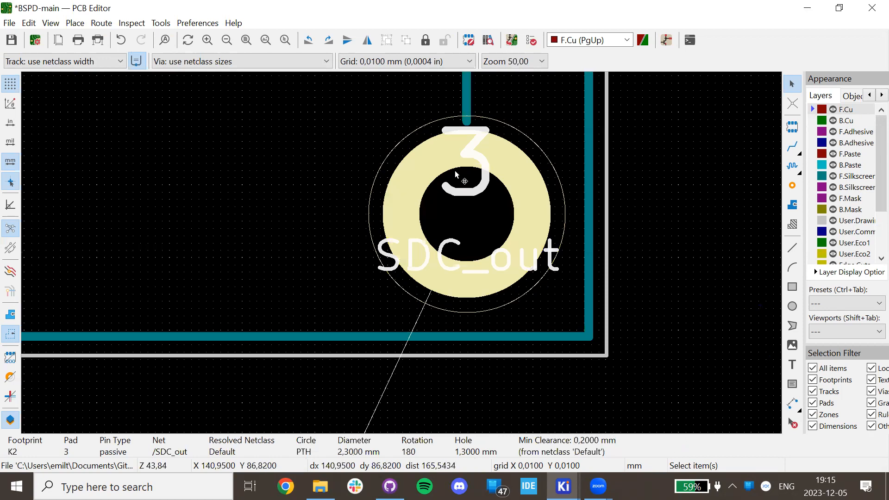
scroll(454, 186, "down", 2)
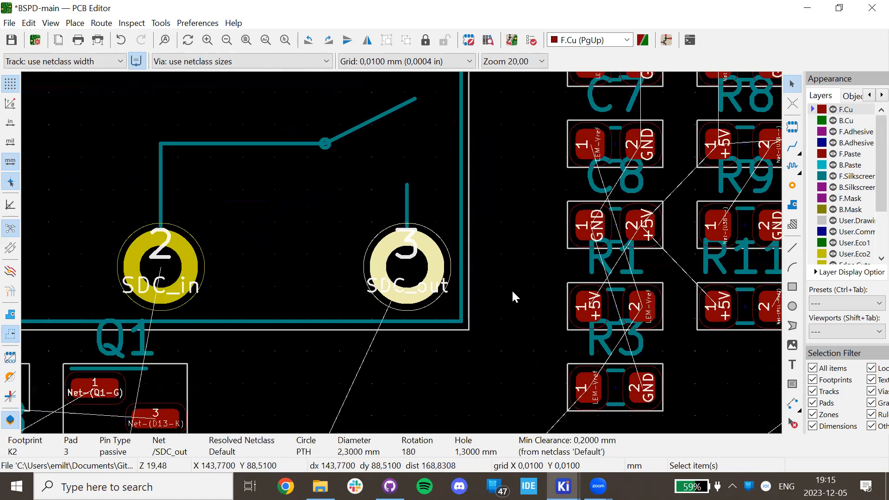
key("Escape")
Select the J1 connector footprint and the D1 reference label to inspect them.
scroll(396, 254, "down", 2)
scroll(394, 289, "down", 2, "shift")
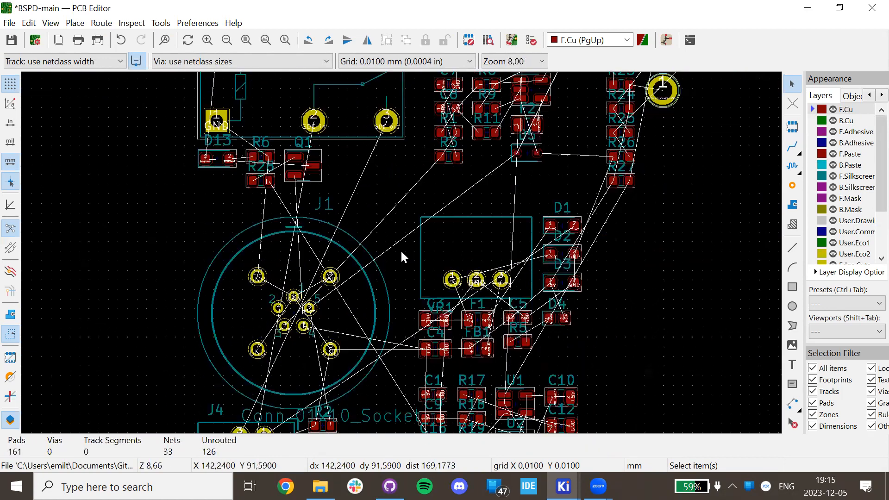
scroll(400, 249, "up", 2)
left_click(398, 254)
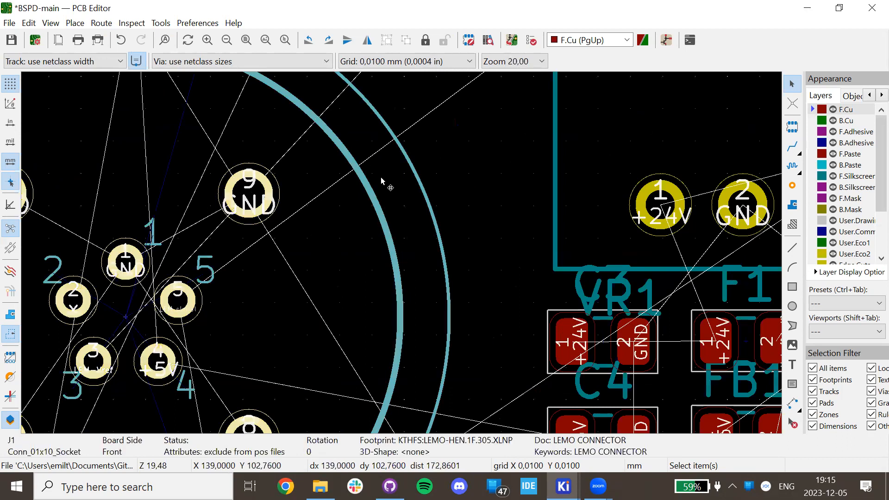
scroll(381, 178, "down", 3)
left_click(579, 143)
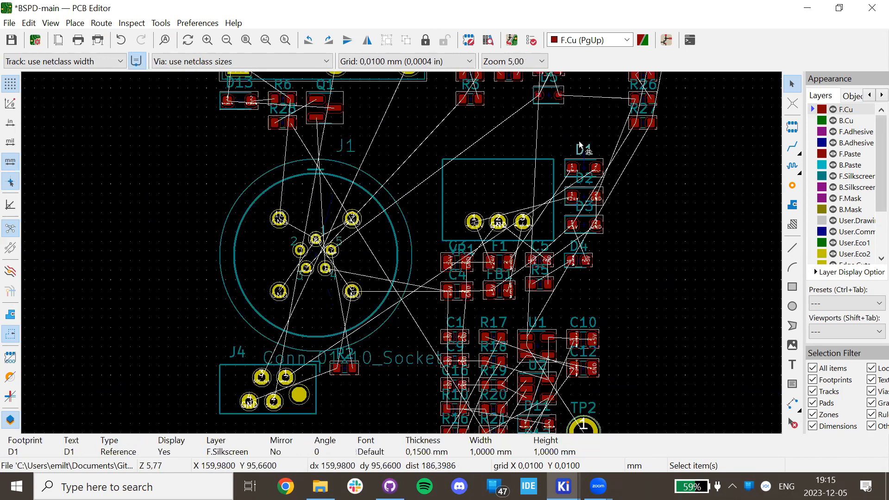
scroll(588, 133, "up", 3)
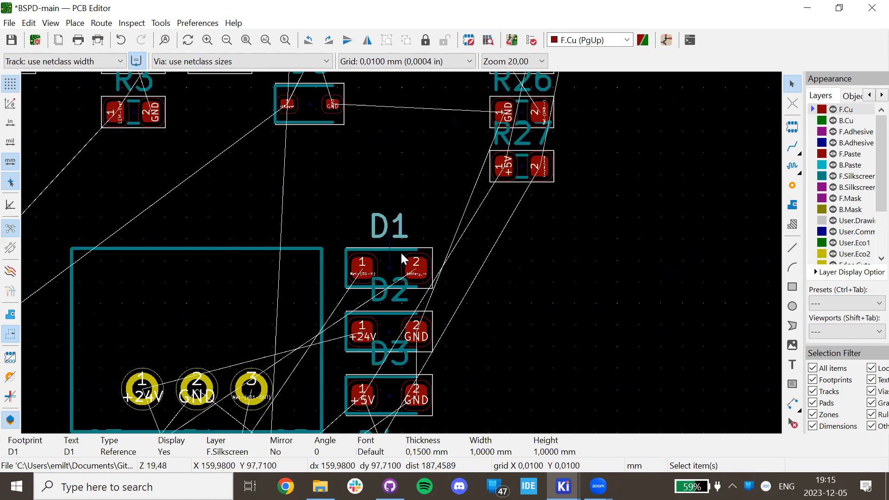
scroll(388, 223, "down", 5)
scroll(397, 207, "left", 5)
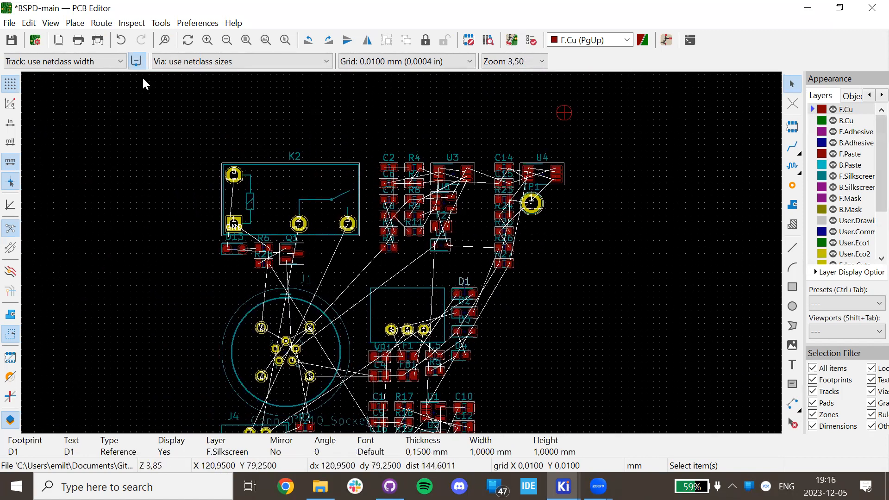
Open the 3D Viewer and orbit the BSPD-main board to inspect its footprints from above.
left_click(50, 22)
left_click(94, 81)
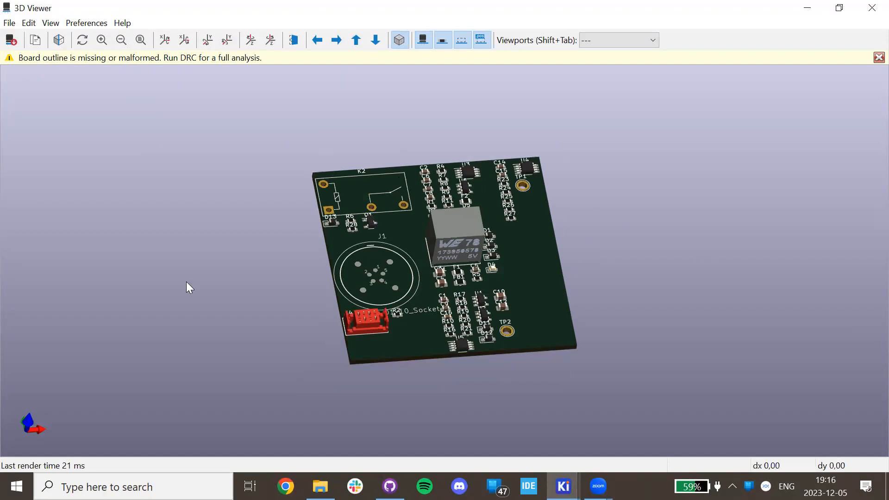
left_click_drag(309, 183, 425, 319)
left_click_drag(427, 266, 393, 185)
left_click_drag(463, 254, 484, 227)
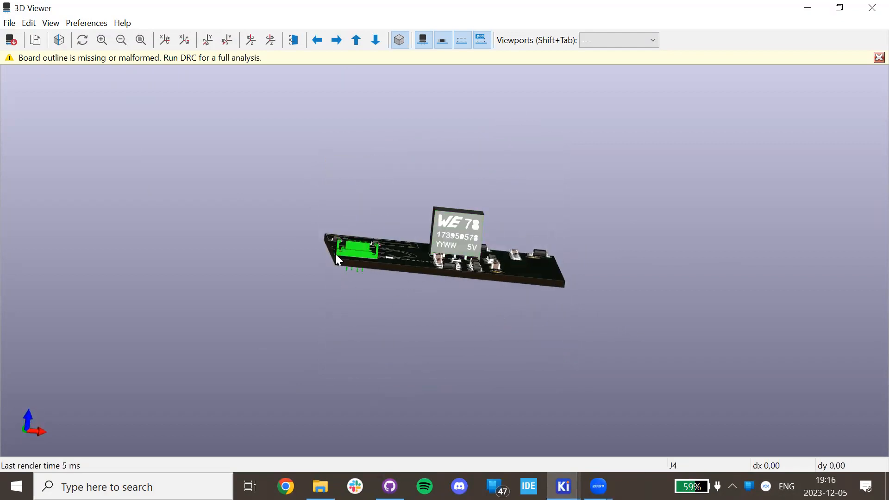
left_click_drag(375, 281, 408, 328)
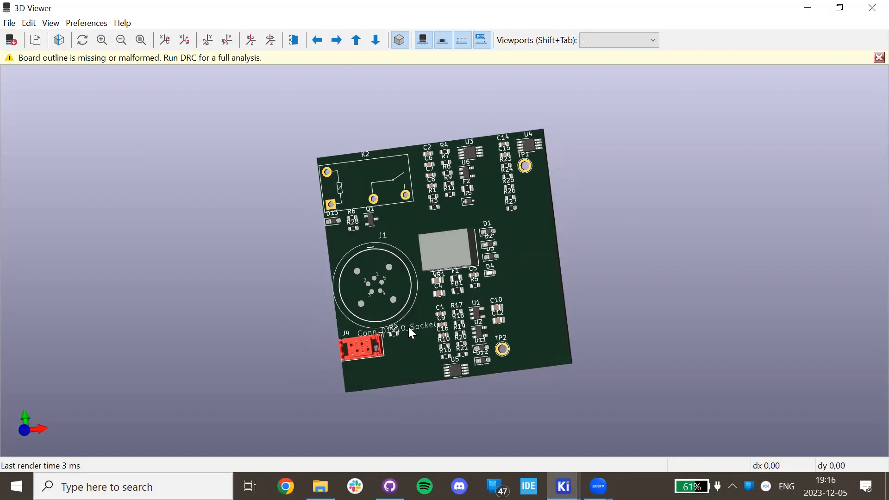
left_click_drag(368, 126, 448, 291)
left_click_drag(489, 354, 393, 307)
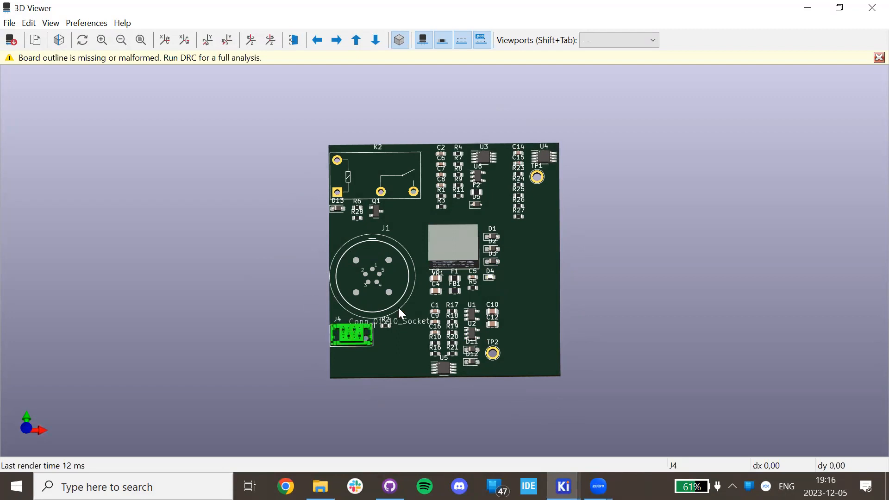
Close the 3D Viewer and move connector J1 to the left of the relay group.
left_click(871, 7)
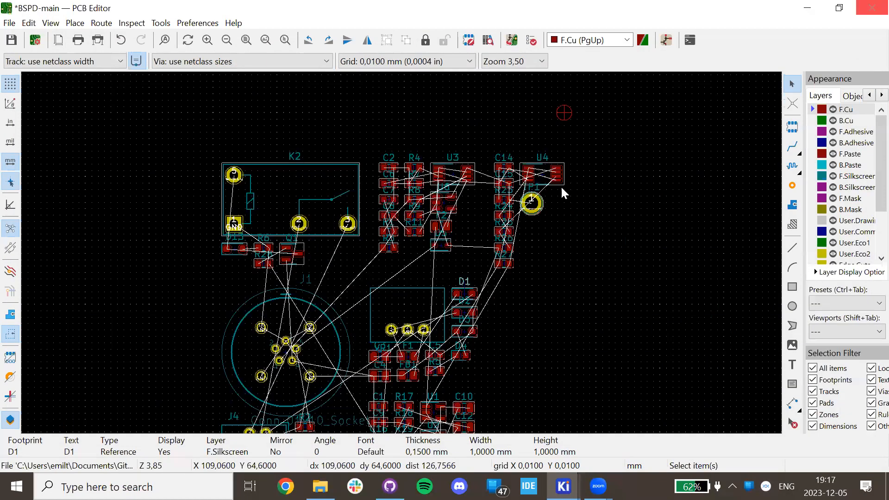
left_click(306, 317)
key("m")
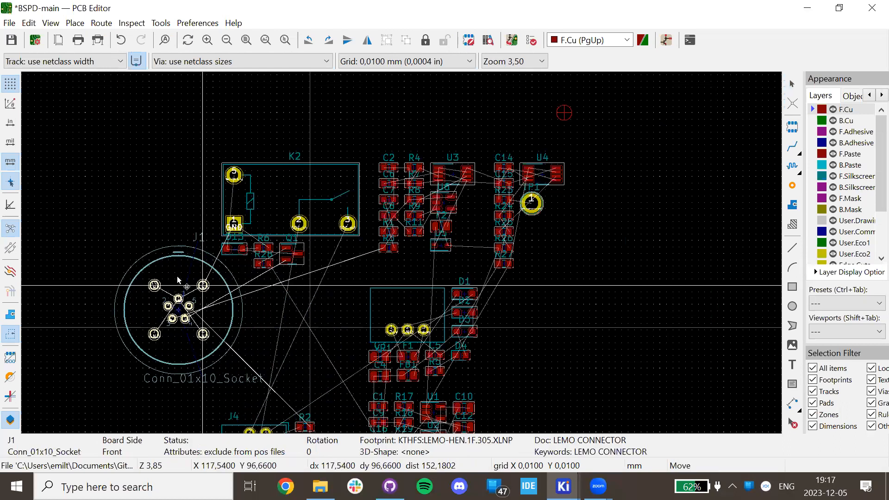
scroll(366, 250, "down", 3)
left_click(284, 248)
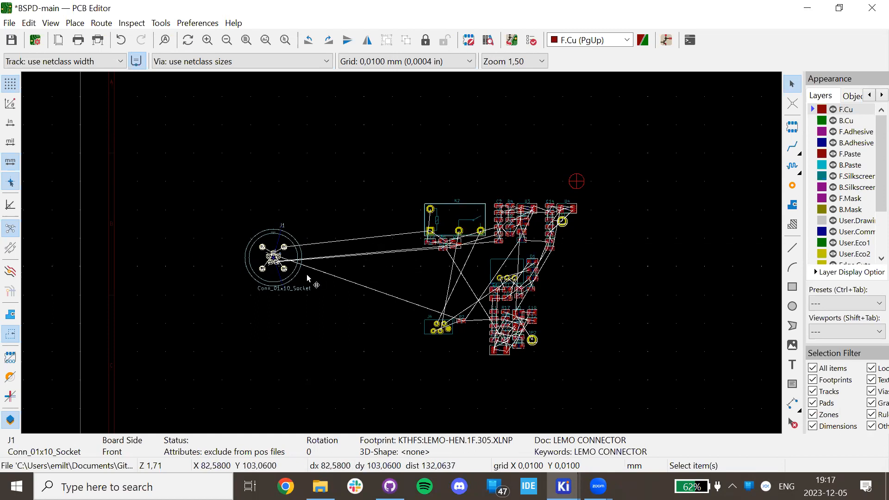
left_click(298, 323)
Move connector J4 next to connector J1.
left_click(442, 330)
key("m")
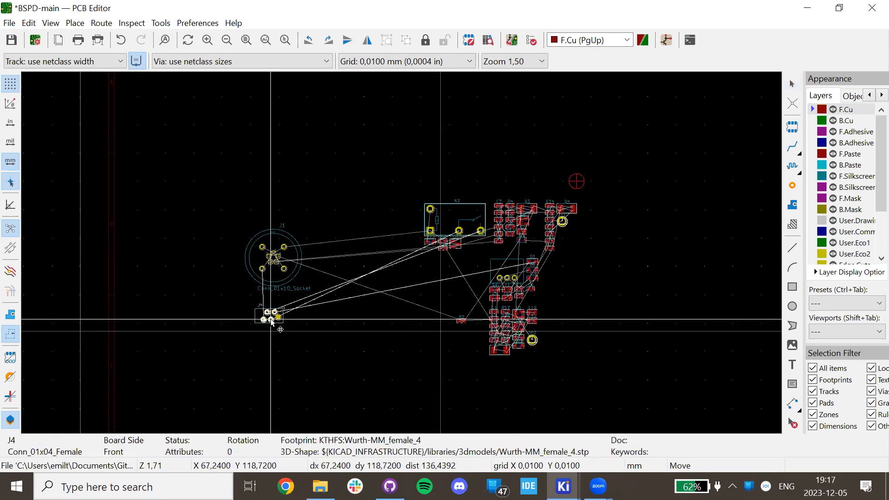
left_click(273, 330)
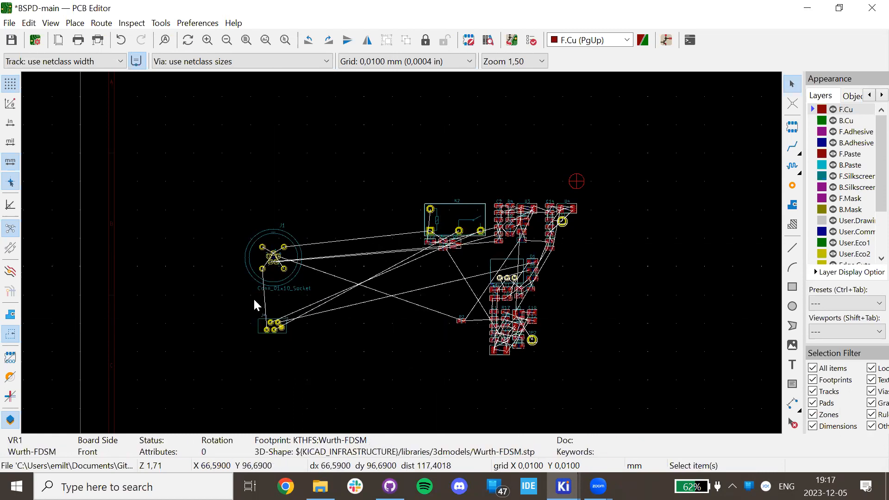
left_click(267, 332)
key("m")
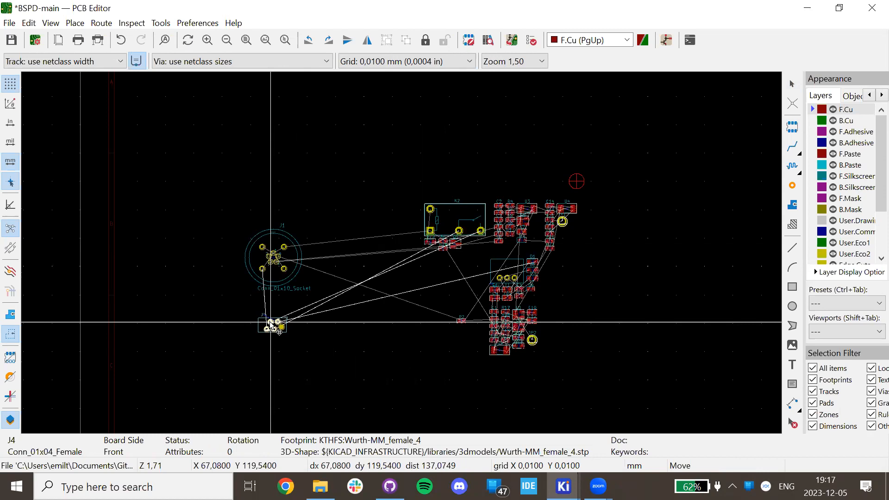
left_click(391, 266)
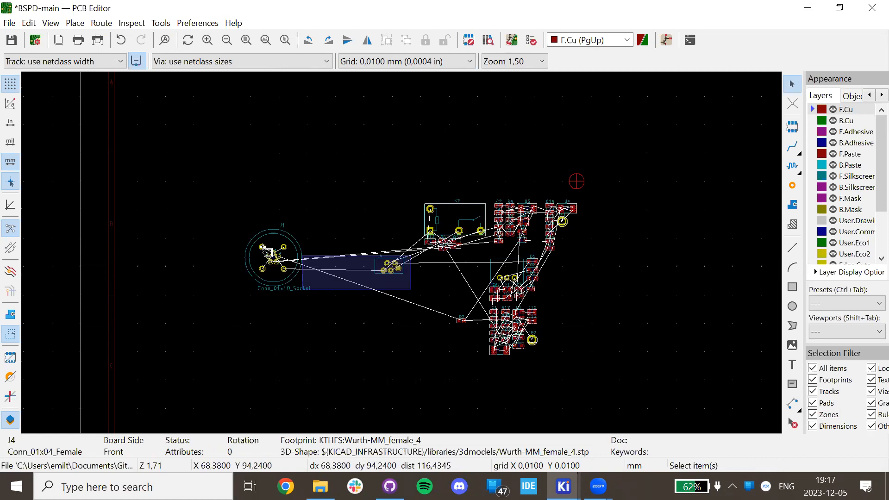
Move connectors J1 and J4 together to the lower right.
left_click(268, 252, "shift")
key("m")
scroll(450, 287, "up", 2)
left_click(403, 303)
scroll(263, 297, "down", 2)
Move the main footprint group to the sheet's upper left, then reposition J1.
left_click_drag(430, 274, 276, 145)
key("m")
left_click(301, 145)
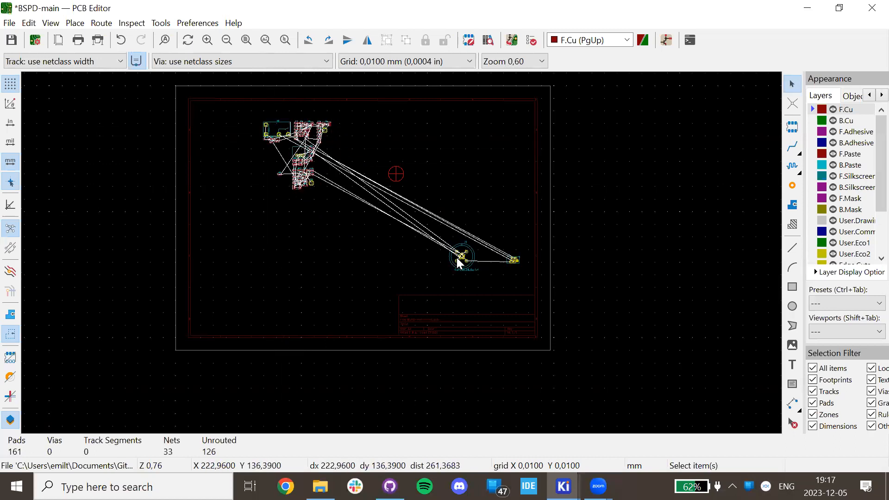
key("m")
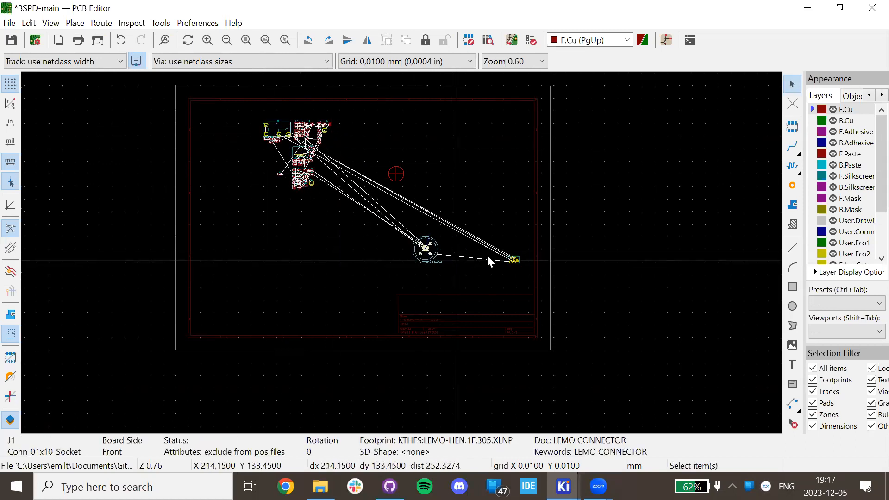
left_click(514, 261)
Place connector J4 below the main footprint group and zoom in on the layout.
key("m")
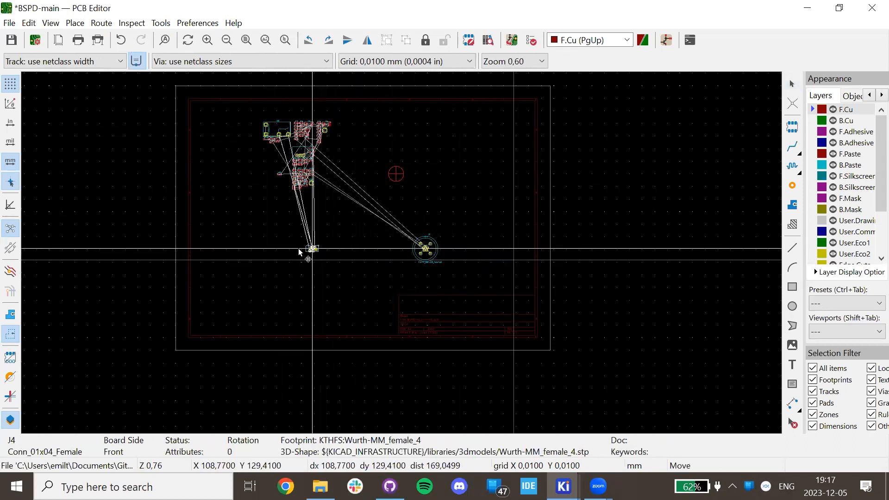
left_click(298, 252)
scroll(398, 251, "up", 3)
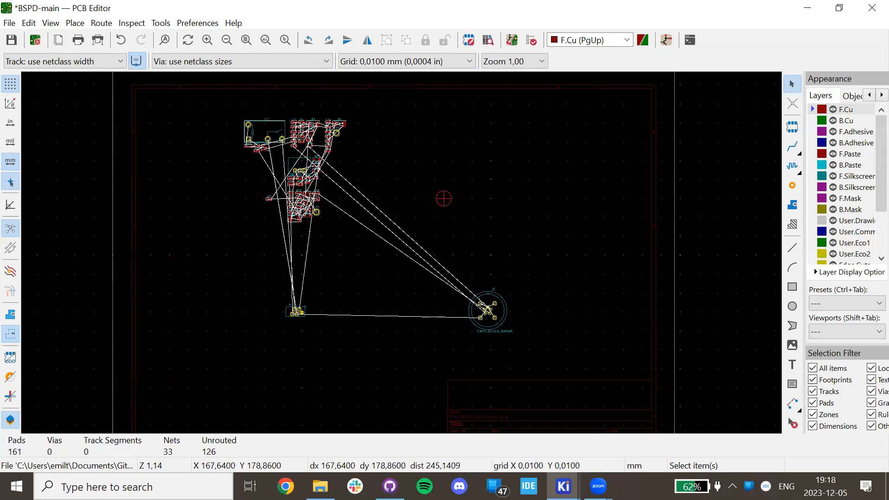
left_click(563, 486)
scroll(400, 258, "up", 5)
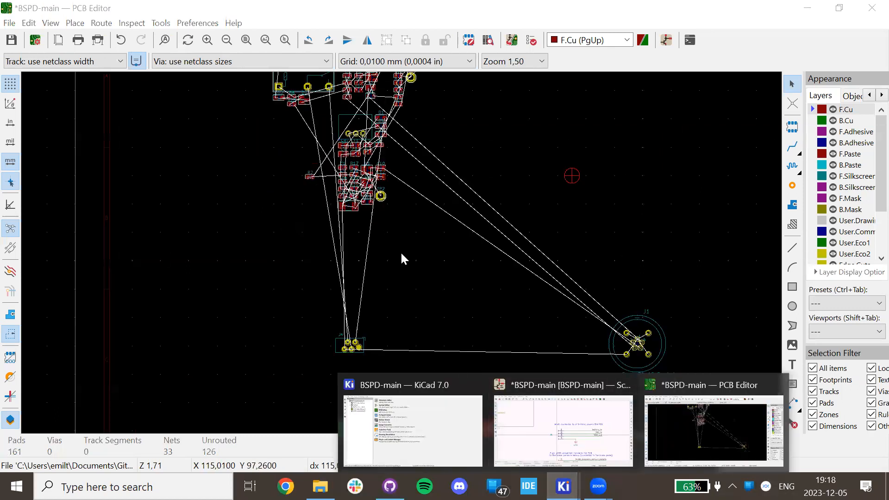
scroll(363, 222, "up", 3)
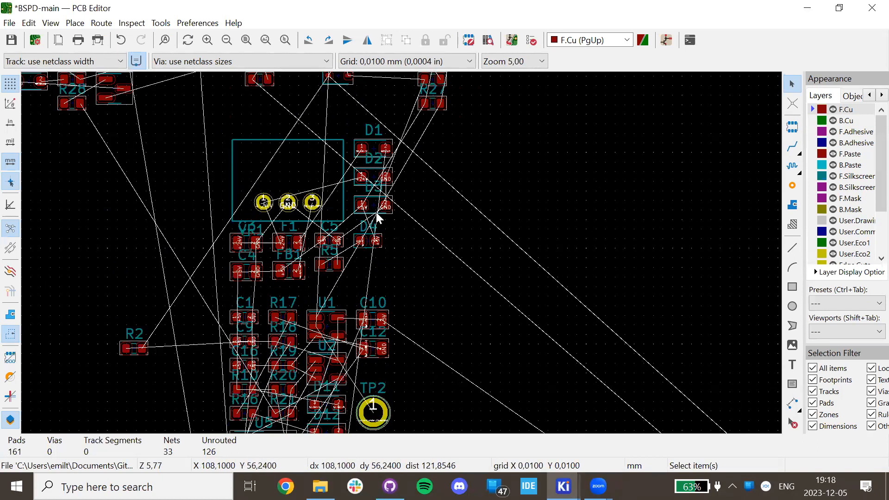
scroll(376, 212, "up", 4)
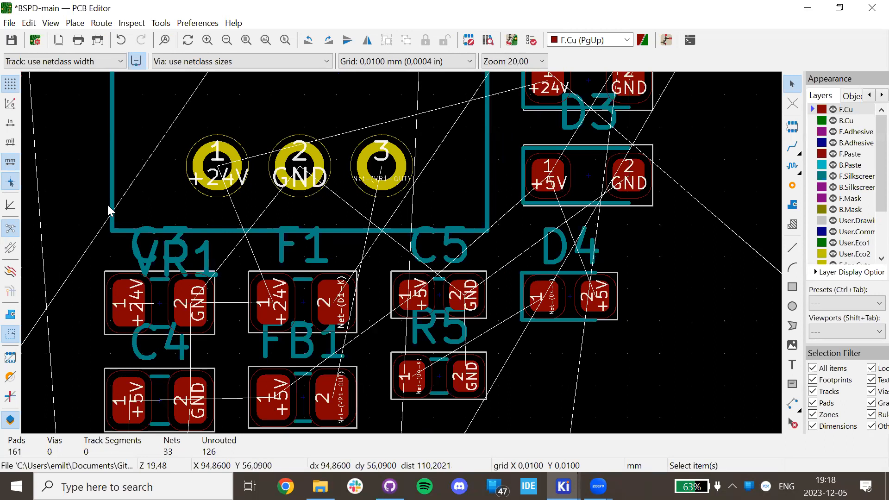
scroll(407, 257, "down", 3)
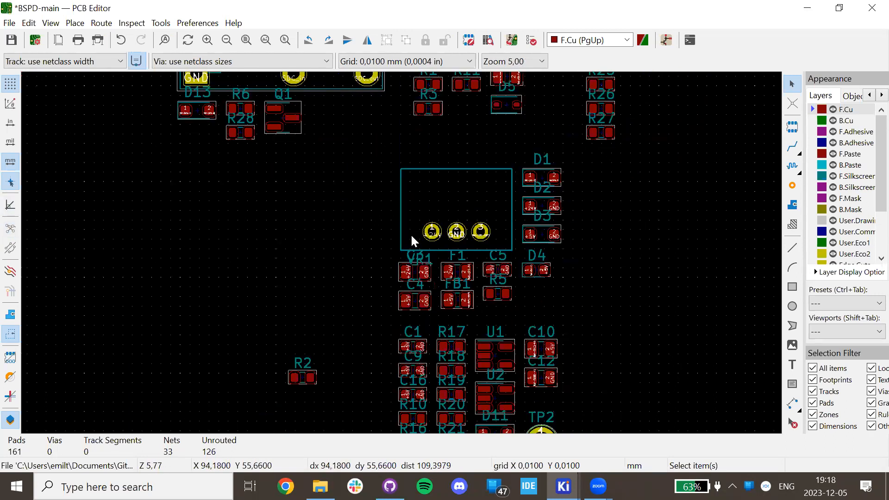
scroll(410, 235, "up", 4)
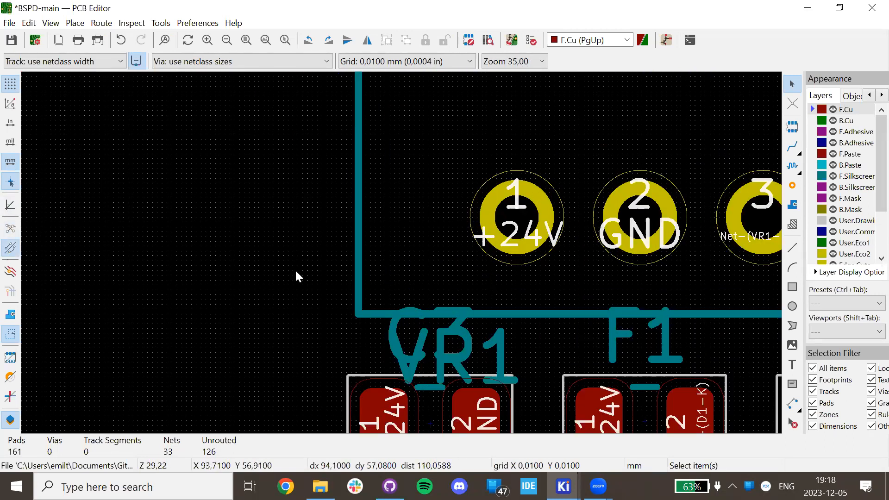
Change the ratsnest display mode and inspect the relay and supply footprints.
left_click(11, 230)
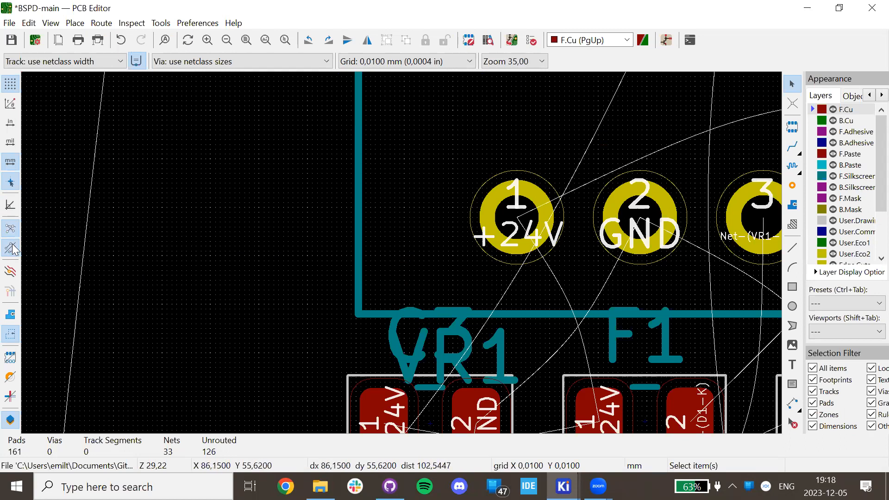
scroll(442, 255, "down", 2)
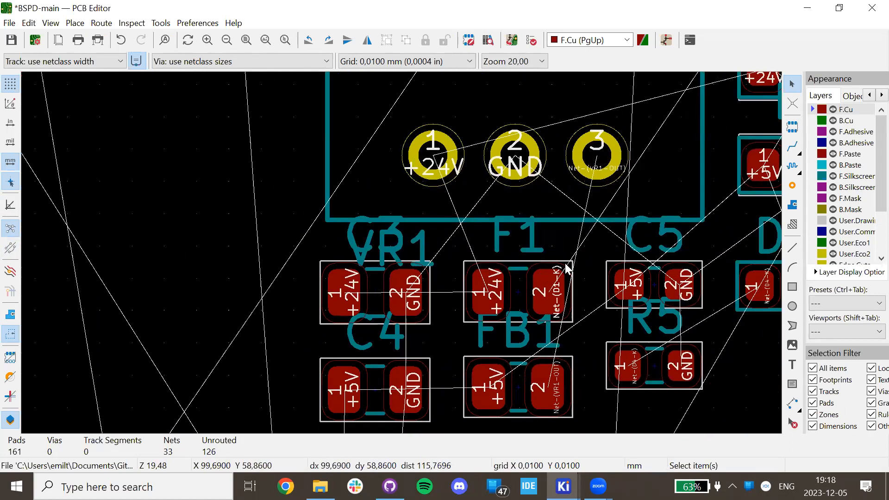
scroll(407, 253, "down", 7)
scroll(407, 254, "up", 2)
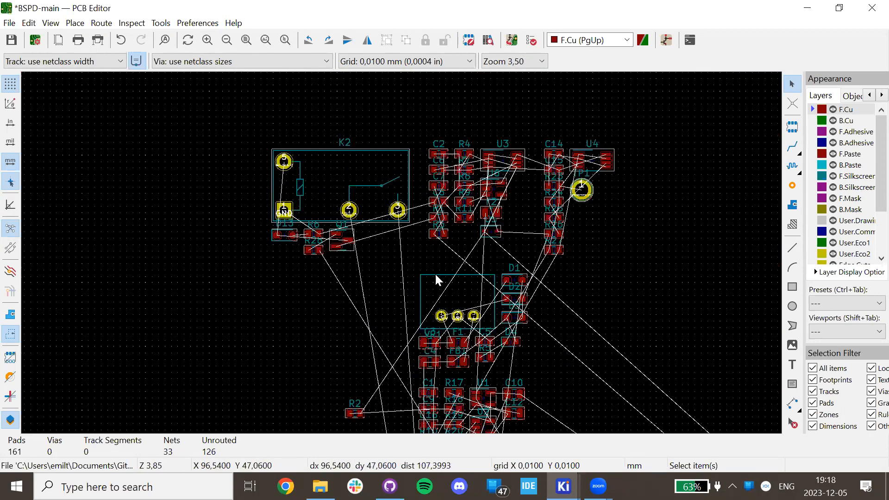
scroll(492, 227, "up", 1)
scroll(375, 217, "down", 1)
scroll(378, 218, "up", 3)
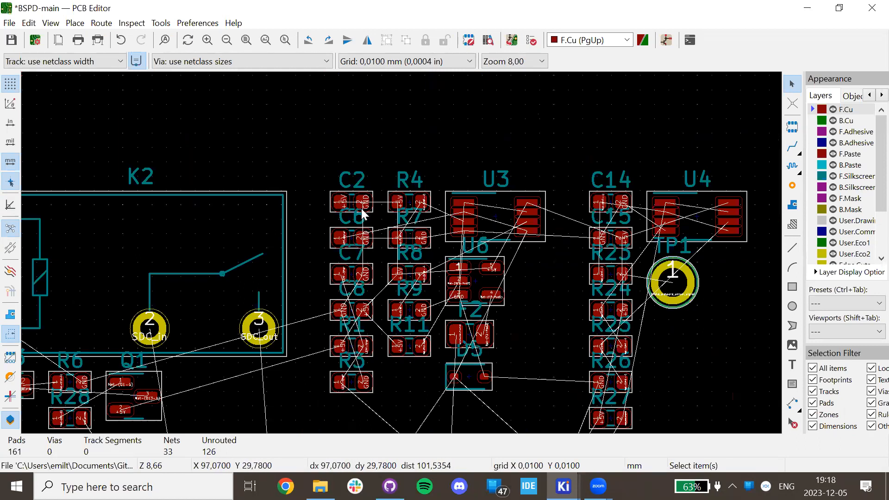
scroll(364, 214, "down", 1)
scroll(313, 167, "up", 2)
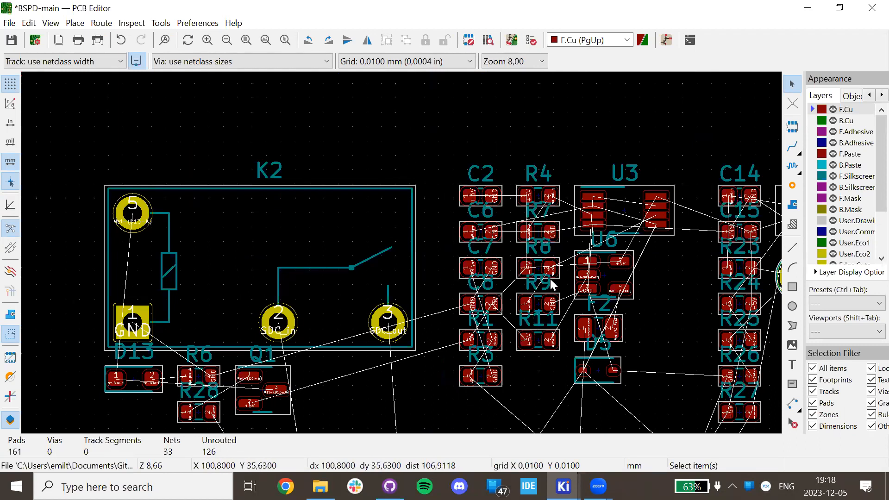
scroll(381, 254, "down", 6)
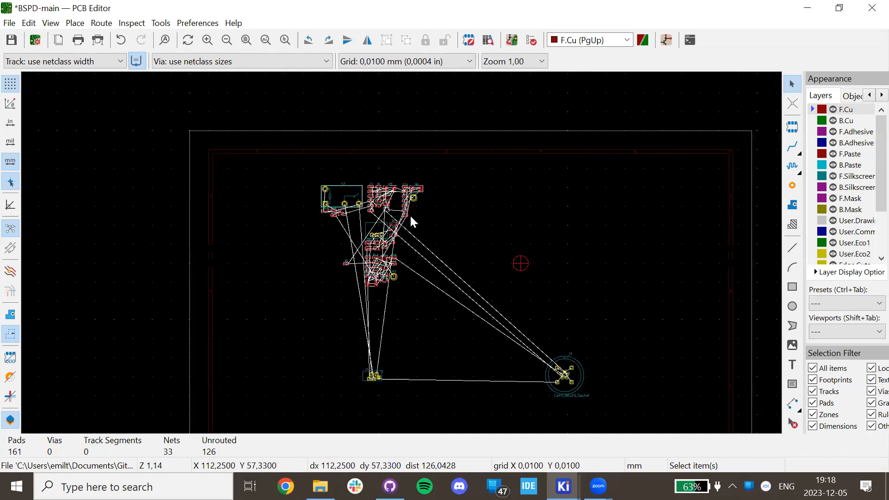
middle_click_drag(411, 216, 424, 136)
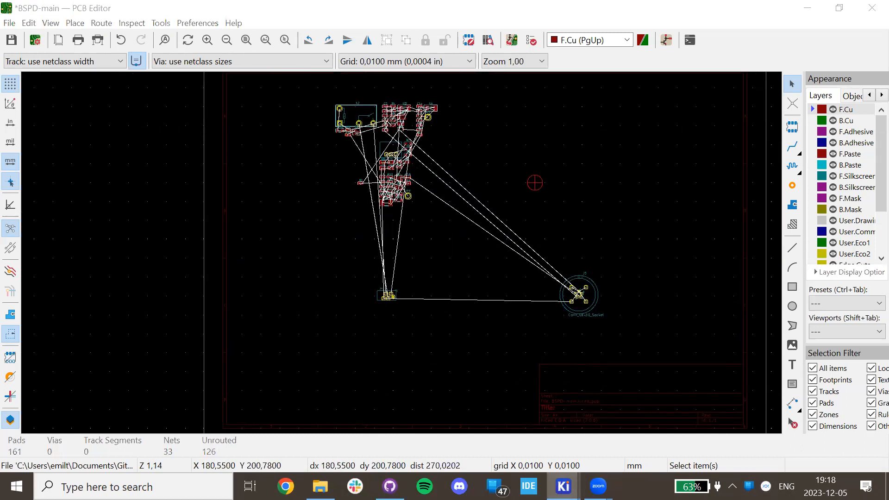
Switch to the schematic window and open the Power supply sub-sheet.
mouse_move(563, 486)
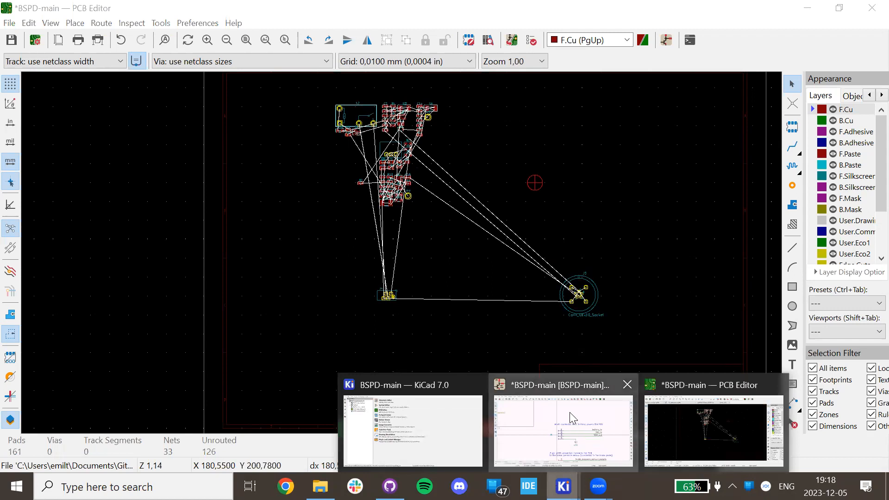
left_click(569, 413)
scroll(588, 230, "down", 3)
scroll(588, 230, "up", 1)
middle_click_drag(585, 225, 750, 250)
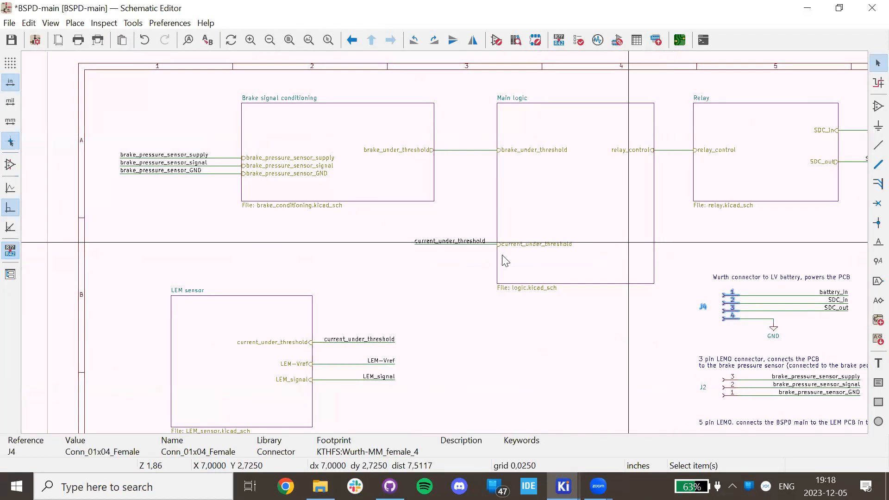
scroll(492, 257, "down", 1)
scroll(444, 191, "up", 1)
scroll(457, 345, "down", 3)
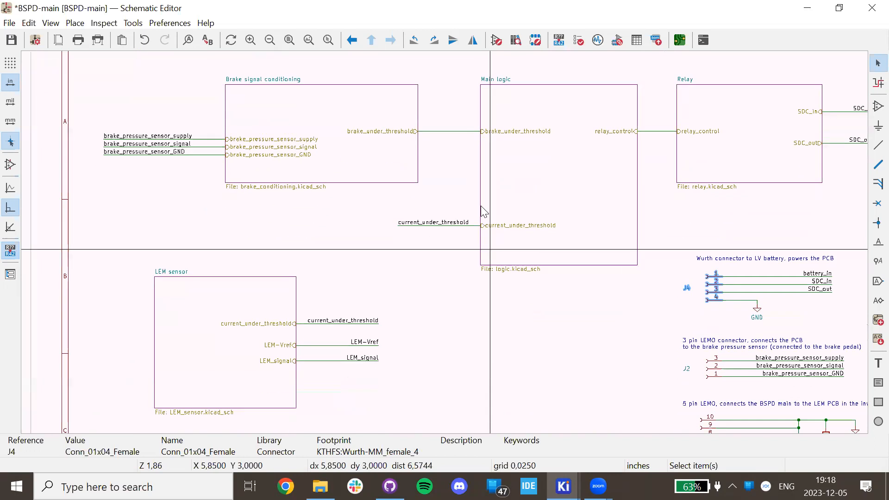
scroll(465, 147, "down", 2)
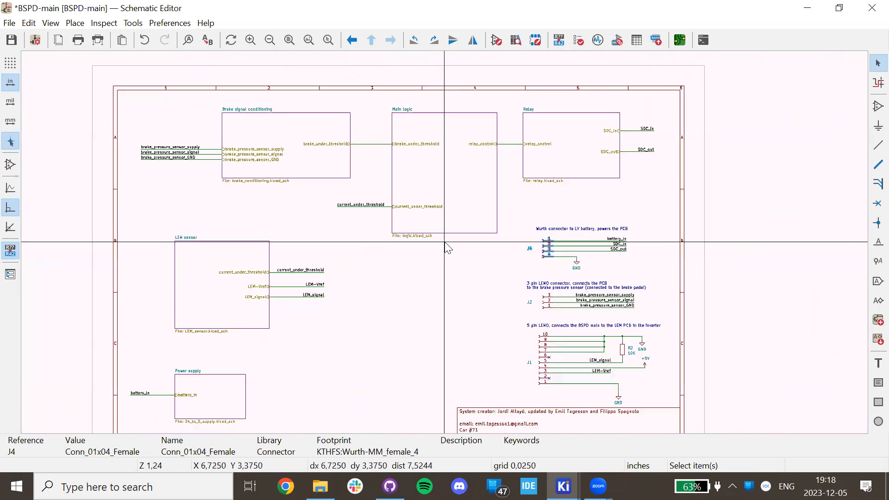
scroll(357, 232, "down", 2)
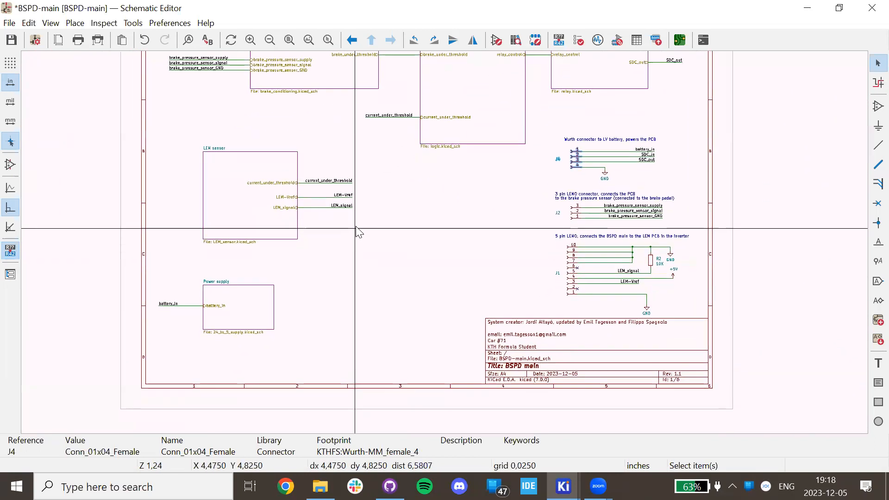
scroll(342, 311, "down", 2)
double_click(381, 312)
scroll(456, 296, "up", 4)
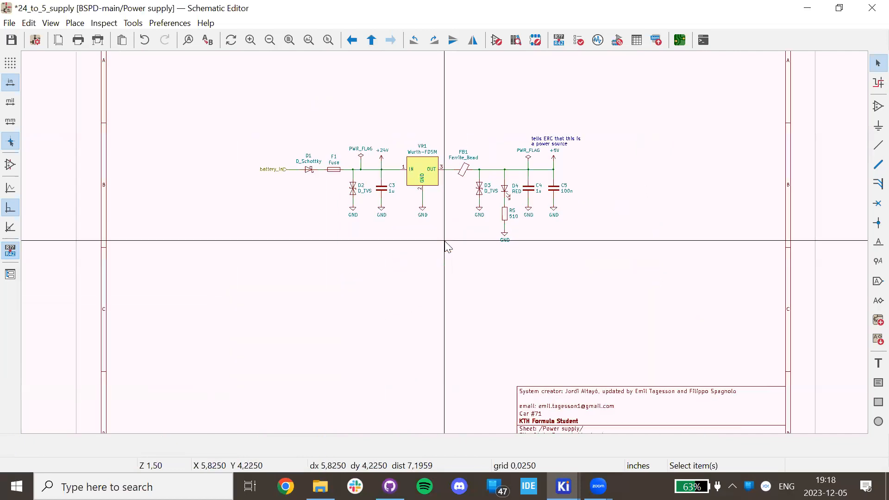
middle_click_drag(447, 249, 423, 317)
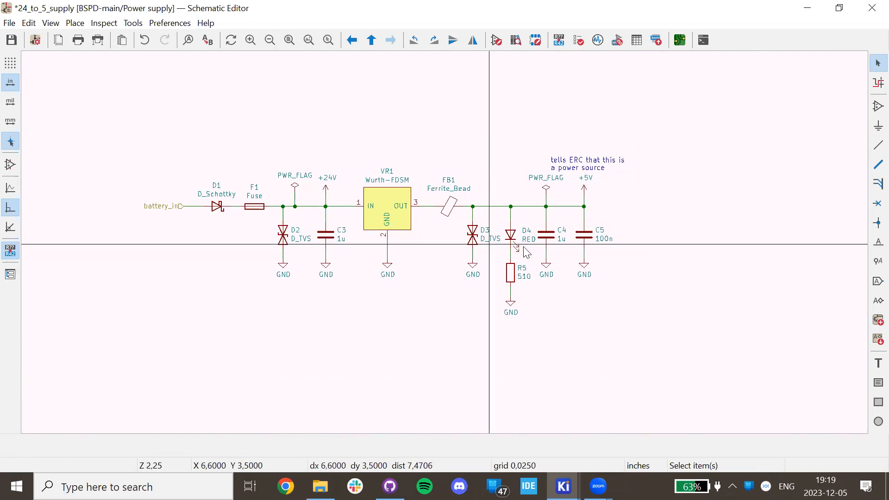
Go up to the root sheet, open Main logic, and inspect gate U1B's footprint.
key("alt+BackSpace")
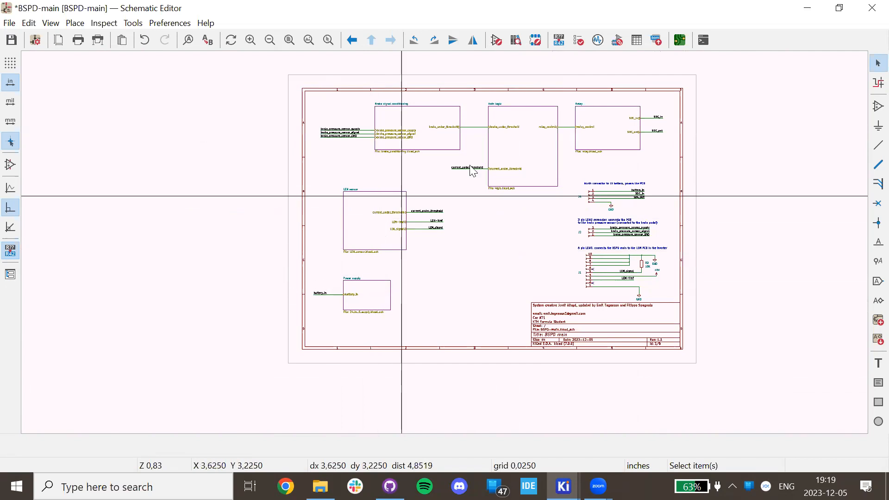
double_click(525, 165)
scroll(447, 247, "up", 2)
scroll(447, 248, "up", 2)
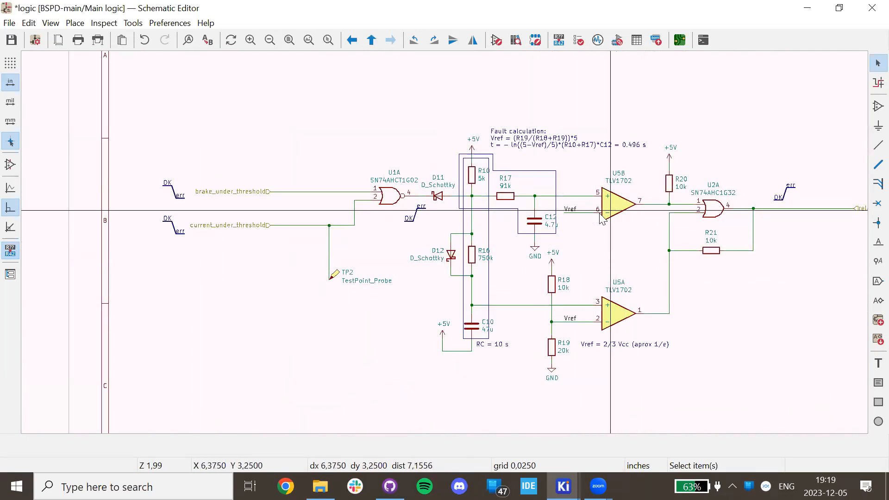
scroll(602, 218, "down", 4)
scroll(363, 244, "up", 4)
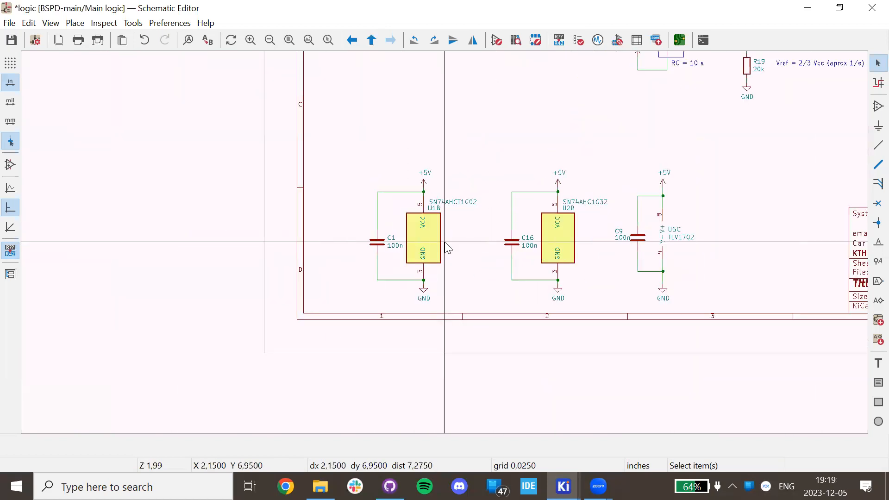
scroll(448, 249, "up", 4)
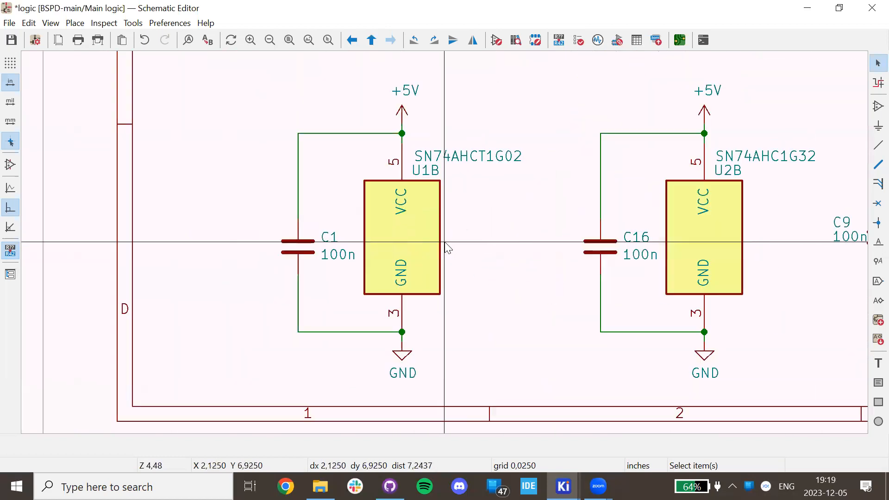
left_click(407, 240)
scroll(446, 245, "down", 2)
scroll(446, 245, "down", 2)
Check capacitor C1 in the fault-calculation circuit, then return to the root sheet and reopen Power supply.
middle_click_drag(583, 179, 354, 386)
scroll(446, 245, "down", 3)
scroll(446, 246, "up", 2)
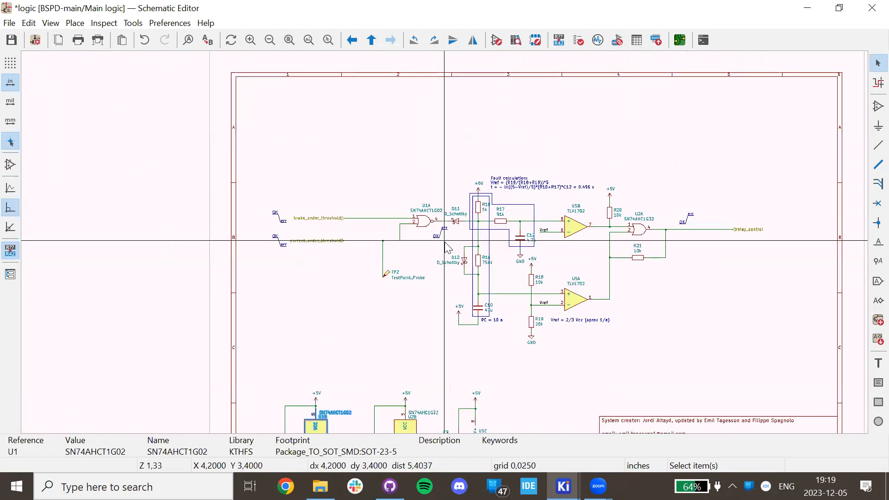
scroll(446, 245, "up", 4)
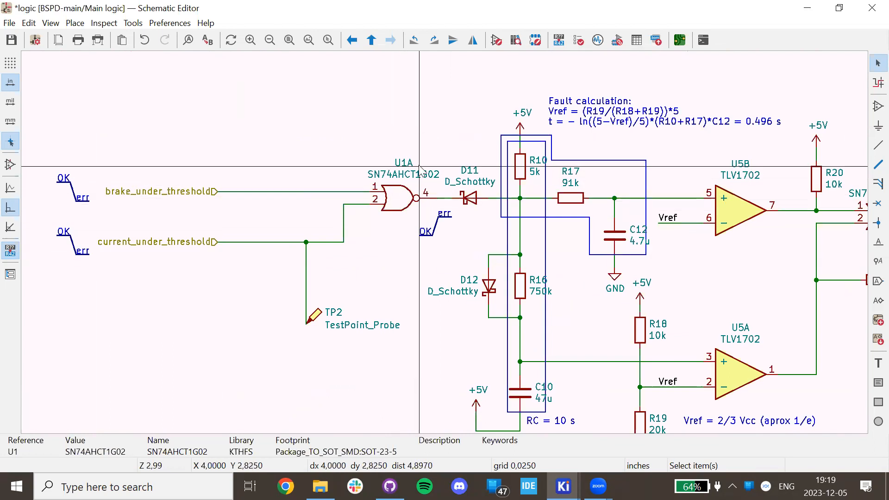
scroll(362, 253, "down", 5, "shift")
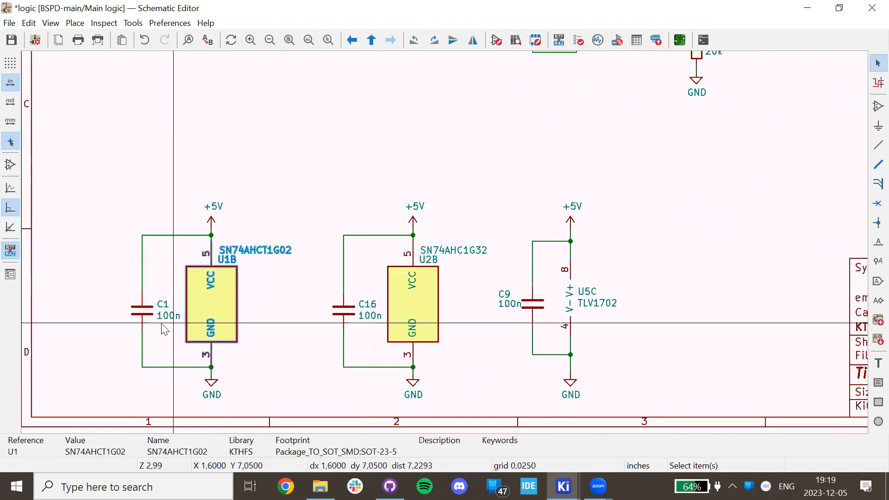
left_click(145, 313)
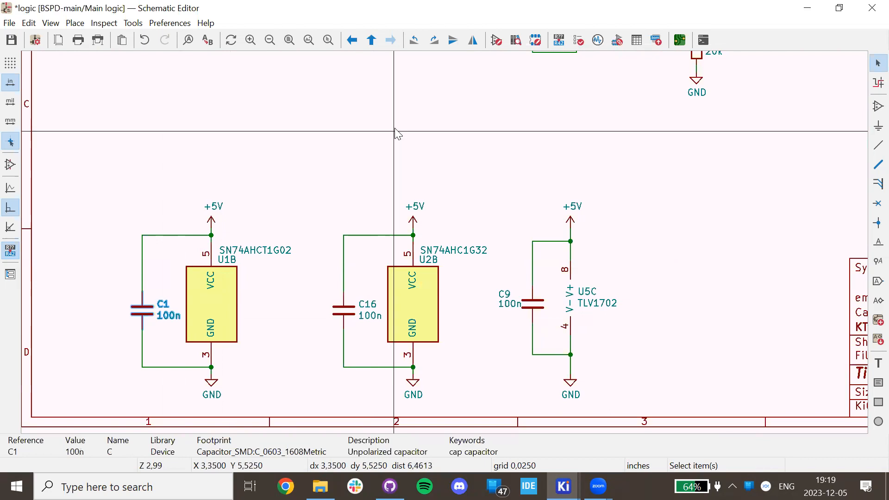
scroll(357, 76, "down", 2)
scroll(429, 69, "up", 2, "shift")
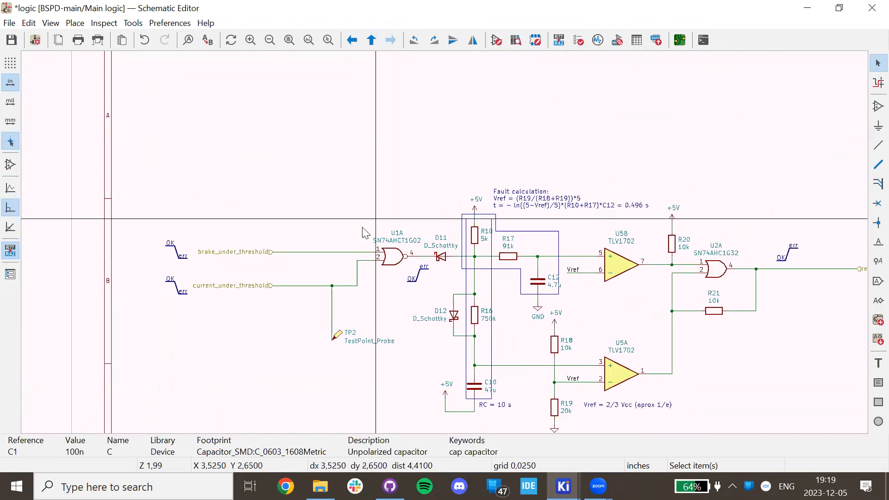
key("alt+BackSpace")
double_click(384, 305)
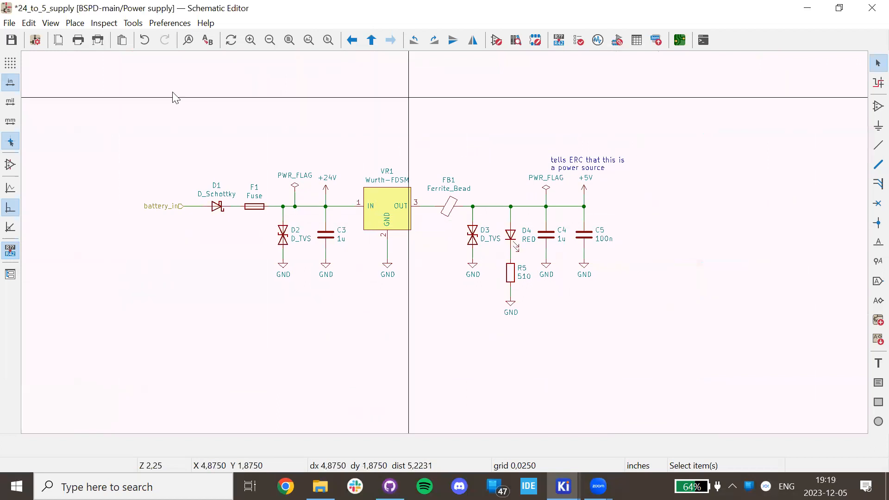
Inspect the footprints of capacitor C4, regulator VR1 and fuse F1.
left_click(554, 243)
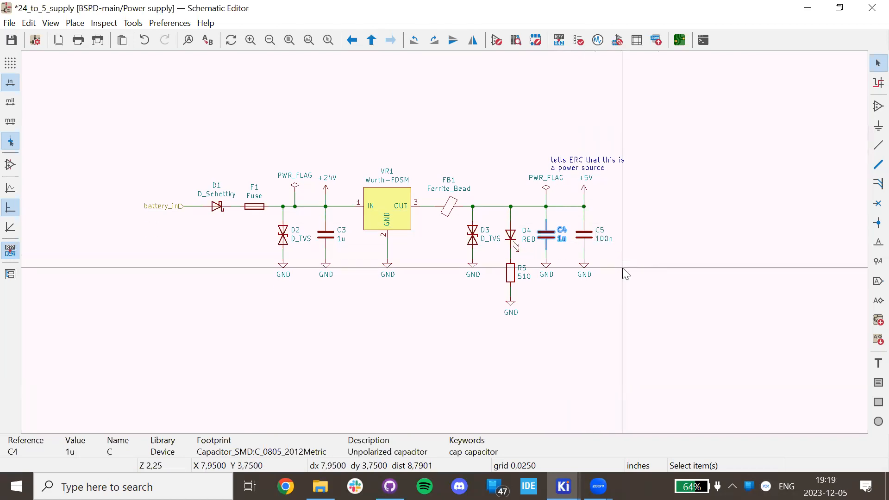
left_click(393, 204)
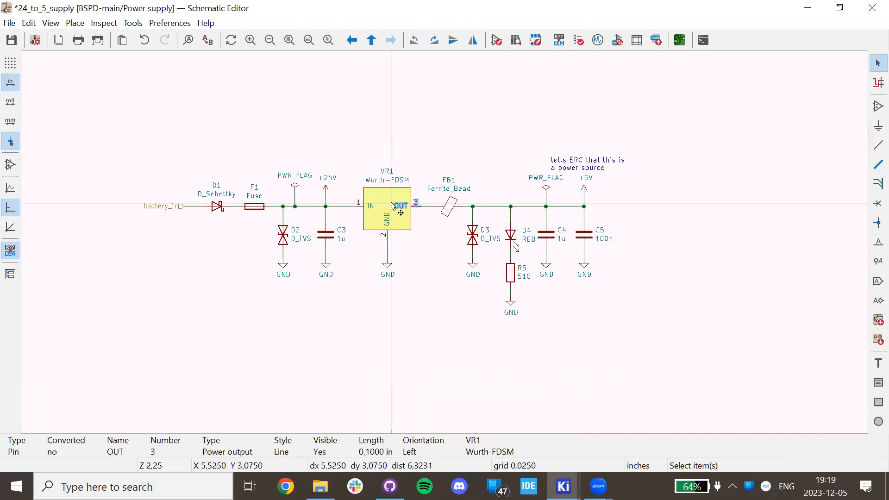
left_click(384, 201)
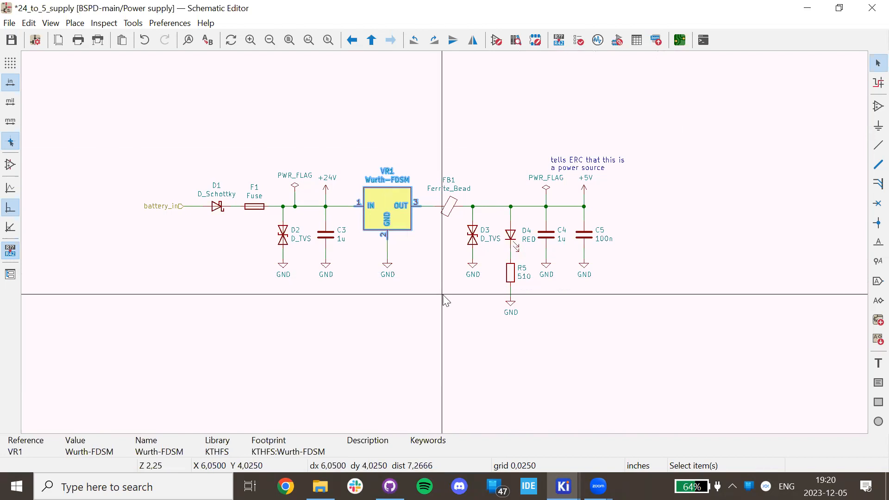
left_click(259, 208)
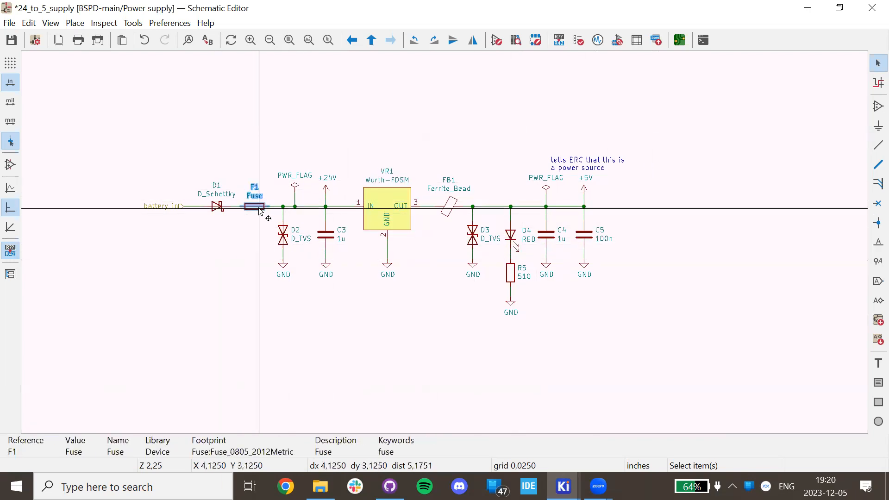
Box-select the entire power supply circuit and bring up the PCB Editor.
left_click_drag(697, 341, 93, 110)
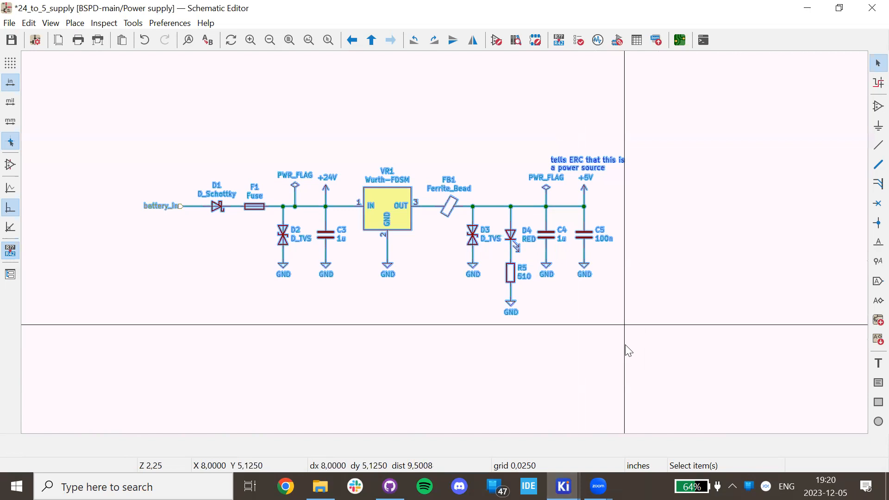
mouse_move(564, 486)
left_click(695, 422)
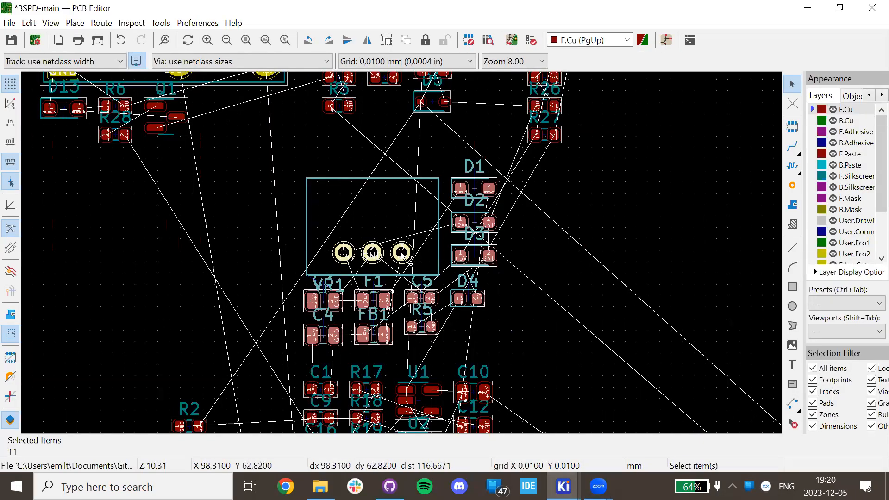
Move the 11 selected power-supply footprints to the empty upper-right board area.
scroll(341, 251, "up", 3)
scroll(341, 251, "down", 3)
key("m")
scroll(252, 211, "down", 5)
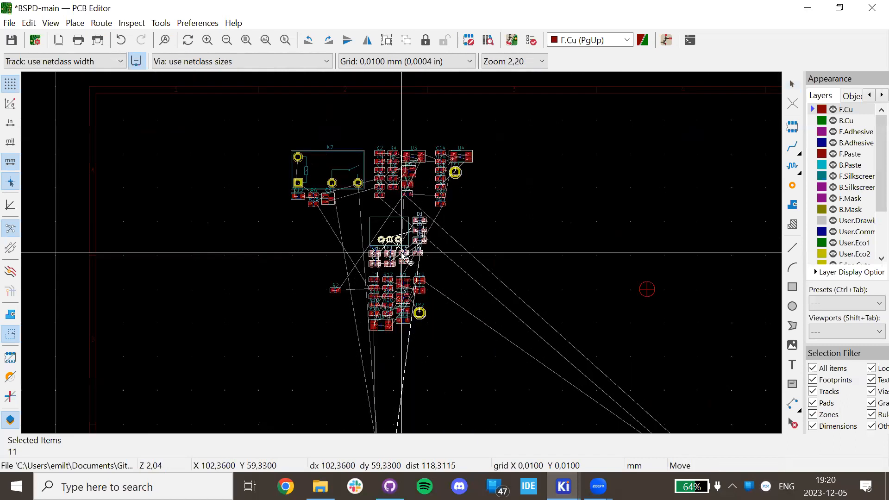
scroll(185, 301, "down", 3)
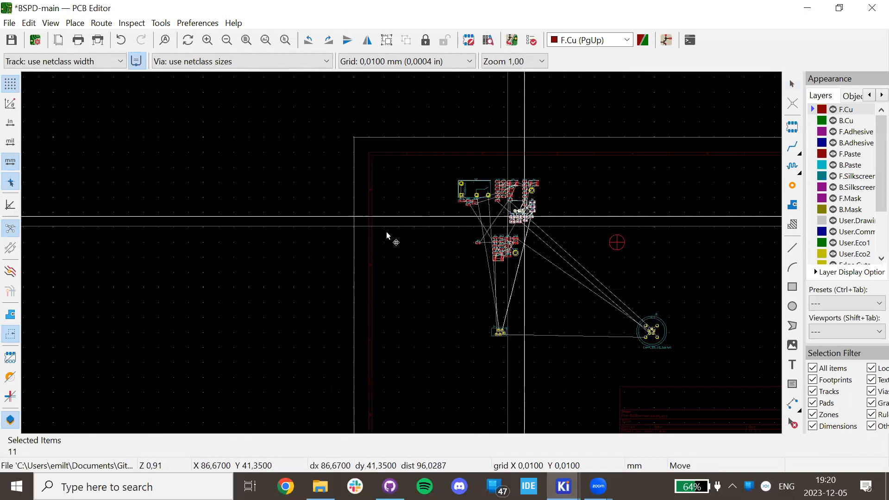
scroll(466, 308, "up", 2)
scroll(401, 252, "down", 1)
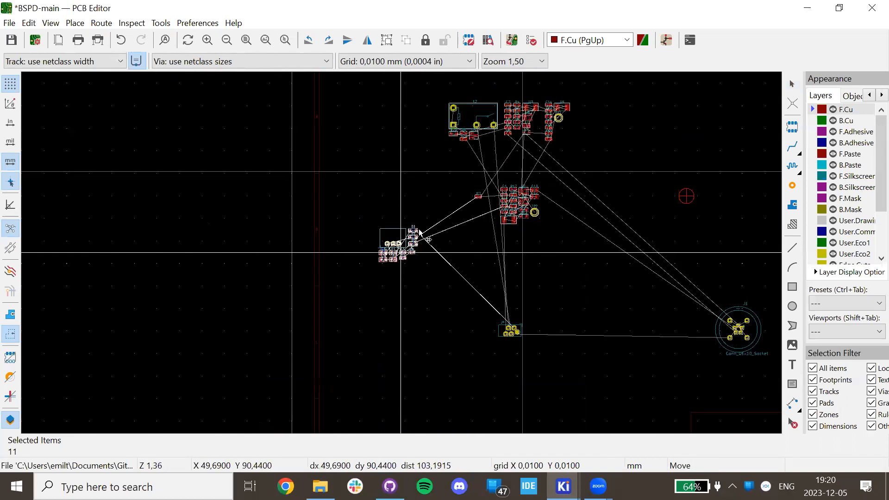
middle_click_drag(620, 252, 324, 316)
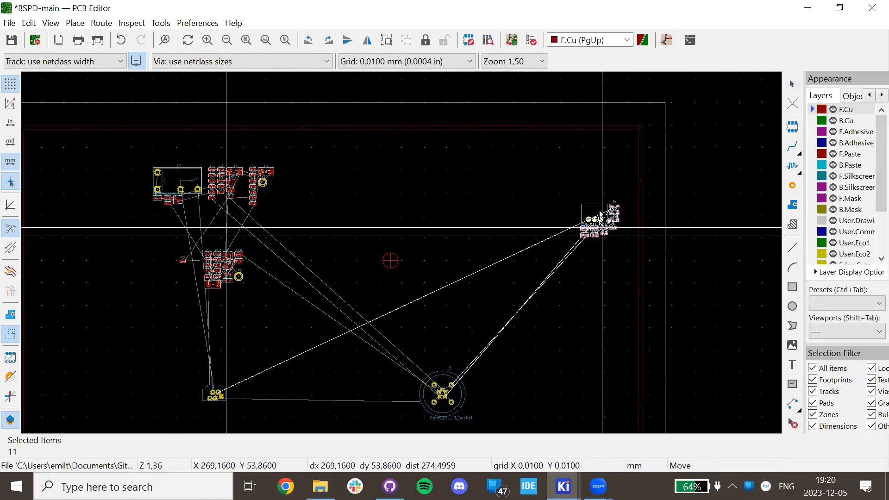
left_click(583, 184)
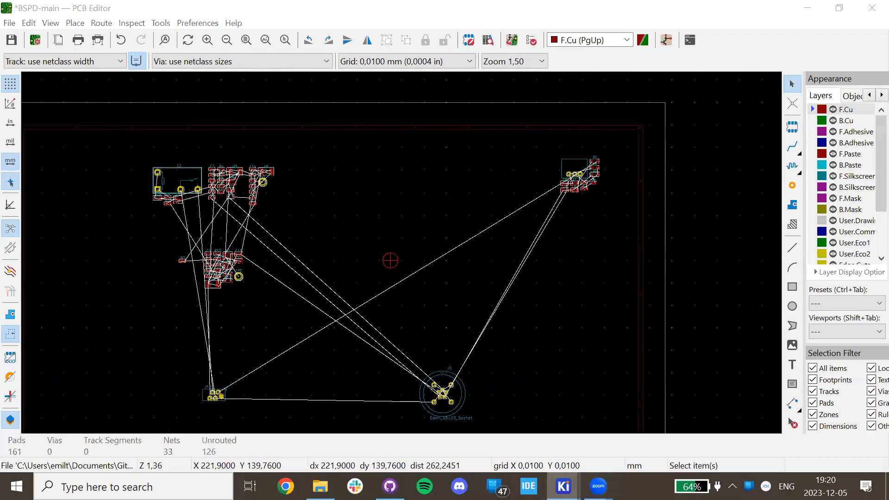
Return to the Schematic Editor and fit the whole sheet in view.
mouse_move(563, 486)
left_click(588, 423)
key("Home")
Open the LEM sensor sub-sheet from the root sheet and box-select its comparator circuit.
key("alt+BackSpace")
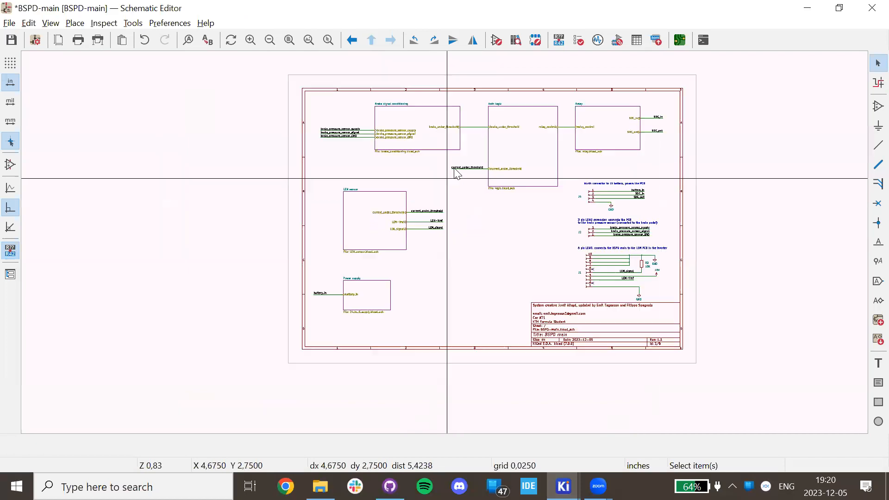
left_click(373, 218)
double_click(372, 221)
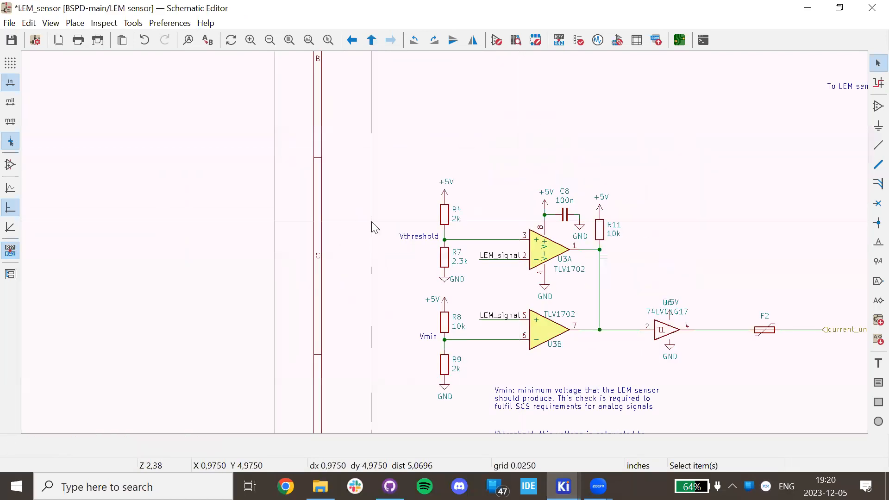
scroll(372, 223, "down", 5)
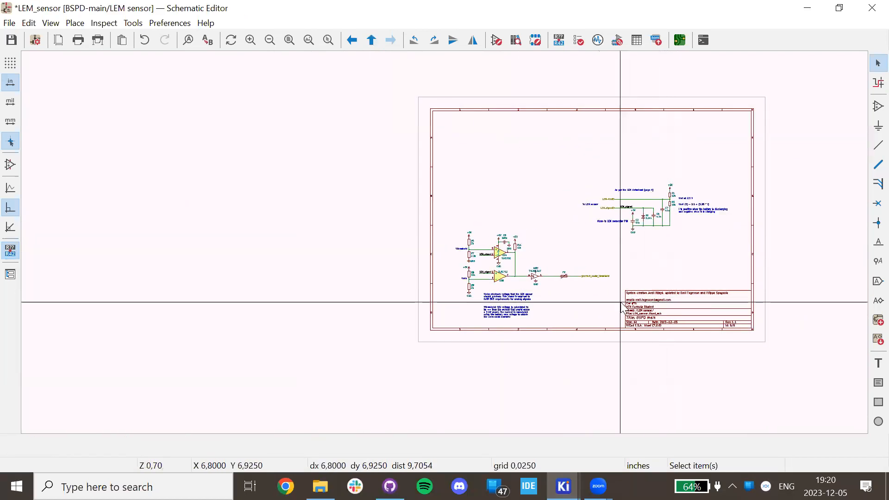
scroll(446, 242, "up", 3)
scroll(433, 241, "down", 1)
scroll(448, 243, "up", 1)
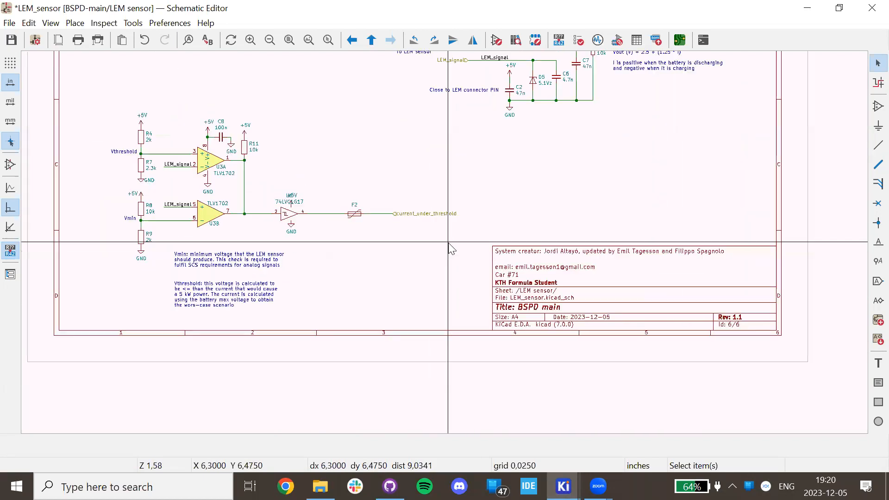
left_click_drag(464, 308, 77, 96)
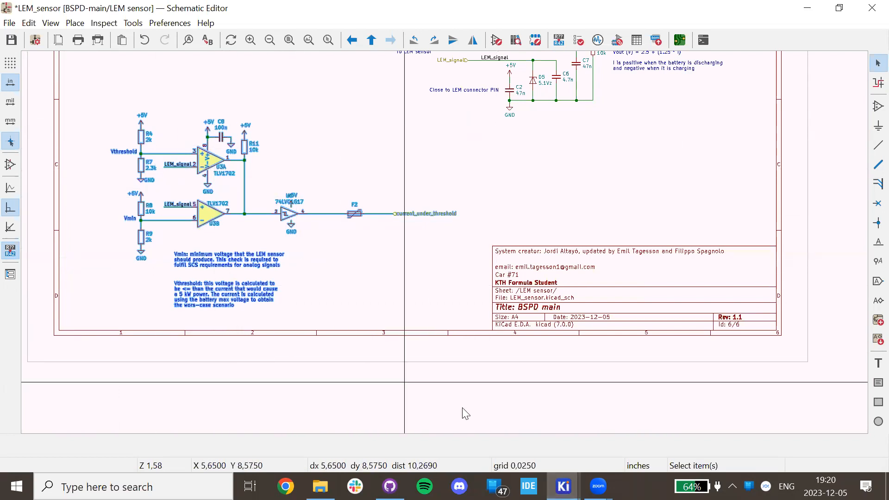
Move the selected LEM sensor footprints onto the board in the PCB Editor.
mouse_move(563, 486)
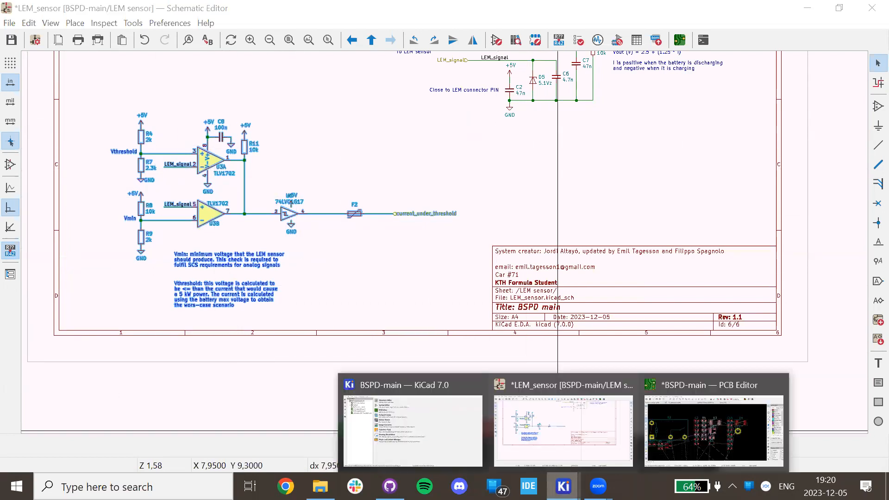
left_click(689, 429)
key("m")
scroll(437, 291, "down", 5)
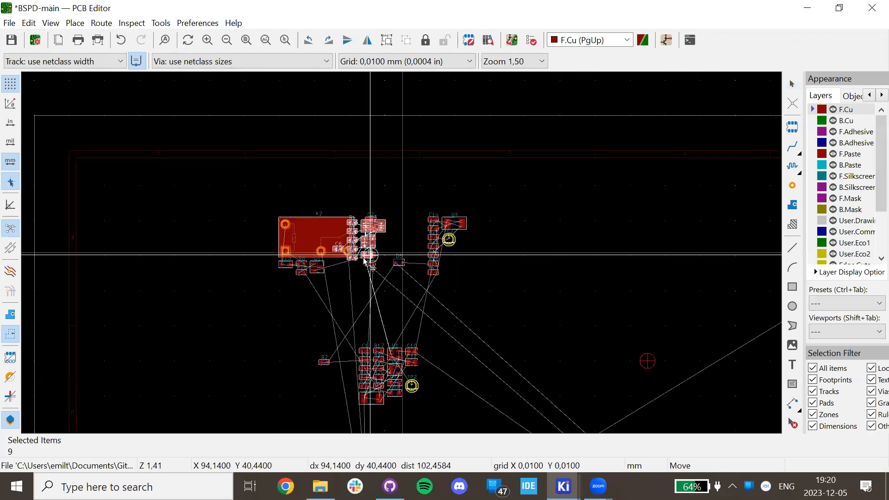
scroll(355, 285, "down", 1)
left_click(691, 339)
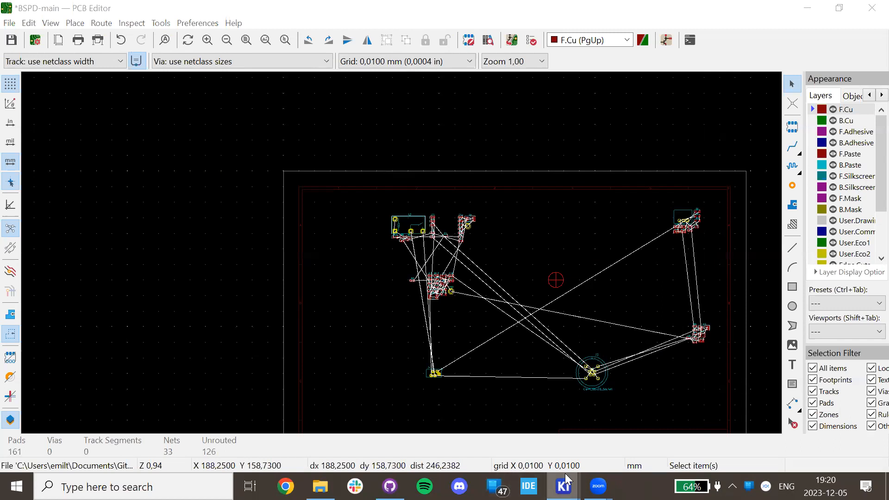
Reselect the whole LEM sensor circuit in the schematic and return to the board layout.
mouse_move(565, 482)
left_click(563, 426)
scroll(445, 225, "up", 5)
mouse_move(669, 276)
left_mouse_down()
mouse_move(324, 188)
mouse_move(153, 84)
left_mouse_up()
mouse_move(564, 486)
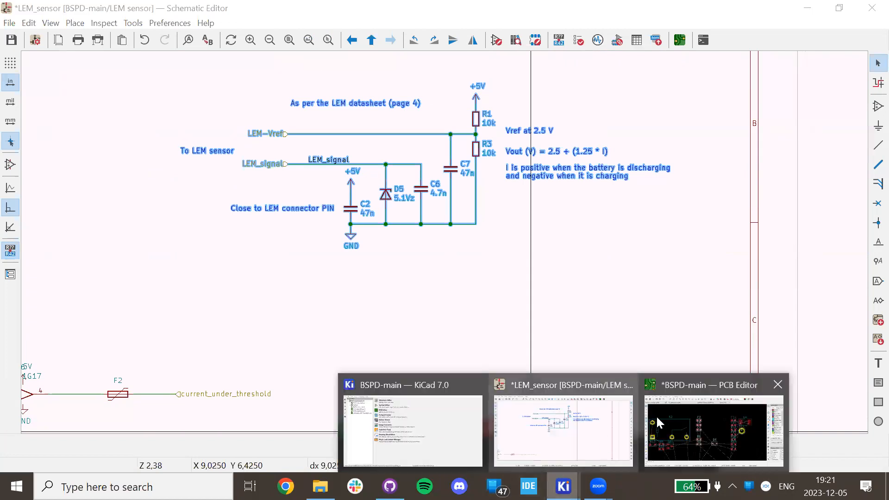
left_click(713, 426)
Drop the LEM sensor parts beside connector J1, clear the selection, and return to the schematic.
scroll(397, 313, "down", 10)
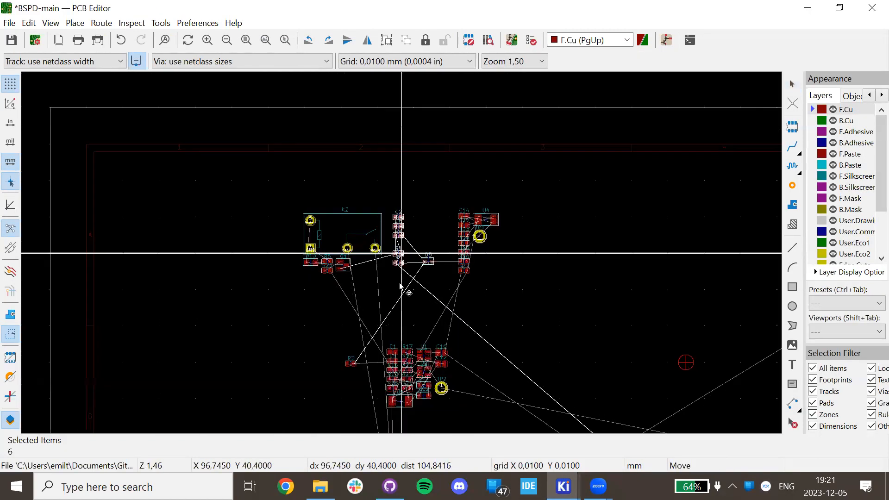
scroll(410, 274, "up", 7)
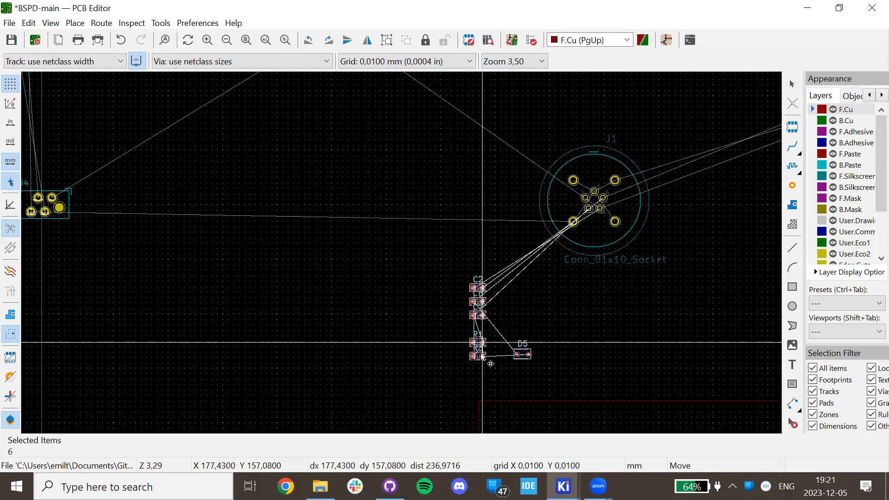
left_click(485, 345)
scroll(352, 158, "down", 5)
key("Escape")
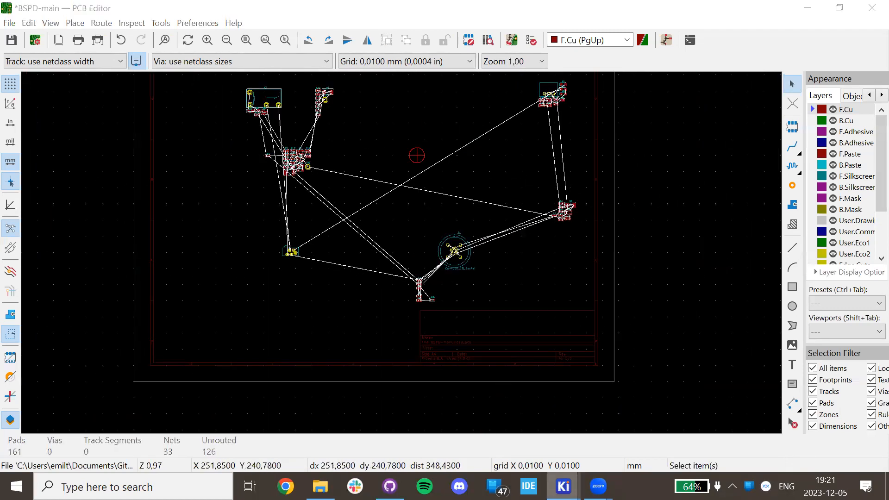
mouse_move(564, 486)
left_click(562, 430)
From the root sheet, open the Brake signal conditioning sheet and select all its parts.
key("alt+BackSpace")
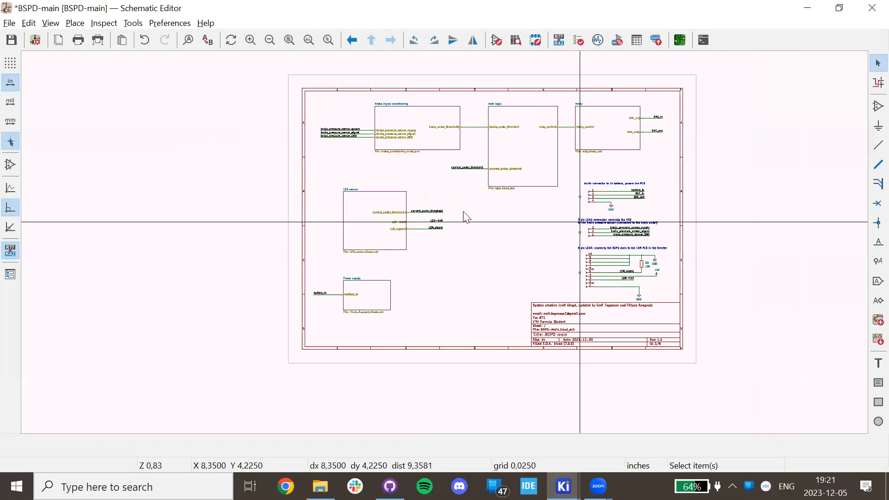
double_click(441, 129)
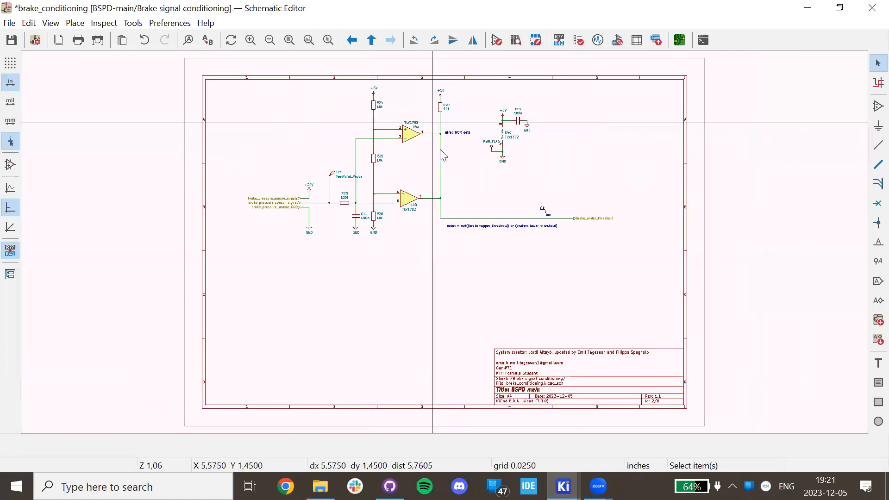
left_click_drag(643, 295, 170, 129)
Move the nine brake conditioning footprints to the board's lower right, then return to the root schematic.
mouse_move(564, 486)
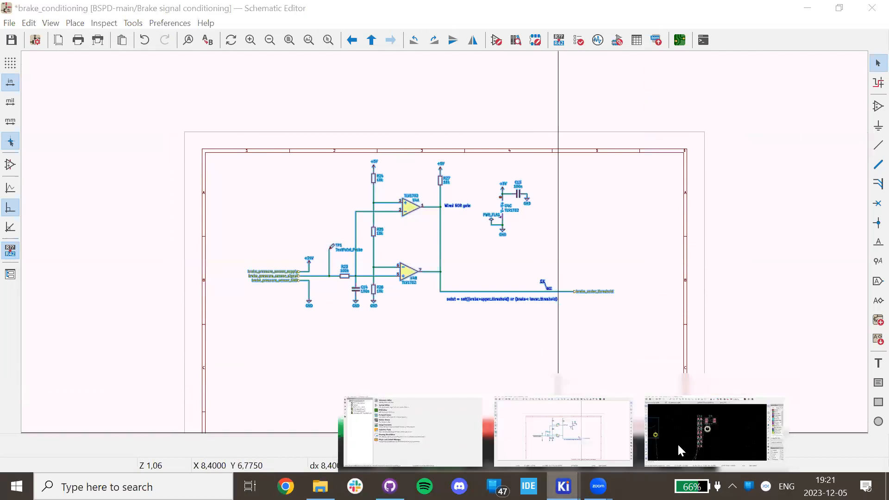
left_click(680, 451)
key("m")
scroll(401, 252, "down", 5)
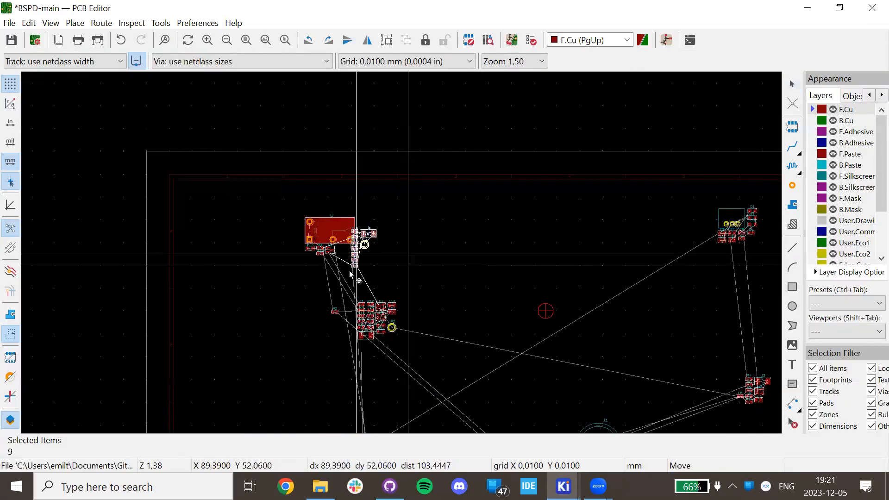
scroll(366, 362, "down", 2)
scroll(646, 291, "down", 2)
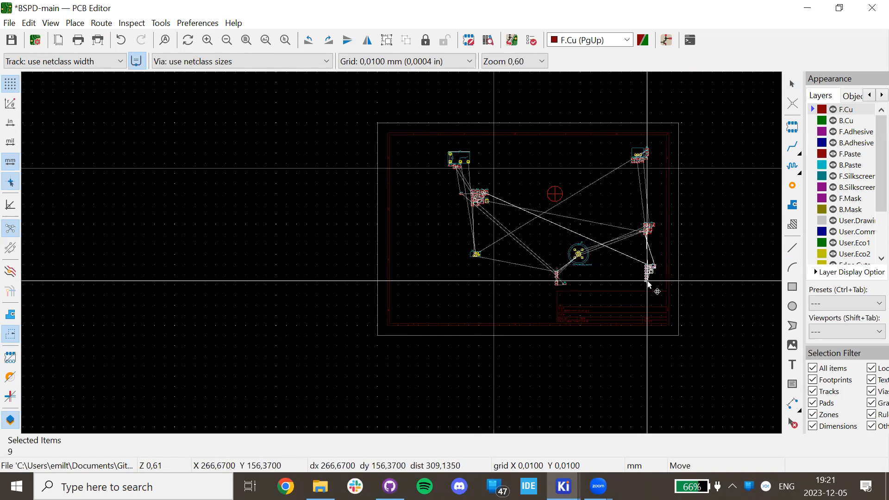
left_click(645, 281)
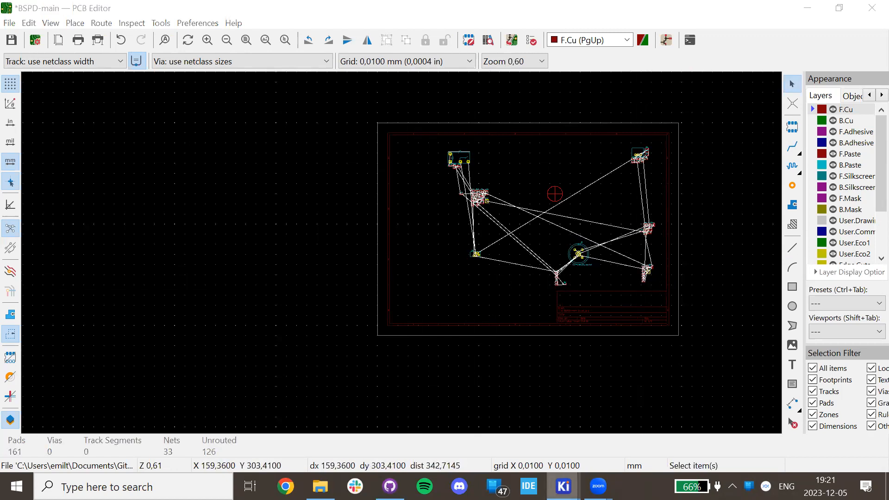
left_click(599, 414)
key("alt+BackSpace")
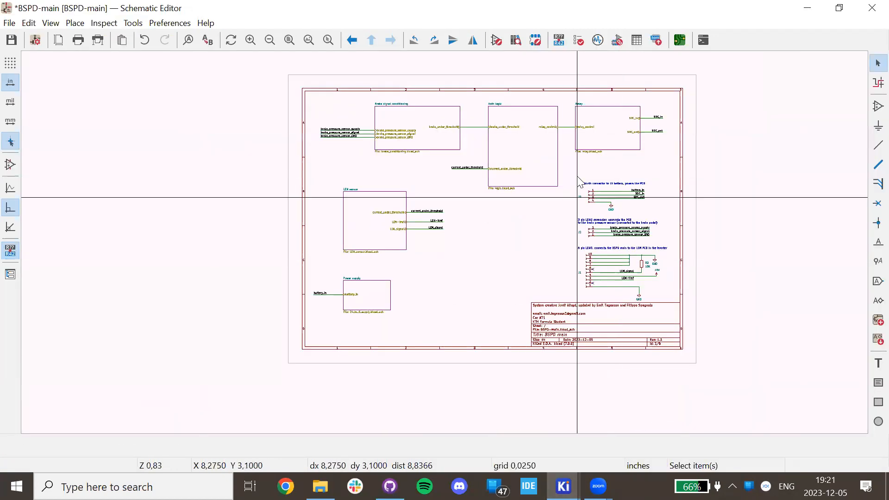
Open the Main logic sub-sheet and look over its circuit.
double_click(529, 141)
scroll(509, 301, "down", 2)
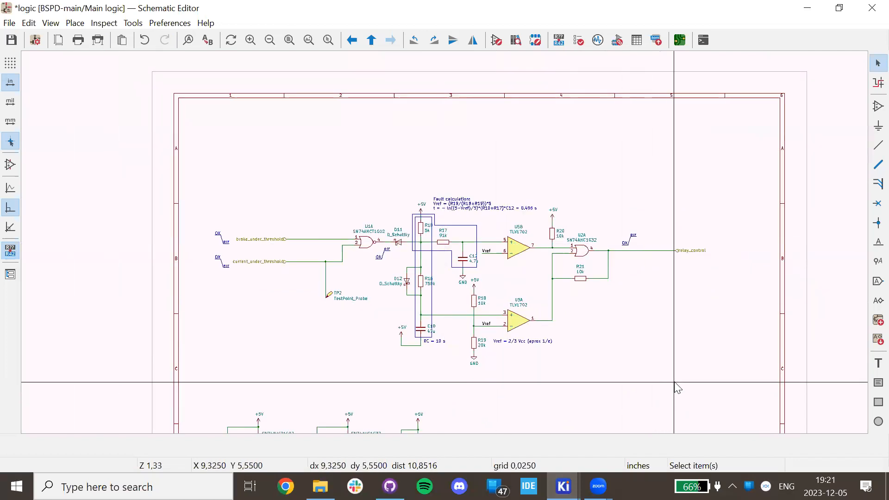
scroll(687, 389, "down", 4)
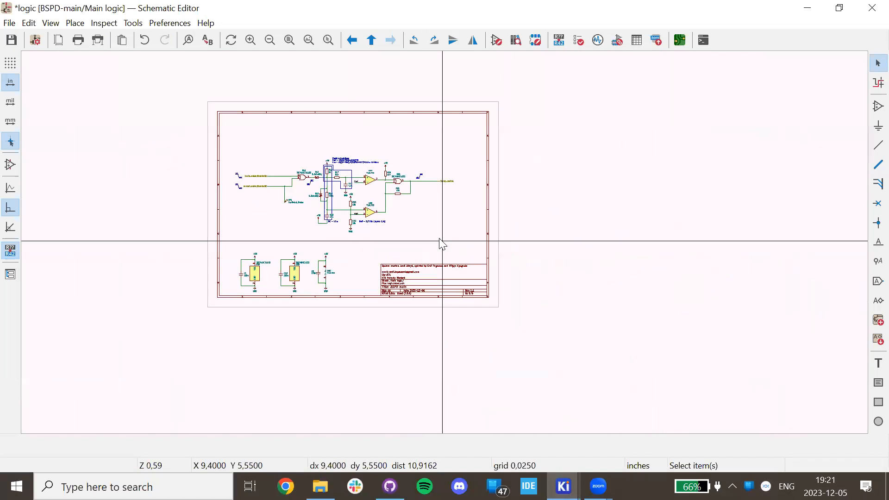
left_click_drag(512, 332, 403, 294)
scroll(403, 294, "up", 4)
scroll(445, 242, "up", 2)
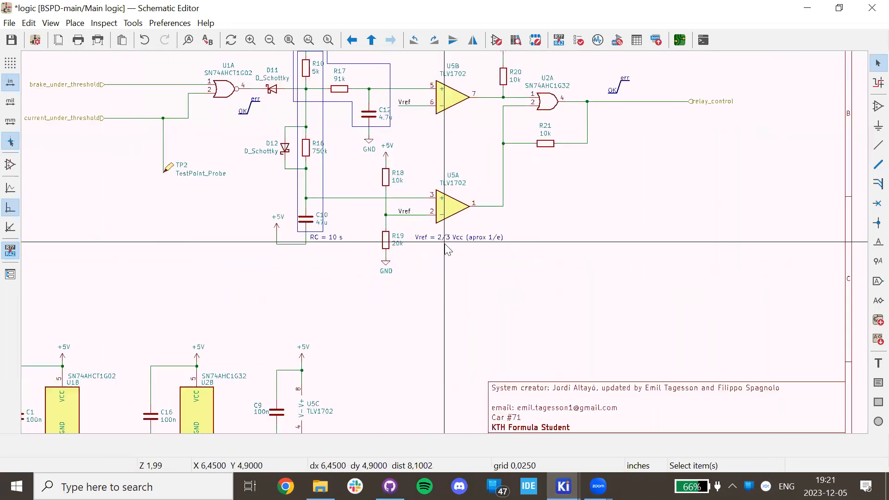
scroll(445, 242, "down", 2)
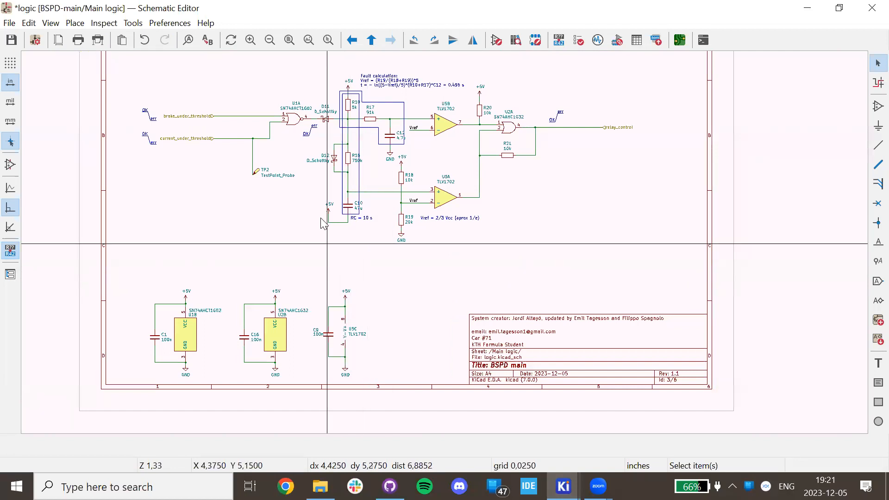
Box-select the timing circuit: U1A, D11, D12, R10, R16, R17, C10 and C12.
left_click_drag(223, 72, 405, 273)
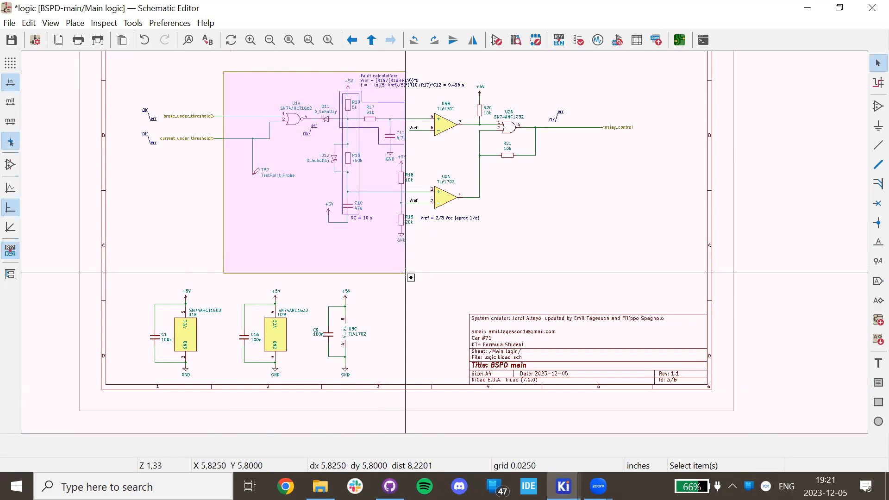
left_click_drag(405, 273, 405, 274)
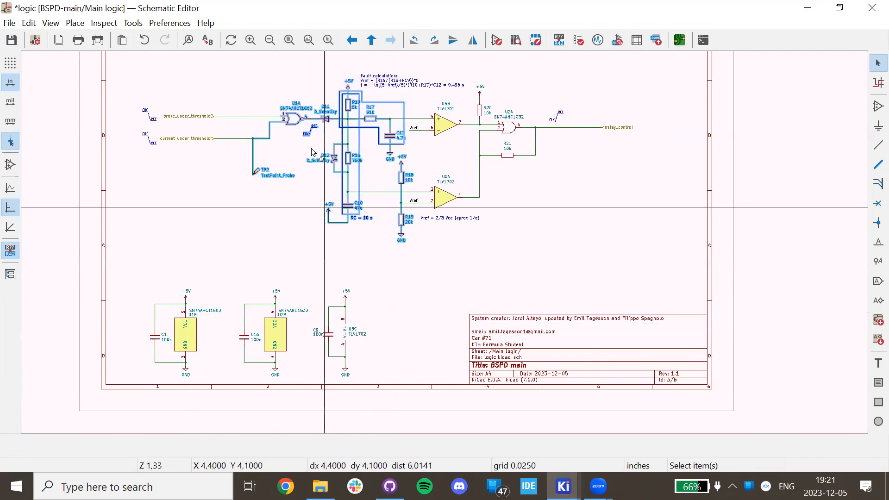
scroll(292, 123, "up", 3)
scroll(470, 238, "down", 4)
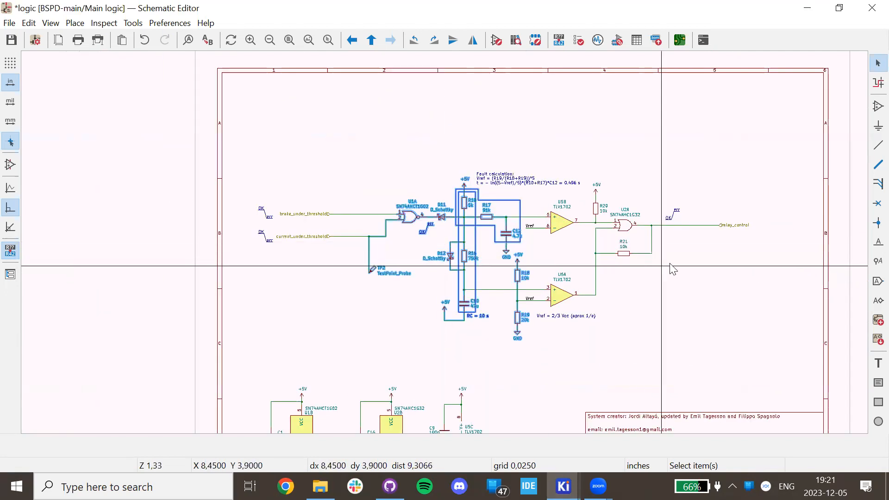
scroll(667, 261, "up", 2)
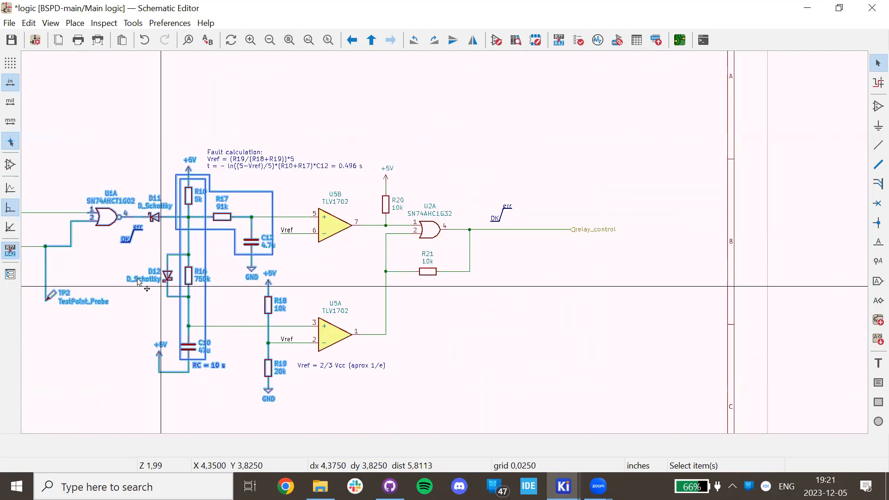
scroll(219, 296, "down", 2)
Add U1B and capacitor C1 to the selection, then bring up the PCB Editor.
middle_click_drag(446, 232, 456, 170)
scroll(447, 218, "up", 3)
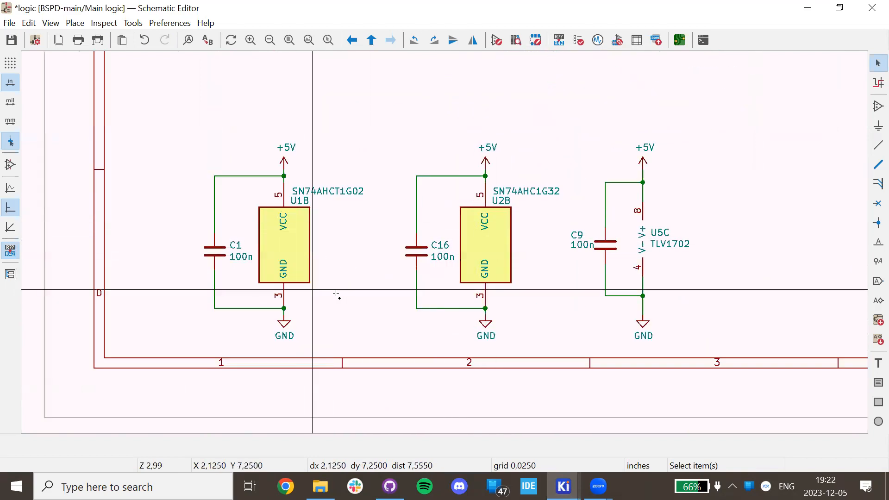
left_click(283, 239)
left_click(206, 252, "shift")
scroll(486, 310, "down", 3)
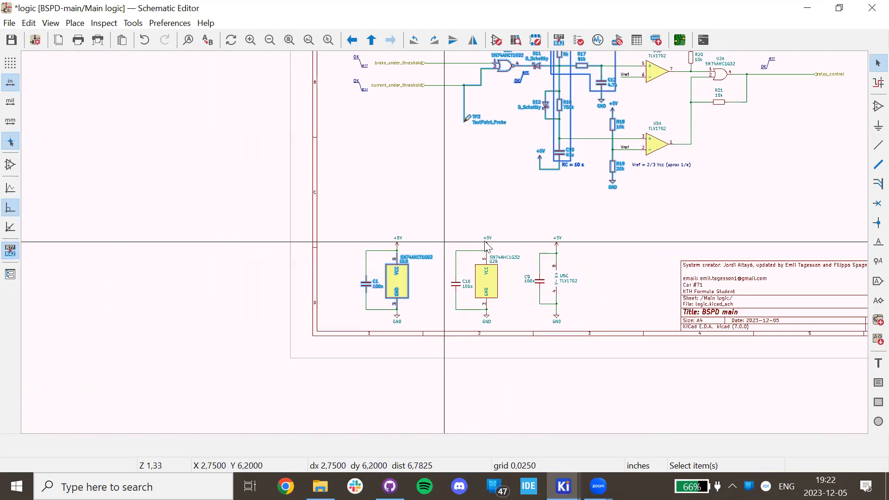
mouse_move(566, 473)
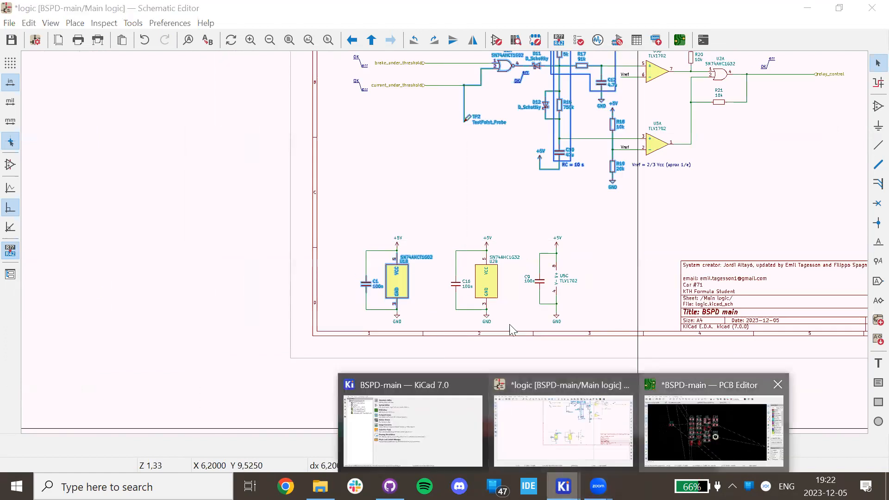
left_click(673, 413)
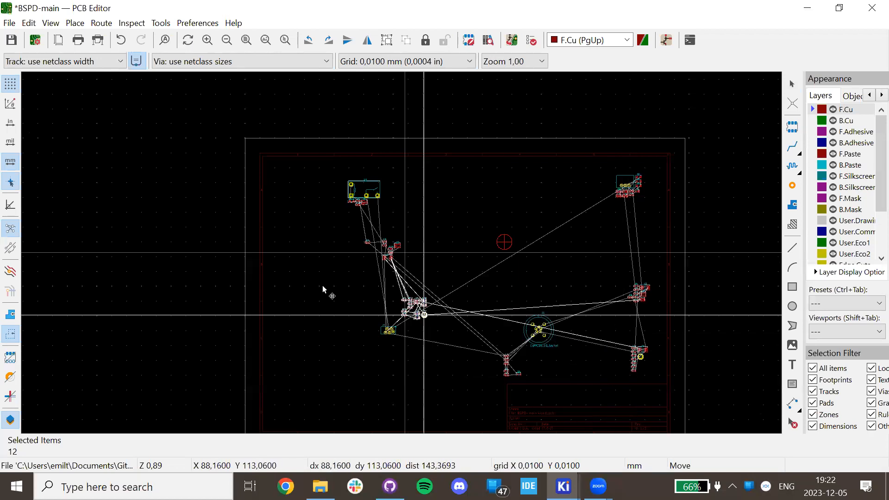
Place the twelve Main logic footprints at the board's top centre and return to the schematic.
left_click(506, 189)
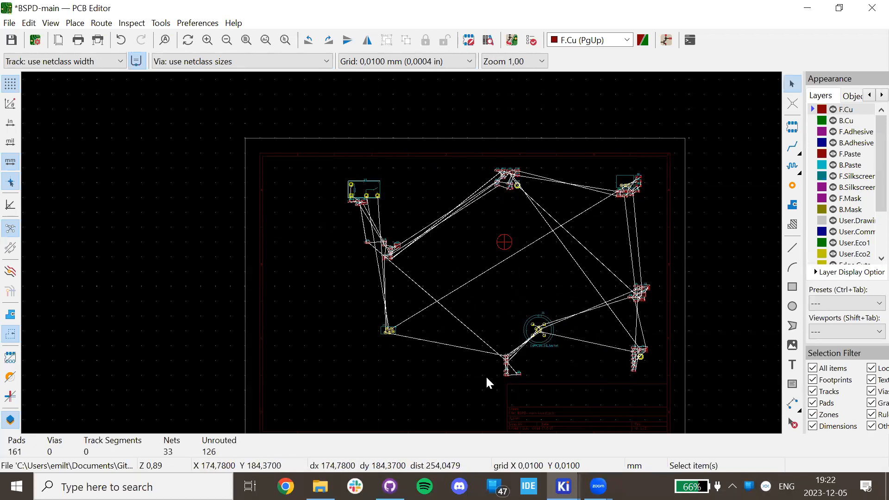
mouse_move(563, 487)
left_click(596, 418)
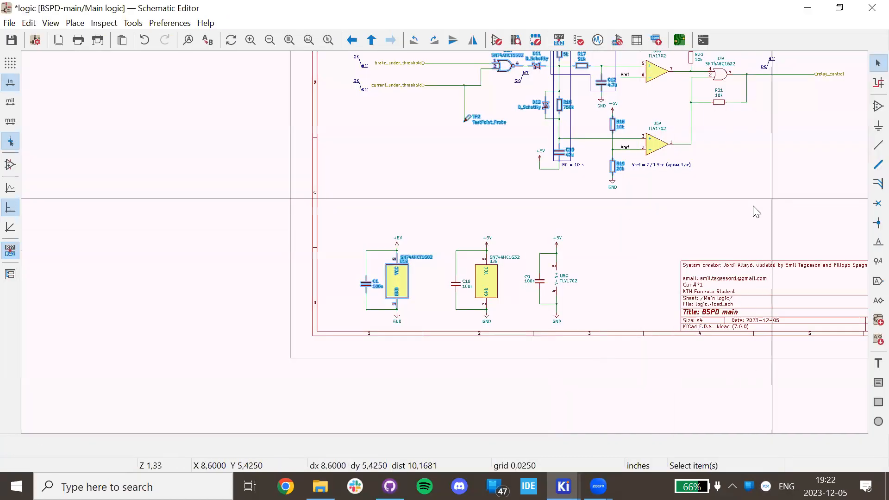
Select the six decoupling parts, including U2B, C16, C9 and U5C, on the Main logic sheet.
middle_click_drag(757, 212, 561, 323)
left_click_drag(426, 105, 705, 304)
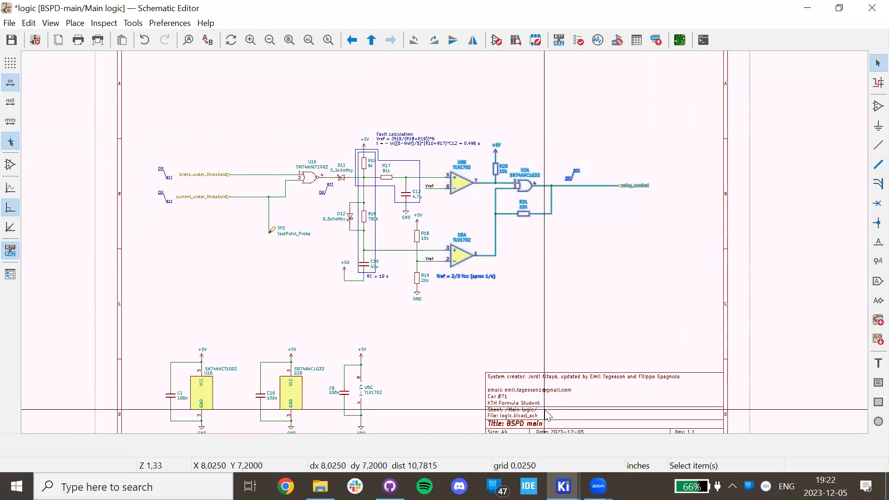
left_click(290, 394, "shift")
left_click(261, 389, "shift")
left_click(351, 398, "shift")
left_click(369, 391, "shift")
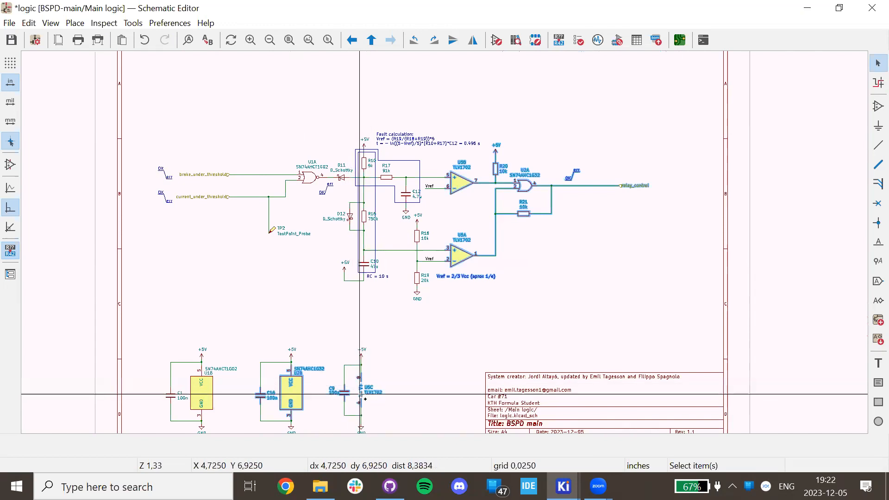
Move the six decoupling footprints to the board's lower left.
key("alt+Tab")
key("m")
scroll(399, 315, "down", 6)
scroll(400, 315, "down", 4)
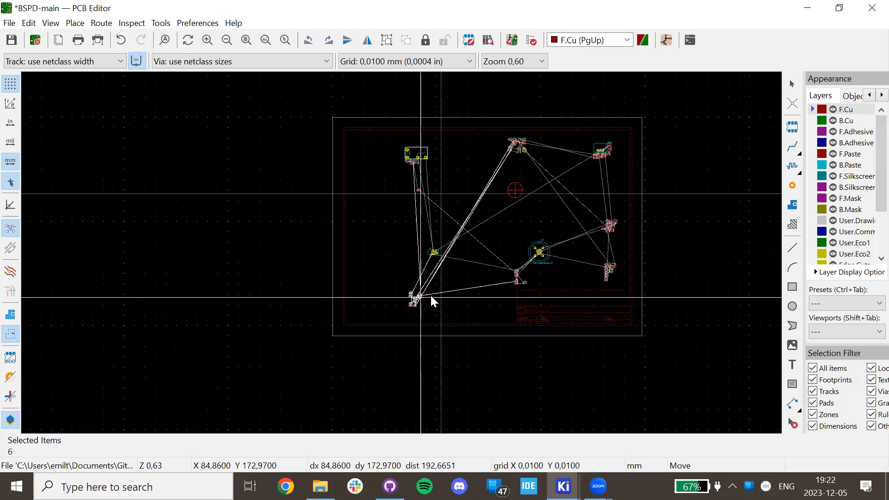
left_click(433, 302)
Switch back to the Schematic Editor and go up to the root sheet.
left_click(563, 486)
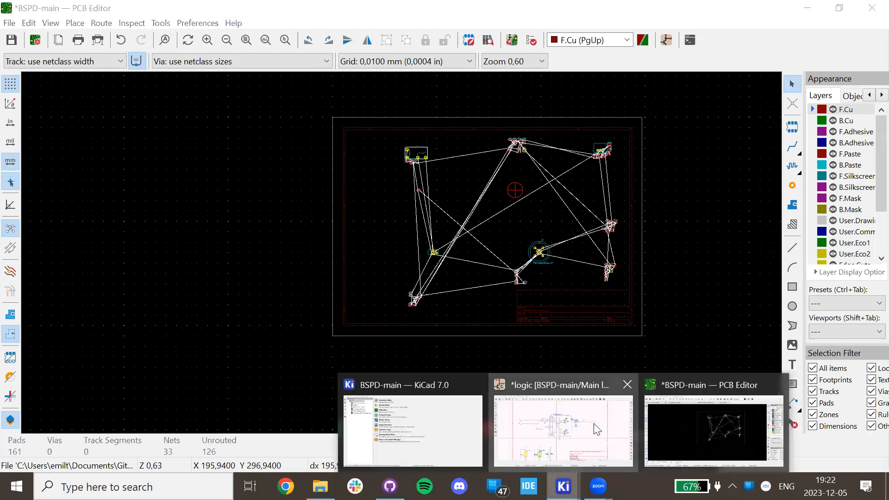
left_click(594, 423)
key("alt+BackSpace")
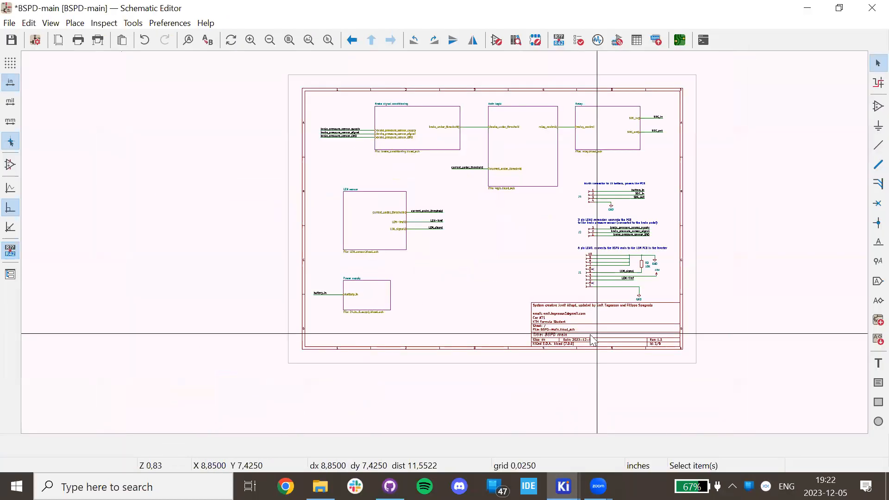
Enter the Relay sheet and place footprints K2, Q1, D13, R6 and R28 together at the board's upper left.
double_click(591, 118)
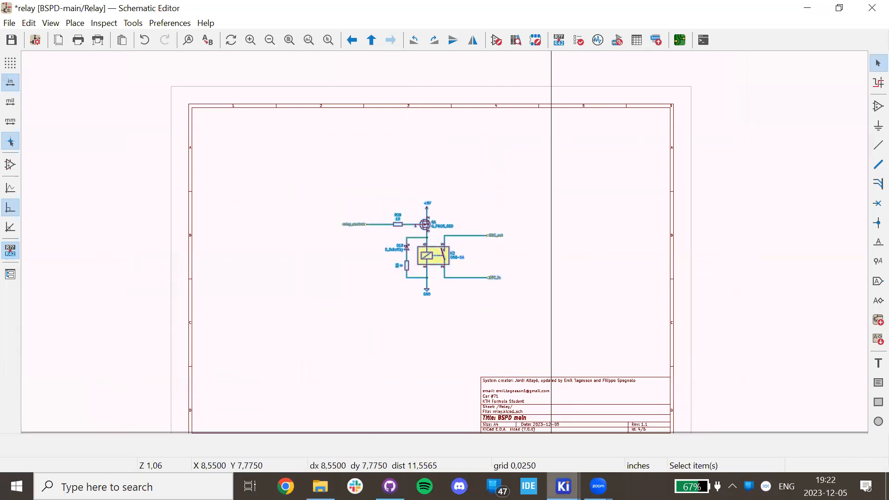
left_click(563, 486)
left_click(708, 431)
scroll(482, 260, "down", 4)
left_click(286, 240)
left_click(426, 253)
scroll(408, 257, "up", 5)
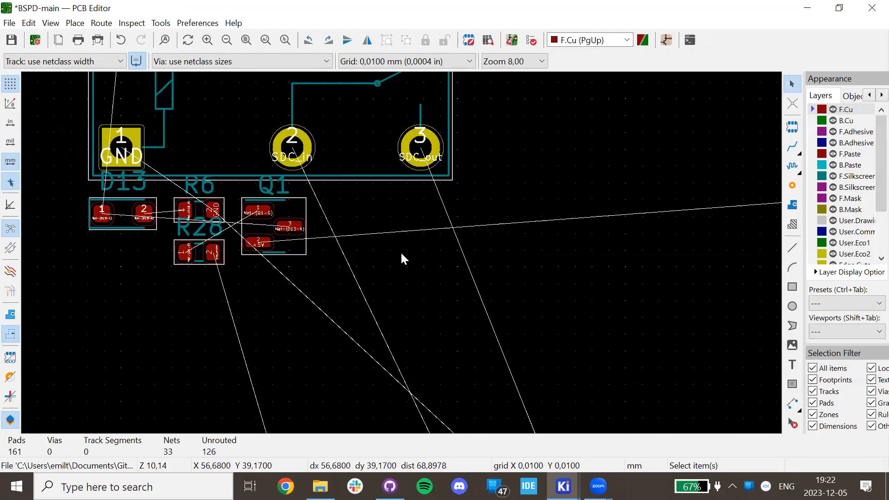
scroll(400, 251, "down", 8)
middle_click_drag(554, 335, 493, 211)
scroll(415, 301, "up", 2)
scroll(391, 244, "down", 6)
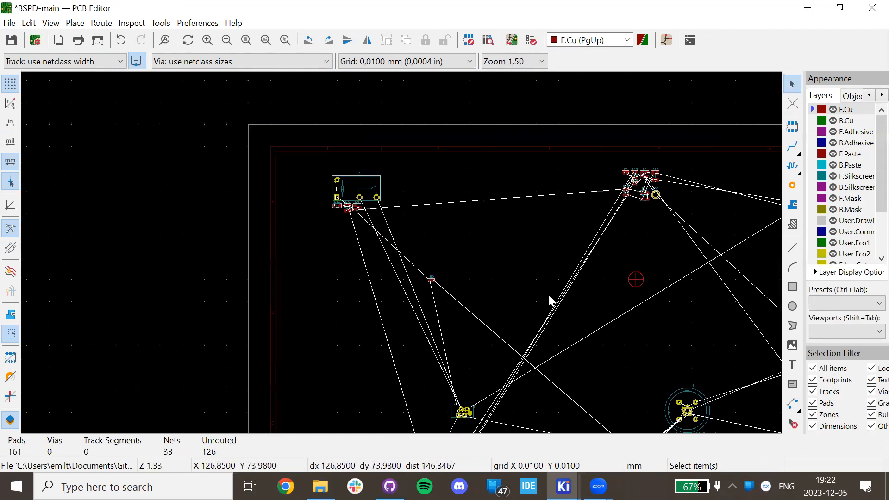
middle_click_drag(365, 237, 242, 230)
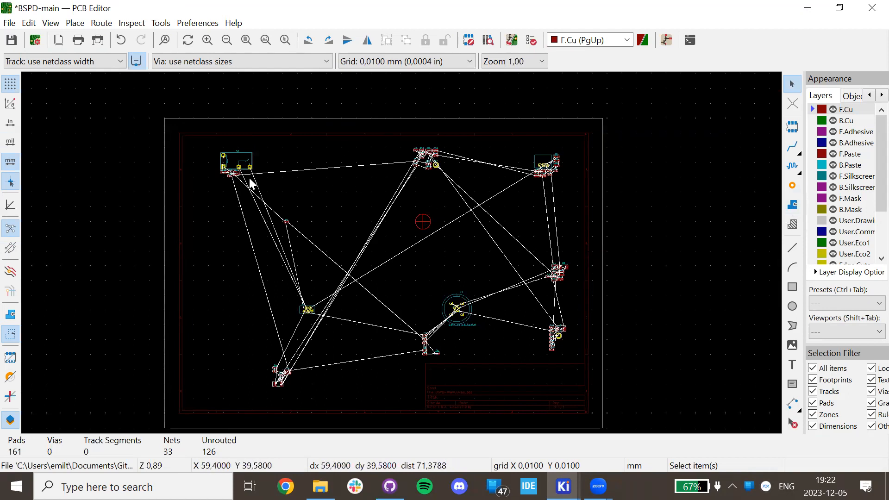
Check K2's GND pad and drag diode D13 left, below the relay and left of R6, R28 and Q1.
scroll(250, 184, "up", 7)
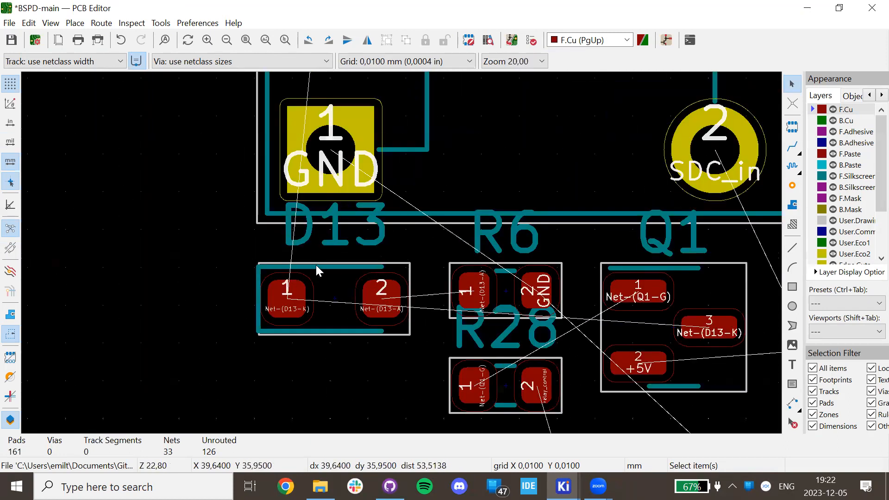
left_click(300, 168)
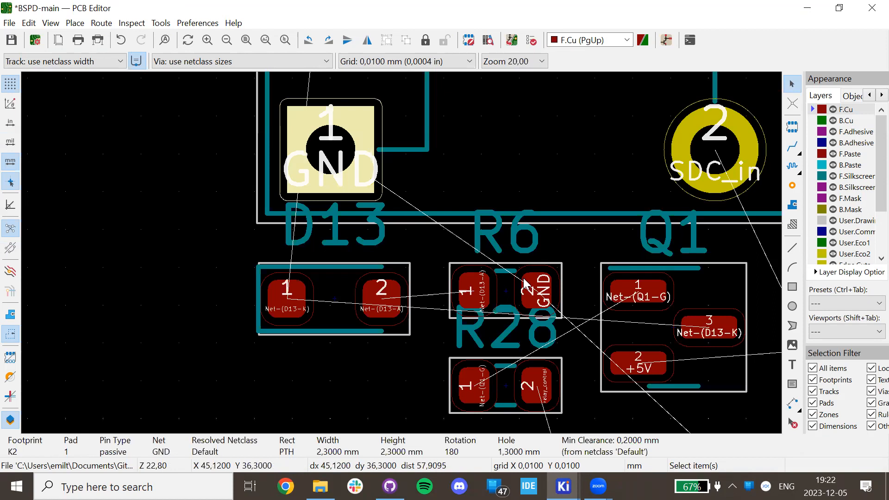
scroll(492, 212, "down", 3)
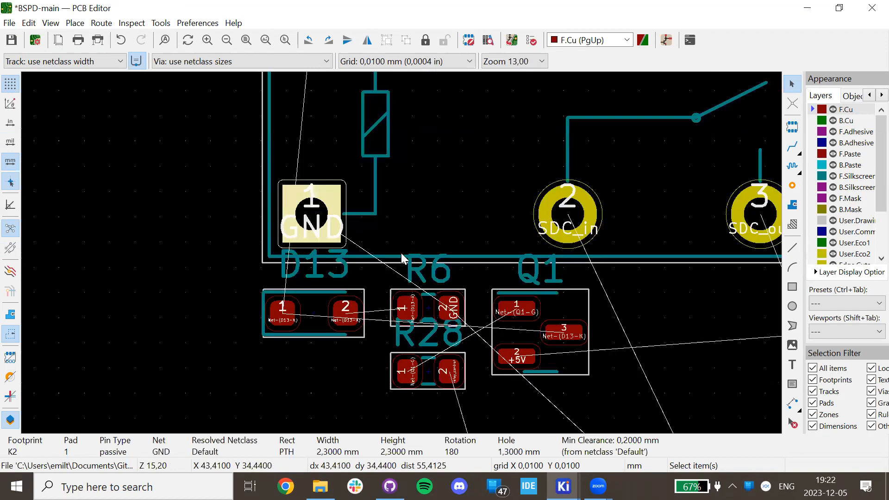
left_click_drag(338, 297, 209, 289)
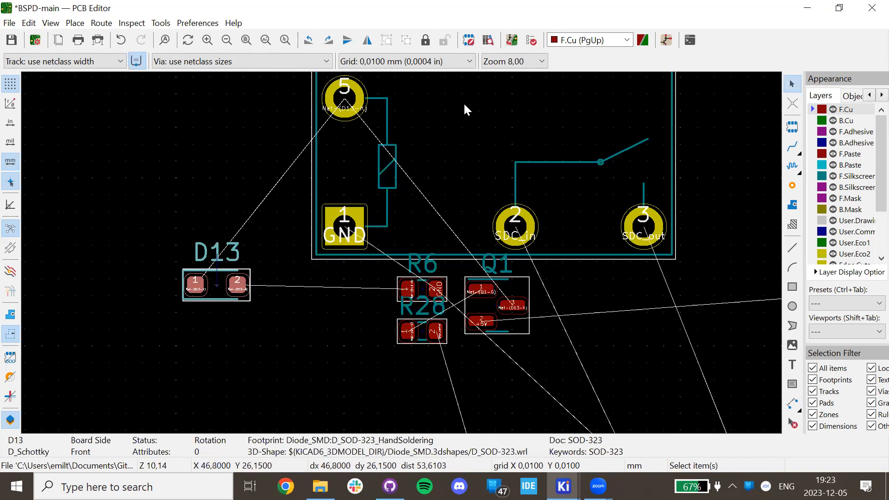
left_click(387, 123)
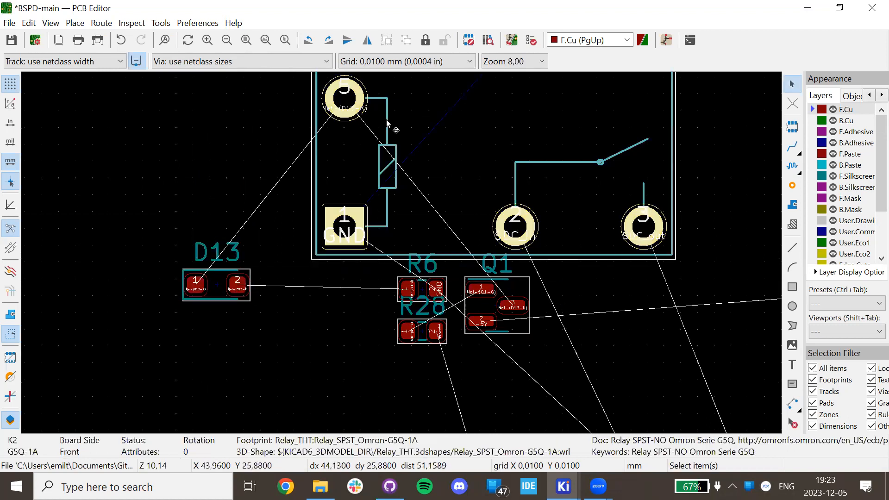
left_click(313, 272)
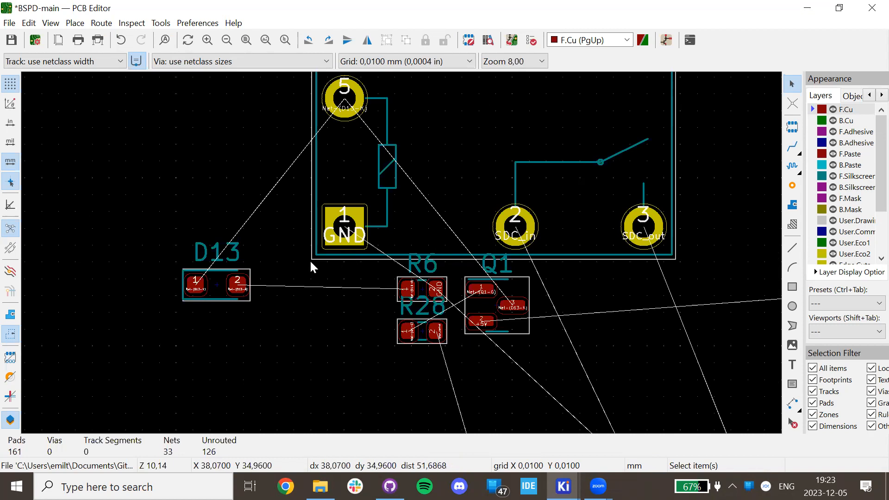
scroll(862, 209, "down", 2)
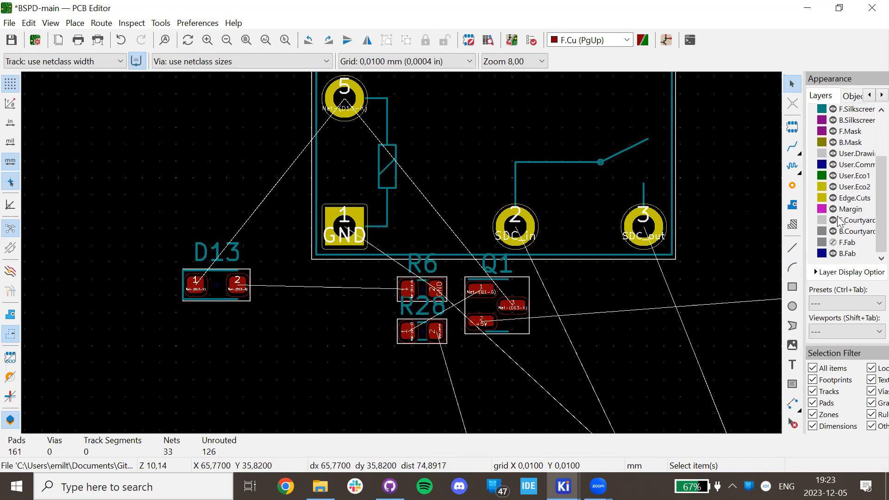
Make F.Courtyard the active layer and toggle its outlines off and back on.
left_click(840, 221)
left_click(834, 220)
left_click(834, 221)
left_click(834, 220)
left_click(833, 220)
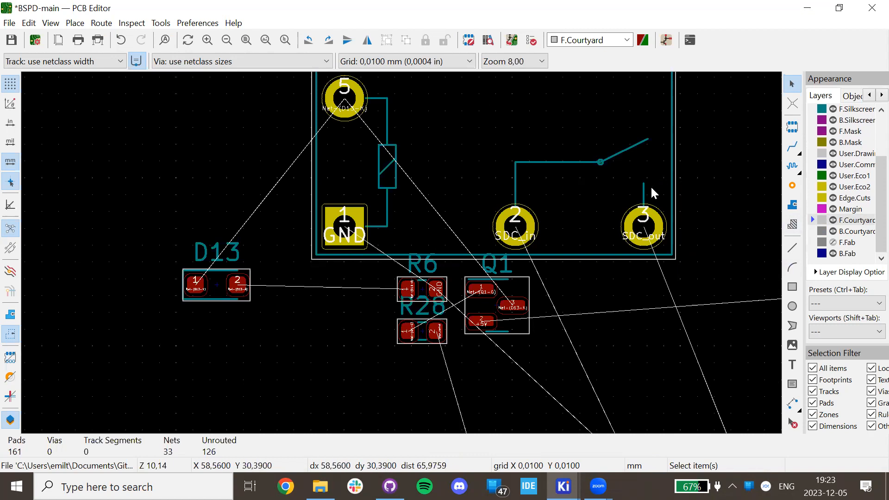
Rotate diode D13 upright and place it beside relay K2's pad 5.
left_click(208, 287)
left_click_drag(208, 287, 313, 276)
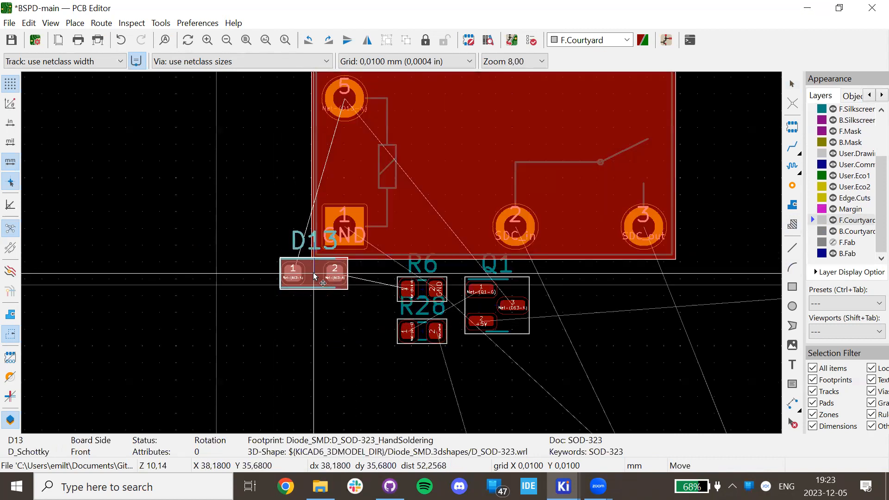
left_click_drag(314, 276, 283, 118)
key("r")
key("r")
key("r")
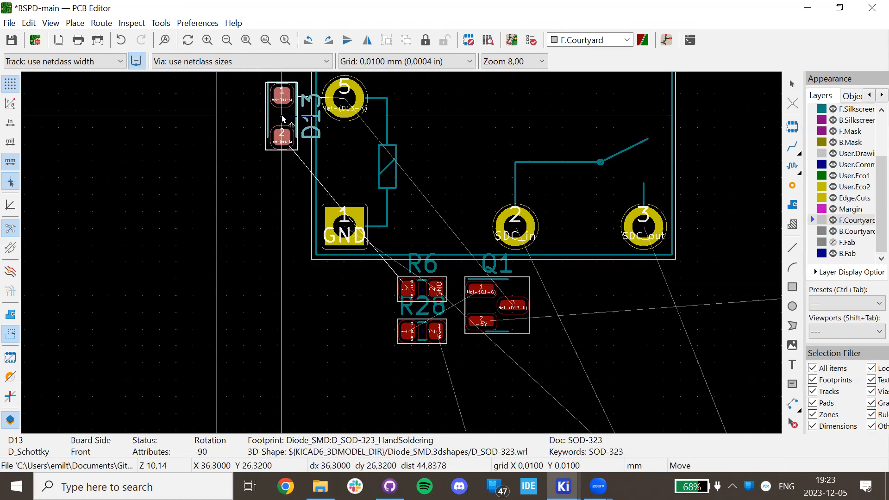
left_click(283, 119)
Move D13's reference label to the left of the footprint.
scroll(319, 108, "up", 8)
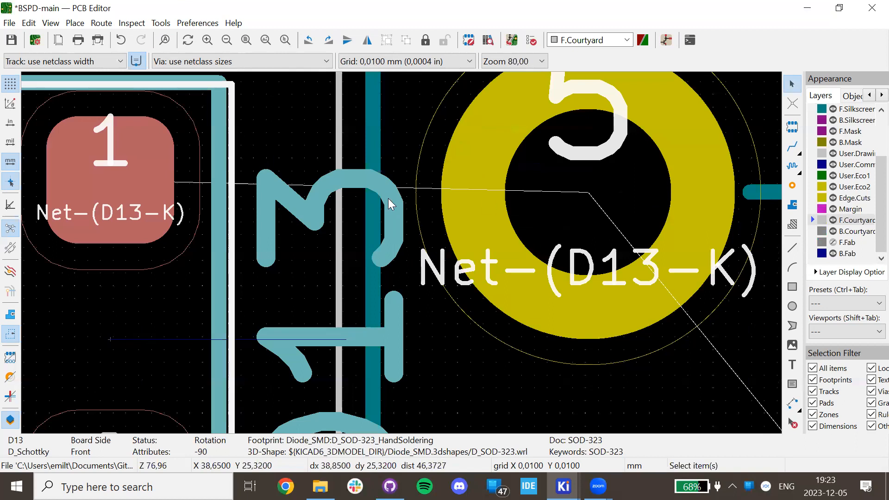
scroll(389, 199, "down", 3)
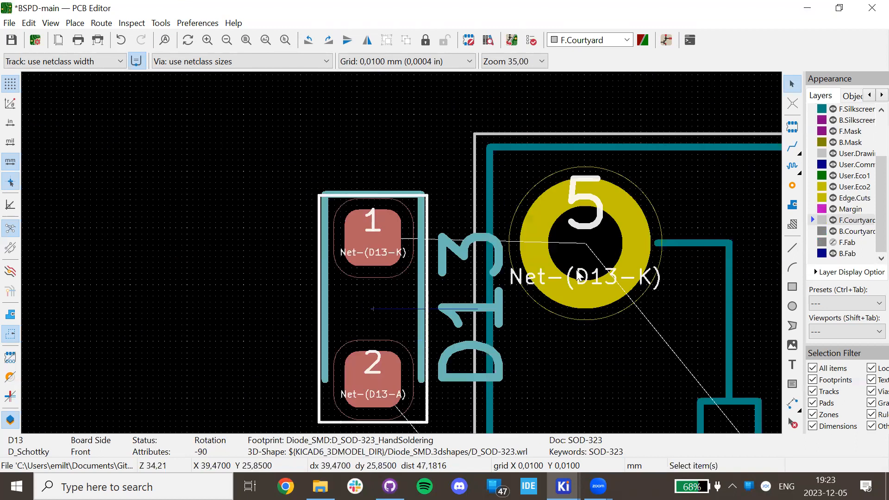
scroll(377, 283, "down", 2)
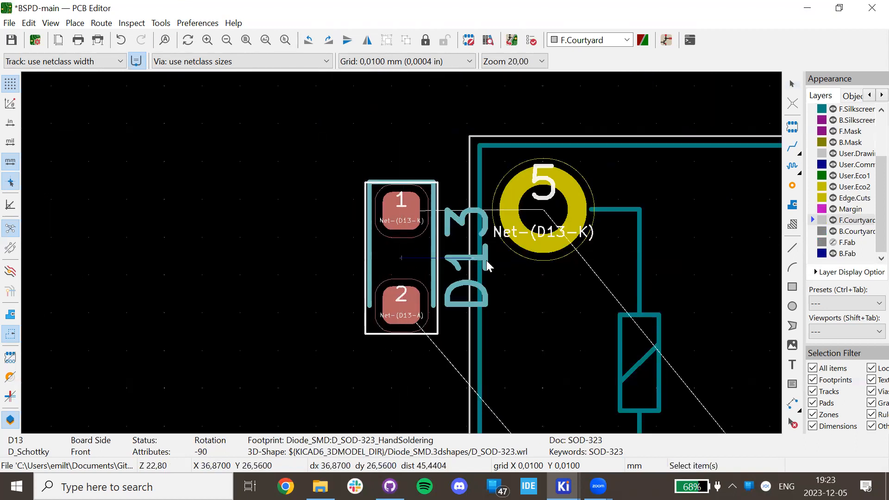
left_click(454, 272)
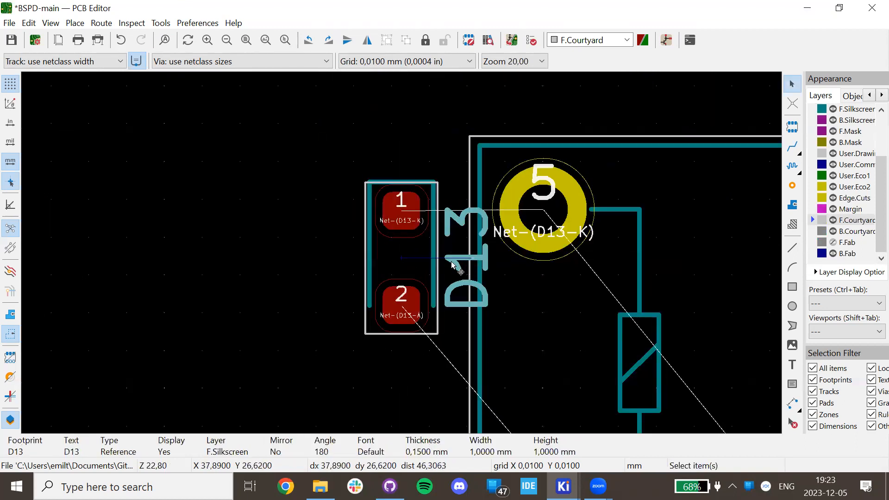
left_click_drag(454, 266, 317, 257)
key("Escape")
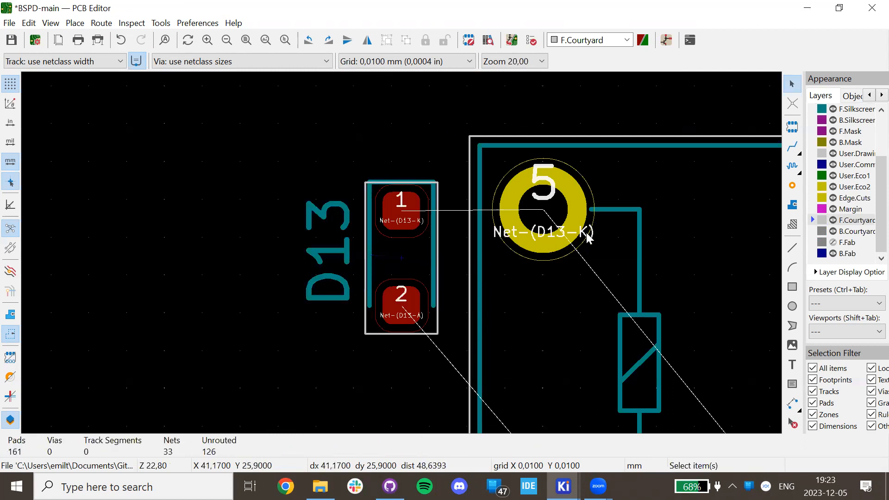
Select relay K2, then bring up the Relay schematic sheet window.
scroll(587, 237, "down", 3)
left_click(375, 287)
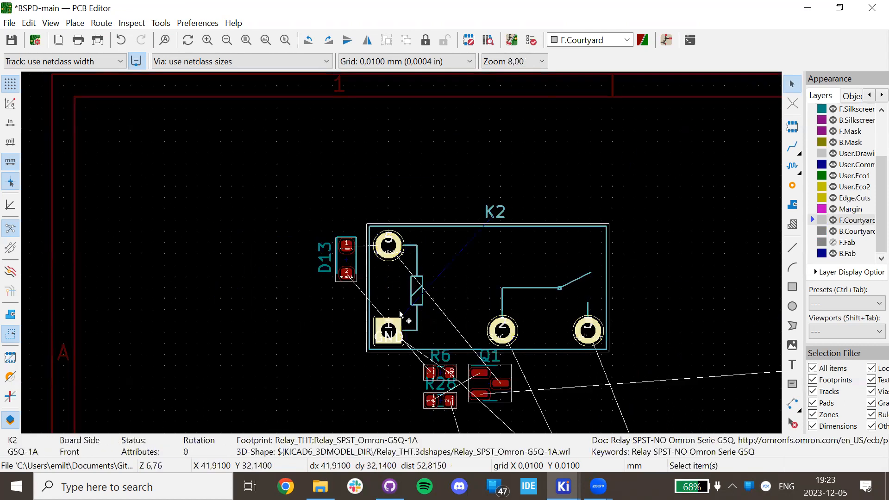
scroll(393, 301, "up", 2)
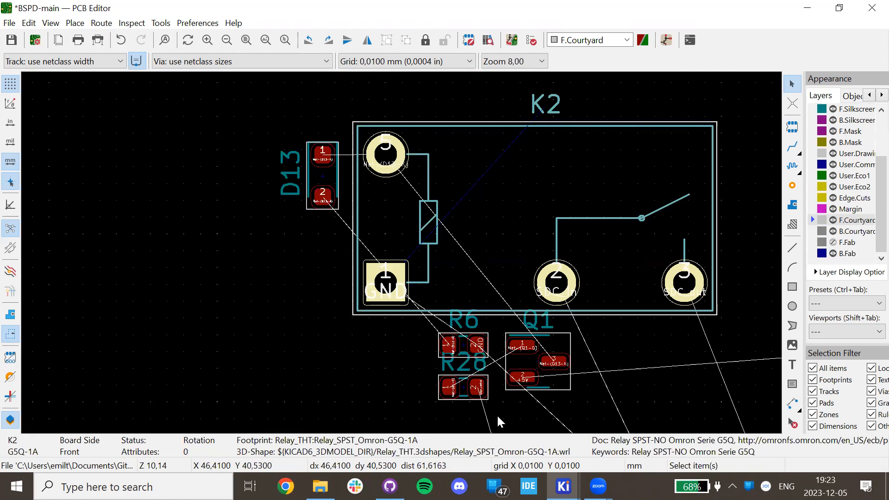
right_click(563, 487)
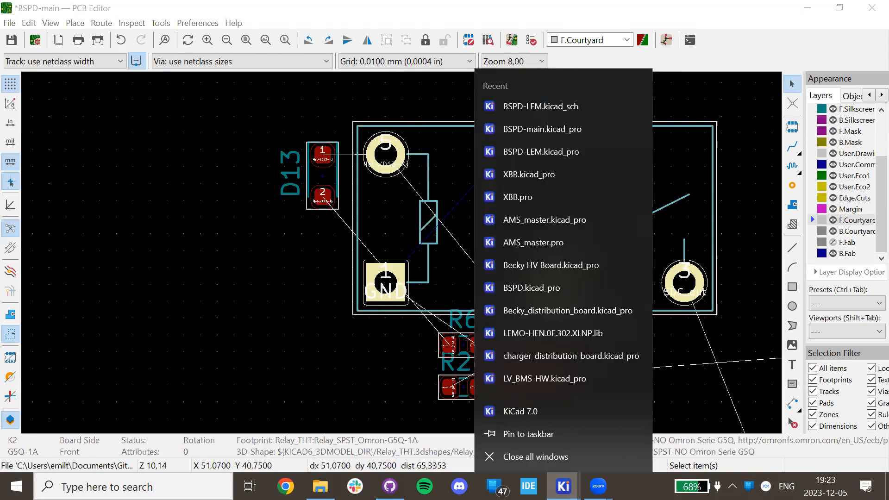
left_click(563, 486)
left_click(533, 419)
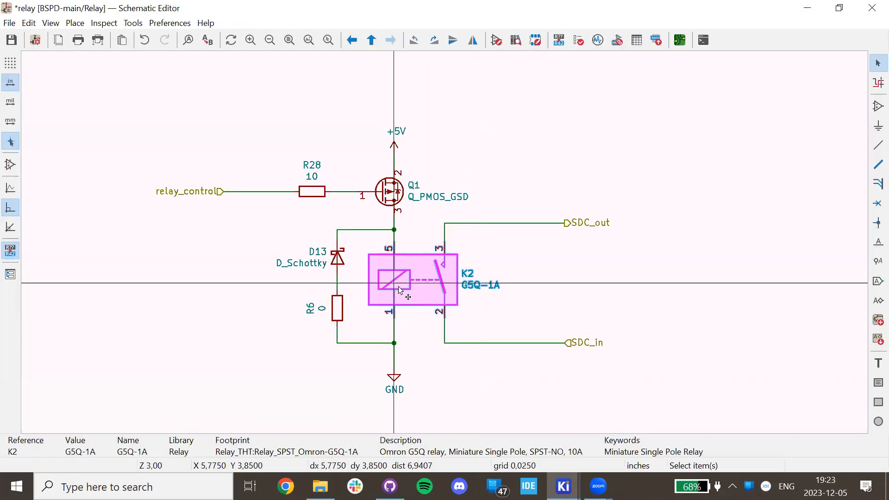
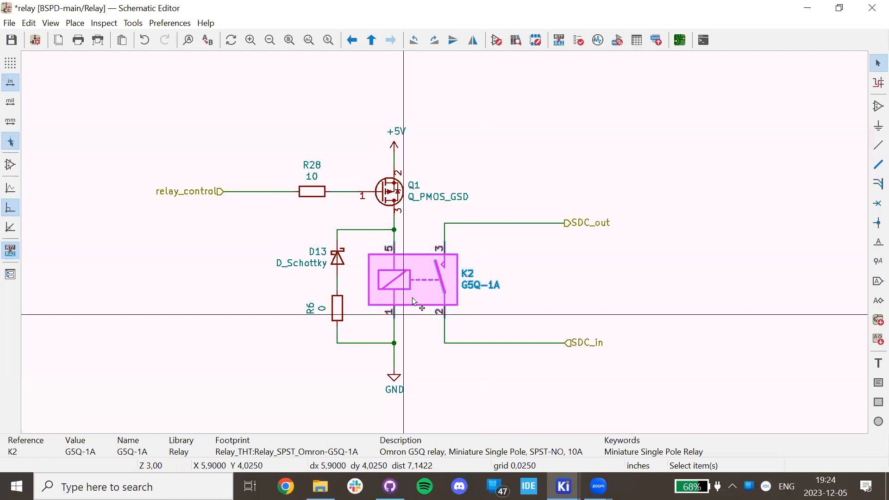
Box-select the D13 and R6 branch beside relay K2, then call up the open KiCad windows.
left_click_drag(293, 231, 359, 323)
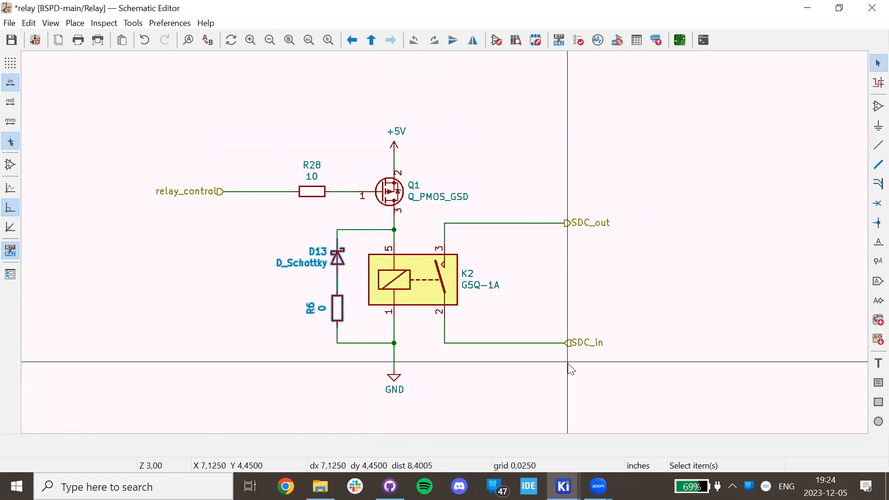
left_click(563, 486)
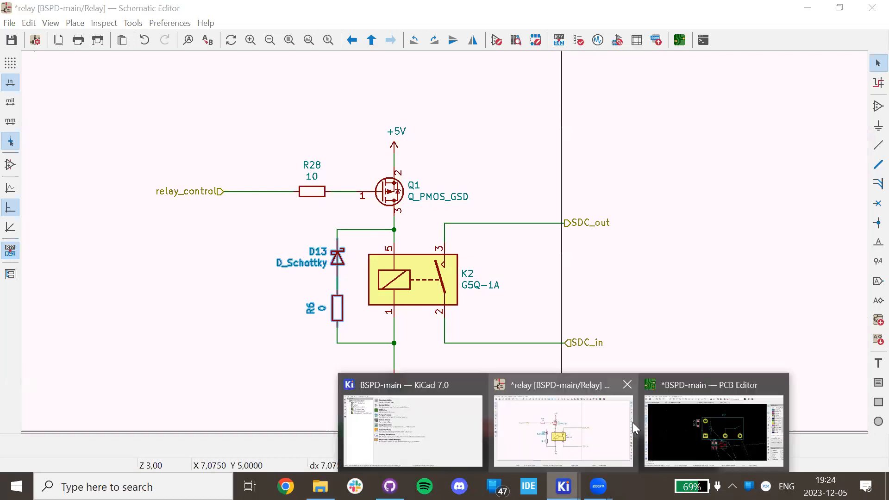
Switch to the BSPD-main board layout and try placing R6 near relay K2, undoing the trial moves.
left_click(707, 418)
scroll(406, 267, "up", 3)
scroll(406, 267, "down", 1)
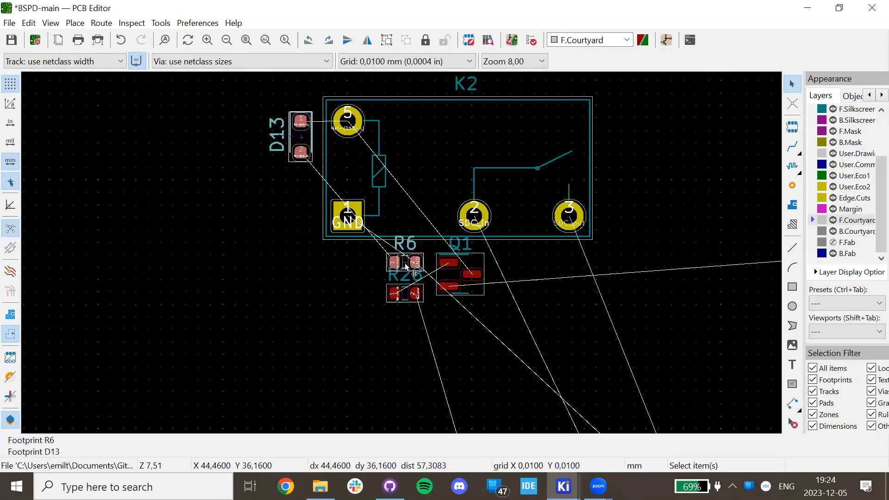
left_click_drag(406, 262, 347, 214)
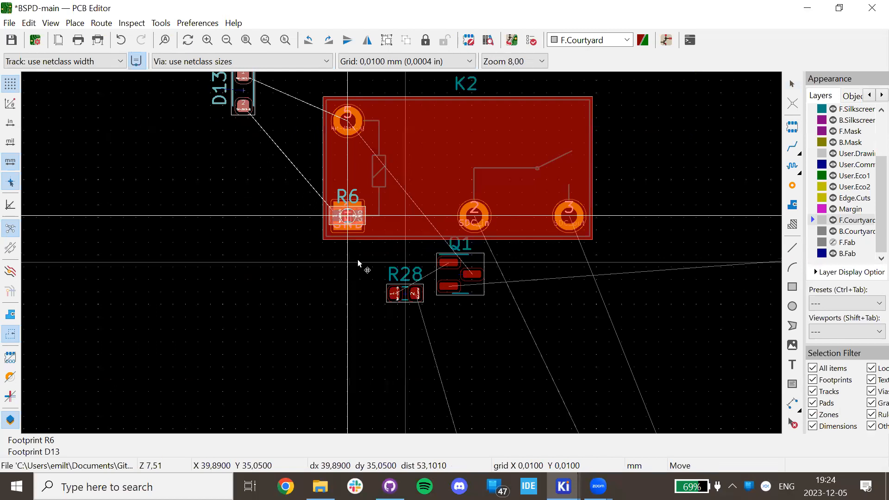
key("ctrl+z")
key("m")
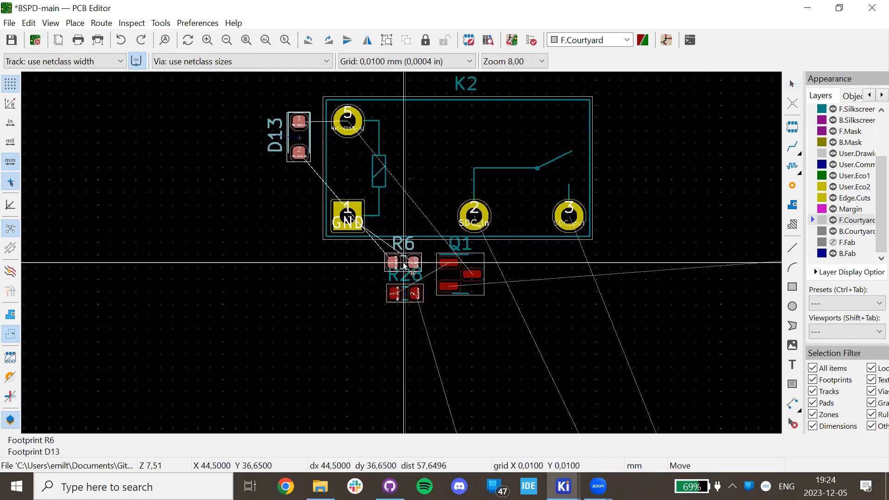
key("Escape")
left_click(406, 267)
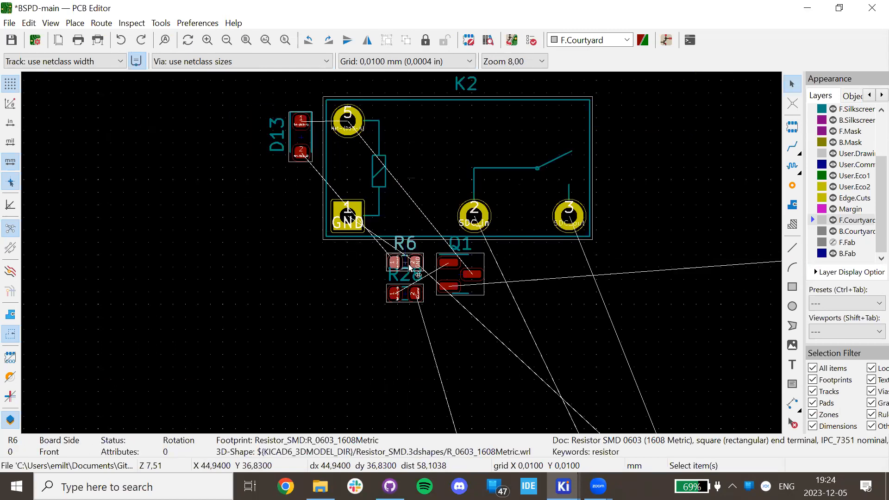
key("m")
left_click(305, 243)
key("ctrl+z")
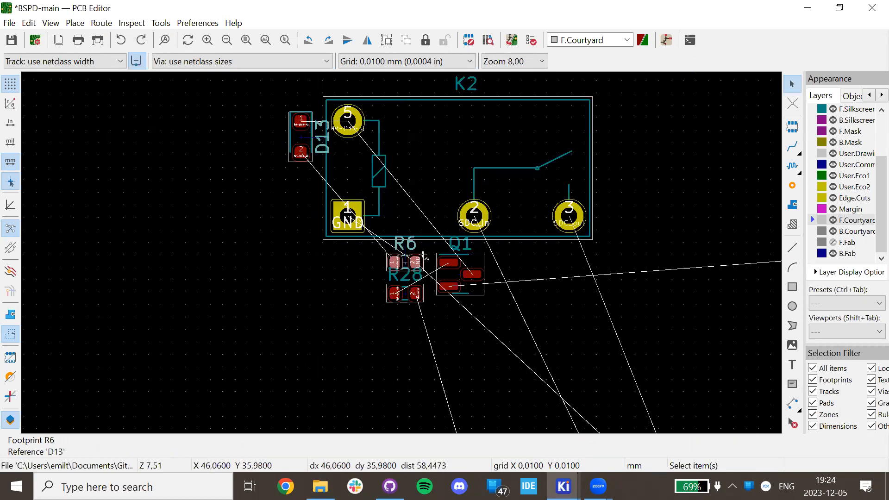
Rotate R6 vertical, place it just below D13, and put its label to its left.
left_click(405, 267)
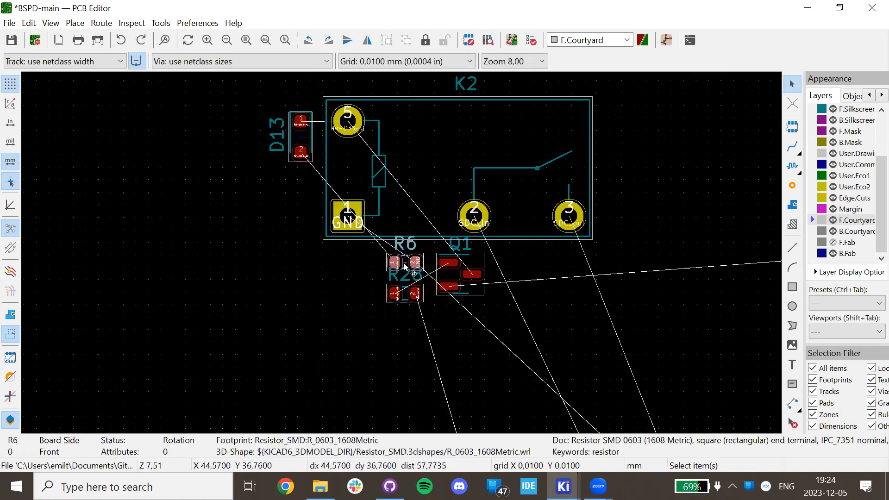
key("m")
key("shift+r")
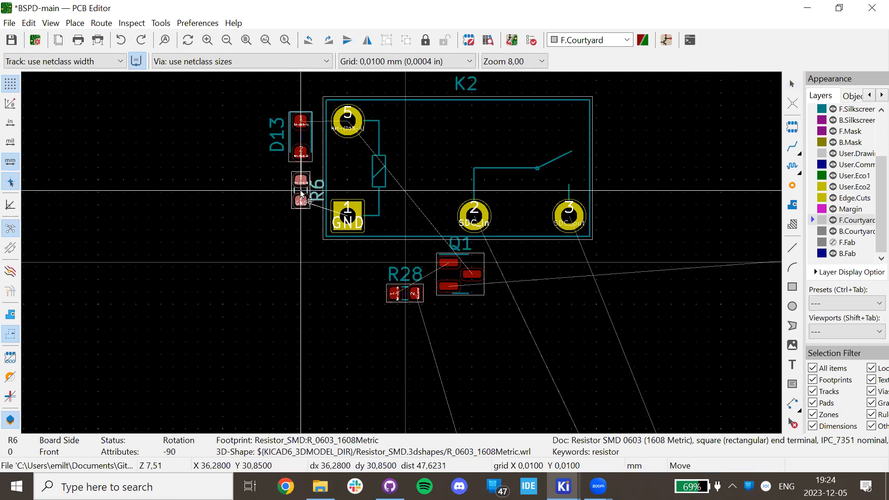
left_click(302, 194)
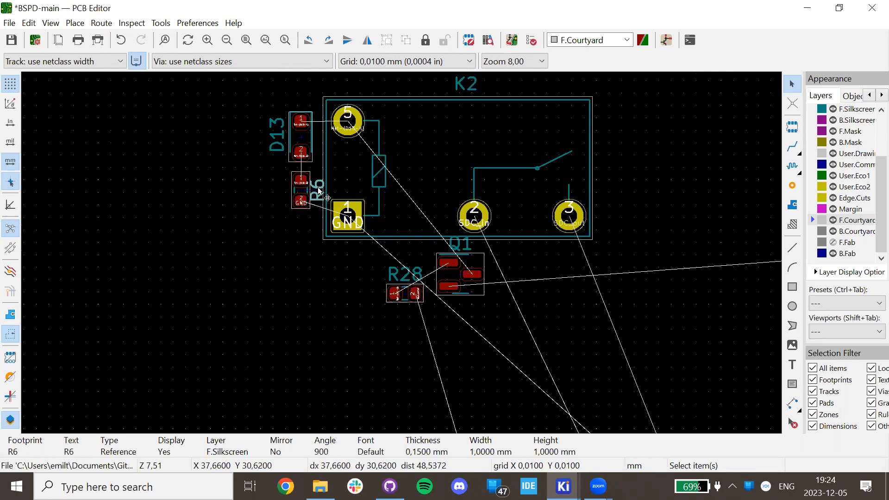
key("m")
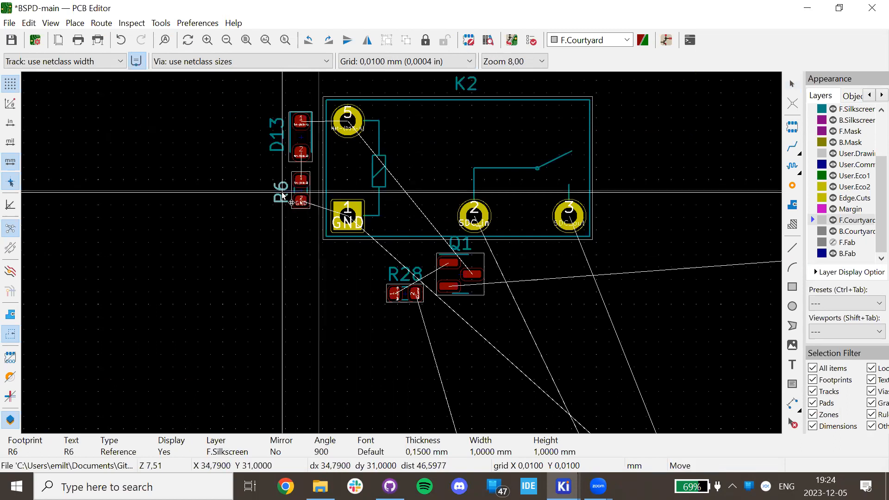
left_click(283, 194)
Move transistor Q1 next to D13.
scroll(330, 204, "down", 1)
scroll(400, 252, "up", 2)
left_click(448, 250)
left_click(420, 245)
key("m")
scroll(229, 217, "down", 2)
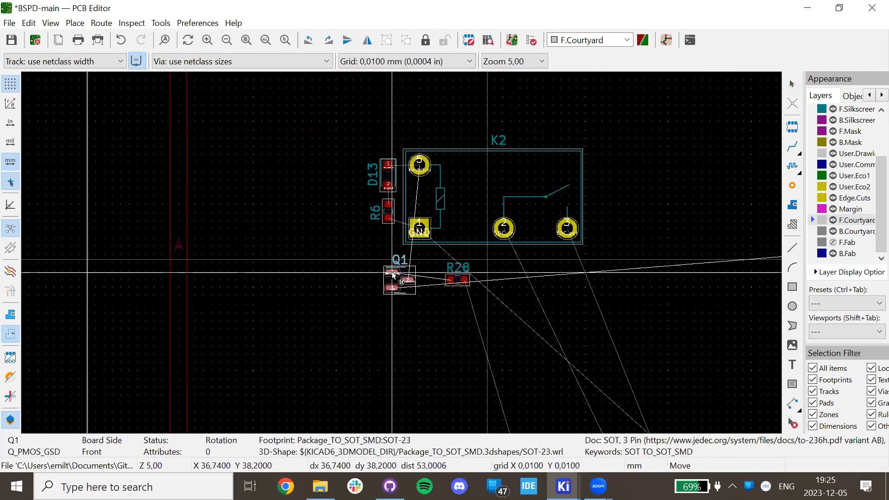
scroll(399, 247, "up", 3)
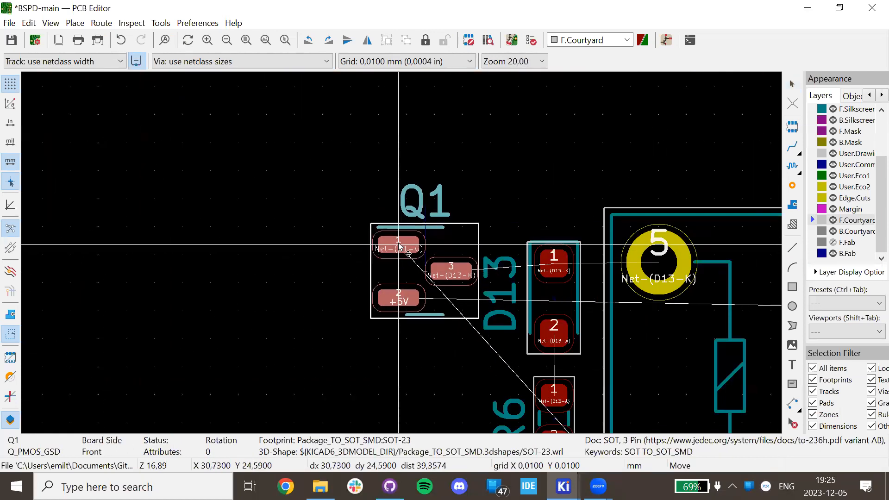
left_click(399, 239)
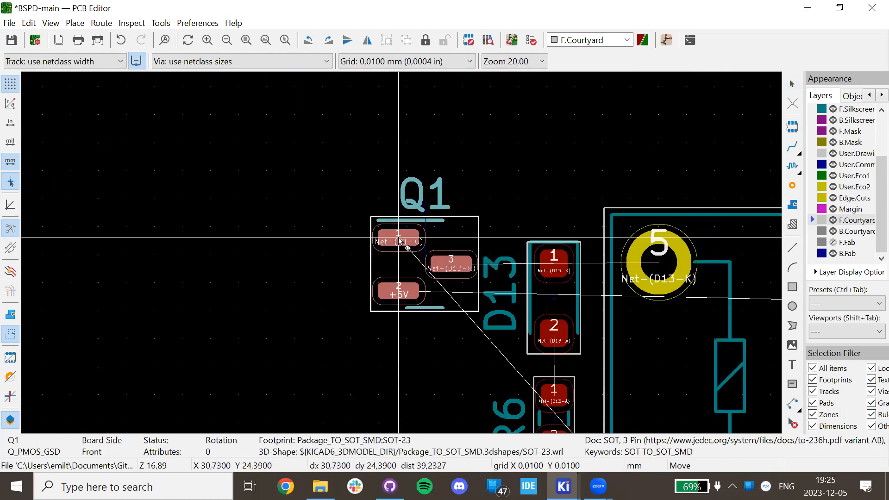
left_click(421, 357)
scroll(424, 361, "down", 2)
Nudge R28 slightly right, and rotate Q1 90° to sit left of D13.
left_click(555, 378)
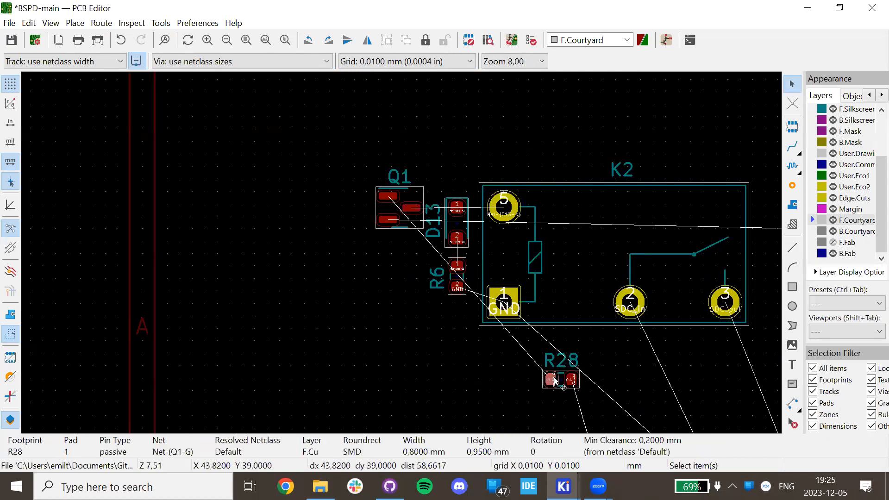
left_click_drag(554, 376, 566, 379)
left_click(390, 218)
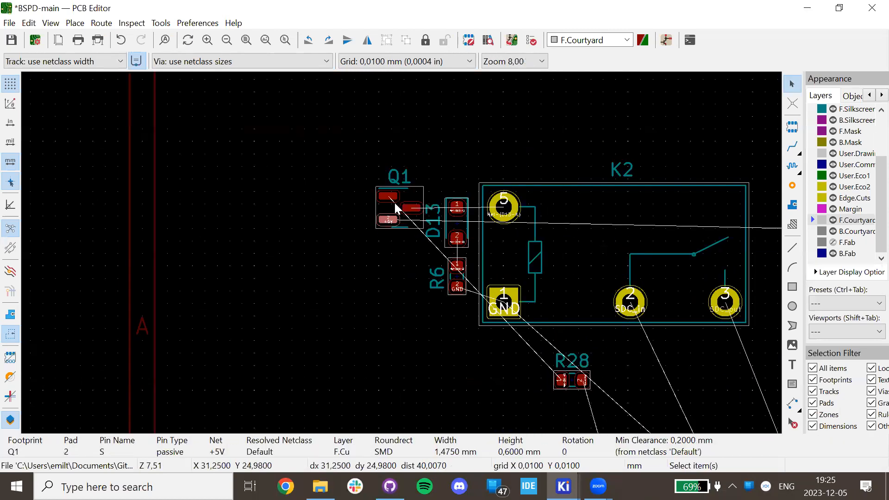
left_click(401, 202)
key("m")
key("r")
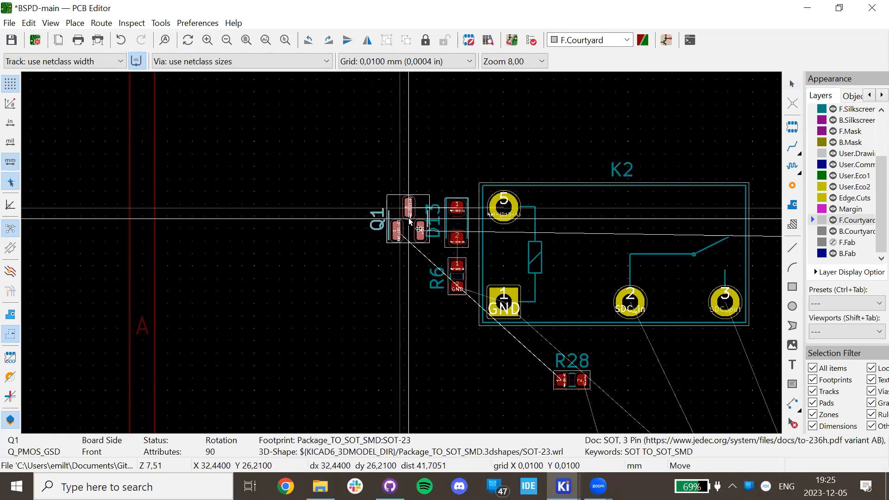
left_click(423, 224)
Move the D13 reference label above the diode and the R6 label below the resistor.
left_click(439, 217)
key("m")
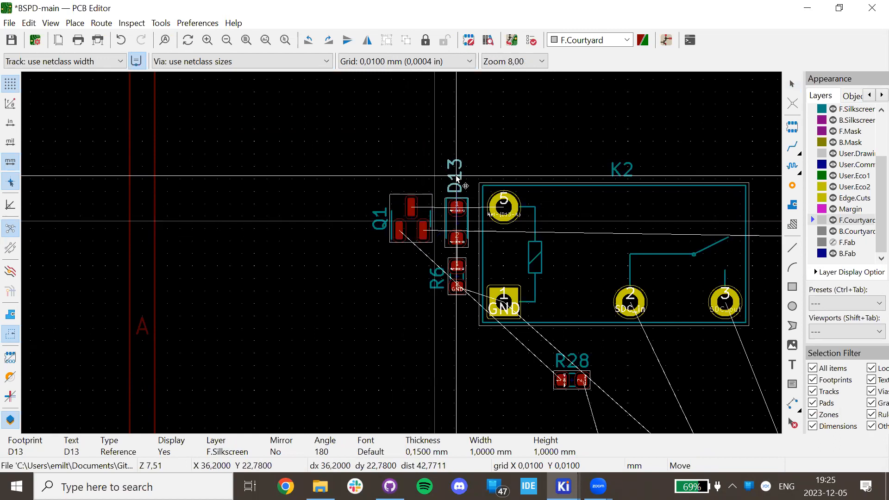
left_click(455, 191)
left_click(436, 289)
key("m")
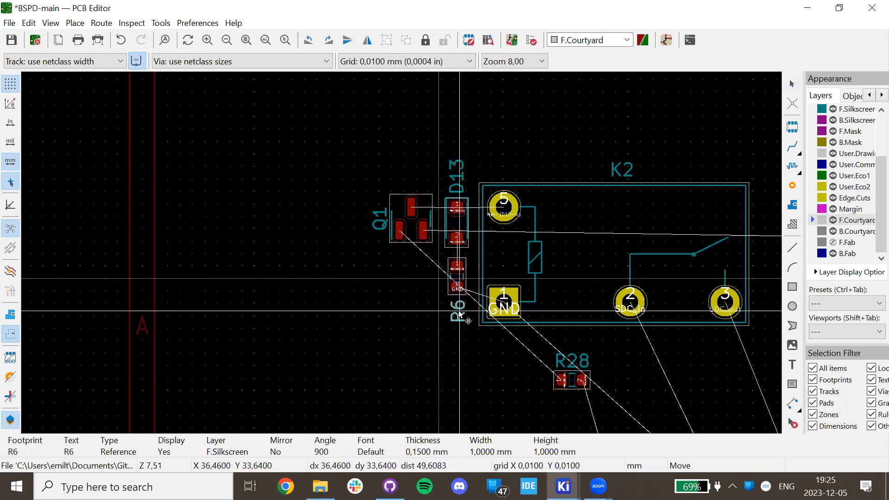
left_click(456, 312)
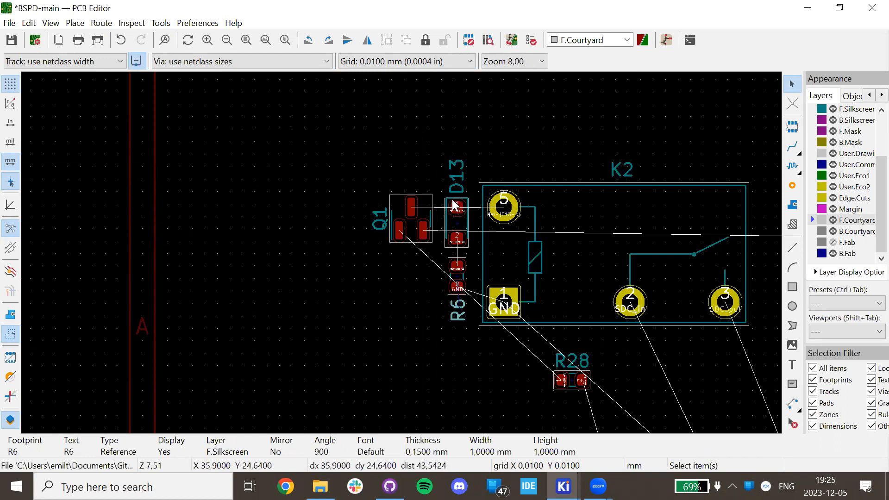
left_click(453, 181)
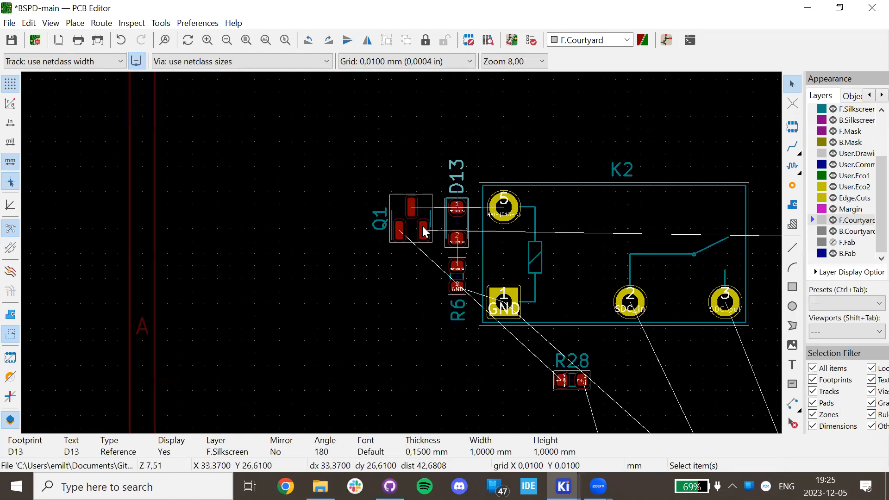
Check Q1's footprint properties, then drag Q1 back and forth until it sits snug beside D13.
left_click(399, 212)
double_click(397, 211)
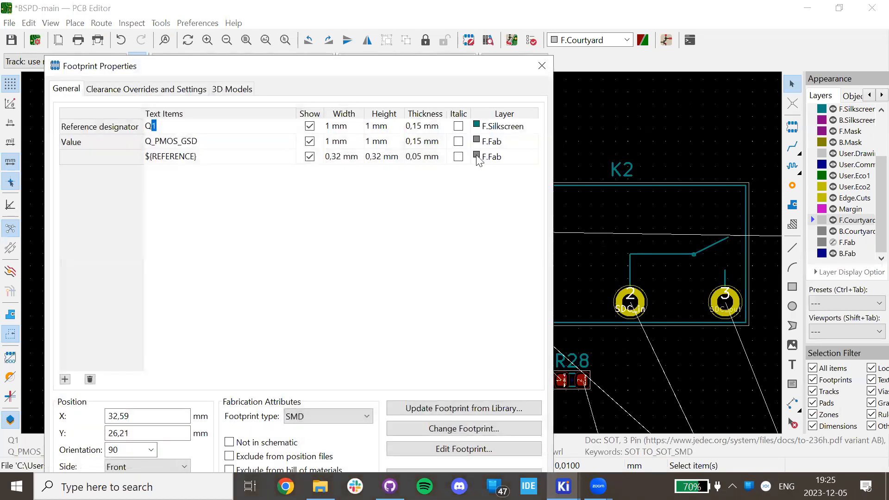
key("Escape")
left_click_drag(420, 200, 365, 200)
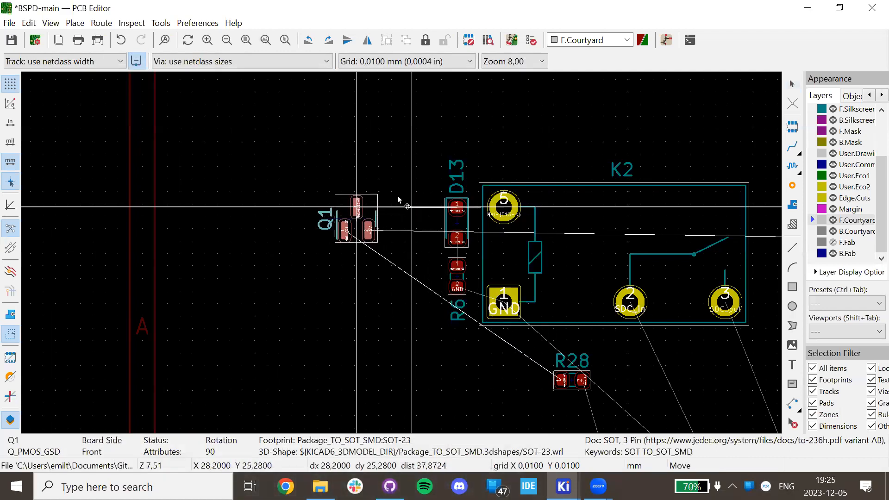
left_click(397, 195)
left_click(453, 185)
left_click_drag(453, 185, 425, 231)
left_click_drag(361, 224, 458, 178)
left_click_drag(396, 227, 416, 221)
left_click(389, 266)
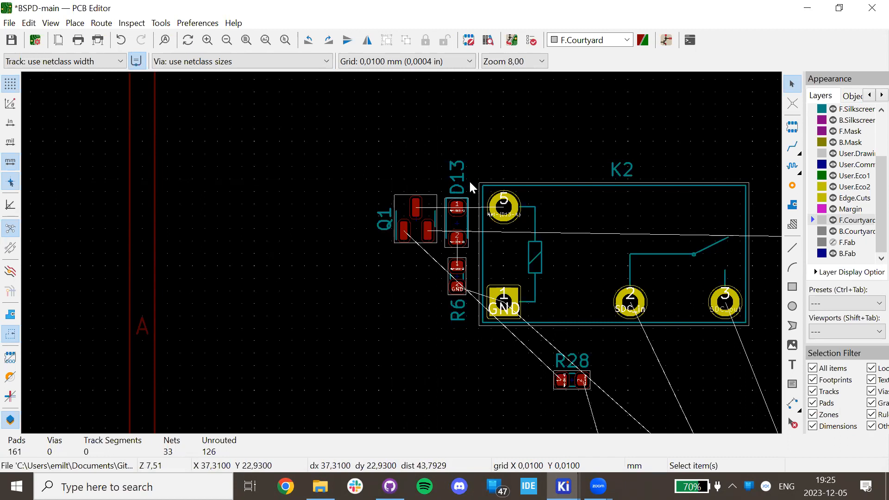
left_click(462, 185)
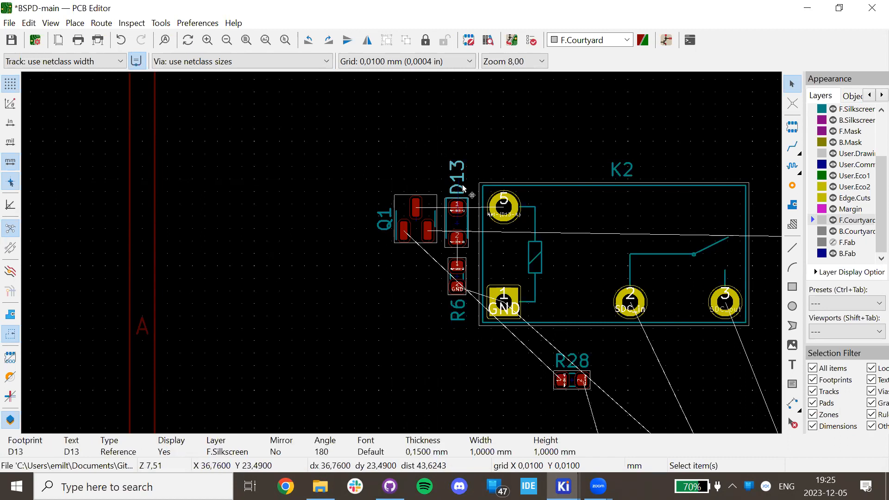
Fit the whole board in view and box-select the board's parts.
left_click(412, 139)
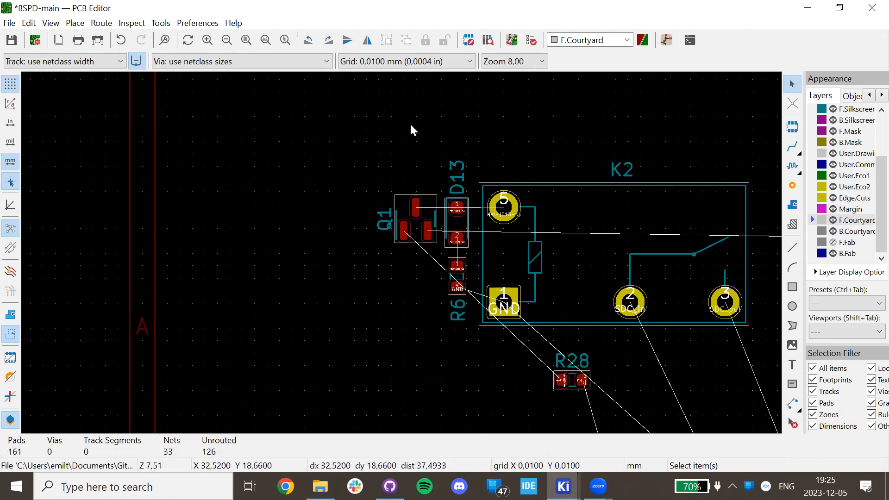
scroll(404, 252, "down", 6)
scroll(401, 256, "down", 3)
scroll(401, 253, "up", 3)
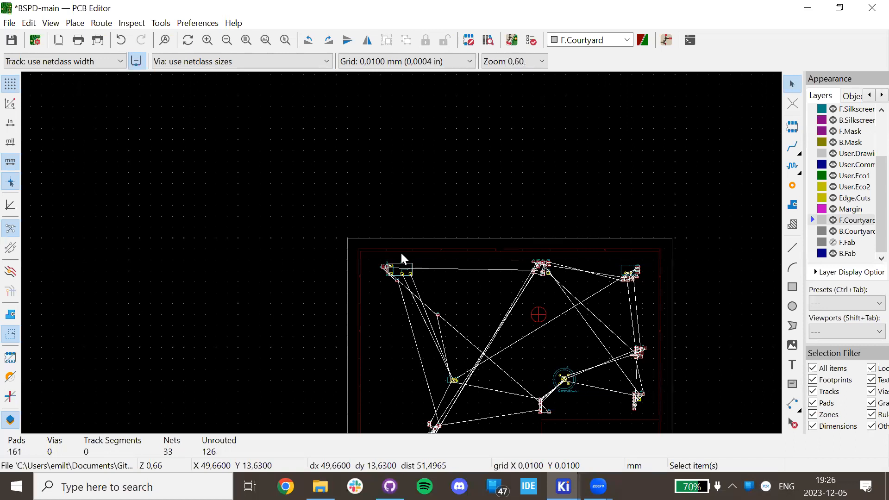
key("Home")
scroll(400, 251, "down", 2)
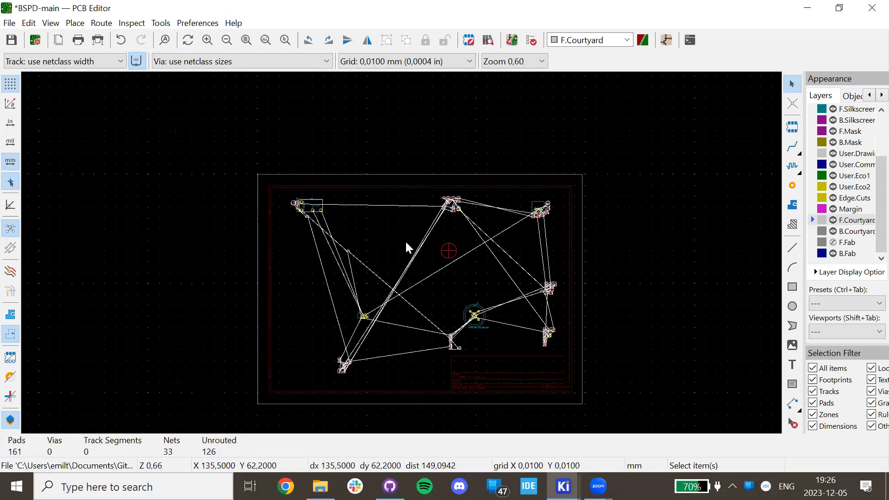
left_click_drag(202, 134, 198, 159)
left_click(580, 312)
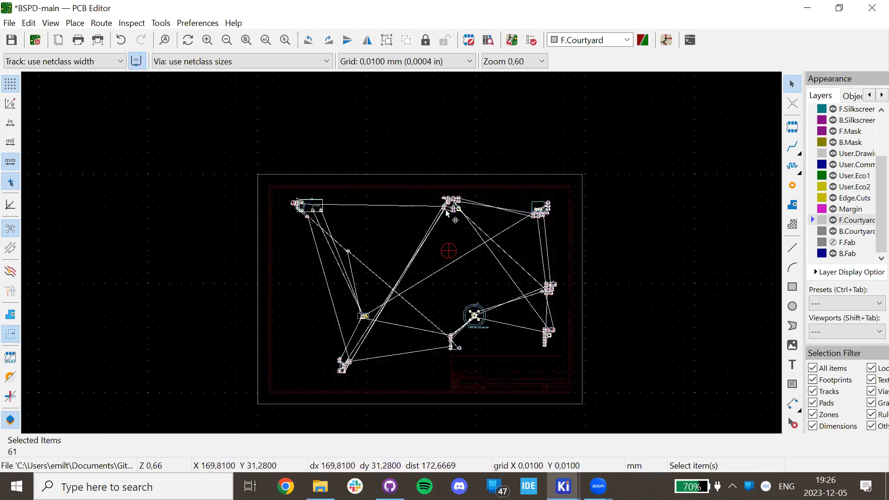
Filter the selection to footprints only via Filter Selected Items, then clear it and open the Edit menu.
right_click(421, 246)
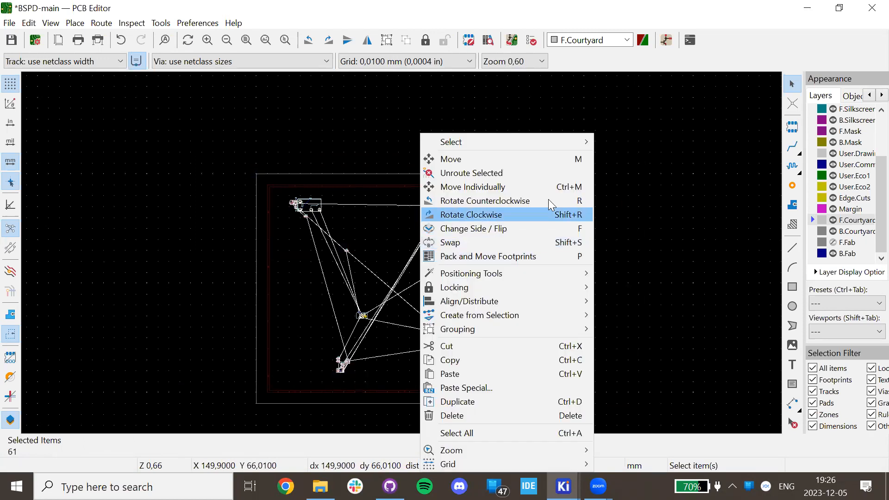
mouse_move(546, 138)
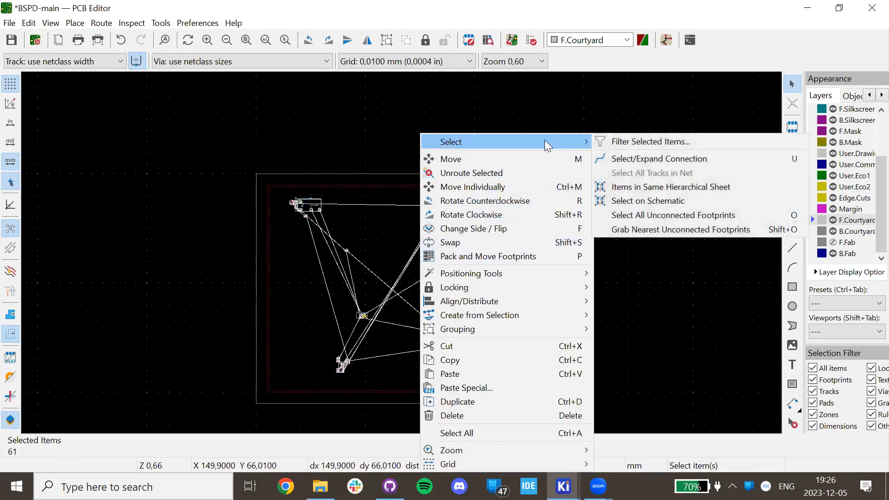
left_click(644, 145)
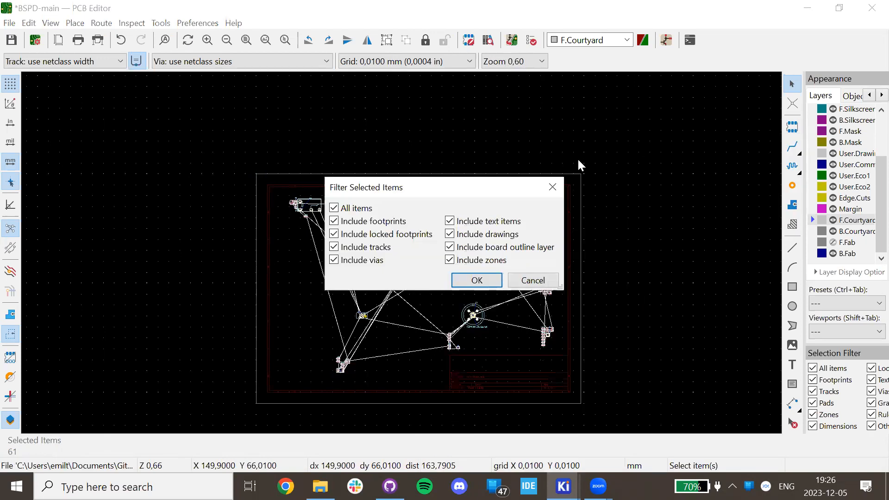
left_click(334, 209)
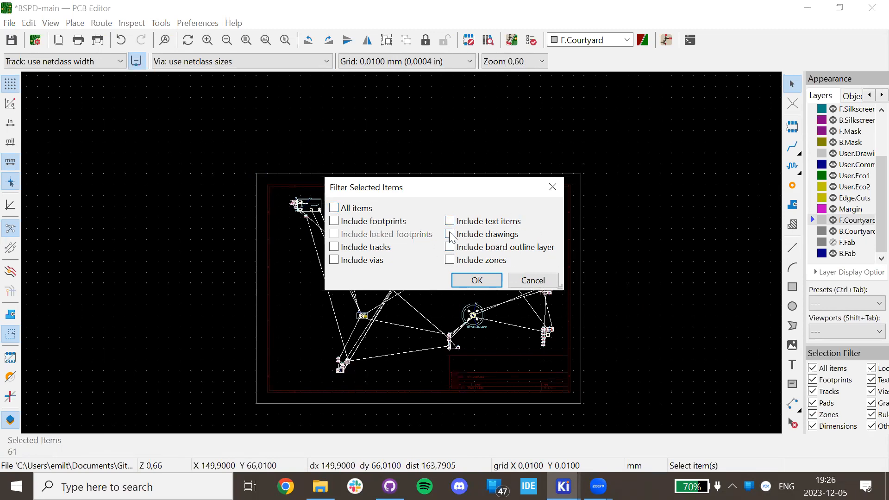
left_click(337, 223)
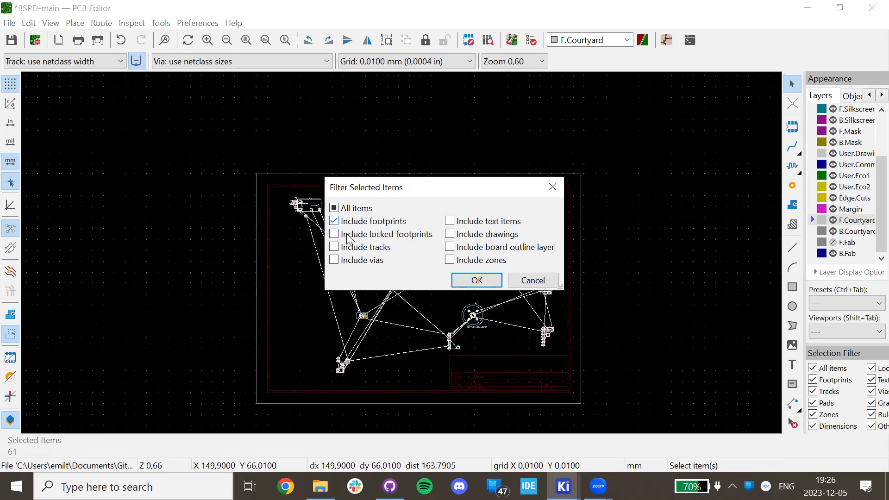
left_click(477, 281)
scroll(406, 258, "up", 5)
scroll(406, 258, "up", 2)
scroll(406, 258, "down", 4)
scroll(602, 324, "up", 3)
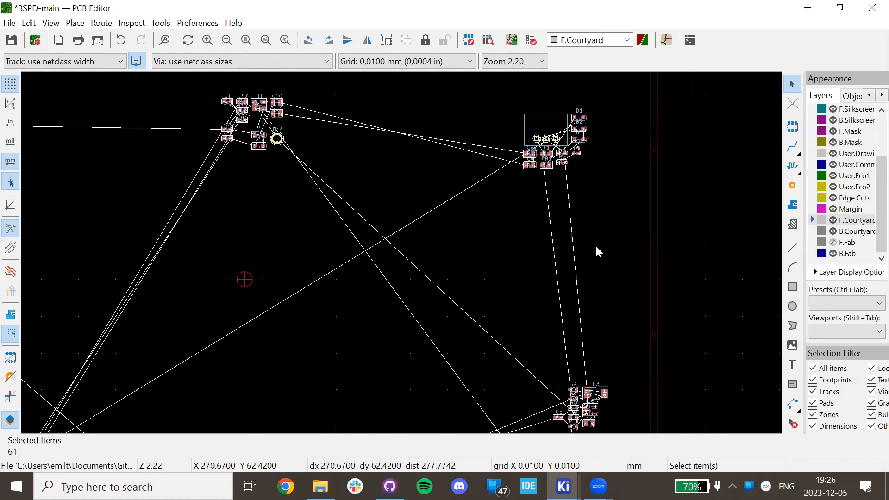
scroll(383, 249, "down", 3)
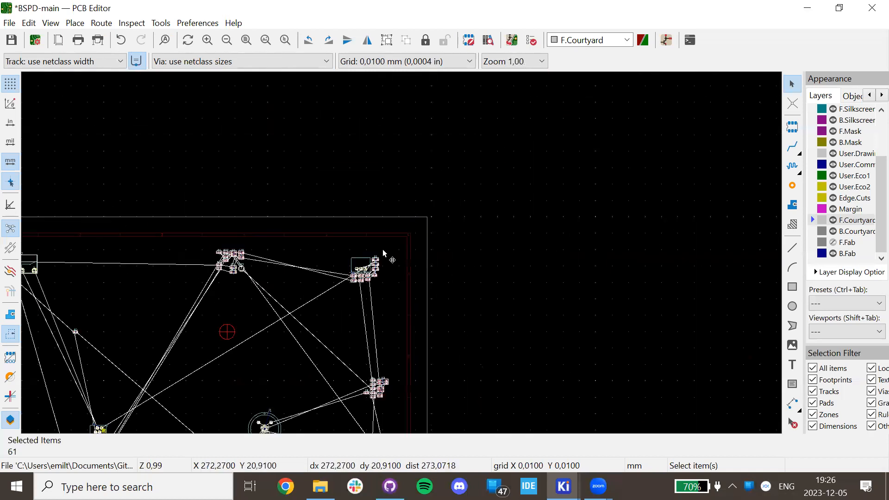
left_click(125, 302)
left_click(29, 23)
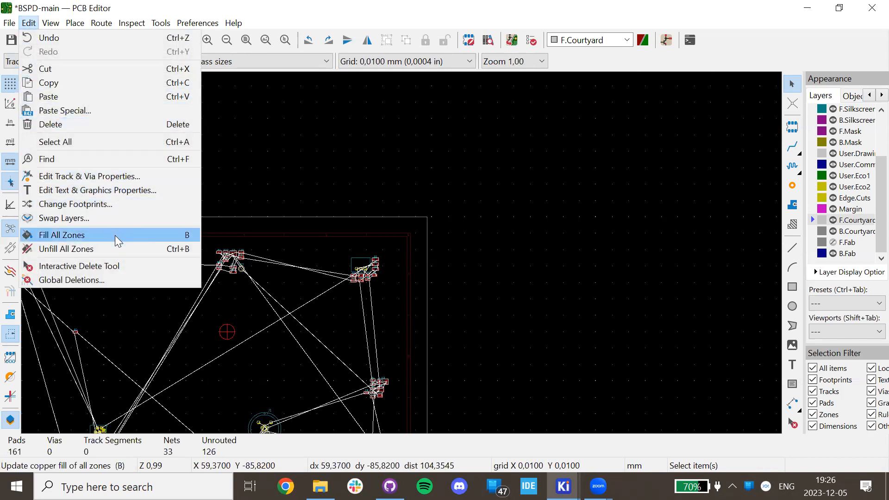
left_click(104, 278)
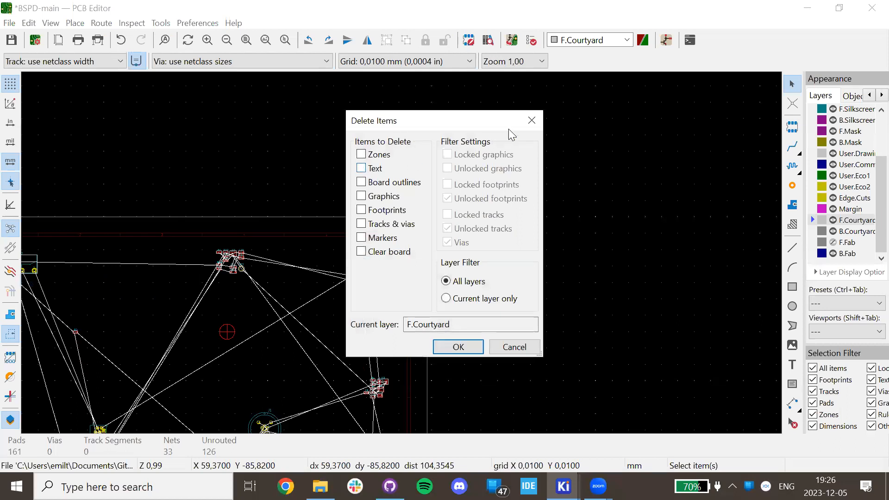
left_click(532, 120)
left_click(29, 22)
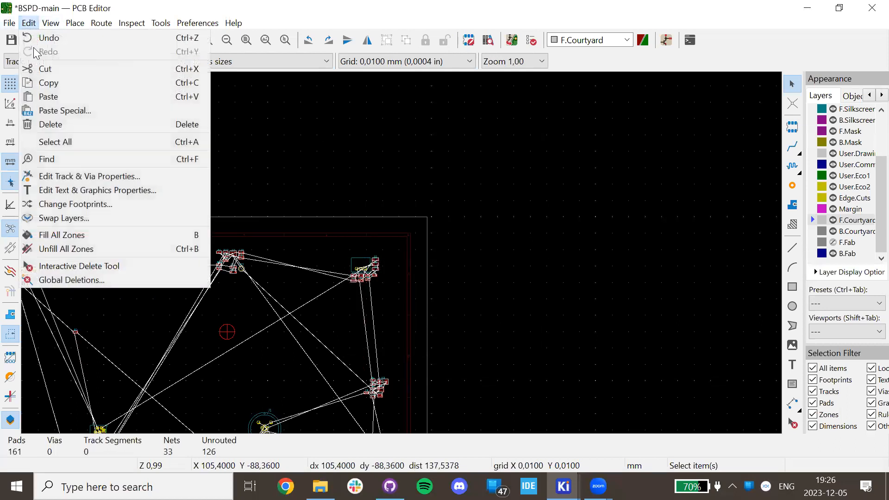
left_click(107, 176)
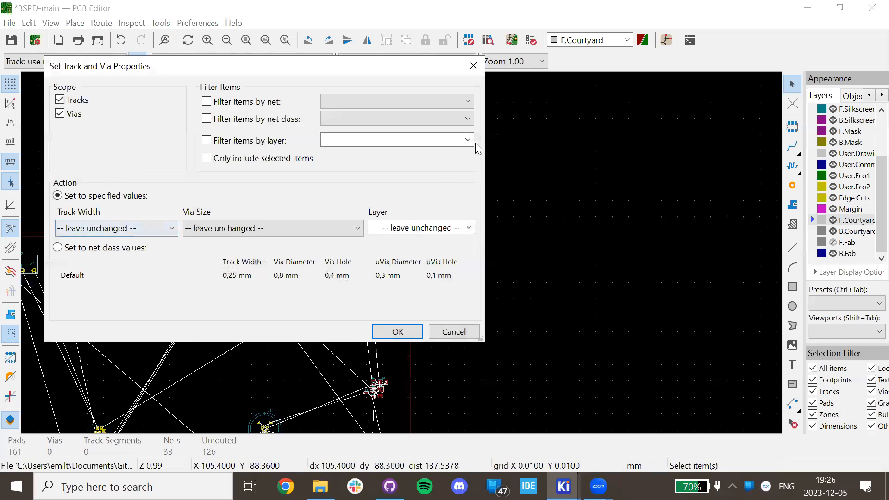
left_click(473, 66)
scroll(401, 253, "down", 5)
scroll(355, 154, "up", 8)
scroll(393, 232, "up", 5)
Place R28 just below Q1 beside D13, with its reference label to the left.
middle_click_drag(394, 232, 394, 410)
left_click(398, 318)
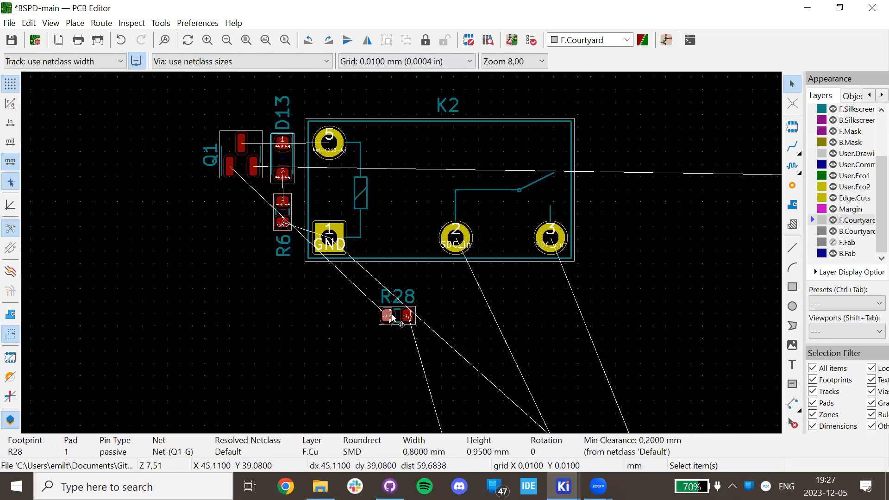
key("m")
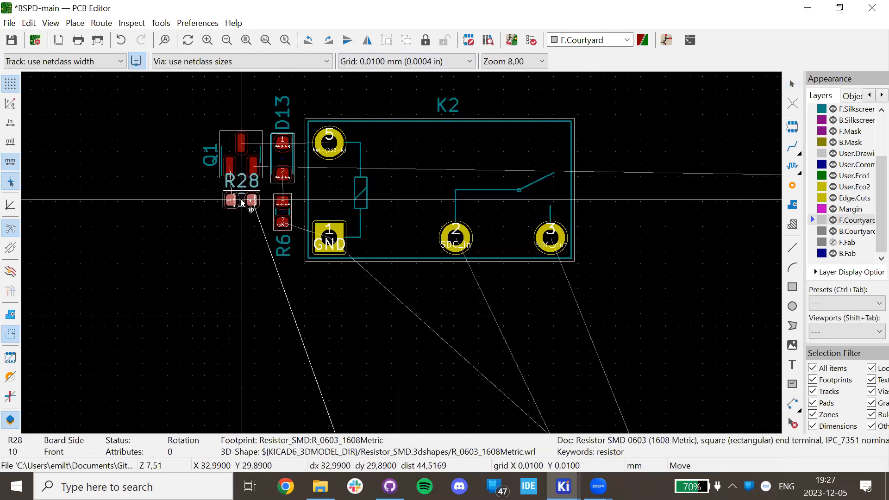
left_click(240, 200)
left_click(311, 317)
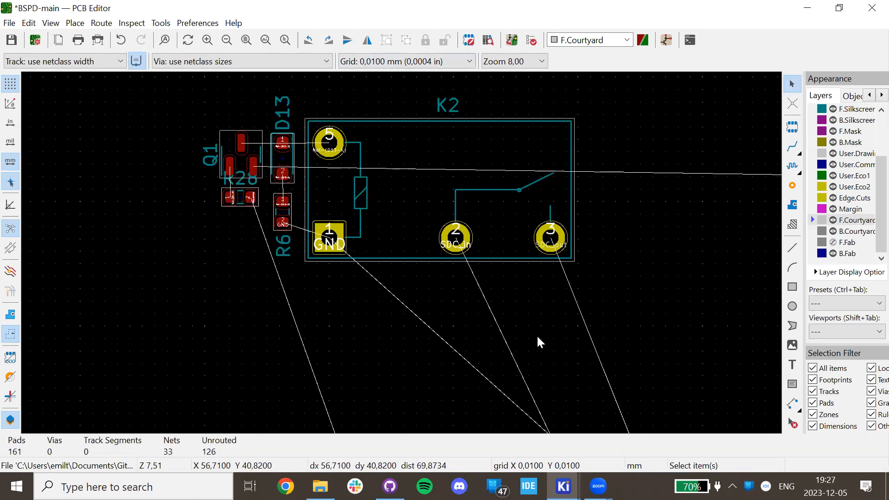
left_click(249, 185)
key("m")
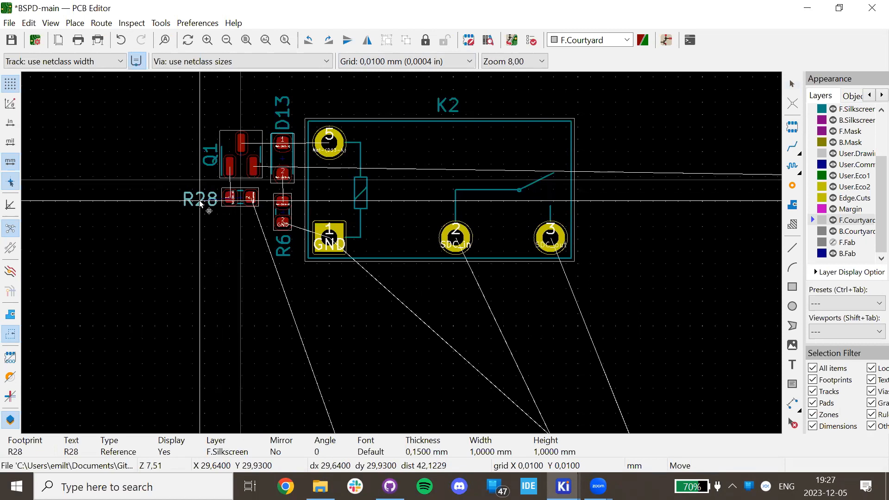
left_click(199, 204)
Move relay K2 and its four neighbouring footprints toward the board's upper left.
left_click_drag(651, 341, 226, 154)
key("m")
scroll(403, 255, "down", 5)
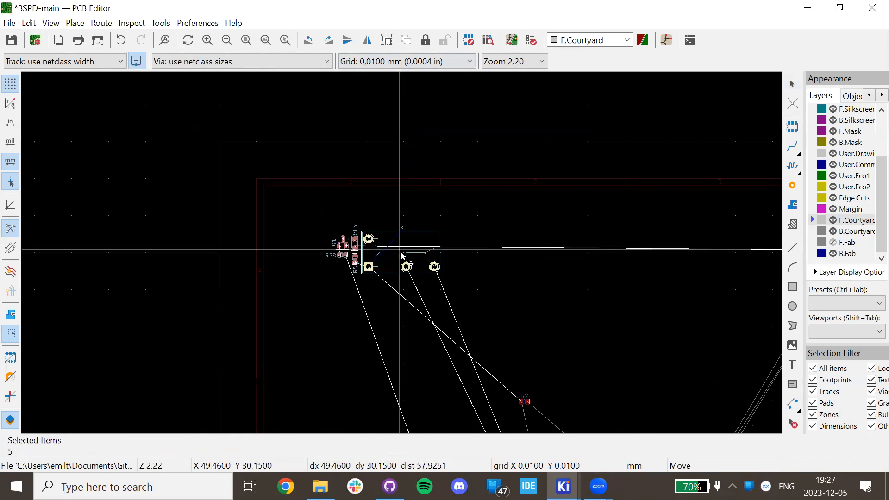
scroll(403, 255, "down", 3)
left_click(432, 275)
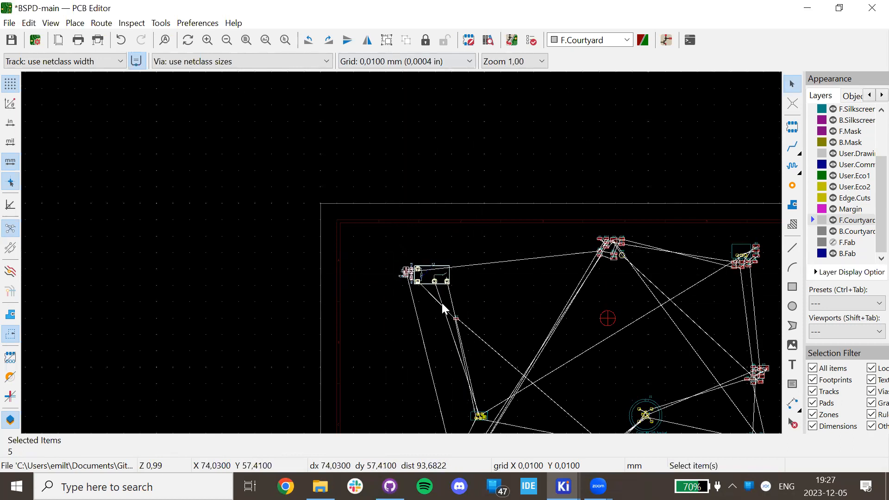
scroll(443, 308, "up", 5)
left_click(443, 324)
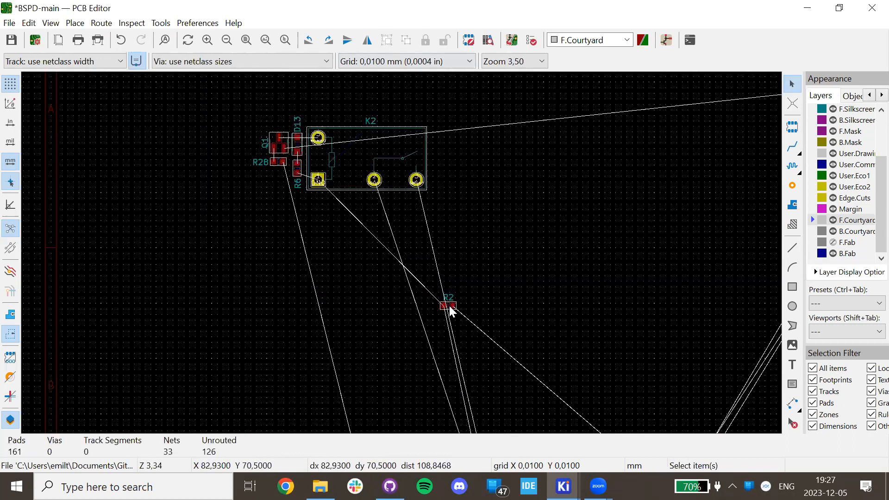
Move resistor R2 just below the K2 group, then switch to the web browser.
left_click(450, 306)
key("m")
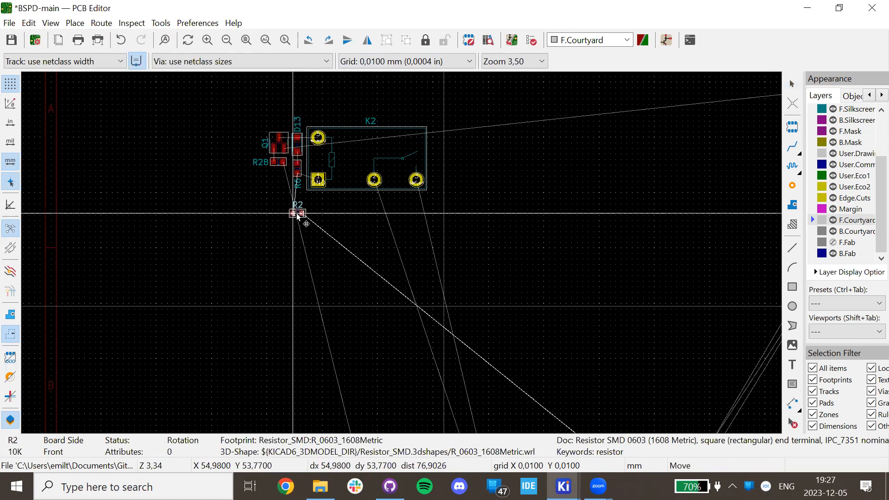
left_click(291, 328)
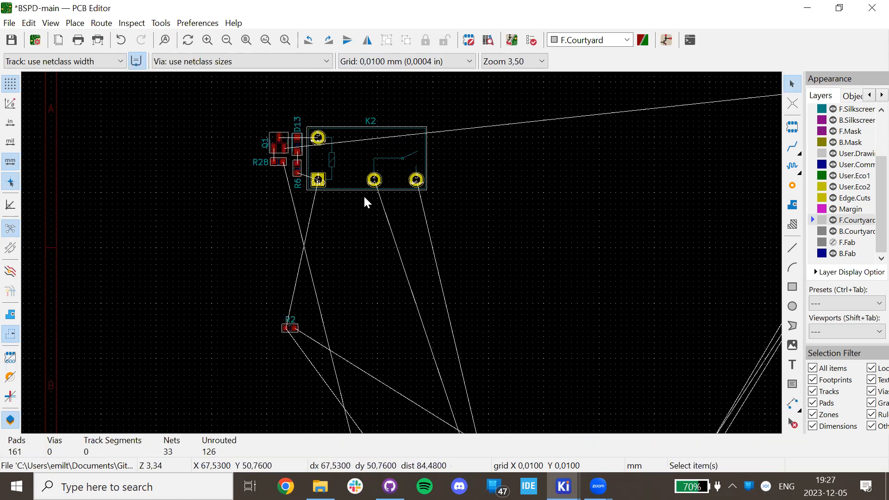
scroll(557, 276, "down", 4)
scroll(400, 251, "up", 3)
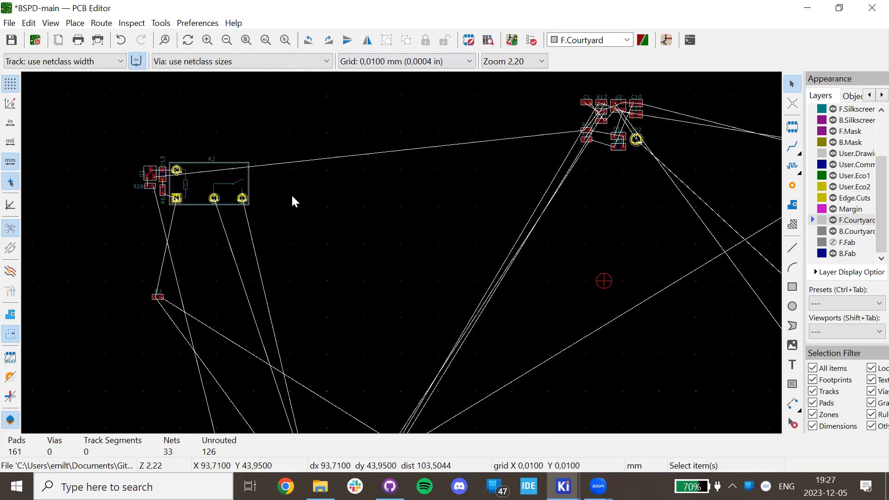
left_click(290, 477)
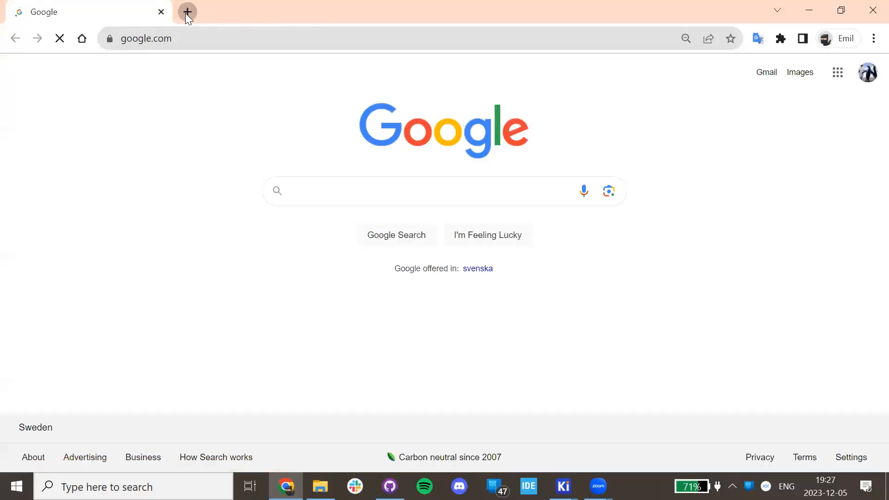
Search 'jlcpcb design rules', open JLCPCB's PCB capabilities page, then return to the KiCad board.
left_click(187, 11)
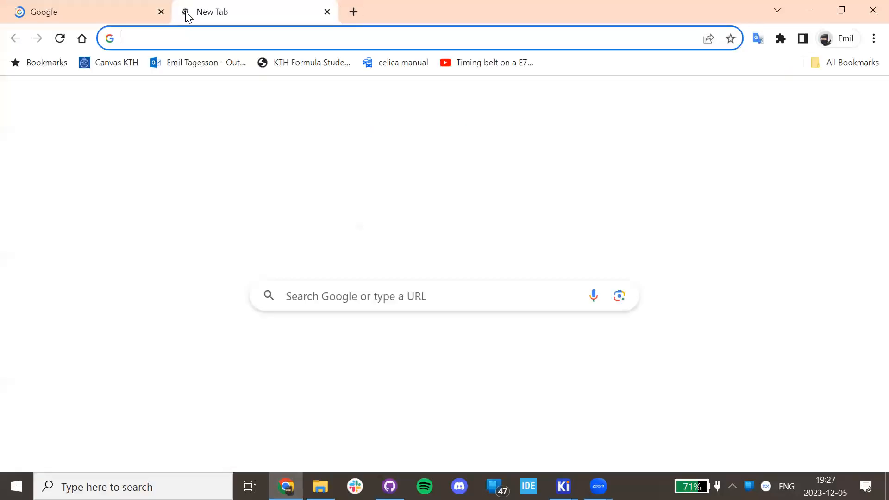
type("jlcpcb")
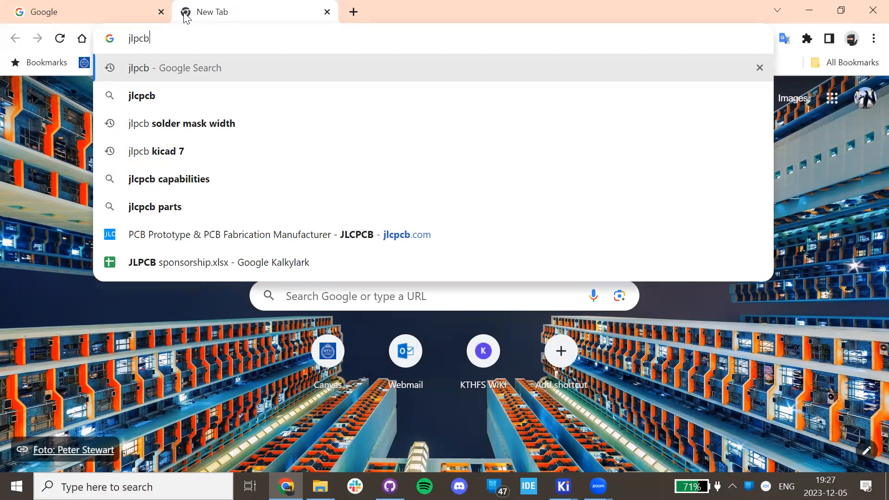
type(" des")
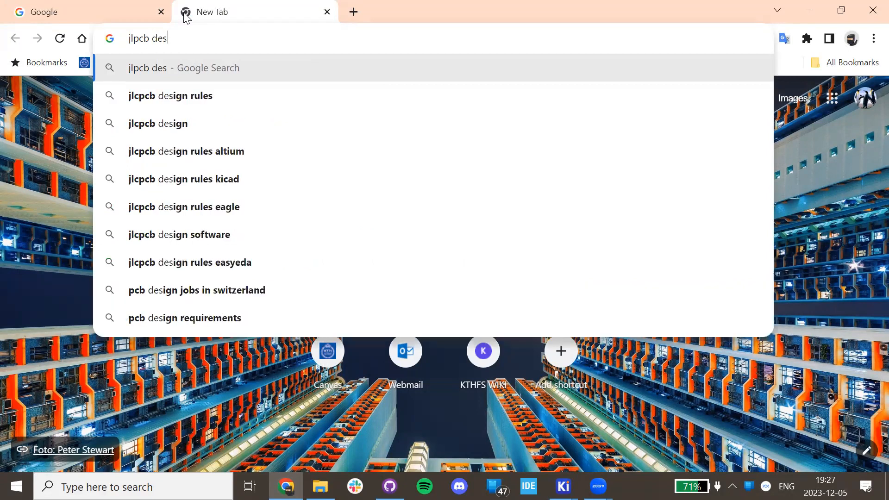
key("Down")
key("Return")
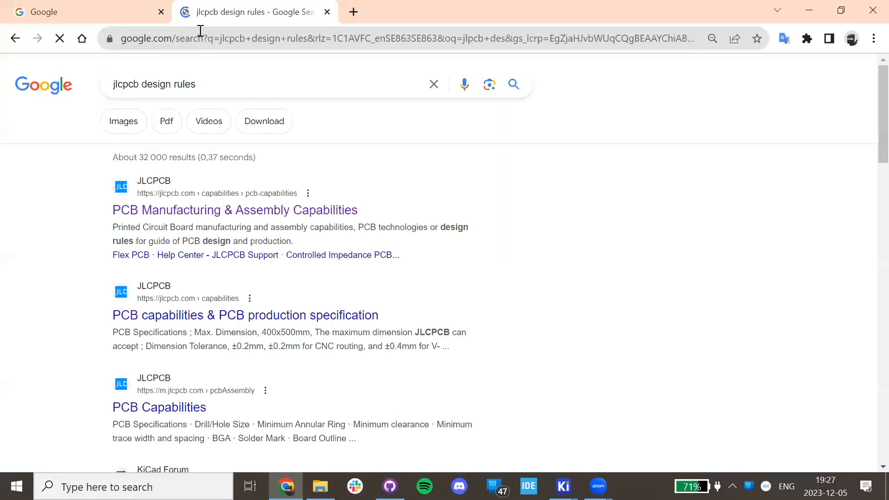
left_click(243, 216)
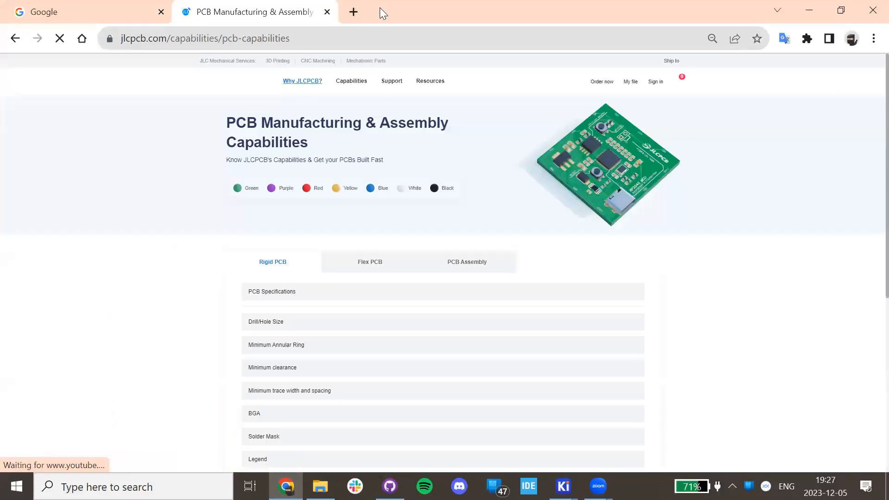
left_click(358, 10)
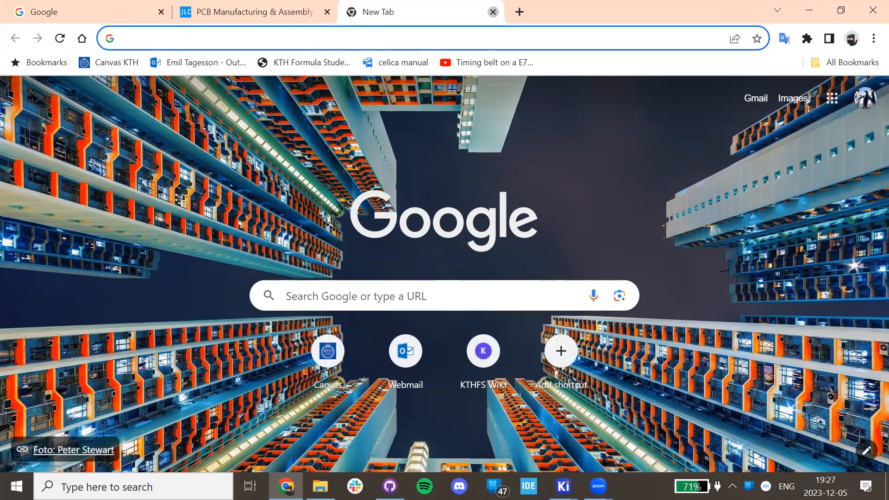
middle_click(353, 6)
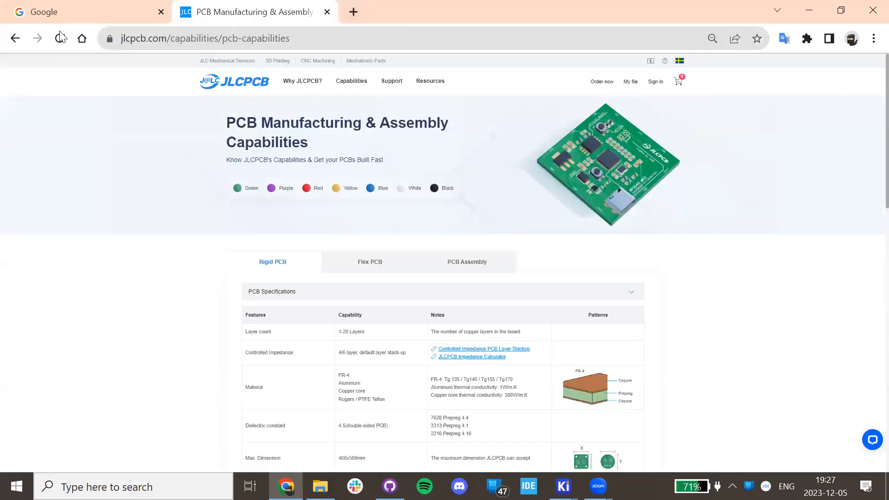
scroll(283, 183, "down", 4)
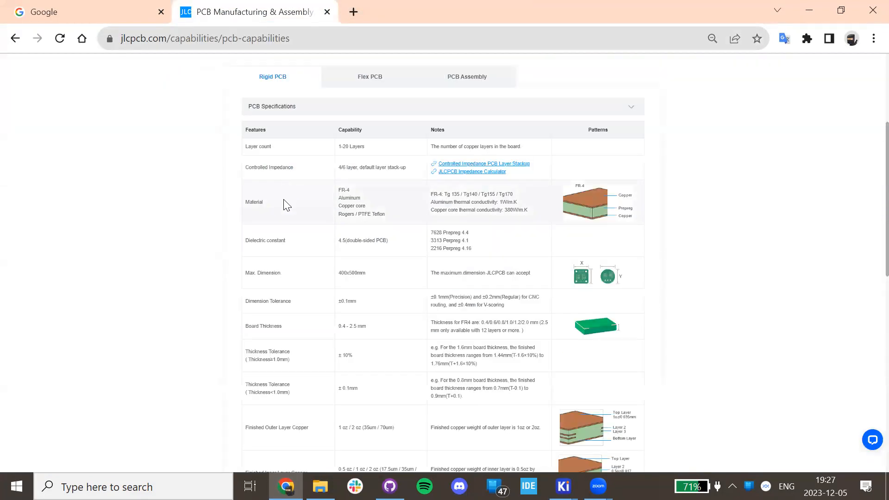
scroll(287, 205, "up", 4)
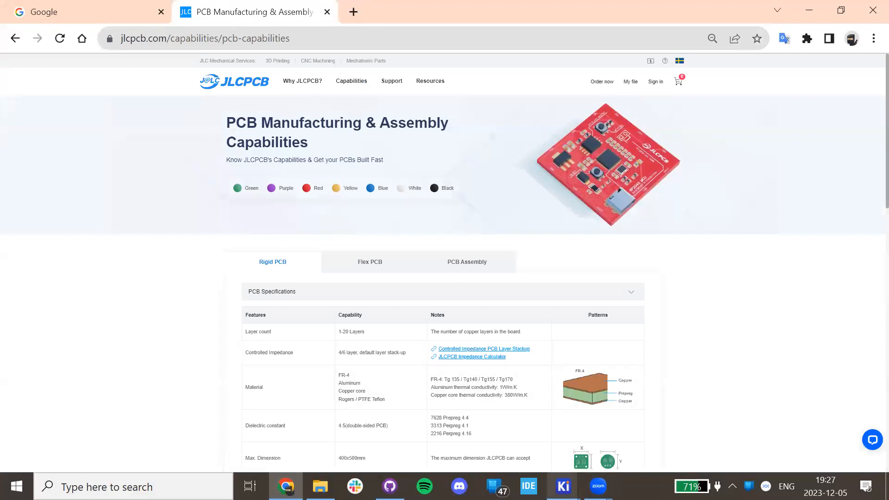
mouse_move(563, 484)
left_click(671, 425)
Centre relay K2 on the board, then search for jlcpcb in a fresh Chrome tab.
scroll(401, 251, "up", 2)
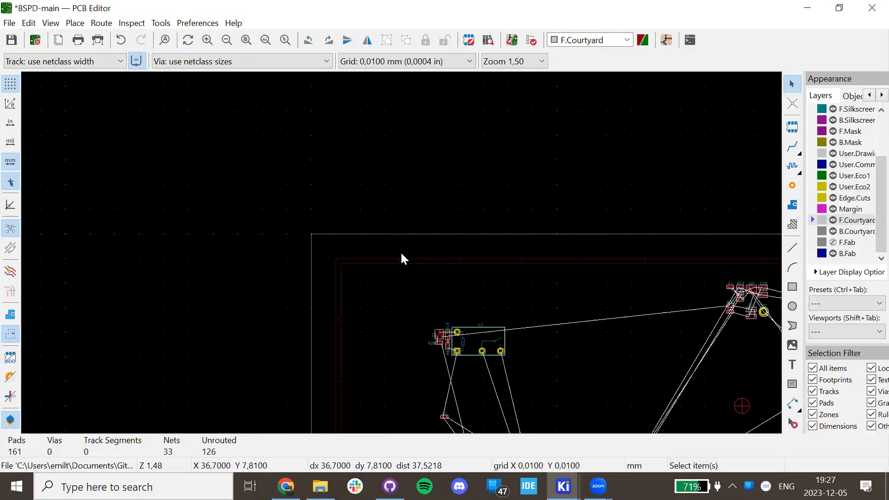
middle_click_drag(478, 300, 369, 139)
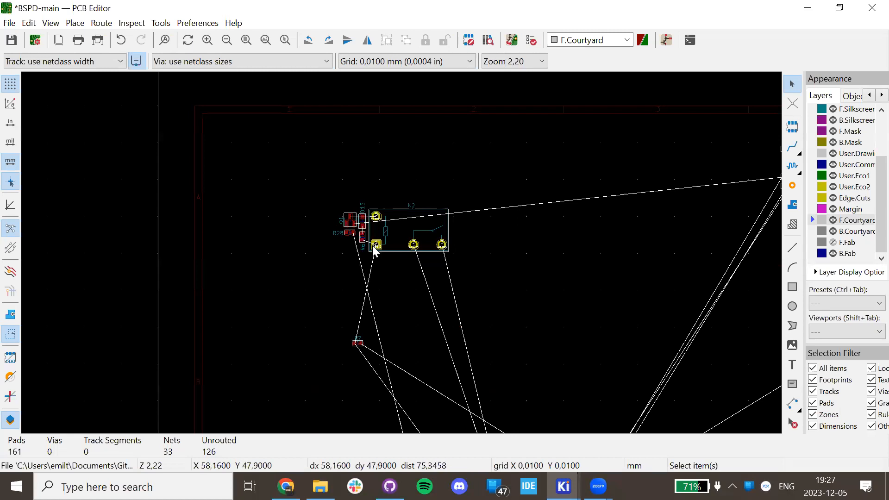
left_click(286, 486)
left_click(353, 11)
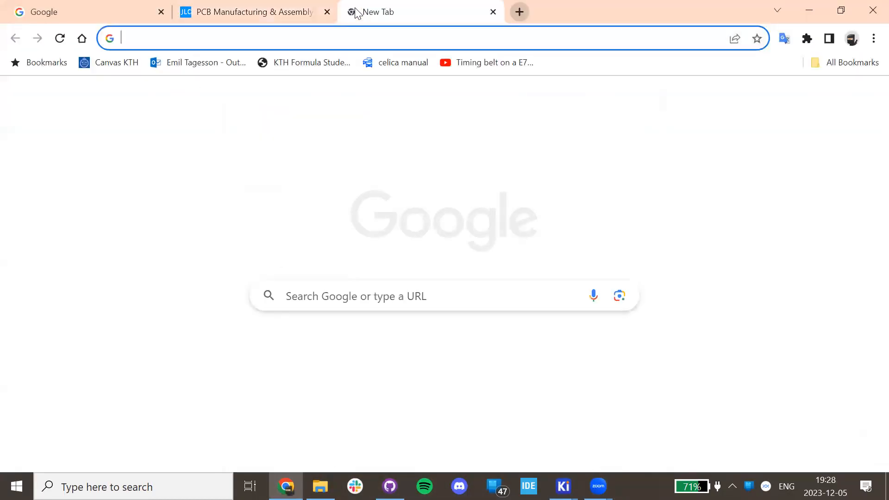
type("jlpc")
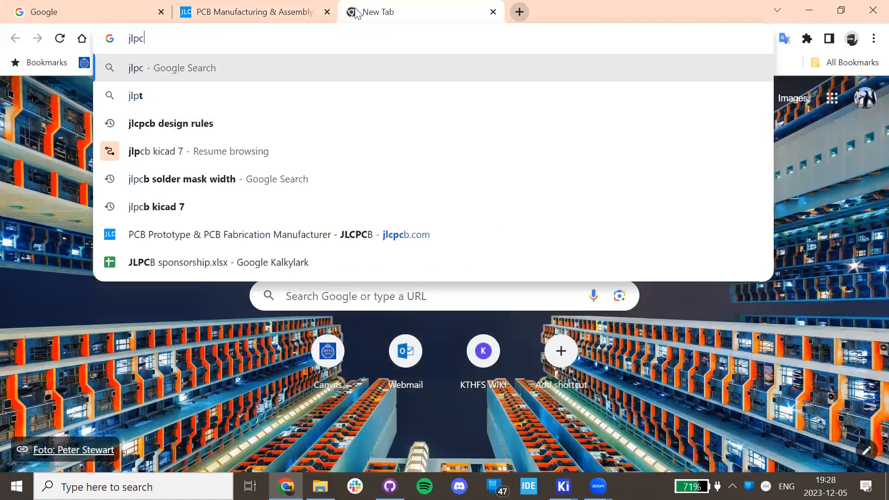
key("Down")
key("Return")
Open the JLCPCB homepage and bring up the Gerber file upload picker.
right_click(357, 12)
key("Escape")
left_click(220, 228)
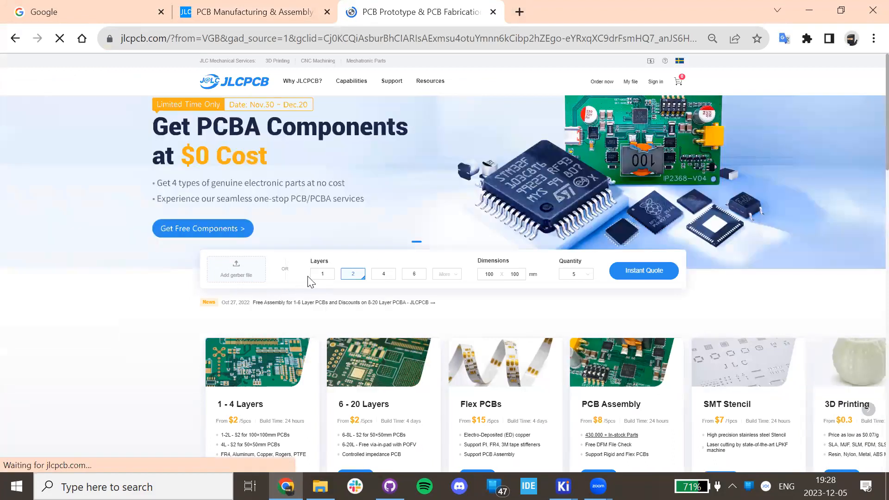
scroll(324, 259, "down", 12)
scroll(278, 232, "up", 8)
scroll(269, 224, "up", 4)
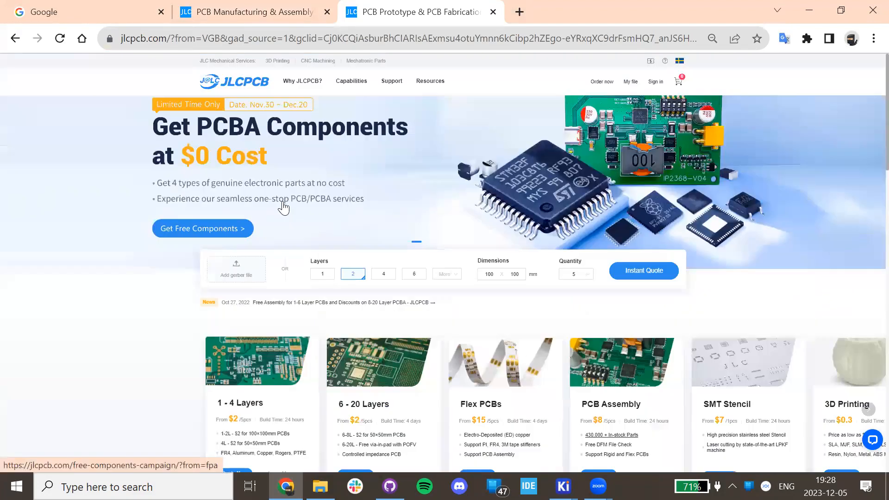
left_click(251, 262)
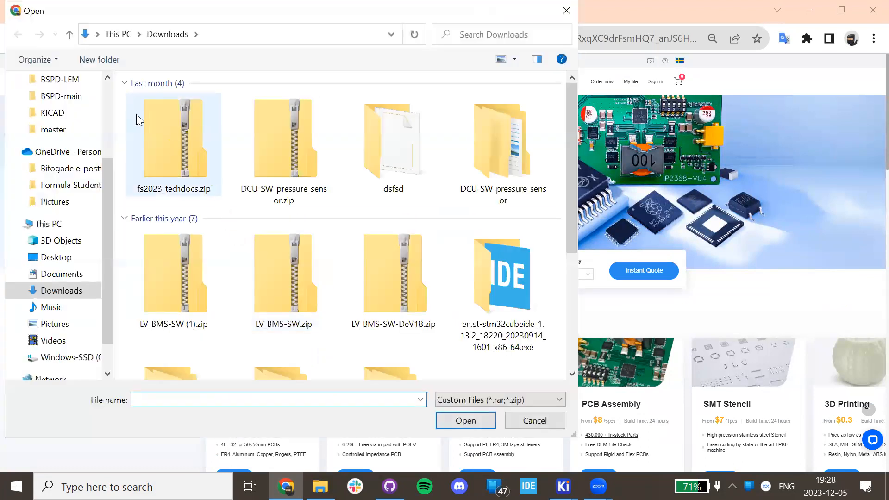
Browse to Formula Student > JLCPCB_ORDER_0607 and open EBS.zip for upload.
scroll(64, 121, "up", 3)
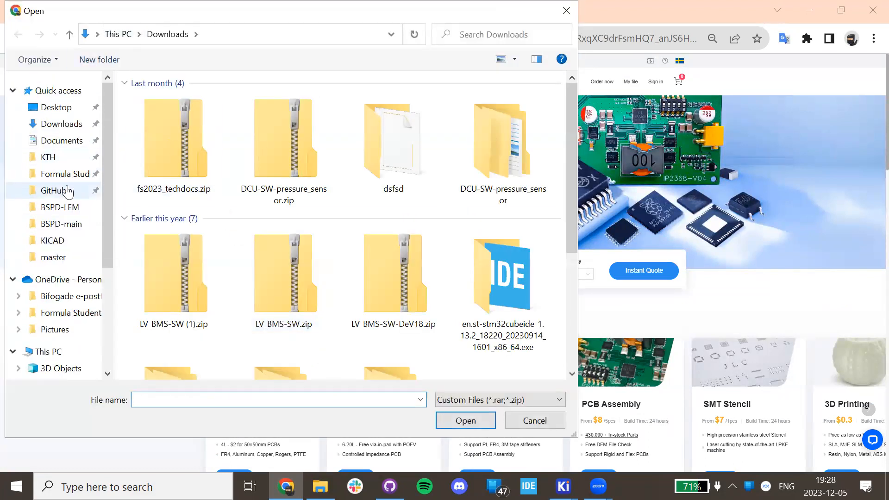
left_click(65, 191)
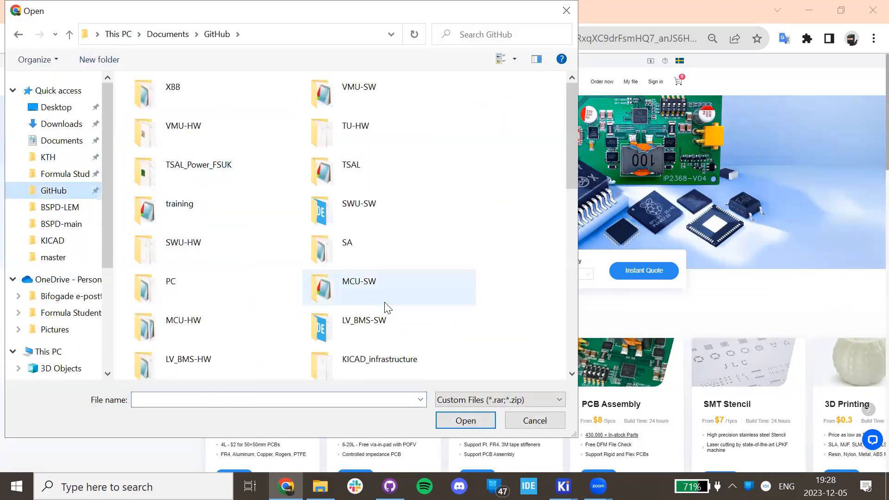
double_click(216, 171)
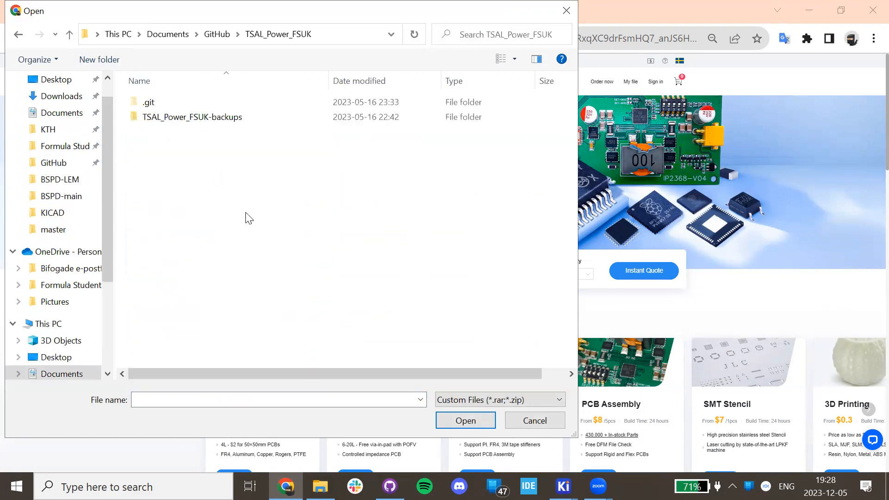
left_click(196, 118)
double_click(195, 116)
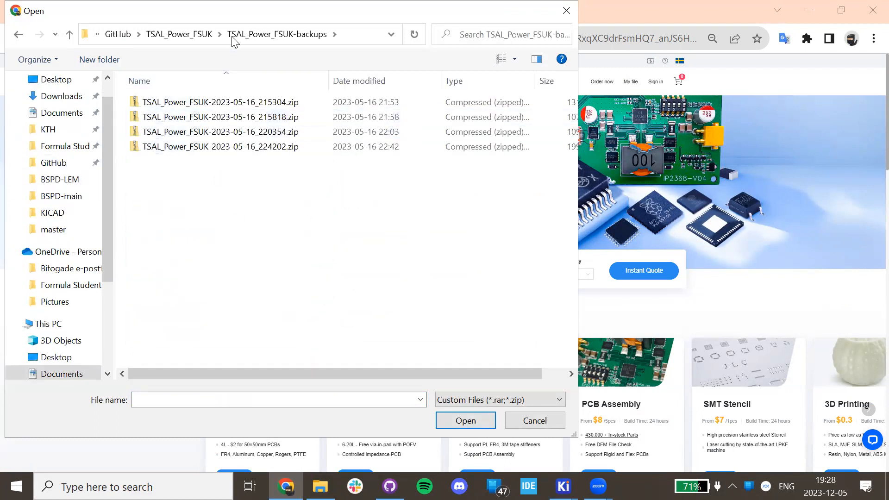
left_click(198, 37)
left_click(218, 35)
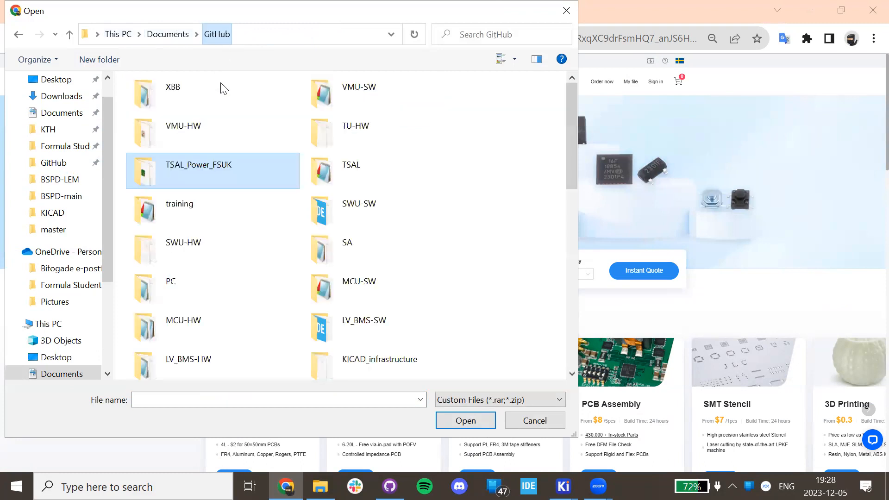
scroll(94, 165, "up", 1)
left_click(62, 175)
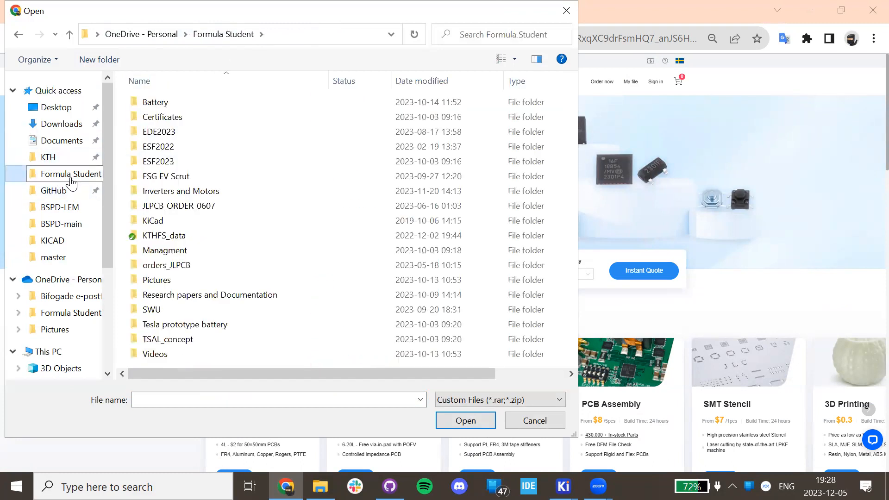
double_click(229, 205)
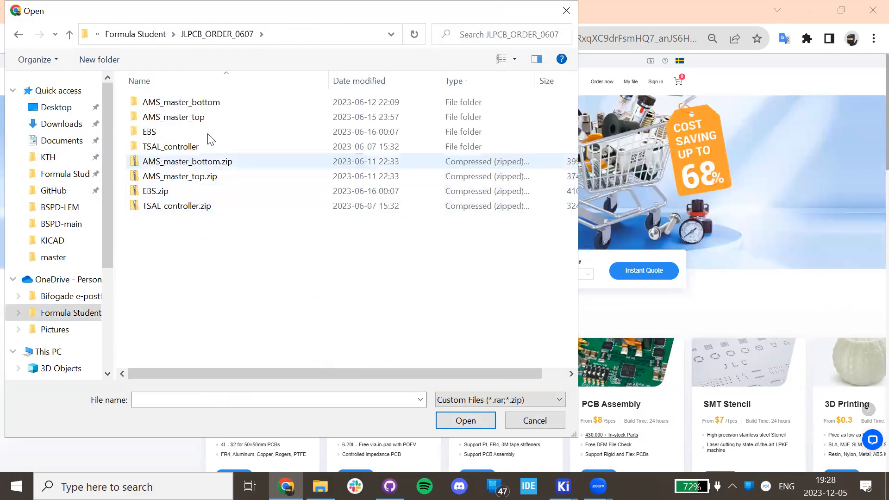
double_click(185, 191)
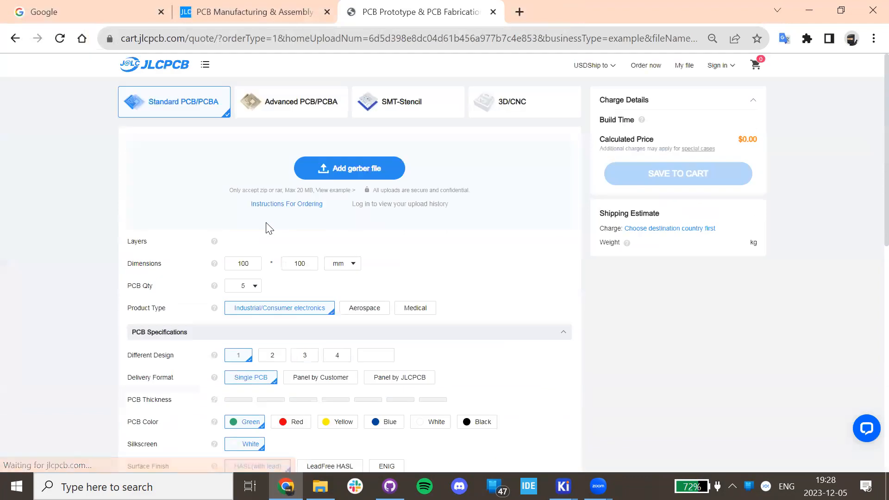
Scroll through the quote options for the 4-layer 75x75 mm EBS board, priced €6.48 for 5.
scroll(271, 214, "down", 3)
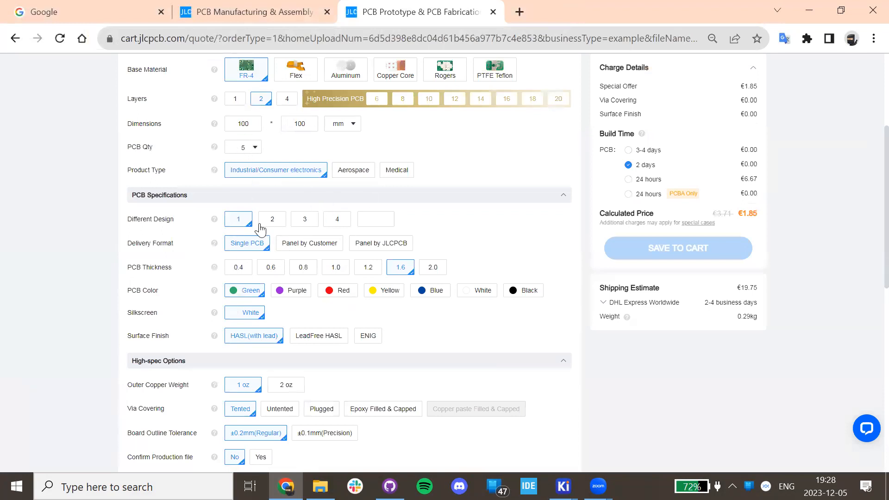
scroll(257, 222, "down", 4)
scroll(185, 225, "up", 4)
scroll(332, 259, "down", 4)
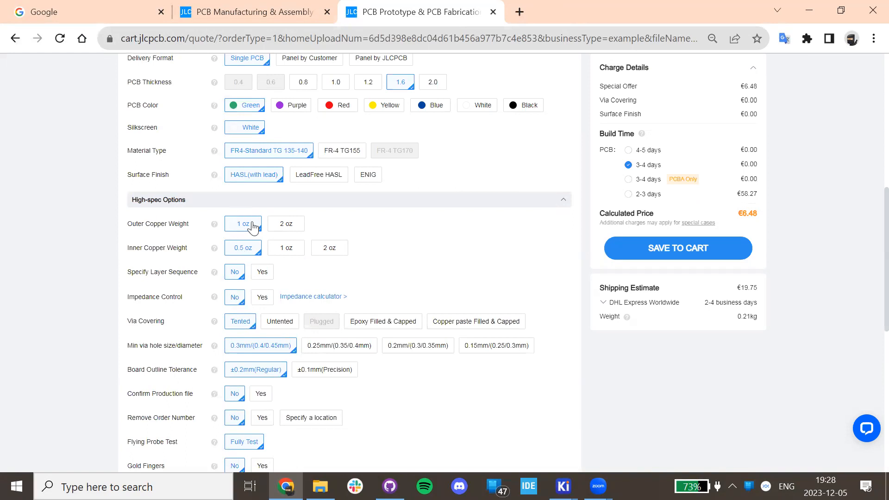
scroll(253, 227, "down", 4)
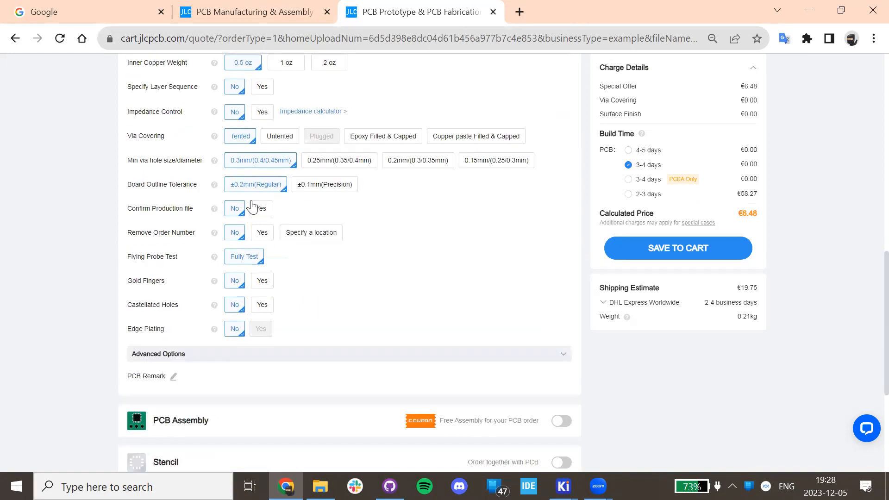
scroll(312, 244, "down", 4)
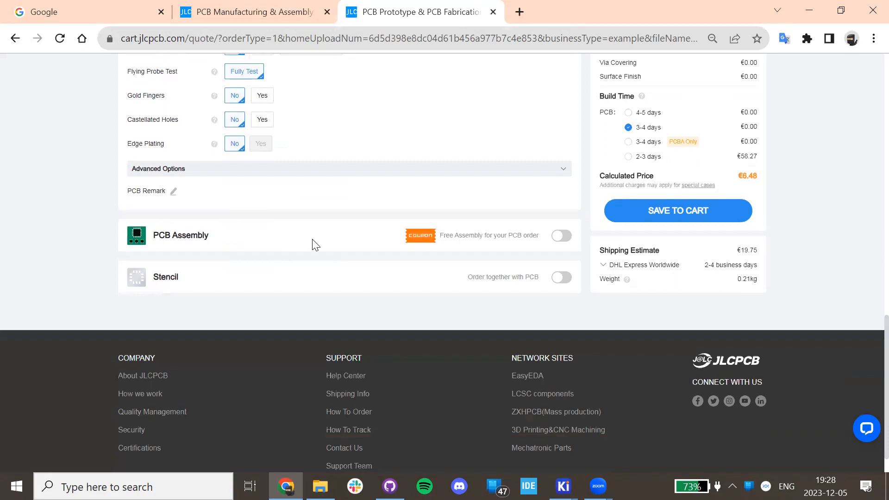
scroll(275, 229, "up", 12)
scroll(274, 229, "up", 4)
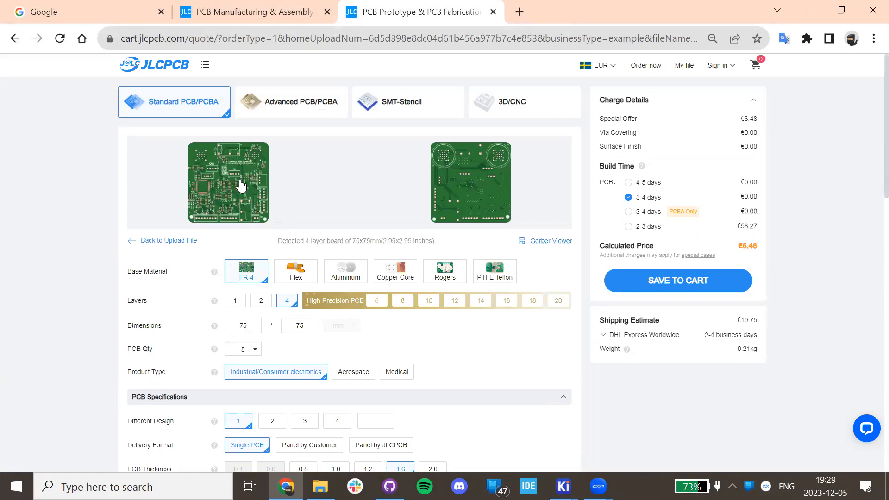
left_click(494, 13)
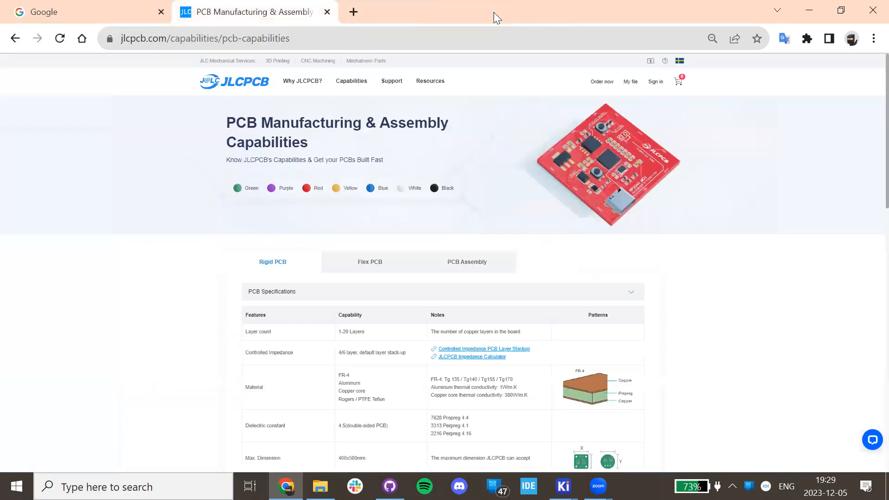
scroll(472, 296, "down", 8)
scroll(382, 189, "up", 4)
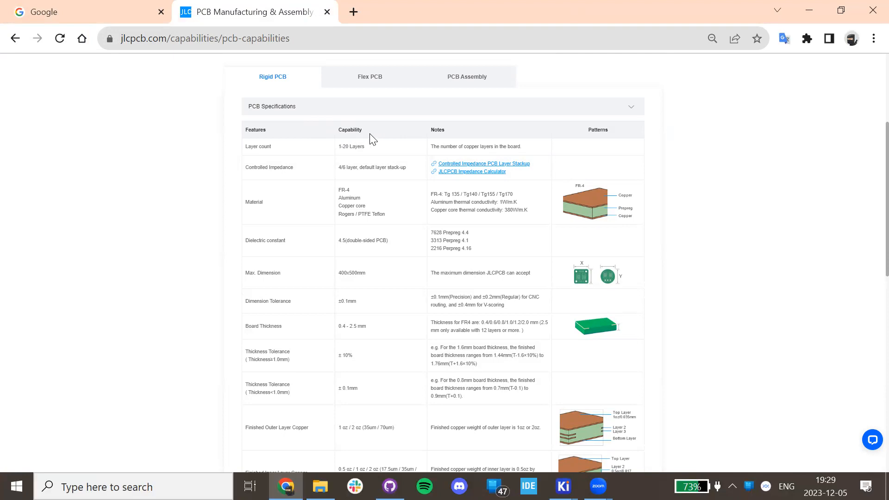
scroll(371, 135, "down", 8)
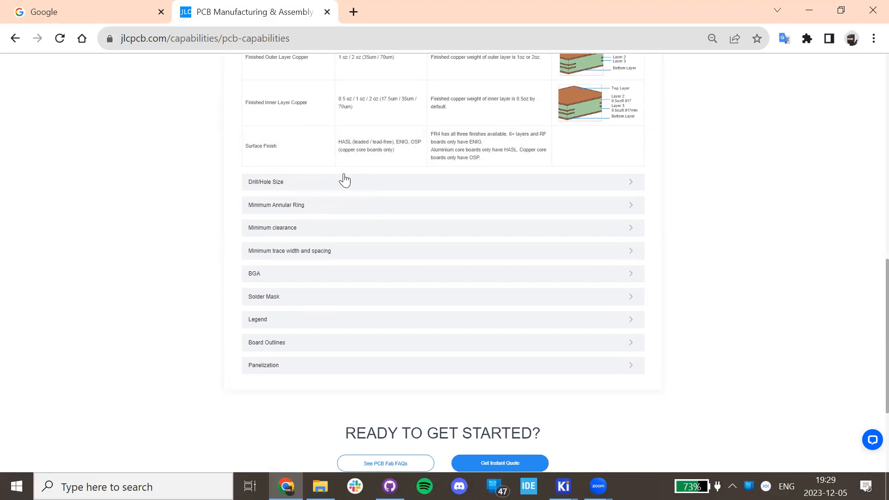
Expand JLCPCB's Drill/Hole Size table and read the 0.15–6.30 mm drill and 0.15/0.25 mm via limits.
left_click(305, 190)
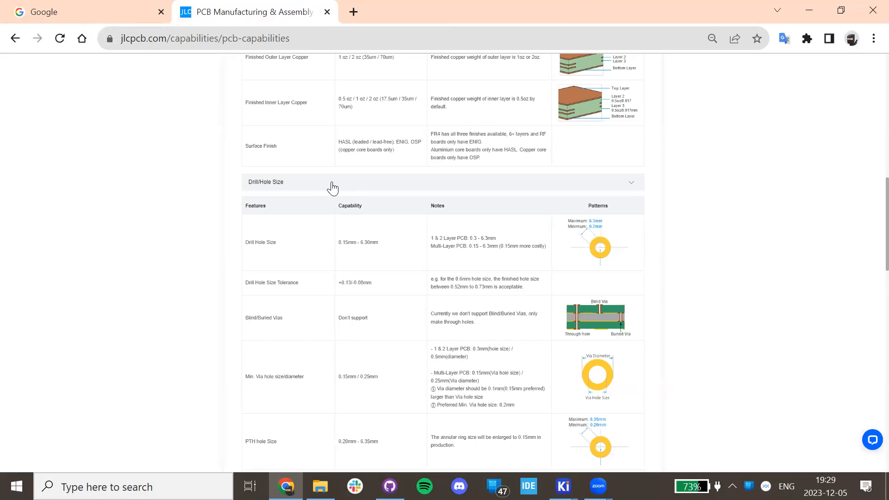
scroll(437, 249, "up", 8)
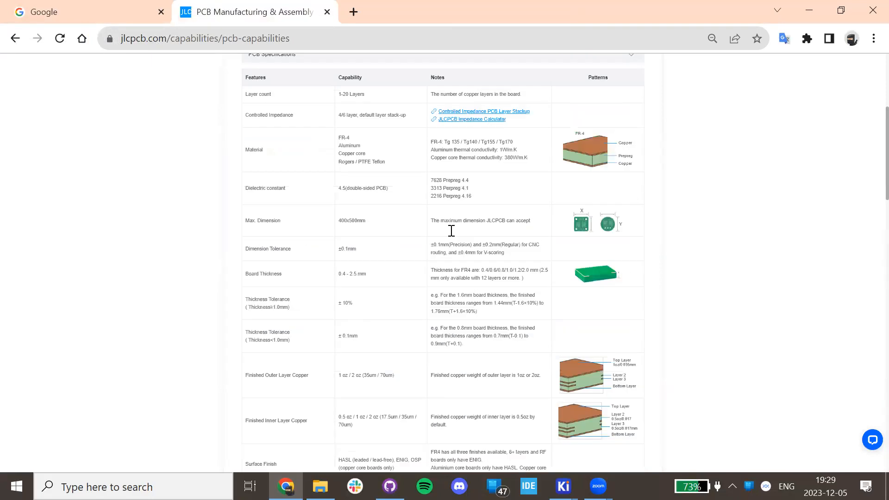
mouse_move(563, 487)
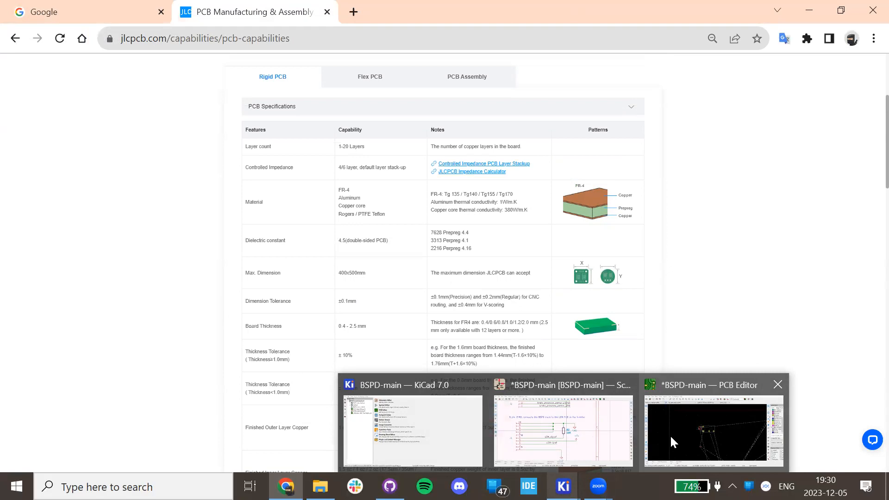
scroll(402, 238, "down", 10)
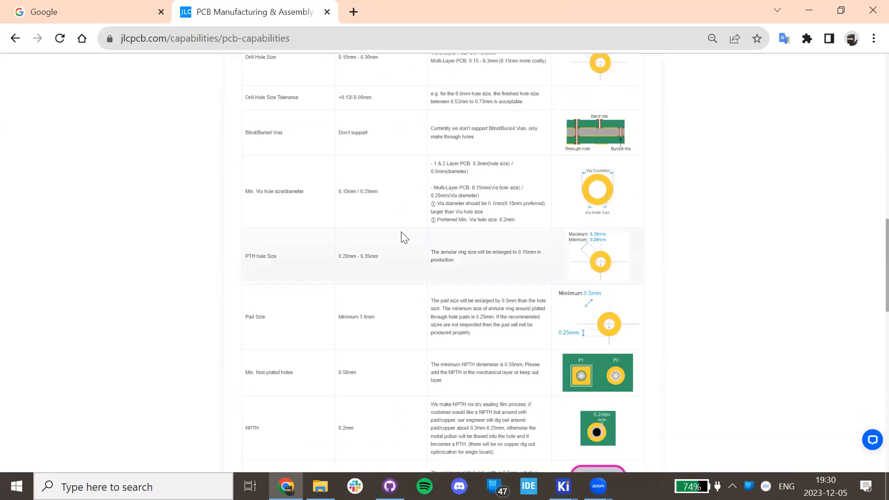
scroll(398, 237, "down", 12)
scroll(393, 256, "up", 8)
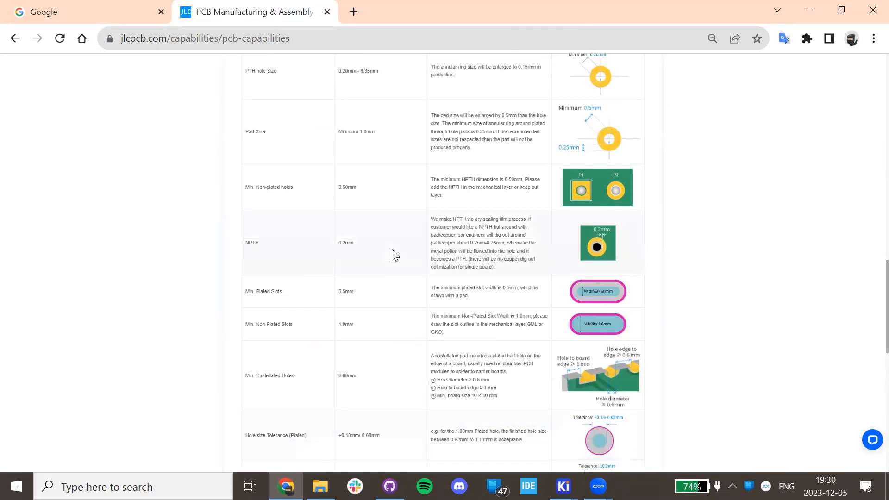
scroll(541, 266, "up", 8)
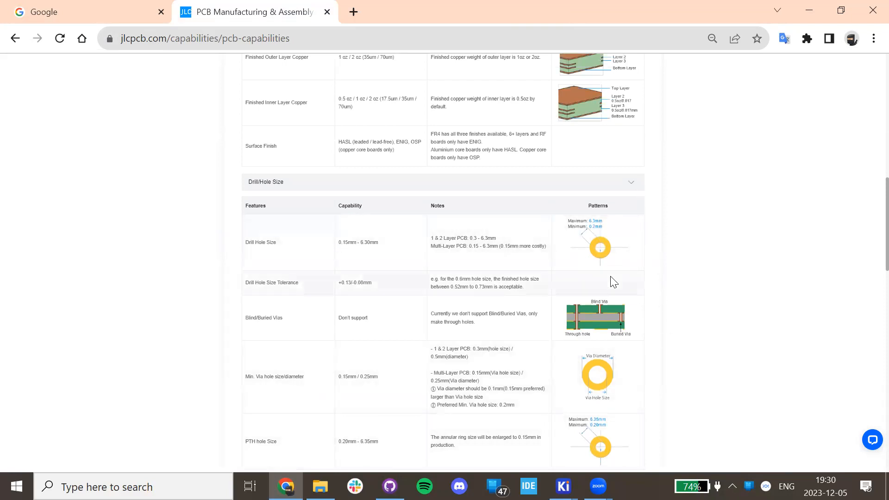
left_click(563, 486)
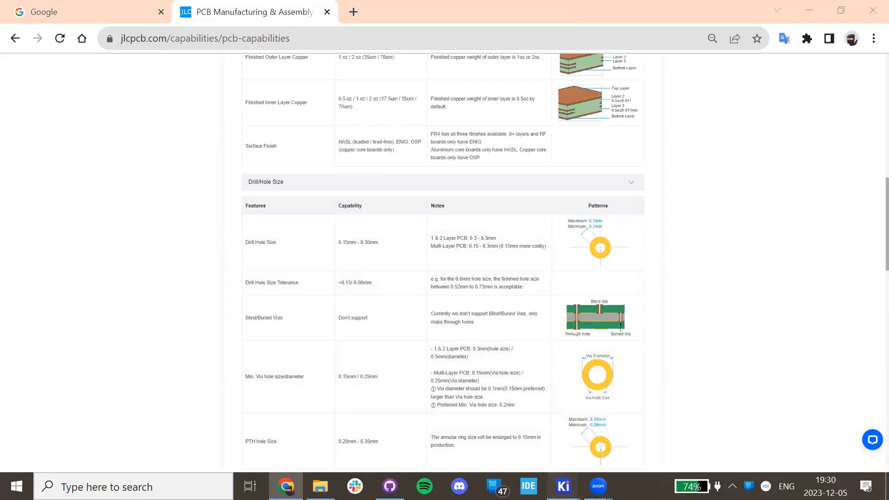
In the PCB Editor's Board Setup Physical Stackup, keep the board at 2 copper layers.
left_click(646, 417)
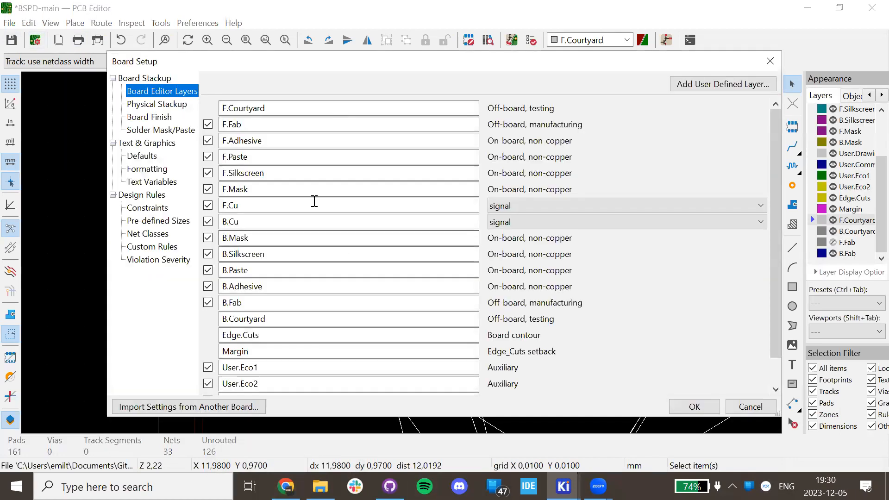
left_click(157, 103)
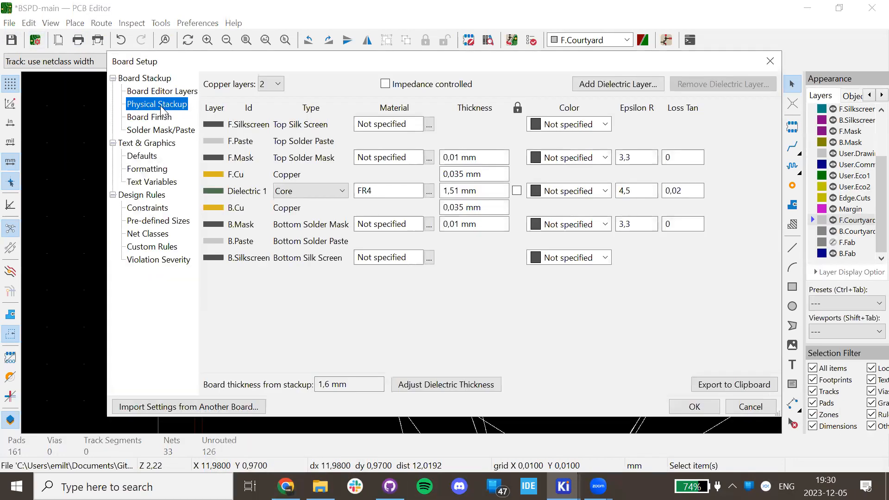
left_click(271, 83)
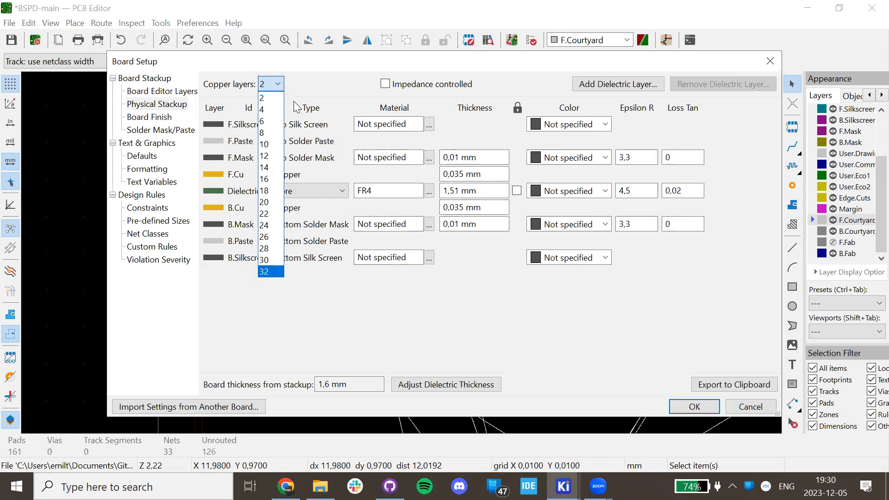
left_click(266, 98)
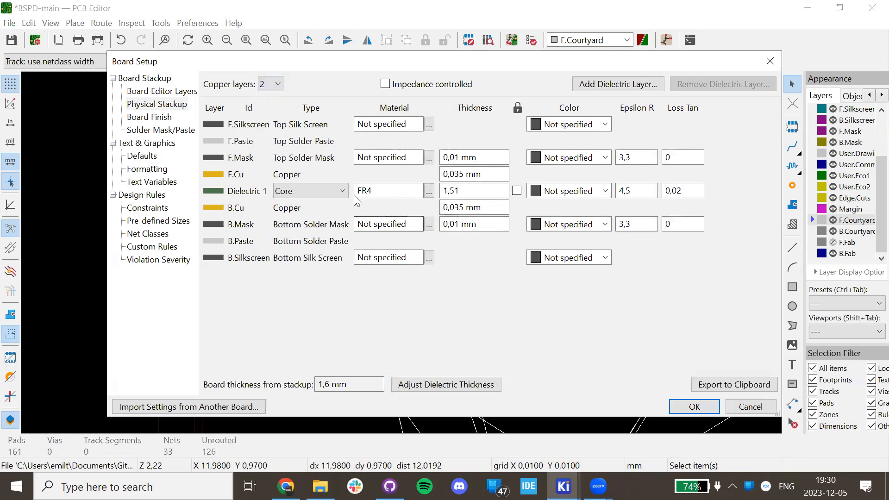
Select the F.Cu copper thickness value 0,035 to inspect it.
double_click(466, 174)
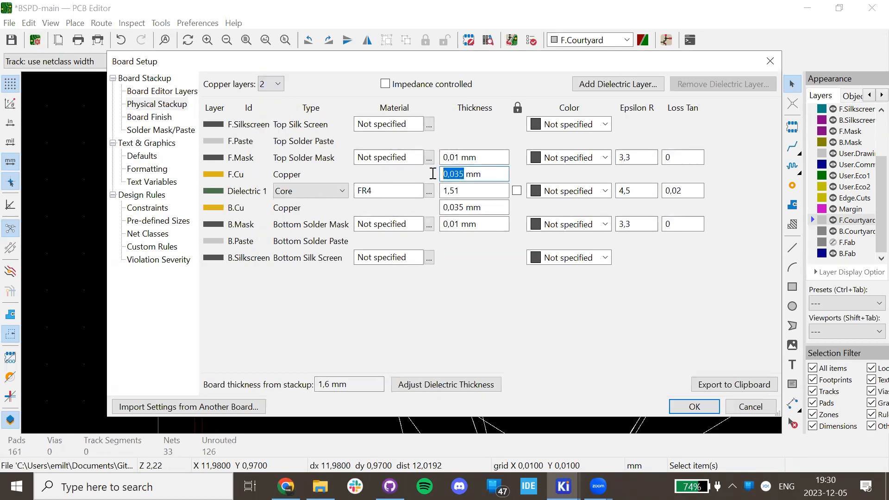
left_click(463, 176)
left_click_drag(466, 173, 440, 172)
left_click(463, 174)
double_click(464, 174)
Step through the Board Setup pages to Design Rules > Constraints with 0,127 mm clearance and 0,3 mm minimum hole.
left_click(147, 118)
left_click(151, 130)
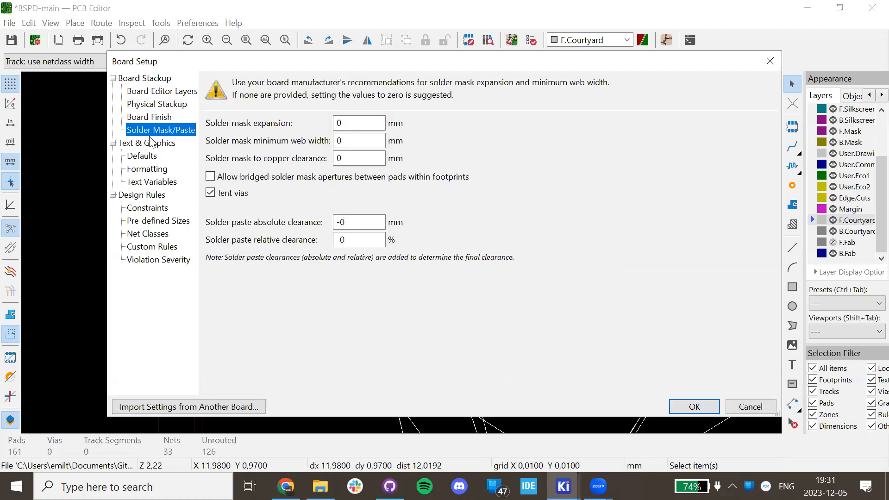
left_click(149, 169)
left_click(151, 181)
left_click(153, 208)
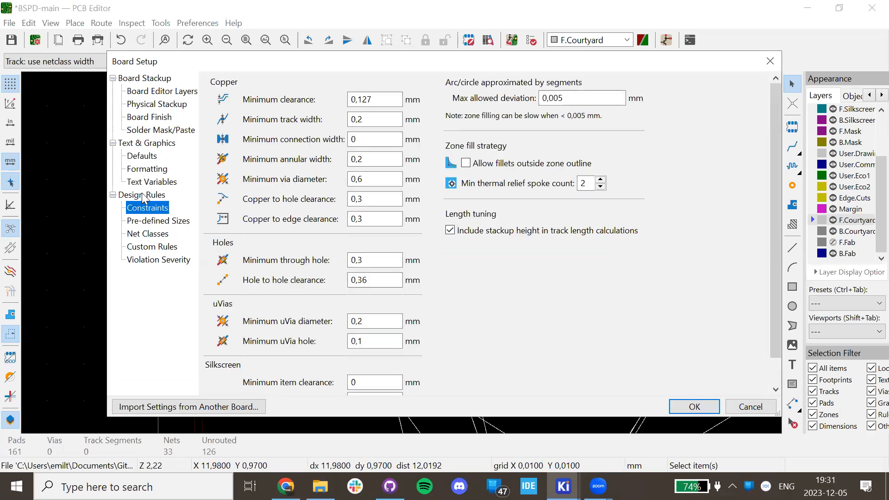
left_click(161, 197)
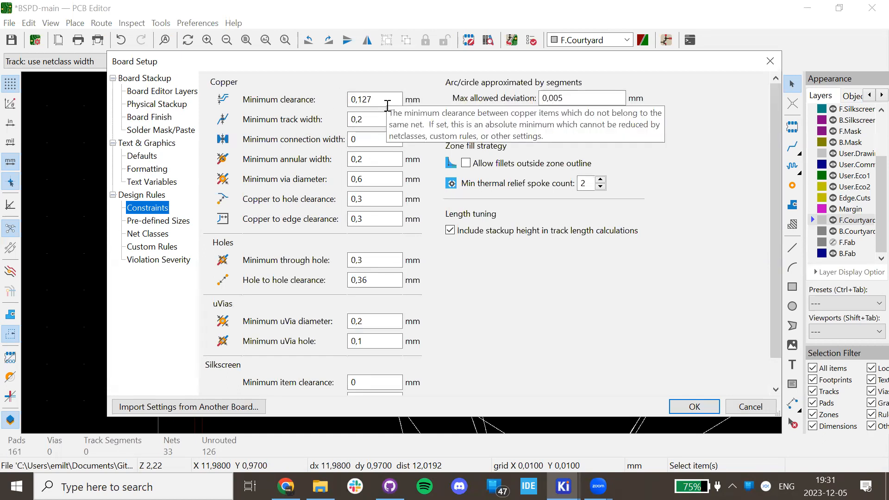
Compare the constraints against the JLCPCB capabilities page, then return to KiCad's Board Setup.
left_click(286, 486)
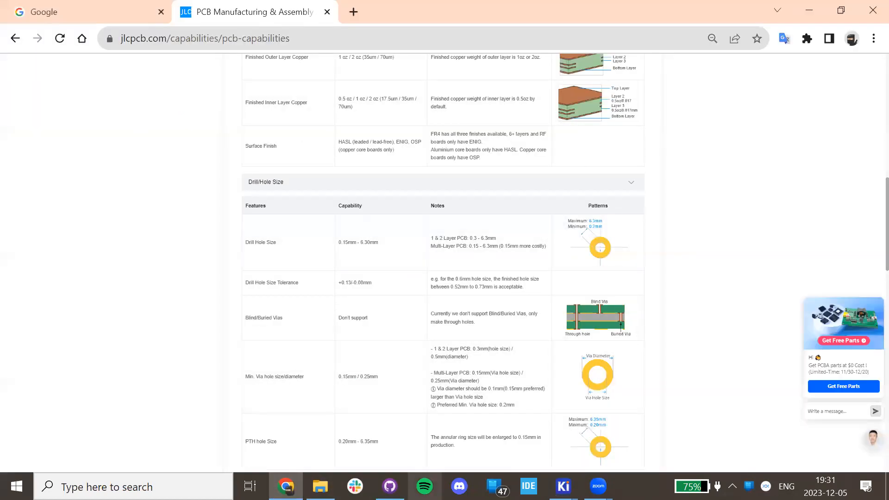
mouse_move(563, 486)
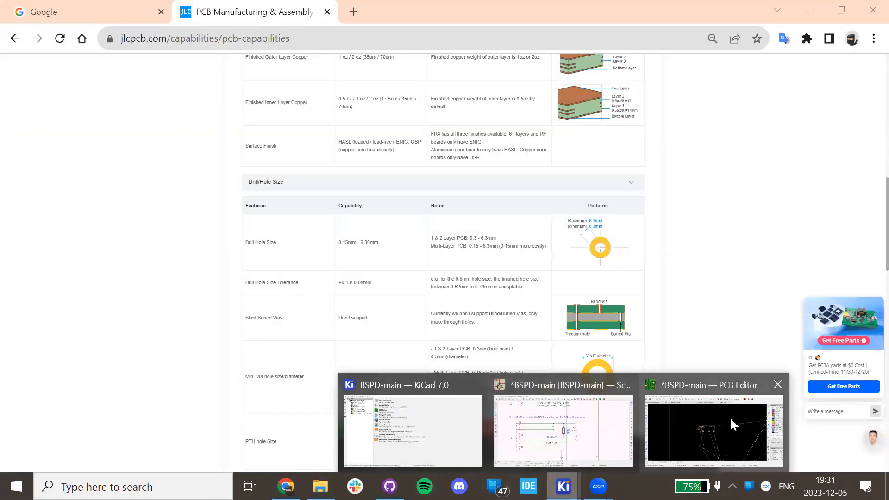
left_click(706, 413)
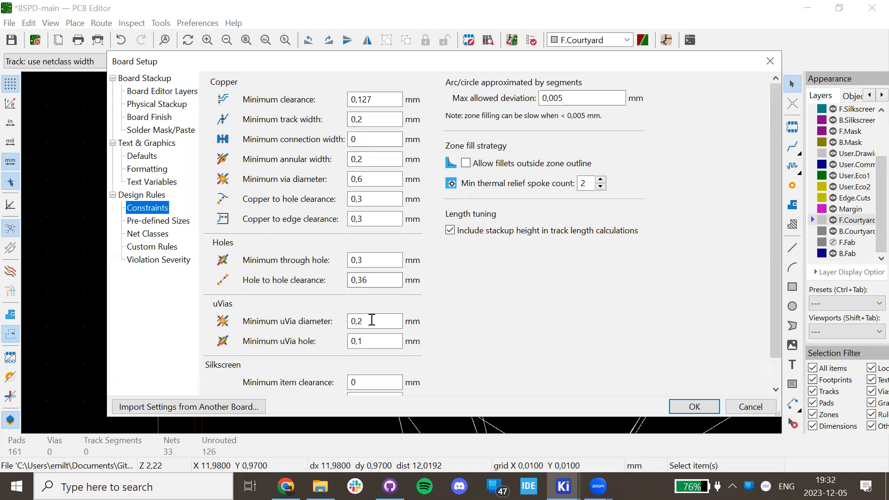
left_click(564, 486)
Run ERC on the BSPD-main schematic (0 errors, 10 warnings) and hide errors from the list.
left_click(550, 453)
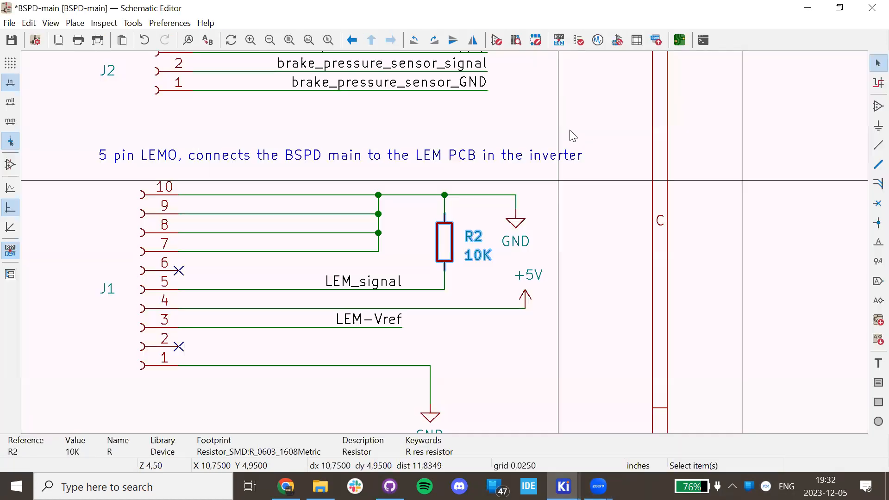
left_click(579, 41)
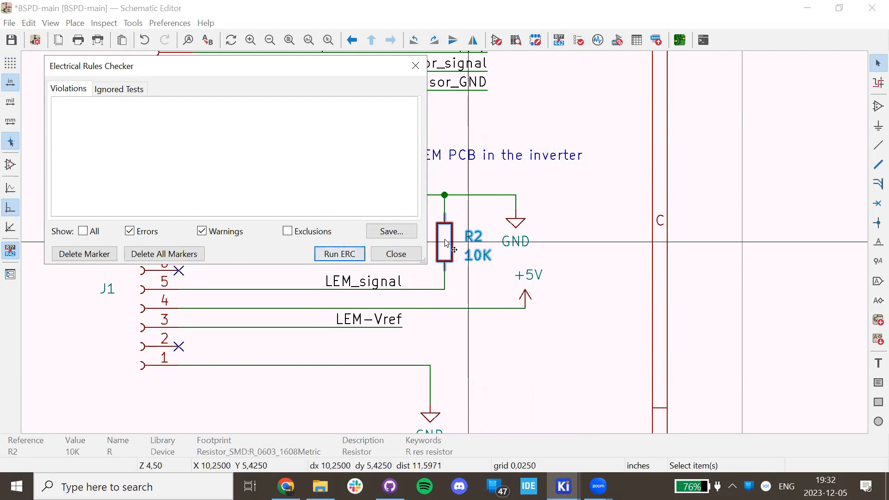
left_click(335, 254)
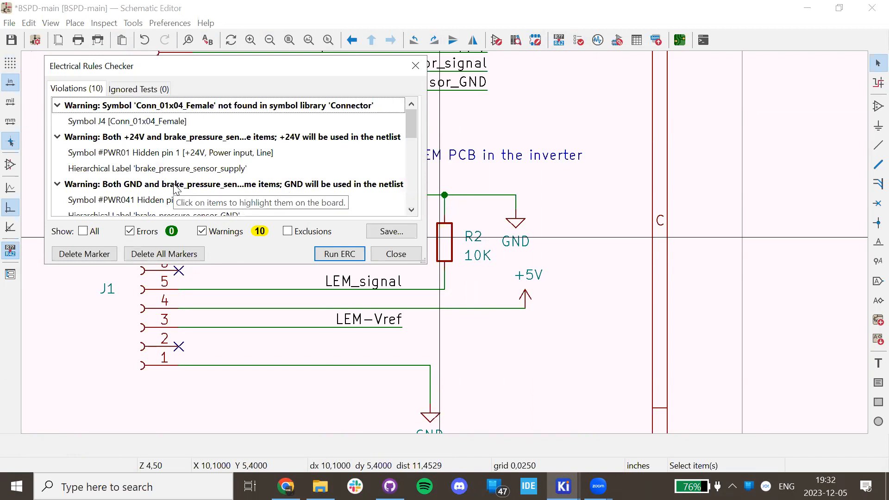
left_click(130, 232)
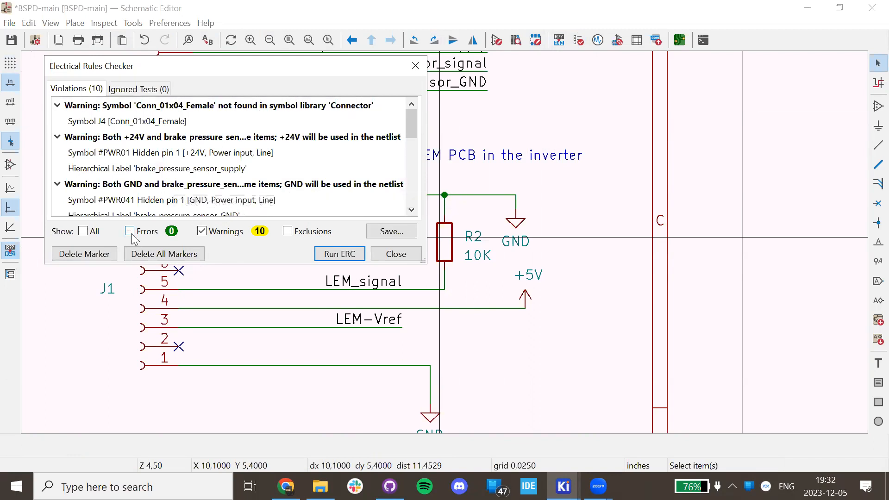
Locate the +5V/VCC conflict, missing FB1 and +24V label warnings, then close the checker.
scroll(208, 177, "down", 5)
left_click(277, 168)
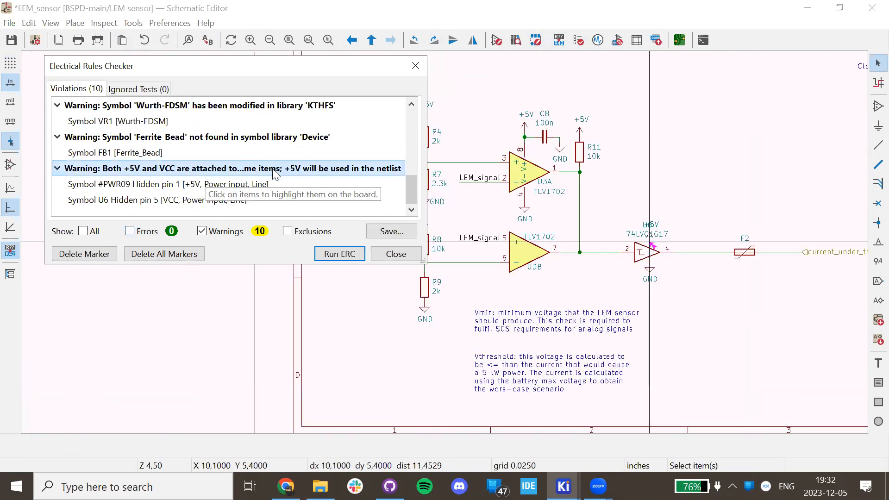
left_click(260, 137)
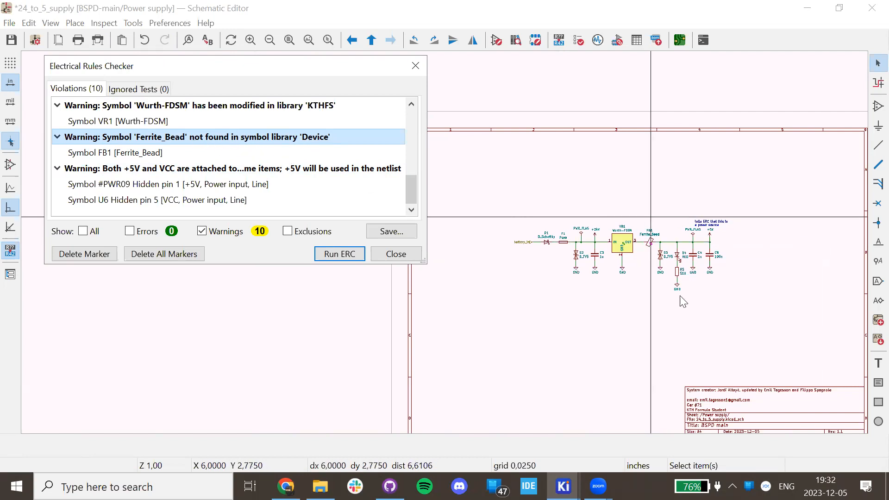
scroll(217, 157, "up", 10)
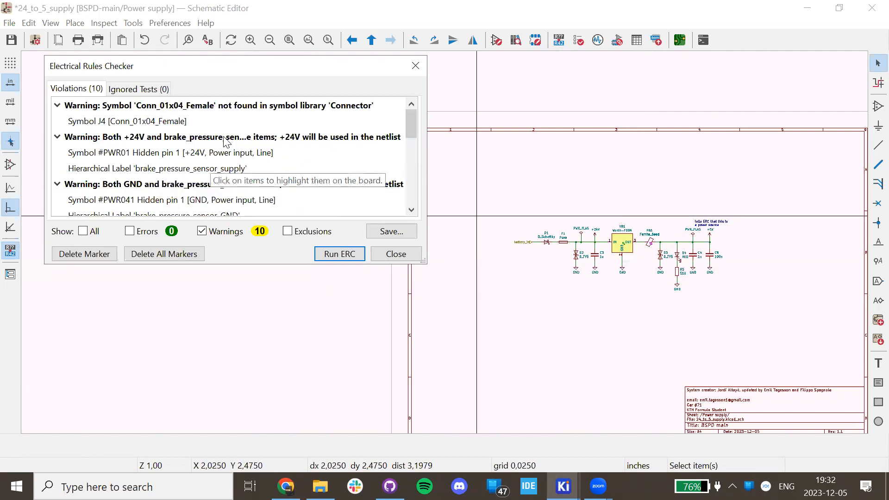
left_click(266, 138)
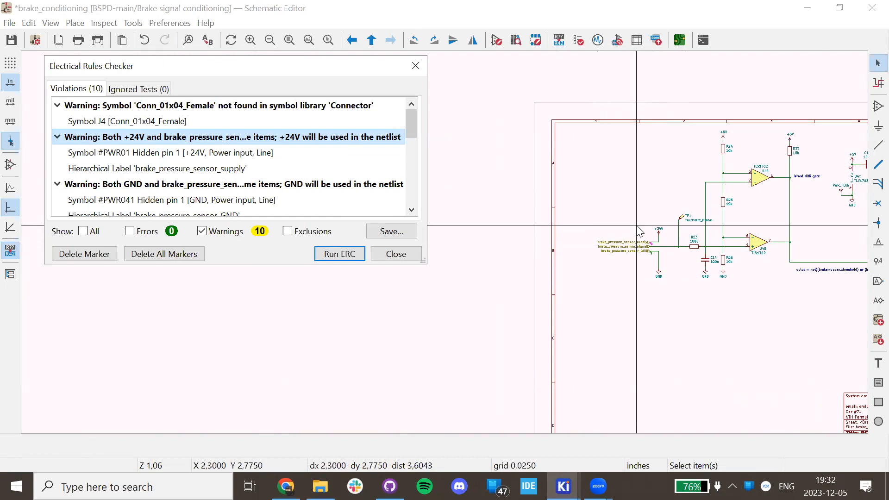
scroll(222, 128, "down", 4)
scroll(222, 128, "down", 2)
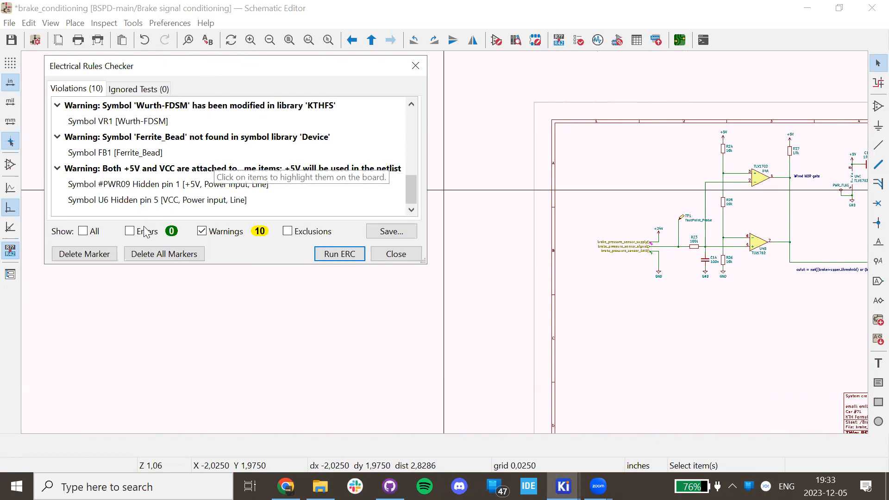
left_click(415, 66)
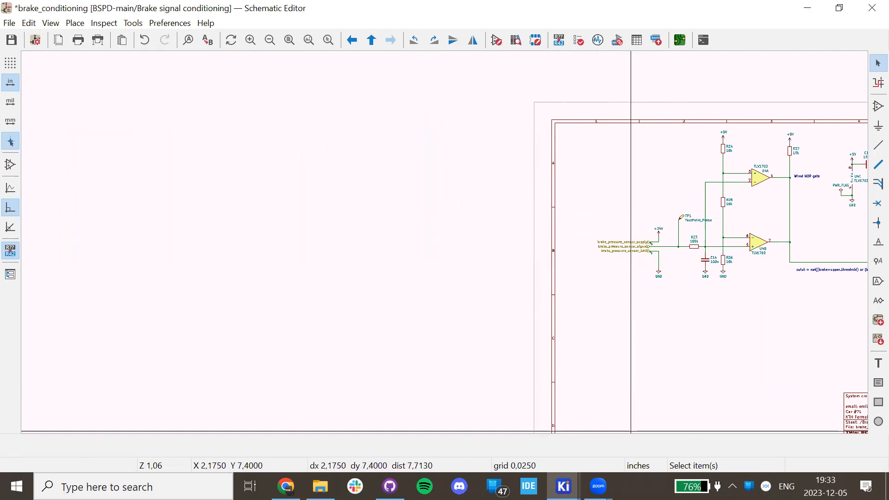
left_click(564, 486)
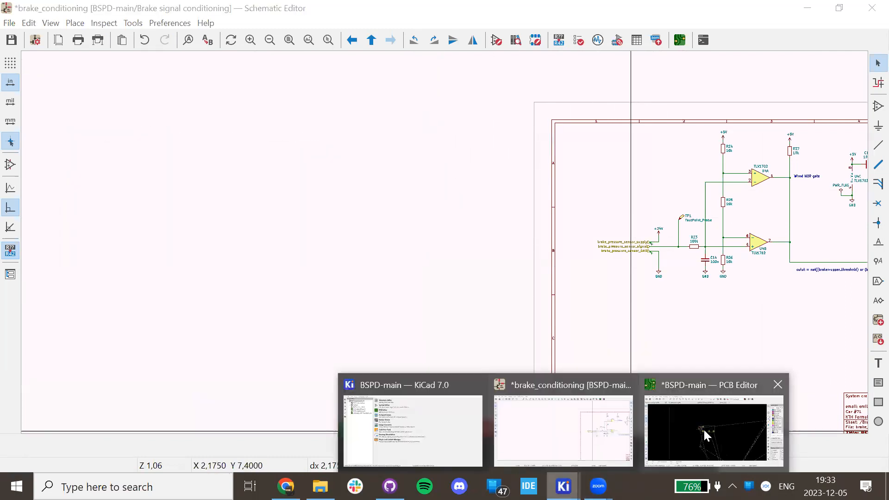
Compare the Constraints page against JLCPCB's Drill/Hole Size via and PTH hole limits.
left_click(704, 430)
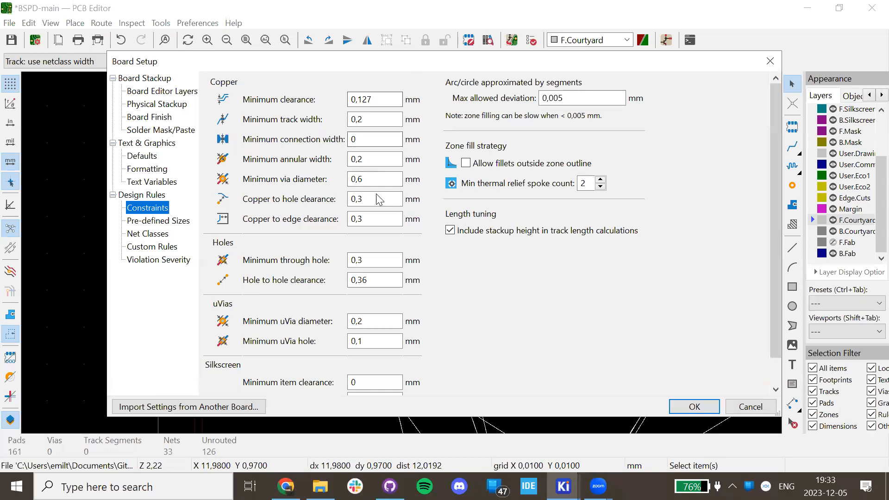
left_click(286, 486)
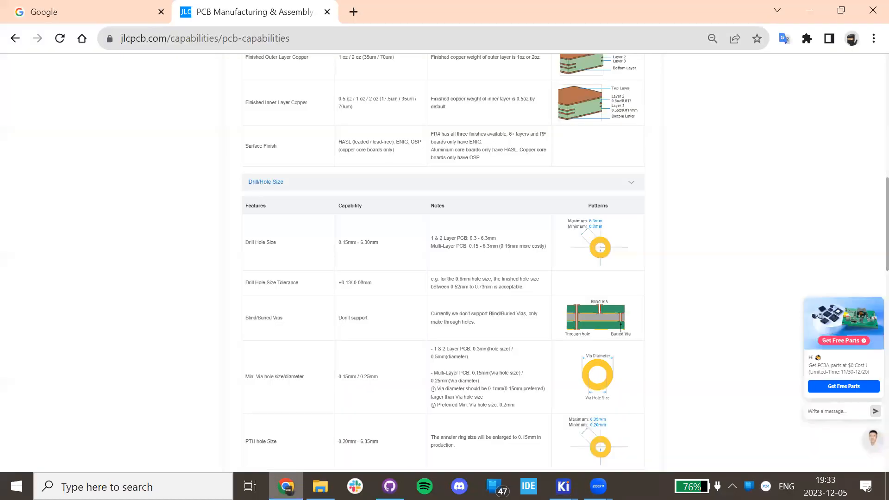
scroll(449, 178, "up", 4, "ctrl")
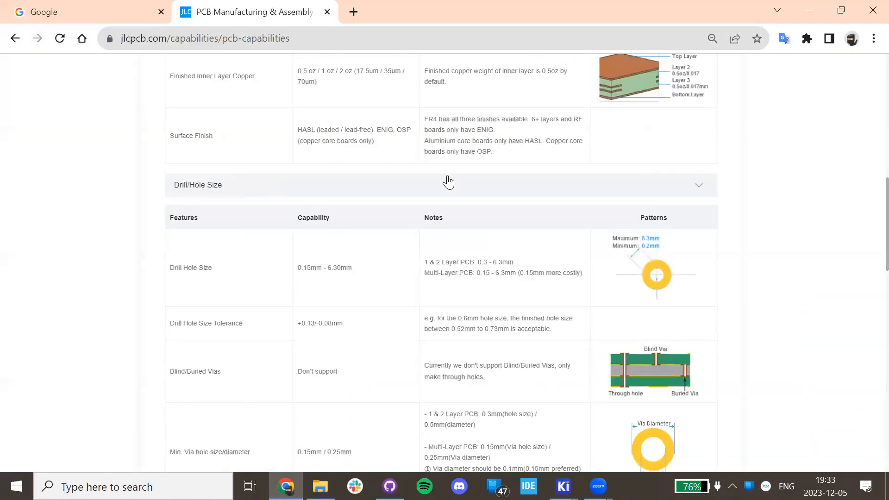
scroll(448, 182, "down", 4, "ctrl")
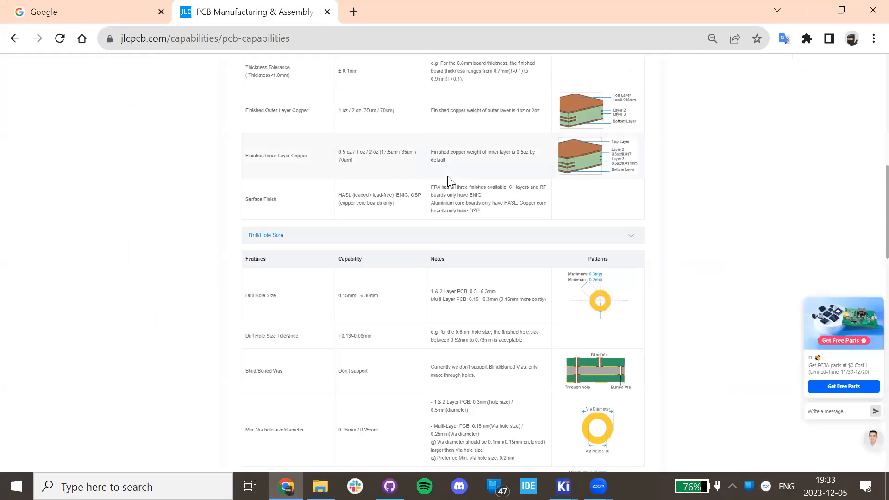
scroll(448, 176, "up", 2, "ctrl")
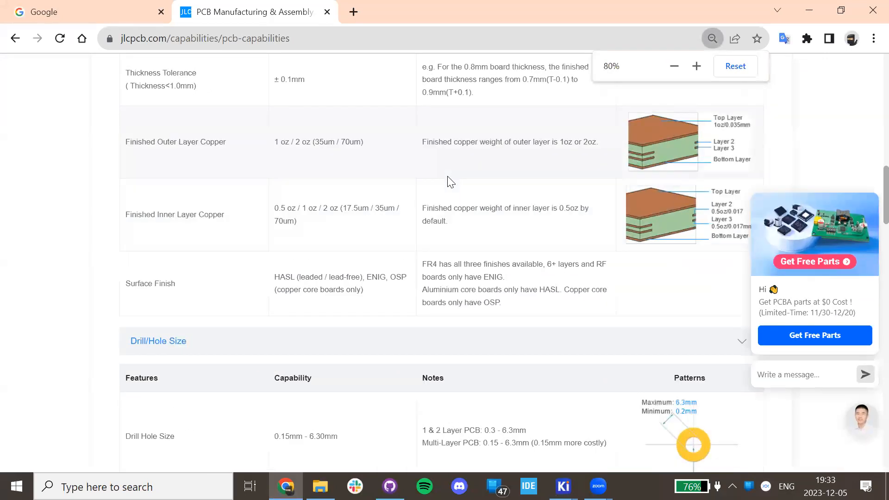
scroll(439, 181, "down", 10)
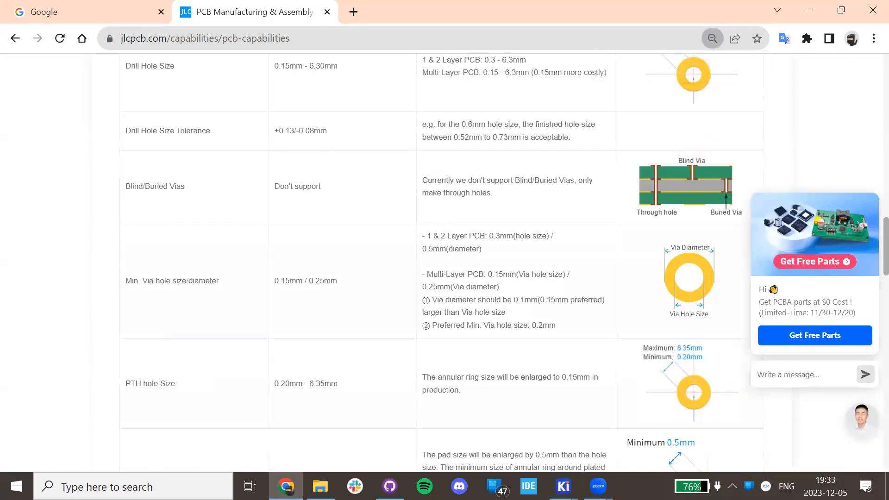
Inspect the 0,127 mm Minimum clearance in Board Setup, then return to the JLCPCB page.
left_click(563, 486)
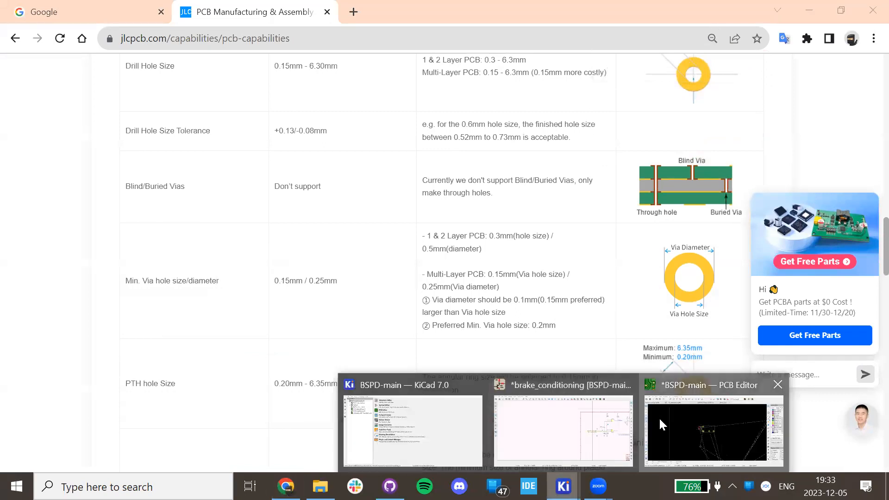
left_click(659, 417)
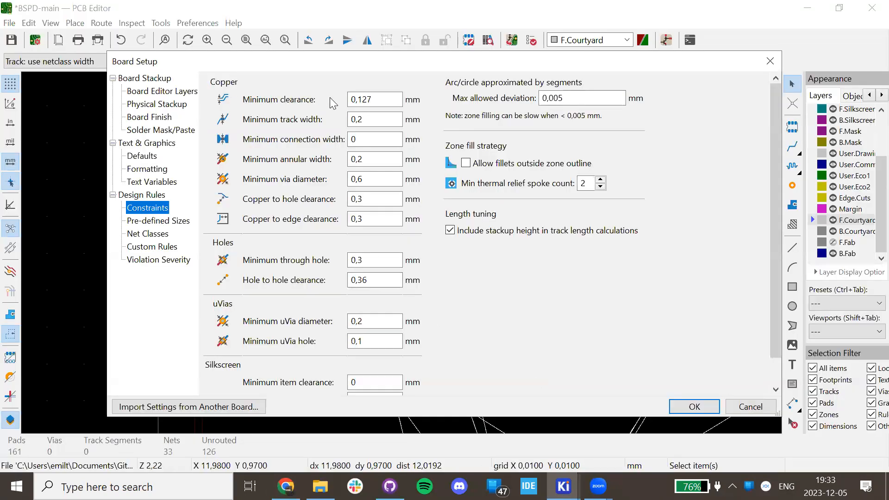
left_click(374, 101)
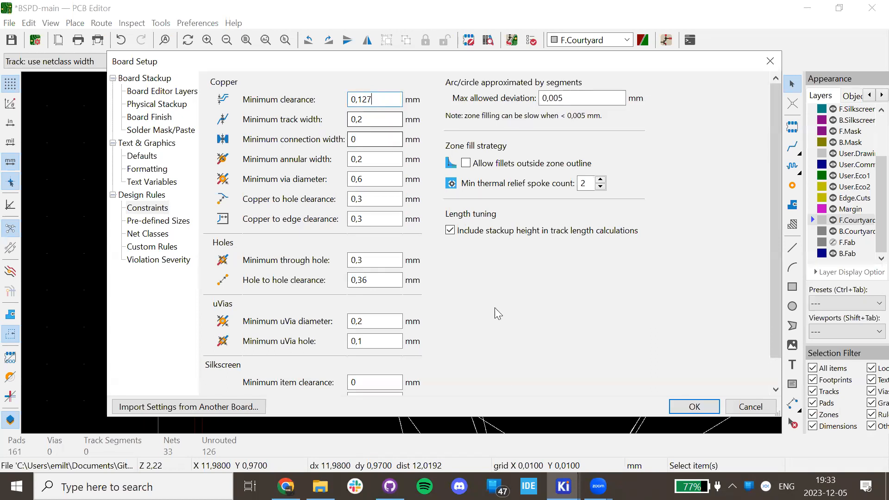
left_click(286, 486)
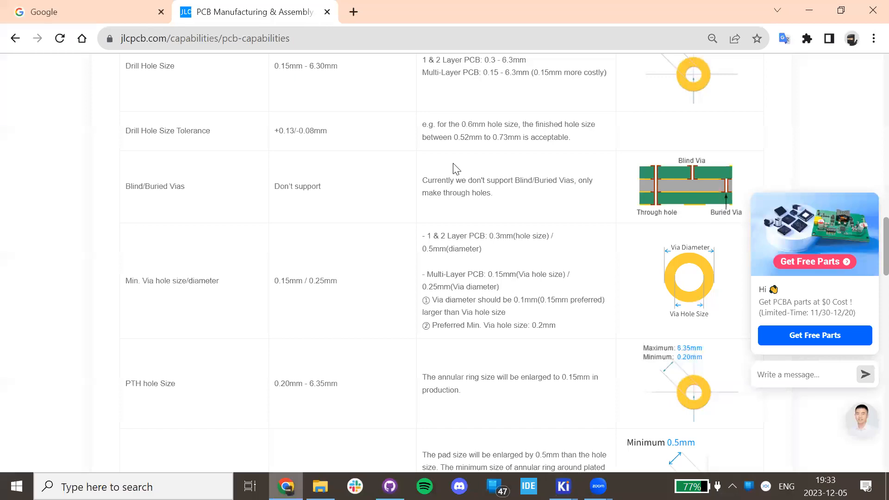
scroll(444, 158, "down", 2)
scroll(445, 158, "down", 10)
scroll(445, 158, "up", 7)
scroll(444, 155, "up", 3)
scroll(445, 153, "down", 15)
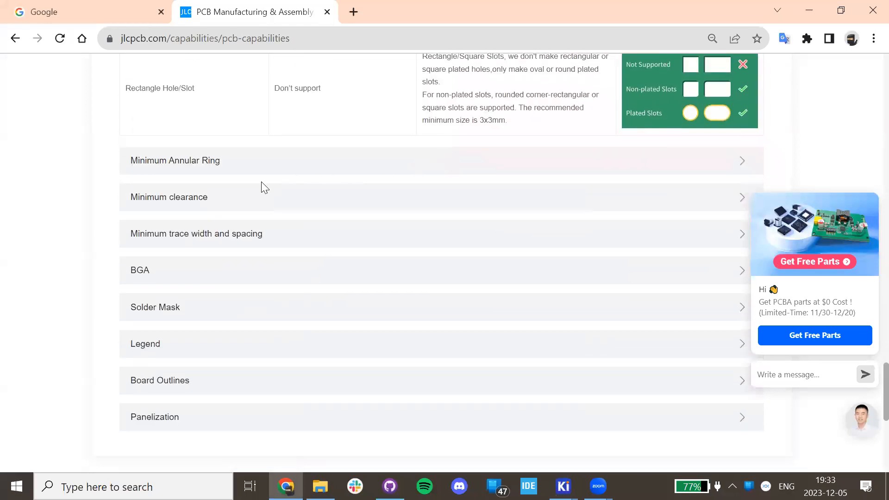
left_click(199, 196)
scroll(351, 185, "down", 4)
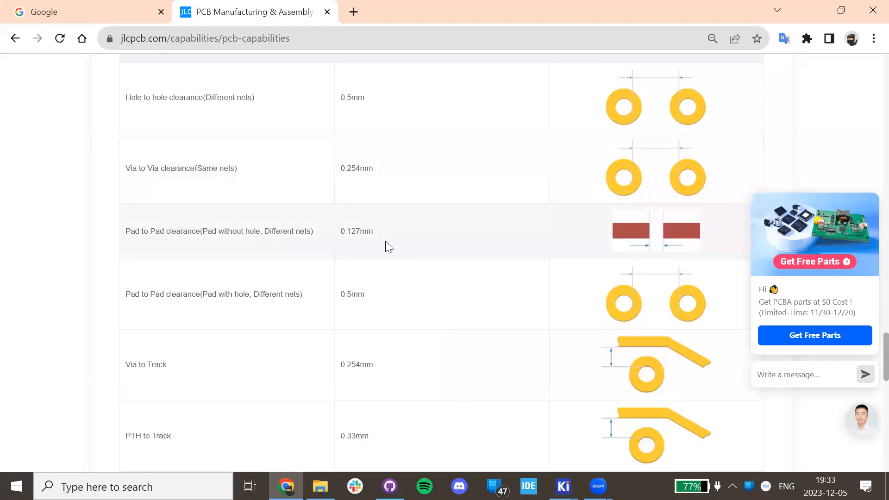
left_click_drag(341, 231, 360, 231)
scroll(510, 222, "up", 8)
scroll(371, 180, "down", 4)
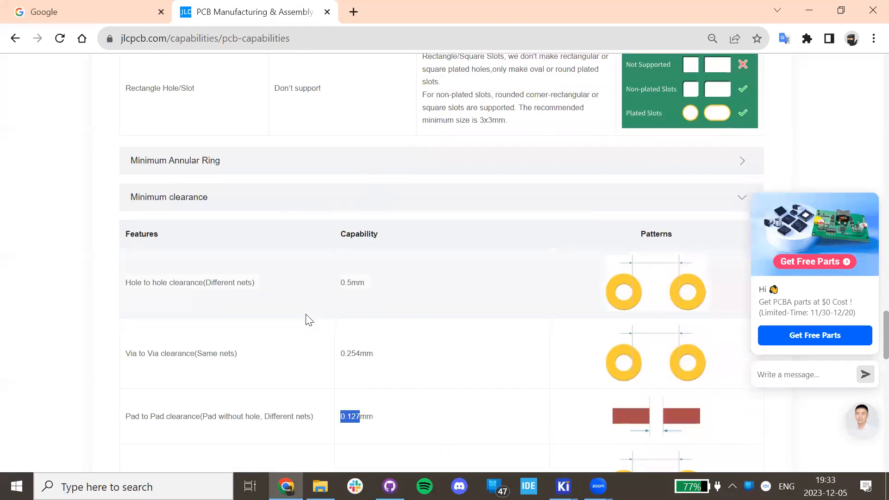
scroll(329, 313, "down", 10)
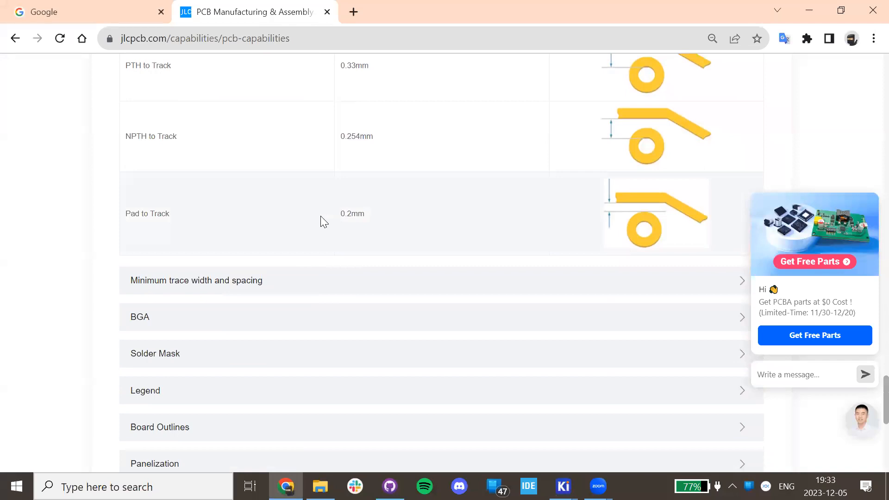
scroll(351, 219, "up", 4)
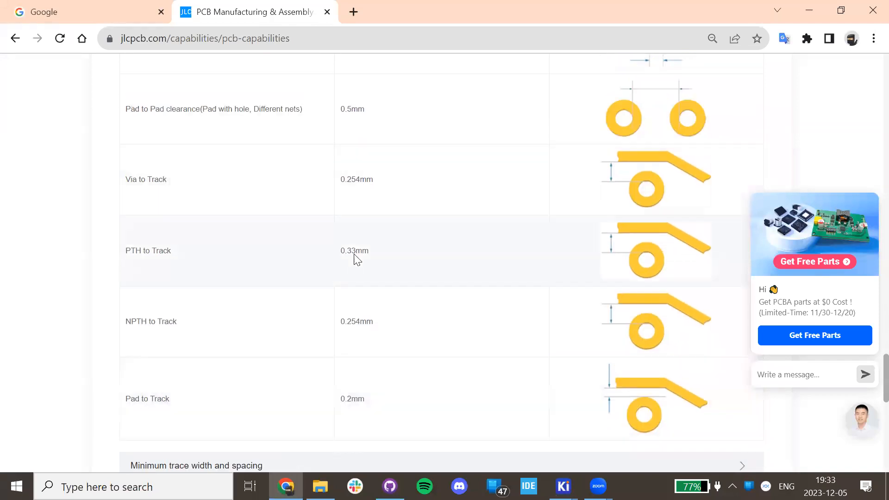
scroll(354, 256, "up", 4)
scroll(361, 250, "up", 4)
scroll(339, 293, "down", 8)
scroll(353, 120, "up", 8)
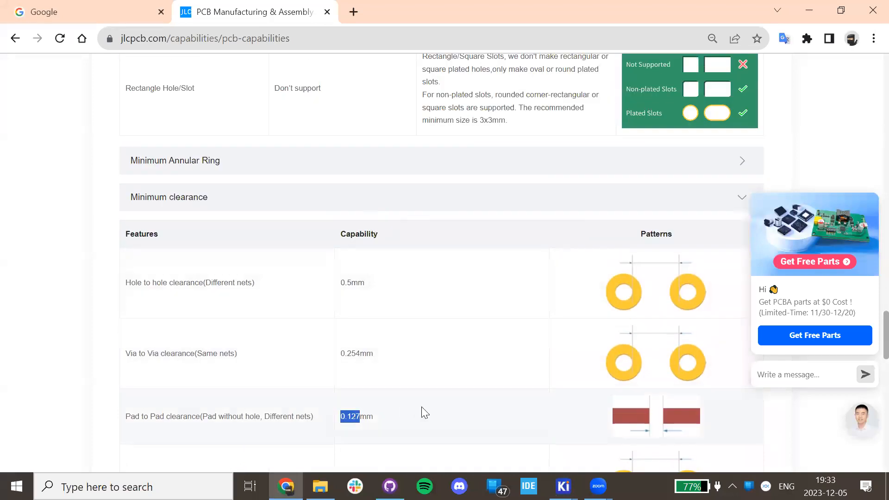
left_click(564, 486)
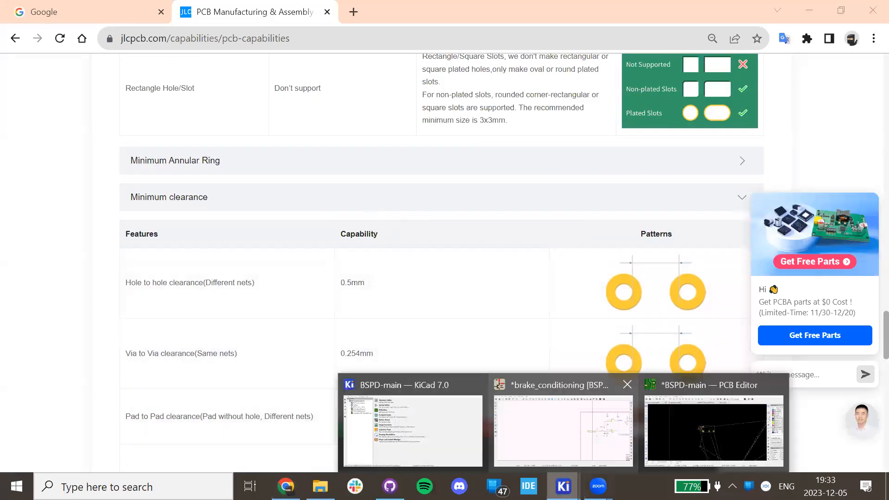
left_click(699, 423)
double_click(378, 99)
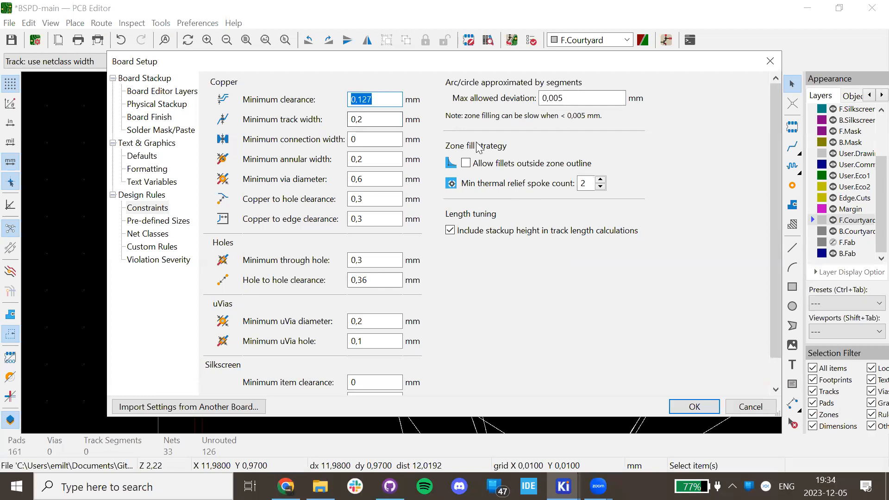
left_click(394, 120)
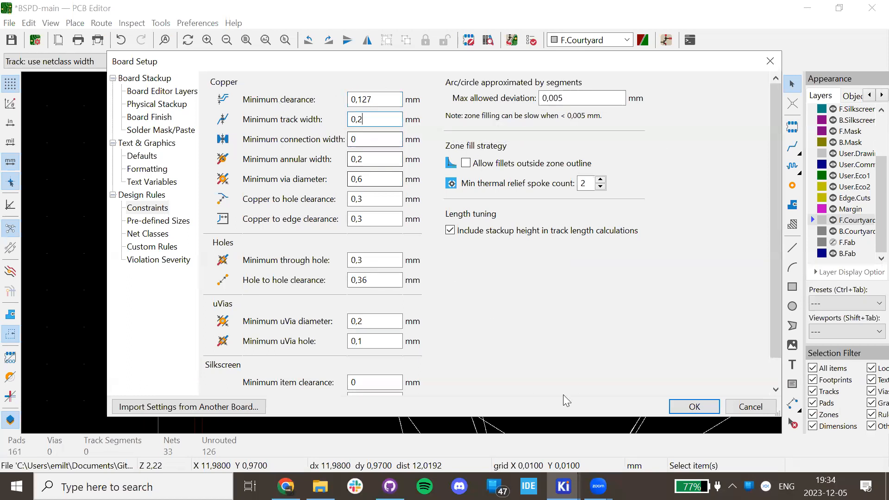
left_click(286, 486)
Expand JLCPCB's Minimum trace width and spacing table: 5mil (0.127mm) for 1-2 layers.
scroll(278, 182, "up", 15)
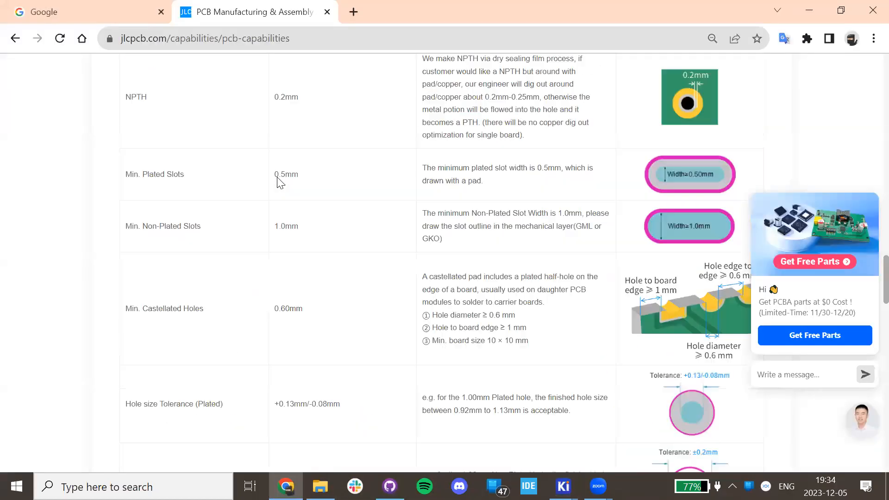
scroll(278, 183, "up", 15)
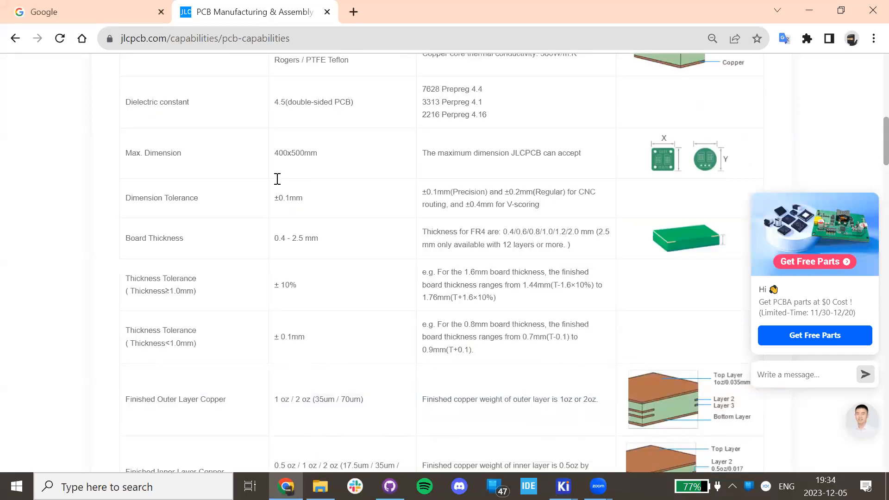
scroll(278, 183, "down", 7)
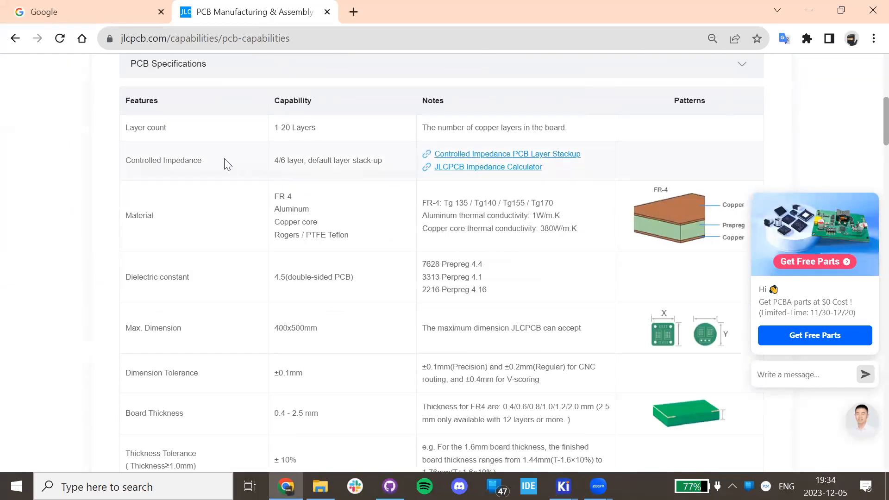
scroll(224, 165, "down", 15)
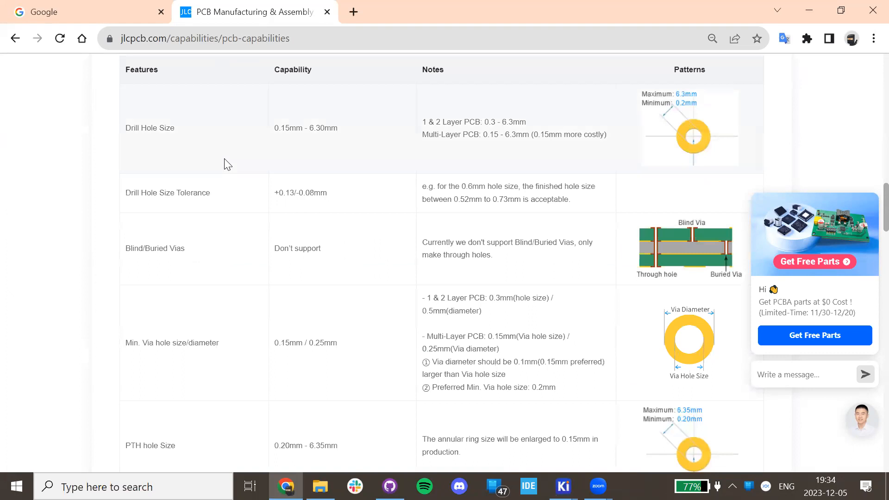
scroll(224, 165, "down", 20)
scroll(224, 164, "down", 17)
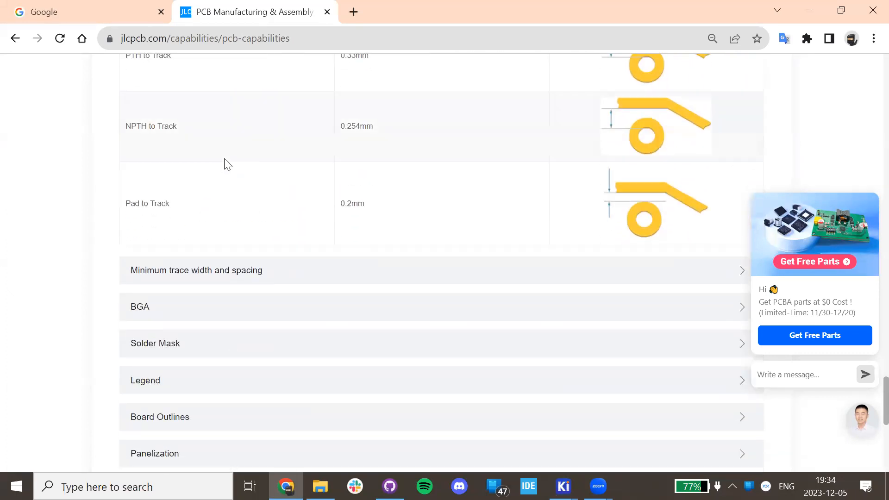
left_click(237, 270)
scroll(239, 217, "down", 4)
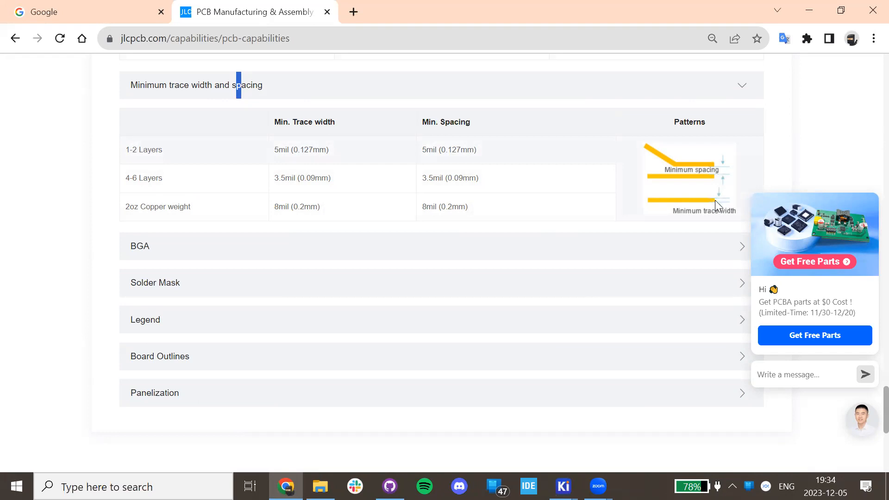
Replace the Google tab with a blank new tab and go back to the JLCPCB tab.
left_click(157, 13)
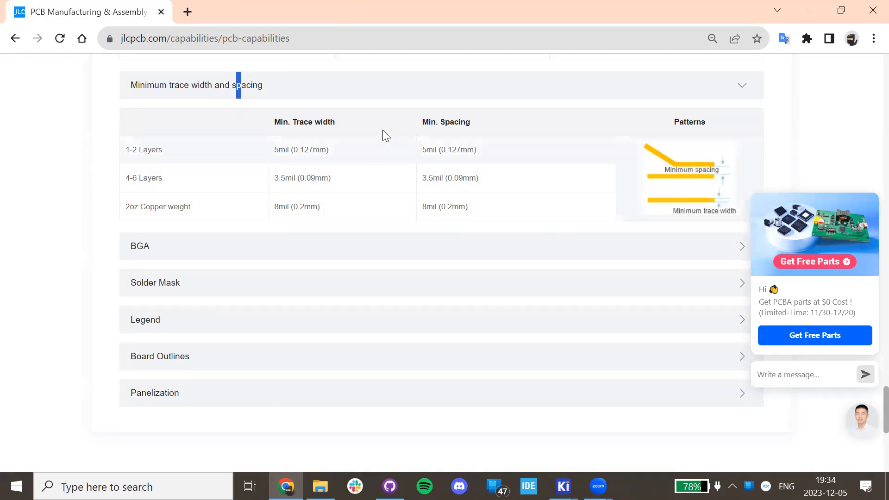
left_click(188, 12)
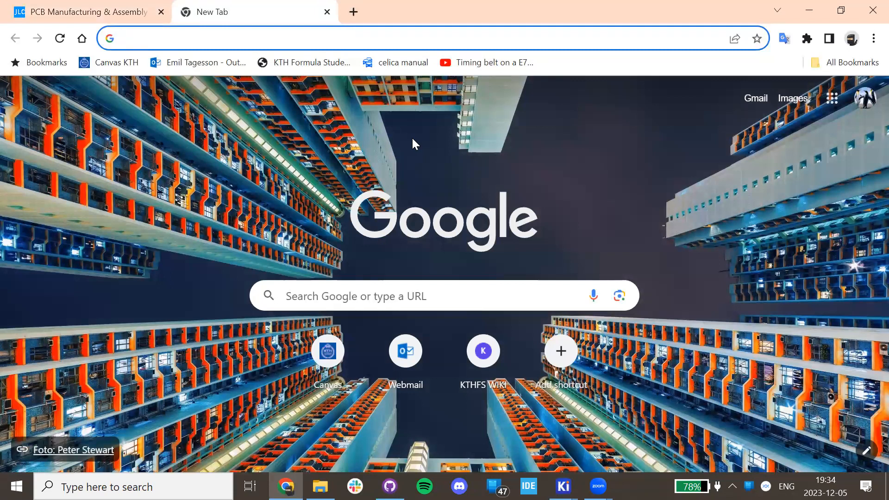
key("ctrl+shift+Tab")
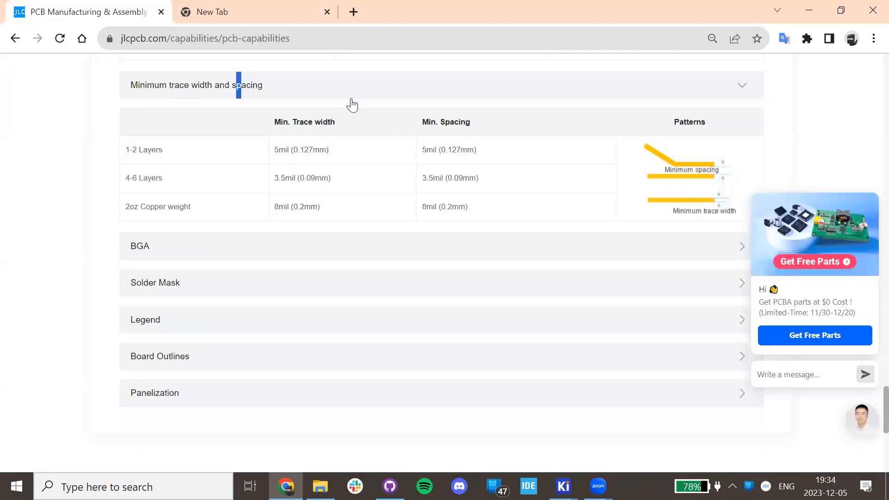
Highlight the 5mil (0.127mm) 1-2 layer trace width, then return to the PCB Editor's Board Setup.
left_click_drag(291, 145, 347, 154)
left_click(283, 149)
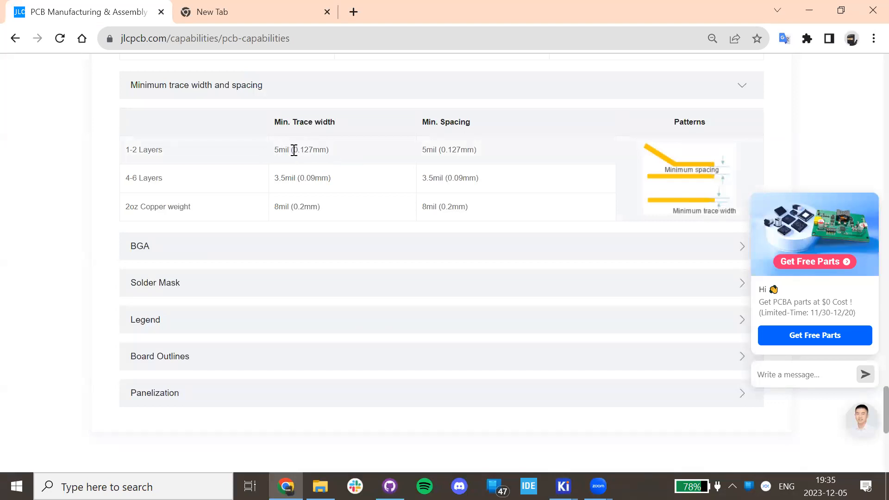
left_click_drag(276, 150, 290, 152)
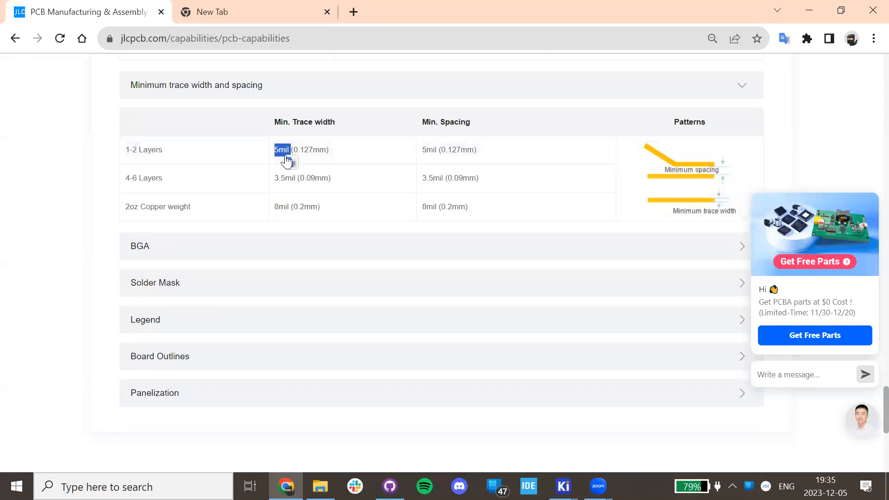
left_click(326, 150)
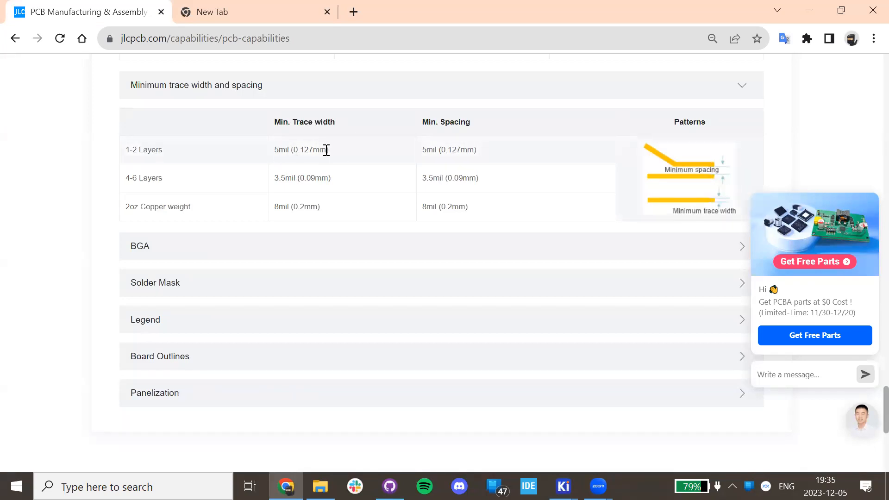
left_click_drag(326, 150, 293, 151)
left_click(564, 486)
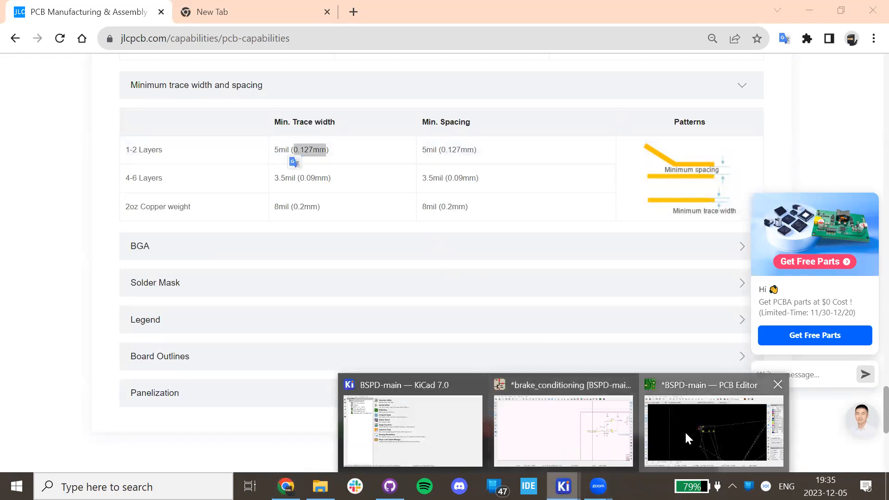
left_click(684, 430)
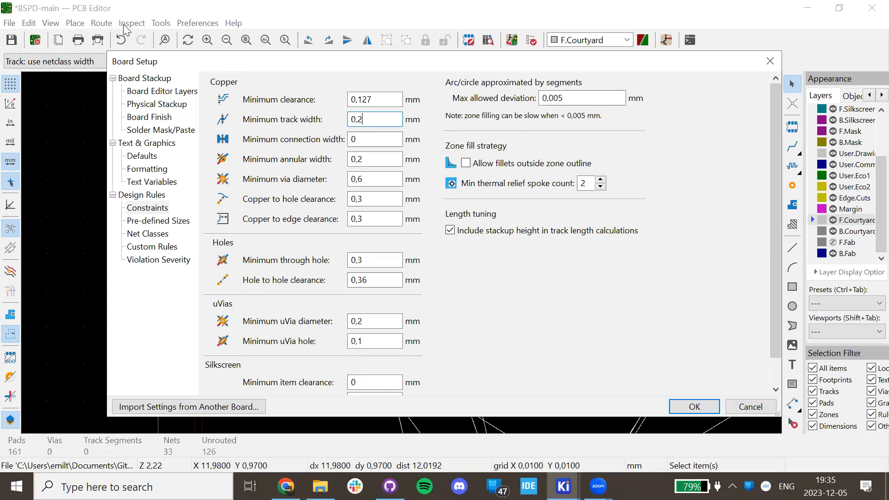
Raise Minimum clearance from 0,127 to 0,15 mm, checking the 0,2 mm track width and connection width.
double_click(356, 119)
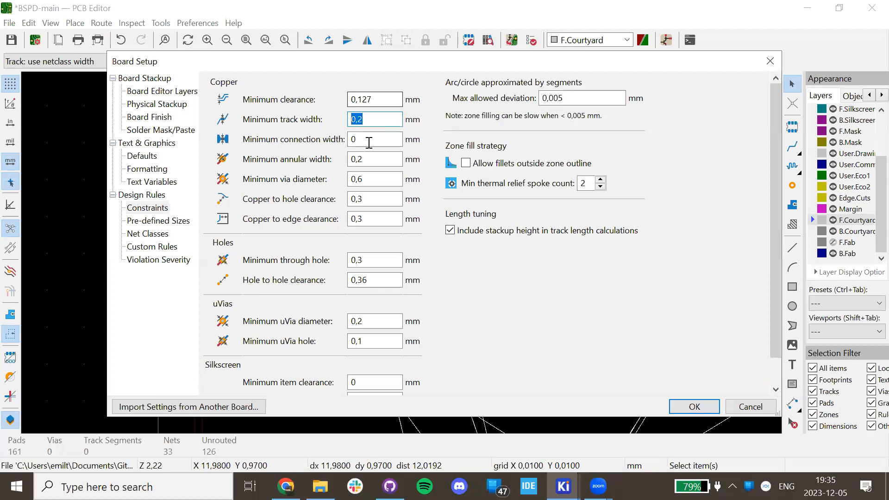
left_click(366, 119)
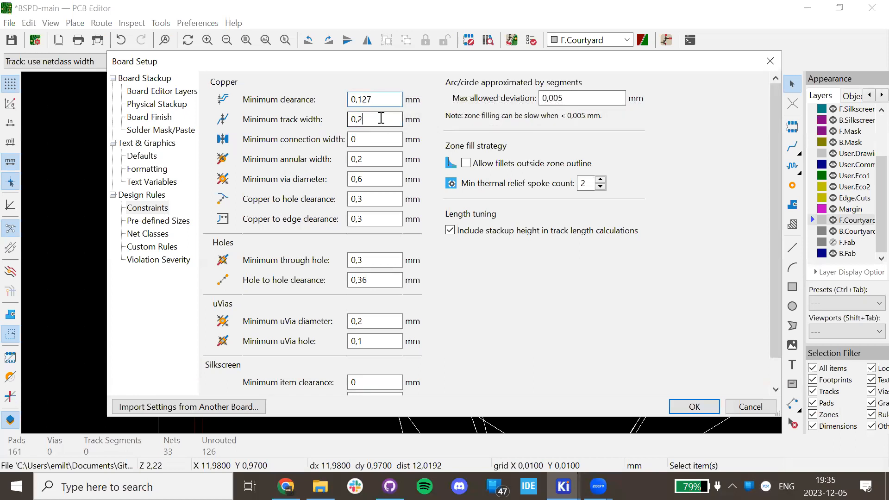
left_click(381, 98)
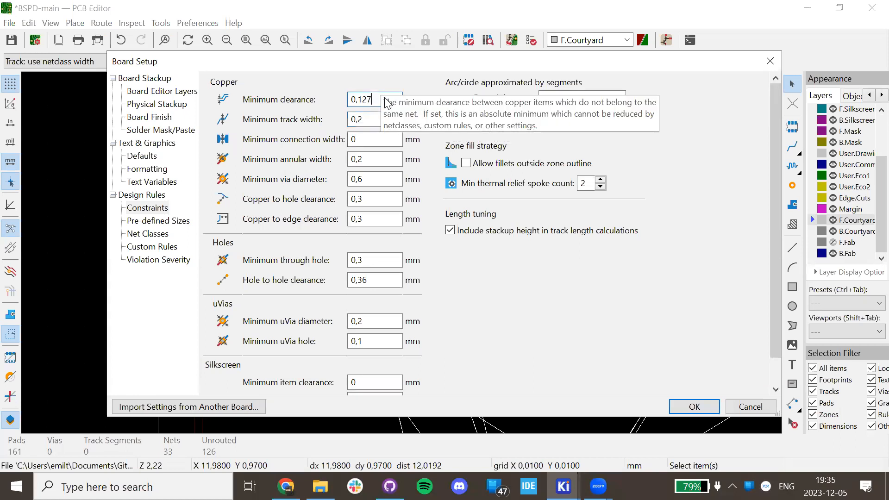
type("5")
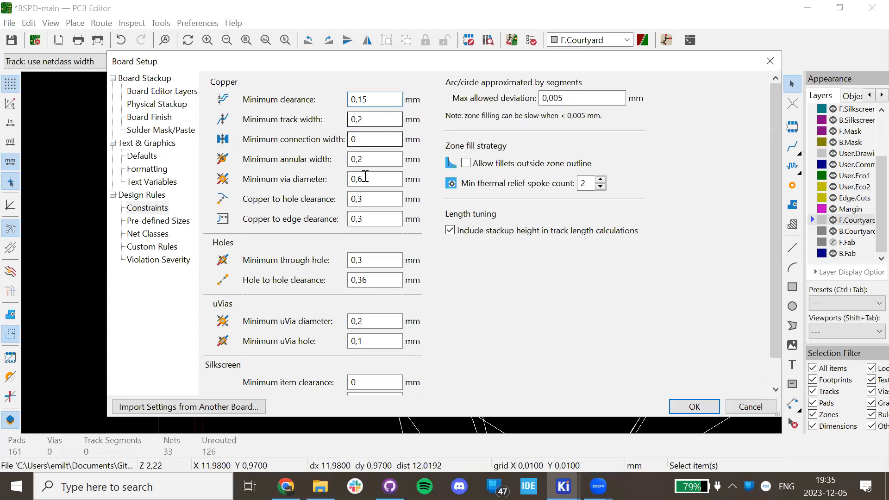
left_click(367, 159)
left_click(354, 140)
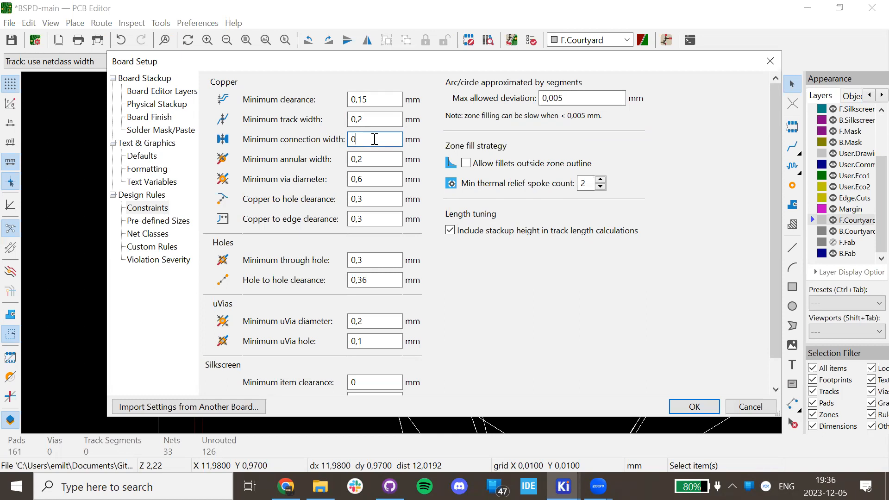
double_click(354, 139)
key("alt+Tab")
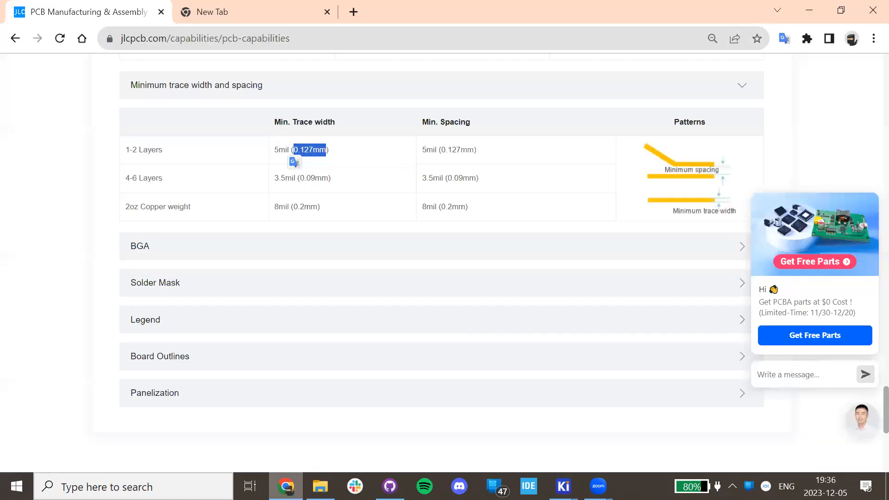
Type 'pcb' in the blank new tab, then close that tab.
left_click(259, 11)
type("pcb")
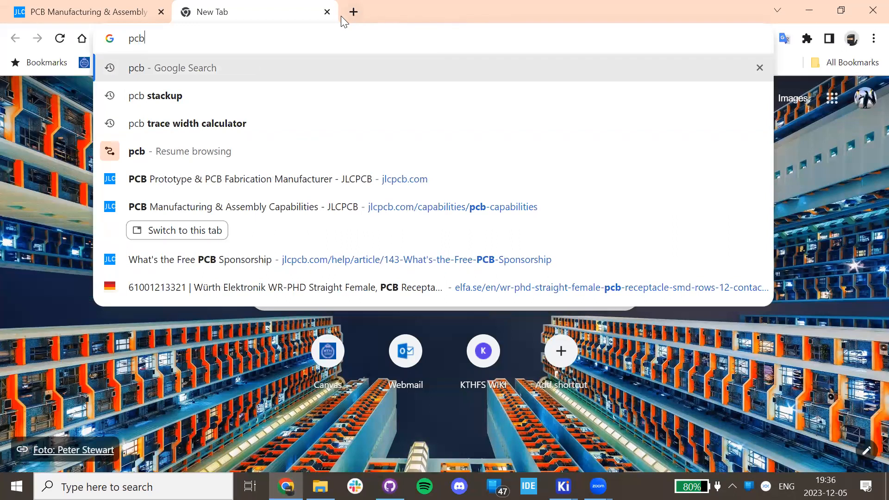
left_click(326, 12)
Scroll through JLCPCB's via, PTH hole, pad size, slot and hole tolerance limits.
scroll(377, 246, "down", 5)
scroll(378, 246, "up", 15)
scroll(378, 246, "down", 8)
scroll(378, 244, "up", 13)
scroll(378, 242, "up", 11)
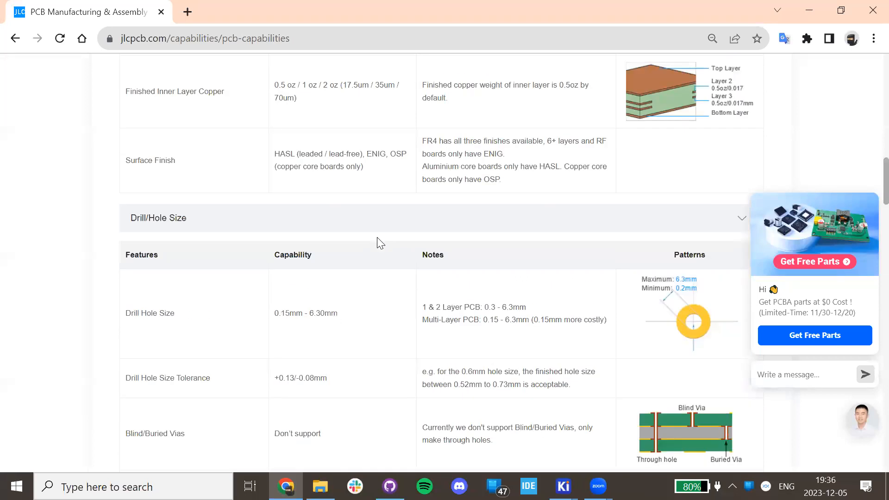
scroll(378, 242, "down", 4)
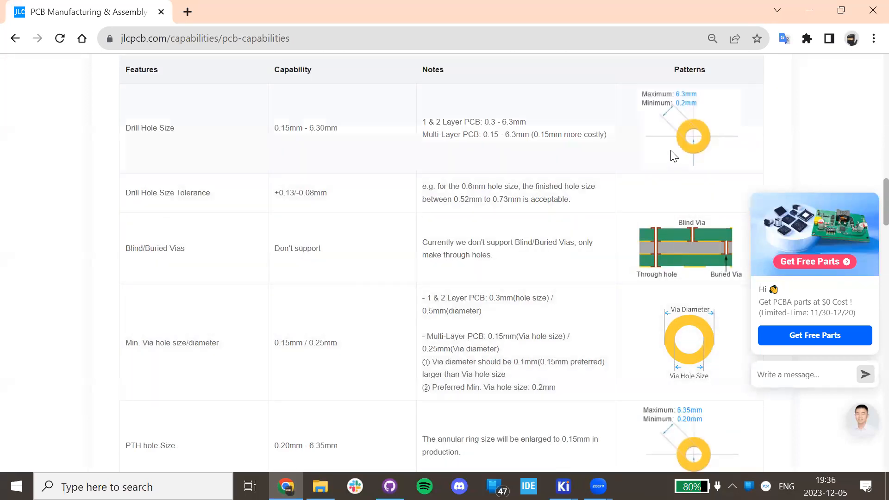
scroll(653, 230, "down", 4)
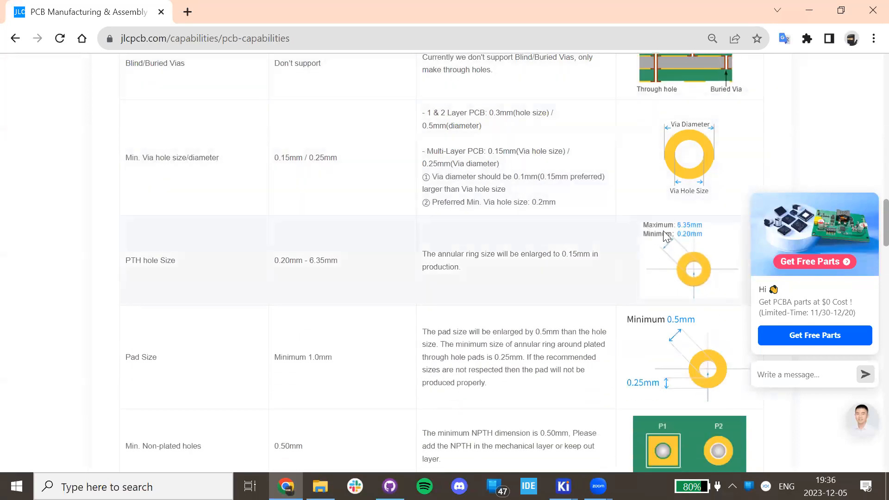
scroll(623, 205, "down", 8)
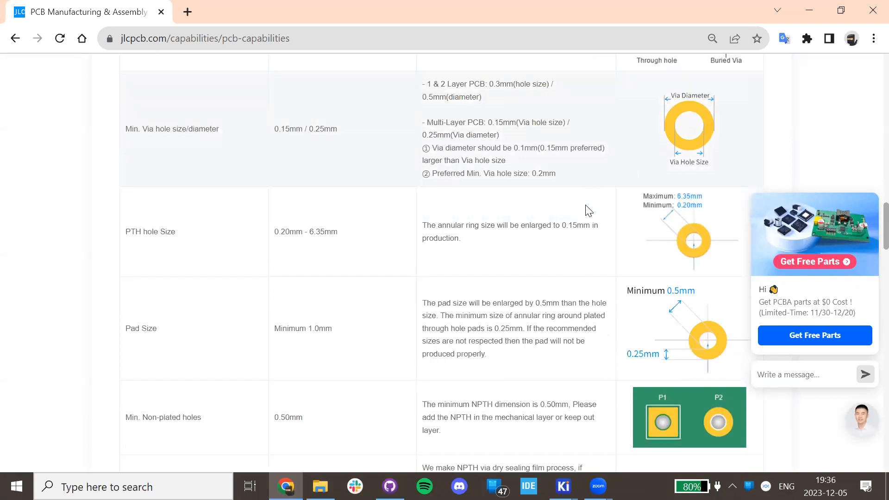
scroll(653, 193, "down", 8)
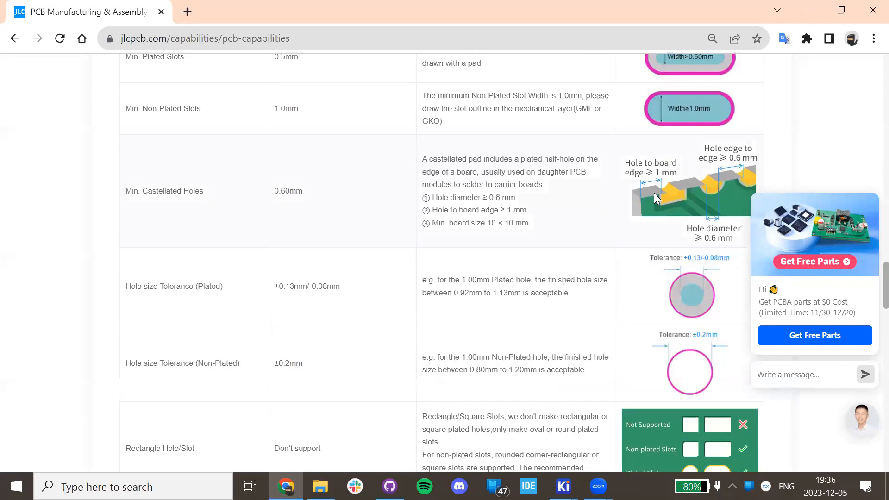
scroll(610, 189, "up", 4)
left_click(186, 11)
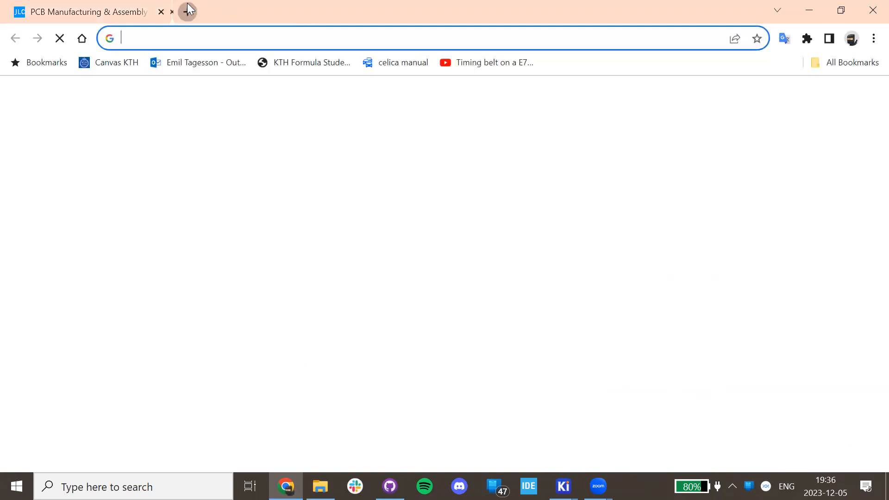
type("via pcb")
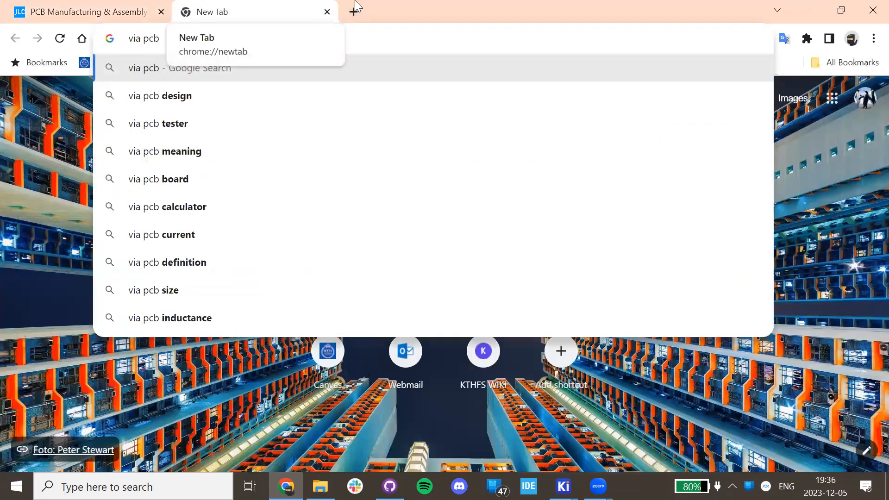
key("Return")
left_click(130, 128)
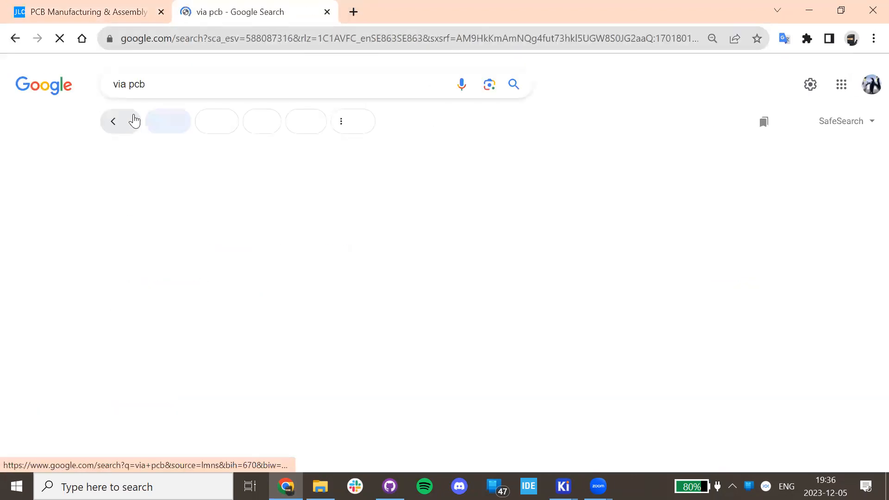
scroll(293, 198, "down", 4)
left_click(138, 204)
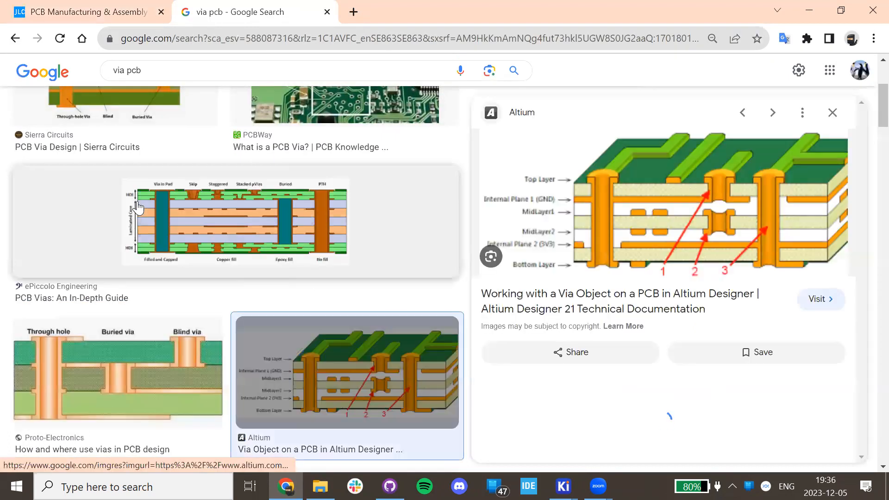
left_click(93, 357)
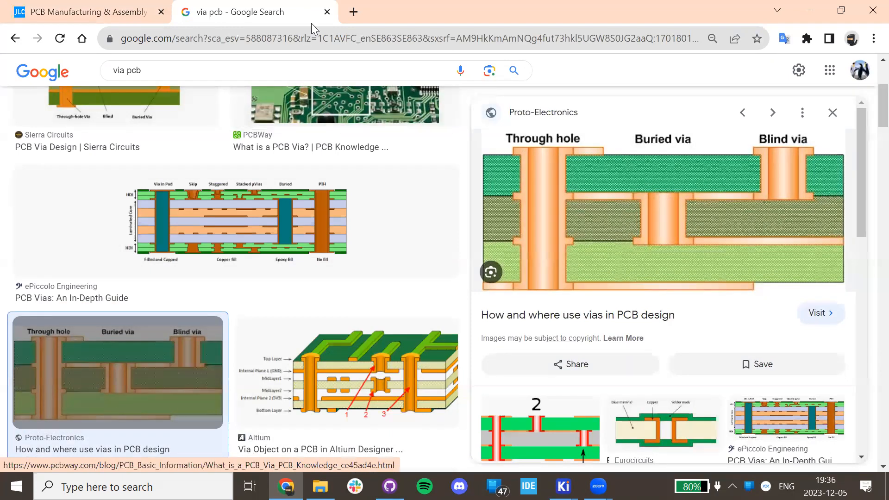
left_click(327, 11)
Expand JLCPCB's Minimum Annular Ring table, marking 0.13mm (1oz) and 0.2mm (2oz), then return to KiCad.
scroll(393, 197, "down", 4)
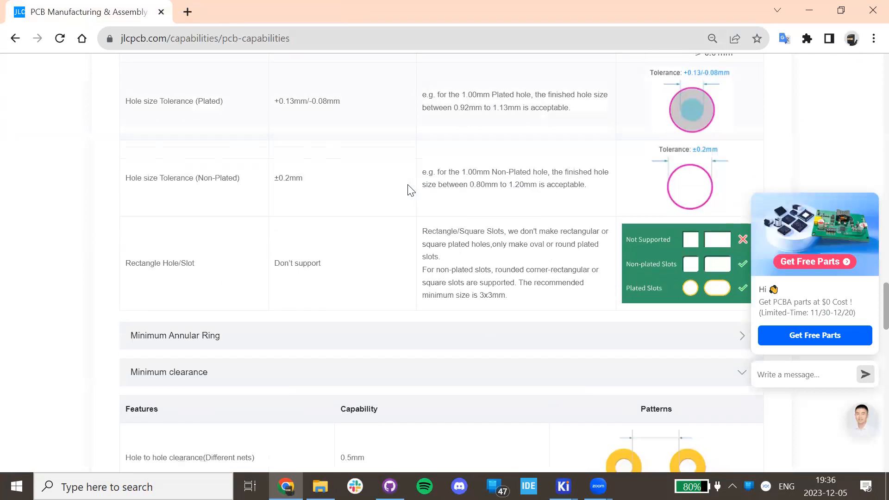
scroll(411, 188, "down", 4)
left_click(192, 157)
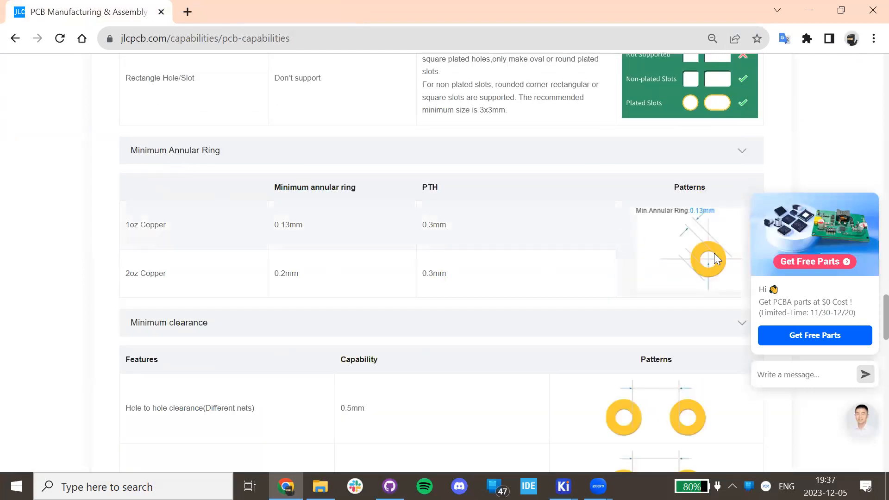
left_click_drag(129, 227, 225, 212)
left_click_drag(297, 225, 304, 221)
left_click(276, 275)
left_click_drag(277, 273, 299, 274)
left_click(563, 486)
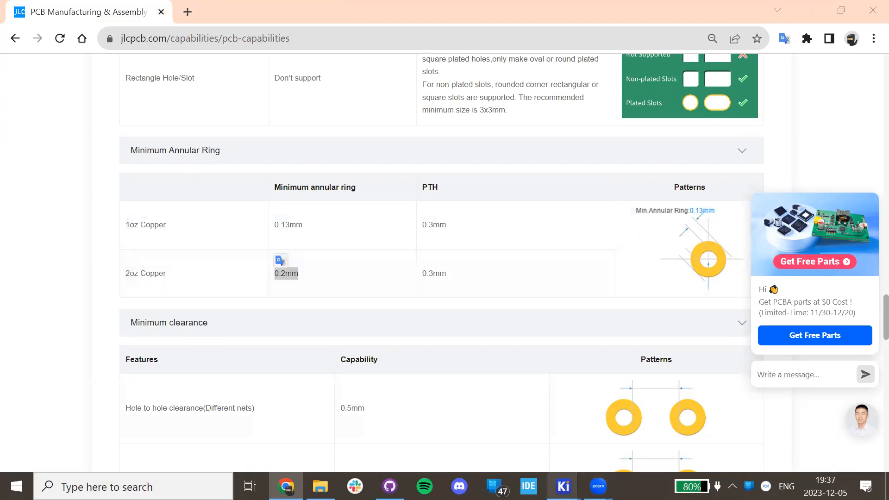
left_click(677, 431)
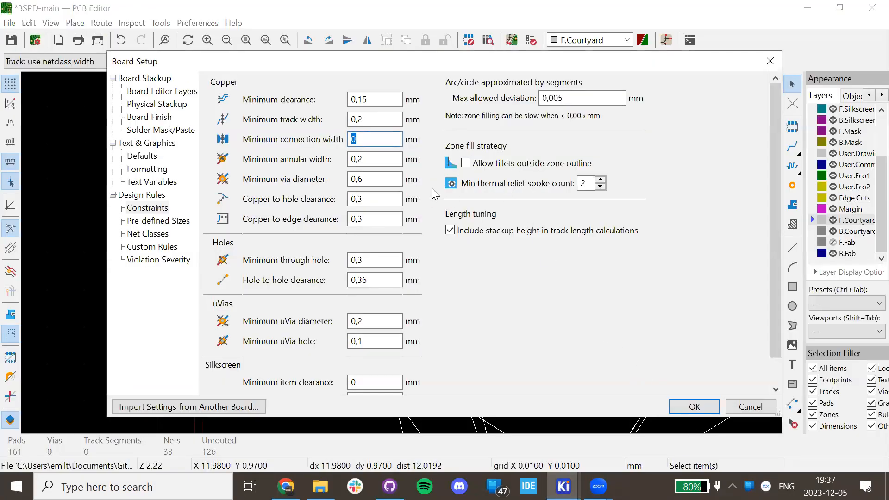
left_click(369, 158)
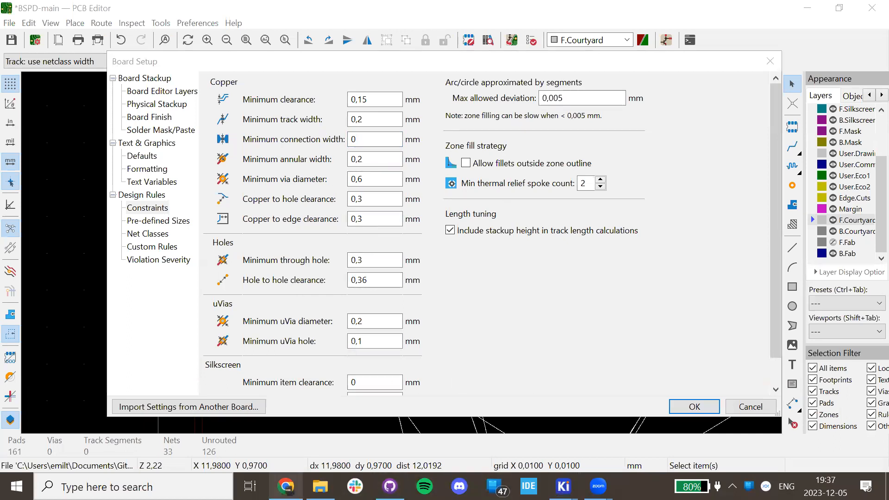
key("alt+Tab")
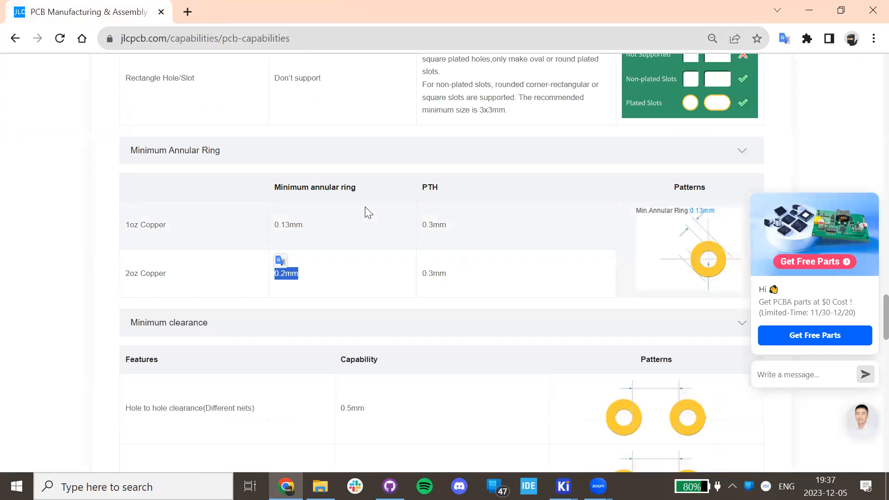
scroll(366, 206, "up", 15)
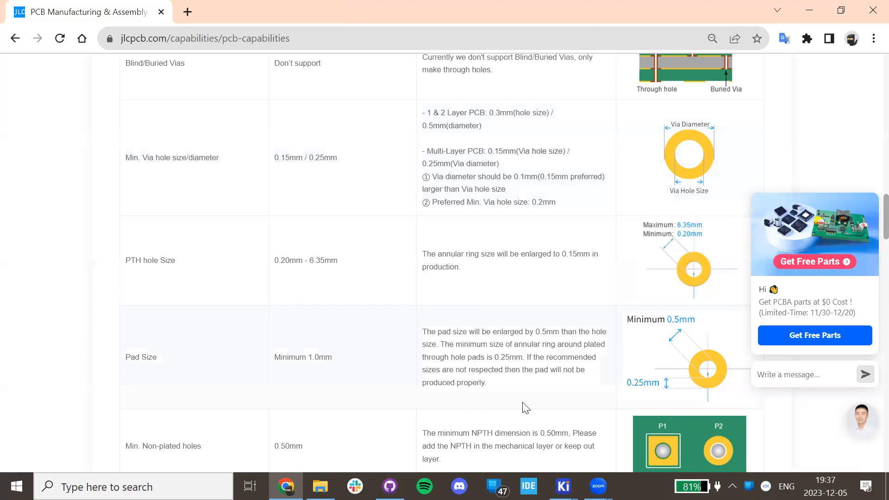
left_click(564, 487)
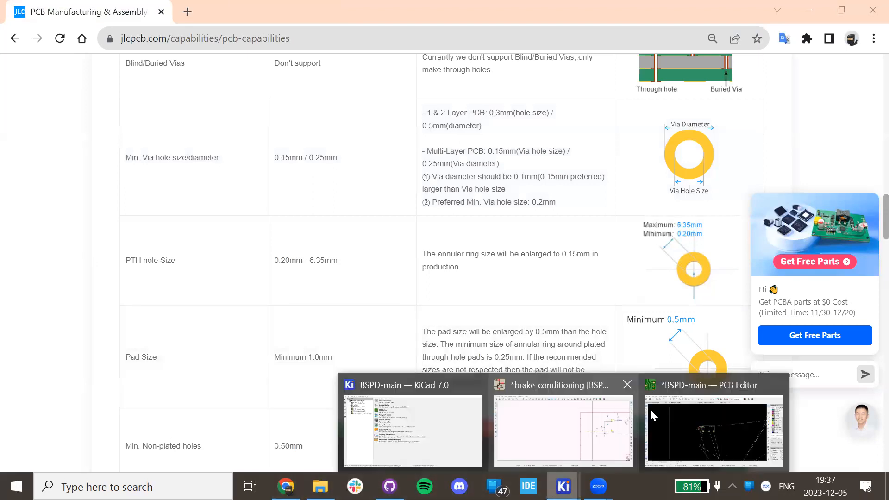
left_click(694, 411)
left_click(377, 182)
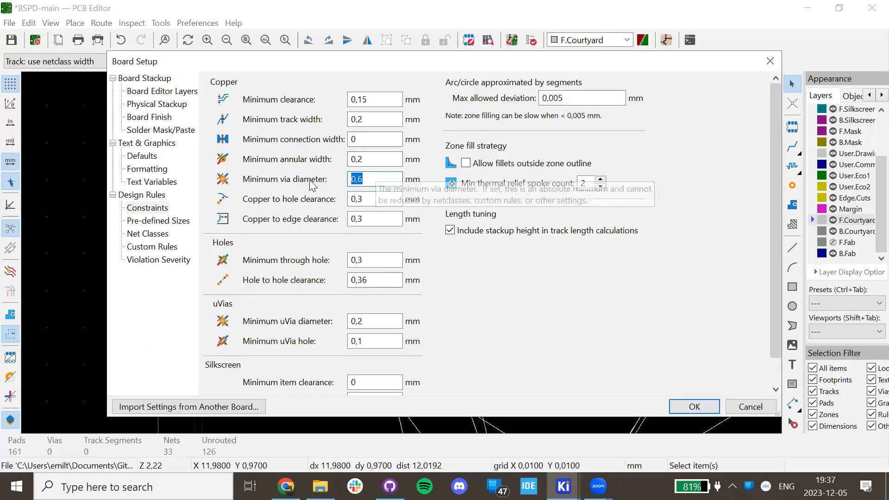
left_click(393, 199)
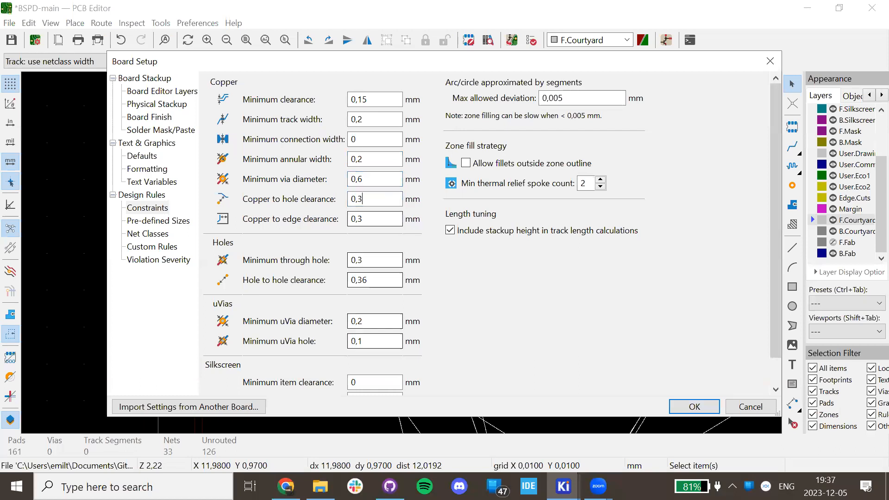
Return to the JLCPCB capabilities page and collapse its Drill/Hole Size table.
key("alt+Tab")
scroll(371, 183, "down", 10)
scroll(368, 183, "down", 4)
scroll(365, 187, "up", 4)
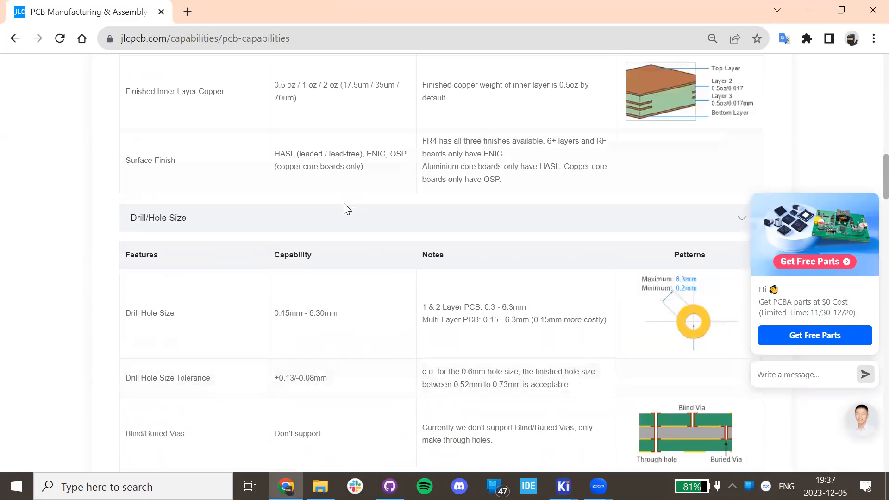
scroll(345, 207, "down", 8)
scroll(278, 209, "up", 4)
scroll(218, 278, "up", 4)
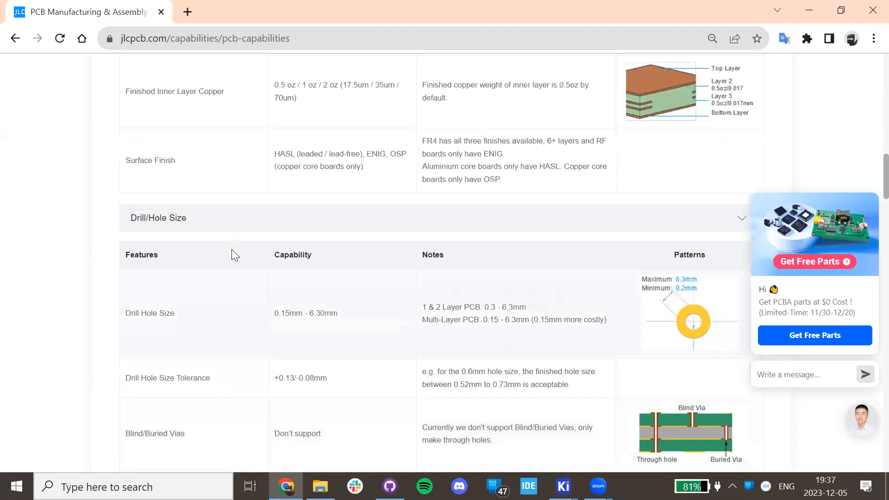
left_click(202, 220)
scroll(264, 227, "down", 20)
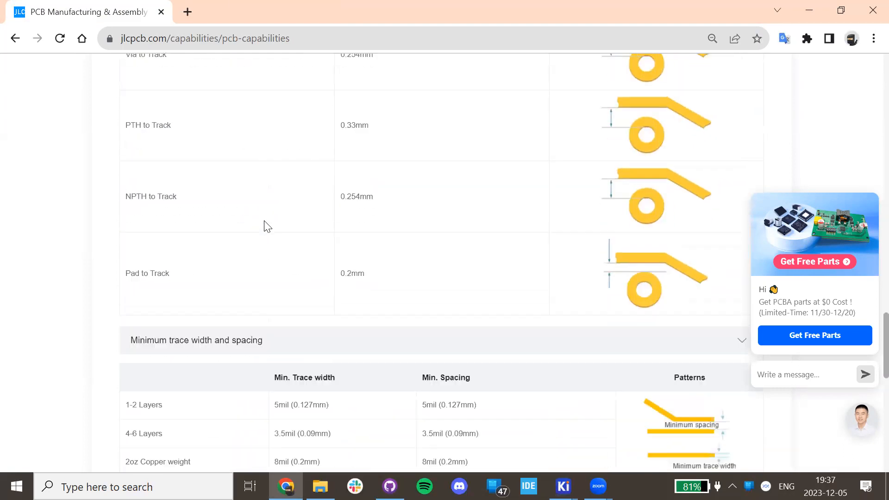
scroll(265, 223, "up", 8)
scroll(263, 224, "down", 4)
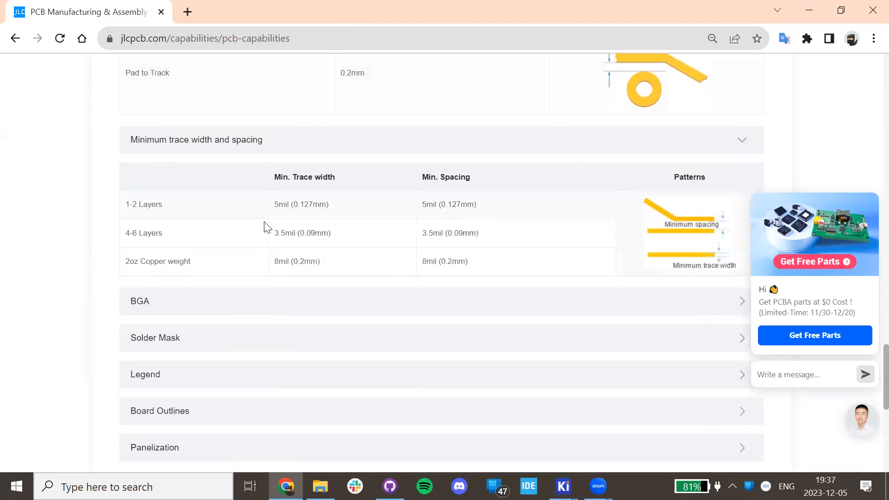
Expand the Board Outlines table and review it alongside the Minimum clearance rows.
left_click(224, 417)
scroll(278, 259, "down", 8)
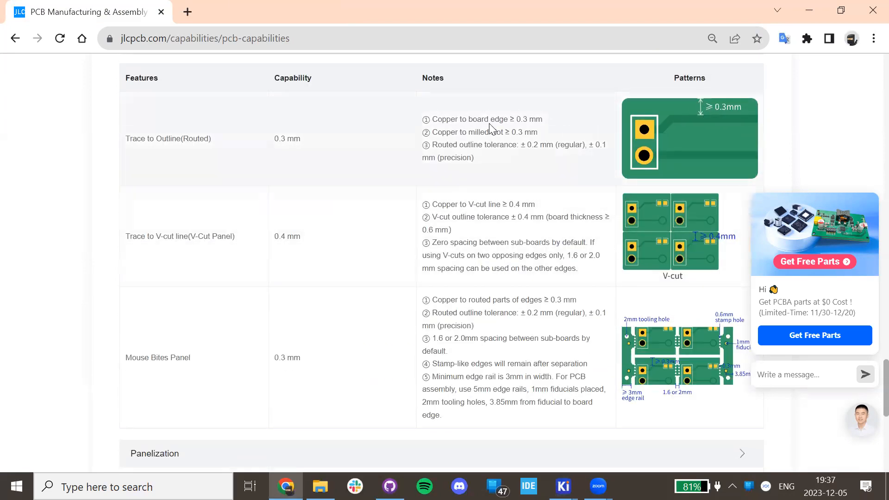
scroll(435, 200, "down", 4)
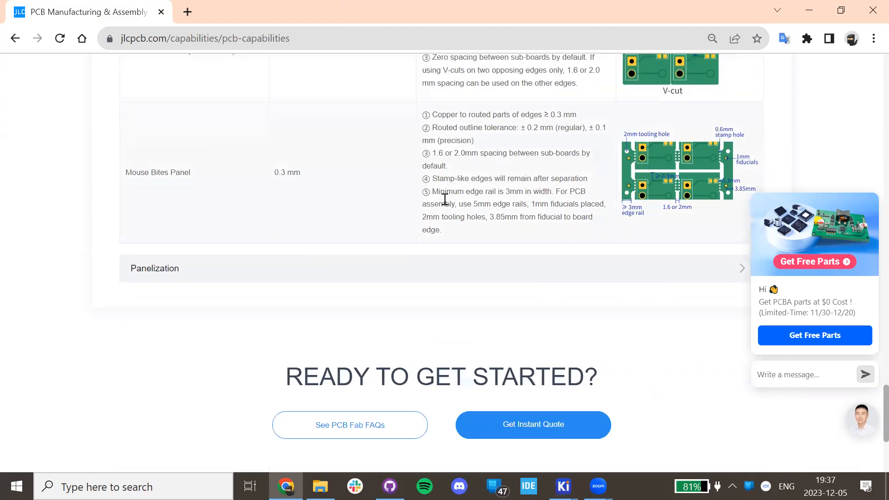
scroll(303, 231, "up", 8)
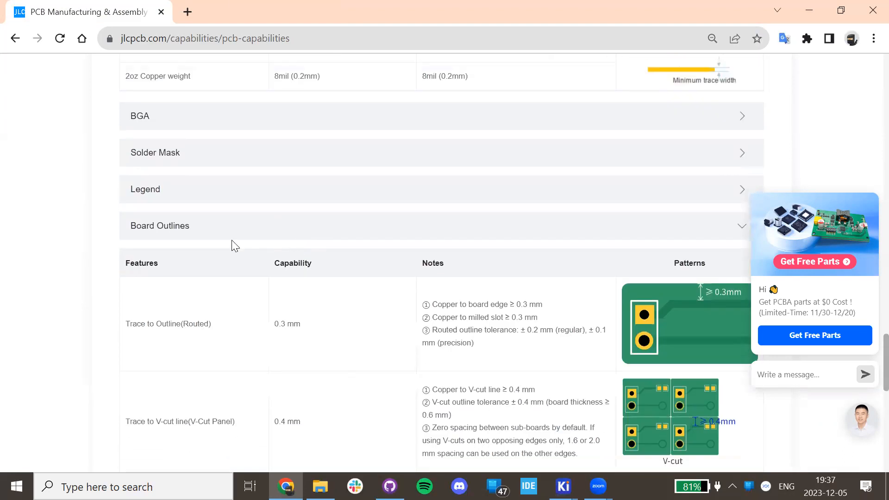
left_click(171, 224)
left_click(189, 226)
scroll(212, 146, "up", 20)
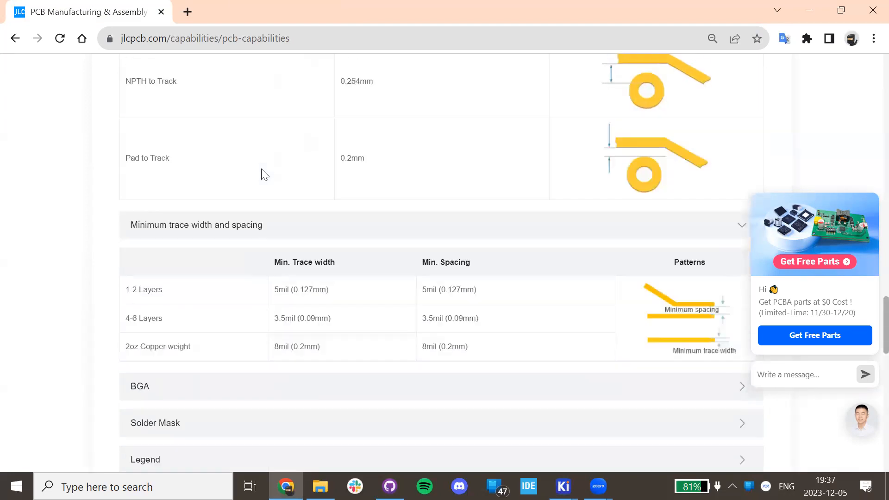
scroll(261, 175, "up", 4)
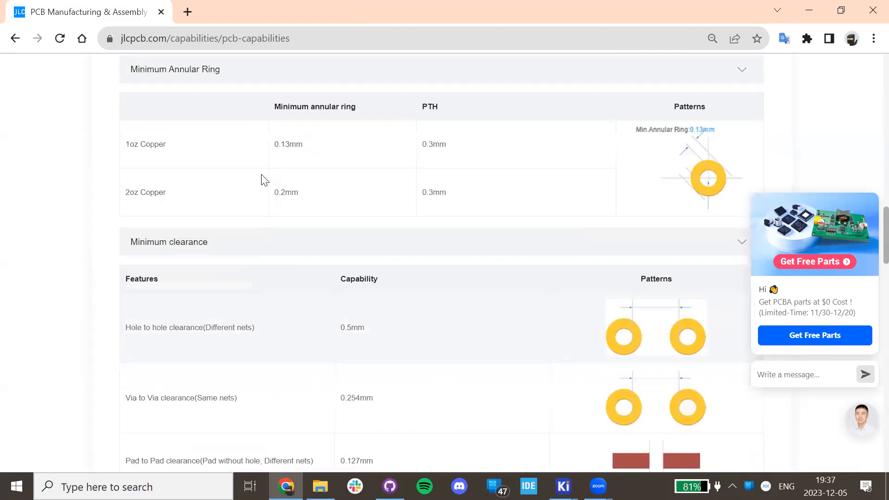
left_click(230, 240)
left_click(230, 242)
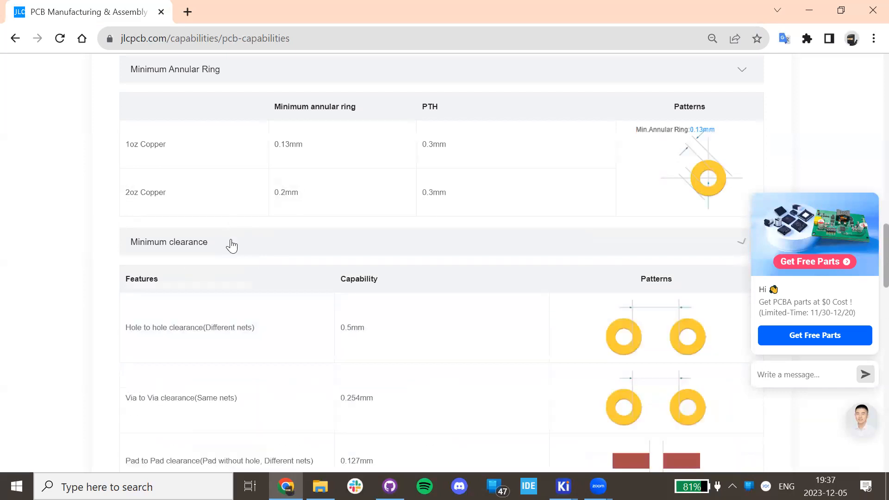
scroll(231, 237, "up", 4)
Re-expand the Drill/Hole Size table, briefly checking KiCad's Board Setup before coming back.
left_click(237, 234)
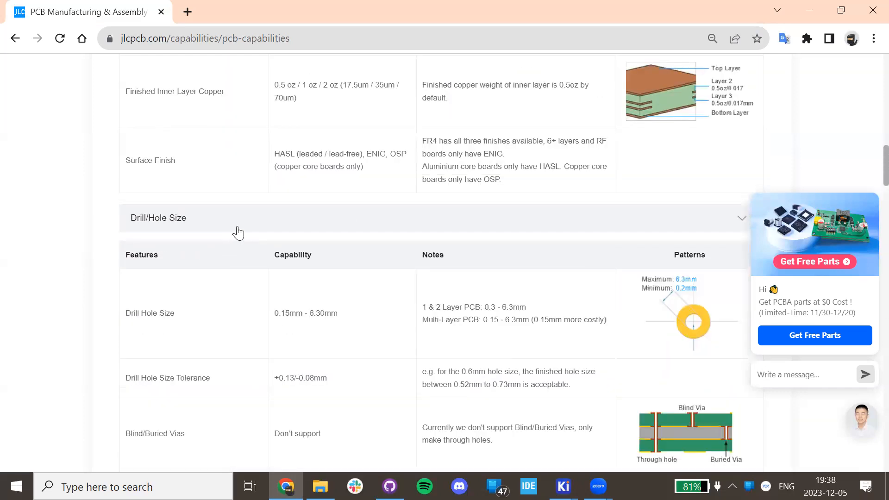
scroll(239, 232, "down", 8)
scroll(240, 231, "down", 12)
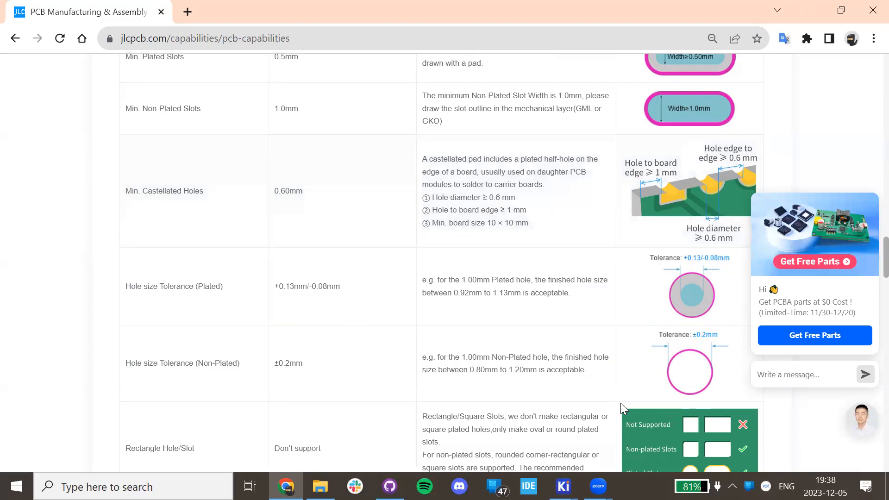
left_click(563, 487)
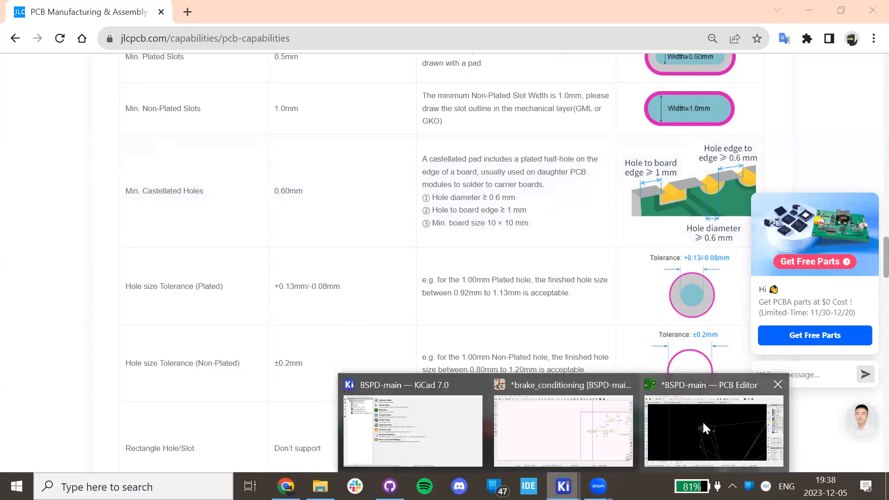
left_click(702, 420)
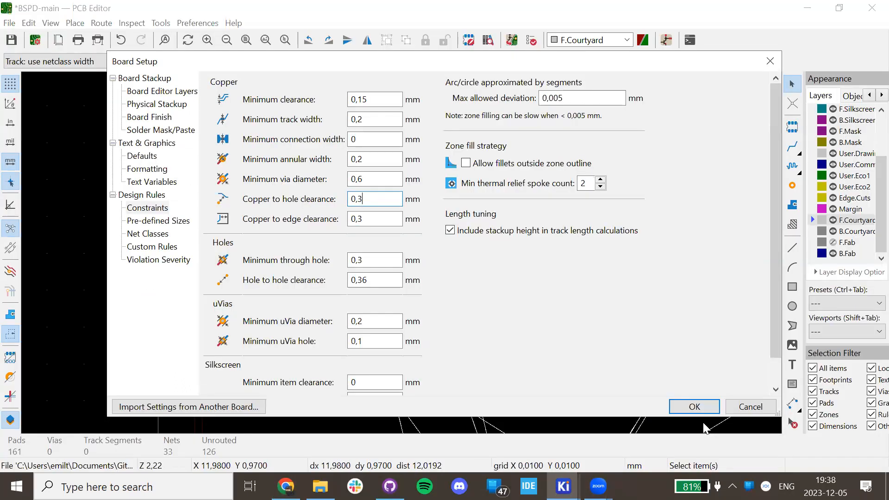
left_click(286, 486)
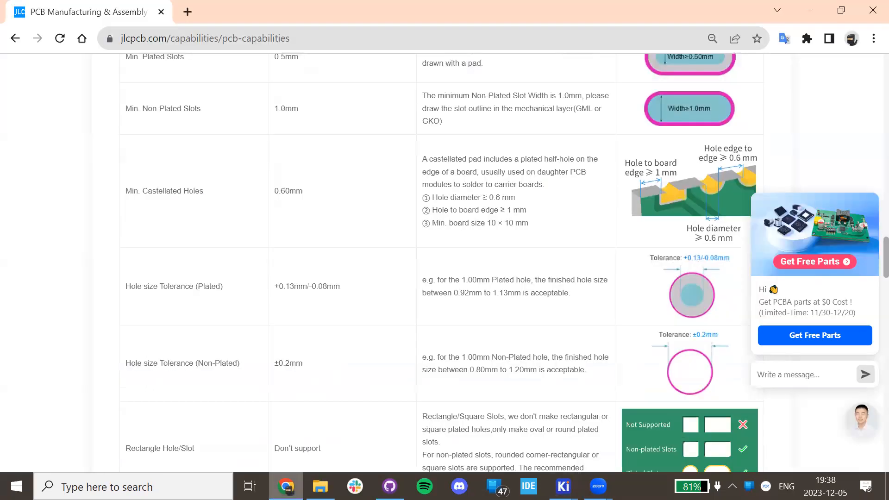
Find the hole tolerances (+0.13/-0.08 mm plated, ±0.2 mm non-plated) and 0.60 mm castellated holes.
scroll(563, 261, "up", 3)
scroll(564, 262, "down", 10)
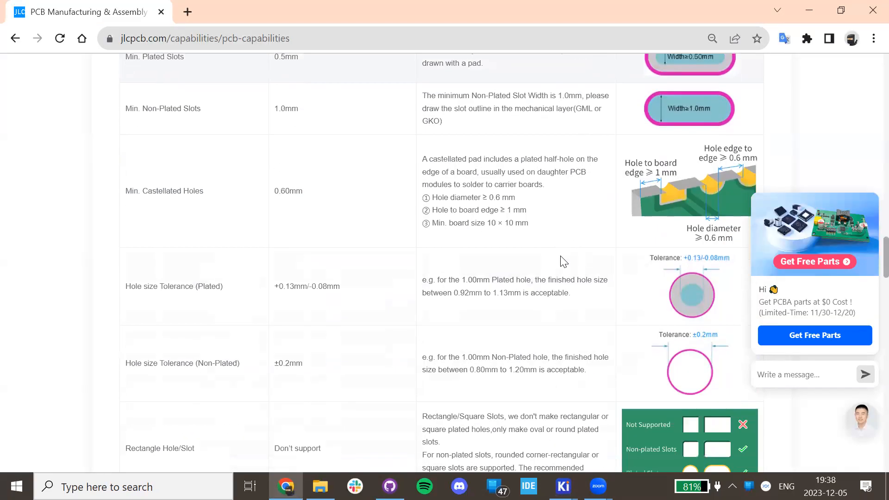
scroll(564, 262, "down", 10)
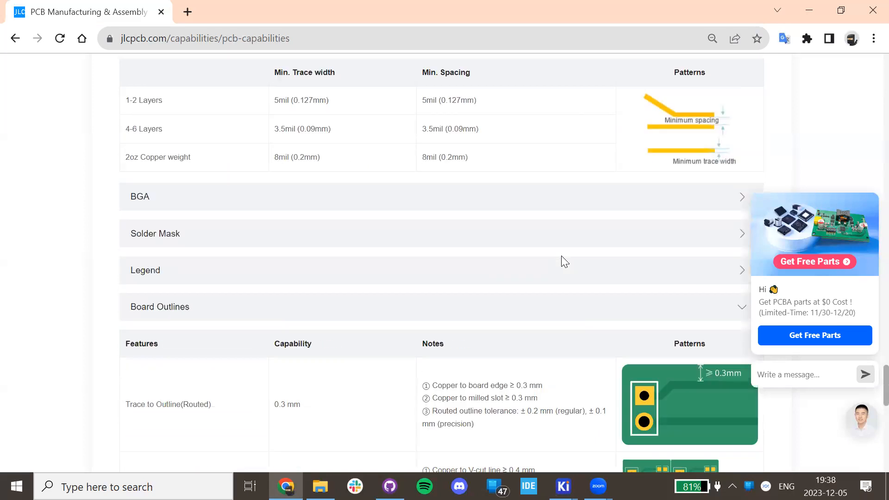
scroll(564, 262, "down", 4)
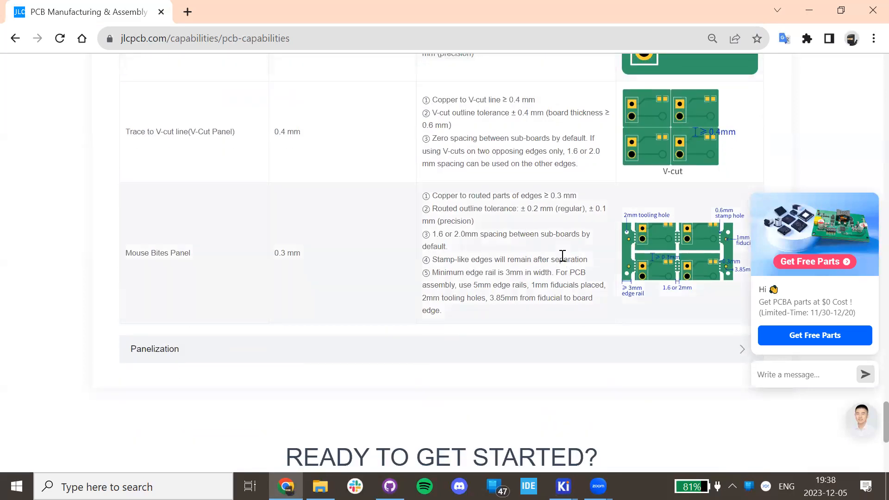
scroll(562, 256, "up", 4)
scroll(522, 232, "up", 12)
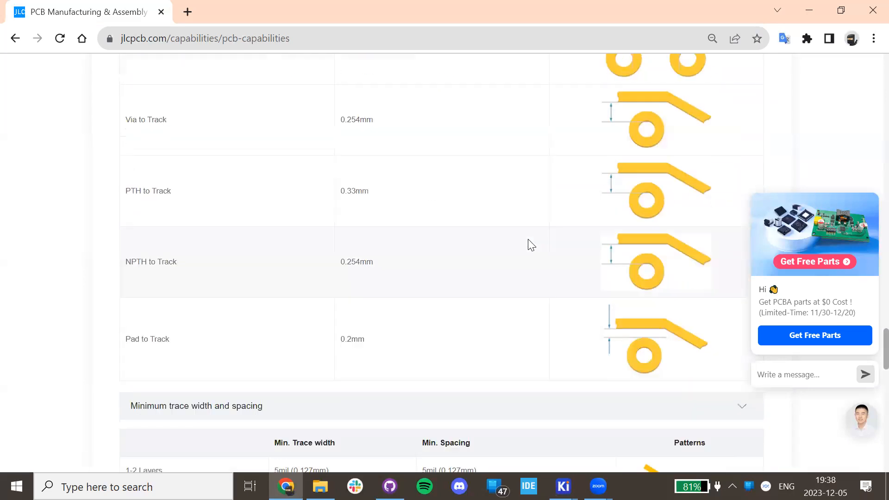
scroll(527, 244, "down", 4)
scroll(536, 238, "up", 4)
scroll(538, 241, "up", 10)
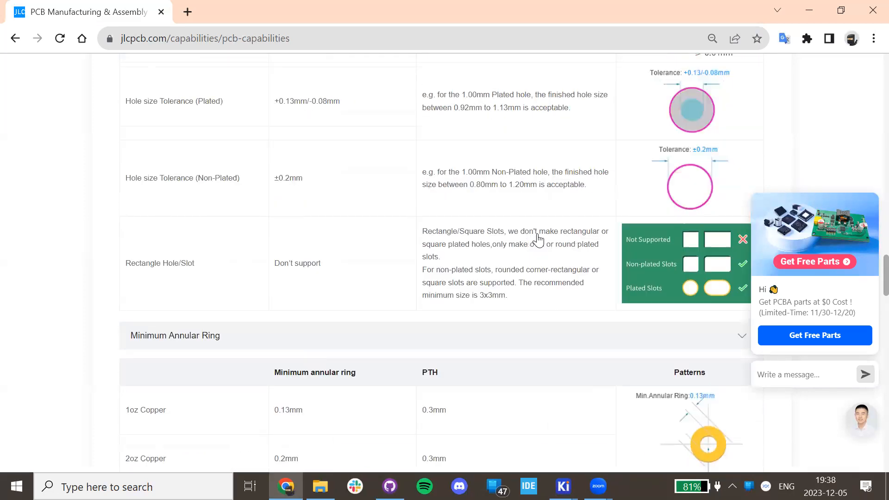
scroll(540, 240, "up", 4)
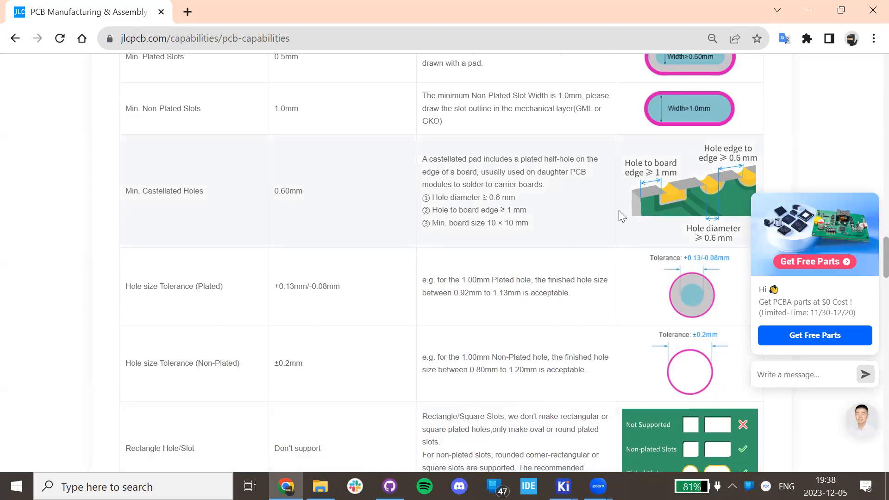
scroll(598, 206, "up", 7)
scroll(577, 202, "down", 7)
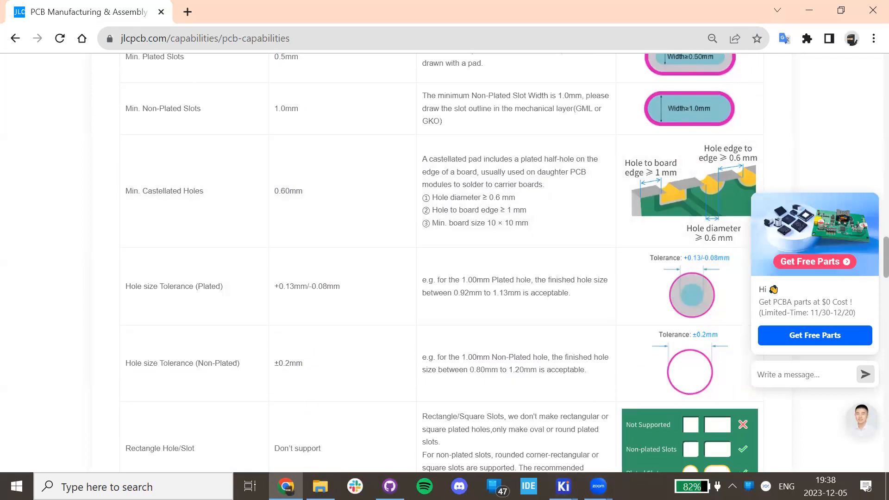
left_click(563, 486)
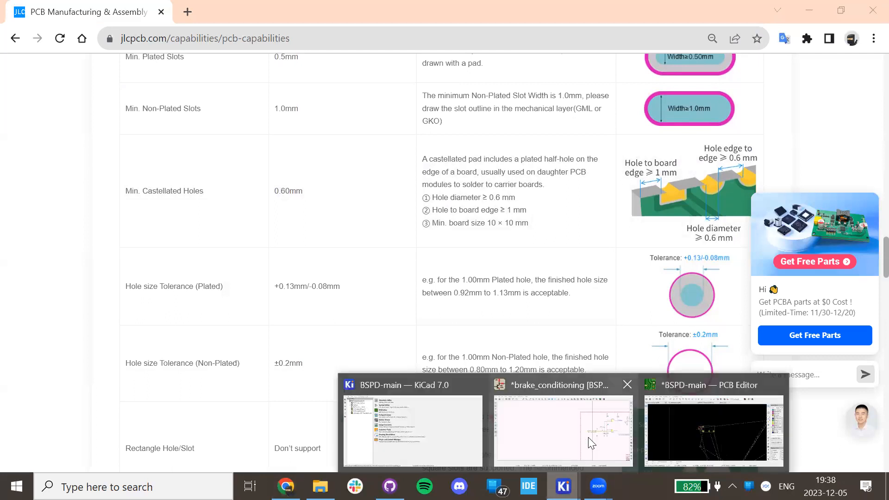
In Board Setup constraints, check the 0,3 mm minimum through hole and 0,36 mm hole clearance.
left_click(713, 428)
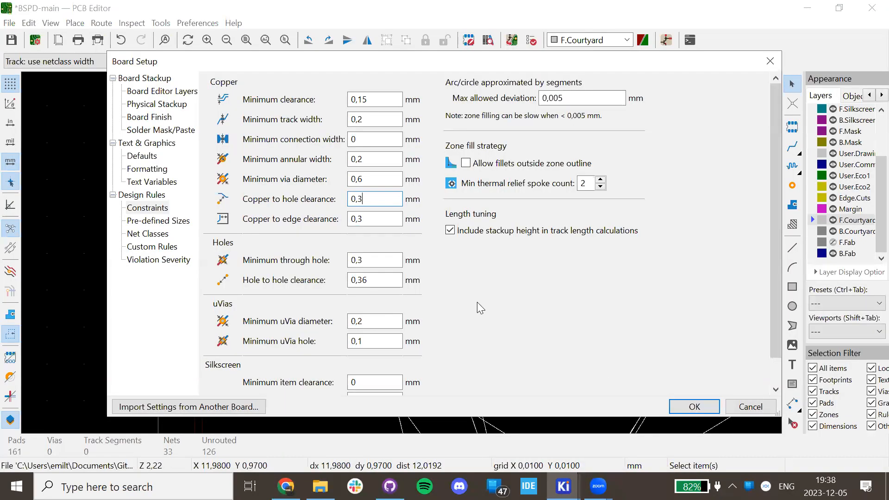
left_click(376, 260)
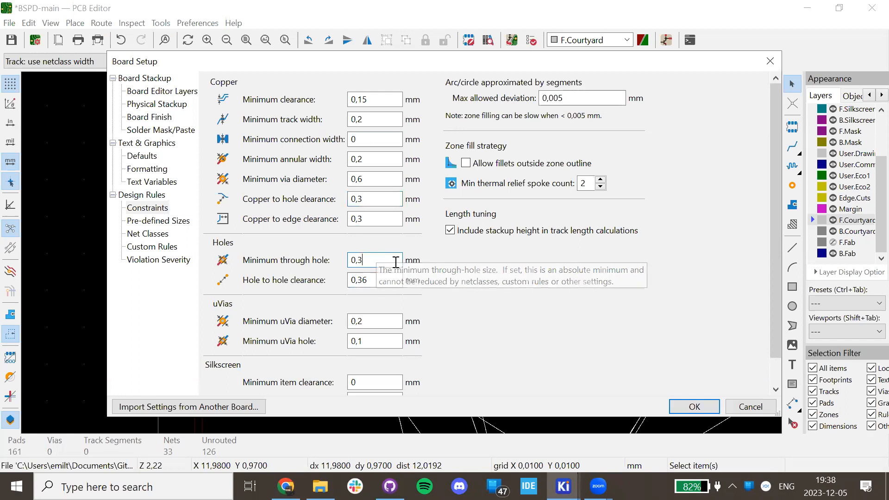
left_click(370, 279)
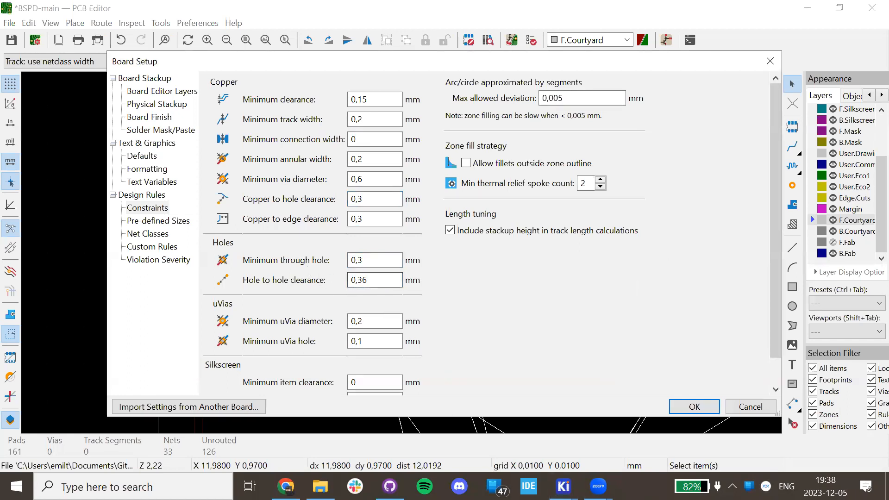
left_click(371, 279)
left_click(378, 260)
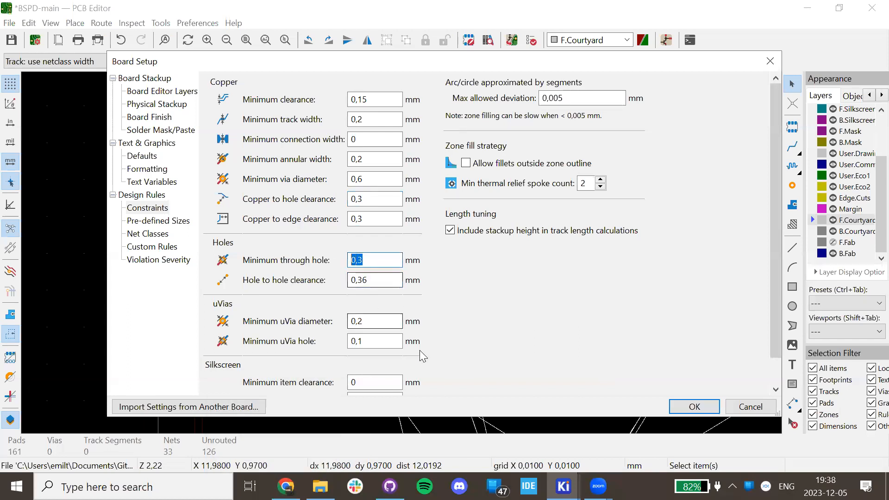
Check the 1 mm silkscreen minimum text height, then go back to the JLCPCB page.
scroll(373, 300, "down", 1)
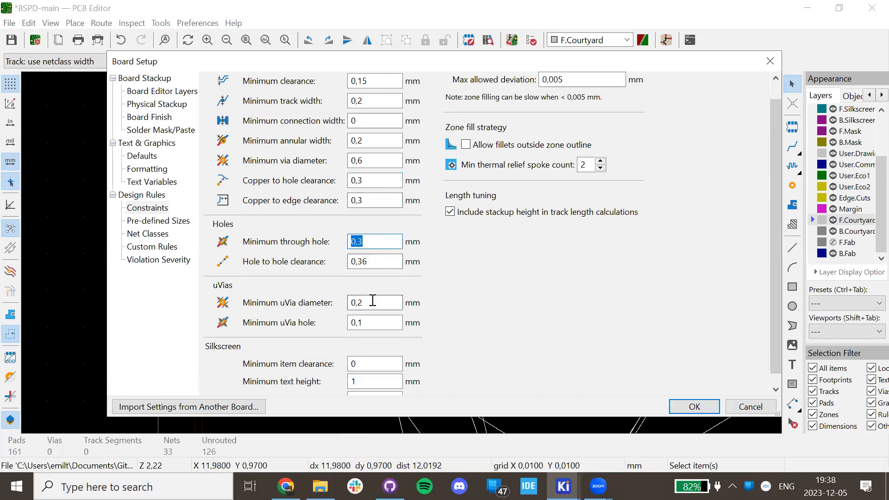
scroll(361, 278, "down", 1)
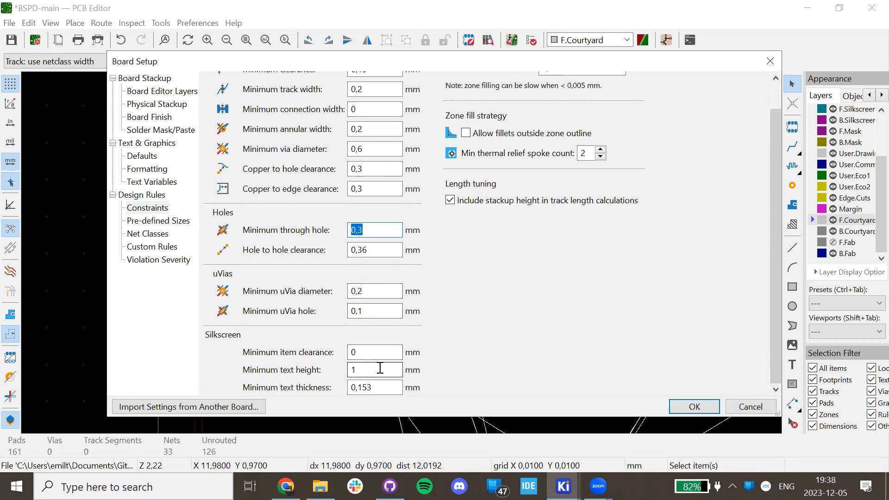
left_click_drag(356, 369, 344, 375)
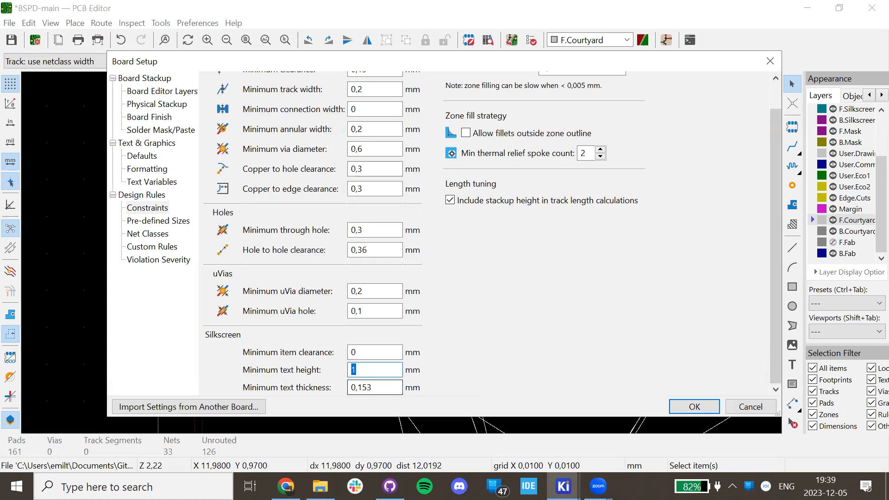
key("alt+Tab")
scroll(204, 298, "up", 6)
scroll(148, 323, "down", 4)
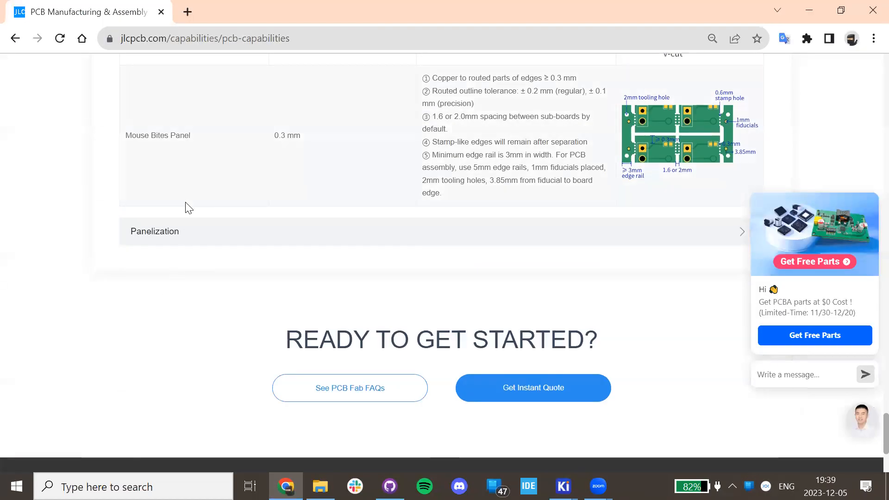
Expand JLCPCB's Legend table: 6 mil (0.153 mm) line width, 40 mil (1.0 mm) text height.
scroll(188, 208, "up", 10)
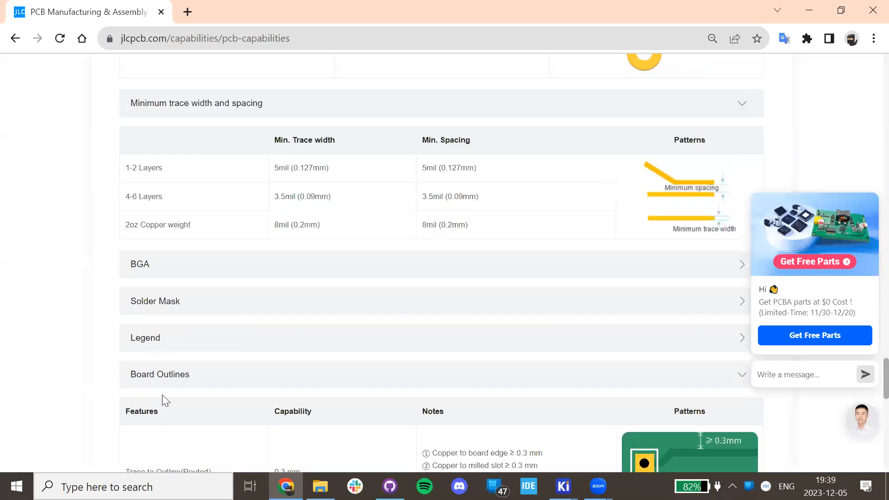
left_click(162, 337)
scroll(277, 314, "down", 4)
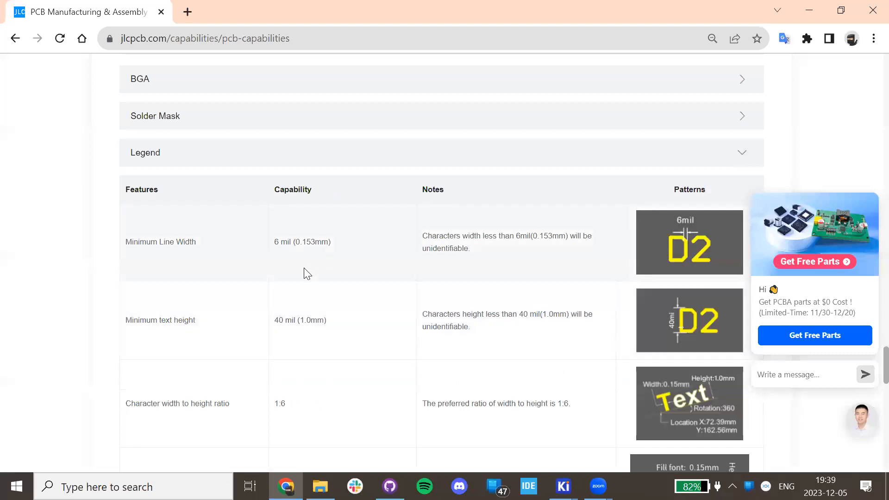
scroll(250, 347, "down", 4)
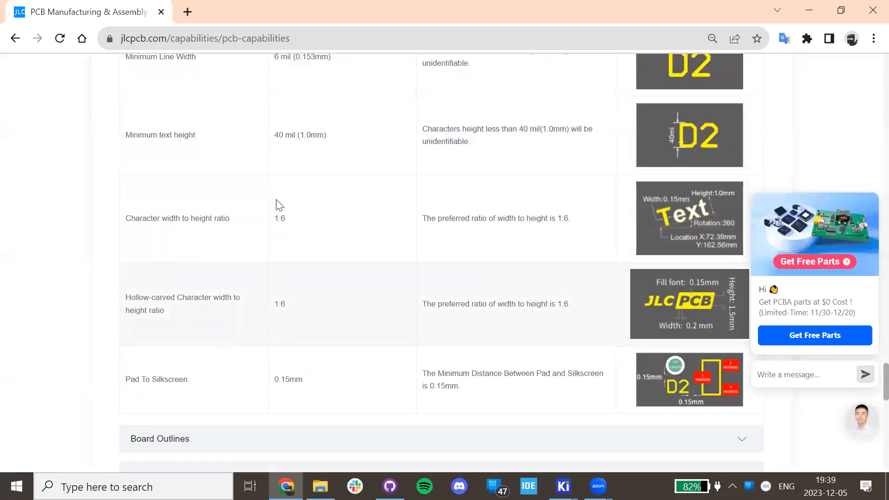
scroll(282, 284, "down", 4)
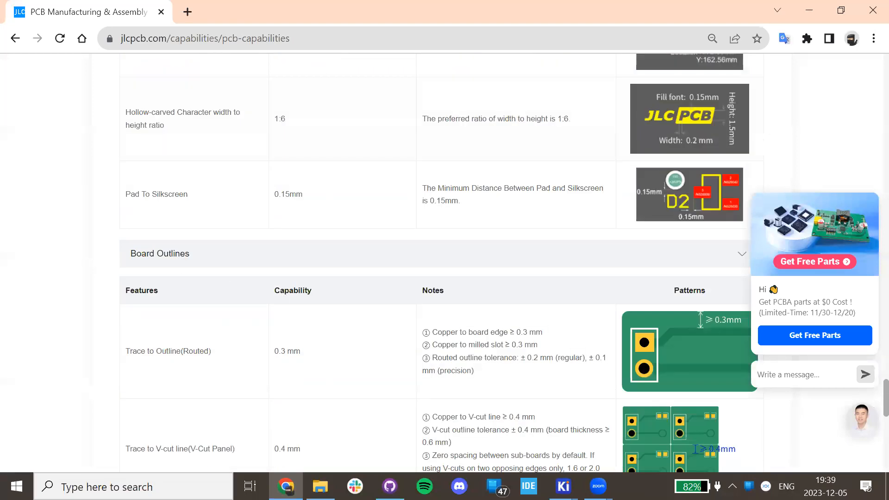
left_click(563, 486)
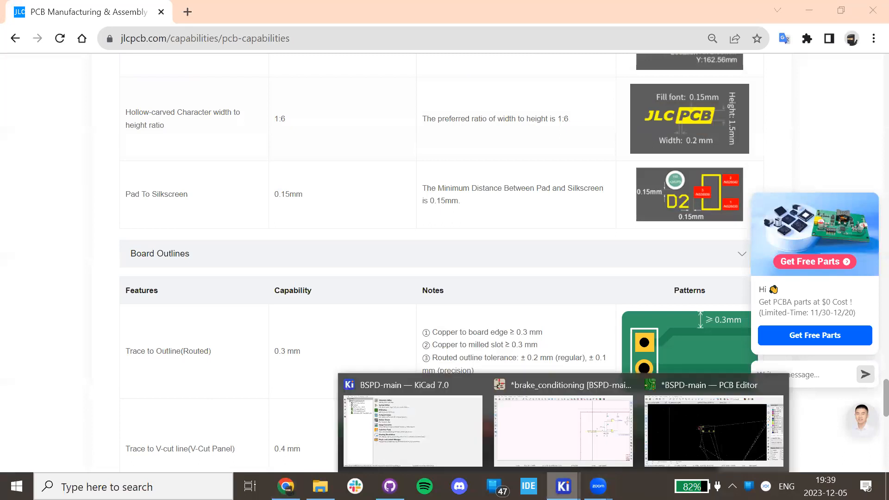
left_click(709, 464)
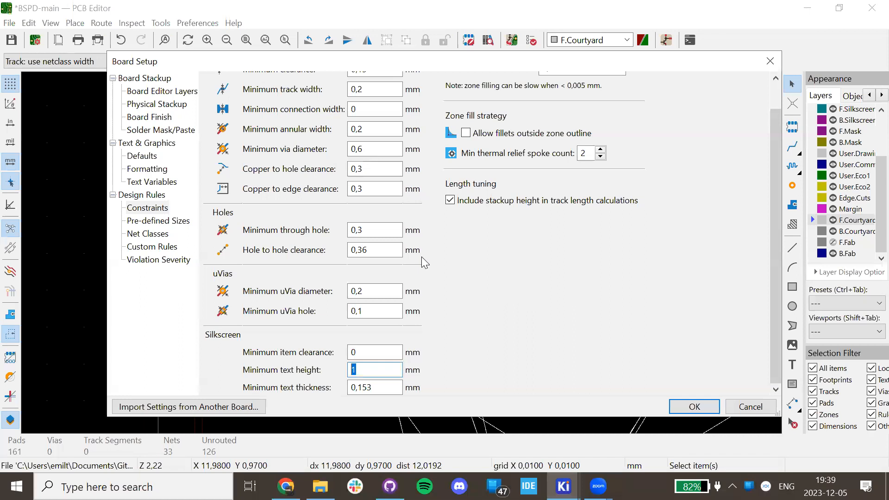
Review the 1 mm text height and 0,153 mm thickness limits, then show Pre-defined Sizes.
left_click(363, 369)
scroll(434, 314, "up", 1)
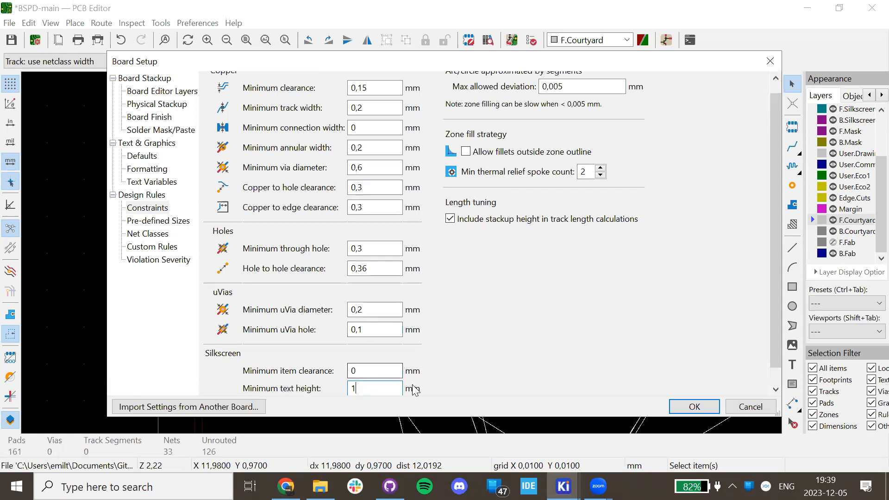
scroll(545, 243, "up", 1)
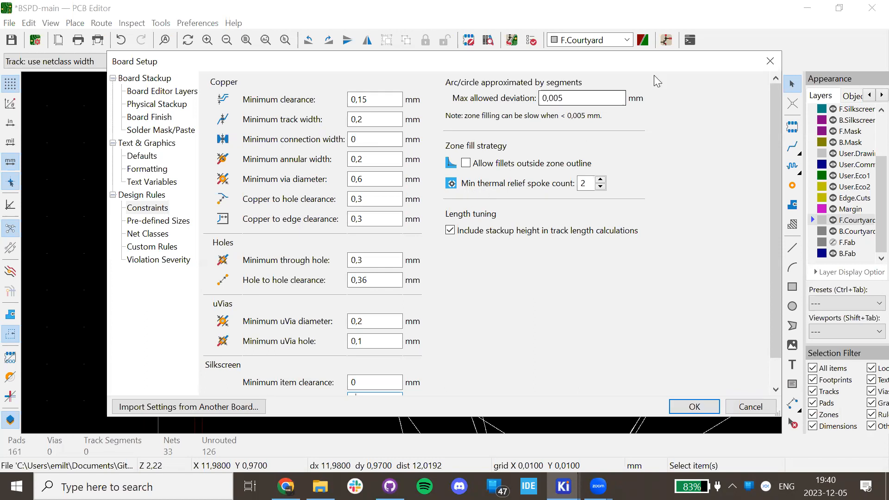
scroll(762, 274, "down", 1)
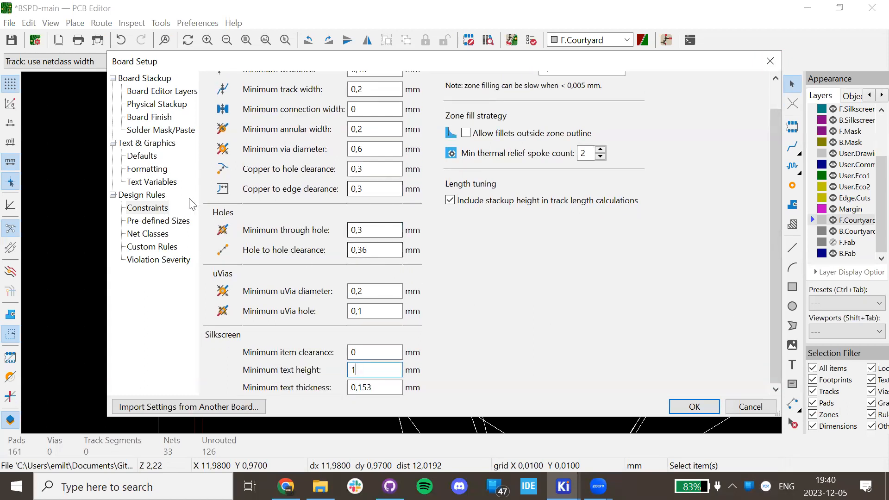
left_click(167, 221)
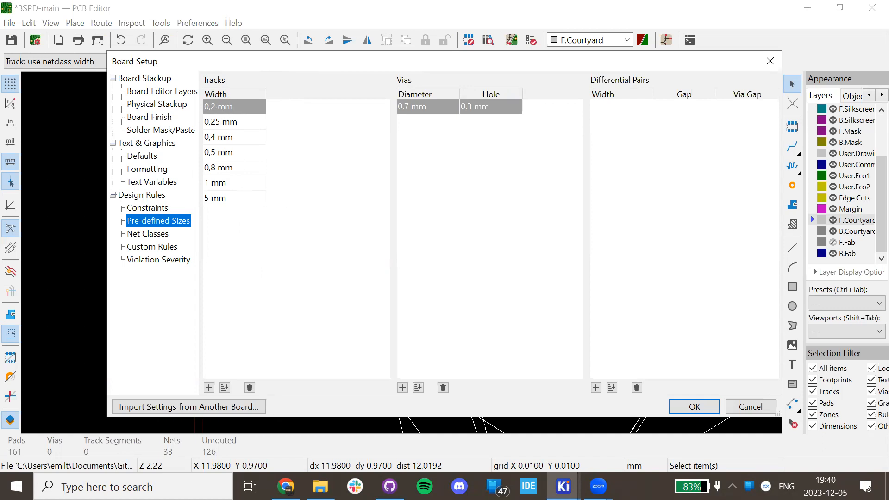
key("alt+Tab")
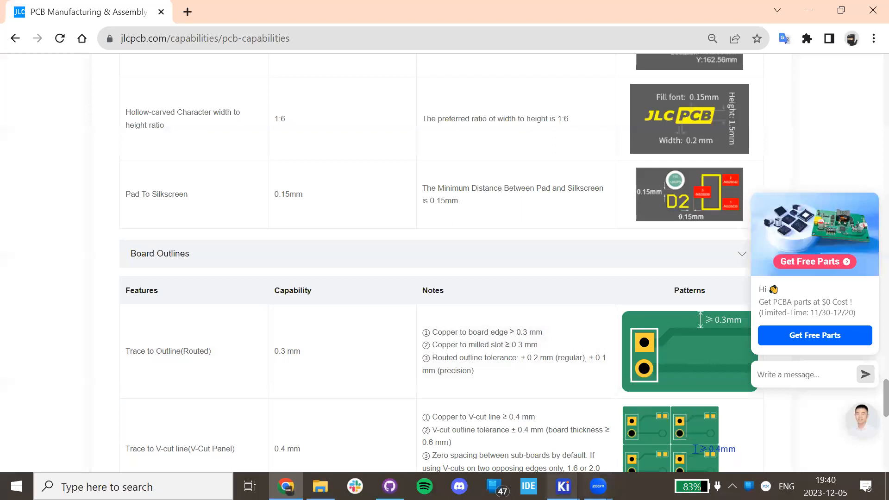
left_click(564, 486)
left_click(702, 418)
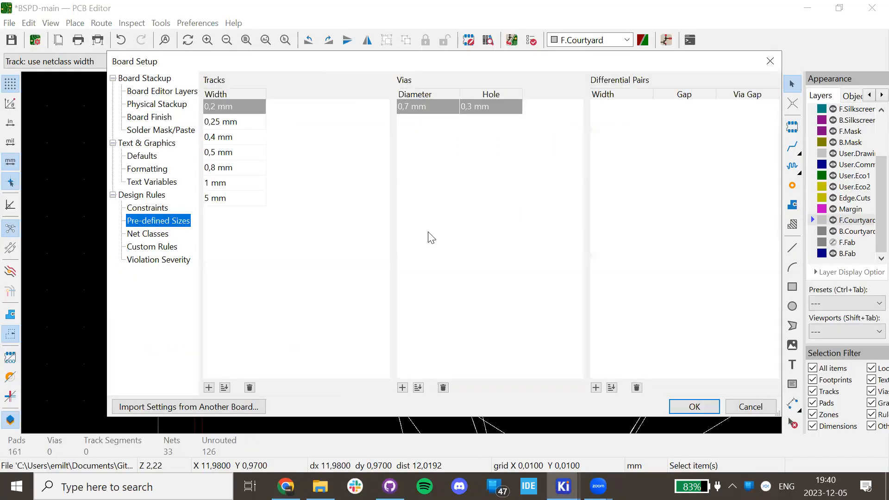
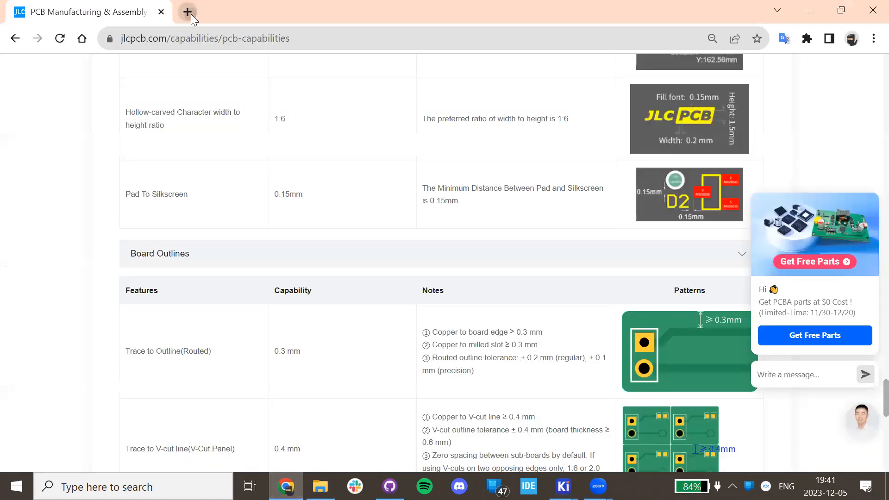
Search Google for 'pcb trace width calculator' in a new tab and open the 4pcb.com result.
left_click(190, 13)
type("te")
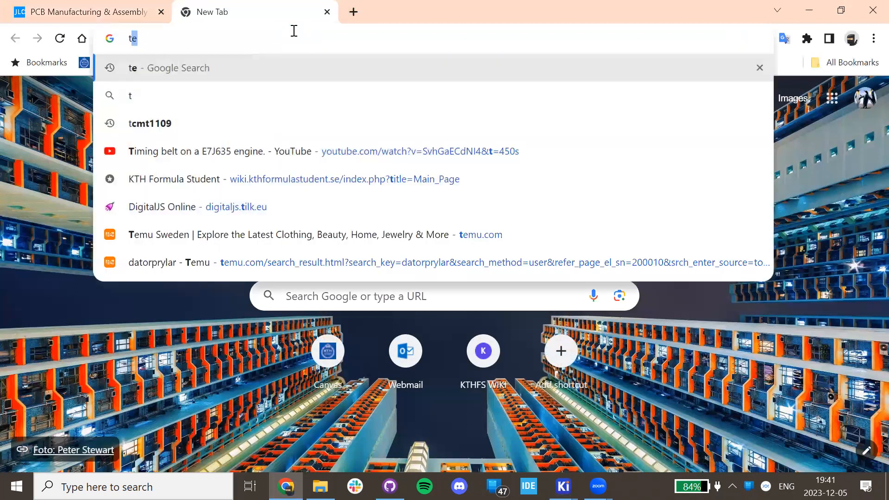
key("BackSpace")
type("pcb")
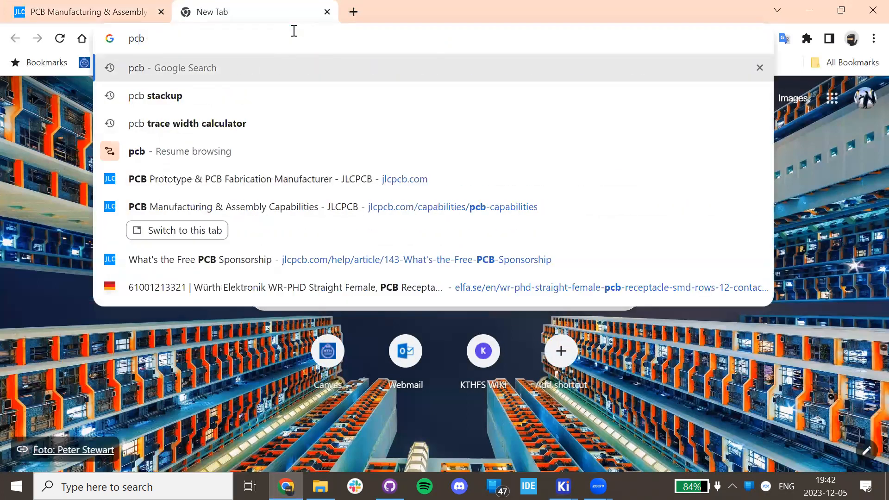
key("Down")
key("Down")
key("Return")
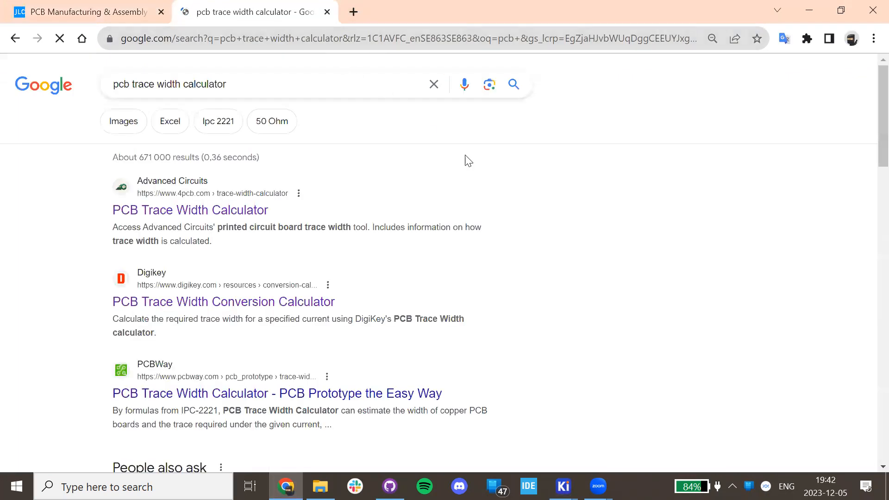
left_click(231, 213)
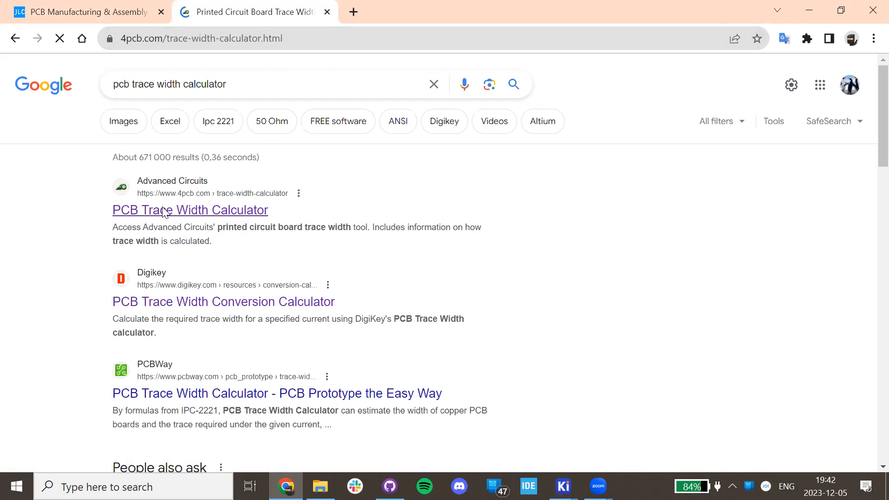
Enter 3 A current, 1 oz/ft² thickness, 20 °C rise and 30 °C ambient.
scroll(259, 213, "down", 8)
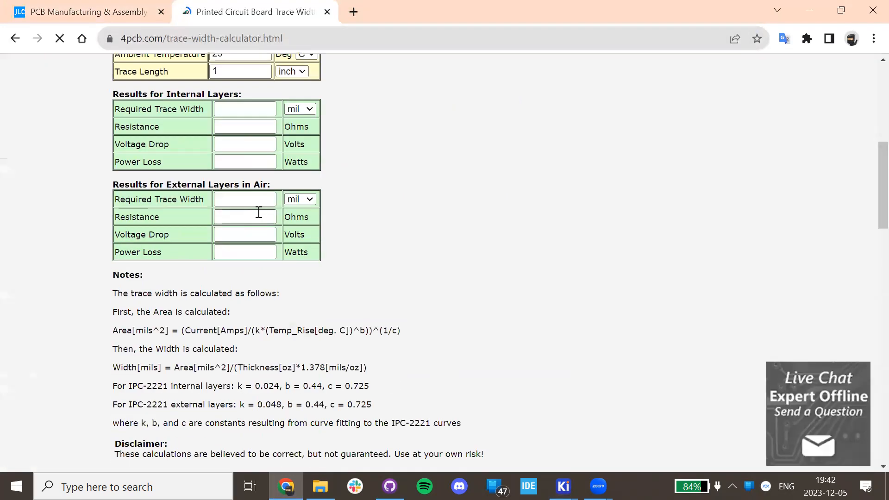
scroll(259, 212, "up", 4)
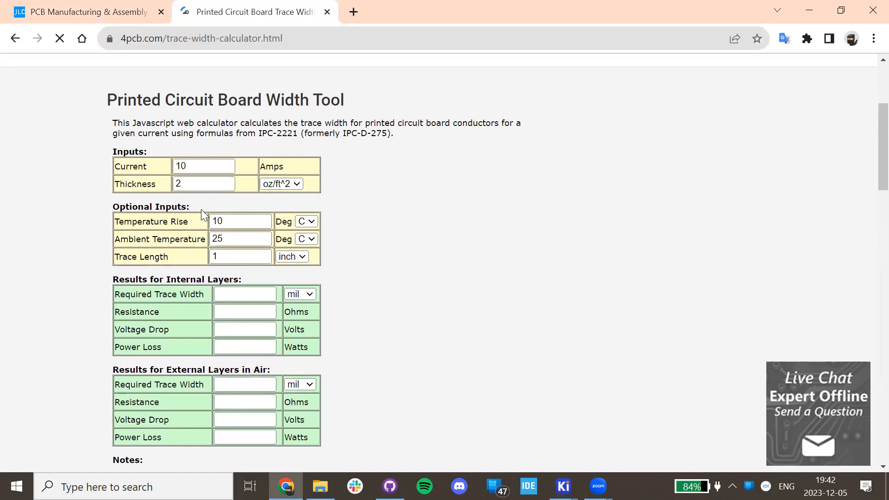
double_click(208, 165)
type("3")
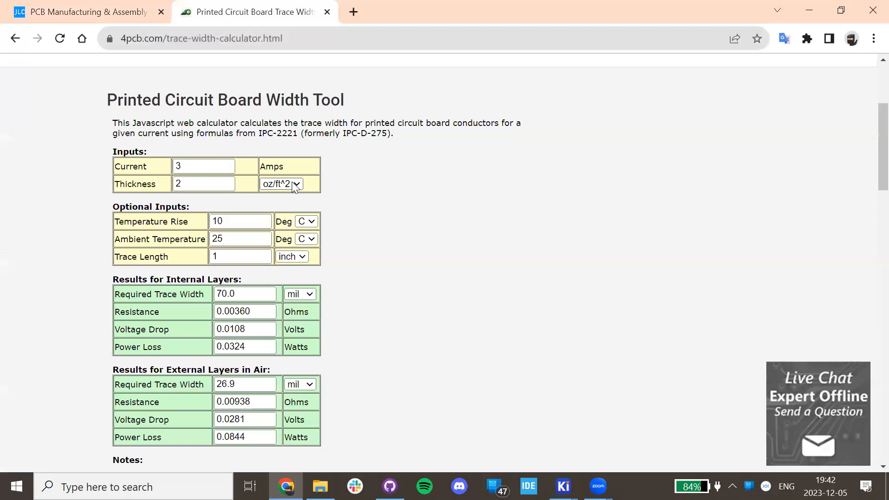
double_click(227, 185)
type("1")
key("Tab")
key("Tab")
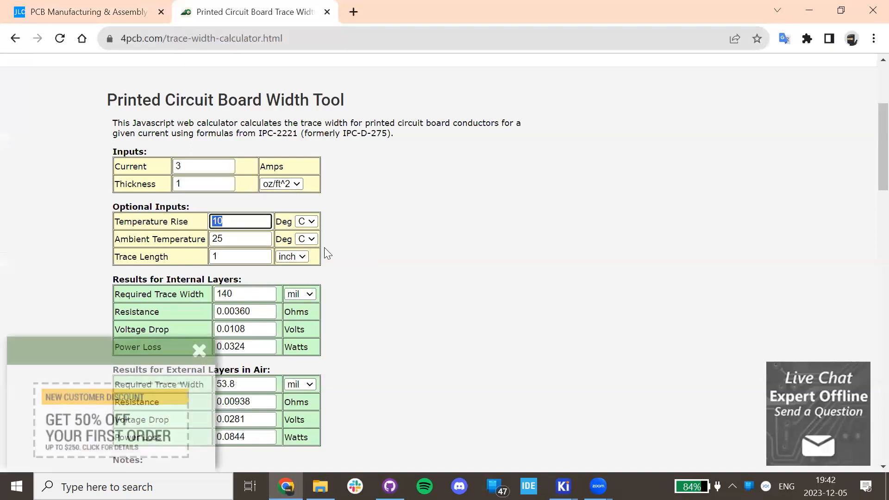
type("20")
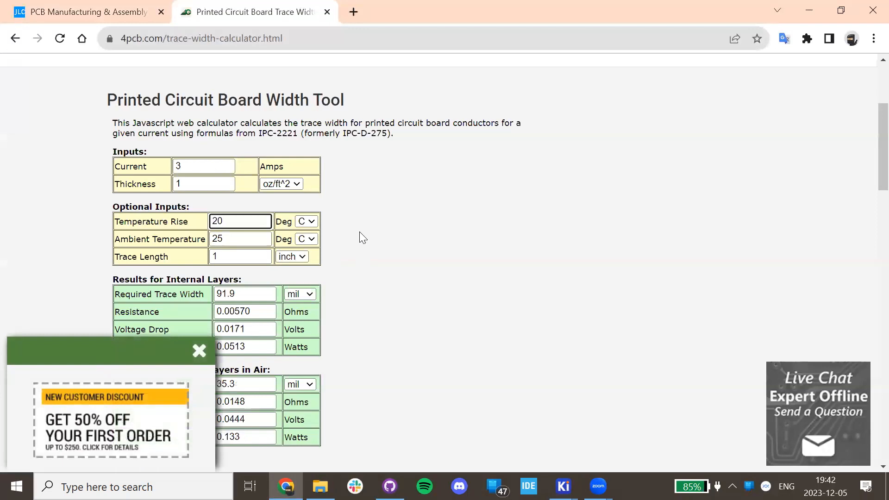
left_click(199, 350)
left_click(228, 239)
left_click_drag(227, 239, 203, 239)
type("30")
left_click(450, 240)
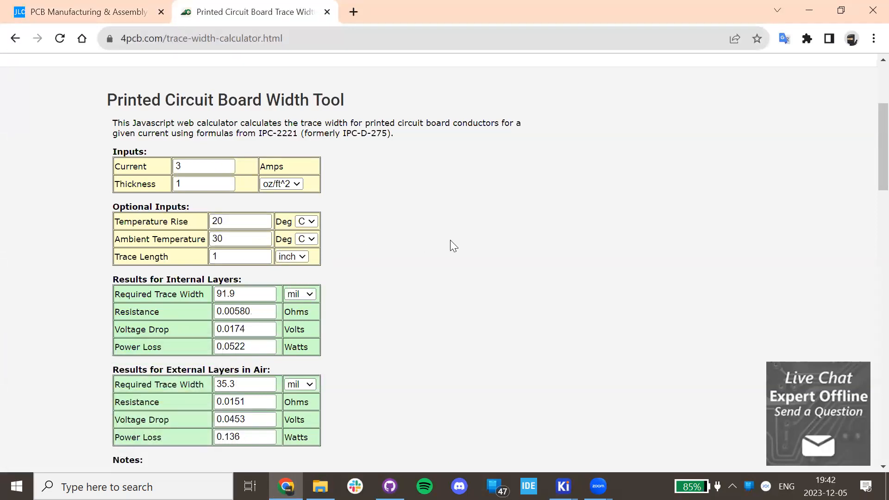
Switch both trace width units to mm, giving 2.34 mm internal and 0.898 mm external.
left_click(250, 220)
left_click(466, 267)
left_click(308, 295)
left_click(307, 314)
scroll(361, 304, "down", 4)
scroll(319, 300, "up", 4)
left_click(303, 384)
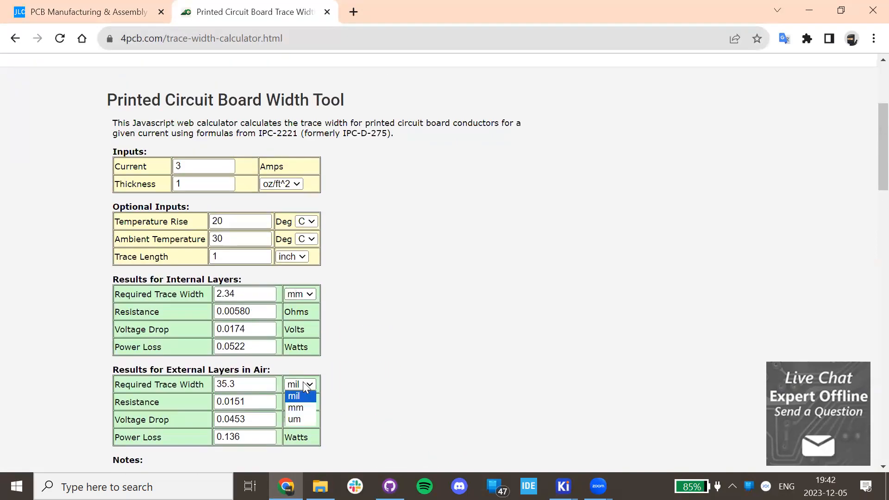
left_click(294, 406)
scroll(322, 378, "down", 4)
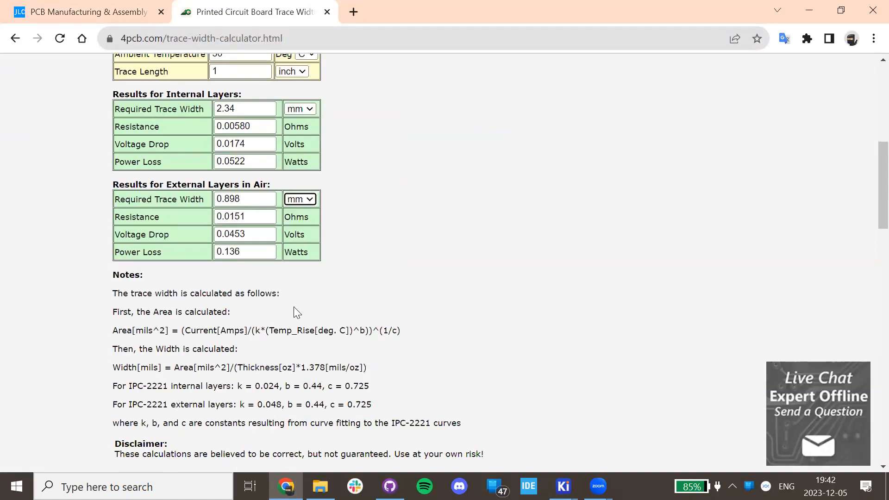
scroll(294, 307, "up", 4)
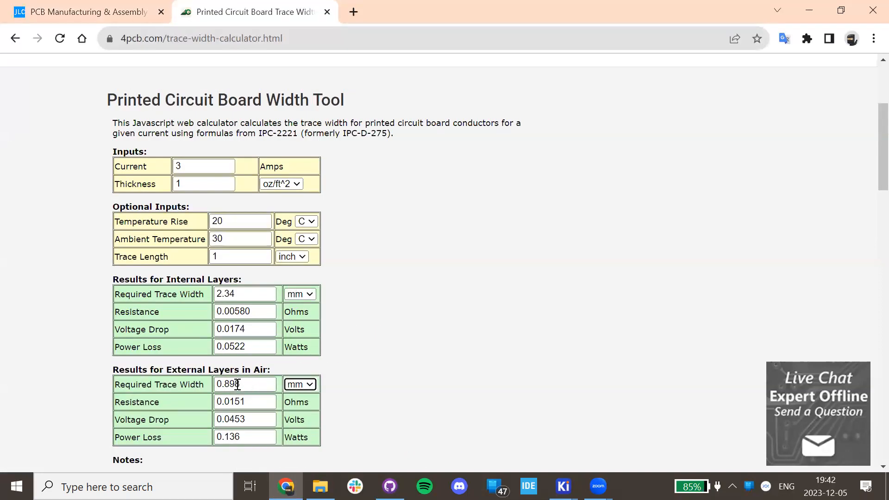
left_click_drag(221, 383, 273, 387)
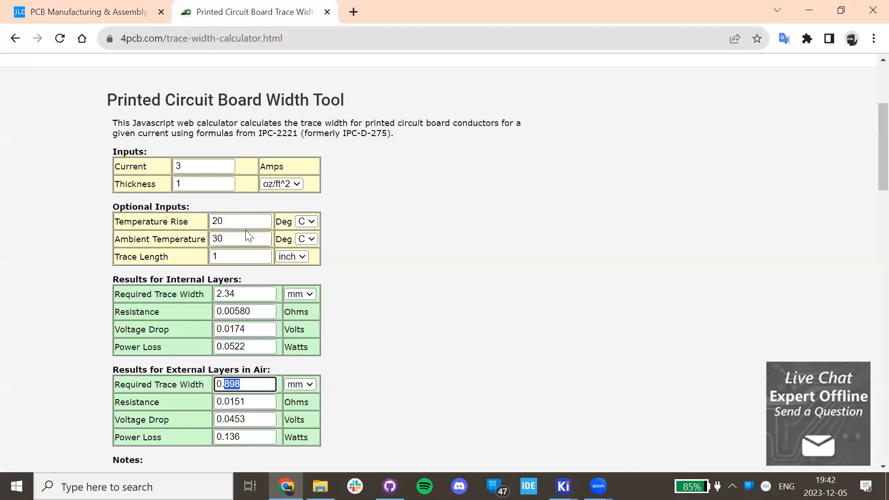
left_click_drag(234, 220, 161, 219)
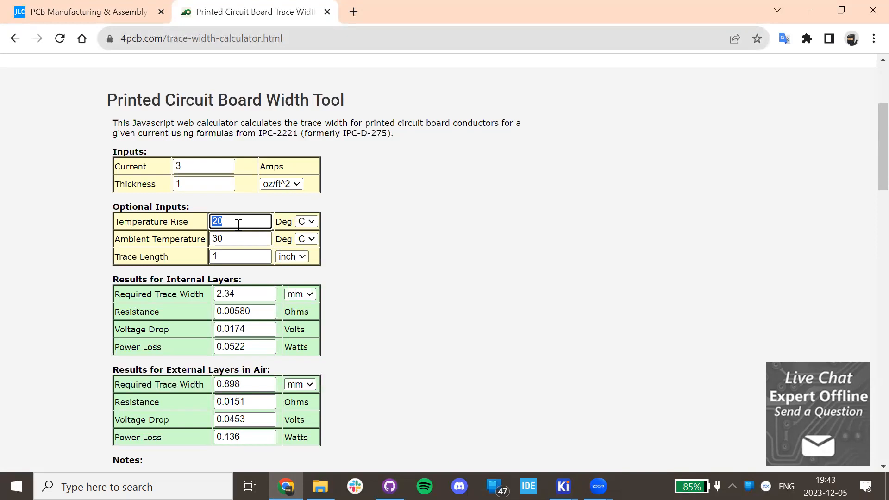
Try ambient temperatures of 40, 80 and 20 °C, ending at 50 °C.
key("Tab")
type("40")
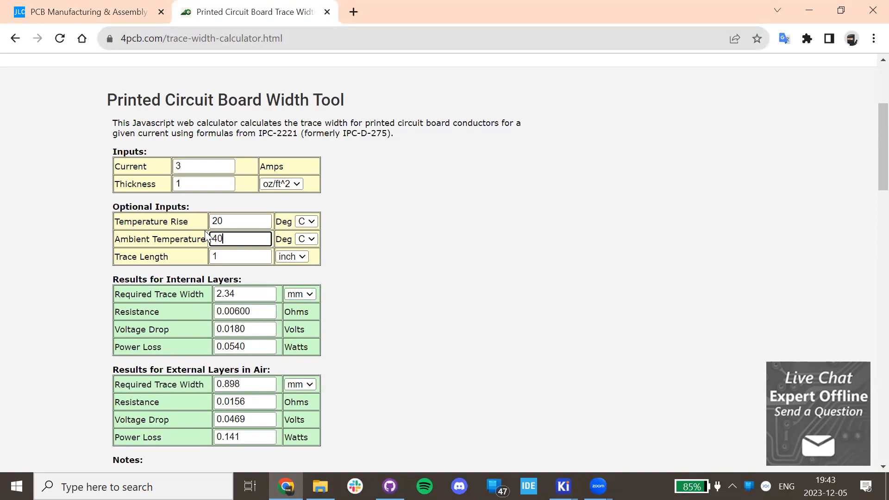
left_click(409, 277)
double_click(224, 233)
type("50")
key("ctrl+a")
type("80")
key("ctrl+a")
key("BackSpace")
type("20")
key("BackSpace")
key("BackSpace")
type("50")
key("BackSpace")
type("0")
key("BackSpace")
type("0")
Set ambient to 50 °C and temperature rise to 35 °C.
left_click(199, 243)
type("60")
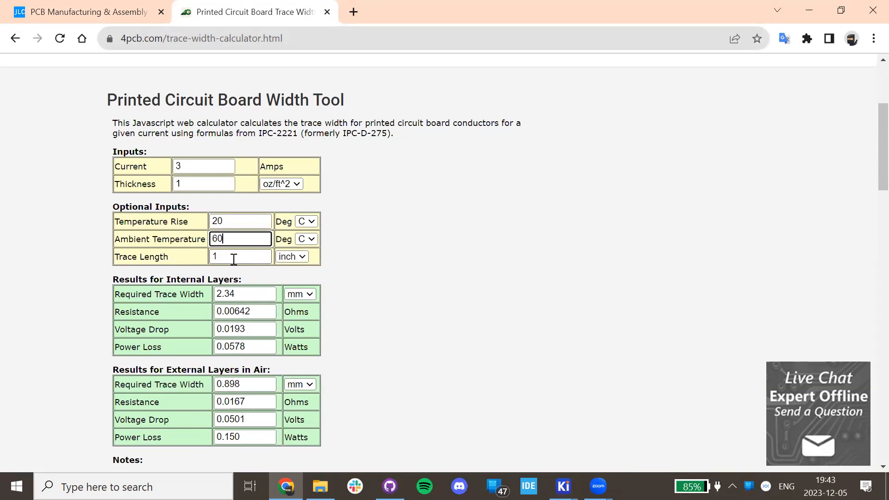
key("BackSpace")
key("BackSpace")
type("50")
double_click(224, 220)
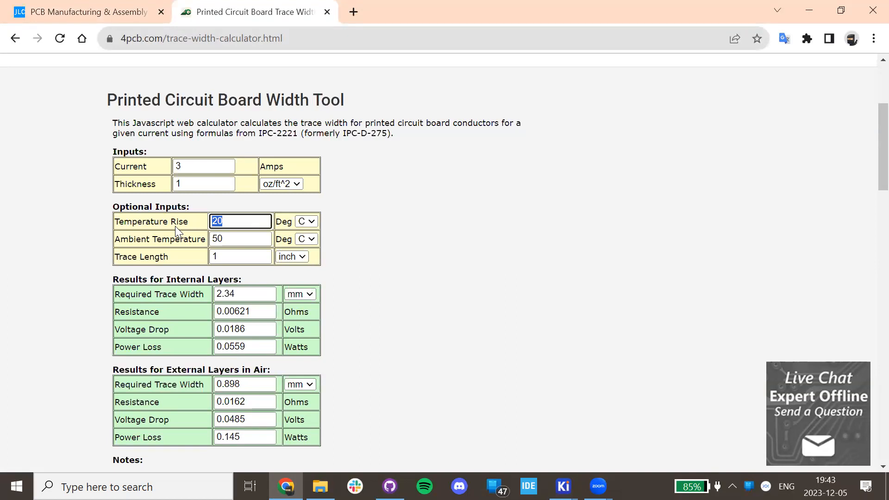
type("35")
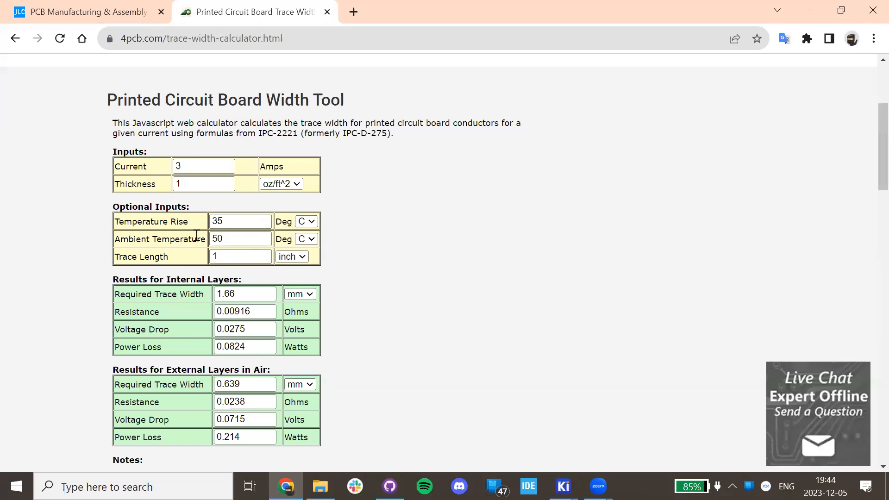
Change the current from 3 A to 1 A and read 0.365 mm internal, 0.140 mm external widths.
scroll(225, 230, "down", 4)
scroll(227, 229, "up", 4)
scroll(258, 337, "up", 4)
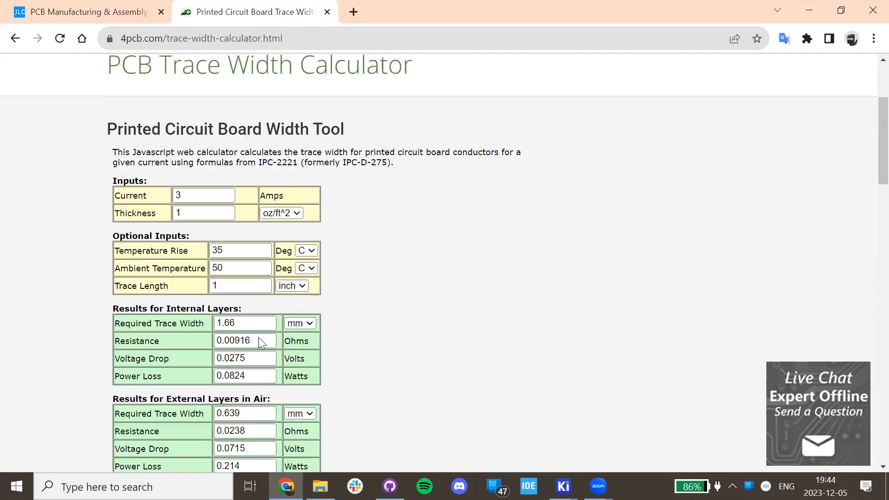
scroll(258, 335, "down", 4)
double_click(230, 167)
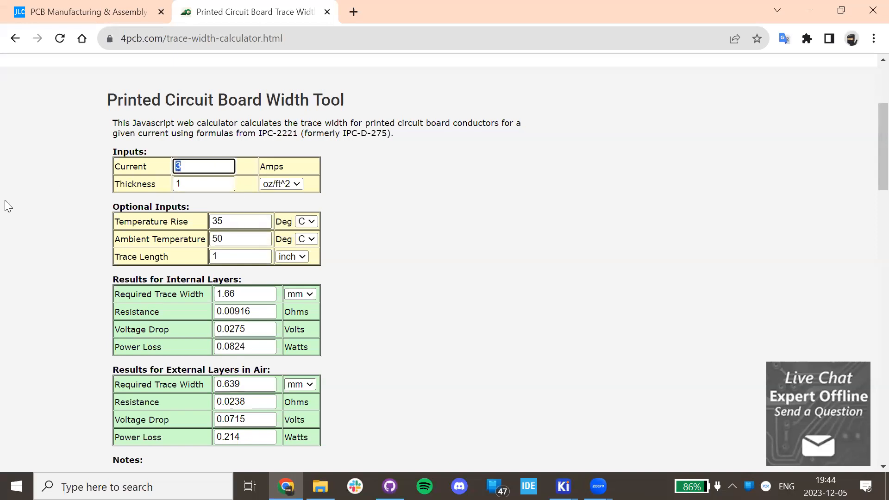
type("1")
left_click(431, 217)
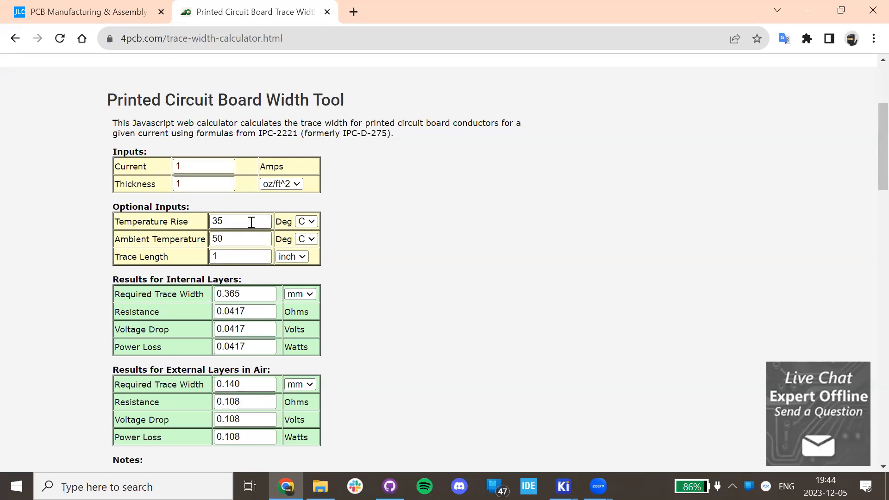
scroll(252, 223, "down", 4)
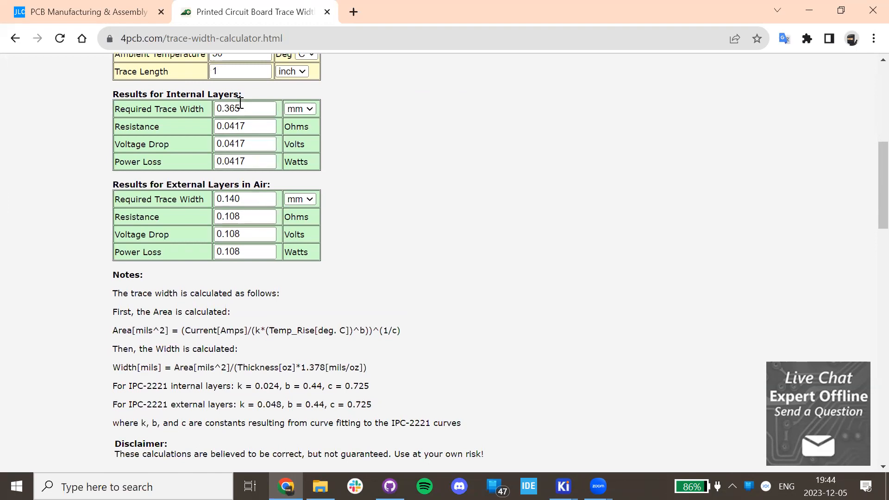
double_click(259, 105)
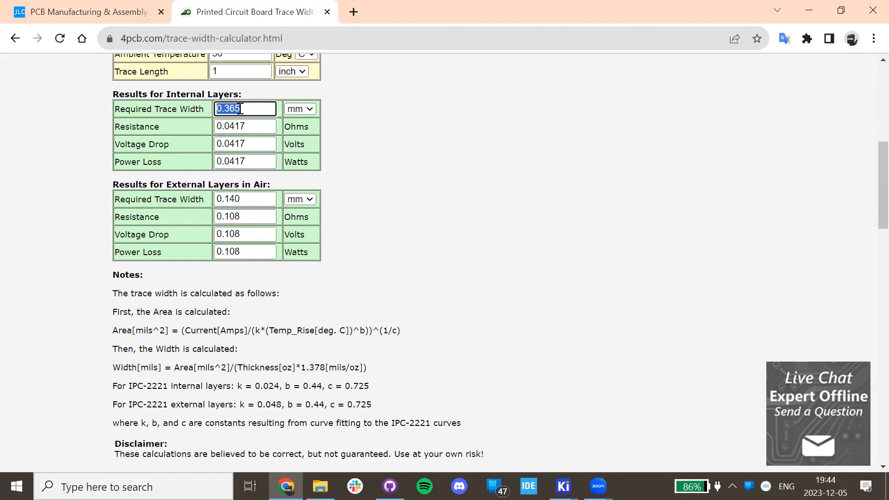
left_click(444, 118)
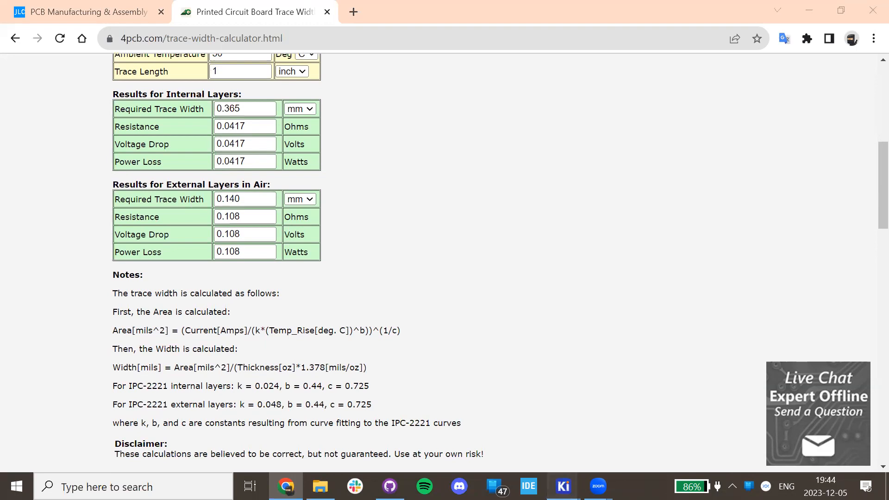
Delete the 0,2, 0,5, 0,8, 1 and 5 mm predefined track widths, keeping 0,25 and 0,4 mm.
mouse_move(564, 486)
left_click(708, 406)
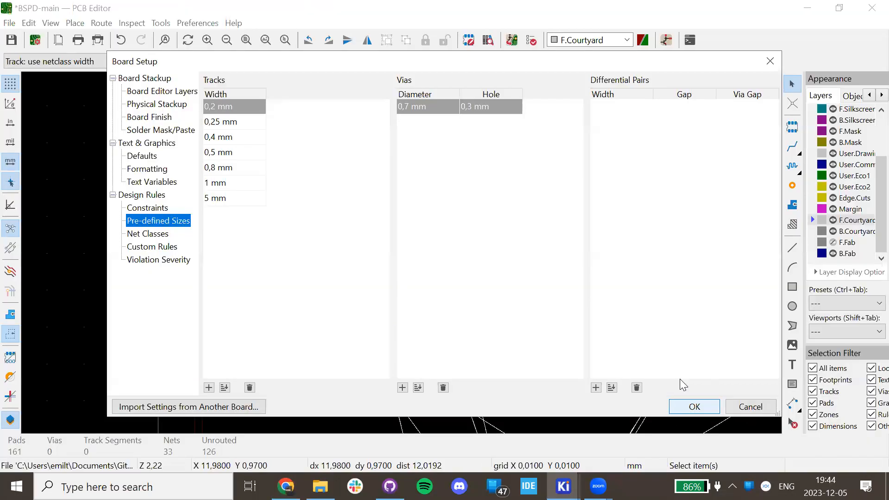
left_click(239, 141)
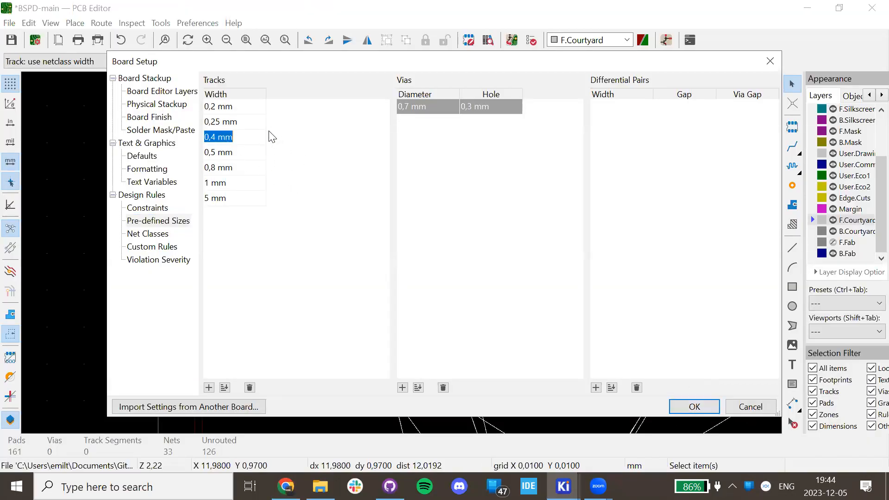
left_click(238, 108)
left_click(240, 122)
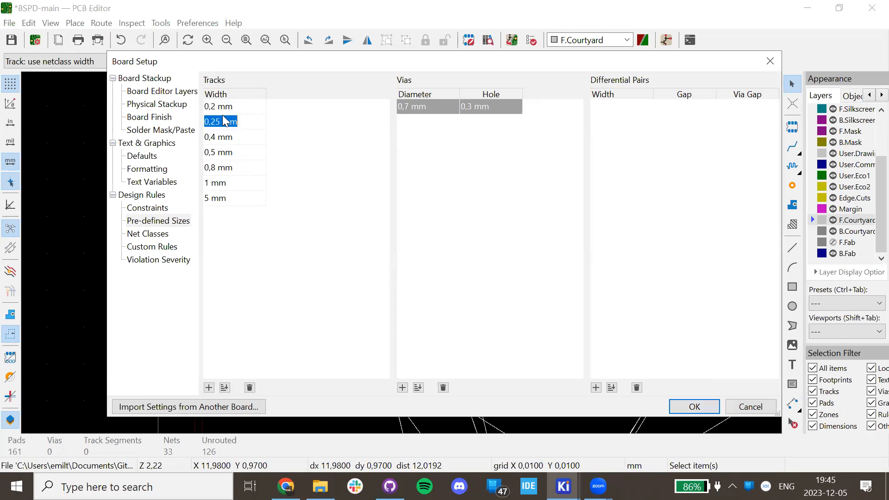
left_click(246, 171)
left_click(242, 188)
left_click(252, 201)
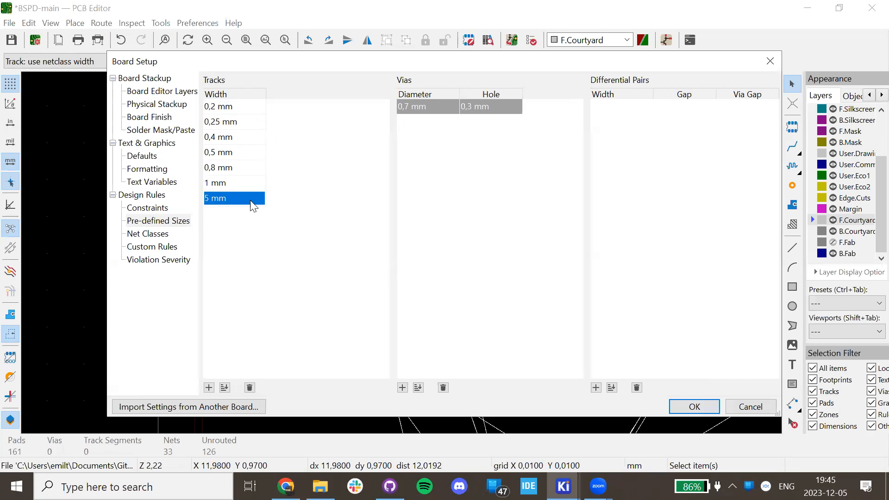
left_click(250, 388)
left_click(250, 388)
left_click(250, 388)
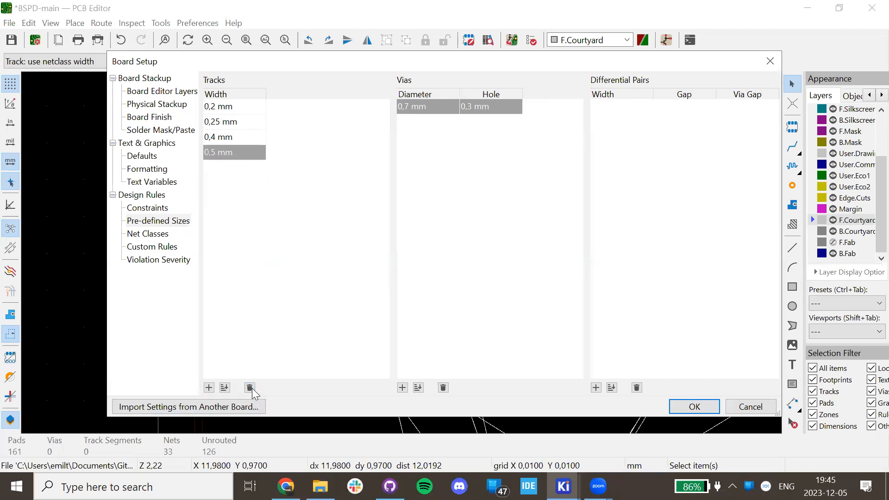
left_click(250, 388)
left_click(254, 113)
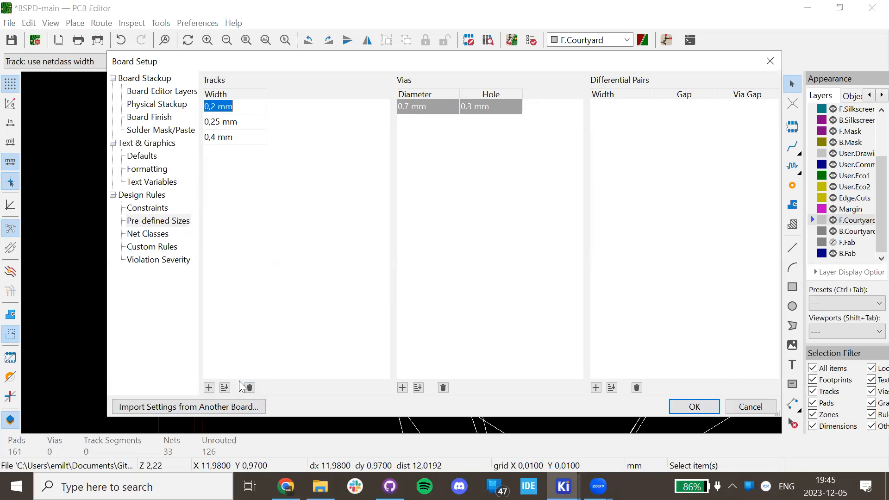
left_click(250, 388)
left_click(236, 109)
left_click(238, 122)
left_click(240, 106)
left_click(241, 123)
left_click(243, 109)
left_click(247, 122)
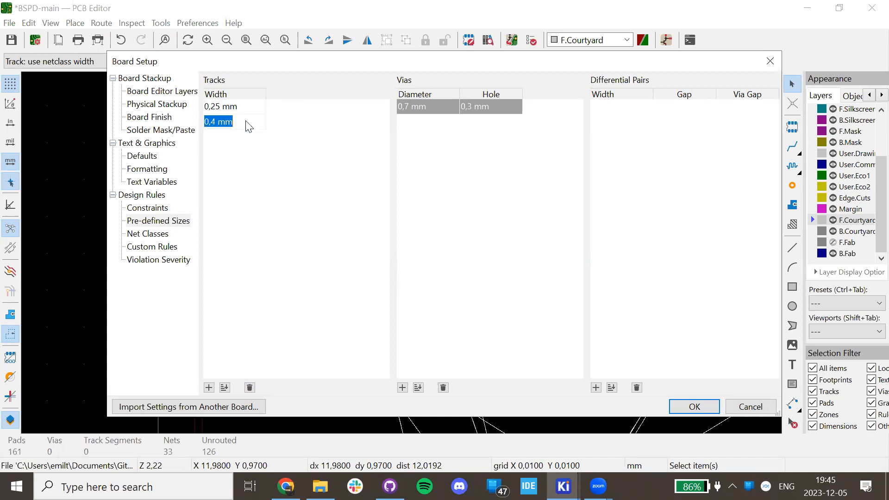
left_click(266, 104)
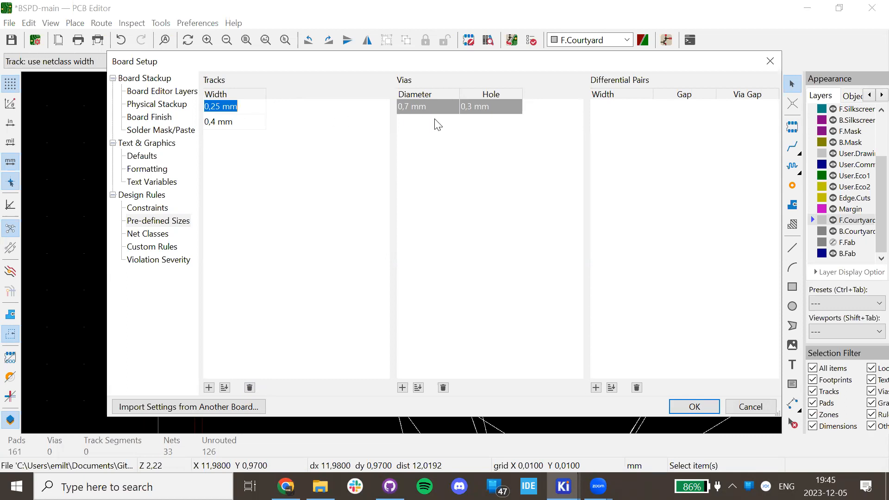
Check the 0,7 mm via diameter and 0,3 mm hole, then apply the board setup.
left_click(475, 113)
key("shift+Tab")
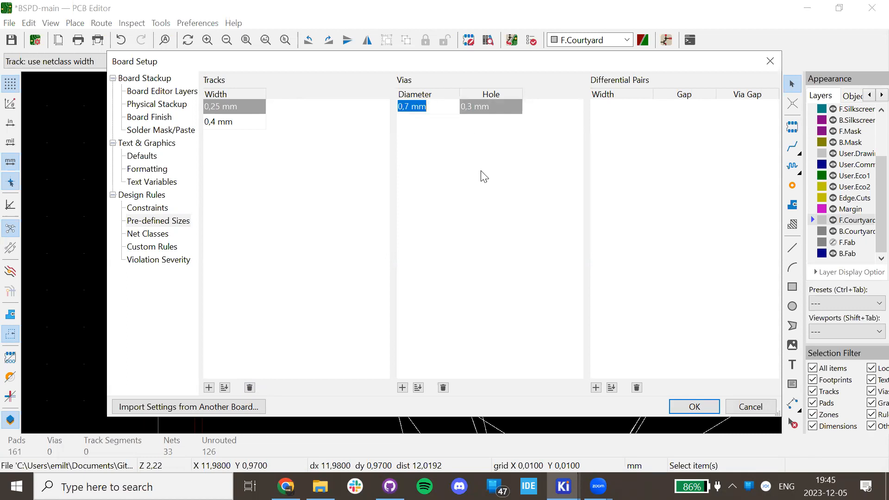
left_click(473, 107)
double_click(473, 106)
left_click(475, 133)
double_click(471, 106)
double_click(419, 109)
double_click(474, 106)
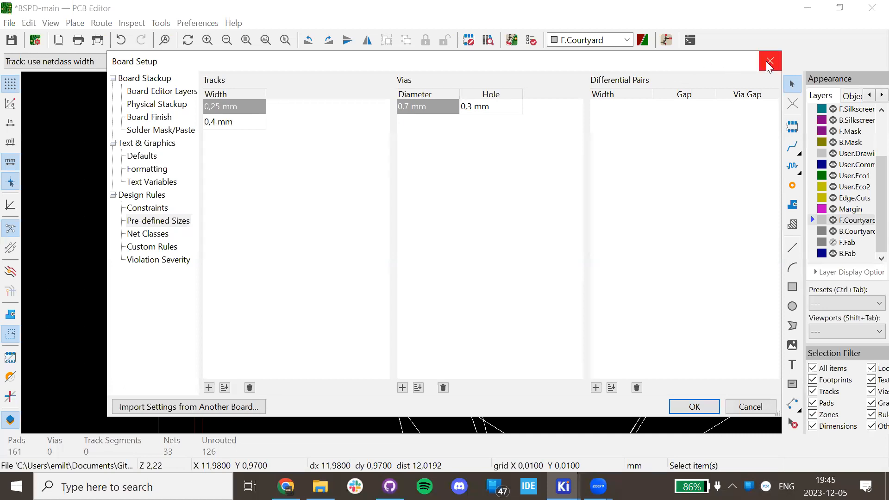
left_click(695, 406)
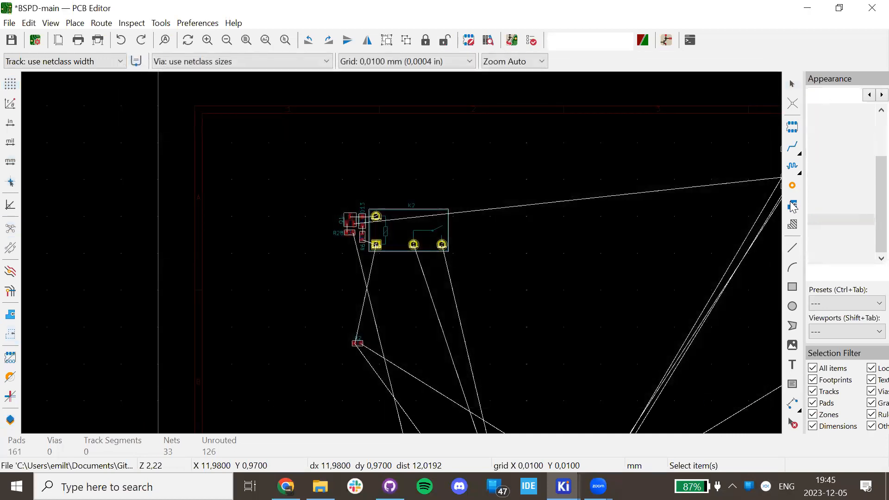
Place test vias on the board to check their size, then delete them.
left_click(791, 186)
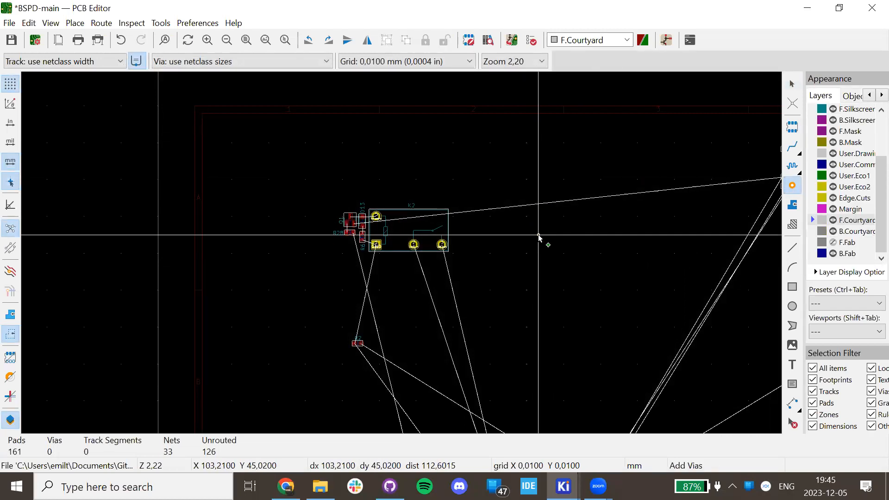
scroll(560, 238, "up", 6)
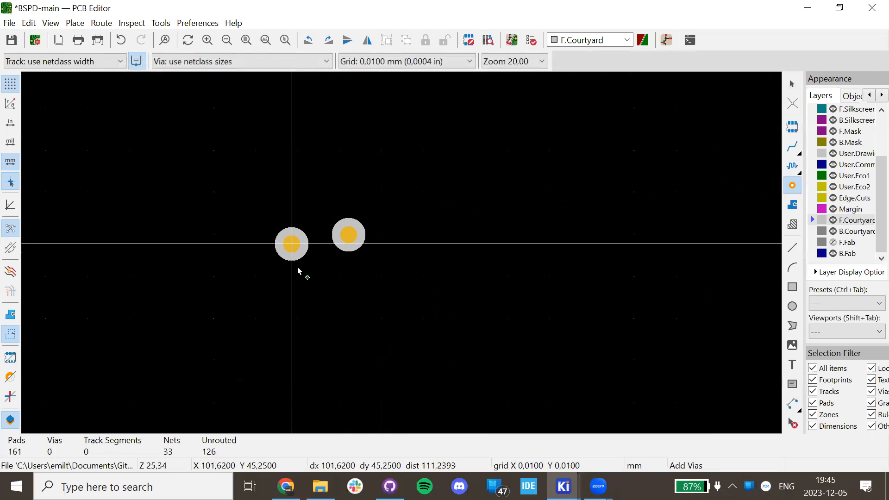
key("Escape")
left_click(348, 234)
scroll(400, 252, "up", 3)
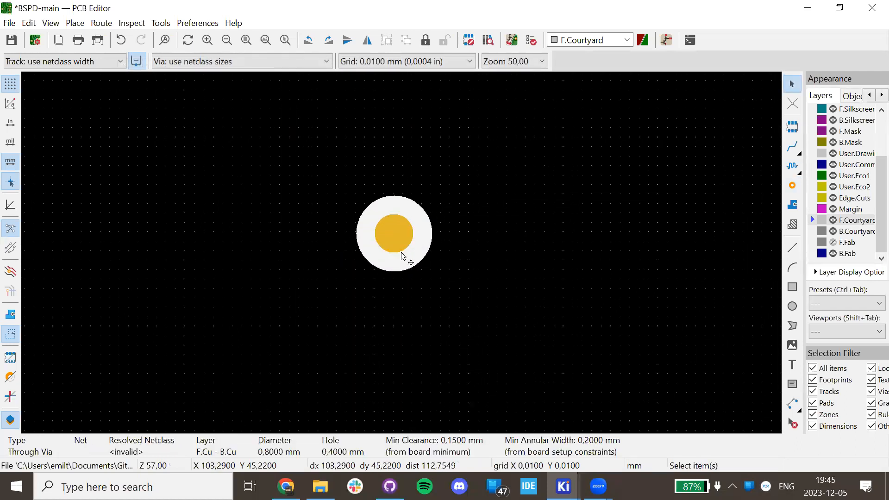
scroll(534, 250, "down", 3)
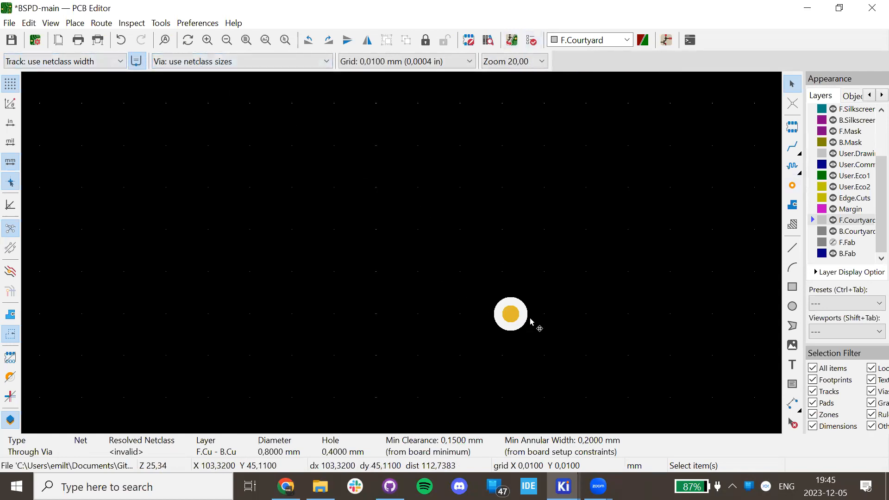
key("Delete")
left_click(792, 185)
left_click(556, 227)
left_click(406, 298)
key("Escape")
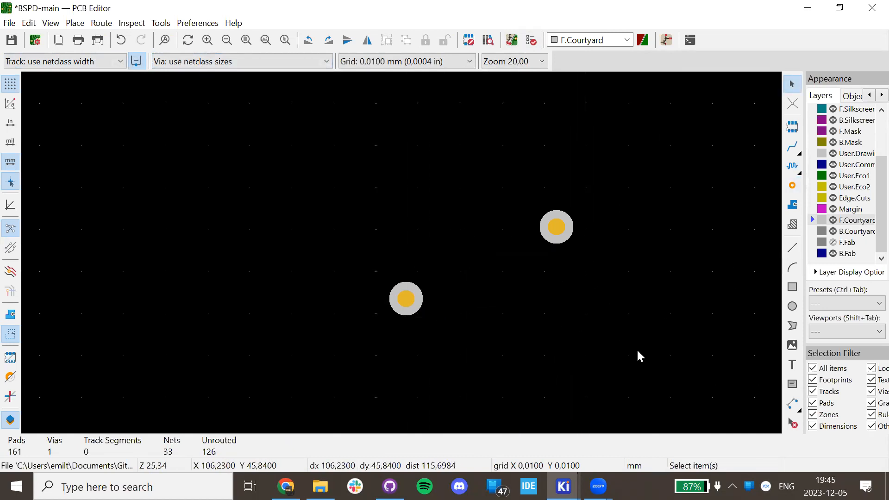
left_click_drag(639, 374, 269, 174)
key("Delete")
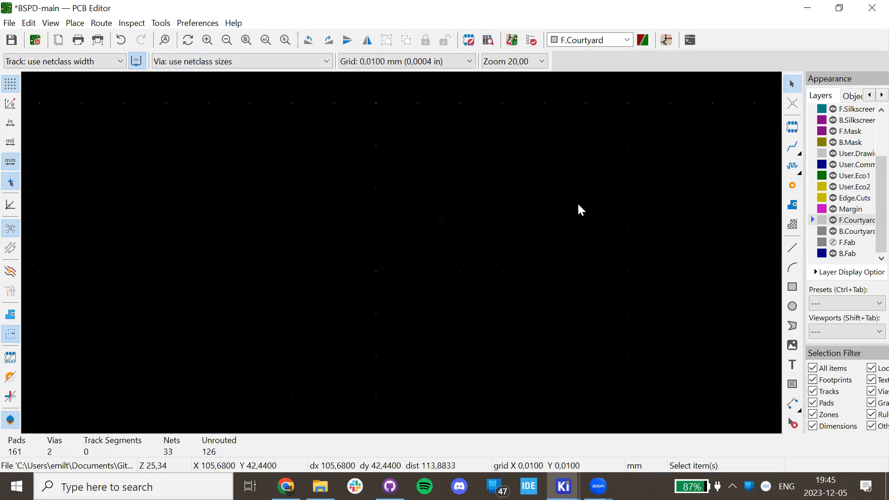
Make 0,700/0,300 mm the current via and 0,250 mm the current track width.
left_click(238, 61)
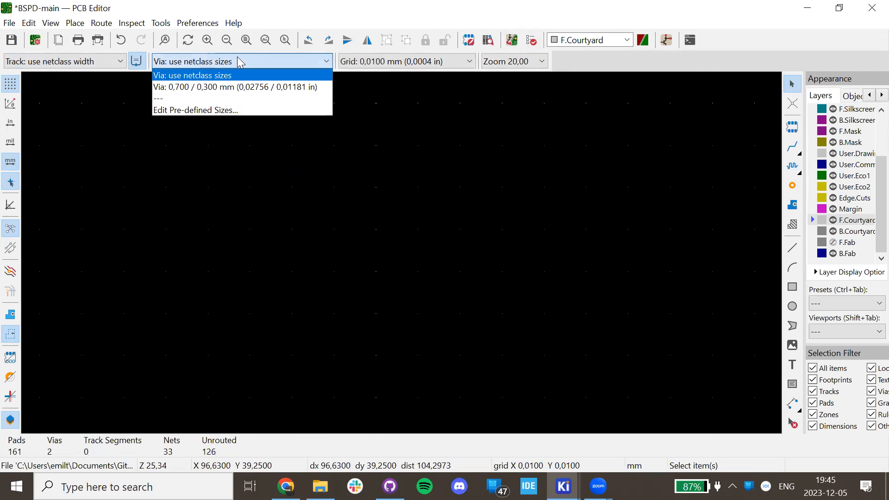
left_click(193, 87)
left_click(83, 61)
left_click(83, 87)
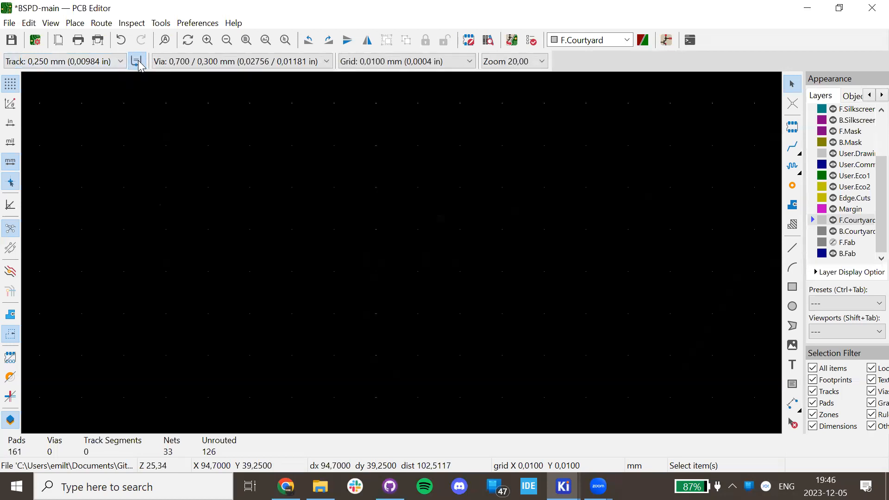
left_click(792, 185)
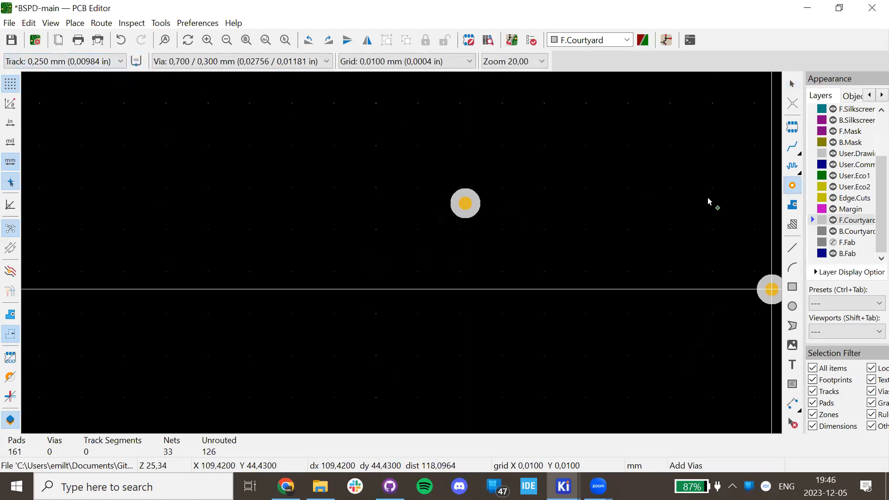
key("Escape")
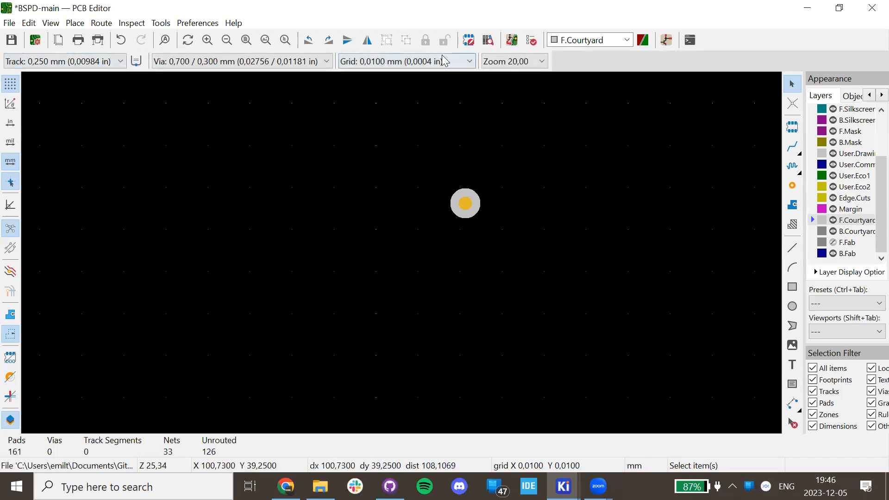
left_click(532, 39)
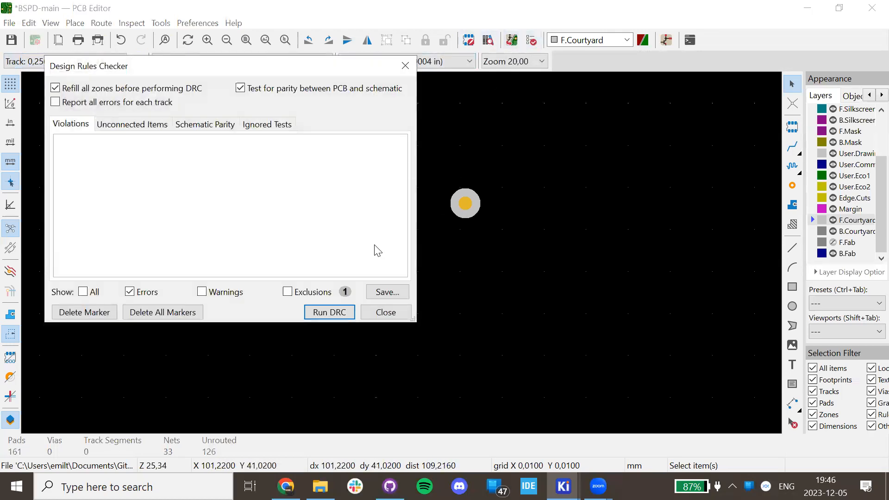
Run the DRC and inspect the board outline and unconnected C8 pad errors.
left_click(331, 313)
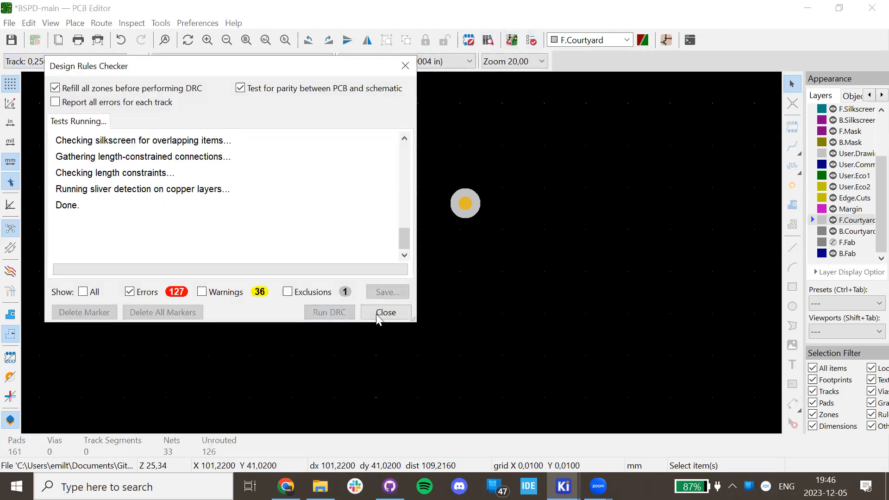
left_click(394, 316)
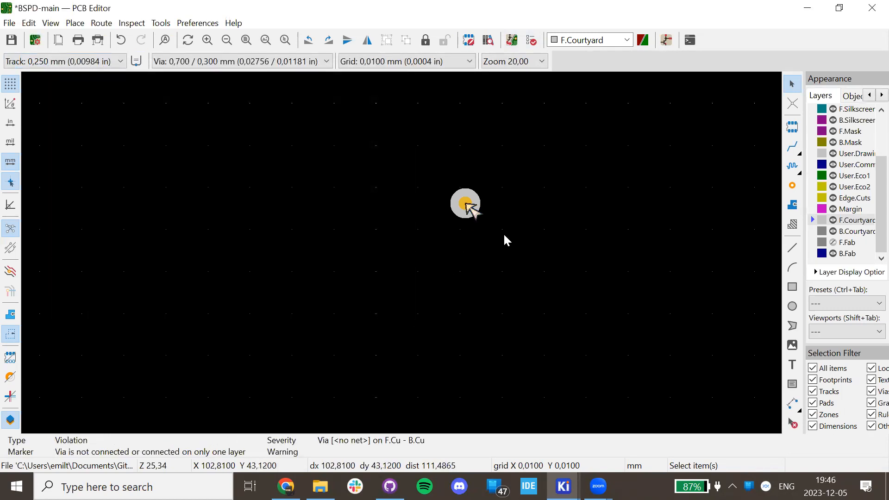
left_click(472, 198)
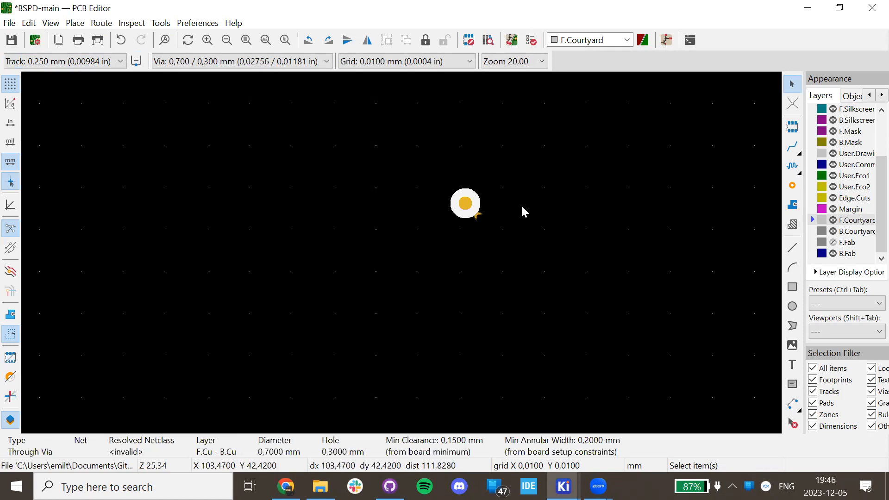
key("Escape")
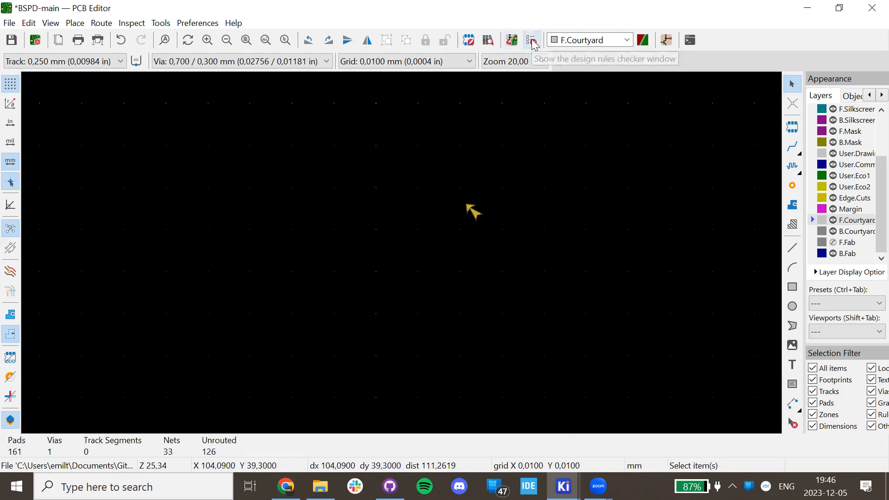
left_click(531, 39)
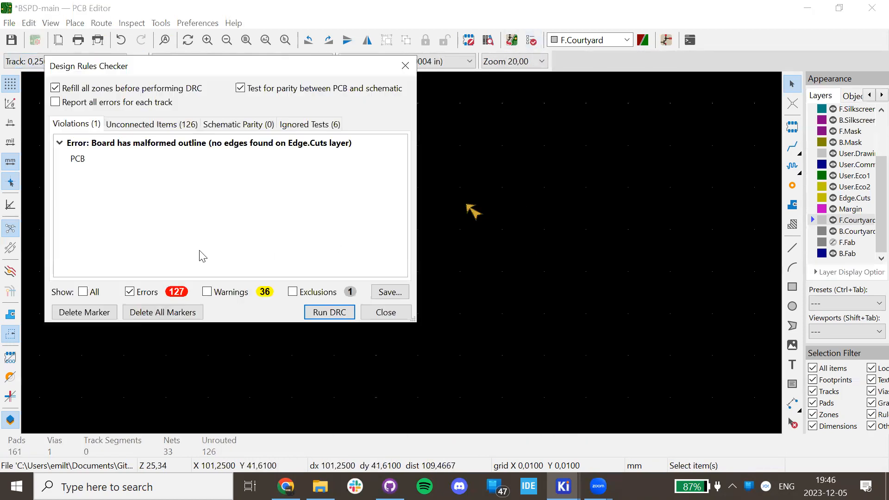
left_click(184, 142)
left_click(167, 127)
left_click(162, 206)
left_click(185, 268)
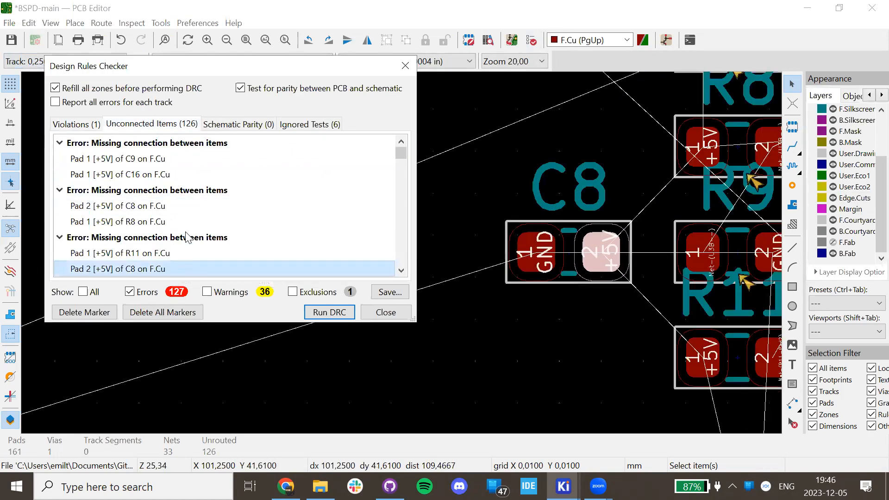
left_click(217, 190)
Delete all DRC markers and close the checker.
left_click(114, 312)
left_click(139, 312)
left_click(274, 197)
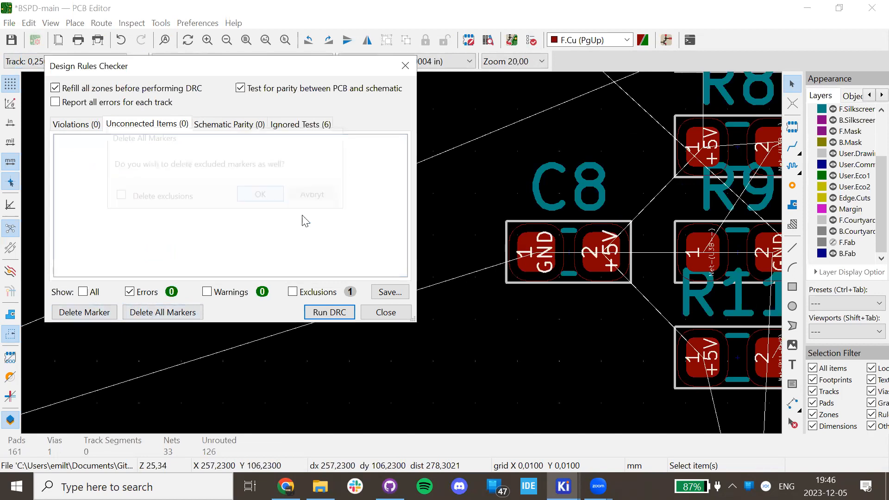
left_click(386, 312)
scroll(499, 284, "down", 2)
scroll(401, 253, "down", 8)
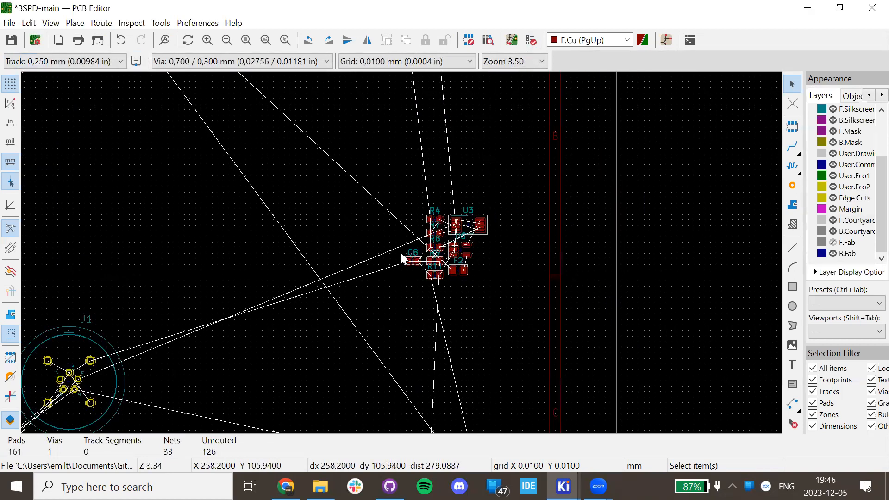
middle_click_drag(228, 277, 326, 310)
scroll(326, 310, "down", 2)
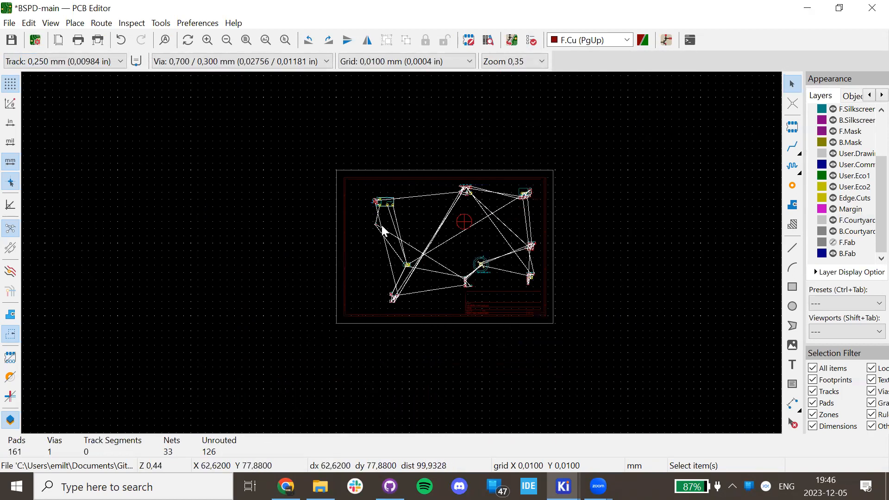
scroll(382, 225, "up", 8)
middle_click_drag(414, 209, 425, 310)
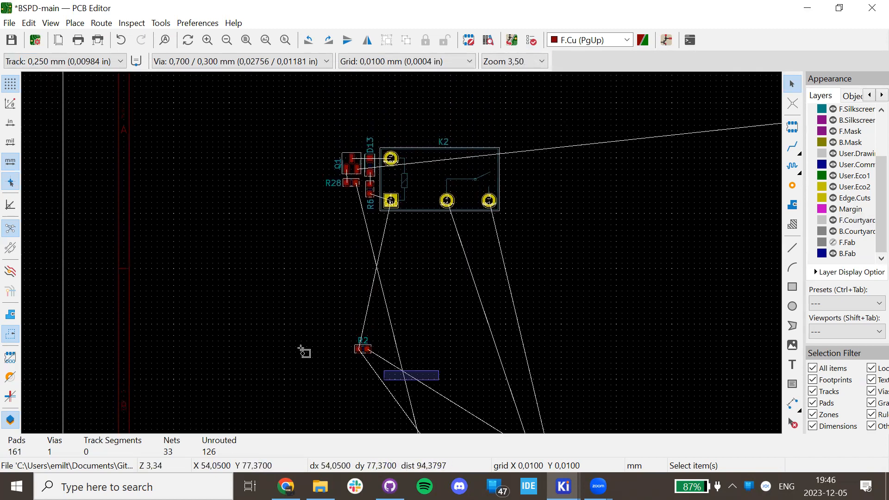
left_click(363, 348)
key("m")
left_click(115, 347)
key("Escape")
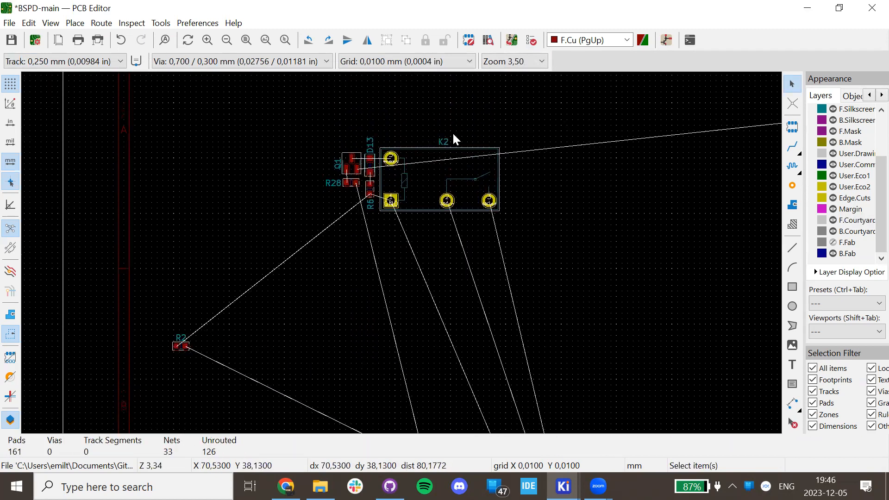
scroll(324, 167, "up", 4)
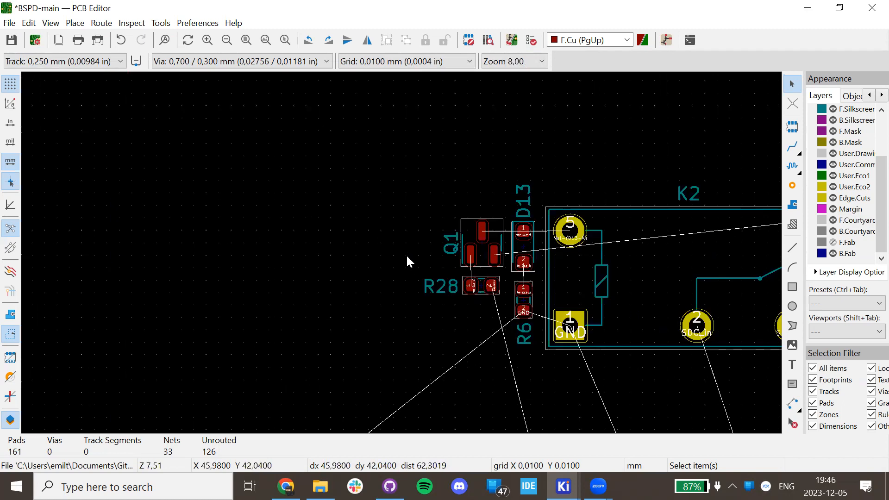
scroll(506, 271, "down", 6)
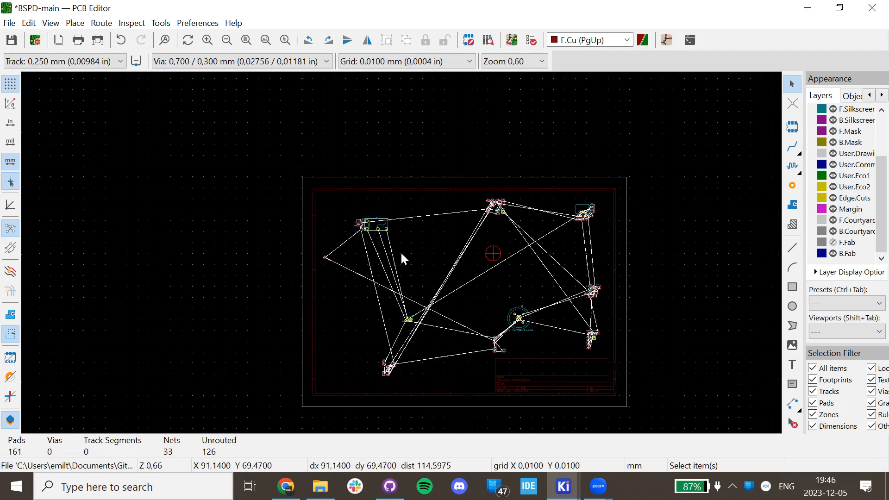
left_click_drag(400, 246, 328, 199)
key("m")
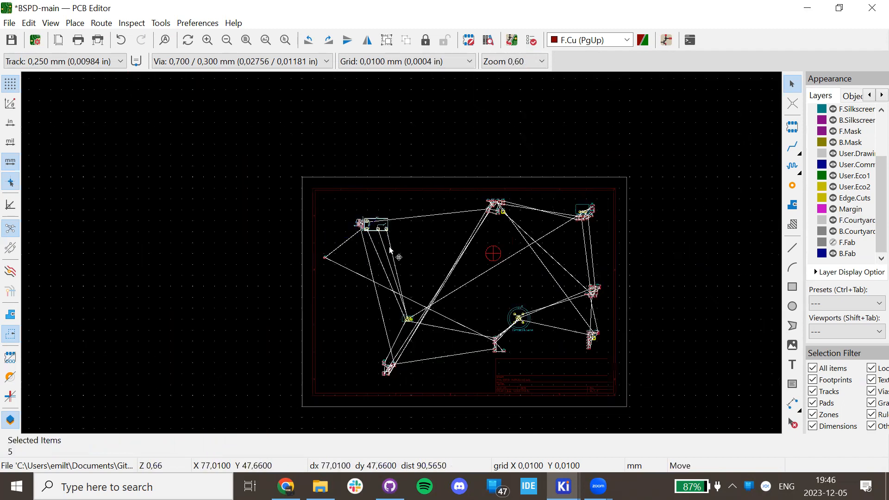
left_click(408, 305)
scroll(400, 251, "up", 4)
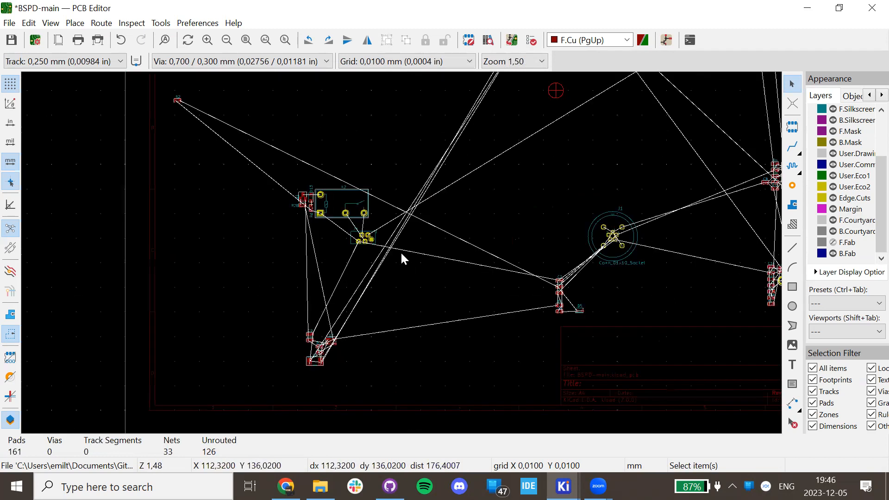
scroll(387, 250, "up", 3)
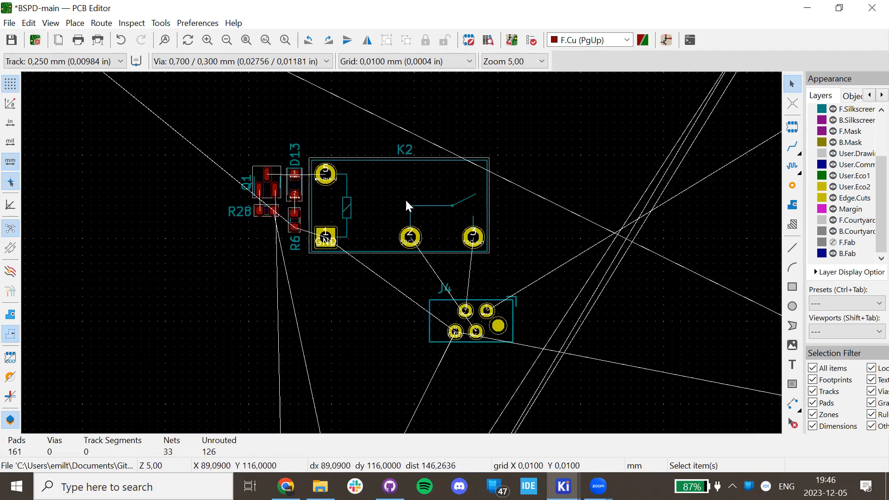
left_click(412, 190)
key("m")
left_click(396, 205)
left_click_drag(557, 226, 213, 135)
scroll(401, 251, "up", 5)
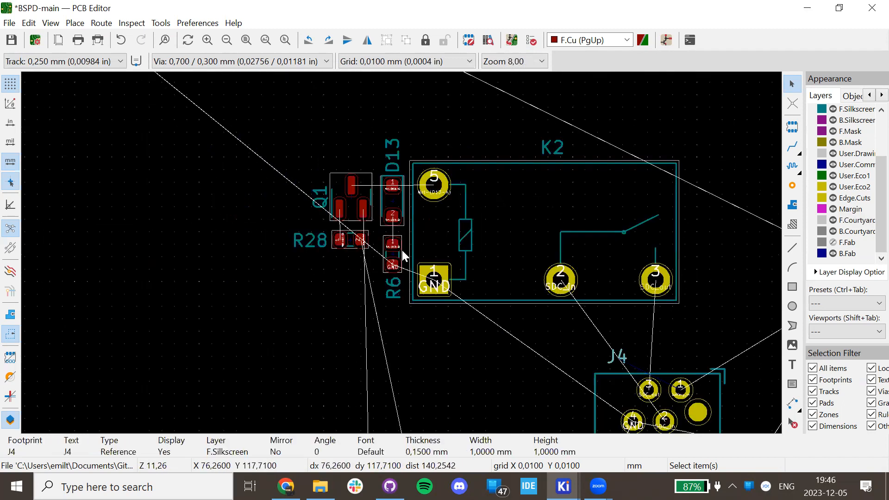
scroll(387, 222, "left", 3)
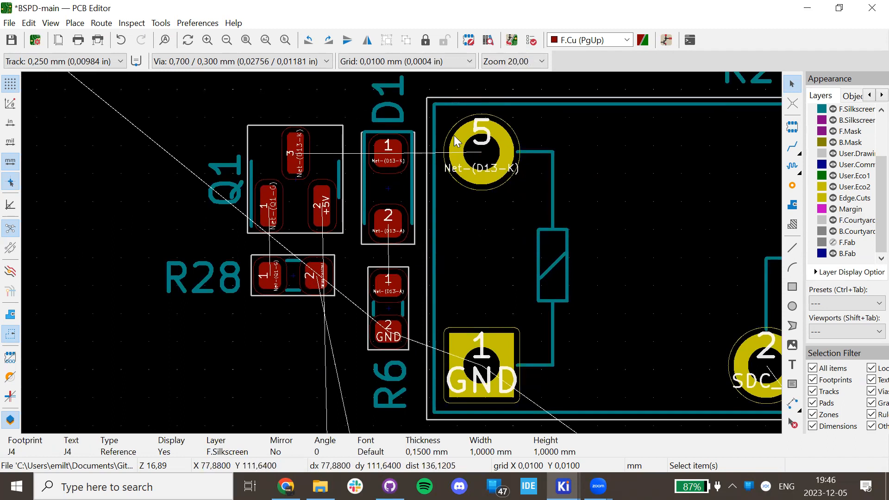
scroll(479, 162, "down", 5)
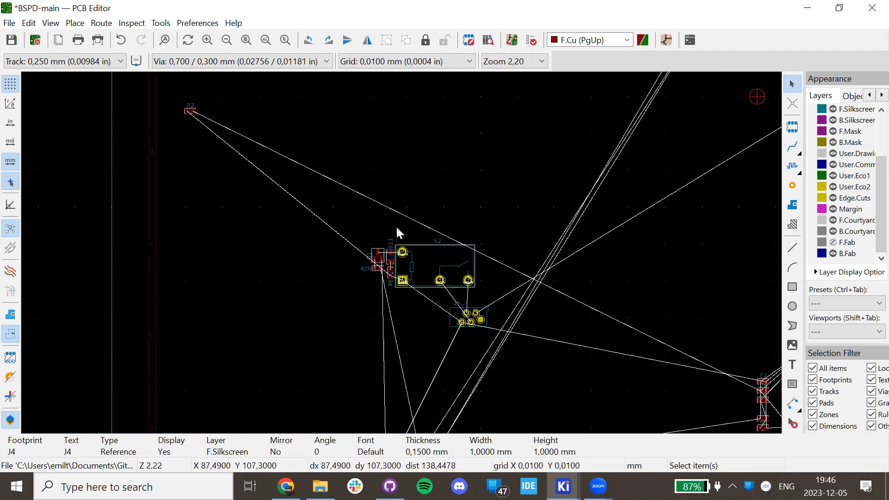
scroll(459, 230, "down", 5)
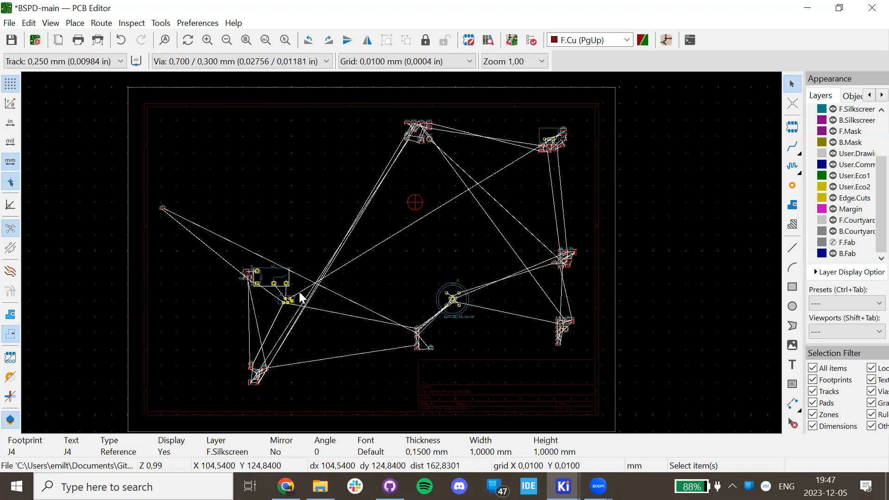
scroll(301, 297, "up", 4)
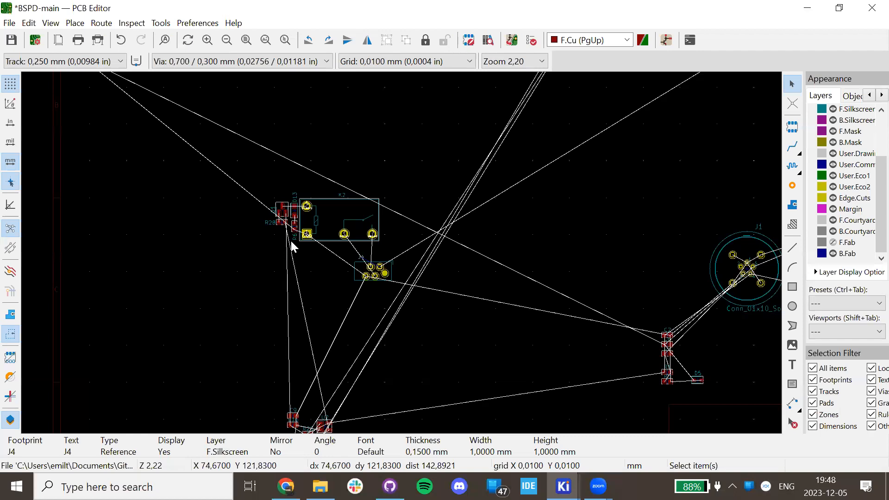
scroll(401, 252, "up", 5)
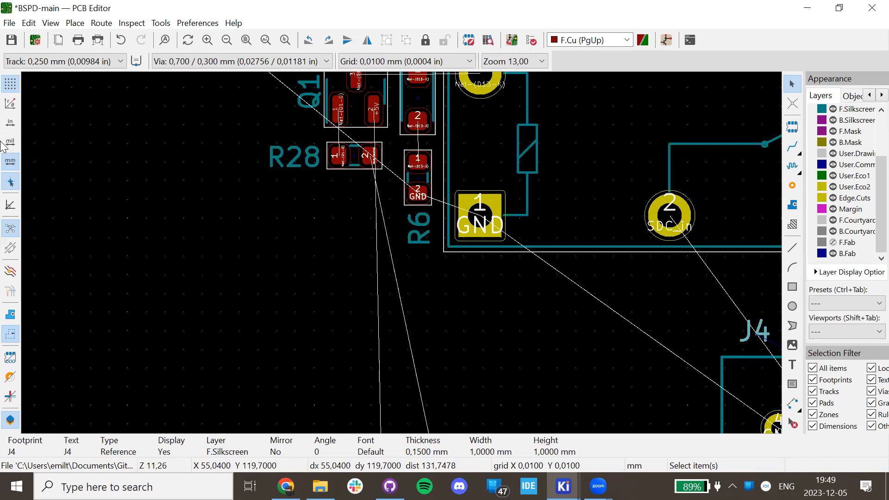
scroll(534, 234, "down", 5)
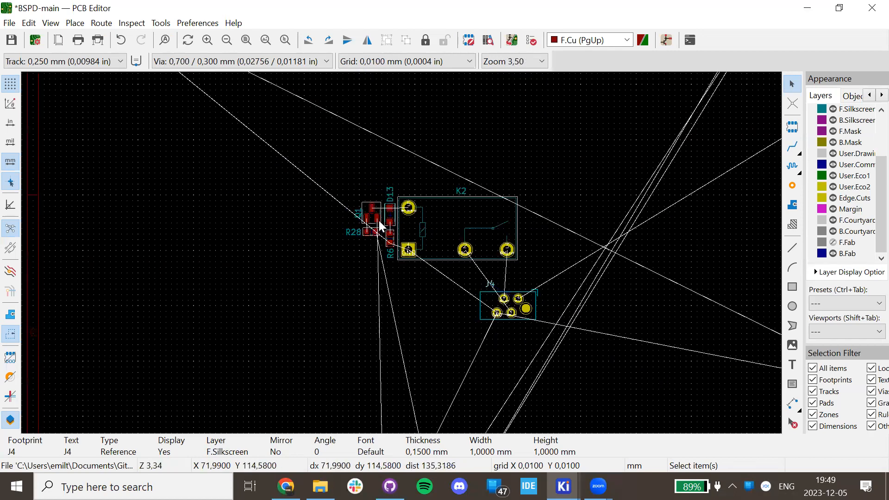
Pan around the board, briefly selecting then deselecting the upper-right footprint group.
scroll(380, 226, "down", 3)
middle_click_drag(580, 301, 300, 259)
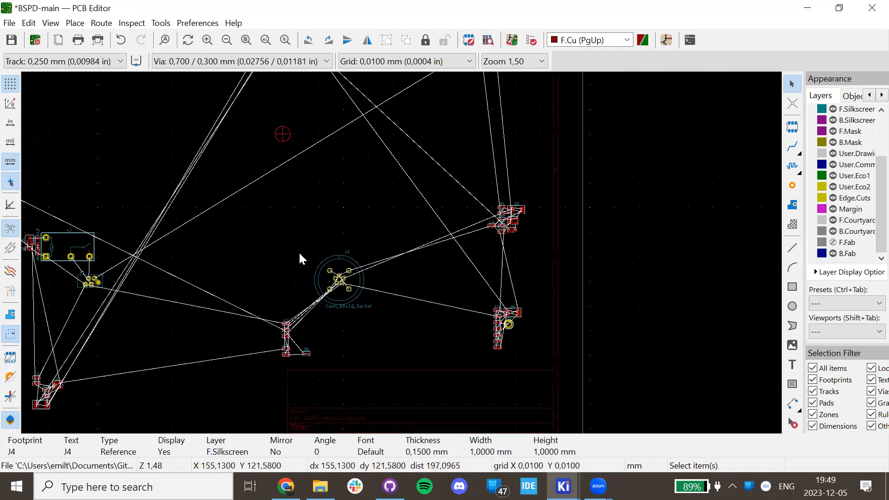
scroll(299, 251, "left", 3)
scroll(383, 330, "up", 3)
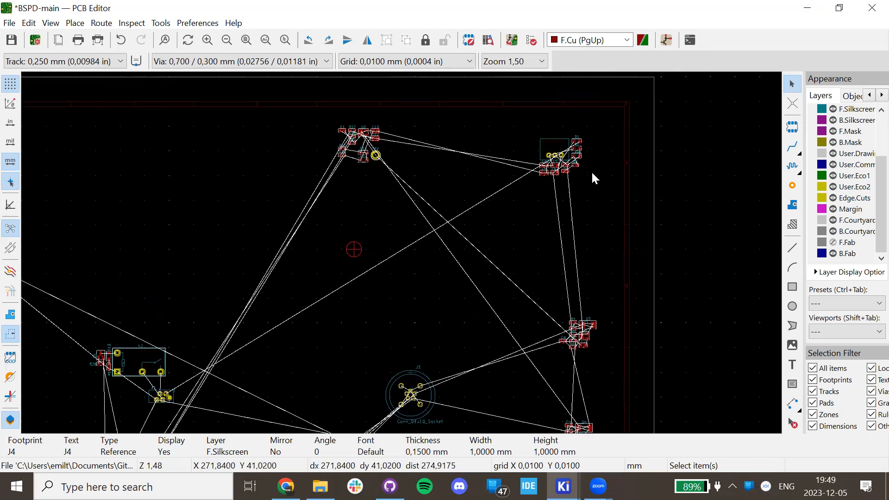
left_click_drag(626, 129, 495, 199)
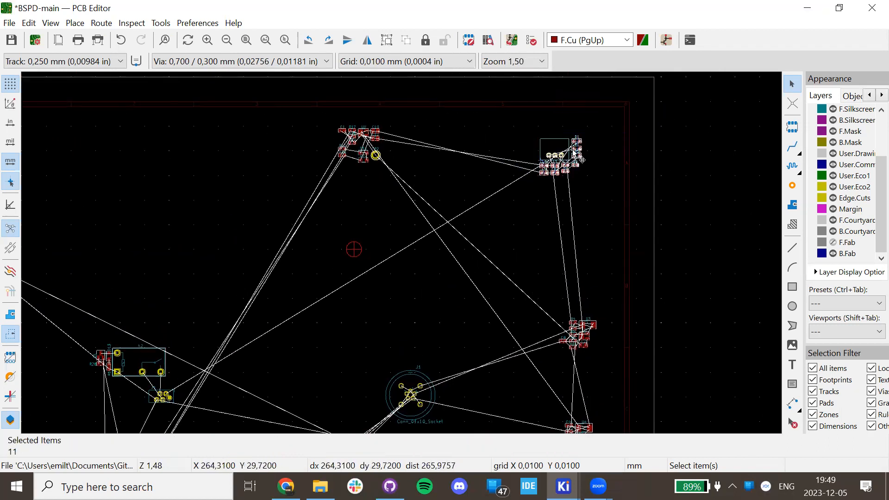
left_click(422, 213)
Box-select the six parts near the board bottom and place them below the K2 relay group.
scroll(402, 250, "down", 3)
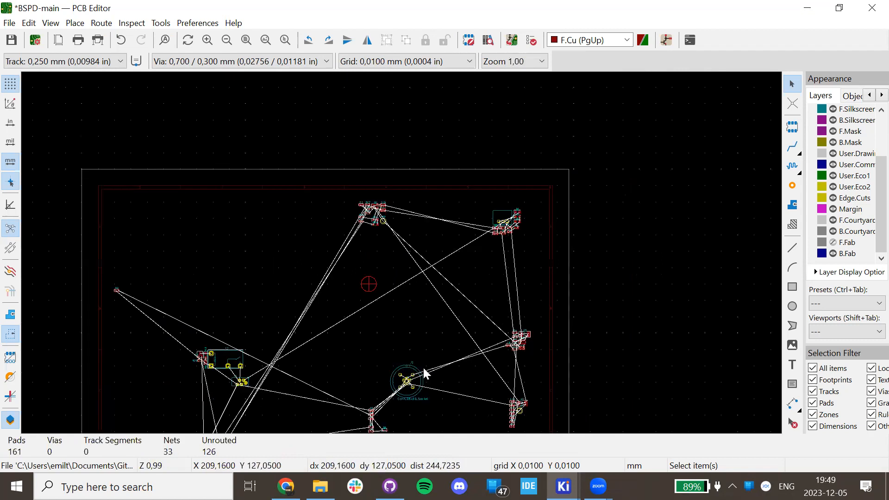
scroll(312, 307, "up", 5)
scroll(412, 256, "up", 3)
scroll(471, 272, "down", 2)
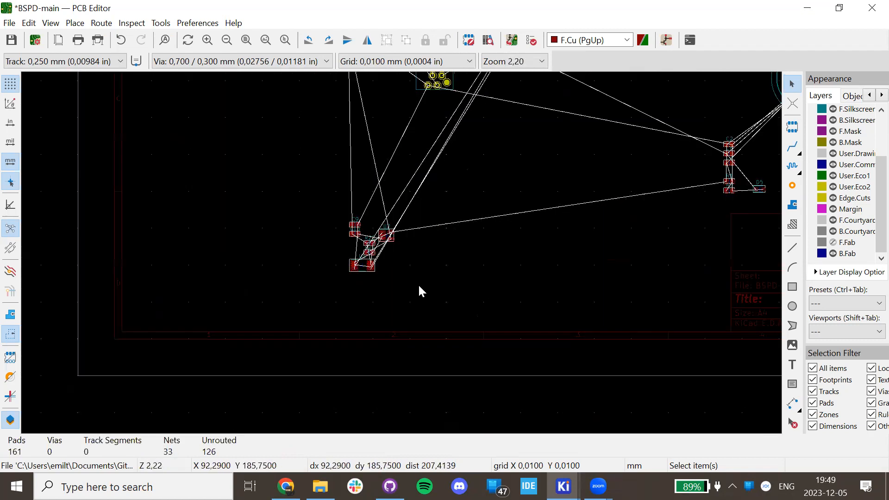
left_click_drag(418, 286, 383, 256)
key("m")
scroll(401, 258, "down", 4)
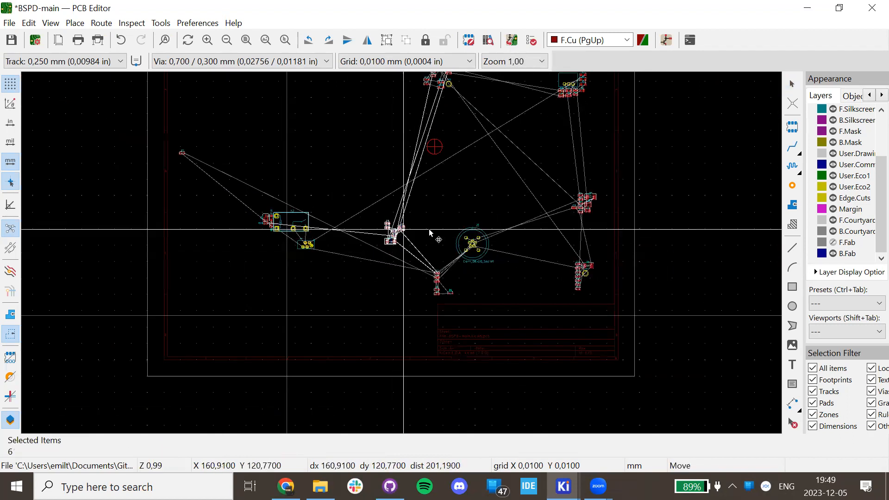
left_click(250, 320)
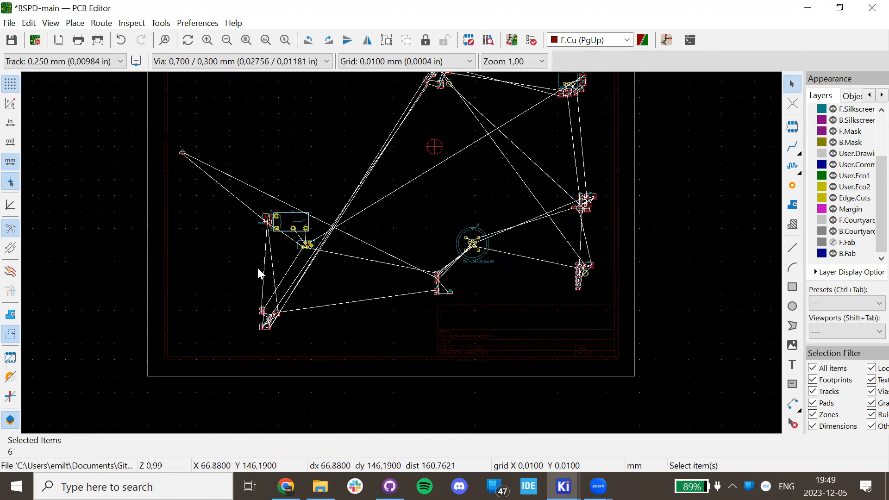
left_click(257, 267)
Center the view on D13, Q1, R28 and the whole K2 relay.
scroll(401, 254, "up", 8)
middle_click_drag(250, 350, 361, 113)
scroll(361, 113, "up", 2)
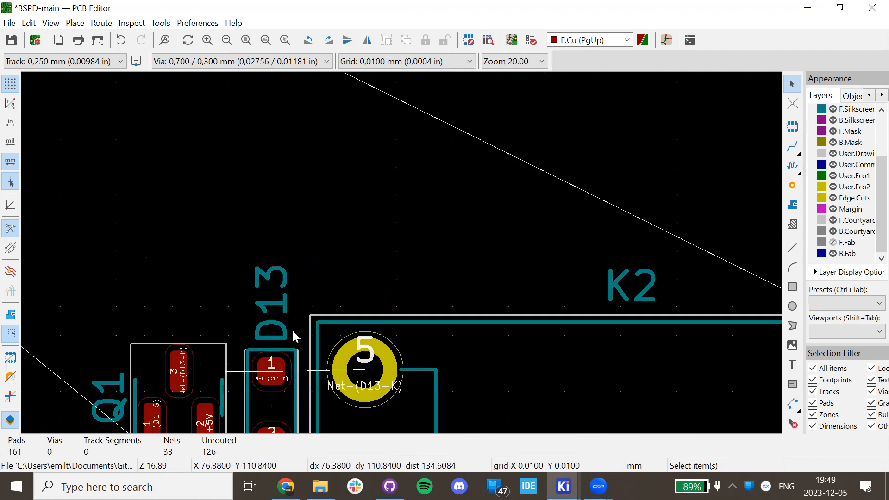
middle_click_drag(401, 252, 479, 121)
scroll(412, 270, "down", 2)
middle_click_drag(396, 281, 353, 190)
left_click(231, 168)
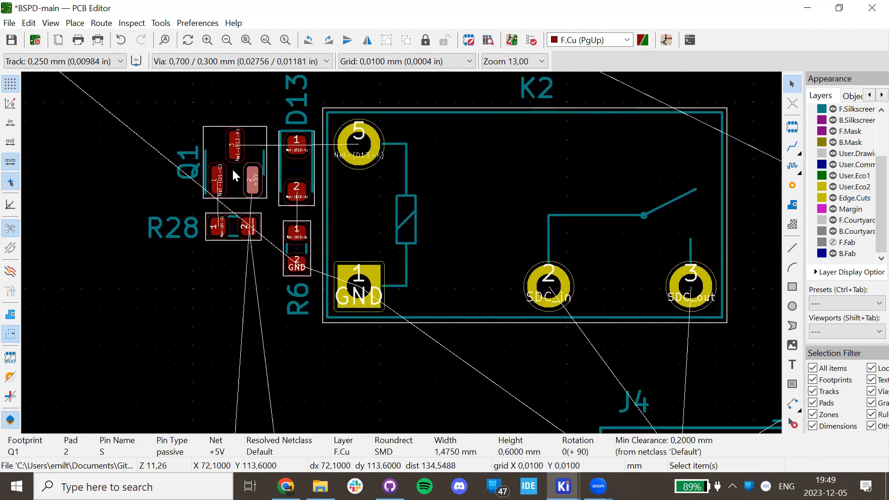
left_click(244, 178)
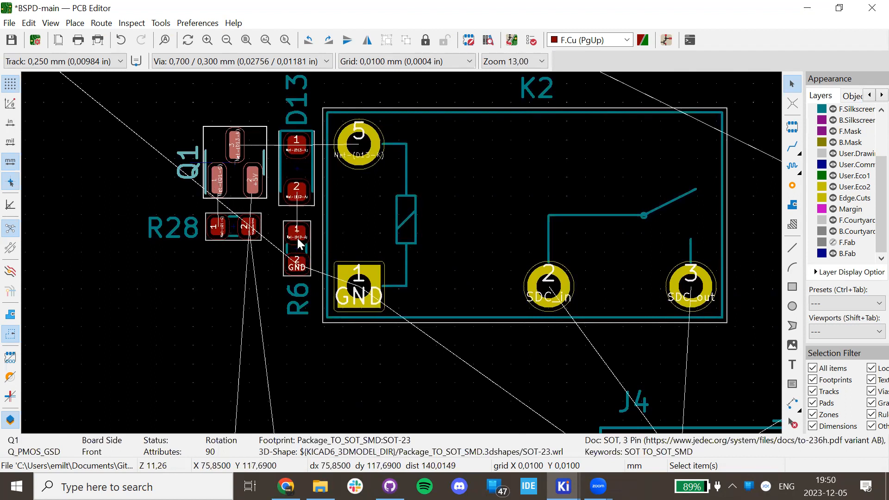
key("x")
key("Escape")
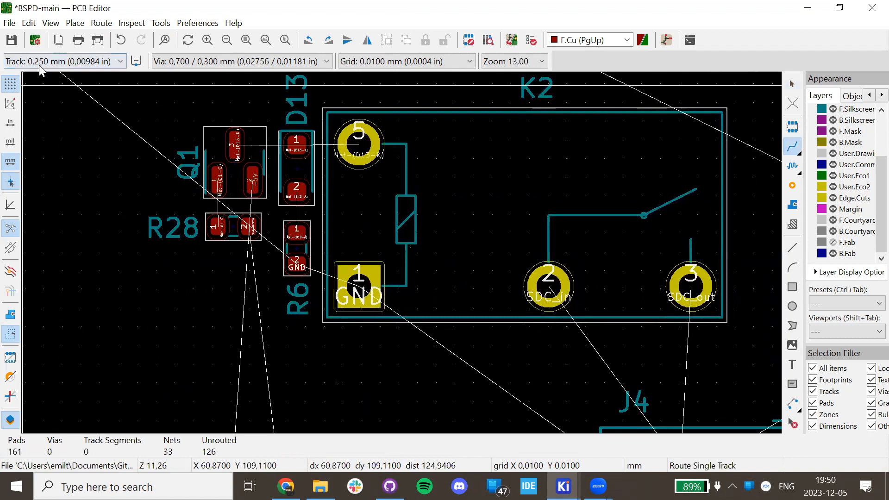
left_click(792, 147)
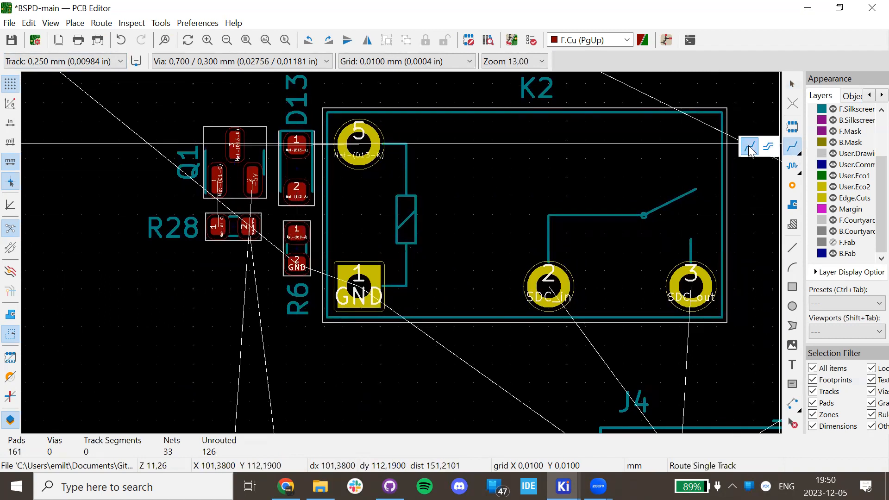
left_click(740, 150)
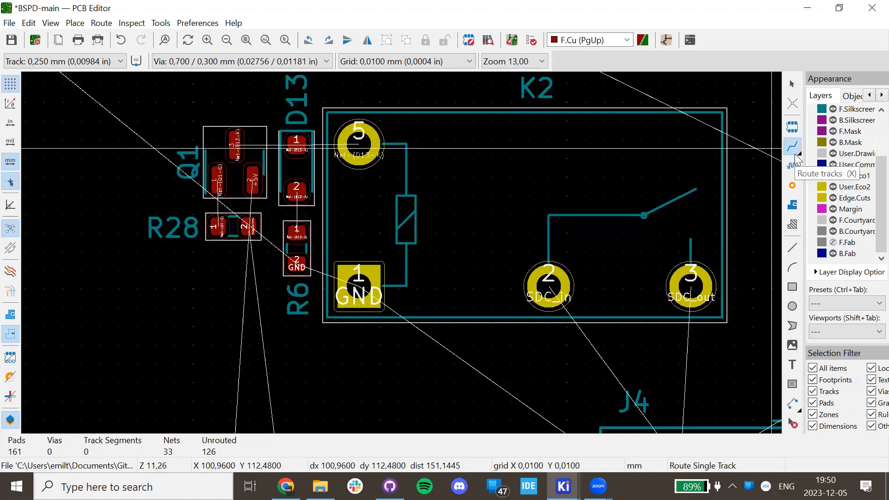
left_click(792, 404)
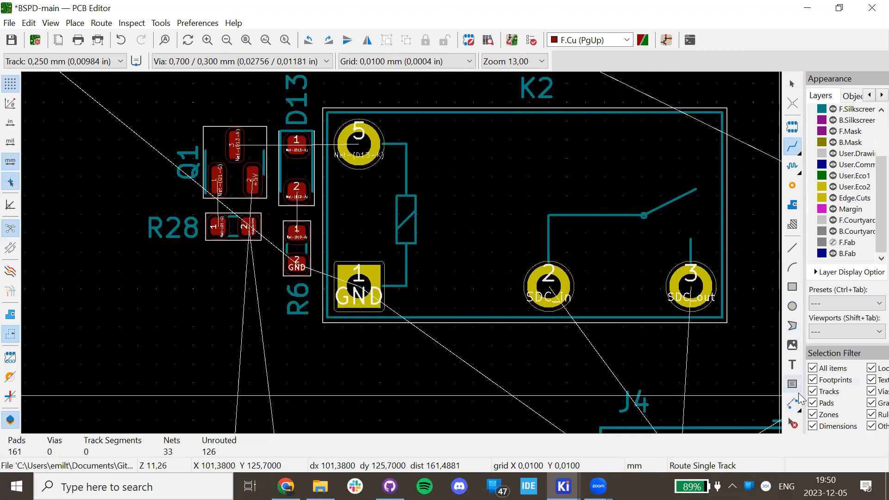
key("Escape")
left_click(796, 150)
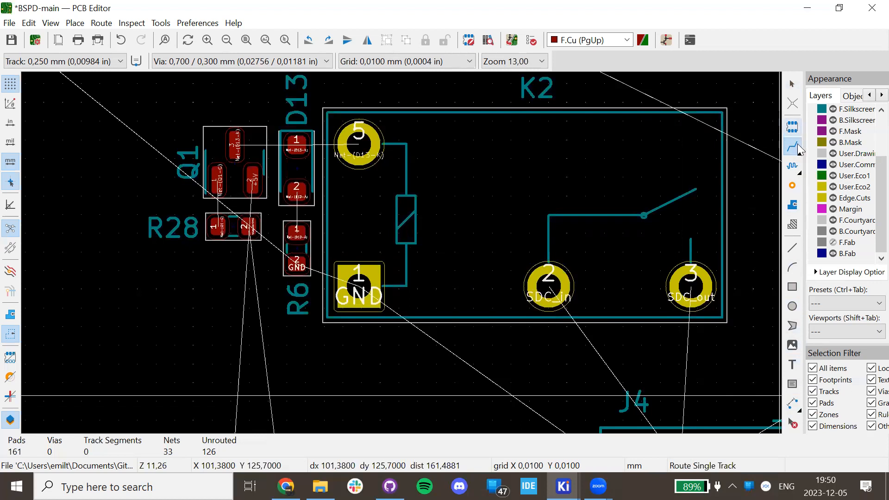
key("Escape")
left_click(787, 151)
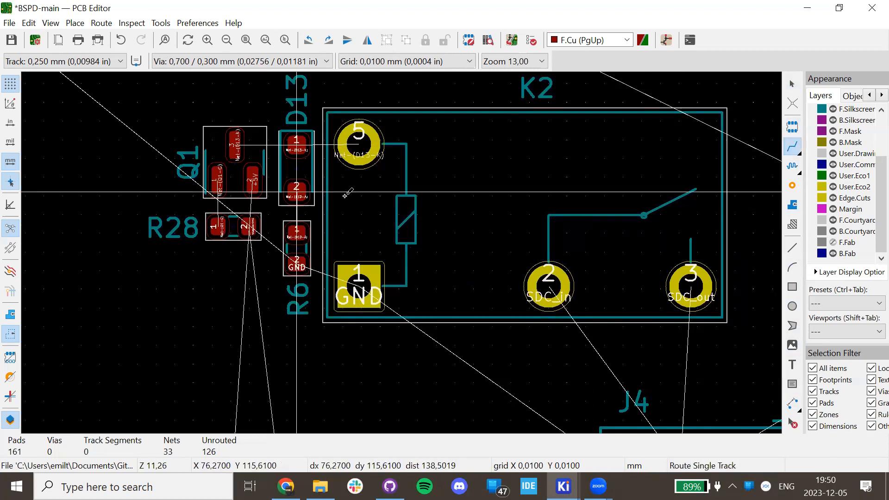
key("Escape")
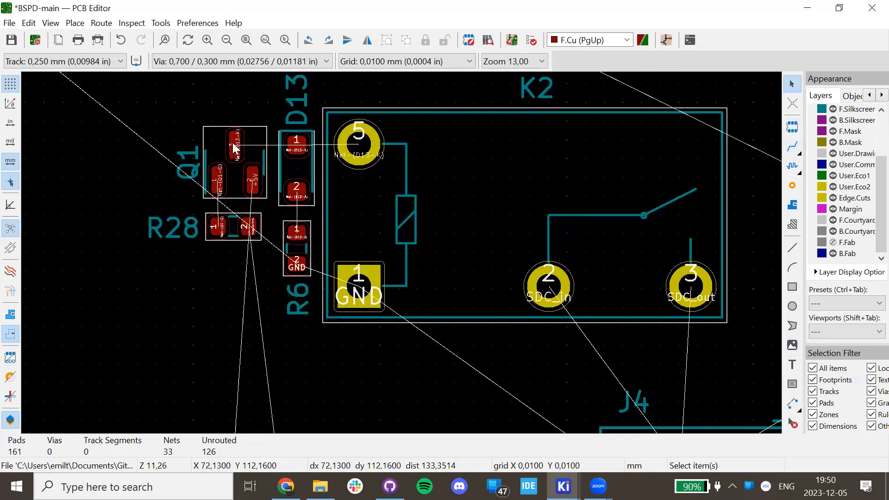
Route tracks from Q1 pad 3 and K2 pad 5 to D13 pad 1.
key("x")
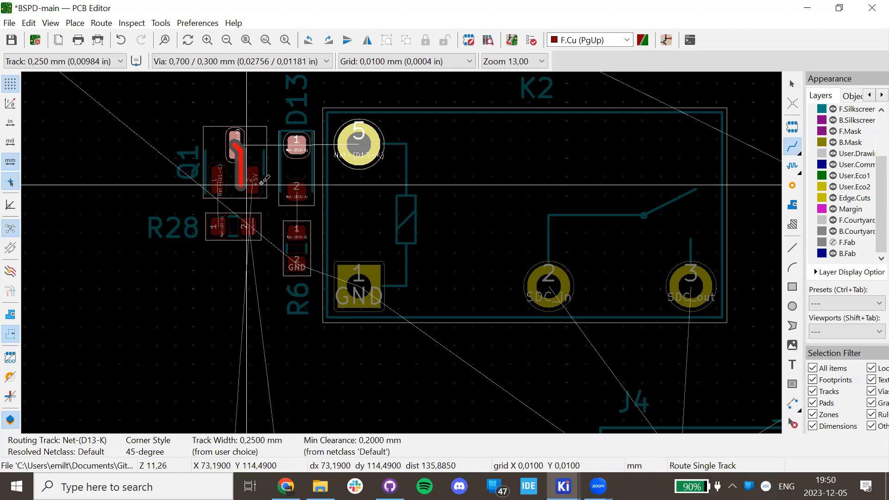
scroll(263, 183, "up", 5)
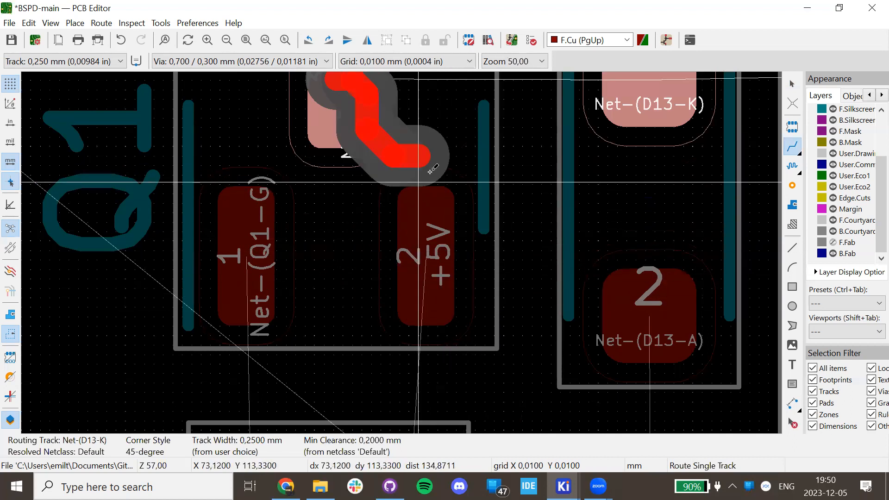
scroll(650, 81, "down", 2)
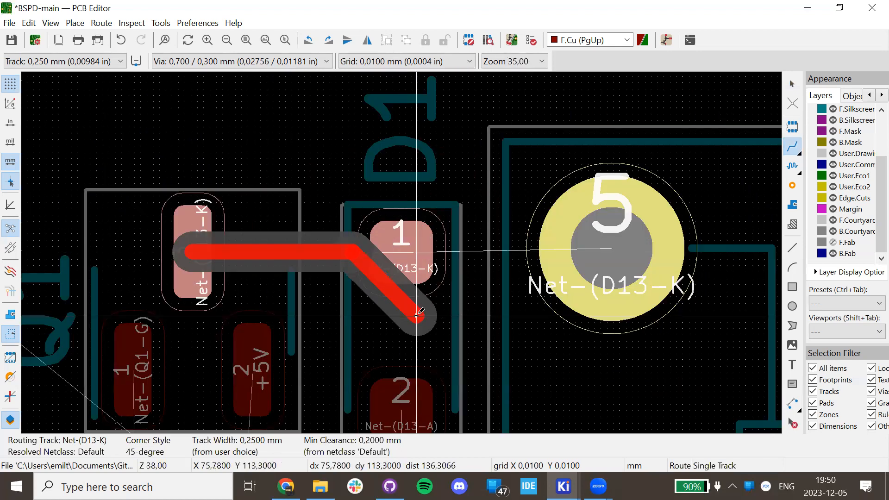
left_click(414, 252)
left_click(611, 249)
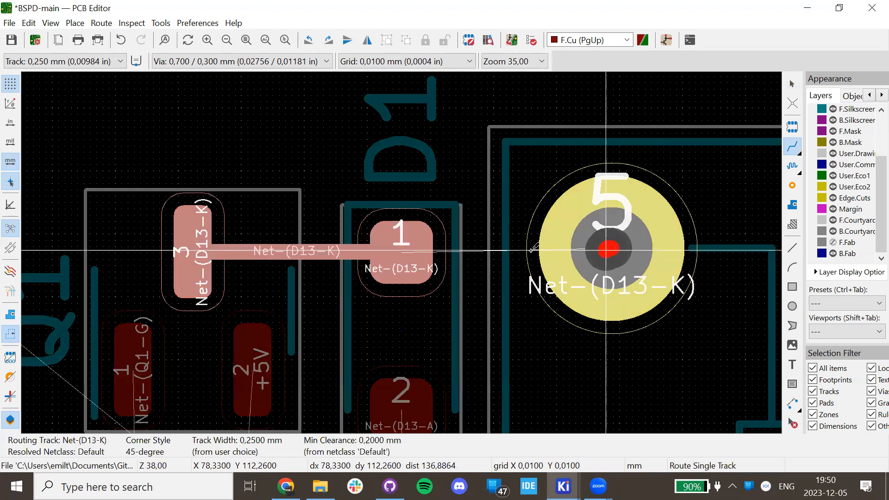
left_click(374, 256)
scroll(374, 256, "down", 2)
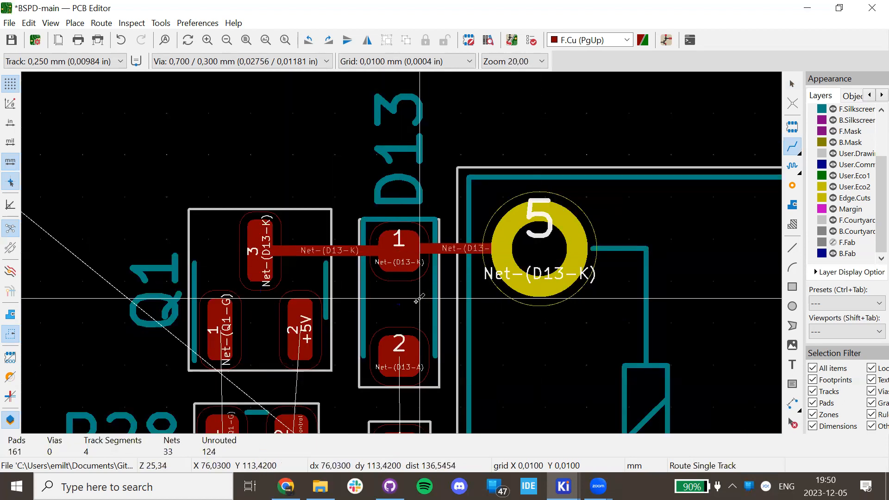
scroll(350, 343, "down", 1)
Route Q1 pad 1 to R28 pad 1 and D13 pad 2 to R6 pad 1.
left_click(318, 250)
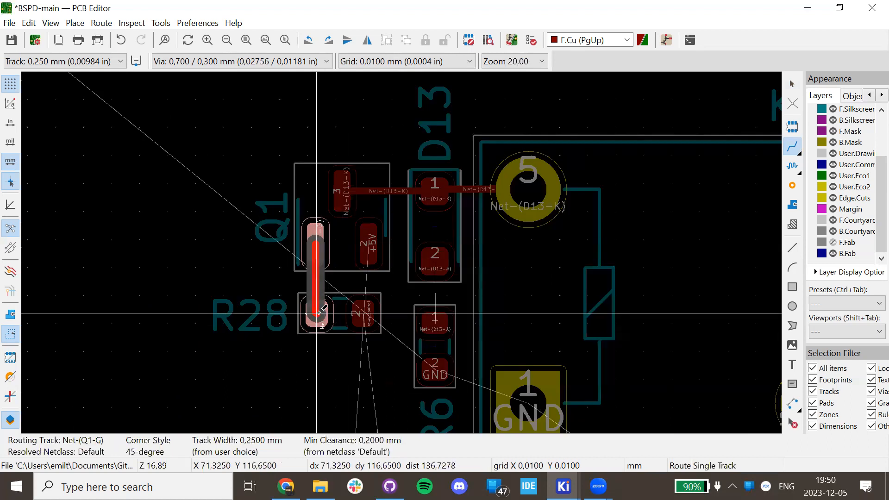
left_click(318, 313)
left_click(435, 257)
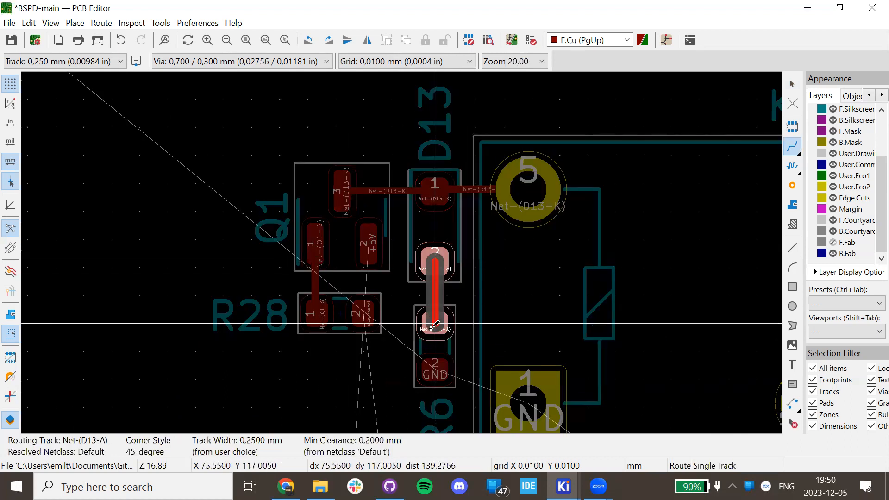
left_click(435, 323)
scroll(435, 323, "down", 1)
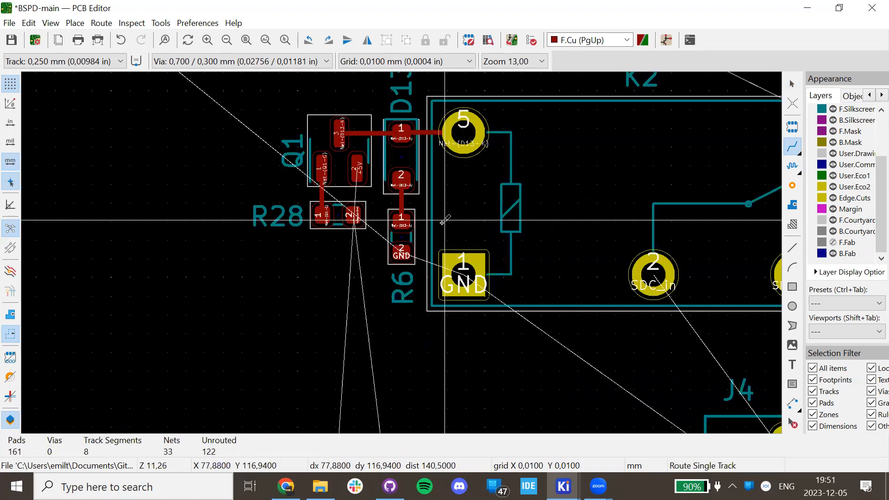
key("Escape")
scroll(394, 236, "down", 1)
scroll(604, 318, "up", 1)
scroll(408, 250, "down", 3, "shift")
Route J4 pad 3 to K2's SDC_out pad, undoing the J4 pad 2 track to SDC_in.
left_click(416, 373)
left_click(402, 349)
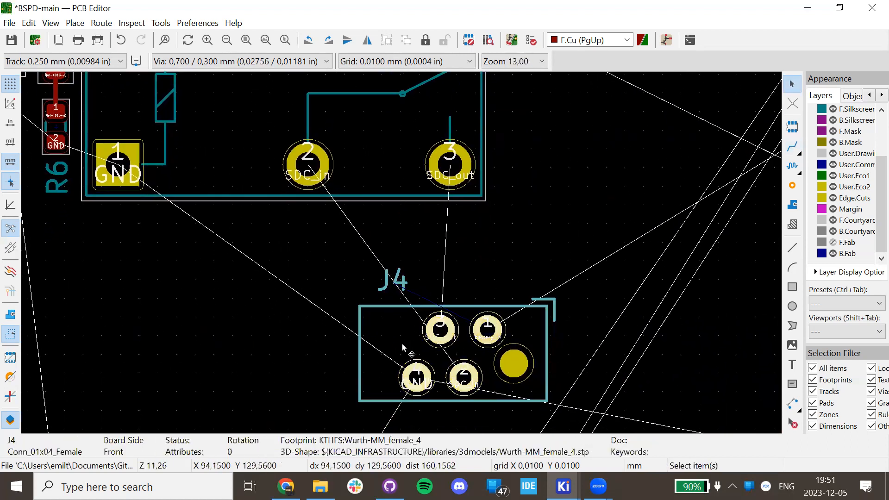
key("x")
left_click(449, 162)
left_click(463, 377)
left_click(307, 164)
key("ctrl+z")
scroll(400, 176, "down", 7)
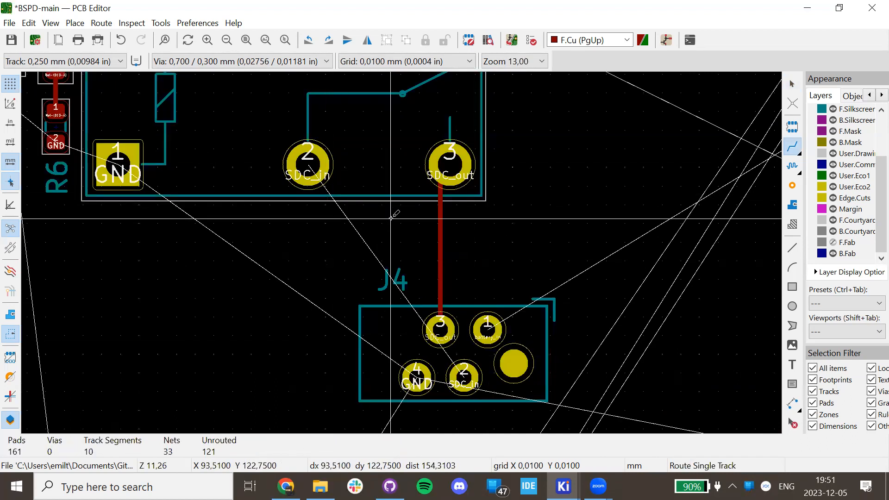
scroll(405, 249, "down", 2)
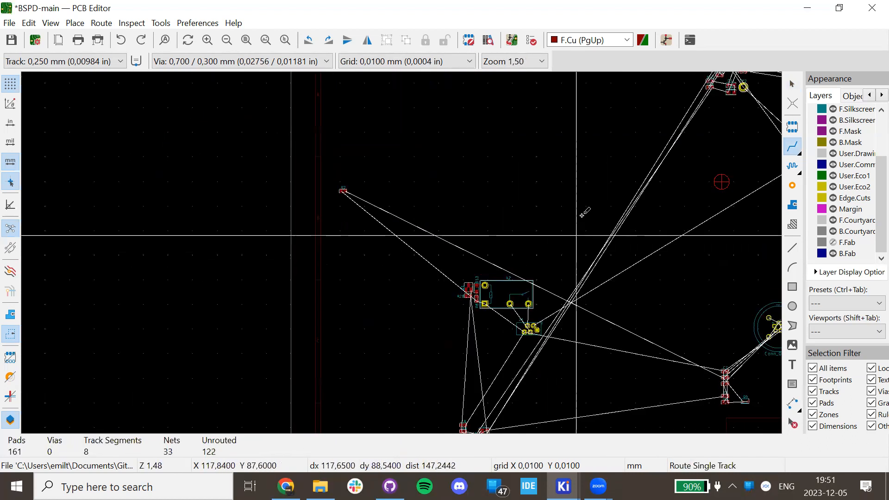
scroll(215, 360, "up", 2)
scroll(445, 155, "up", 8)
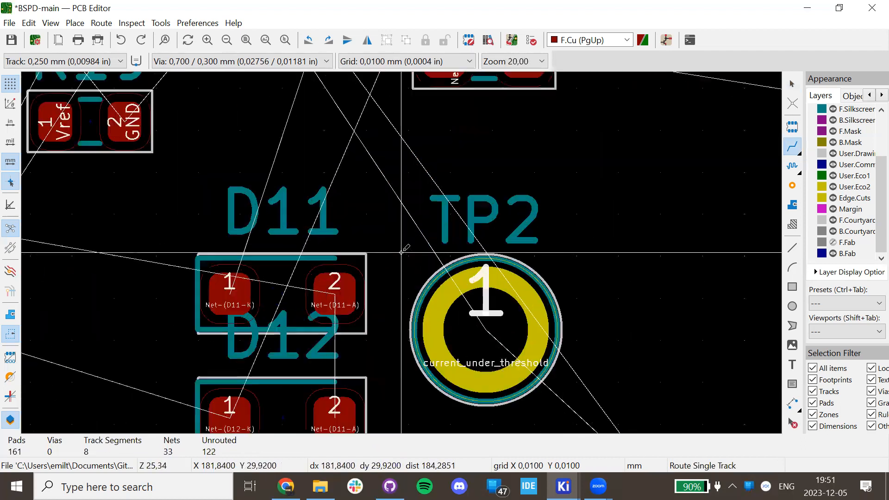
key("Escape")
Inspect U1's footprint properties and the net on its pad 2 without changes.
scroll(400, 247, "down", 3)
left_click(398, 186)
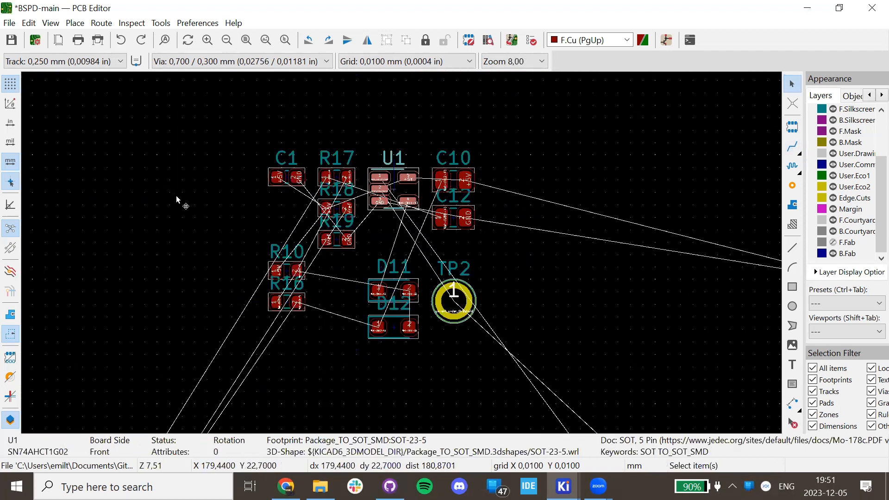
double_click(397, 187)
key("Escape")
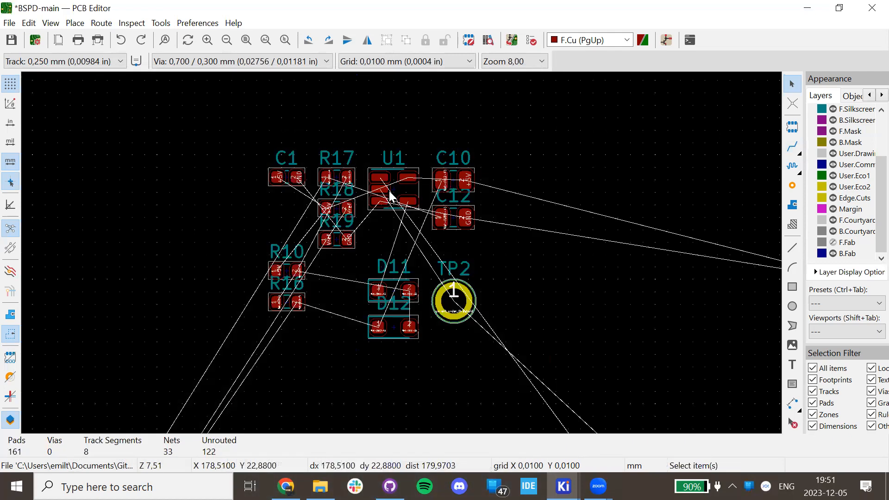
left_click(396, 184)
scroll(397, 255, "down", 15)
scroll(400, 251, "up", 20)
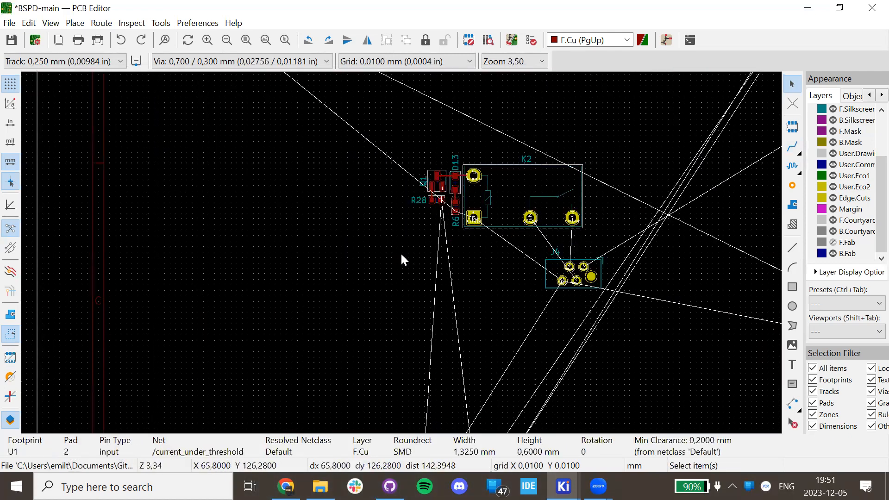
scroll(429, 227, "down", 3)
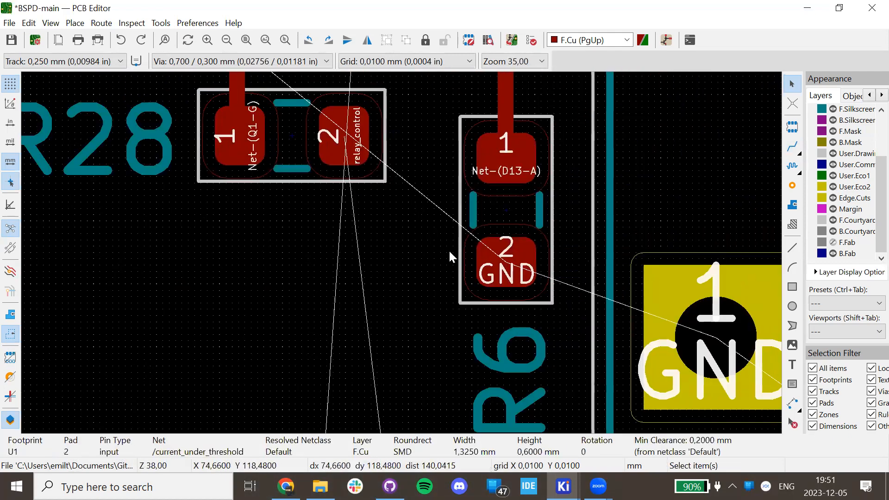
scroll(401, 251, "up", 4)
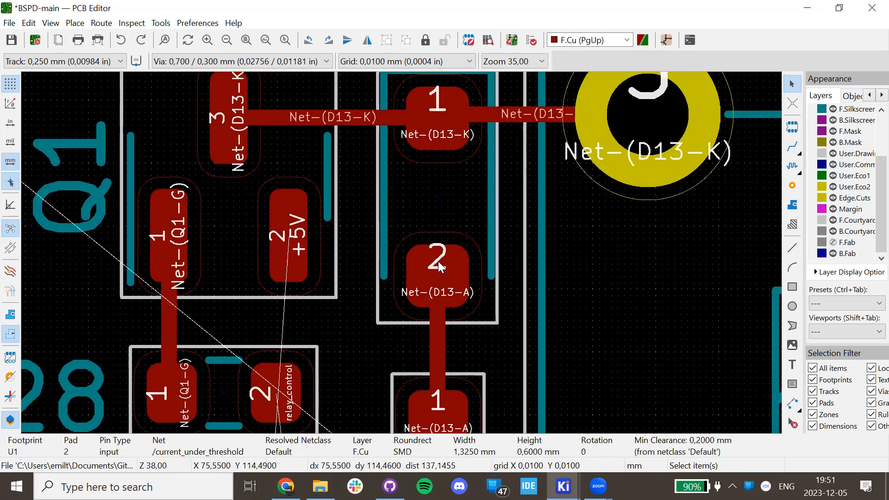
scroll(429, 272, "down", 2)
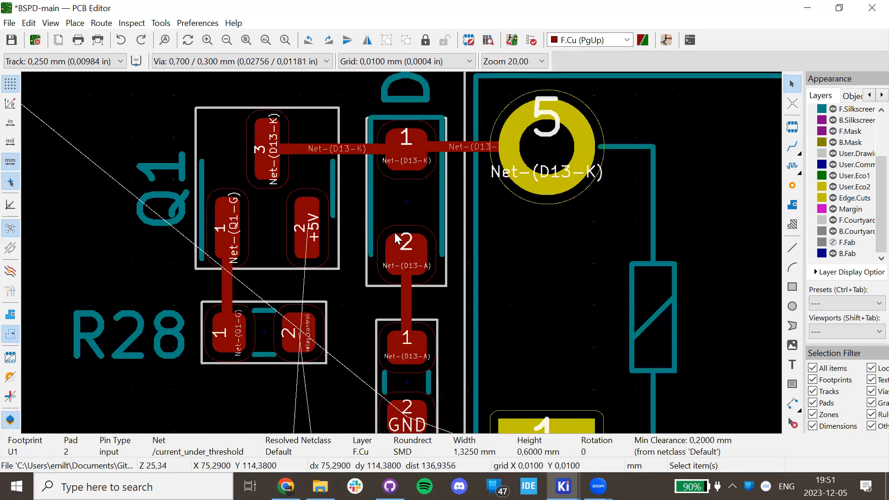
Delete Q1's Net-(D13-K) and Q1-G tracks and move Q1 higher on the board.
left_click(341, 148)
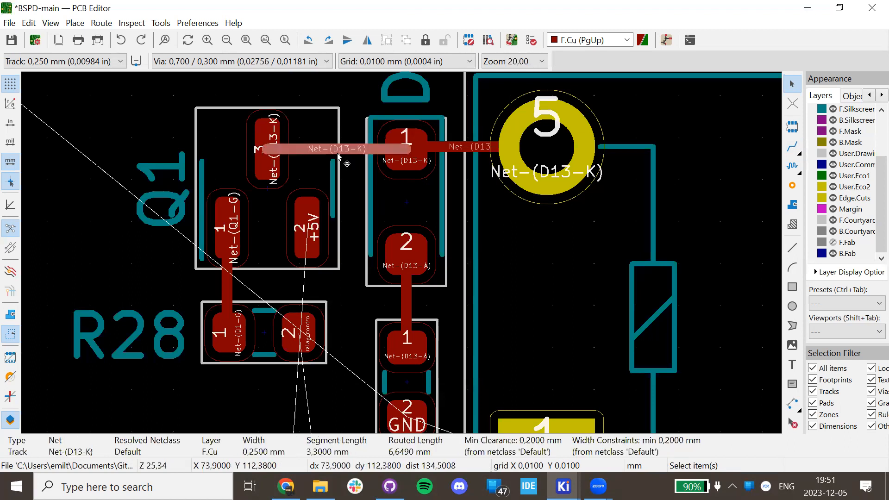
key("Delete")
scroll(348, 313, "down", 2)
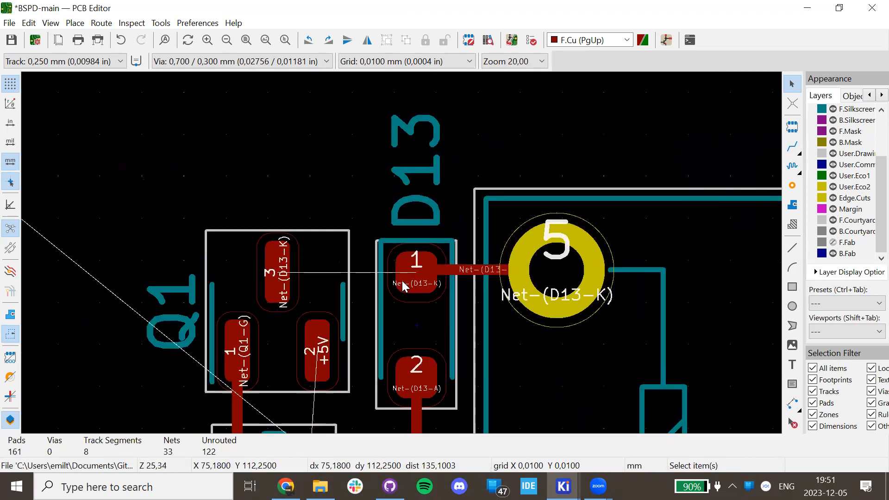
left_click(304, 345)
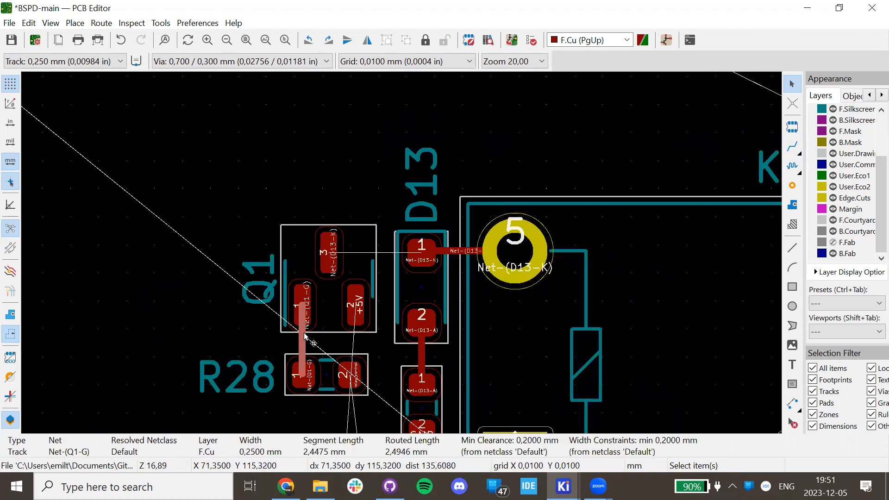
key("Delete")
key("m")
left_click(327, 218)
Route Net-(D13-K) from D13 pad 1, bending above D13, over to Q1 pad 3.
key("x")
left_click(427, 255)
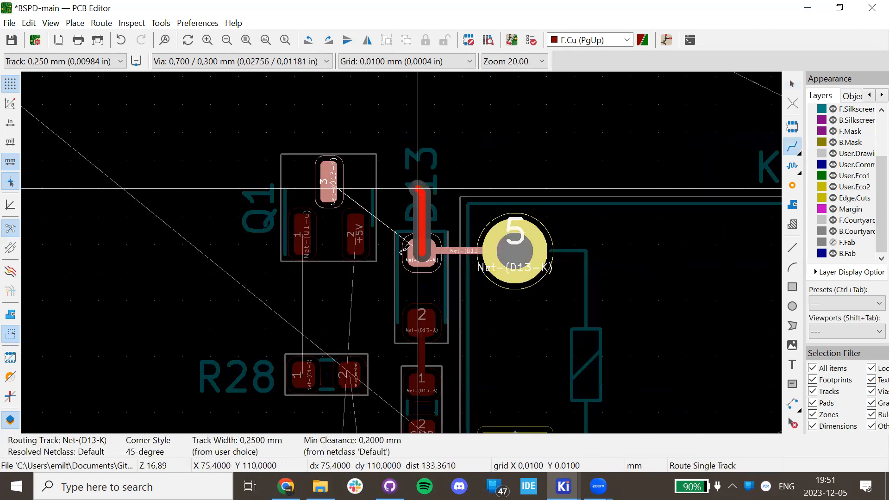
scroll(417, 183, "up", 4)
scroll(403, 246, "down", 2)
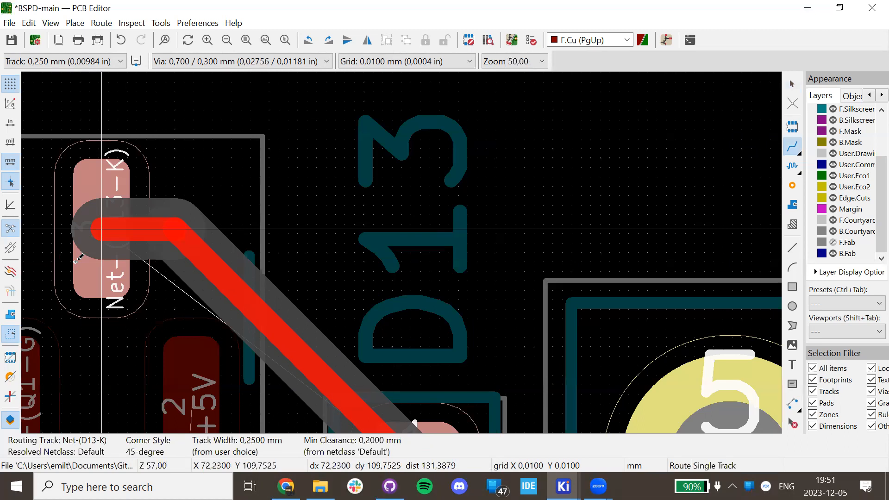
scroll(404, 252, "down", 2)
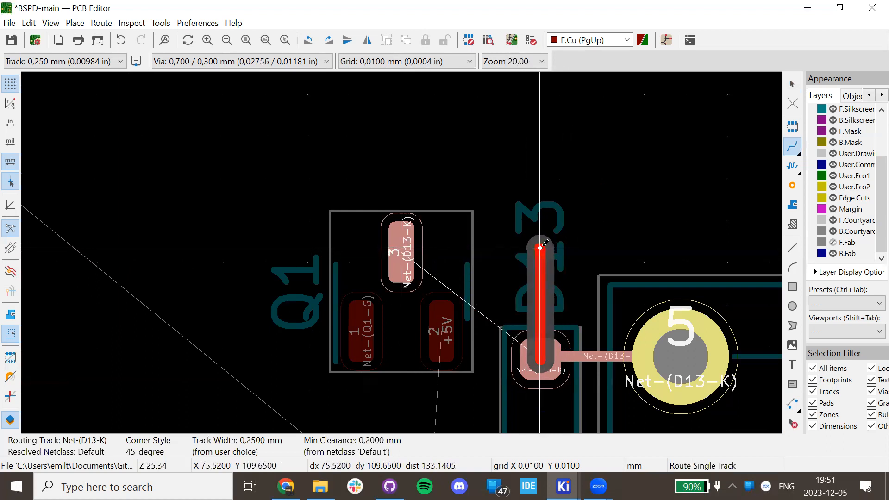
left_click(540, 249)
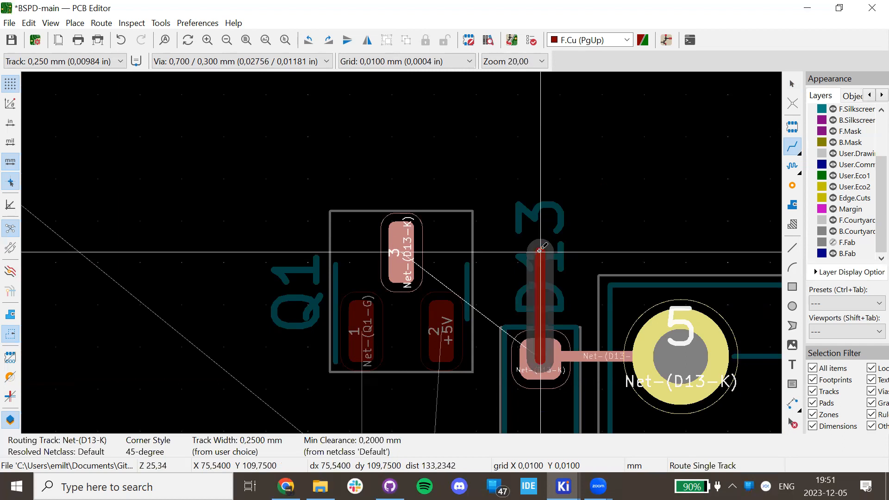
left_click(401, 250)
key("Escape")
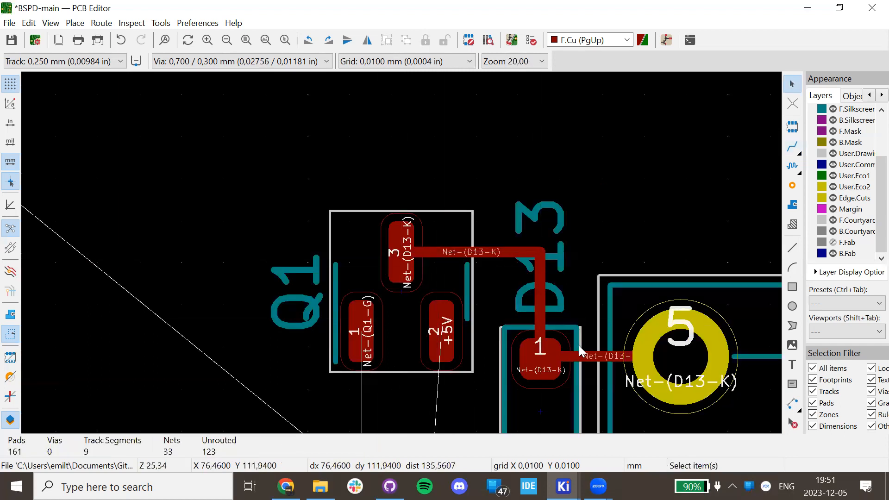
scroll(530, 291, "up", 3)
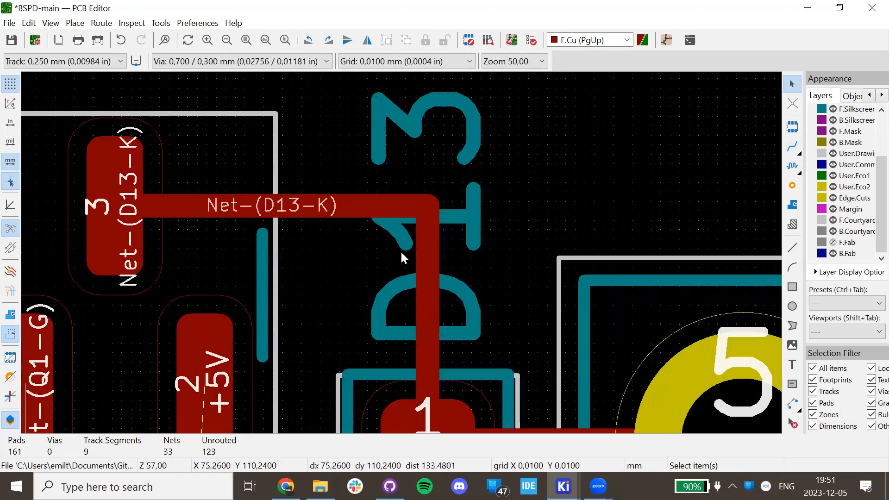
scroll(444, 356, "down", 1)
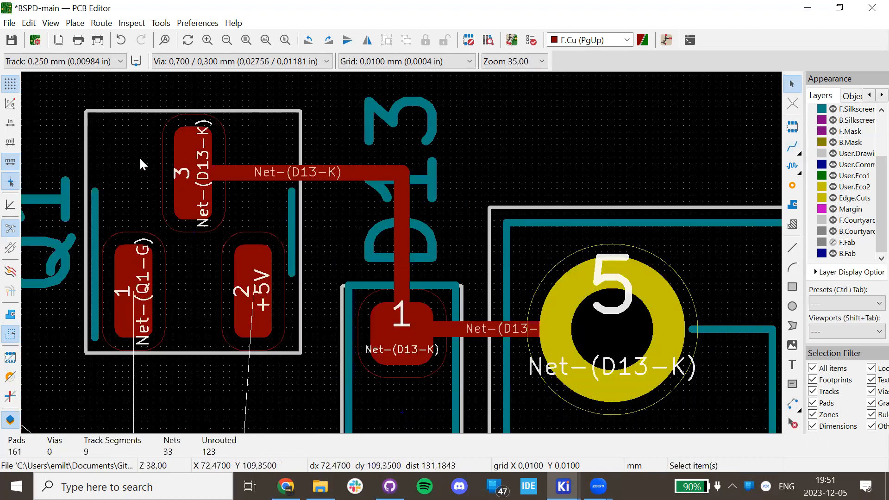
scroll(395, 207, "up", 2)
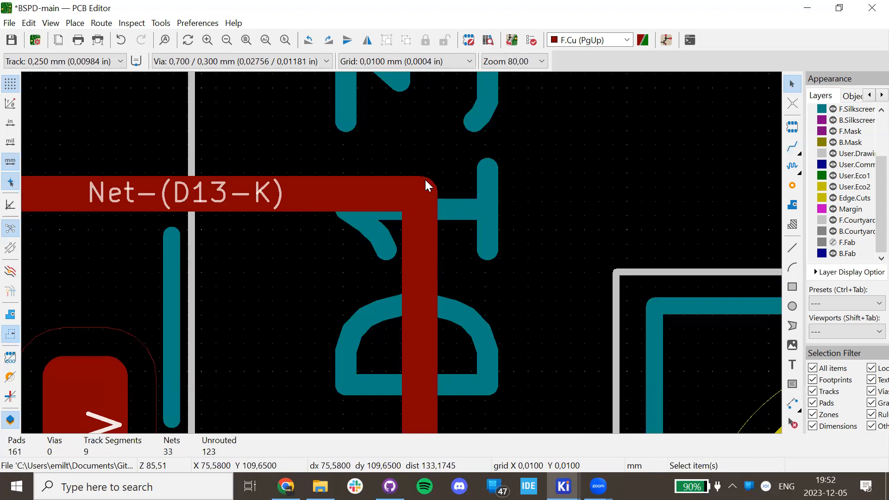
Select the 3.3075 mm horizontal corner track, then undo the last track edit.
left_click(420, 201)
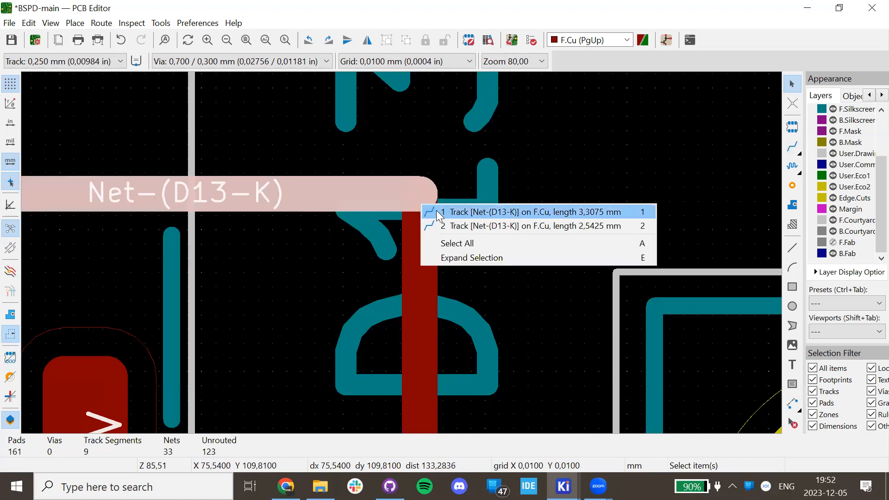
left_click(422, 179)
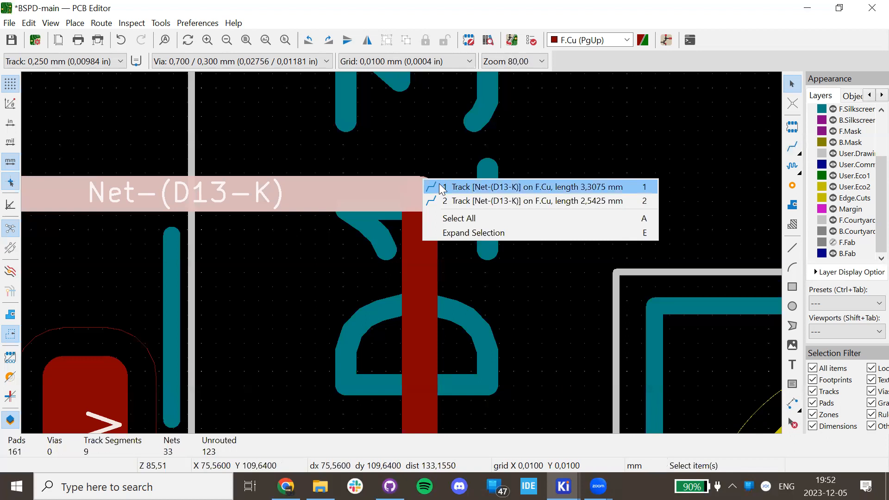
left_click(439, 187)
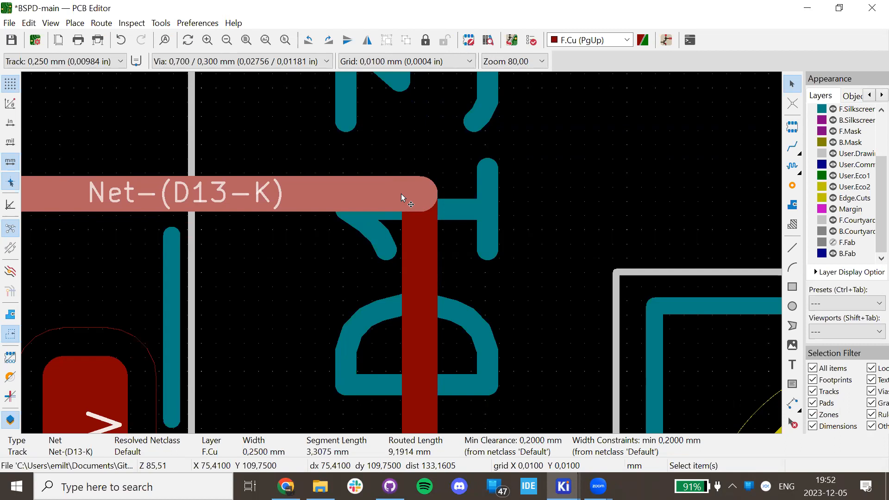
key("x")
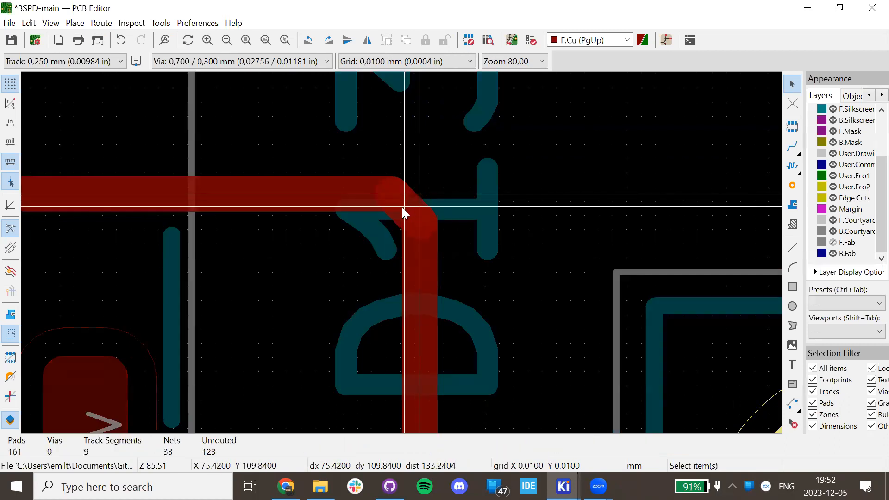
key("Escape")
left_click(416, 188)
key("Escape")
key("ctrl+z")
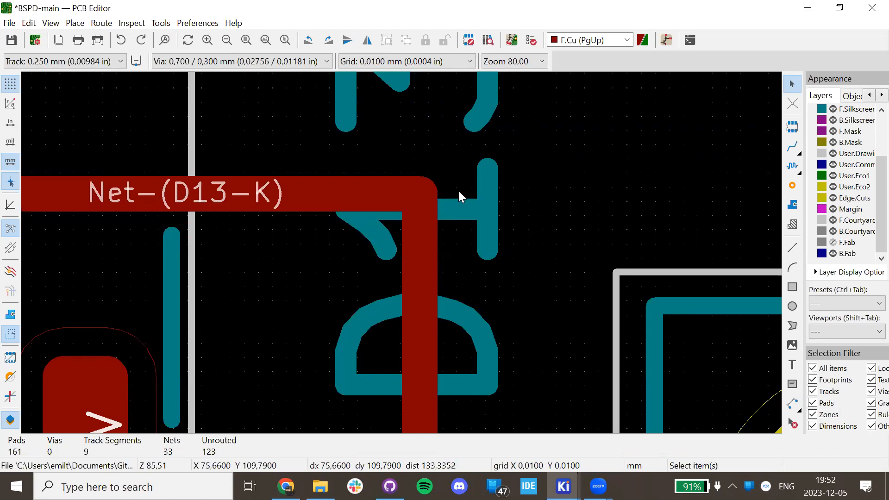
Delete the horizontal D13-K track and try redrawing it to Q1 pad 3, then undo.
left_click(414, 191)
key("Escape")
left_click(400, 190)
key("Delete")
key("x")
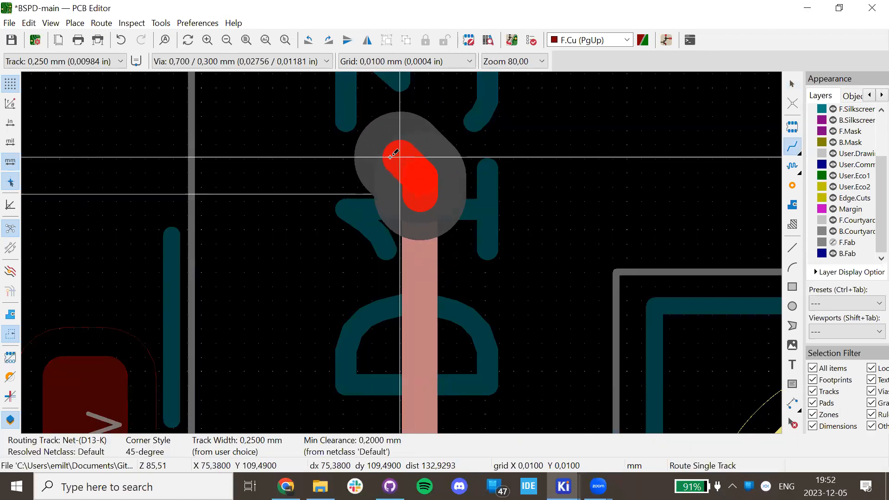
scroll(394, 199, "down", 5)
left_click(354, 248)
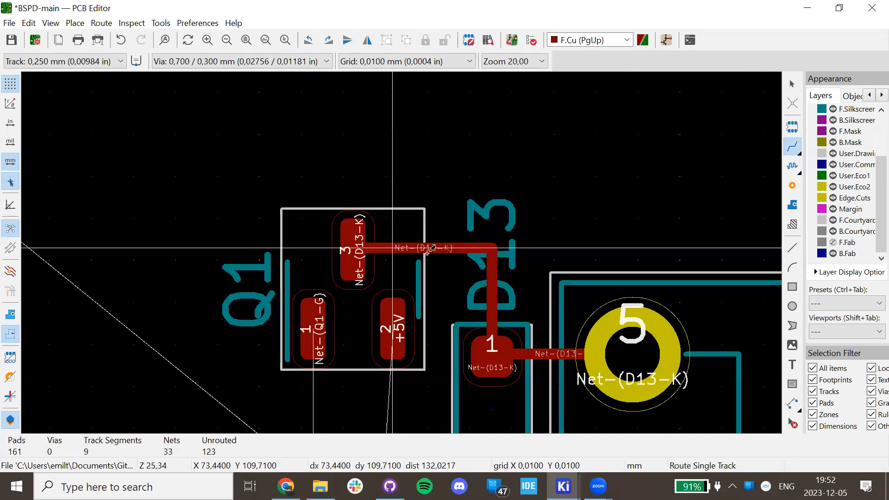
scroll(426, 250, "up", 7)
key("ctrl+z")
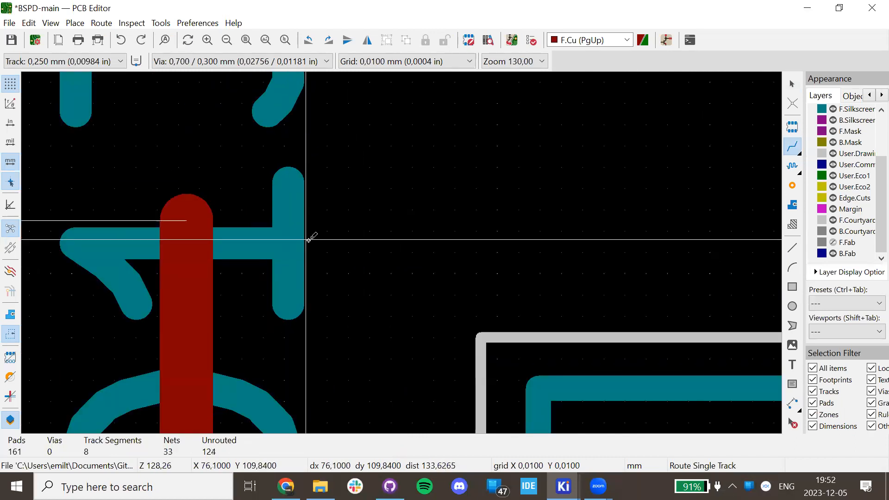
Draw an angled track from the vertical segment to Q1 pad 3, then undo the diagonal jog.
left_click(179, 227)
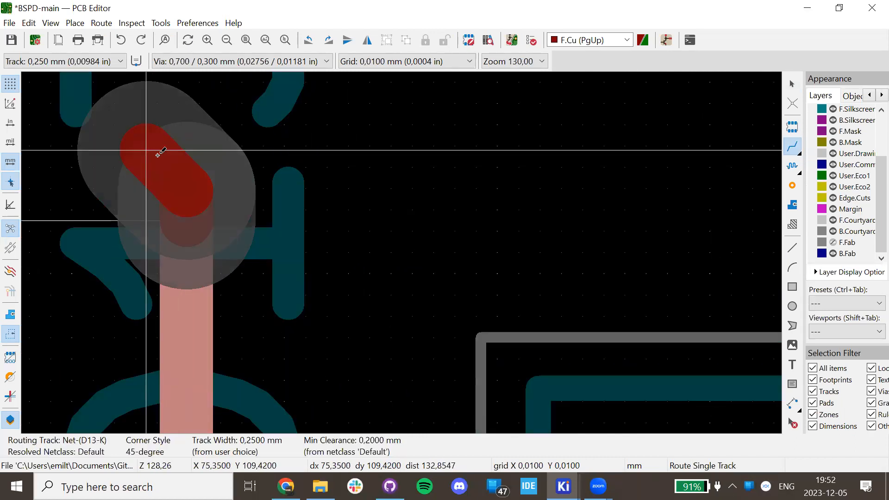
scroll(159, 152, "down", 7)
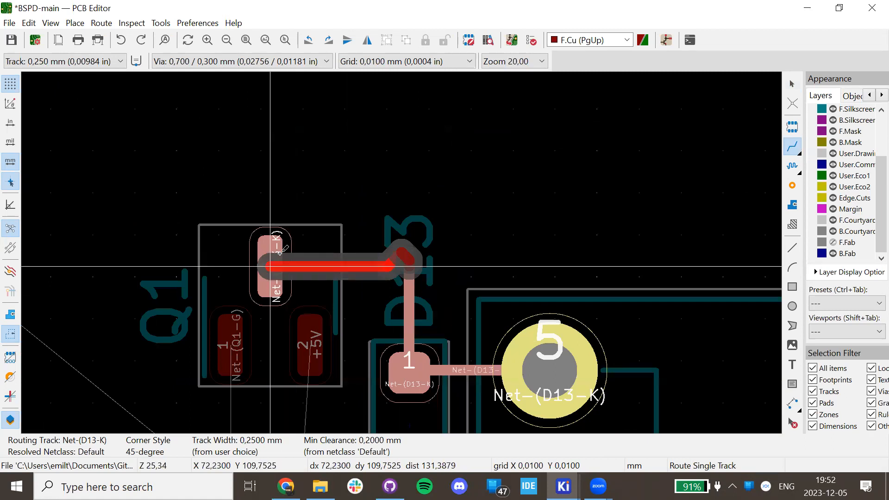
left_click(280, 252)
scroll(433, 273, "up", 5)
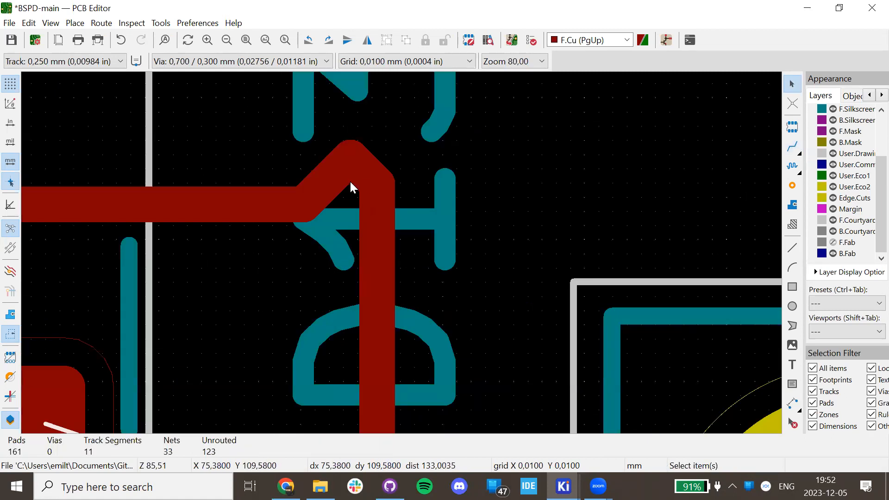
key("ctrl+z")
Move the horizontal Net-(D13-K) segment via the right-click Move action and set it down.
left_click(374, 210)
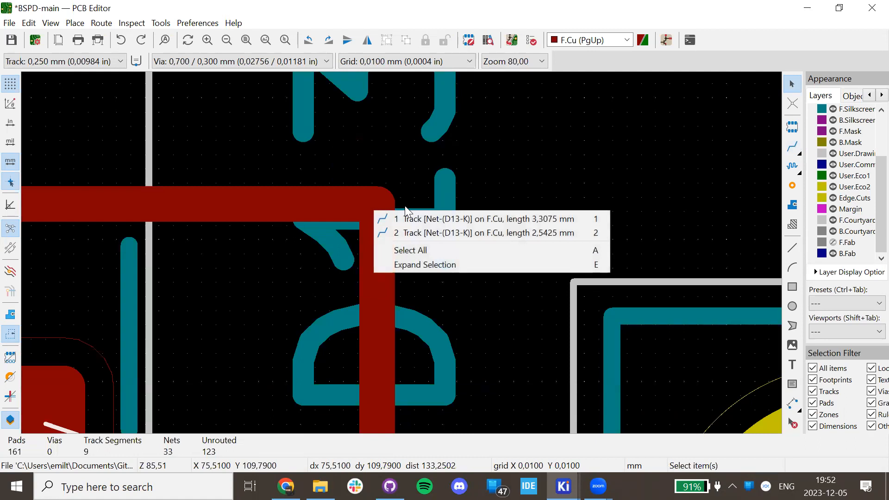
left_click(378, 218)
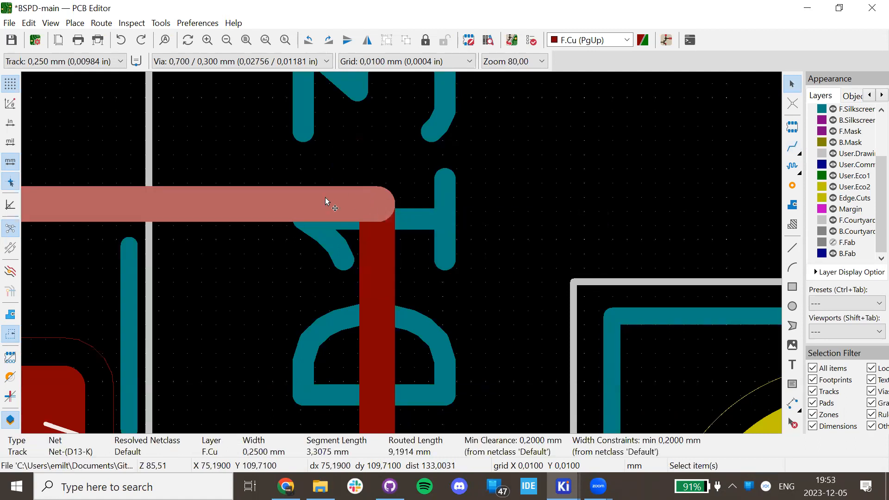
scroll(325, 200, "down", 3)
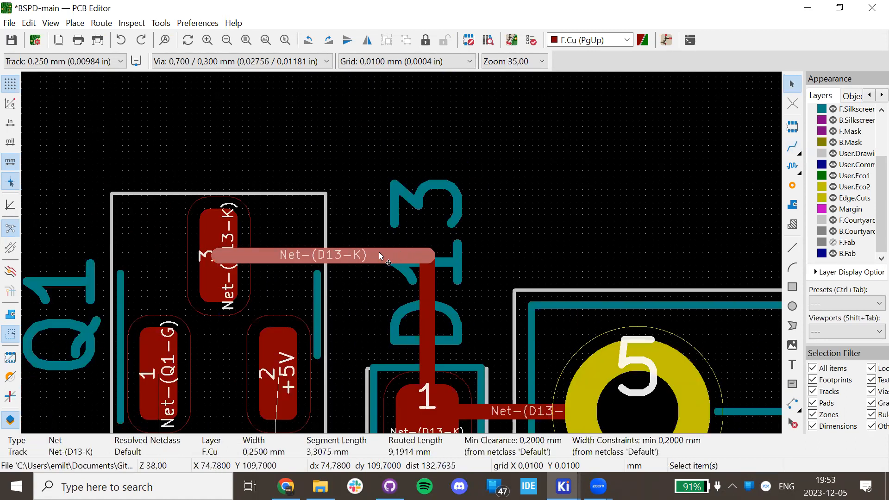
scroll(399, 254, "up", 3)
scroll(401, 258, "down", 2)
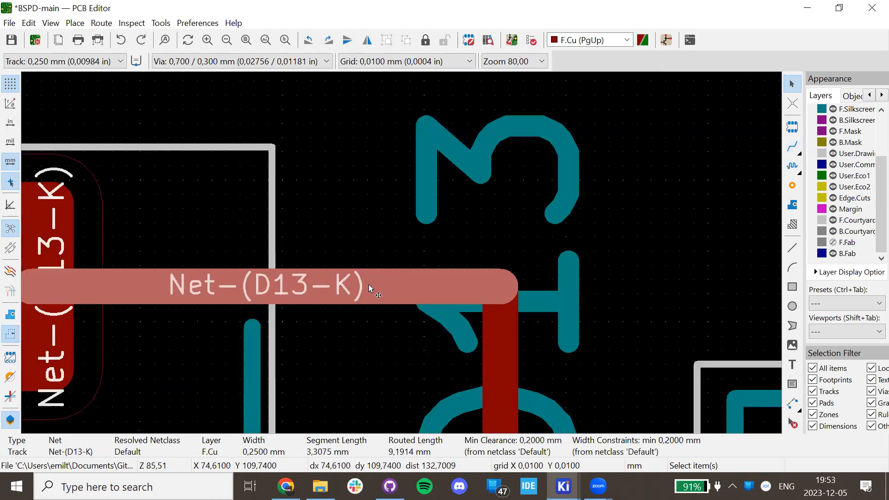
right_click(369, 286)
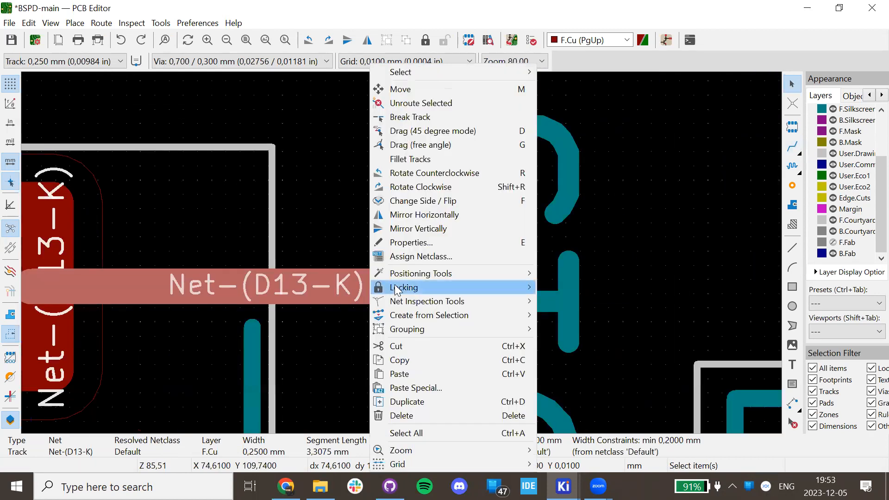
left_click(494, 85)
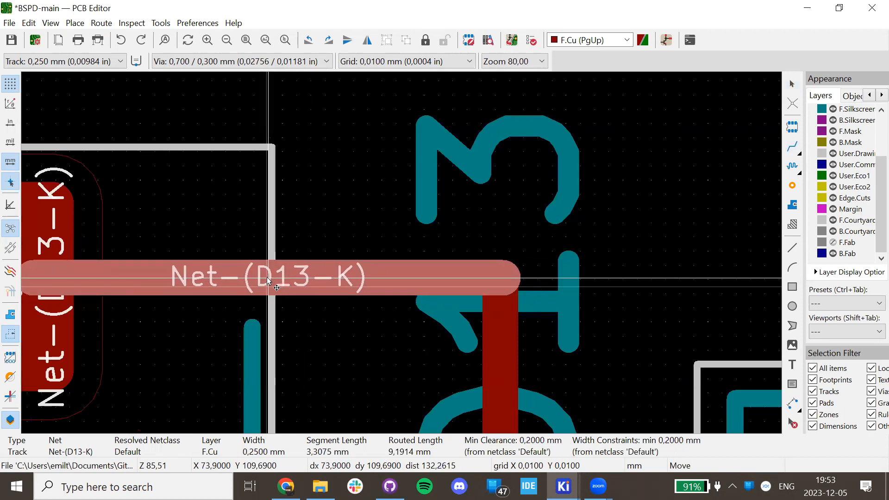
left_click(372, 291)
Reselect the horizontal Net-(D13-K) track from the overlapping items near D13.
left_click(619, 232)
left_click(466, 273)
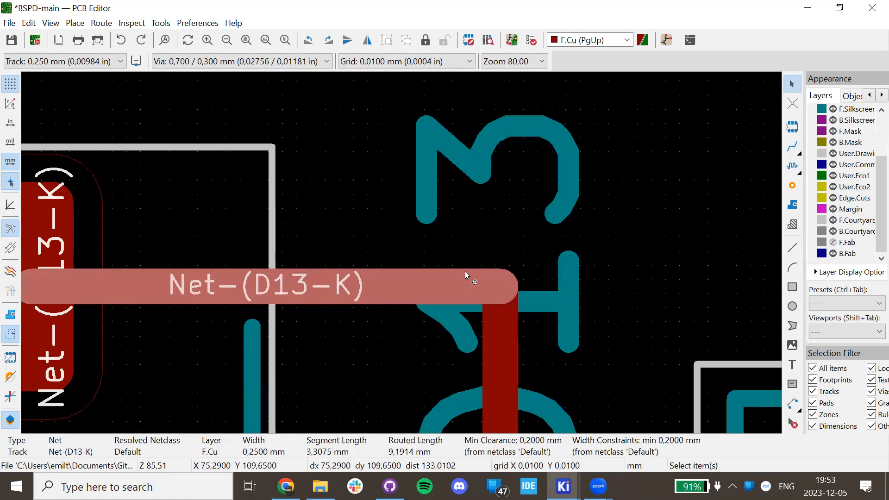
left_click(500, 280)
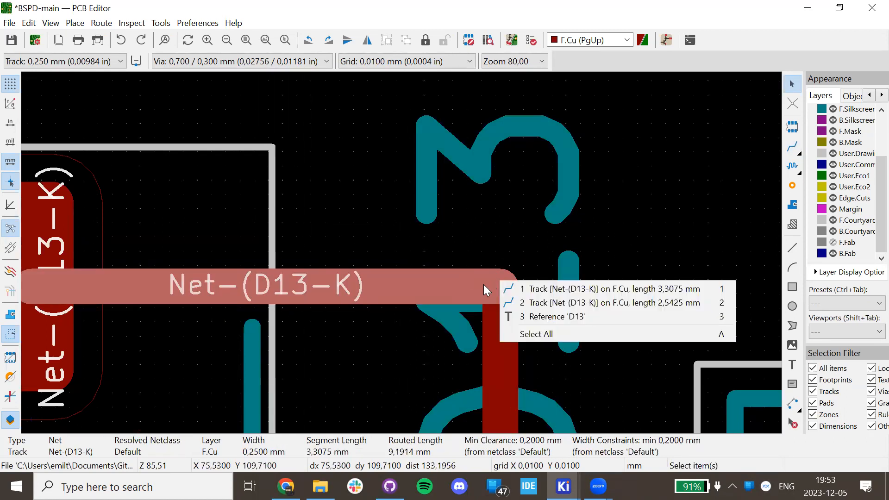
left_click(500, 285)
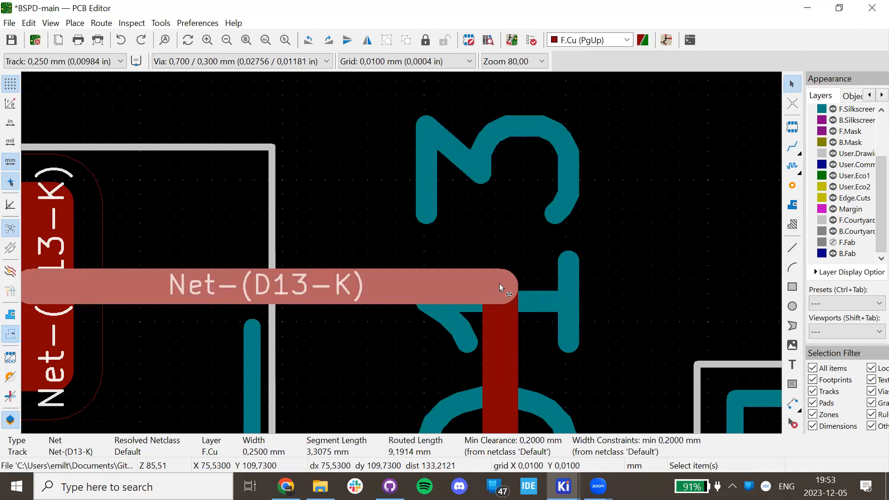
Reshape the Net-(D13-K) corner, then delete its horizontal, diagonal and vertical segments.
left_click_drag(493, 283, 446, 286)
scroll(358, 308, "down", 3)
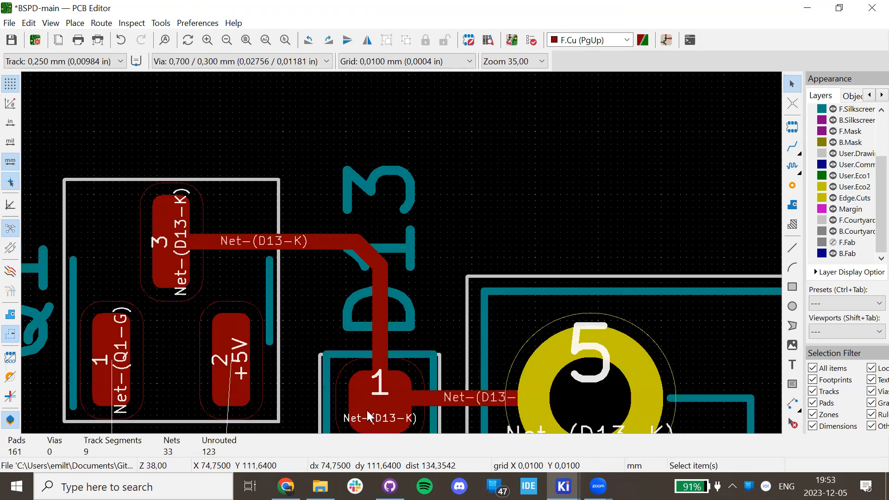
mouse_move(373, 253)
left_mouse_down()
mouse_move(393, 236)
mouse_move(278, 317)
mouse_move(371, 245)
left_mouse_up()
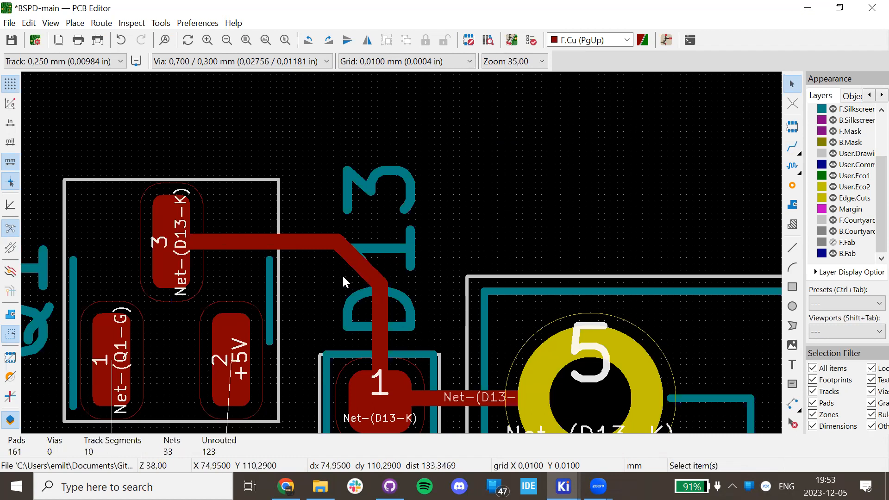
left_click(280, 246)
left_click(373, 271, "shift")
left_click(385, 343, "shift")
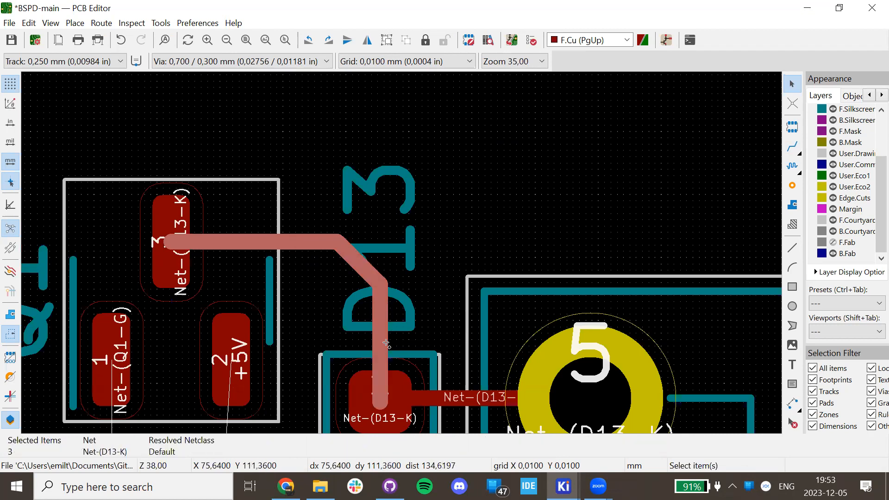
key("Delete")
scroll(406, 335, "down", 3)
Move Q1 so its pad 3 sits level with D13 pad 1.
left_click(298, 265)
key("m")
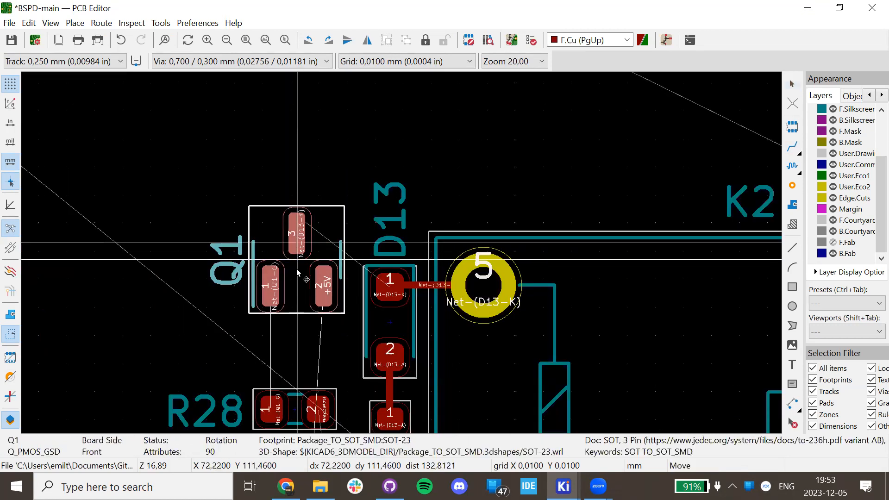
left_click(299, 304)
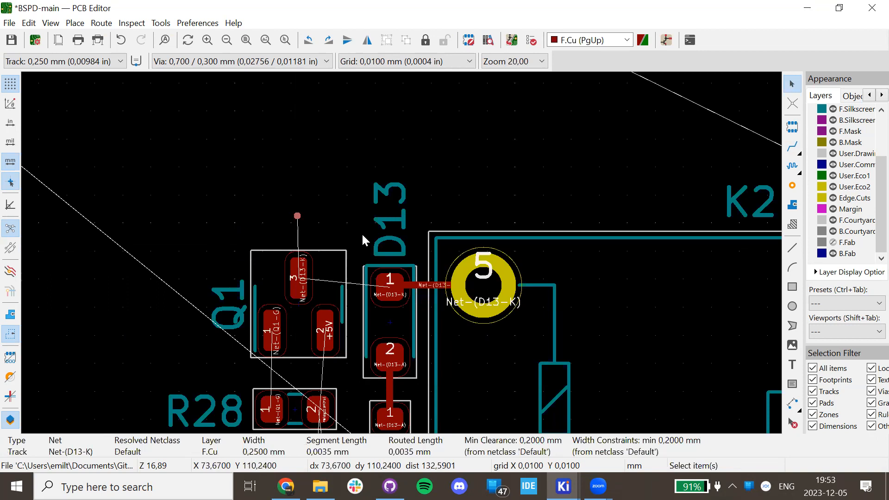
scroll(348, 246, "up", 3)
left_click(384, 293)
key("m")
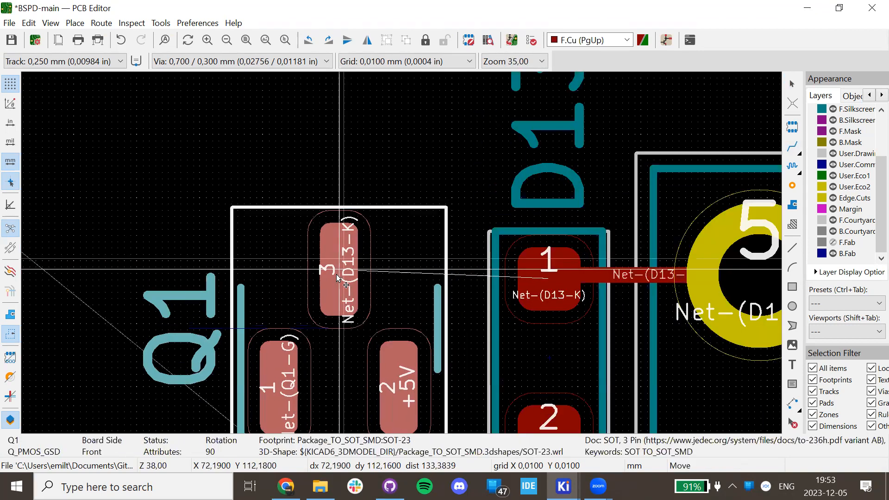
left_click(338, 280)
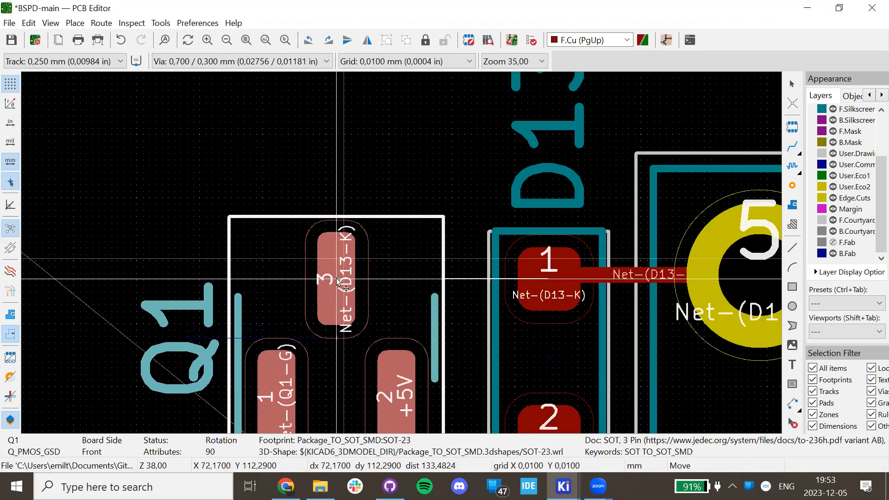
left_click(484, 268)
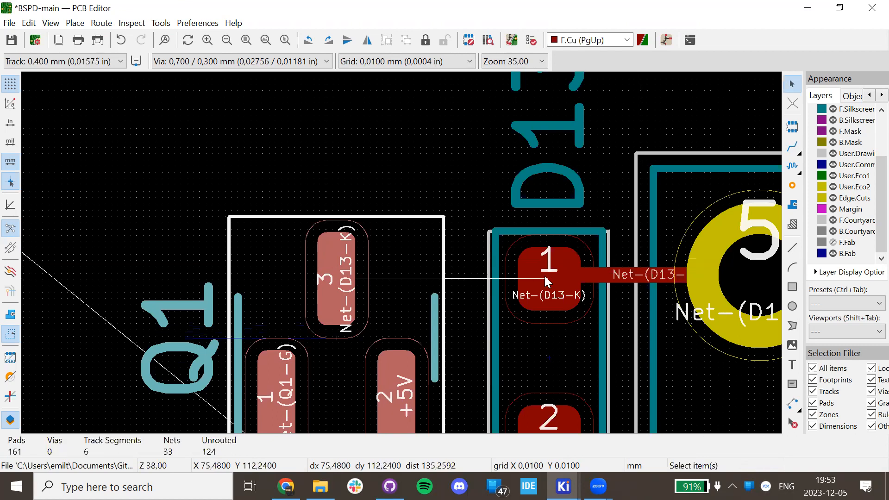
Route a straight track from D13 pad 1 to Q1 pad 3.
key("x")
left_click(336, 270)
key("Escape")
Zoom out and pan left to bring the U1 and C10 footprints into view.
scroll(427, 258, "down", 7)
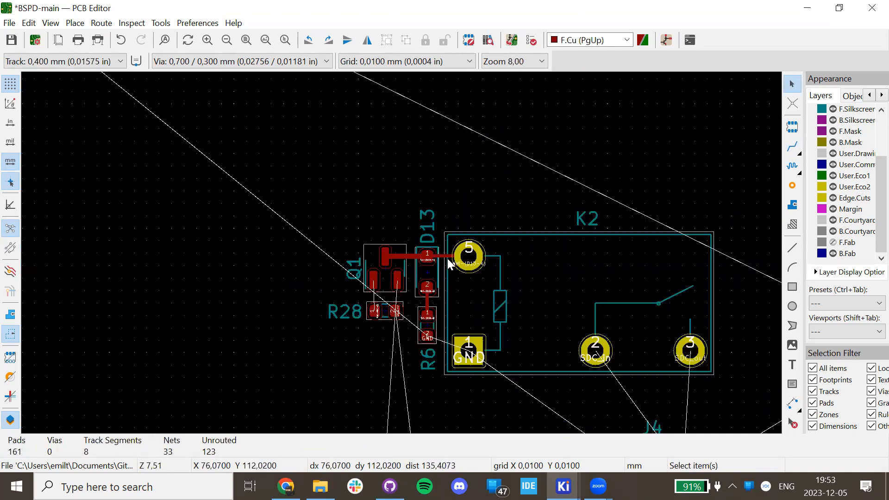
scroll(408, 253, "down", 4)
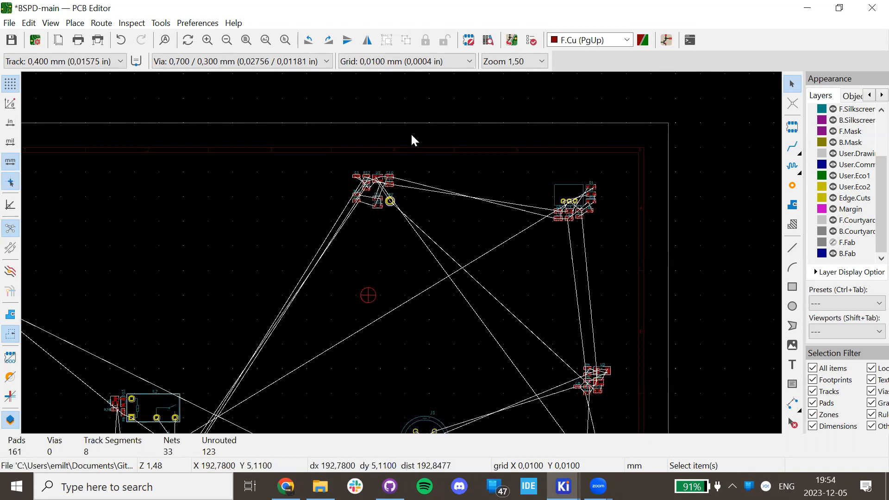
scroll(413, 139, "up", 4)
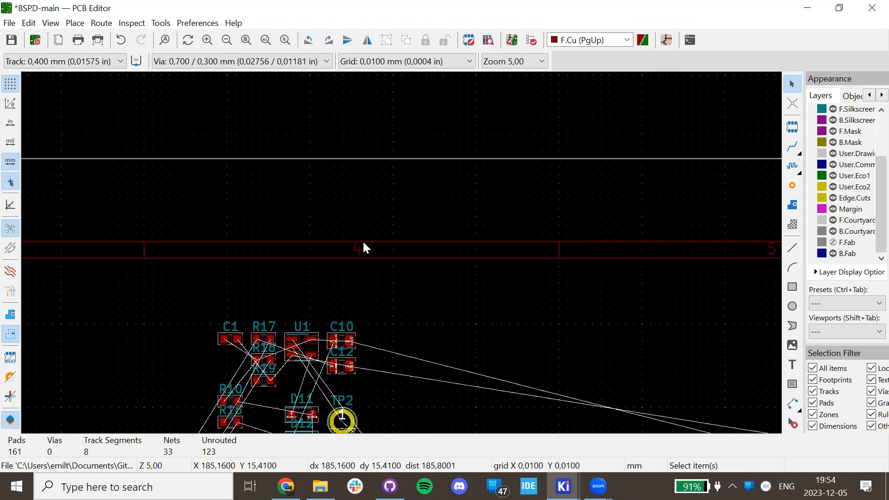
scroll(363, 248, "down", 2)
scroll(317, 308, "left", 4)
scroll(317, 308, "down", 3)
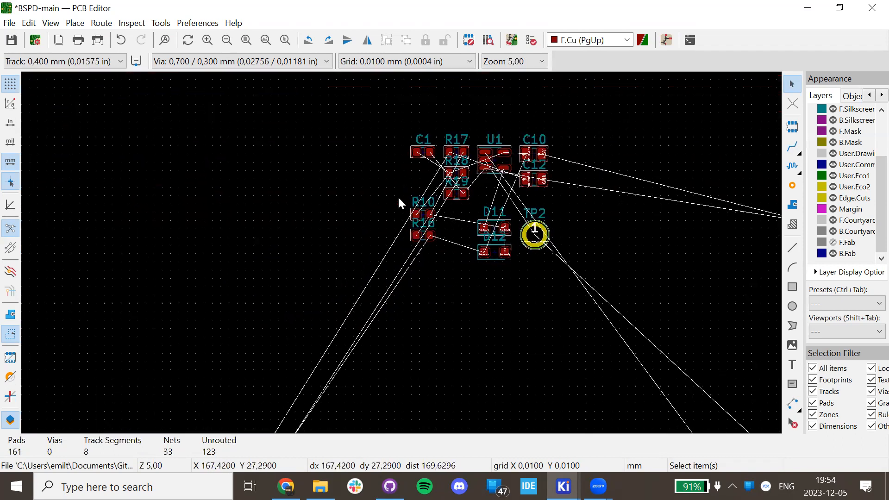
scroll(401, 251, "up", 4)
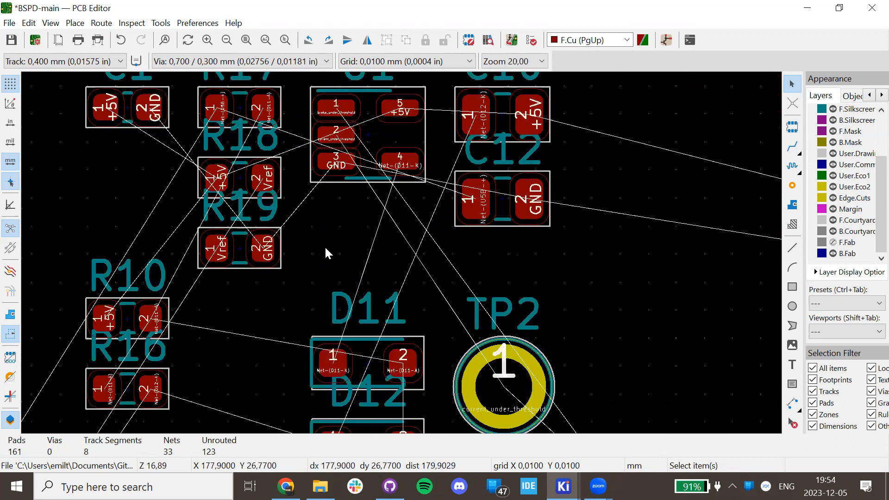
Reposition U1 near C10, nudging it slightly down and to the right.
left_click(373, 148)
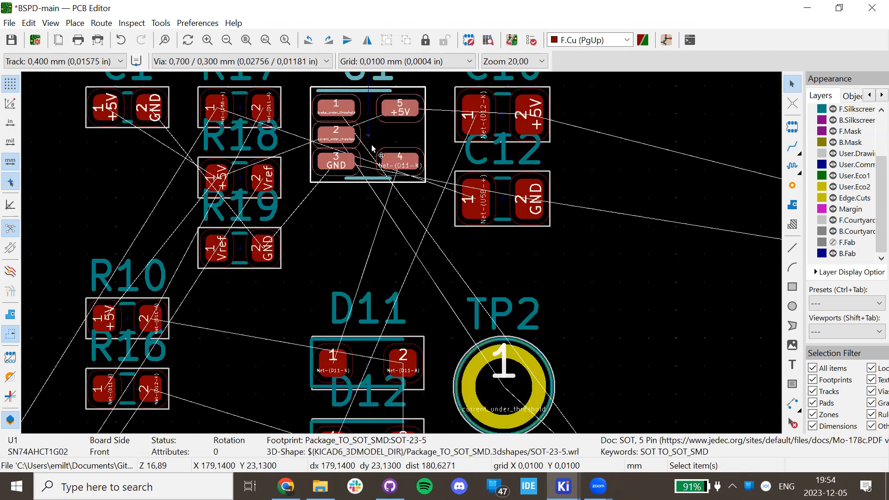
key("m")
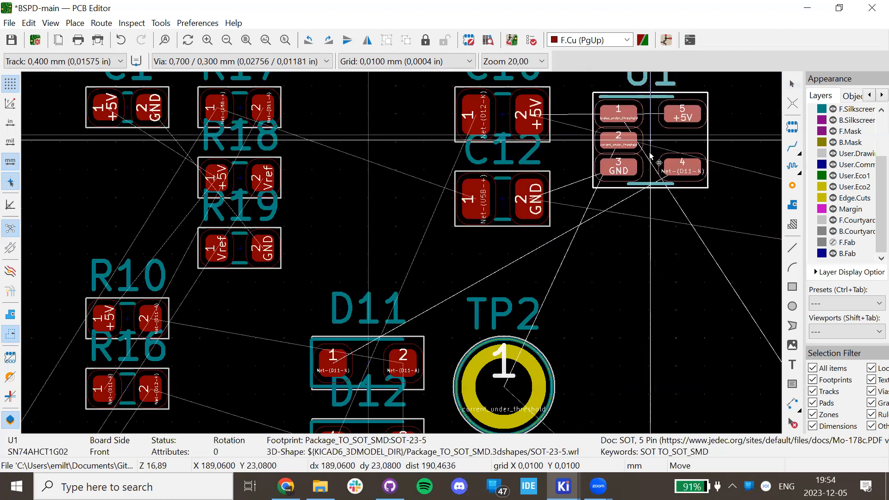
scroll(651, 156, "down", 4)
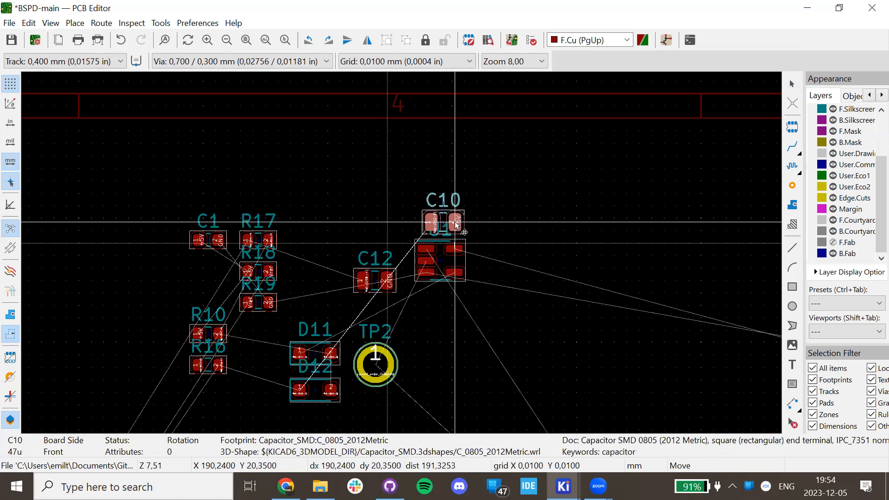
left_click(456, 225)
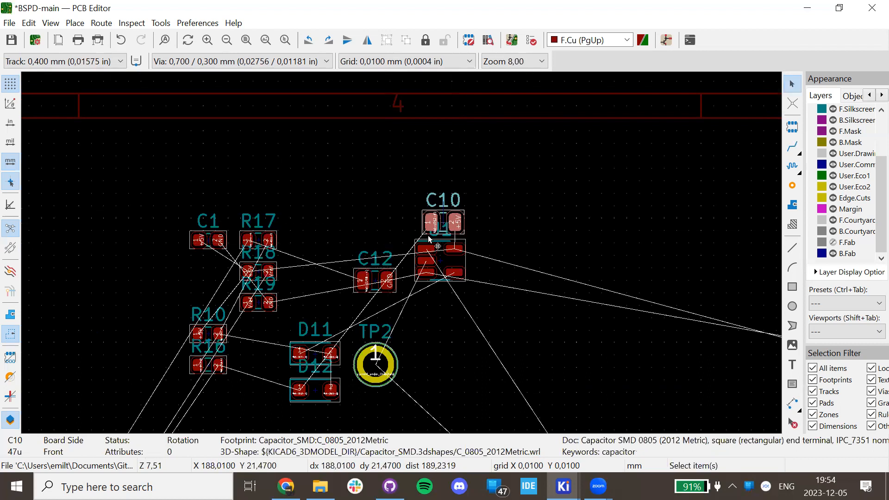
left_click(438, 237)
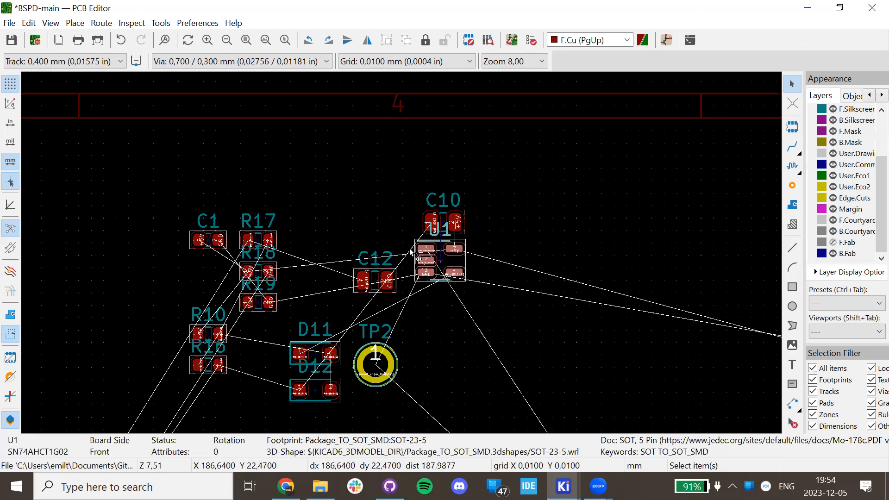
left_click_drag(451, 245, 491, 273)
left_click(443, 237)
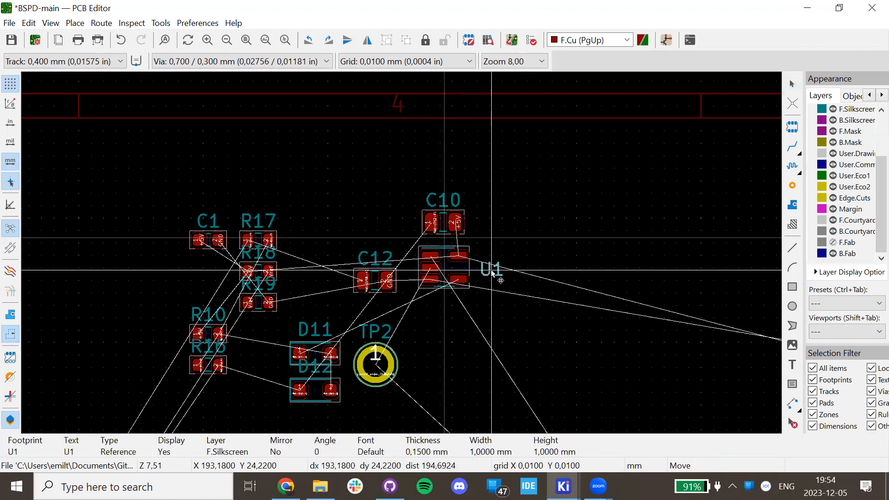
key("Escape")
left_click(442, 262)
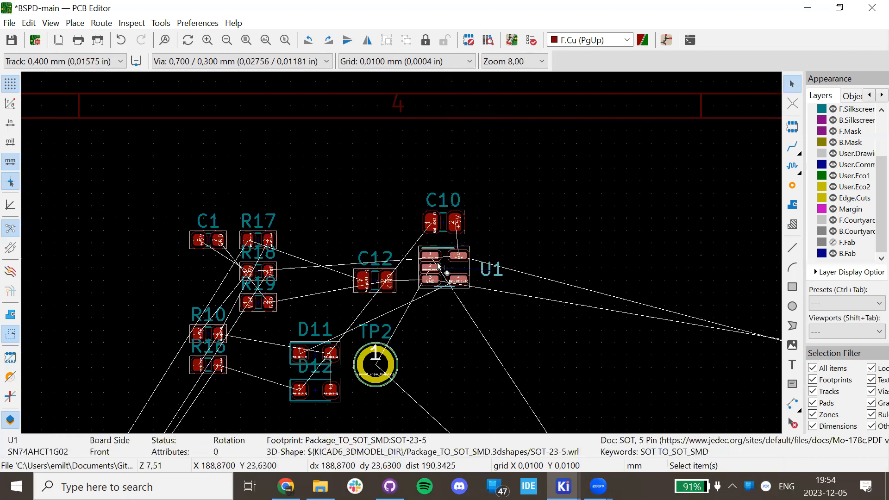
key("m")
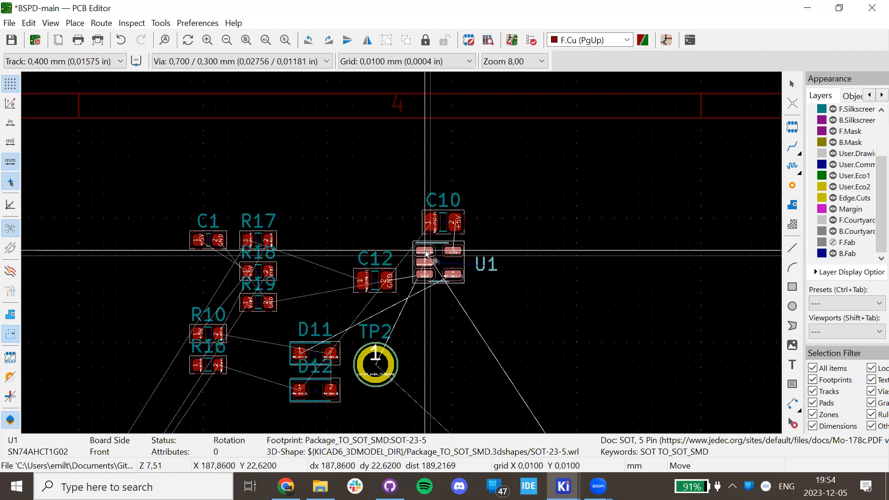
left_click(428, 254)
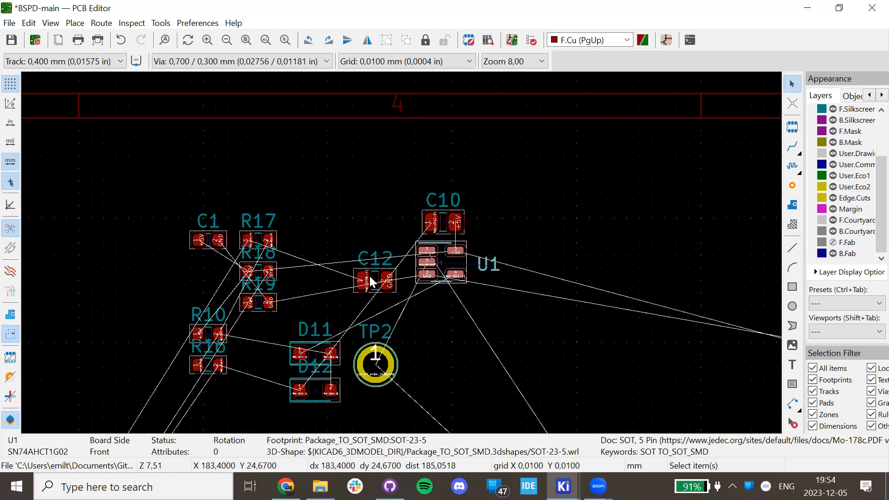
Move C12 to sit just above R17 and R18, beside C1.
left_click(370, 282)
key("m")
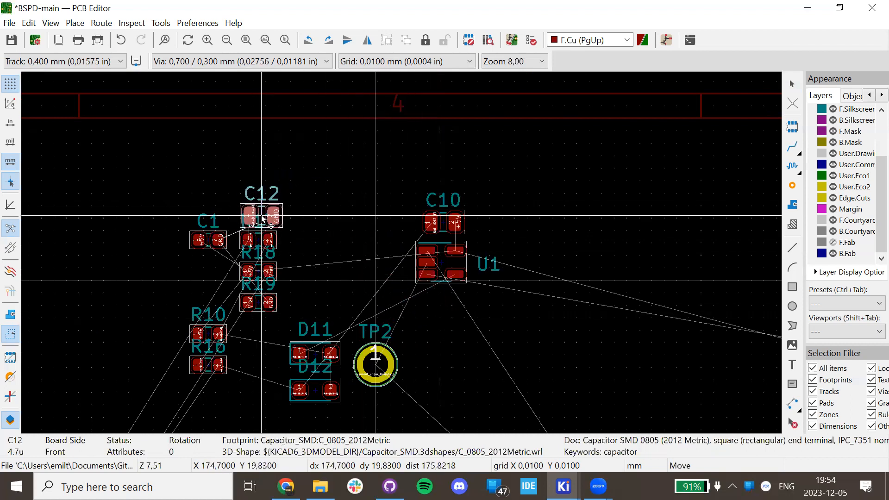
left_click(261, 217)
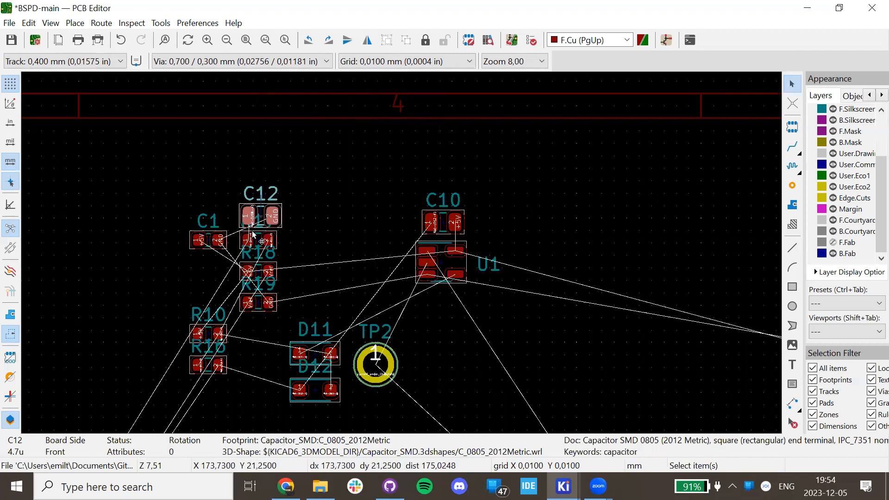
scroll(268, 236, "up", 5)
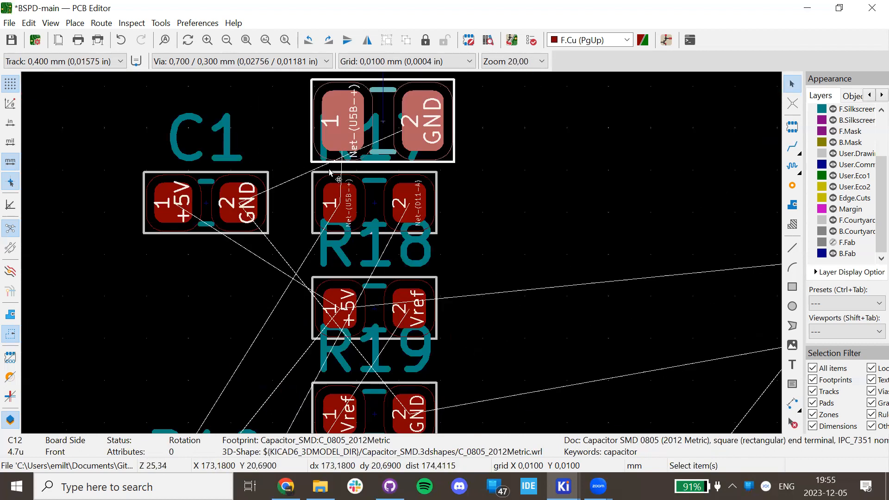
Drag capacitor C1 away from C12 to the right of C10.
scroll(517, 190, "up", 3, "shift")
left_click(428, 183)
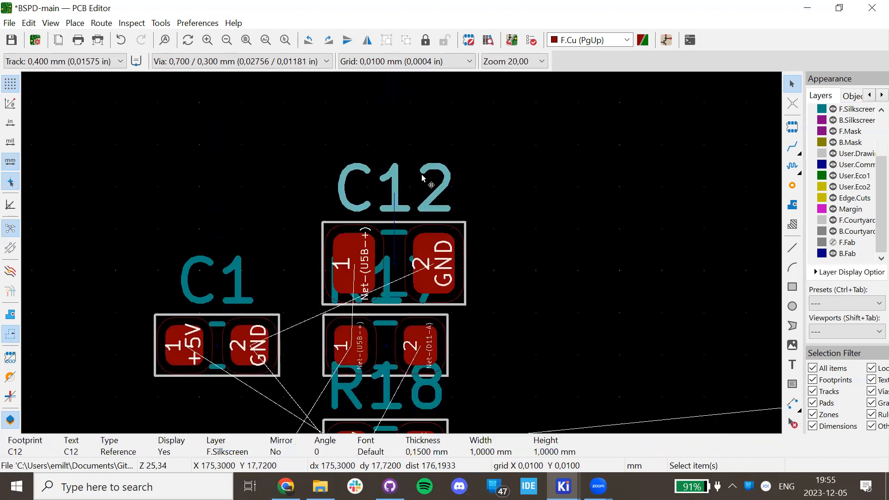
left_click(210, 355)
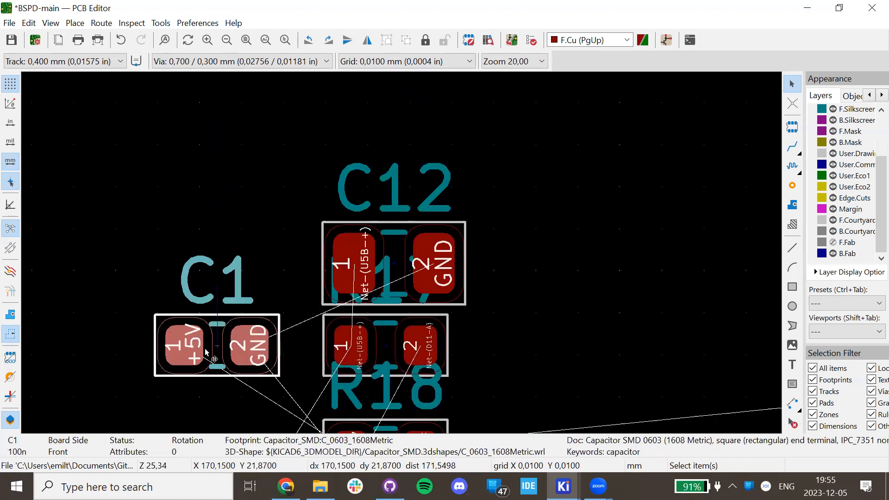
scroll(216, 352, "down", 2)
left_click_drag(402, 255, 511, 180)
Place R18 just below C1, to the right of U1.
scroll(666, 326, "down", 2)
left_click(269, 228)
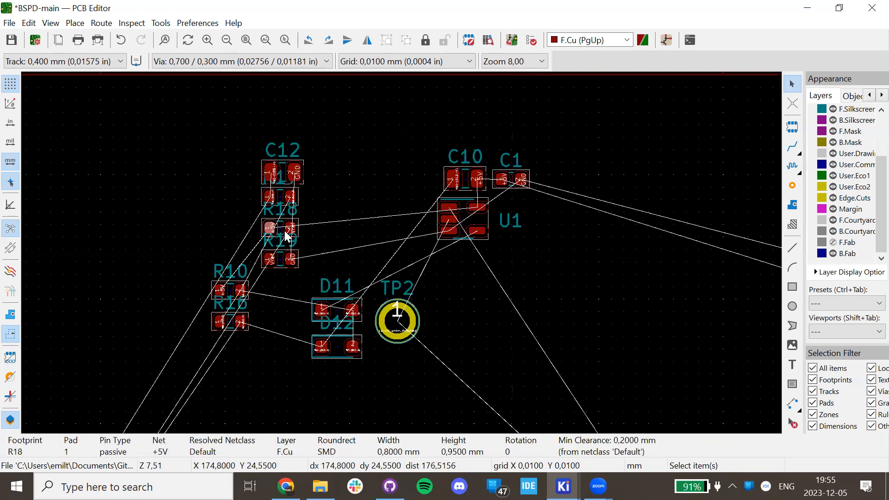
left_click(284, 231)
left_click_drag(284, 232, 523, 203)
left_click(287, 259)
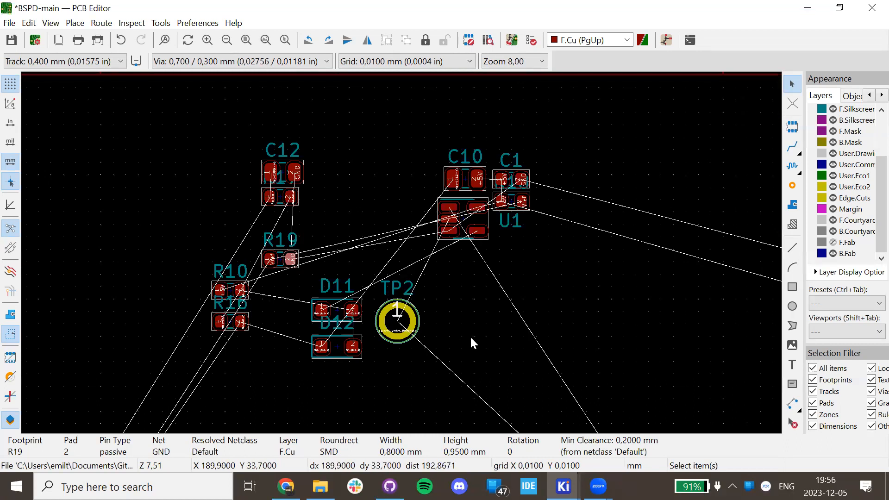
Draw a 49.36 × 33.04 mm Edge.Cuts rectangle around K2, J4 and nearby parts.
scroll(294, 301, "down", 6)
scroll(402, 253, "up", 3)
scroll(402, 252, "up", 5)
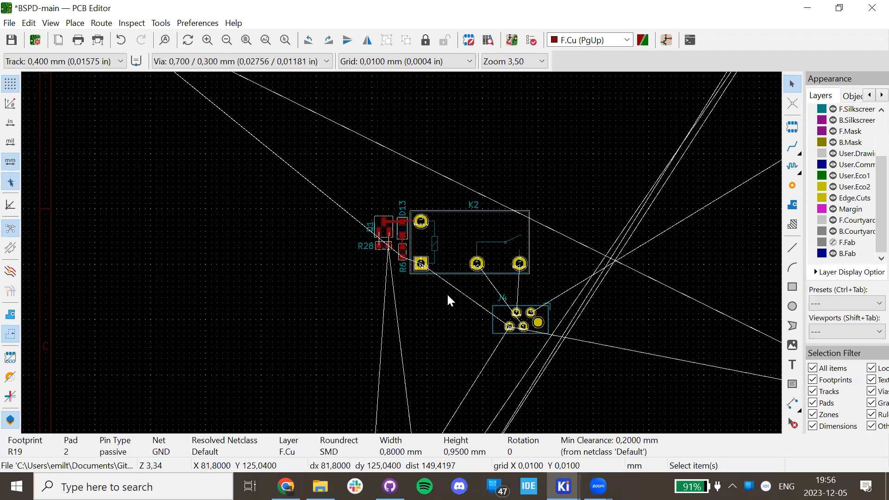
scroll(397, 250, "down", 3)
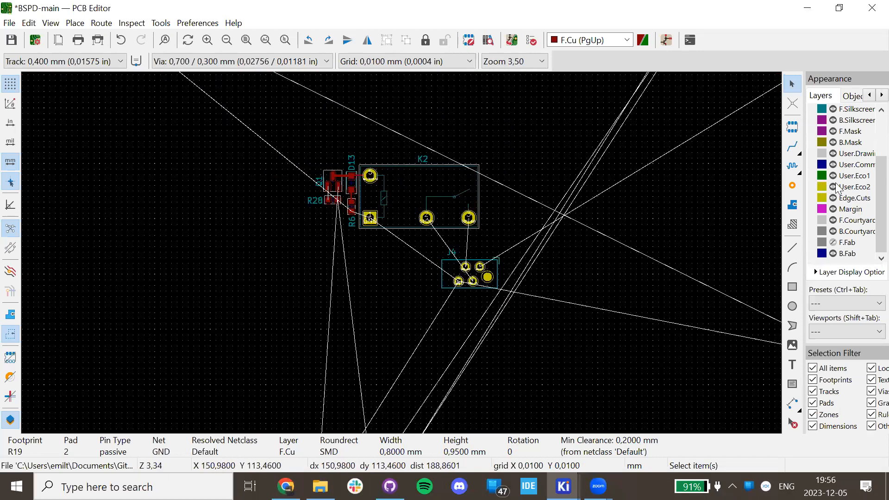
left_click(822, 199)
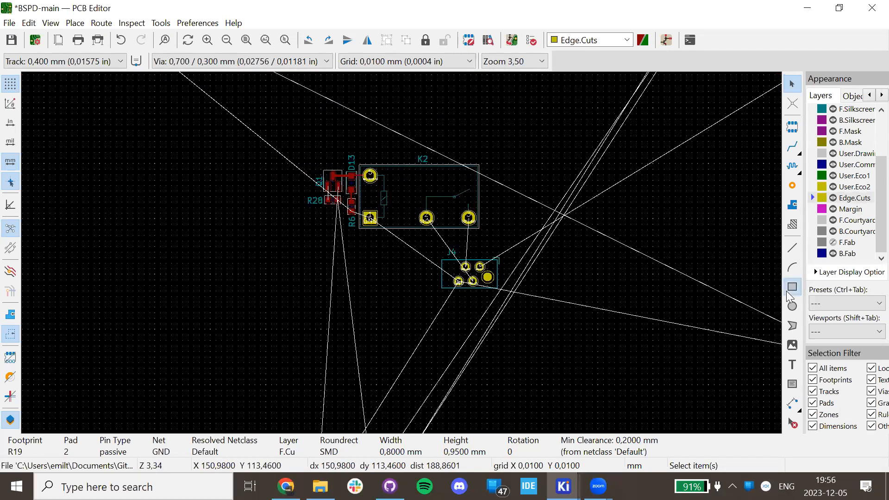
left_click(793, 286)
left_click(528, 319)
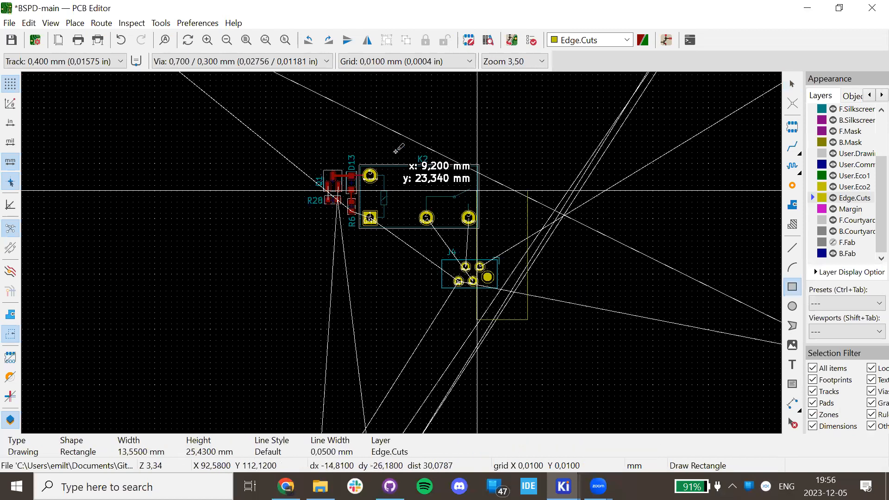
left_click(255, 137)
key("Escape")
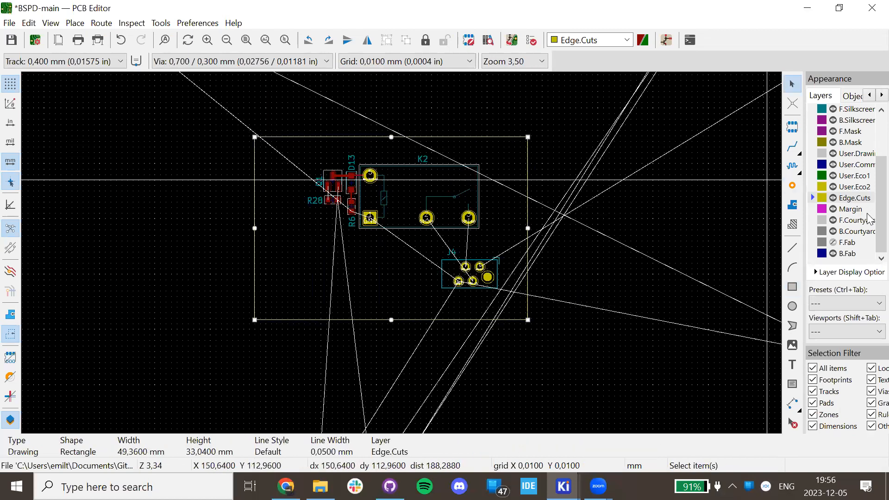
scroll(563, 183, "up", 2)
scroll(416, 280, "down", 1)
scroll(333, 250, "down", 2)
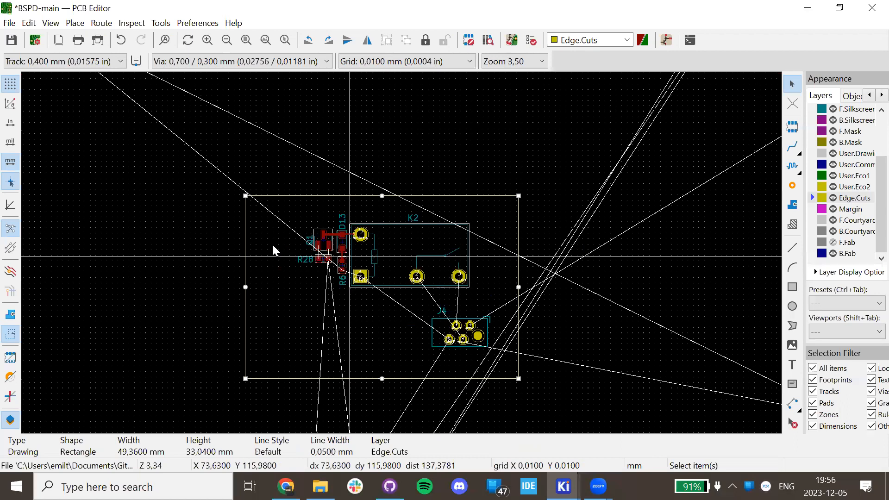
key("Escape")
Check the board outline in the 3D Viewer, tilting the board, then close it.
left_click(50, 23)
left_click(58, 80)
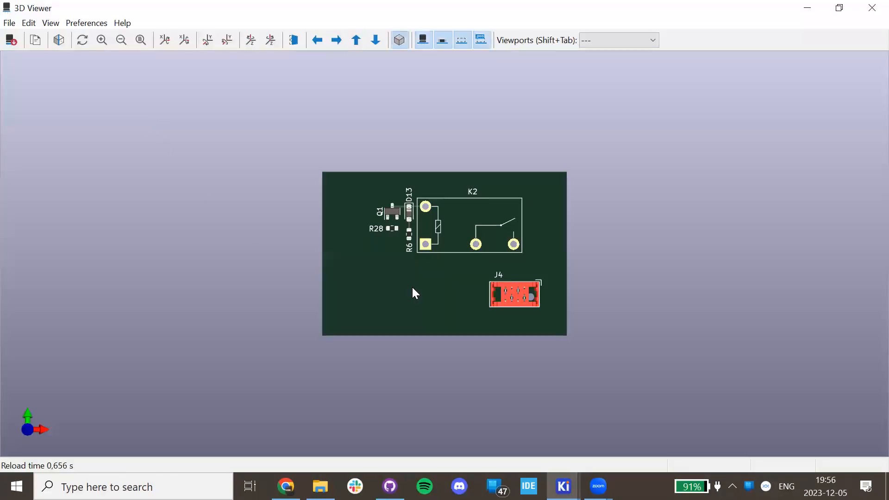
left_click_drag(492, 232, 323, 235)
scroll(415, 392, "down", 4)
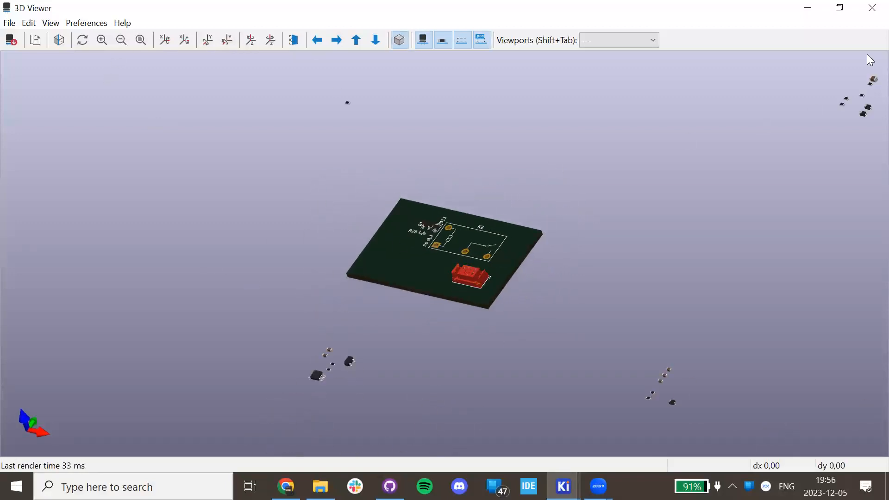
left_click(870, 6)
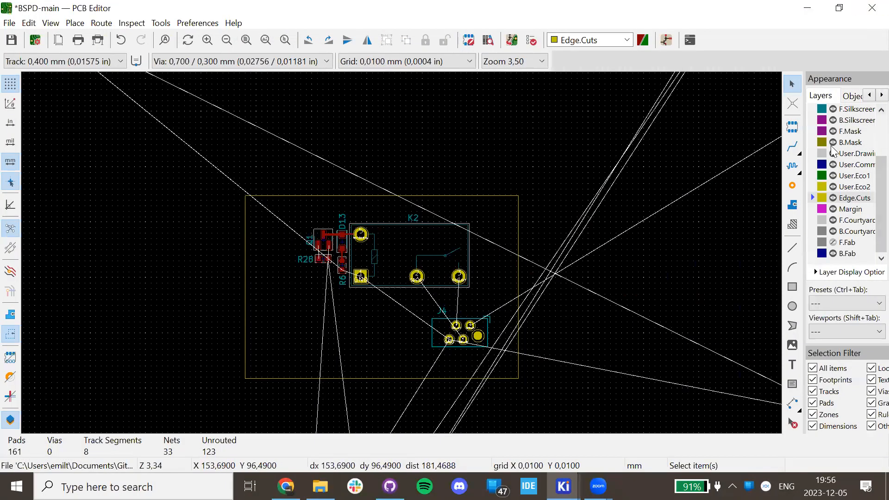
Make F.Cu the active layer and start a new filled zone on the canvas.
scroll(835, 158, "up", 2)
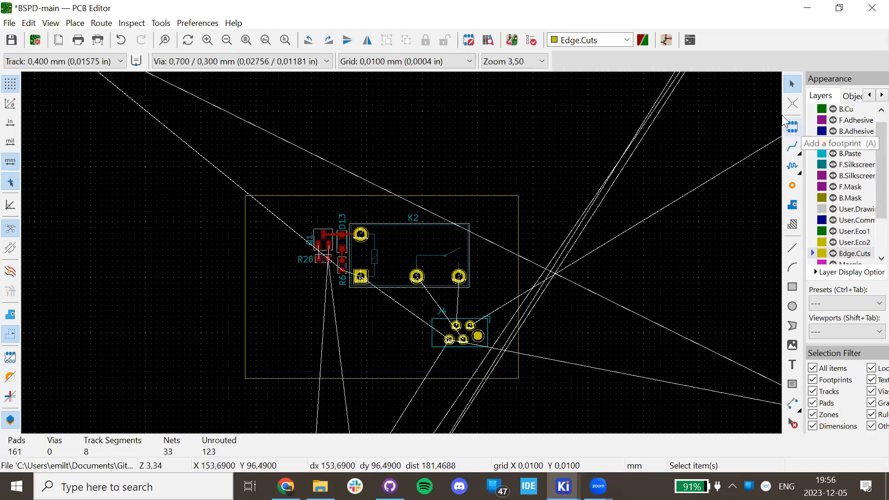
scroll(822, 125, "up", 1)
left_click(815, 110)
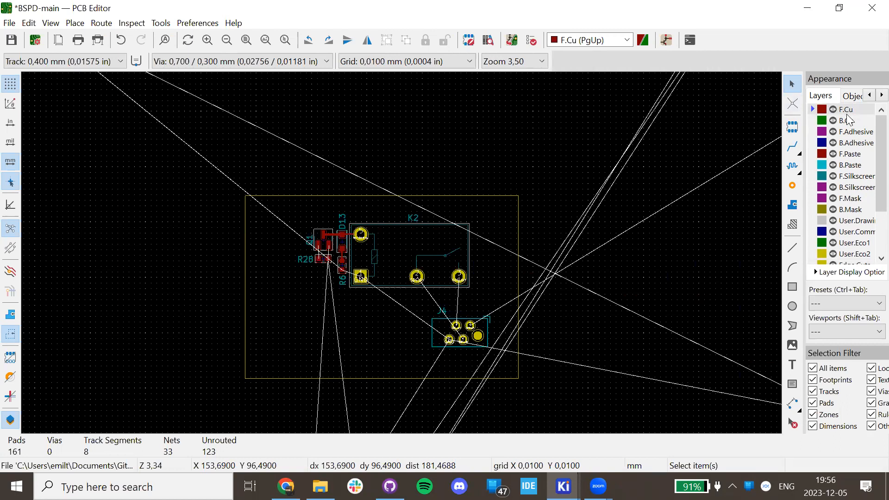
left_click(792, 205)
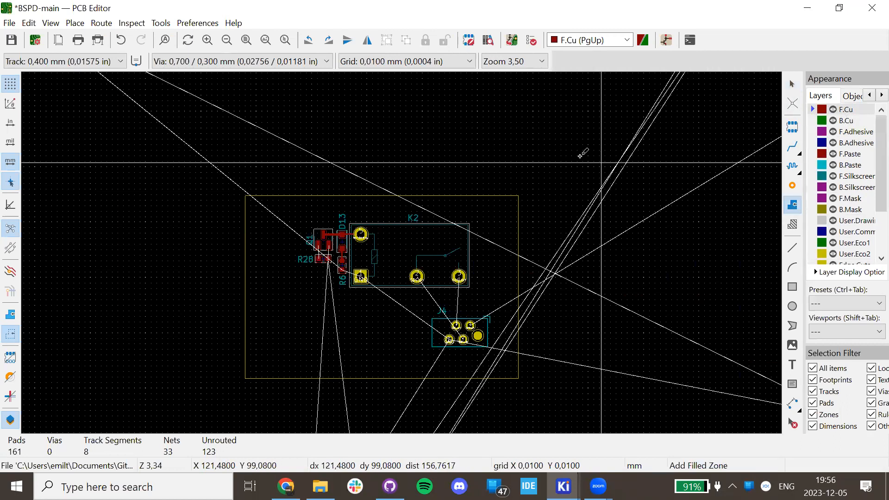
scroll(603, 118, "down", 5)
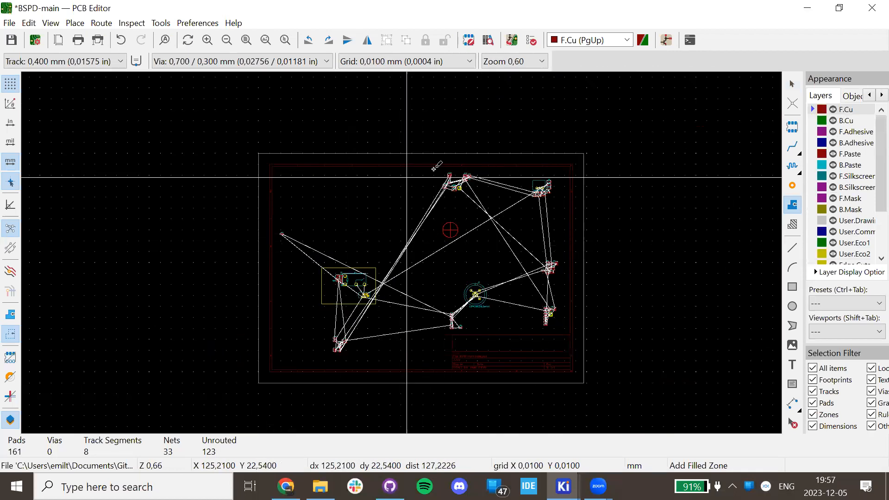
left_click(657, 123)
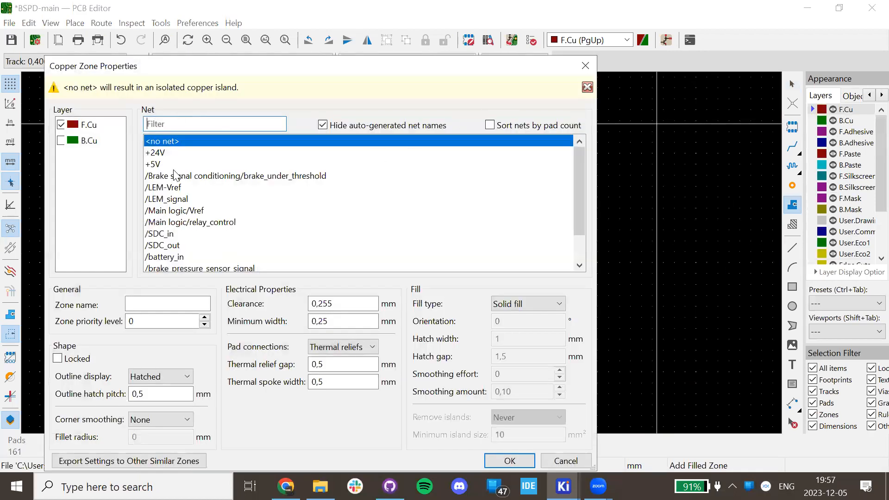
Assign the zone to the GND net and confirm its Copper Zone Properties.
scroll(217, 172, "down", 1)
scroll(221, 171, "up", 1)
scroll(226, 134, "down", 1)
left_click(171, 245)
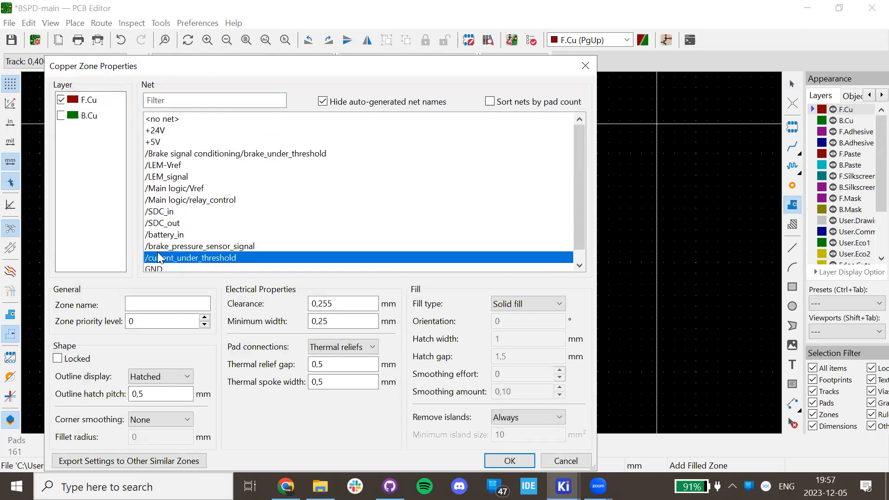
left_click(155, 270)
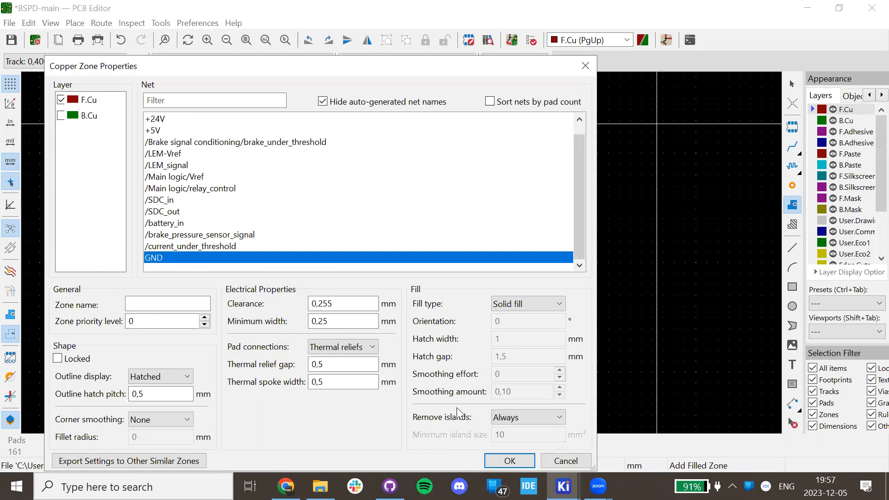
left_click(654, 309)
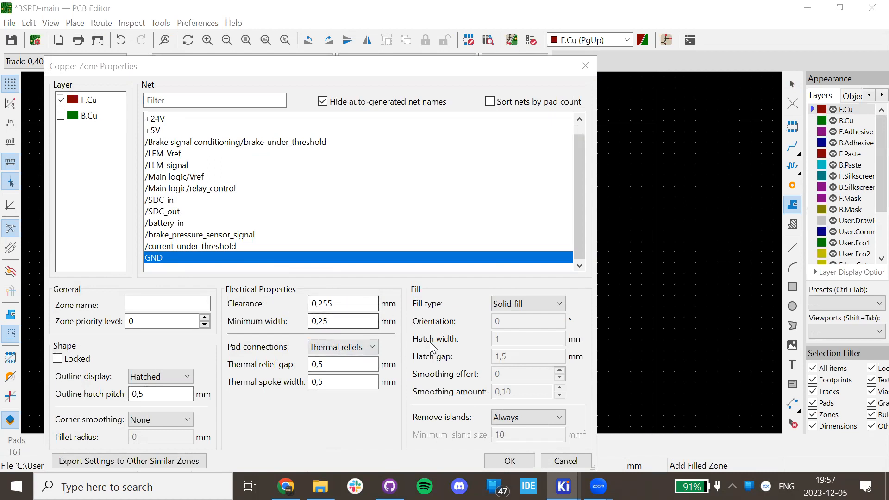
left_click(521, 459)
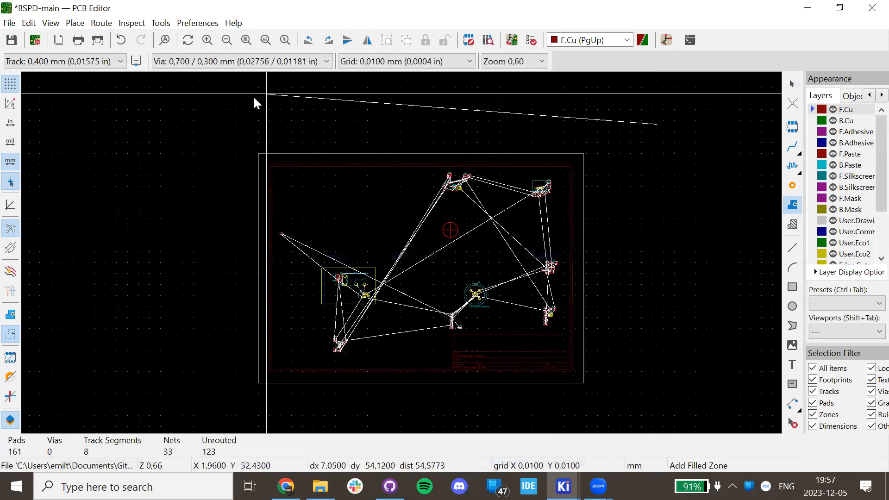
Draw the GND zone outline around the whole board, closing it at the lower right.
left_click(195, 126)
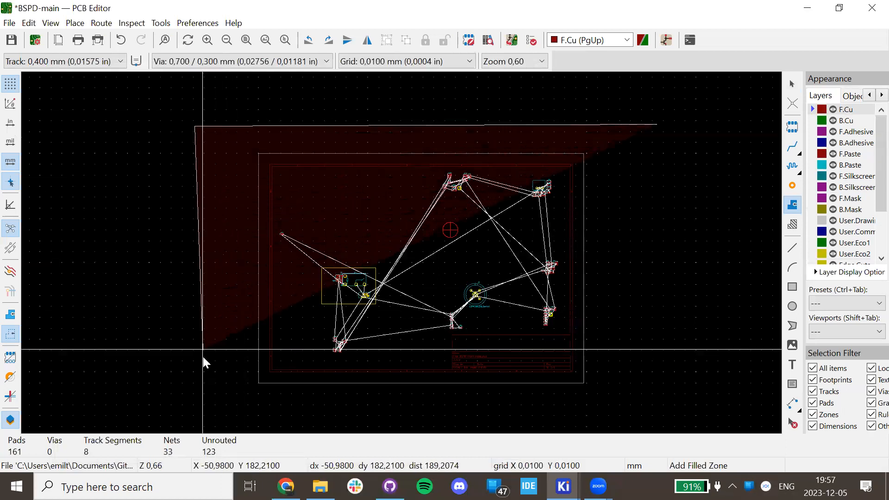
left_click(189, 418)
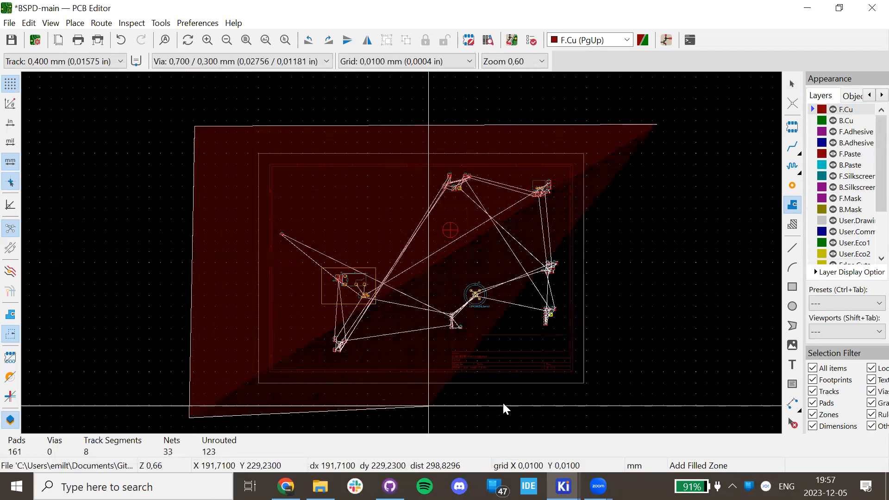
double_click(651, 407)
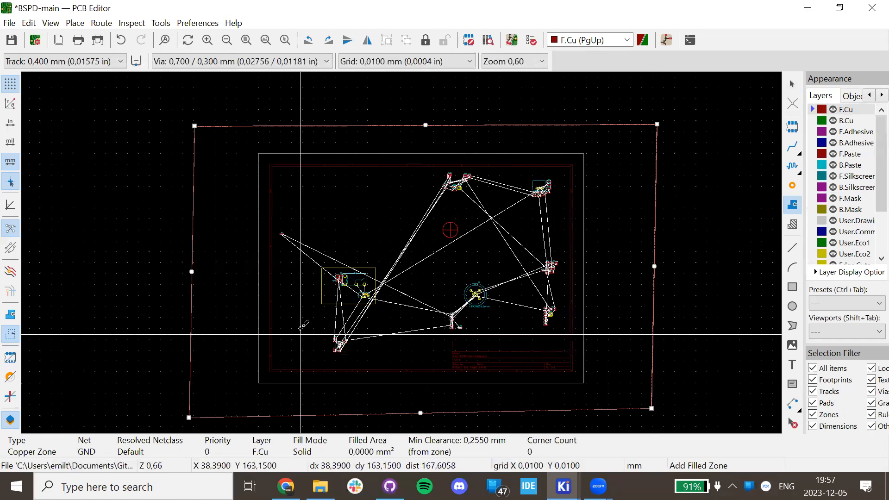
key("Escape")
Fill all copper zones with B and display them as solid fills.
scroll(350, 297, "up", 2)
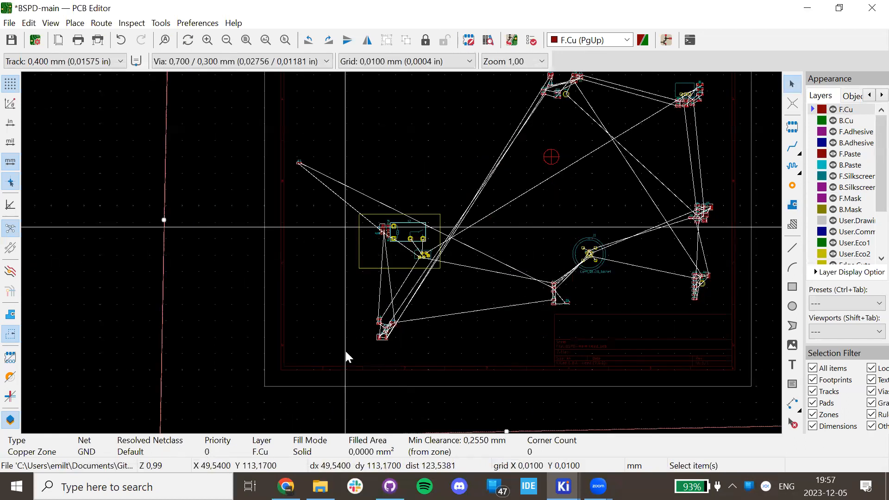
scroll(401, 241, "up", 6)
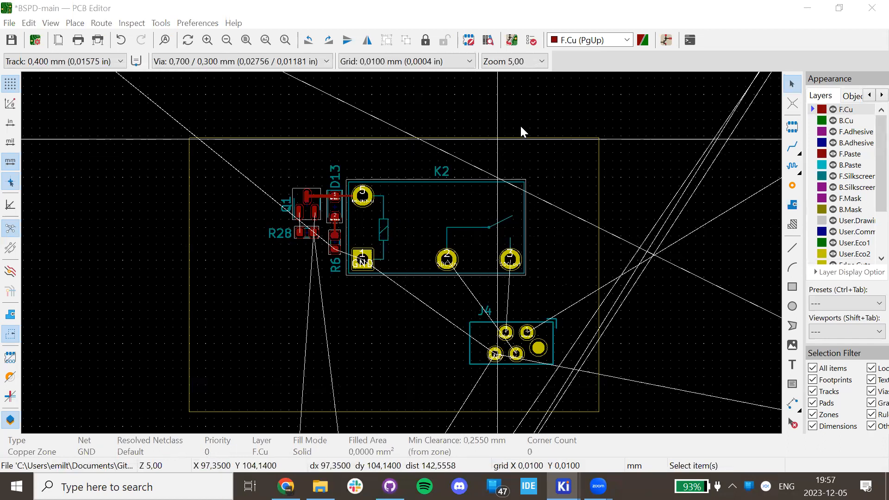
scroll(401, 252, "down", 4)
scroll(401, 251, "up", 2)
key("b")
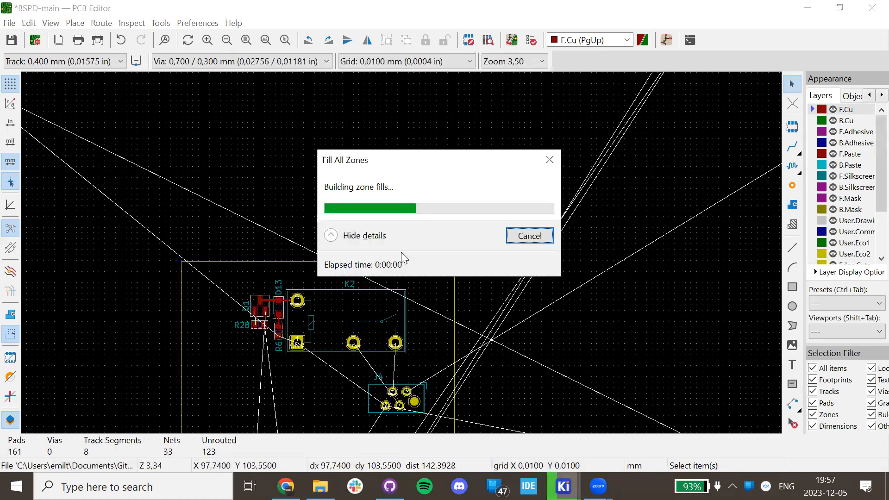
scroll(305, 185, "down", 4)
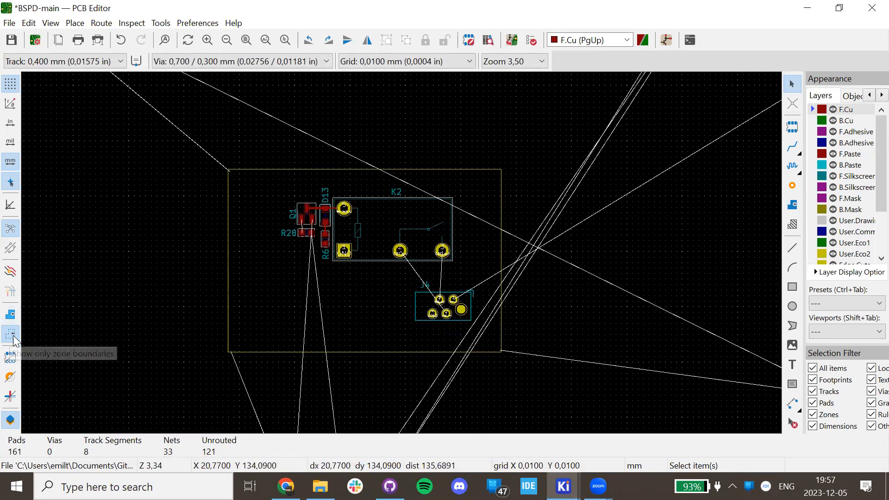
left_click(10, 315)
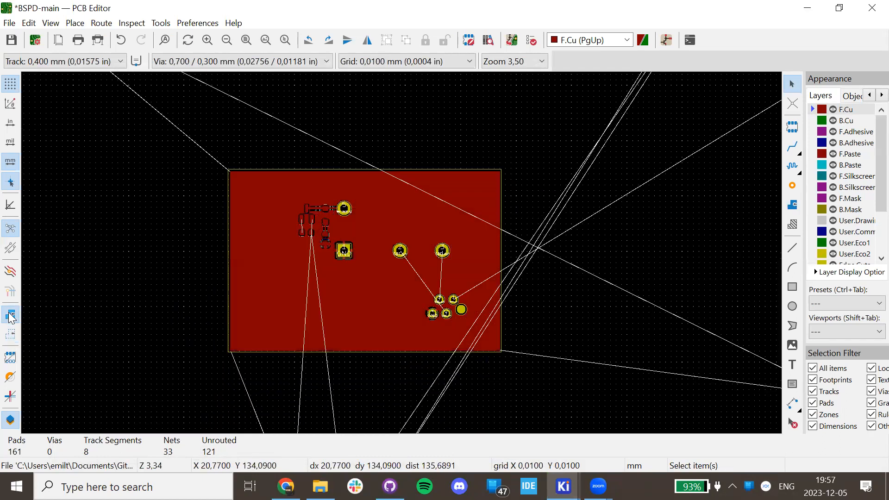
scroll(401, 253, "up", 5)
Bring the whole board into view and cycle zone display modes back to filled.
scroll(378, 287, "down", 2)
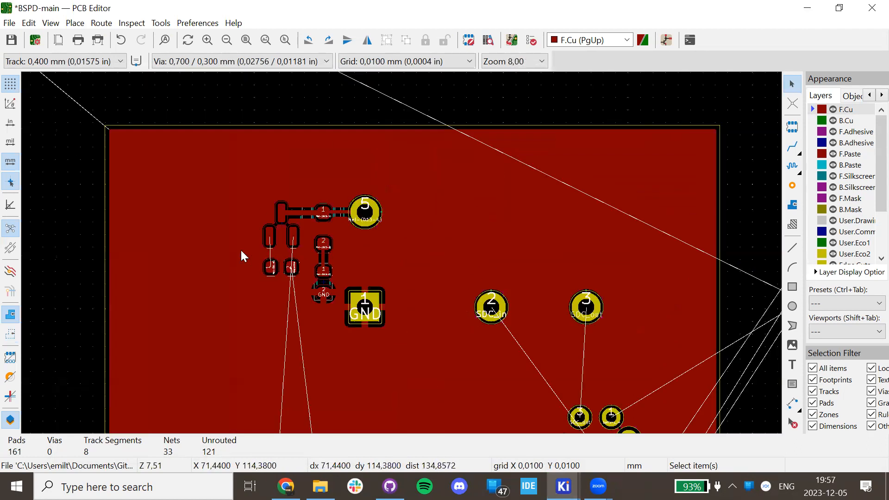
scroll(451, 276, "down", 1)
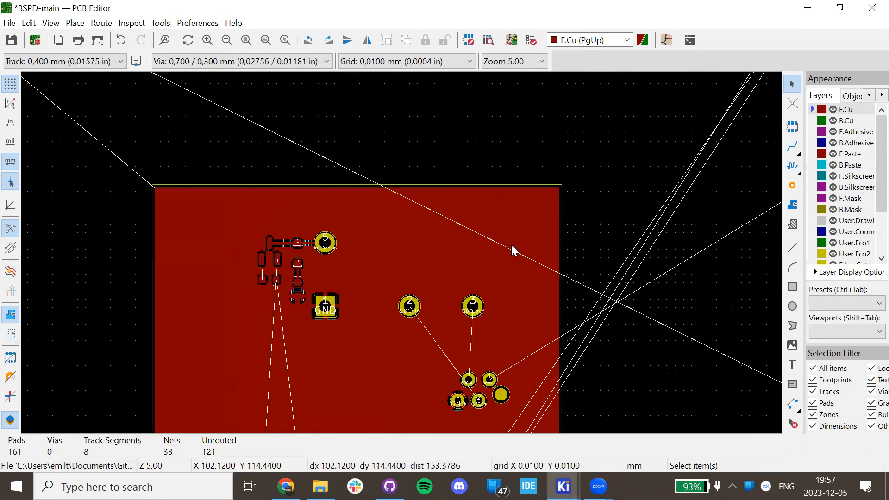
scroll(257, 234, "up", 4)
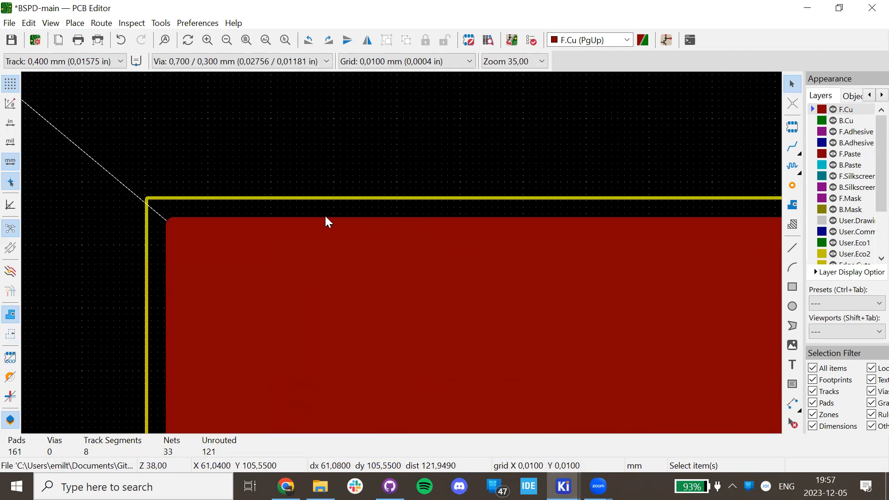
scroll(347, 221, "up", 1)
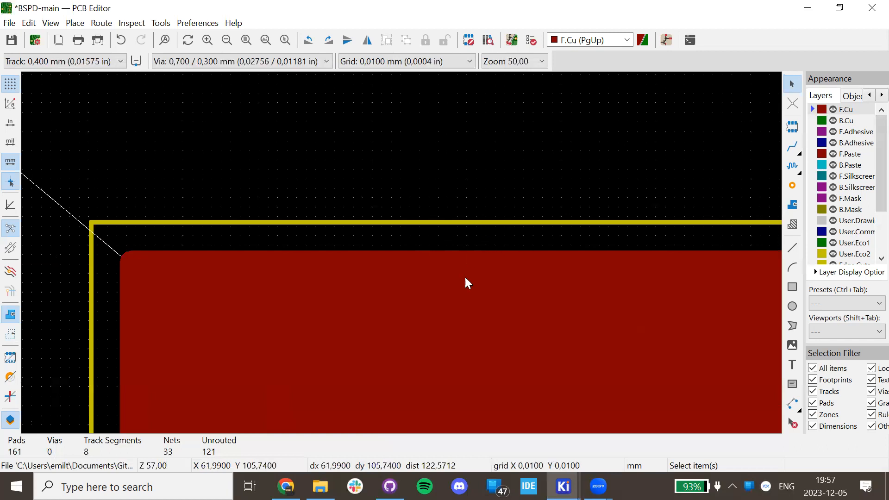
scroll(401, 251, "down", 5)
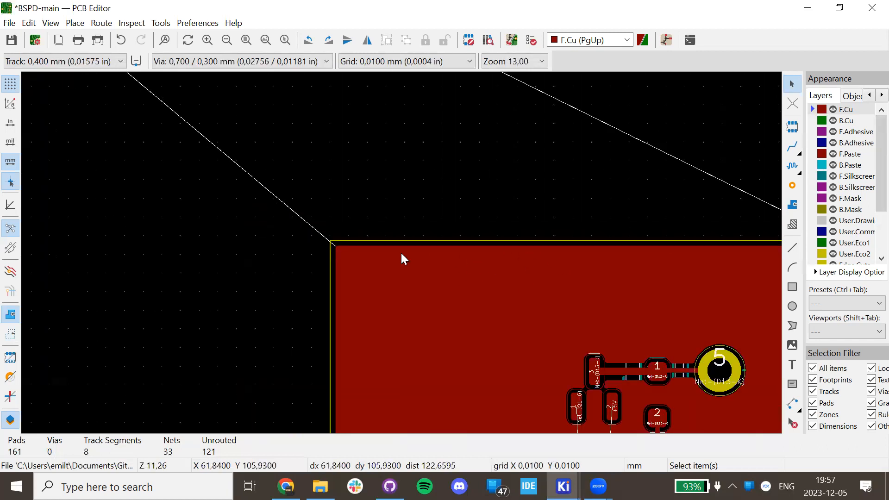
middle_click_drag(532, 342, 366, 220)
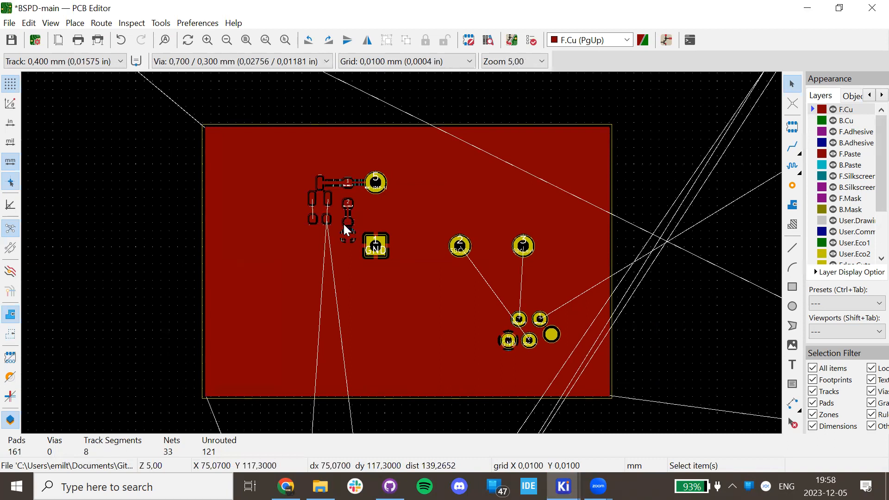
left_click(6, 336)
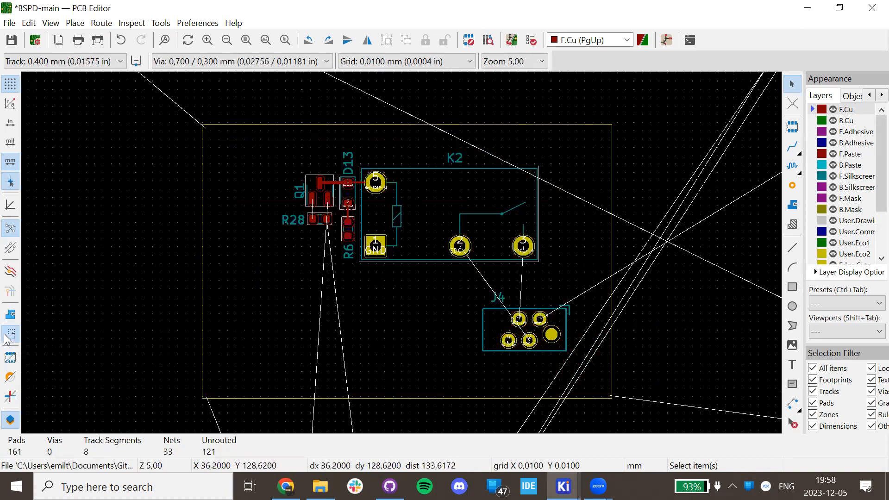
left_click(10, 315)
left_click(10, 334)
left_click(11, 315)
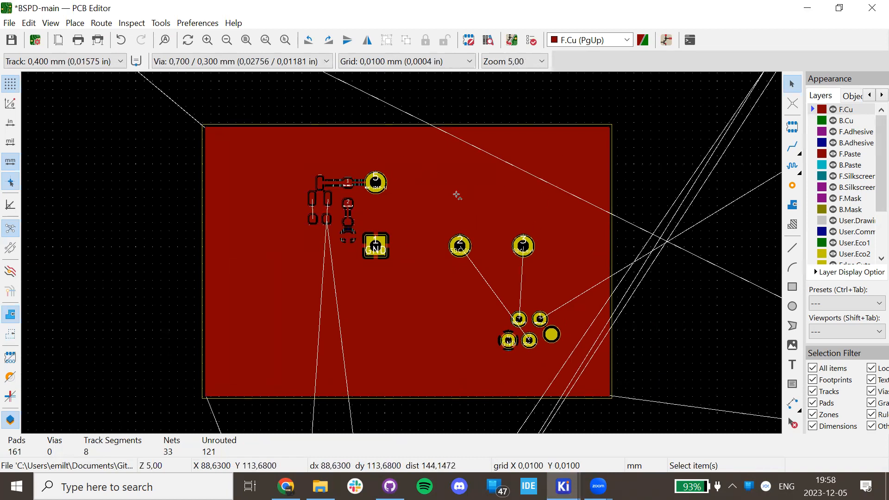
Unfill the zones with Ctrl+B, refill them with B, and fit the sheet in view.
key("ctrl+b")
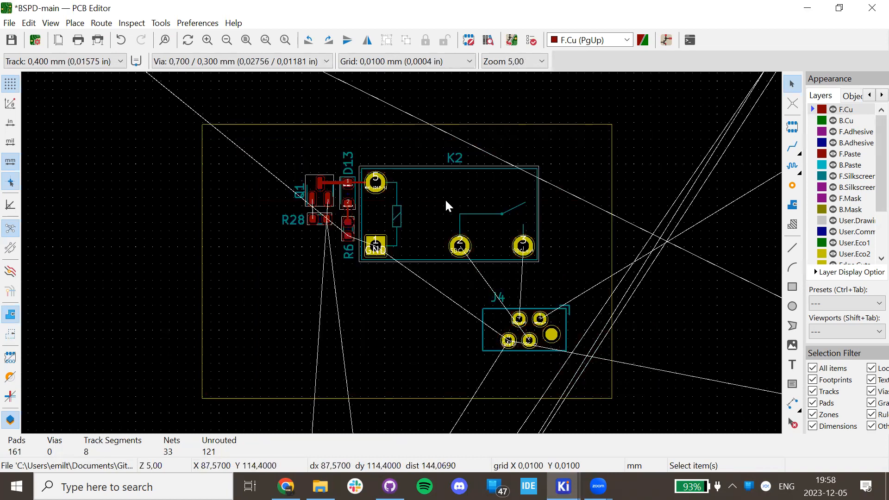
key("b")
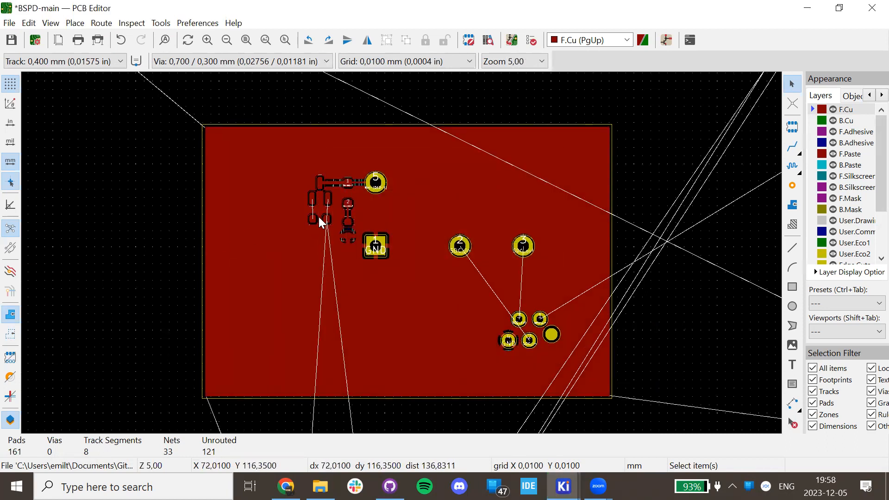
key("Home")
Make B.Cu active and start a new filled zone assigned to the GND net.
left_click(813, 121)
left_click(794, 206)
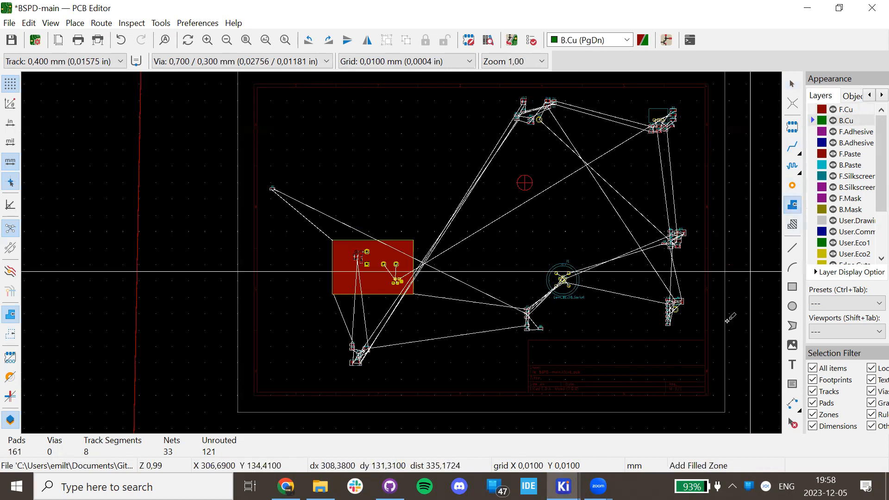
scroll(407, 250, "down", 4)
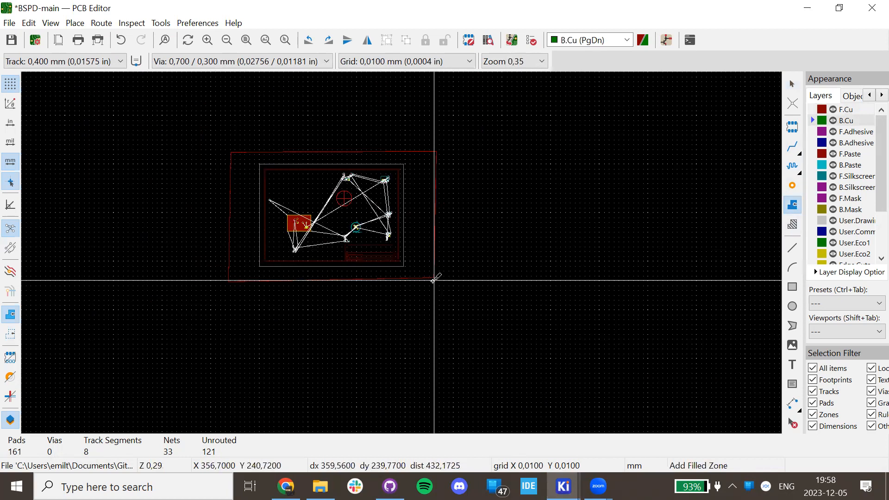
left_click(447, 187)
scroll(188, 185, "down", 2)
left_click(177, 257)
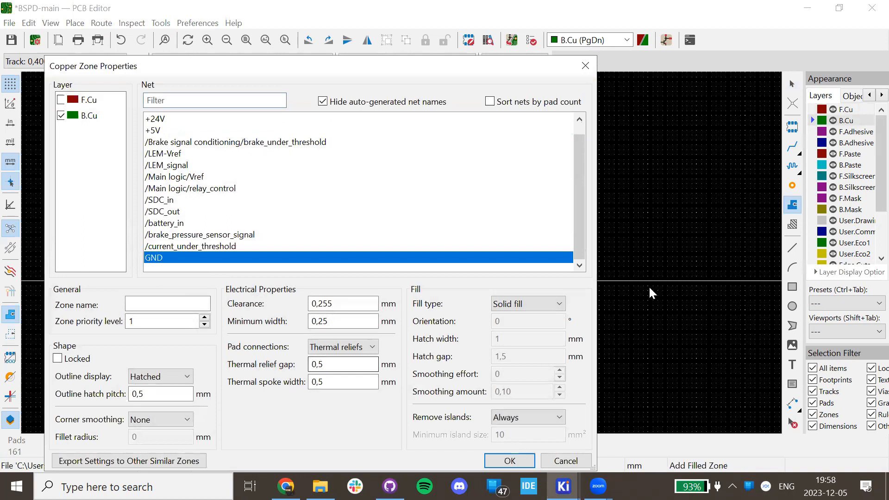
key("Return")
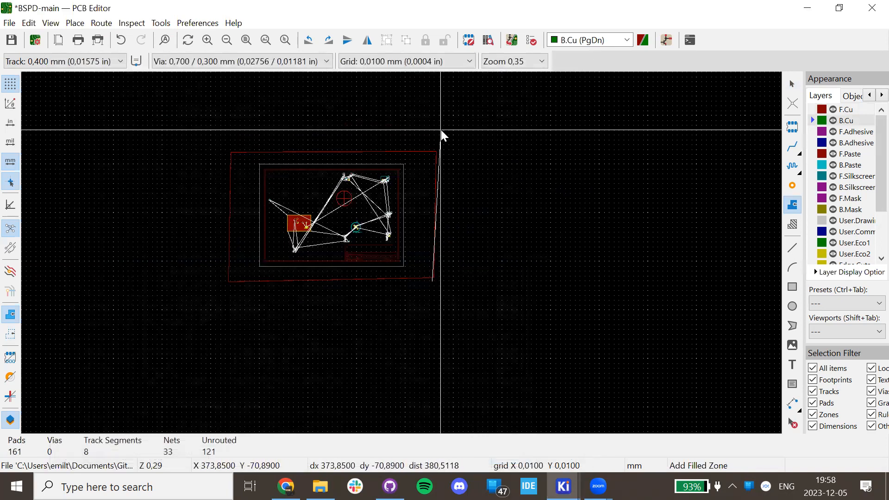
Draw the back-copper zone outline around the board and confirm it.
left_click(439, 142)
left_click(193, 150)
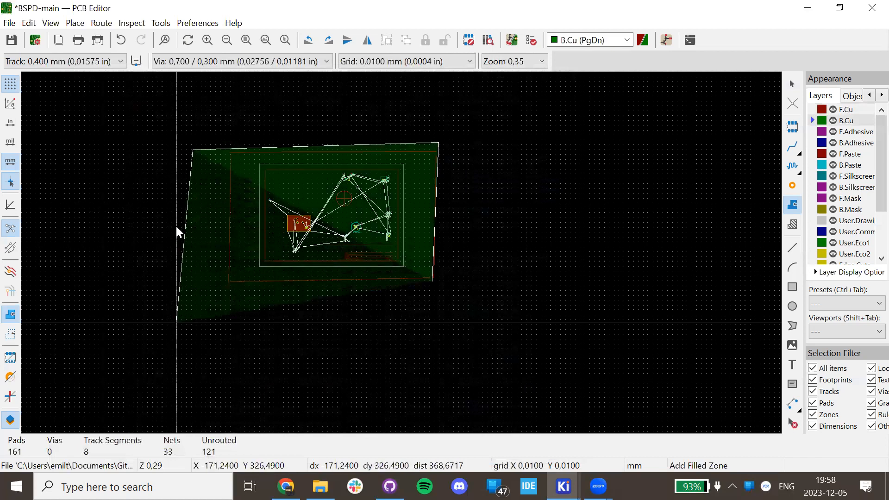
left_click(198, 346)
double_click(355, 346)
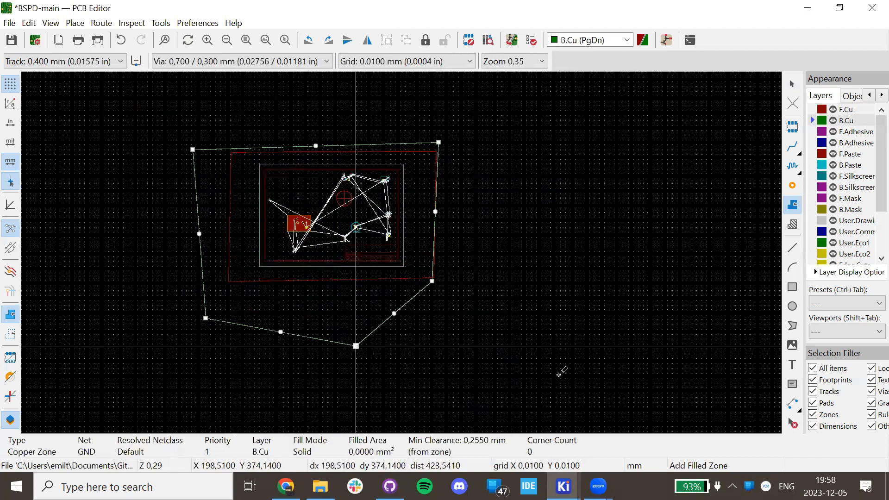
left_click(561, 370)
key("Return")
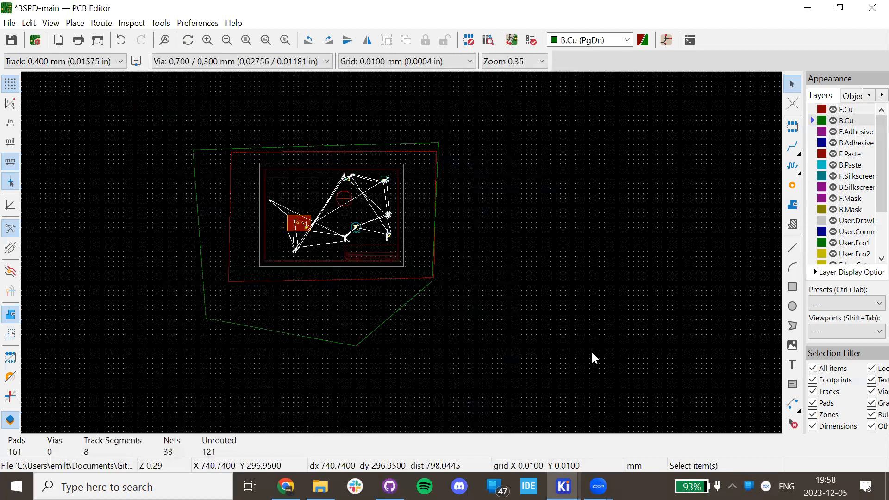
Refill all zones with B, including the new B.Cu GND zone, and recentre the board.
scroll(352, 265, "up", 9)
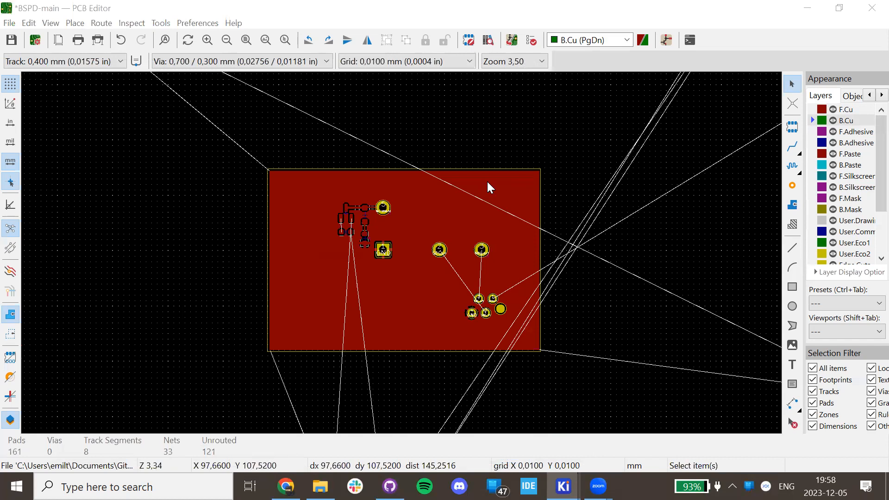
scroll(490, 179, "up", 3)
left_click(347, 258)
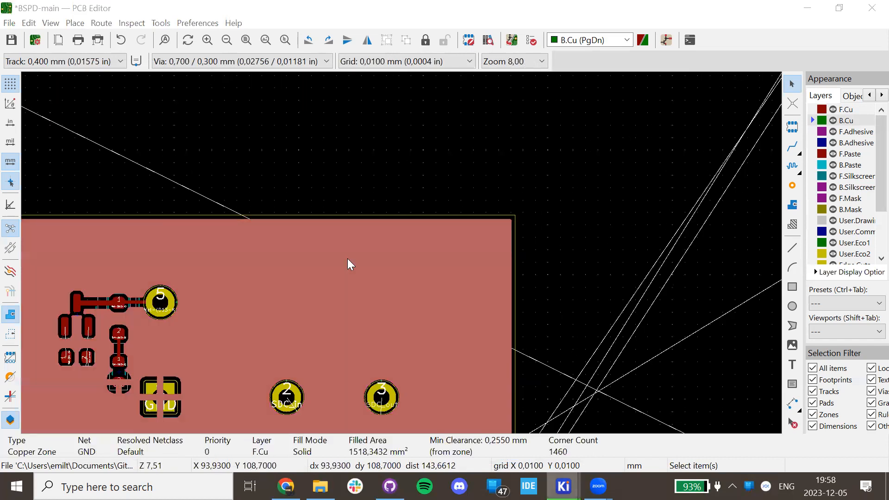
key("b")
scroll(401, 253, "down", 3)
key("Delete")
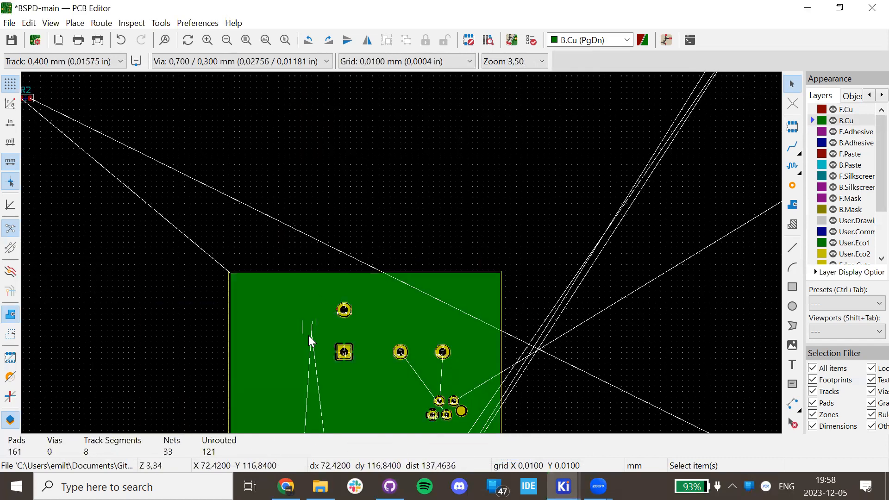
middle_click_drag(308, 335, 314, 229)
Toggle between F.Cu and B.Cu, leaving B.Cu active, then open the 3D Viewer.
left_click(814, 109)
left_click(814, 121)
left_click(813, 110)
left_click(813, 120)
left_click(814, 110)
left_click(813, 121)
left_click(814, 110)
left_click(813, 121)
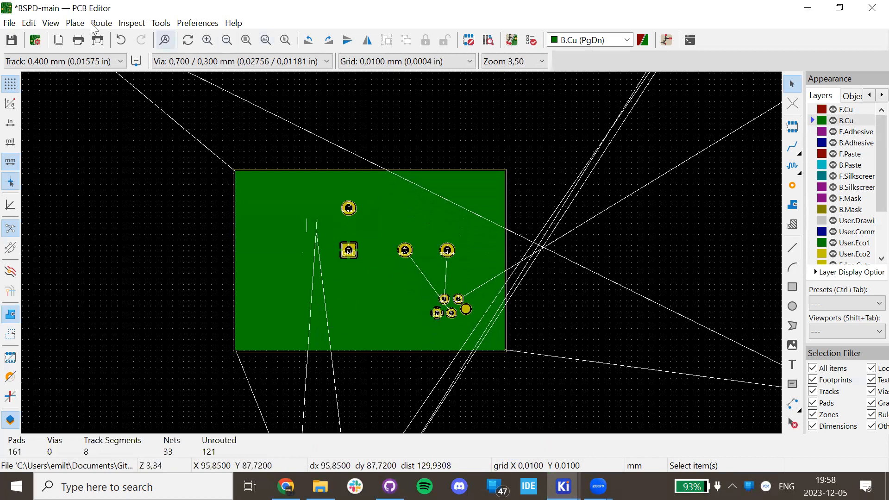
left_click(51, 23)
left_click(78, 84)
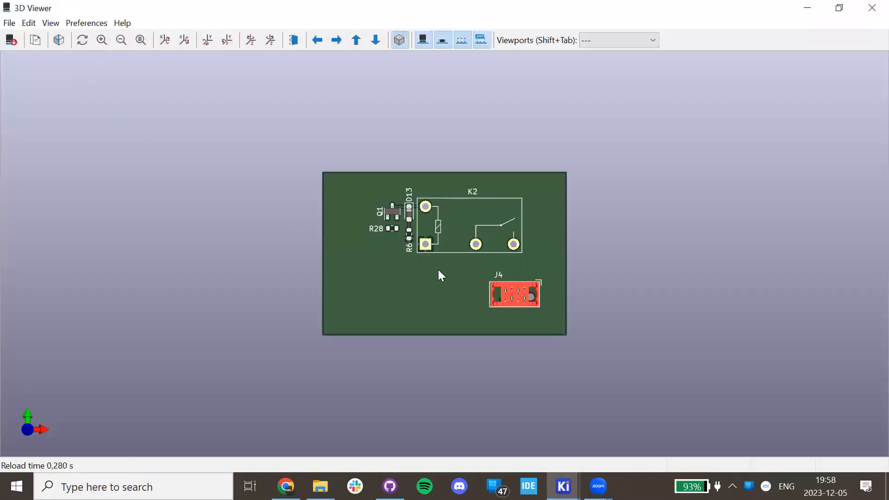
Zoom in on K2's square pad and trace near R6, zoom back out, then close the 3D Viewer.
scroll(441, 276, "up", 5)
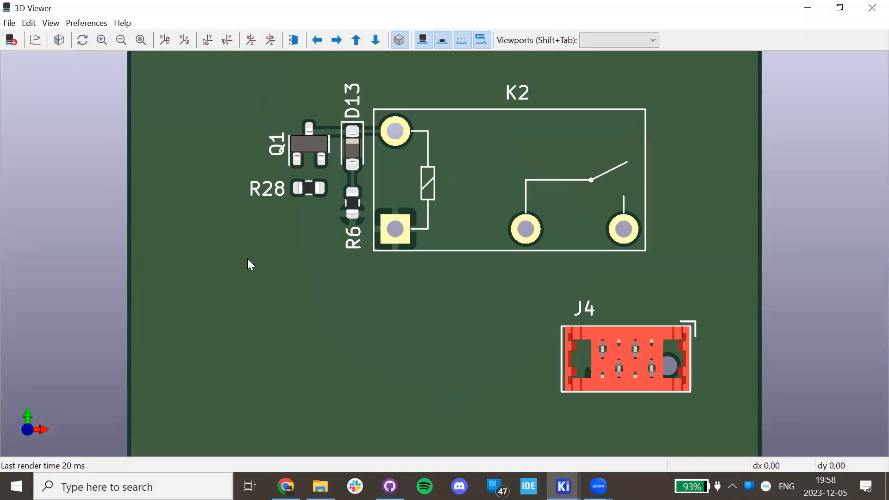
scroll(399, 227, "up", 8)
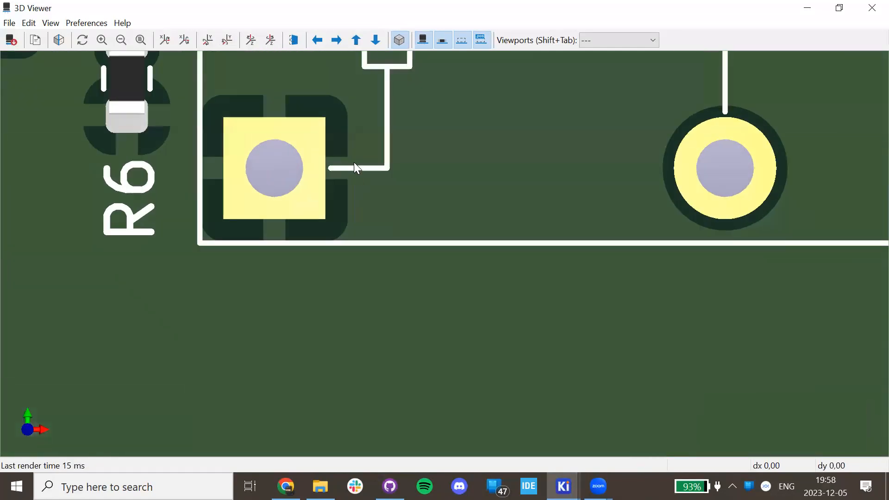
scroll(355, 164, "up", 1)
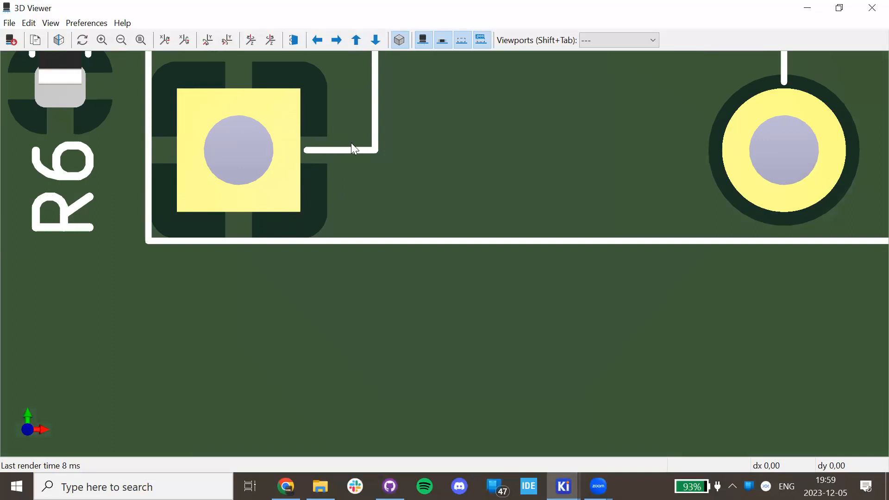
scroll(293, 153, "down", 2)
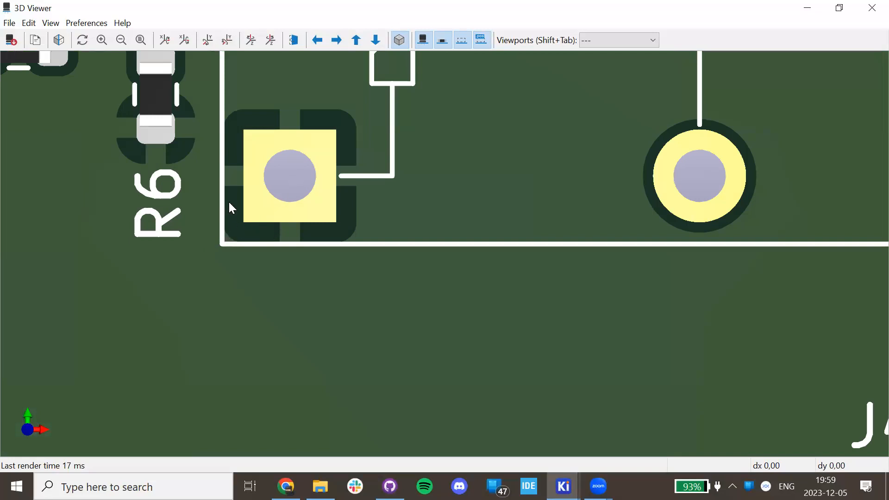
scroll(280, 175, "down", 5)
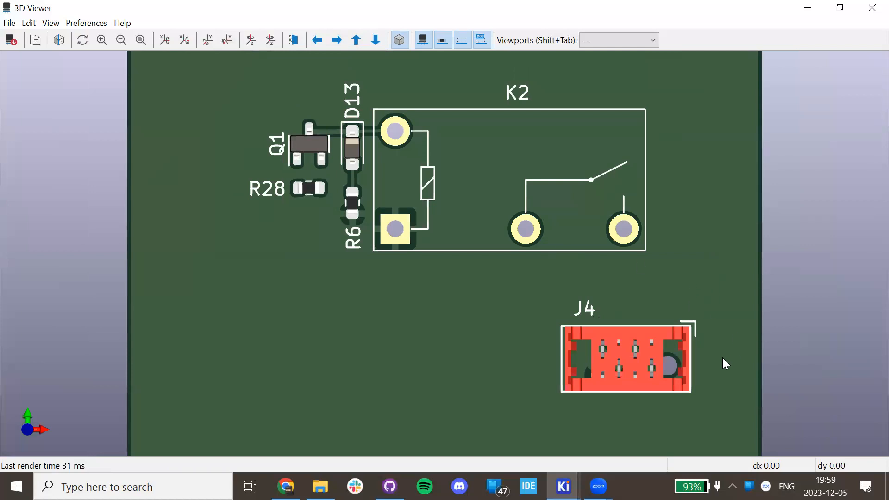
left_click(870, 8)
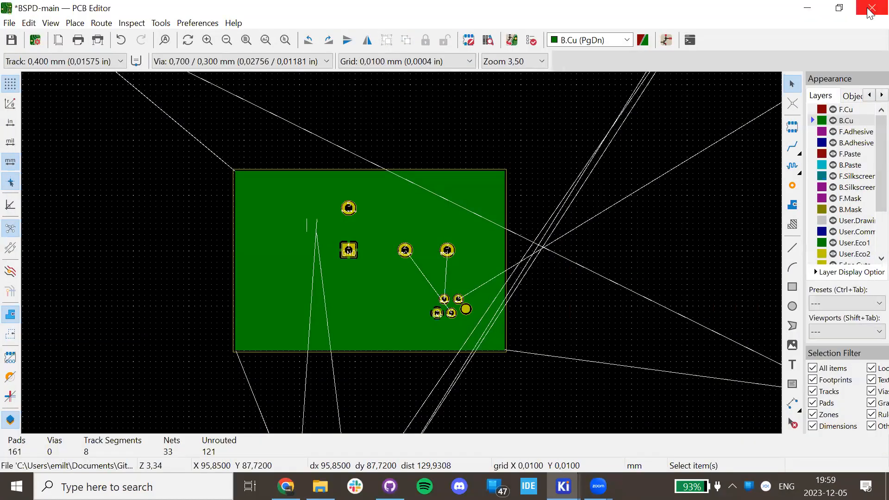
Show the copper zones as outlines without fill.
left_click(10, 334)
scroll(387, 309, "up", 2)
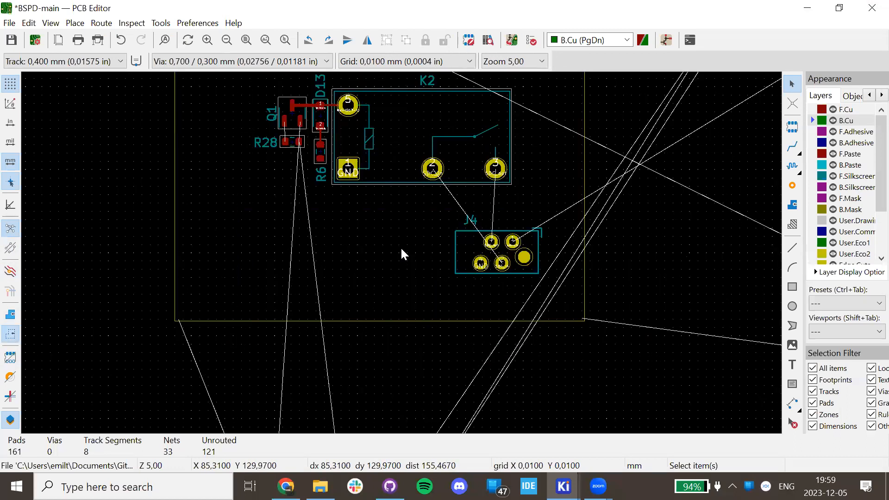
scroll(400, 241, "up", 3)
scroll(311, 153, "up", 2)
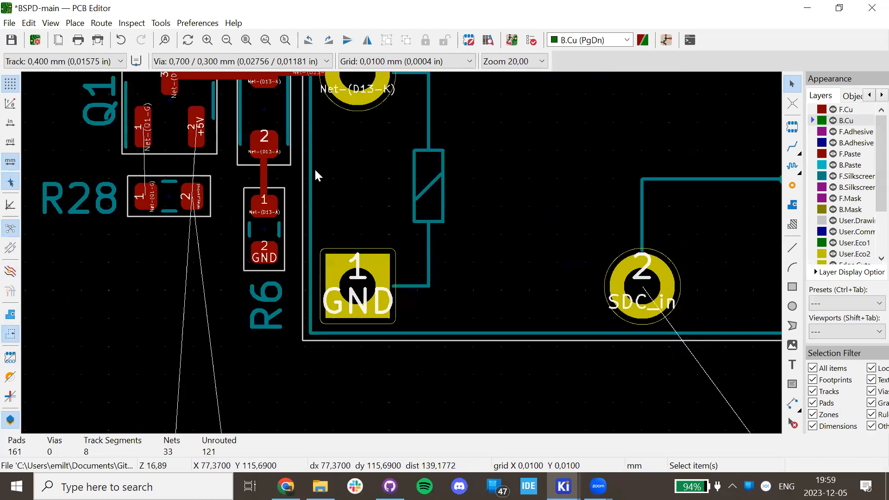
scroll(353, 199, "down", 3)
scroll(477, 171, "right", 4)
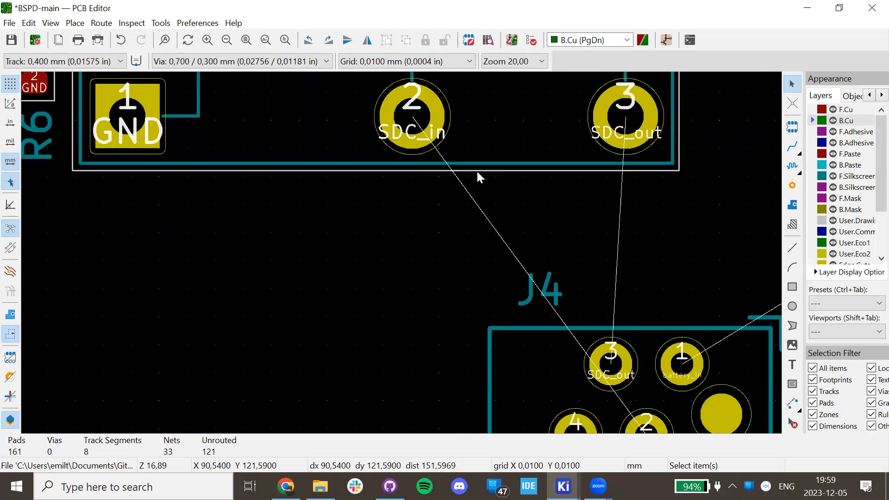
Draw a horizontal red front-copper track below K2.
left_click(792, 146)
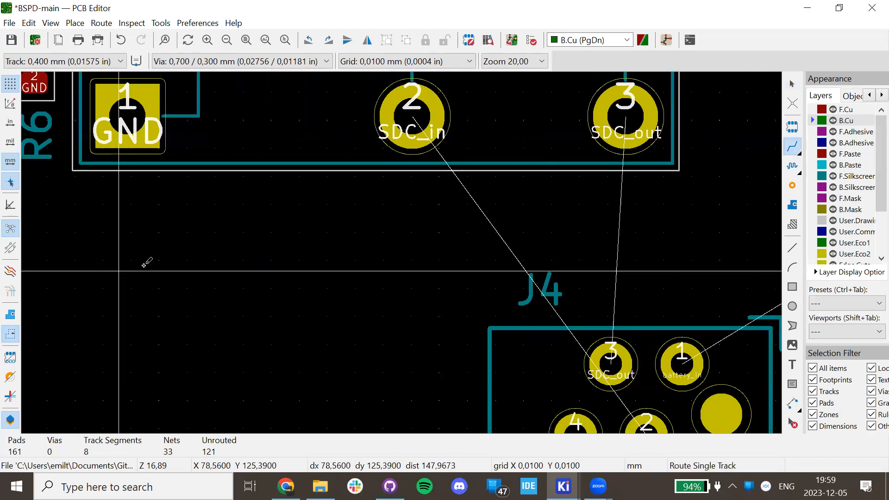
left_click(141, 250)
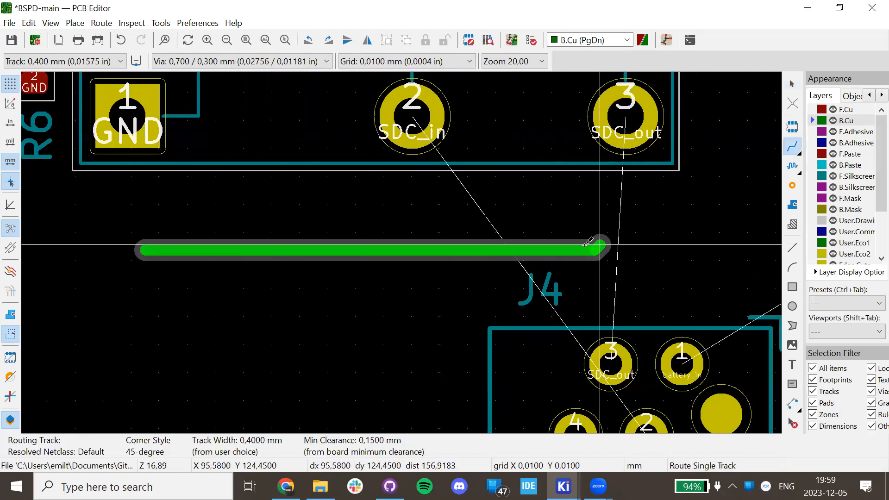
key("Escape")
left_click(845, 110)
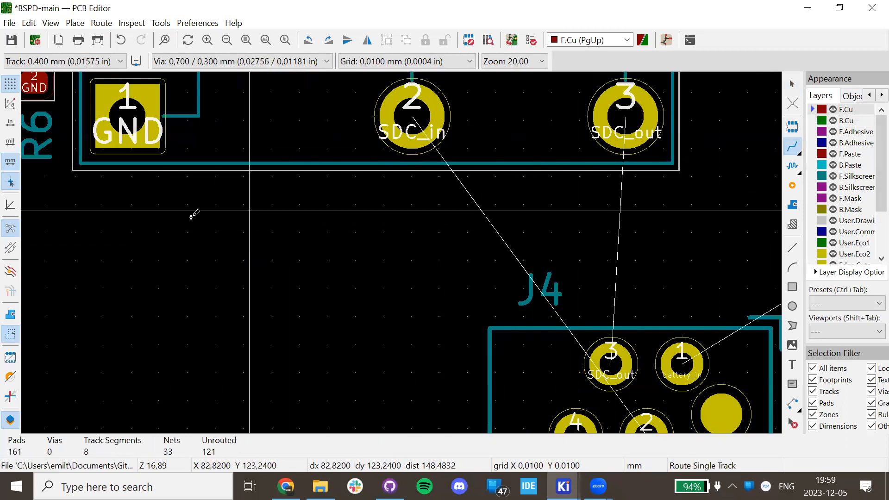
left_click(115, 240)
scroll(419, 239, "down", 3)
left_click(540, 249)
key("Escape")
key("Escape")
Try routing SDC_in from K2's pad 2, cancelling the unfinished routes.
scroll(365, 295, "up", 3)
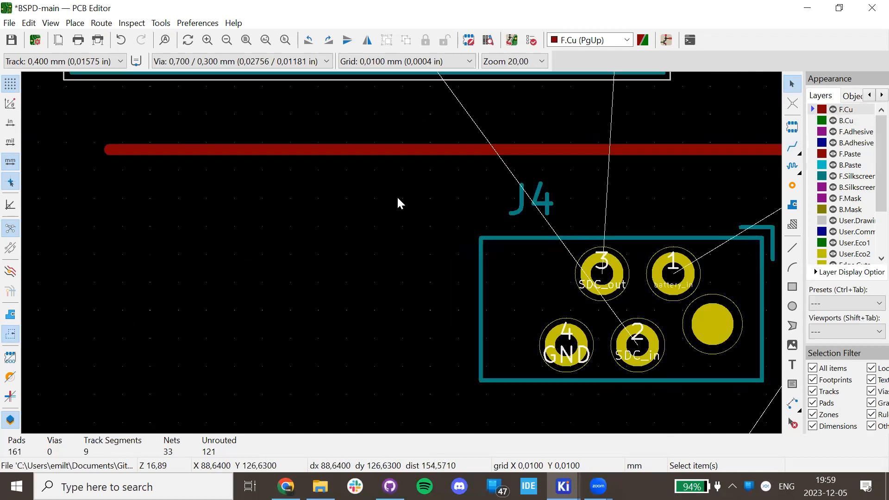
middle_click_drag(337, 241, 228, 293)
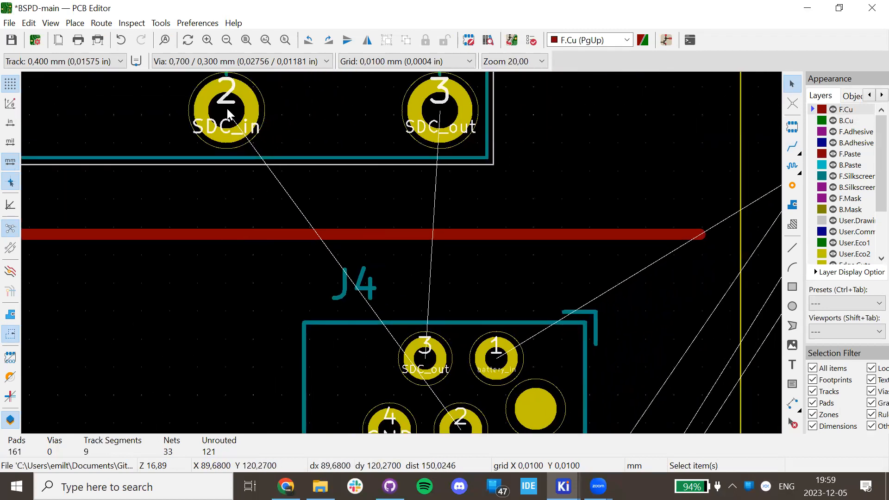
key("x")
scroll(408, 248, "down", 3)
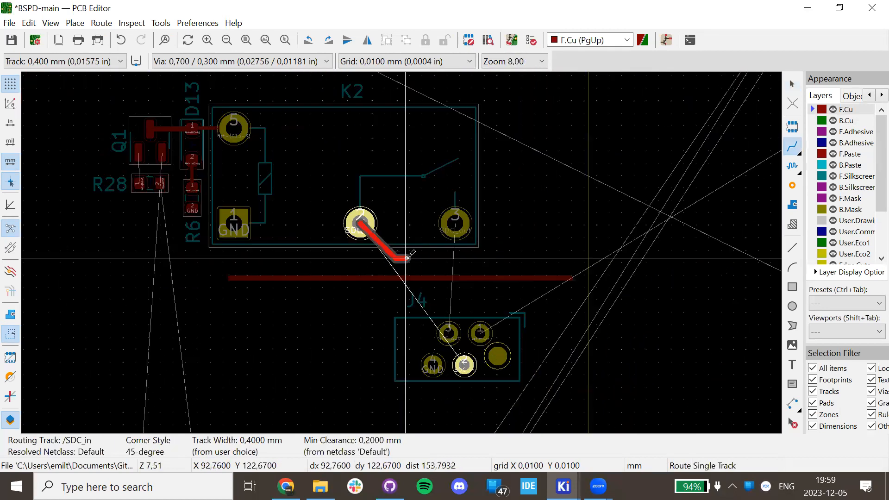
scroll(409, 258, "up", 3)
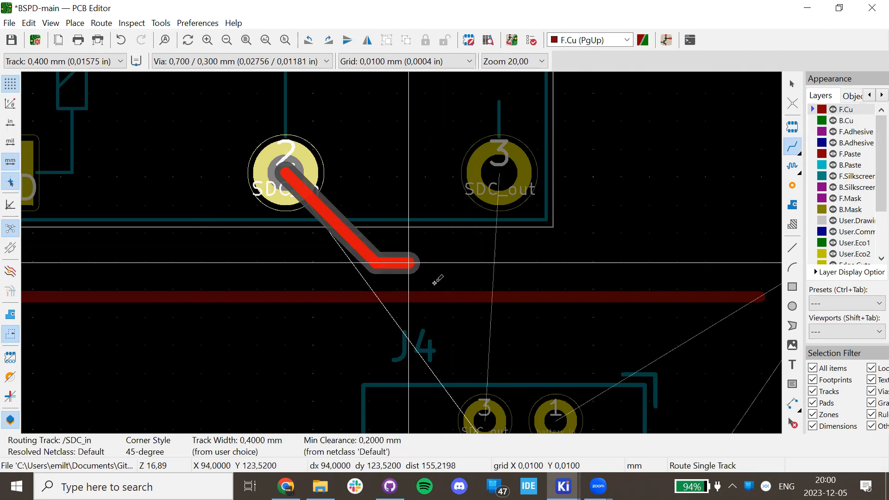
key("Escape")
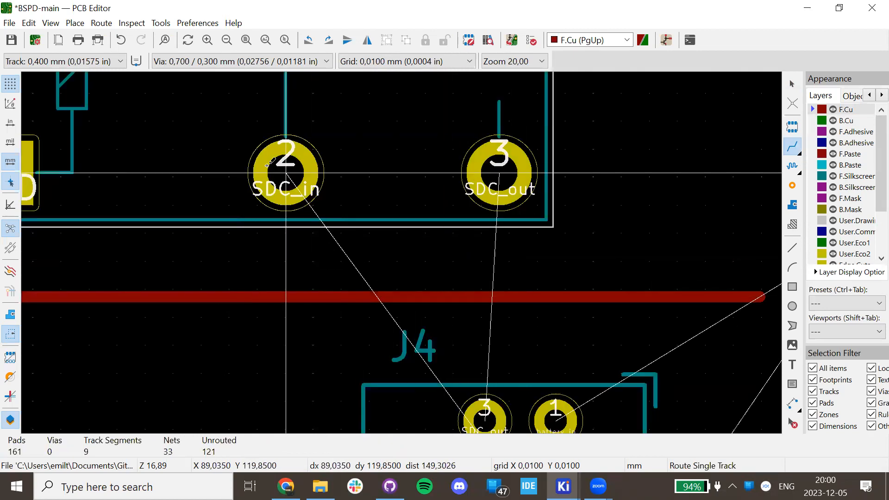
left_click(285, 173)
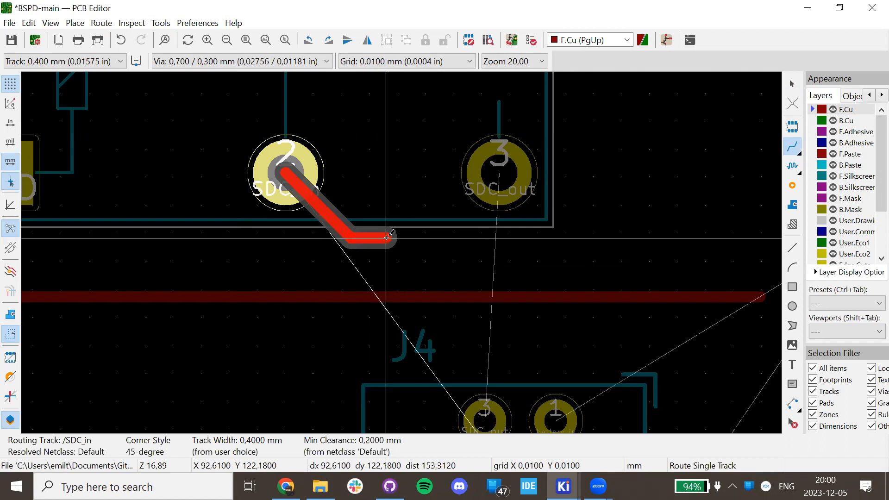
key("Escape")
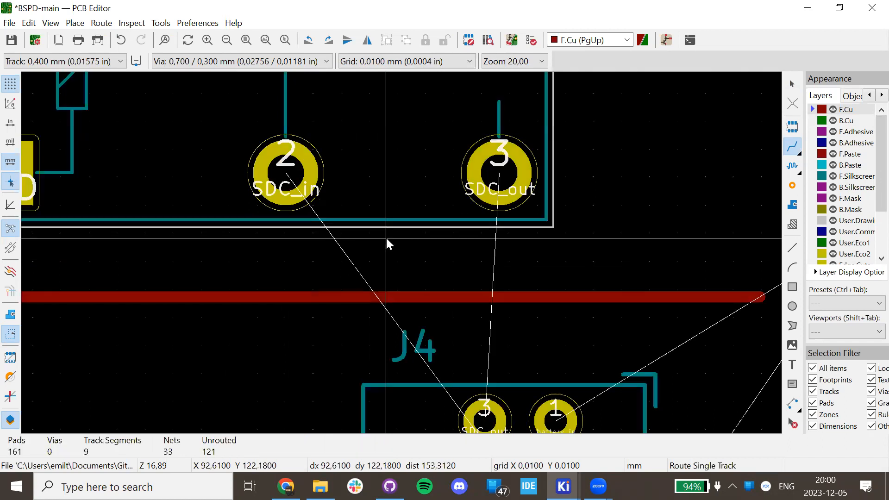
Make back copper the active layer and retry a route from pad 2, then cancel it.
left_click(296, 186)
key("Escape")
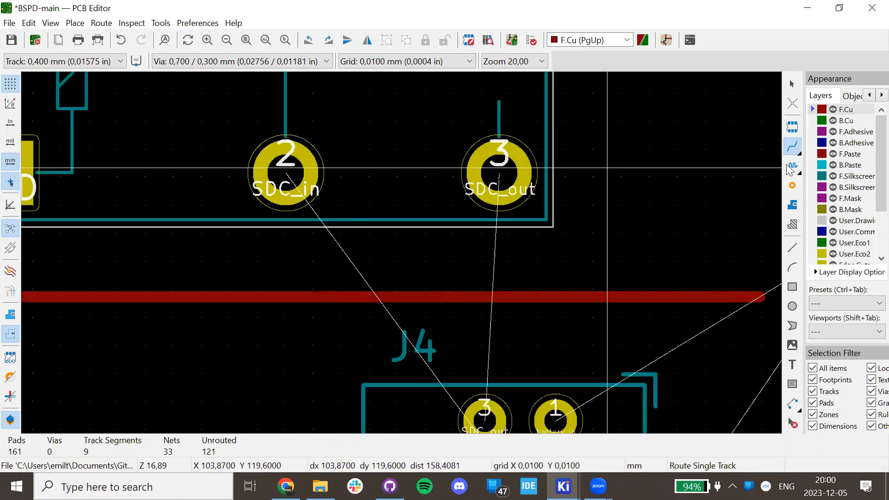
left_click(823, 122)
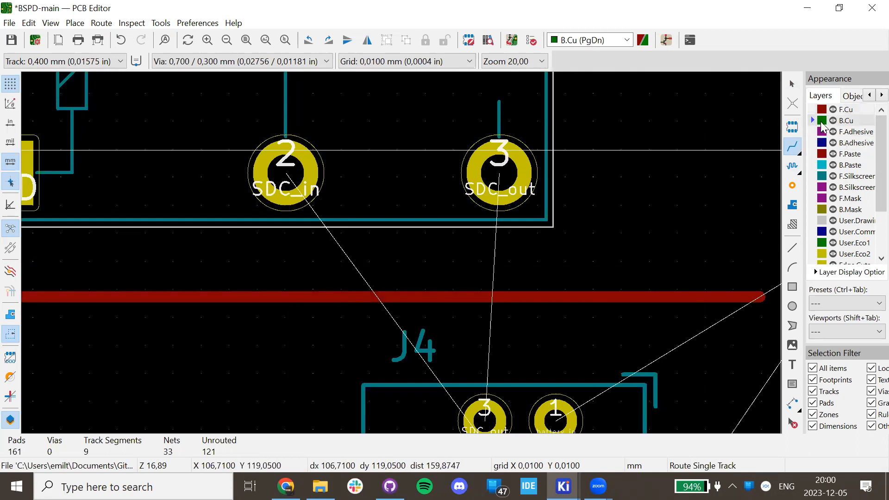
left_click(283, 161)
scroll(282, 160, "down", 4)
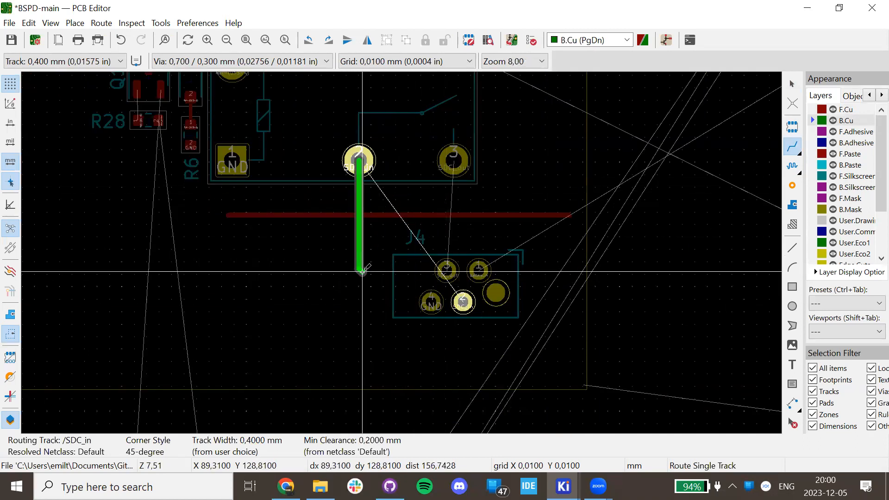
key("Escape")
Draw a green back-copper track from near the board bottom up to the R6 pad.
scroll(401, 313, "down", 3)
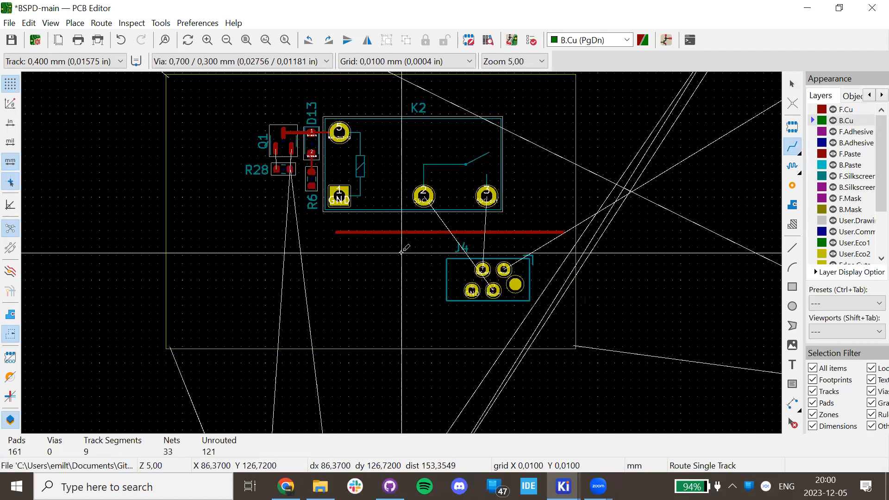
left_click(401, 313)
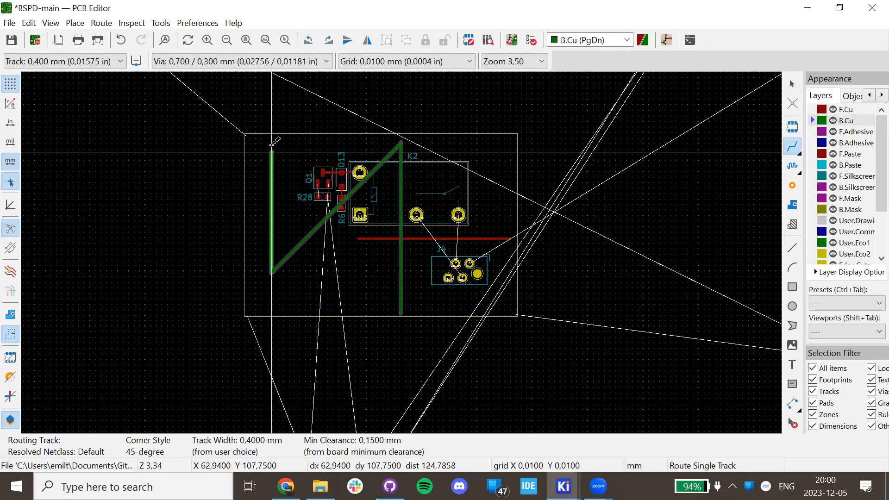
left_click(341, 200)
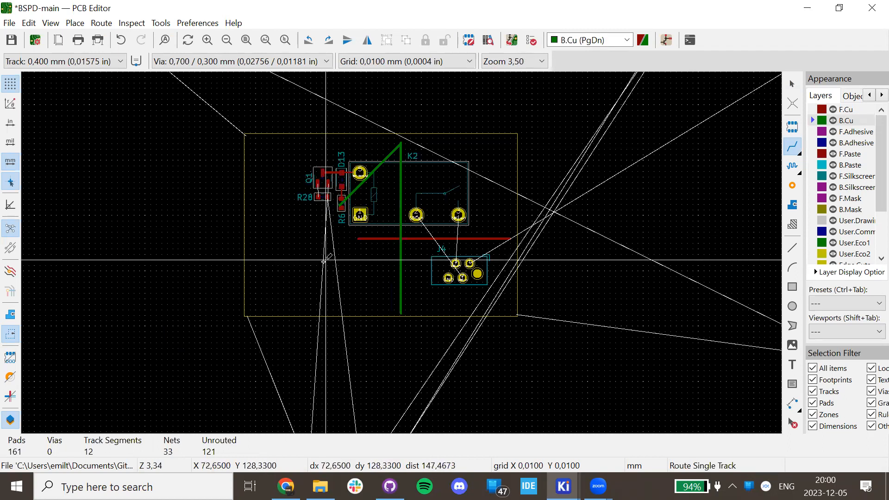
key("Escape")
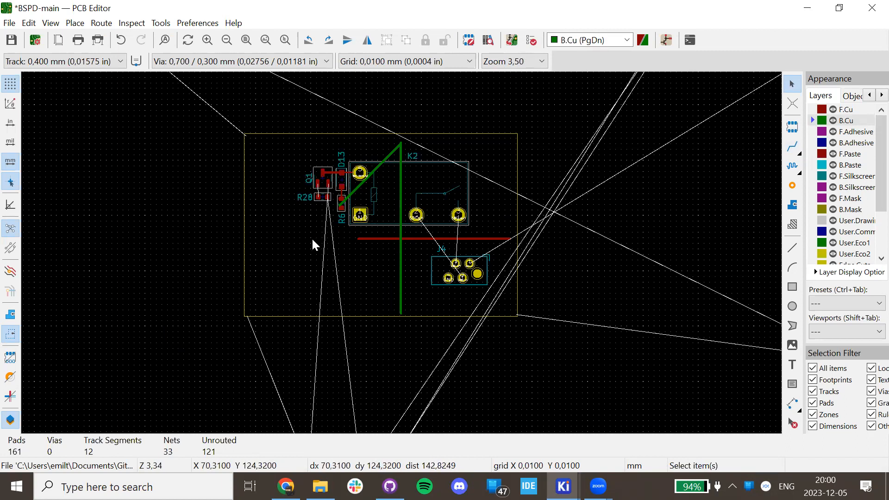
scroll(401, 253, "up", 5)
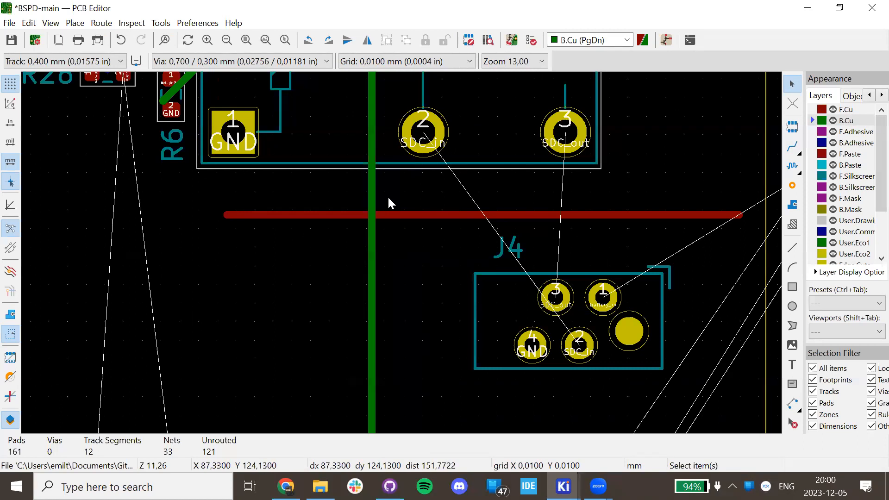
Preview the board in the 3D viewer, tilting it to see the underside.
scroll(401, 253, "down", 2)
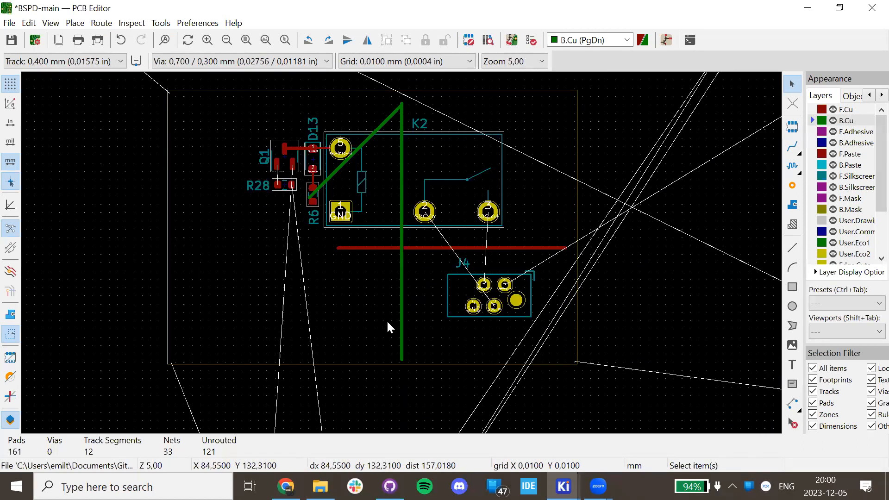
left_click(47, 25)
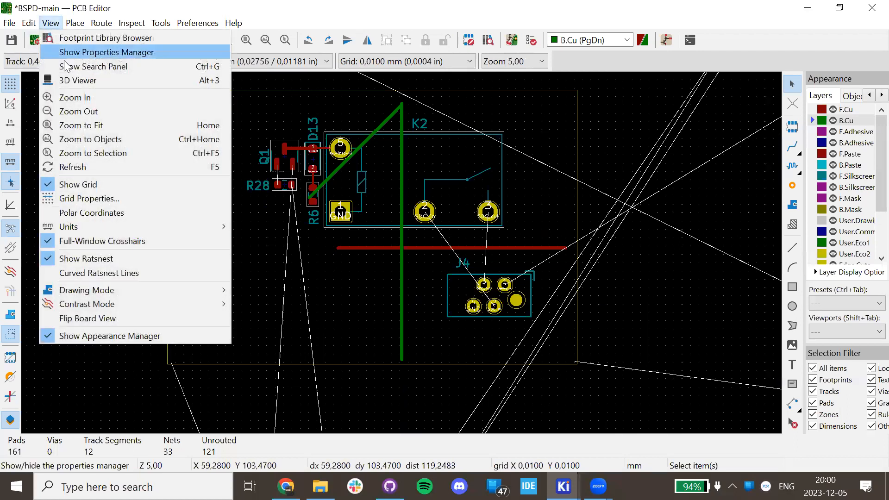
left_click(85, 78)
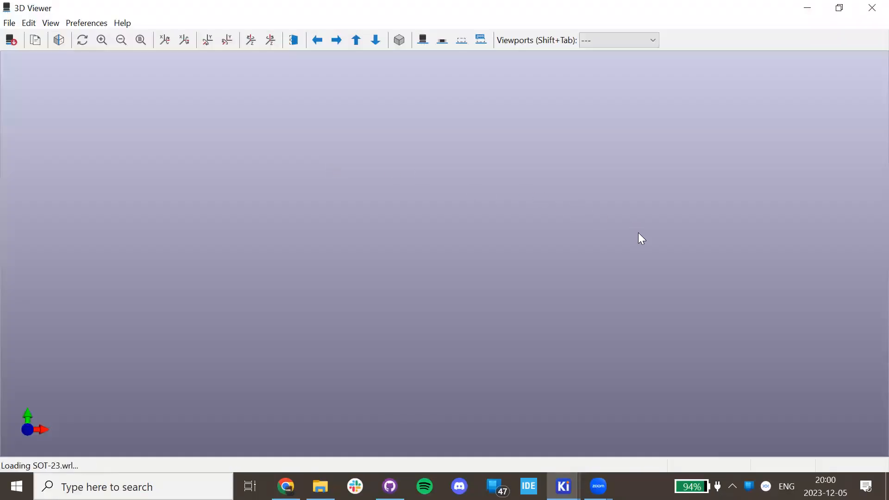
left_click_drag(645, 236, 266, 236)
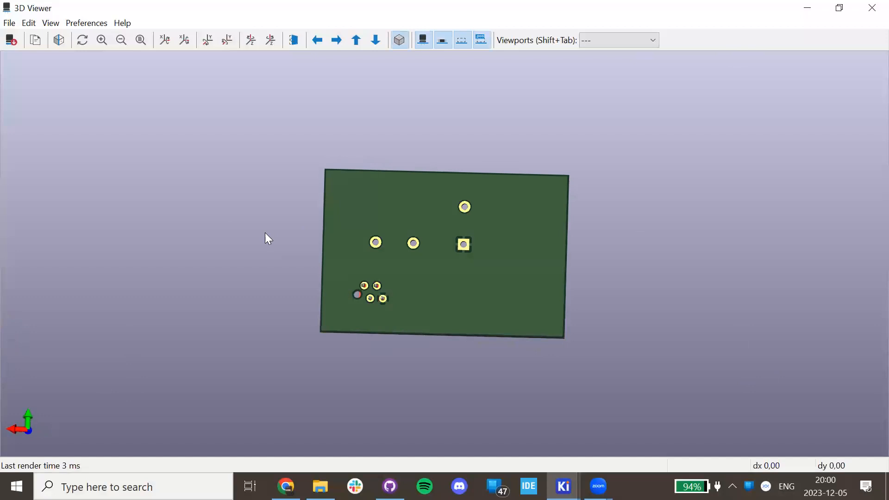
left_click(871, 8)
Refill all copper zones with B and re-inspect the board in 3D, zooming along the tracks.
key("b")
left_click(51, 23)
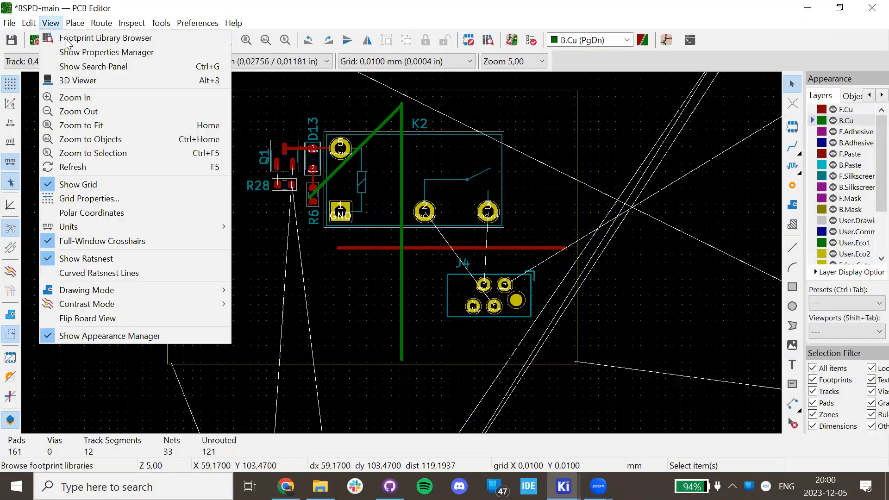
left_click(79, 80)
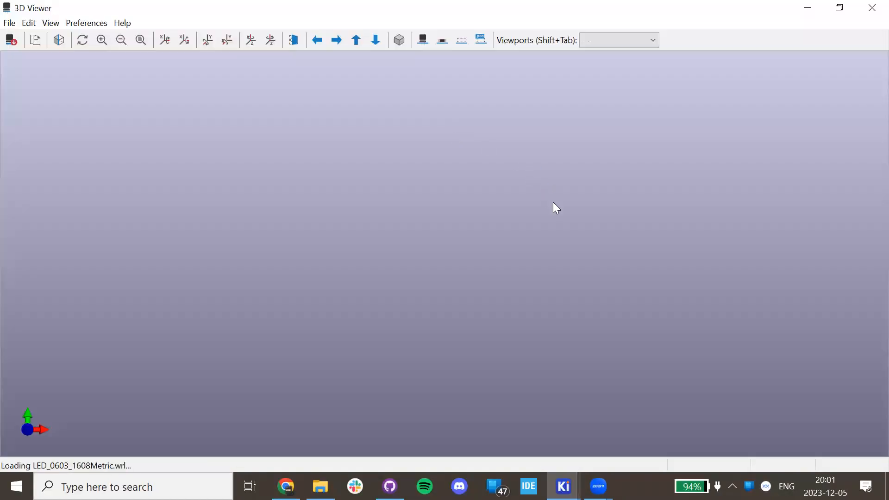
left_click_drag(483, 209, 4, 294)
left_click_drag(403, 283, 522, 266)
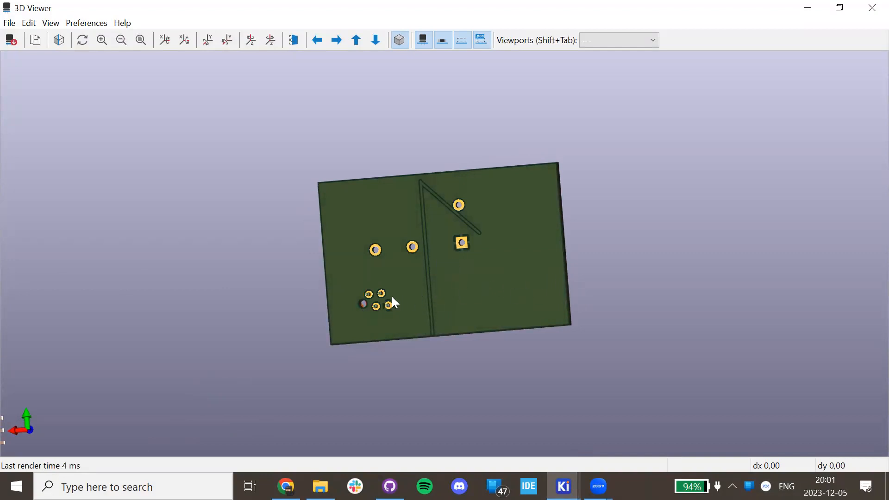
scroll(419, 378, "up", 5)
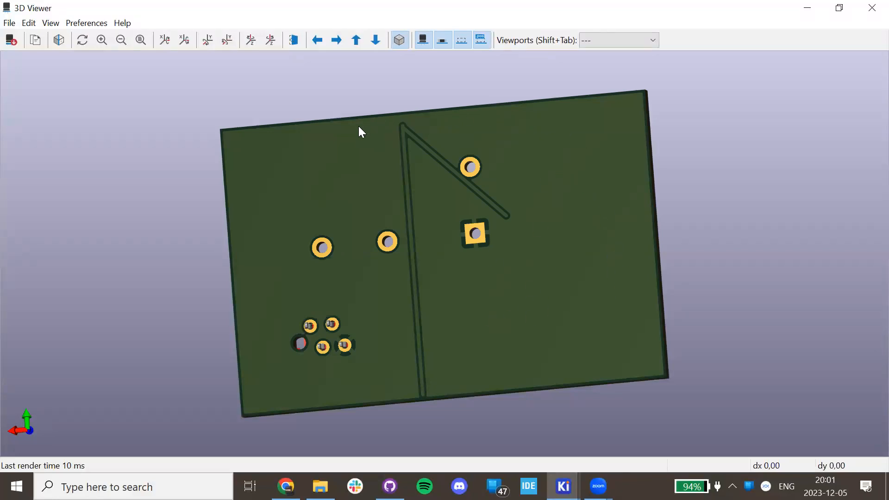
scroll(373, 130, "up", 5)
middle_click_drag(338, 70, 359, 259)
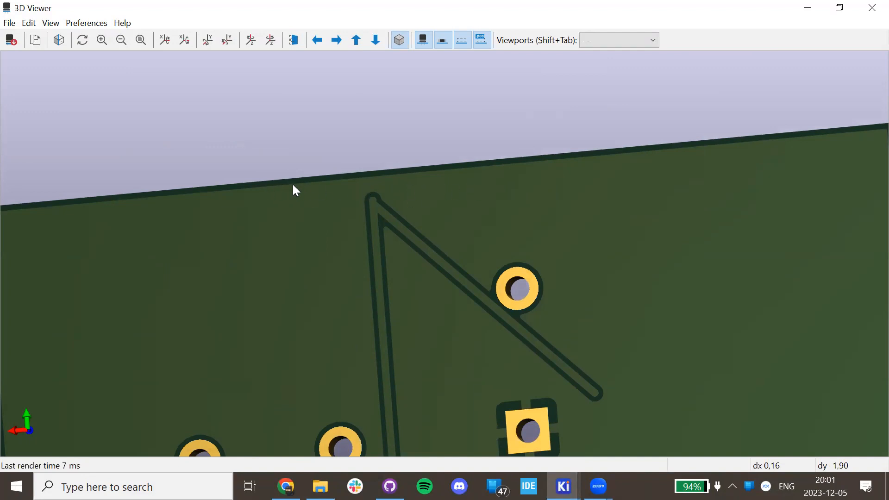
scroll(317, 196, "down", 5)
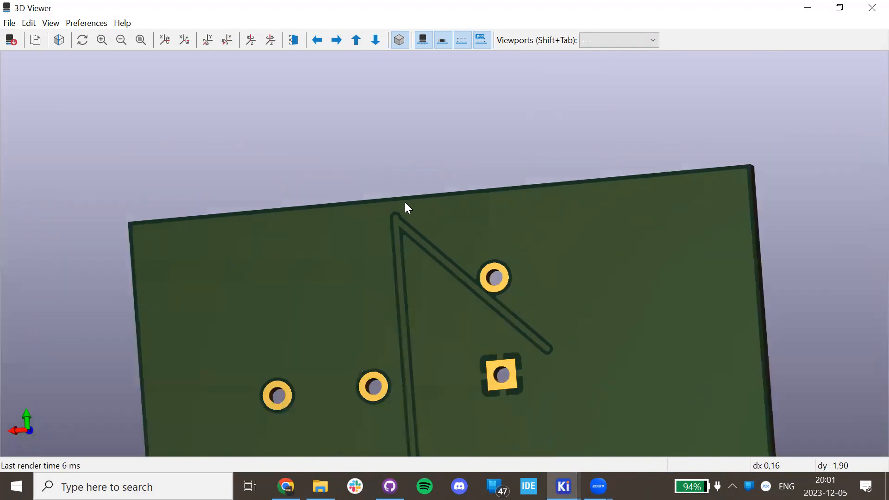
middle_click_drag(397, 267, 373, 142)
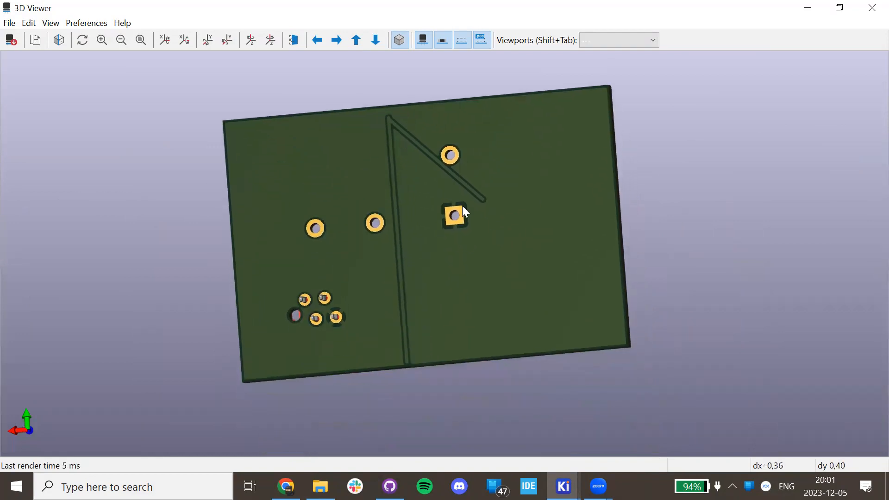
left_click(873, 8)
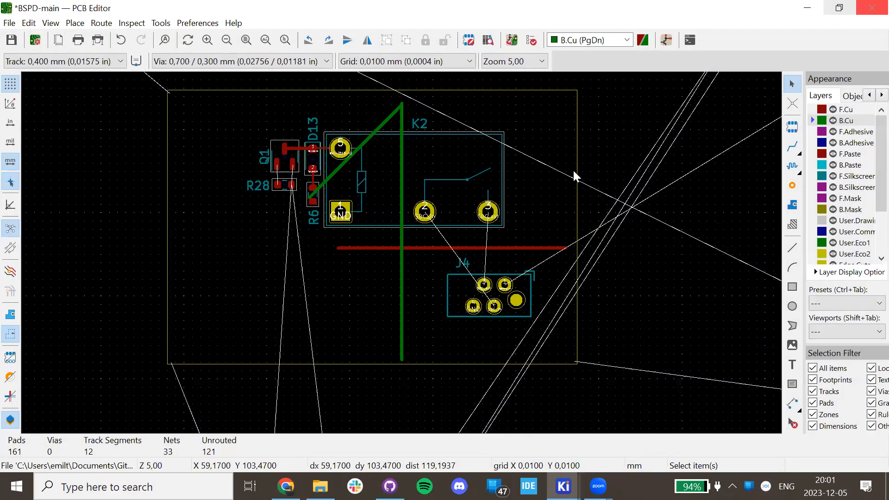
Delete the vertical and diagonal green tracks and the leftover tiny segment.
left_click(402, 306)
key("Delete")
left_click(396, 107)
key("Delete")
left_click(402, 104)
key("Delete")
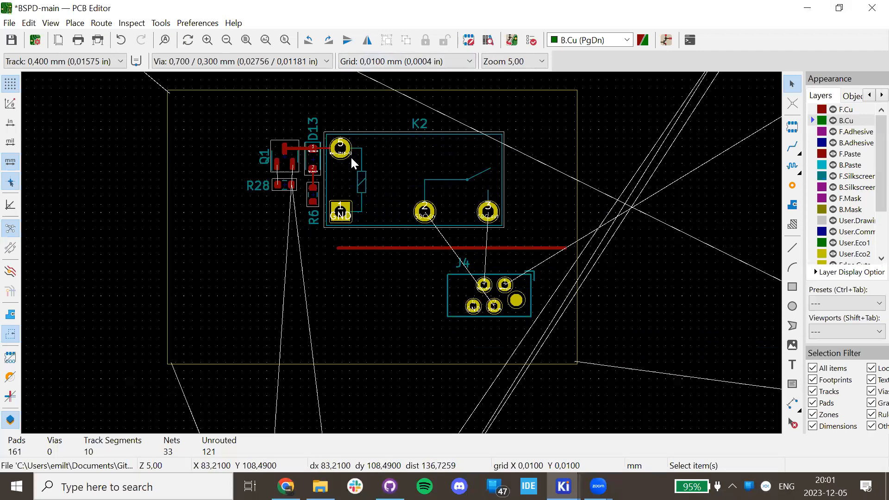
Centre on K2's pads and start routing SDC_in from pad 2 on front copper.
mouse_move(321, 486)
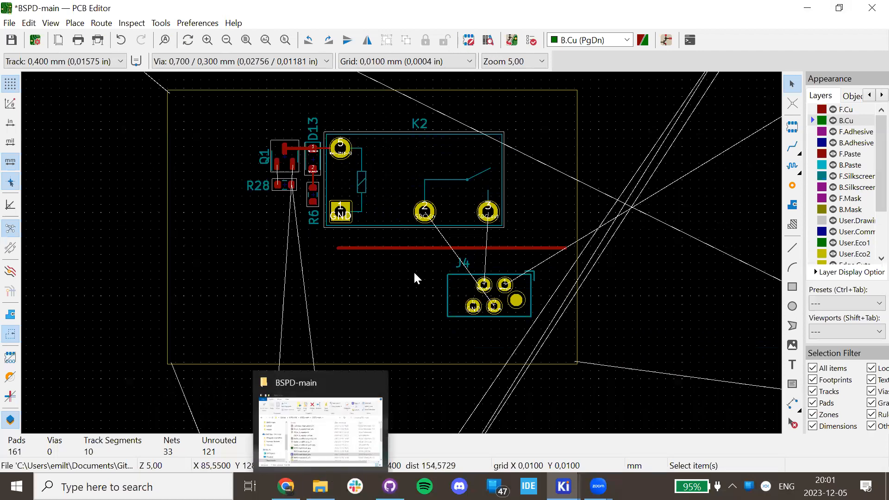
scroll(413, 271, "up", 6)
middle_click_drag(376, 229, 372, 244)
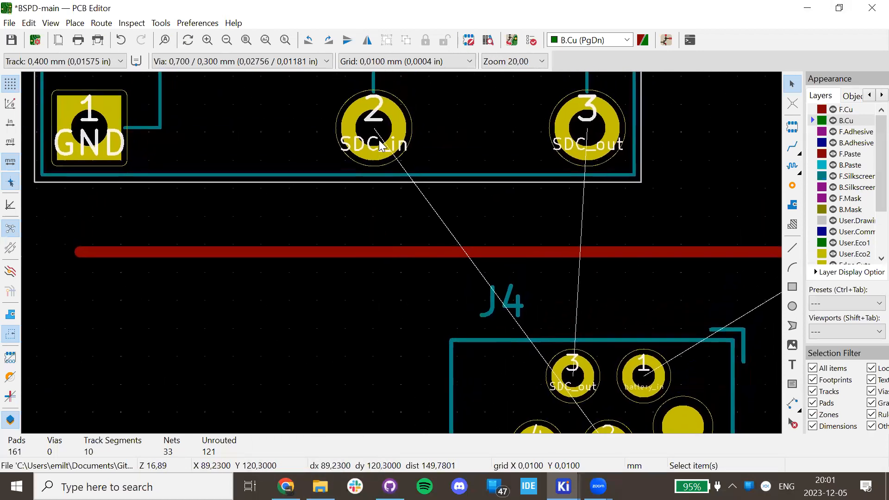
key("x")
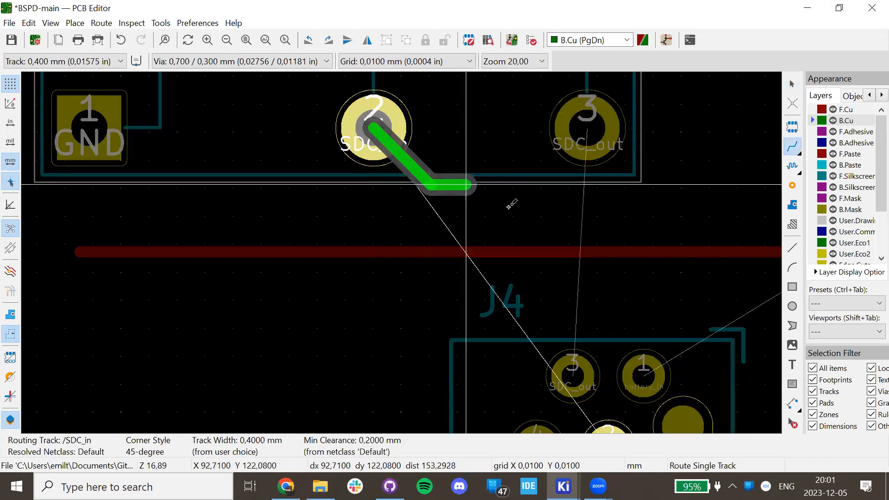
key("Escape")
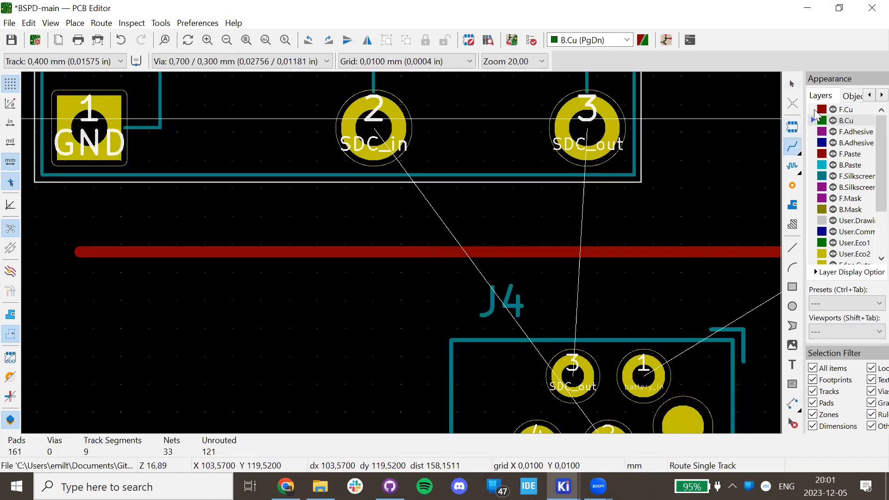
key("Page_Up")
key("x")
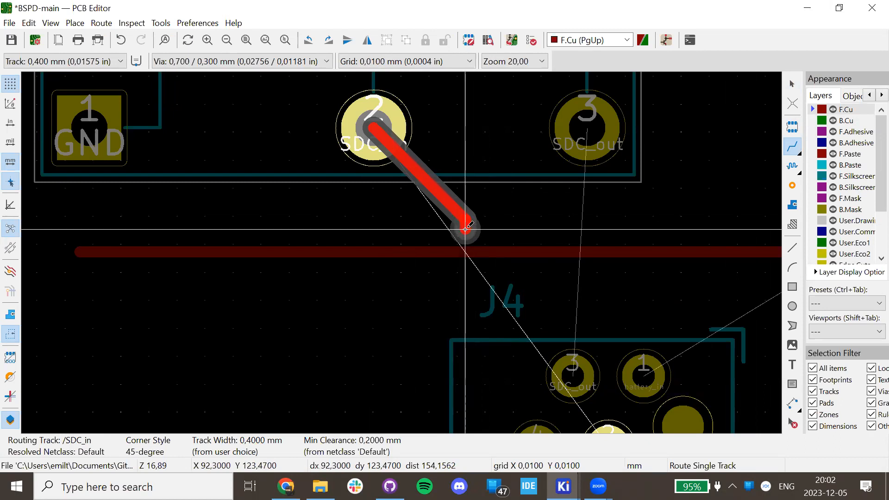
Drop two vias under the red track and finish the SDC_in track at J4's pad 2.
key("Page_Down")
scroll(464, 224, "up", 1)
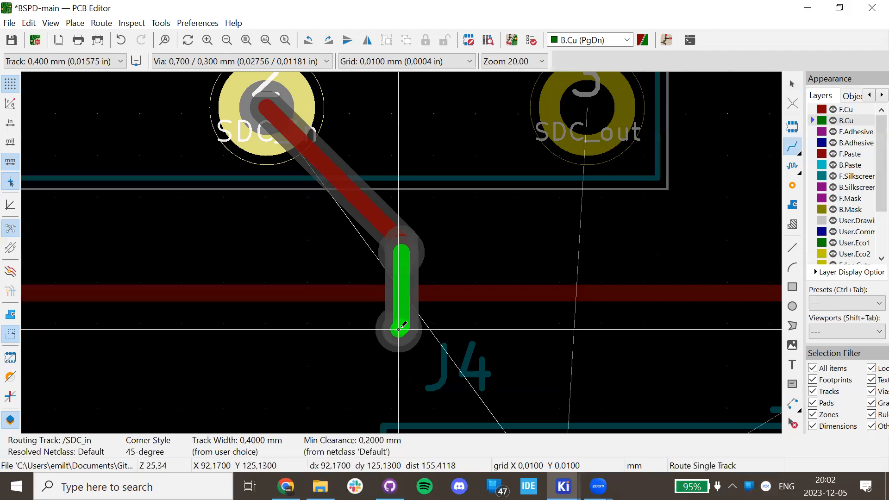
key("Page_Up")
scroll(399, 176, "down", 3)
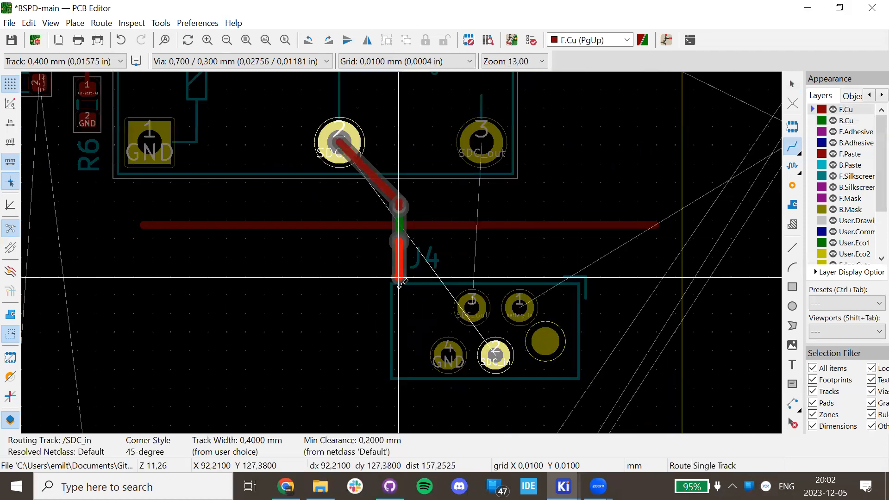
left_click(494, 355)
key("Escape")
scroll(387, 226, "up", 4)
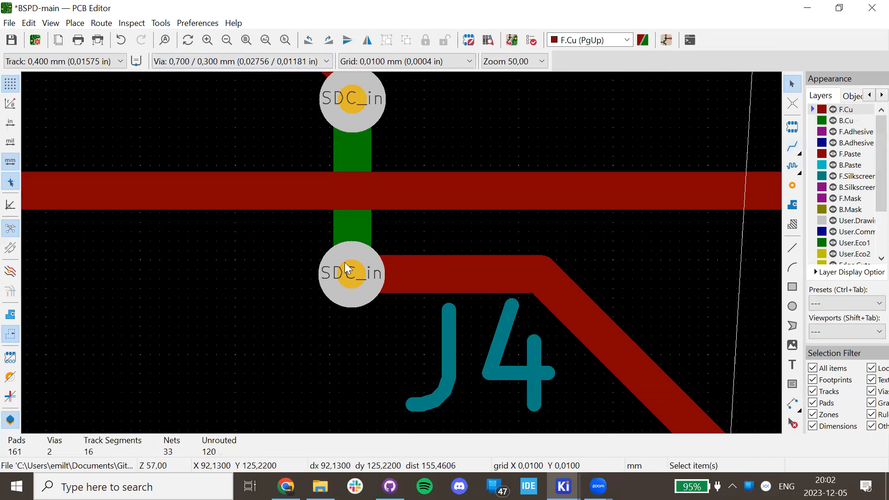
scroll(375, 238, "down", 3)
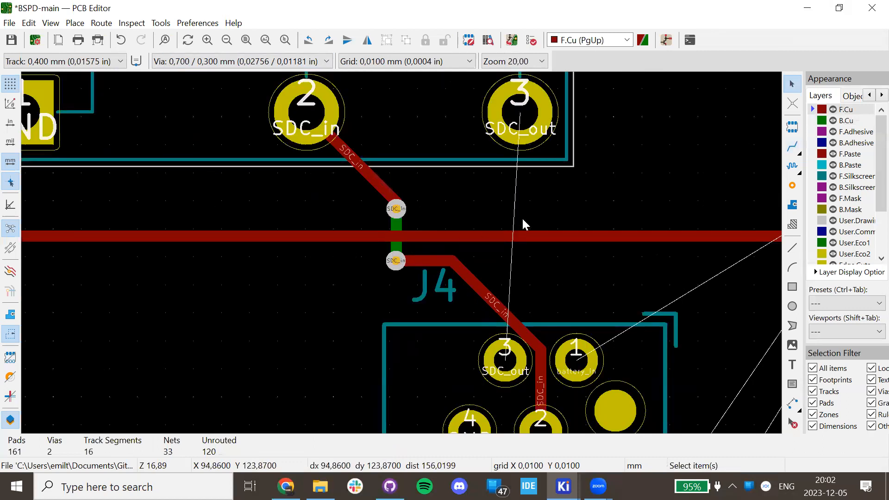
left_click(792, 146)
scroll(463, 266, "down", 2)
Draw a short horizontal front-copper track just above the long red track.
scroll(403, 244, "up", 3)
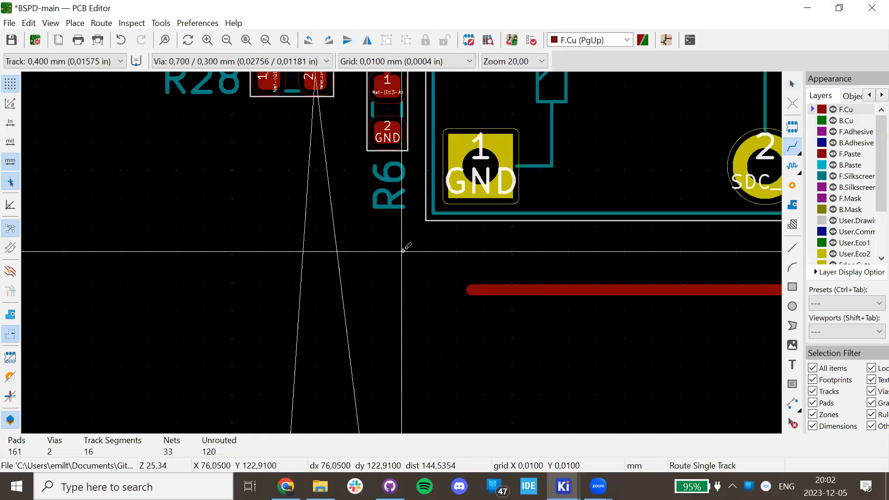
middle_click_drag(622, 282, 407, 229)
left_click(394, 234)
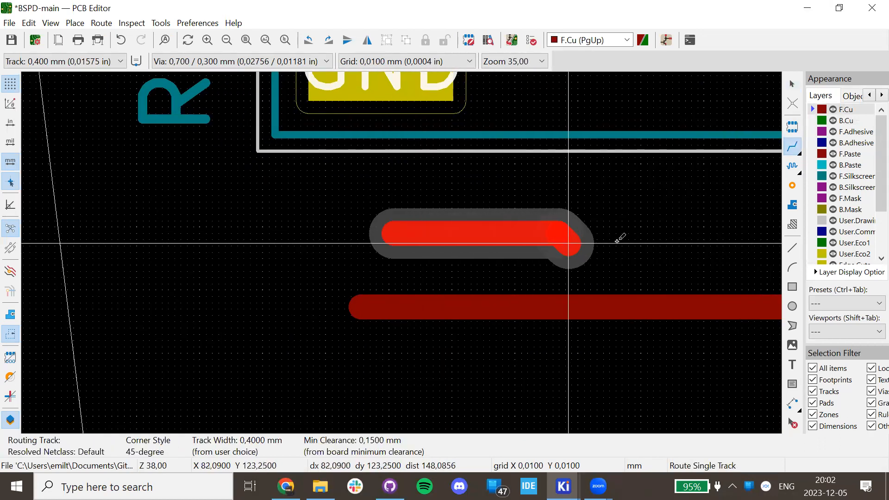
left_click(693, 233)
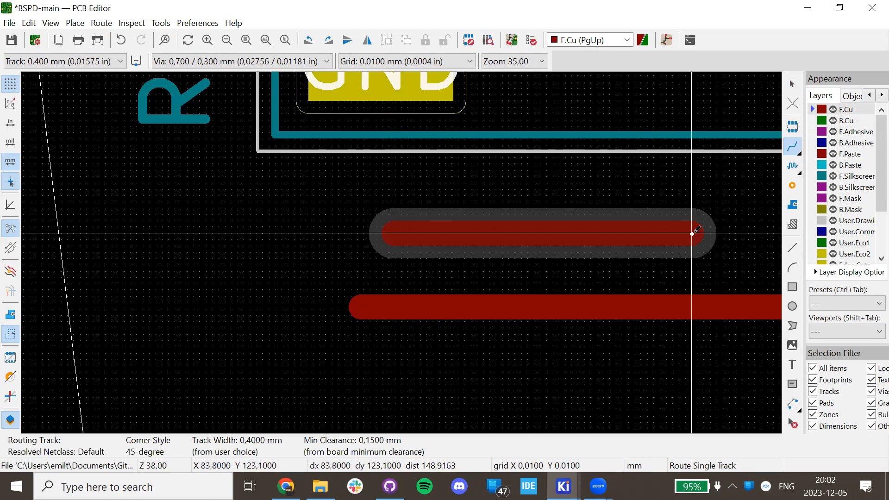
key("Escape")
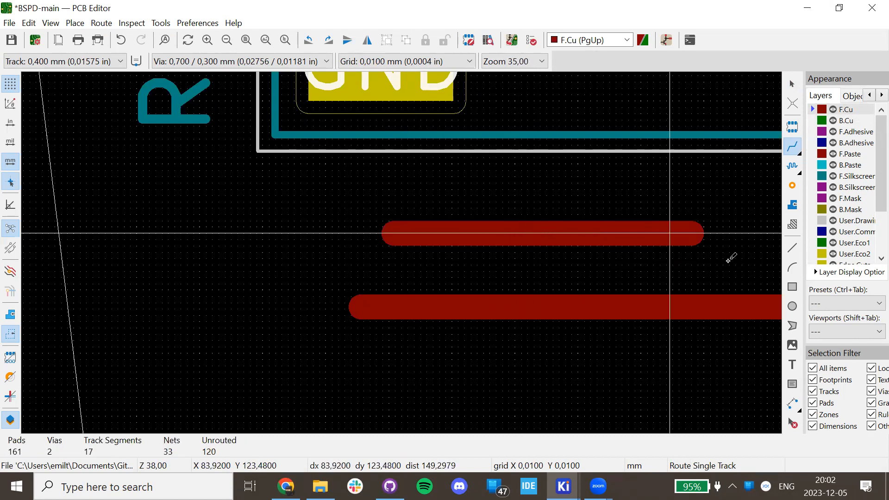
key("Escape")
Add text labels '5v' and 'GND' beside the upper and lower tracks.
left_click(792, 365)
left_click(373, 203)
type("5v")
key("Return")
left_click(515, 323)
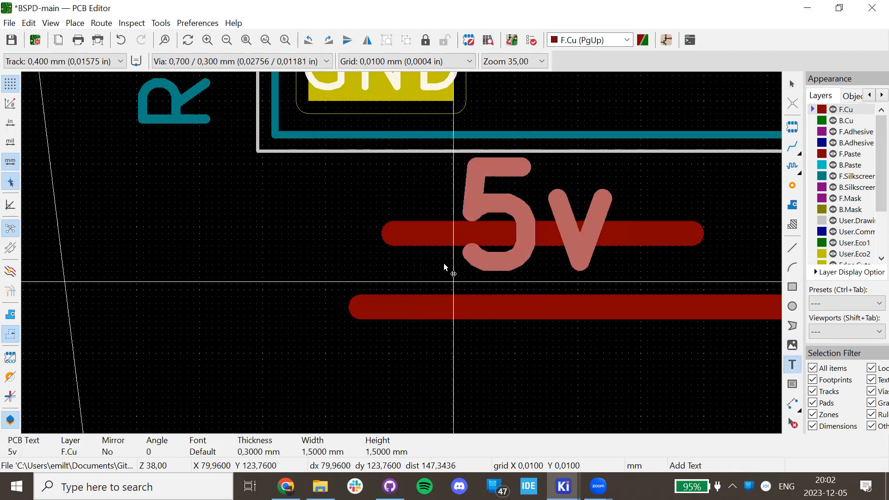
left_click(308, 281)
left_click(256, 301)
type("GND")
key("Return")
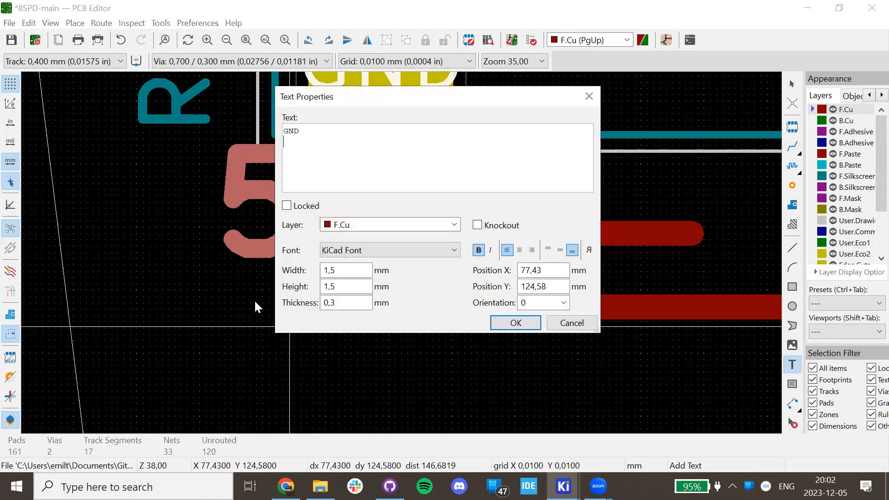
left_click(515, 323)
left_click(54, 407)
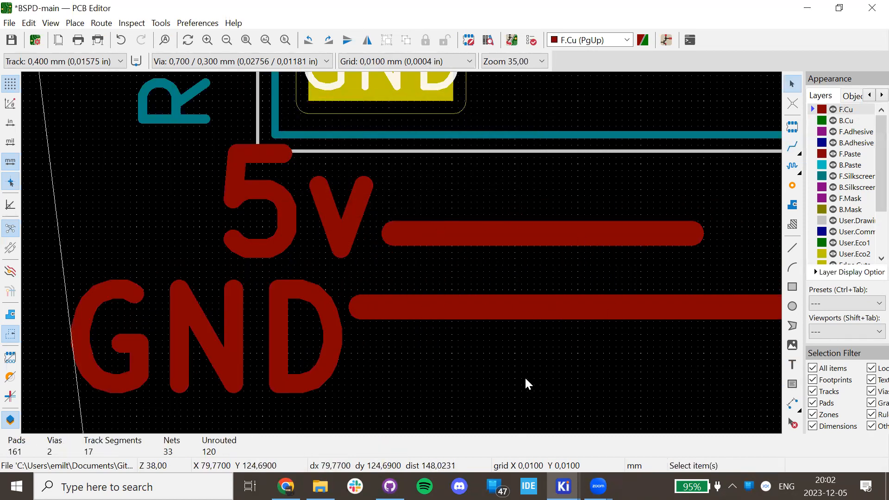
Delete the GND and 5v labels and compare the short and long tracks' lengths.
left_click(533, 280)
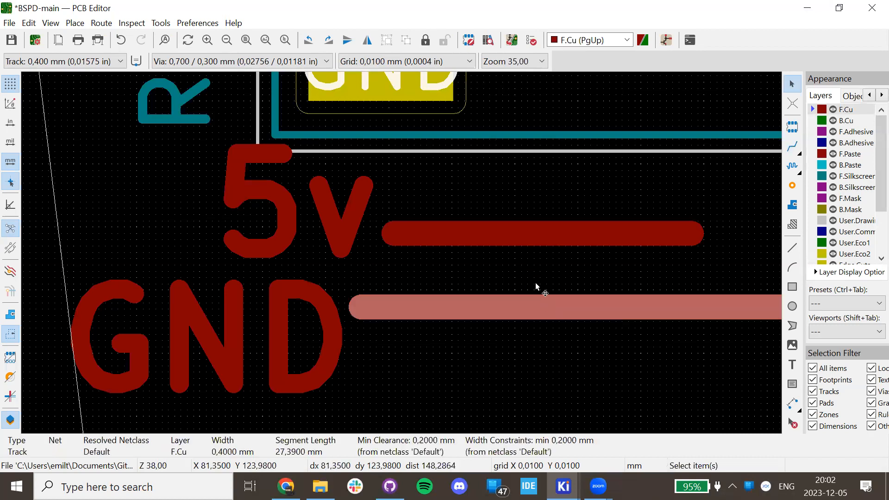
left_click(287, 299)
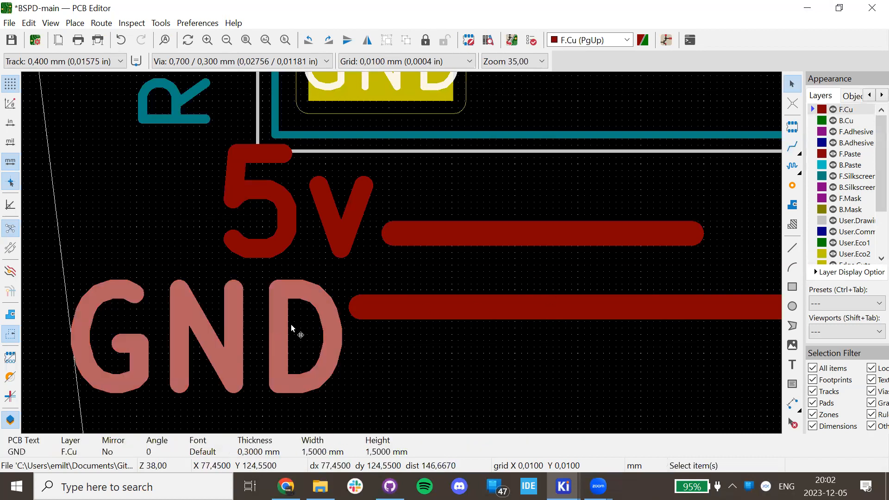
key("Delete")
left_click(273, 225)
key("Delete")
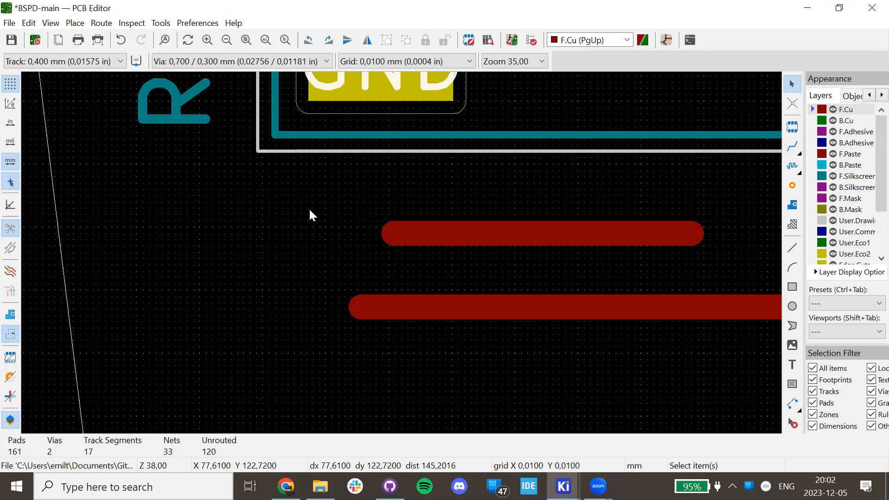
left_click(466, 227)
left_click(470, 301)
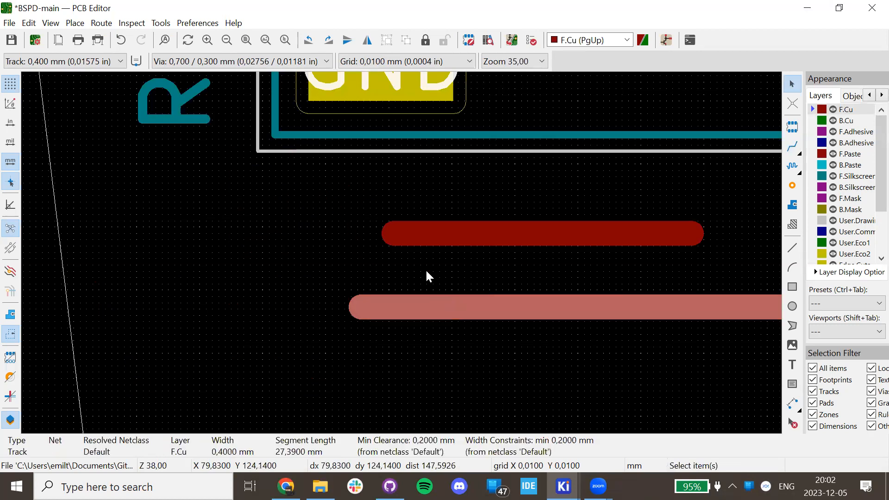
left_click(514, 237)
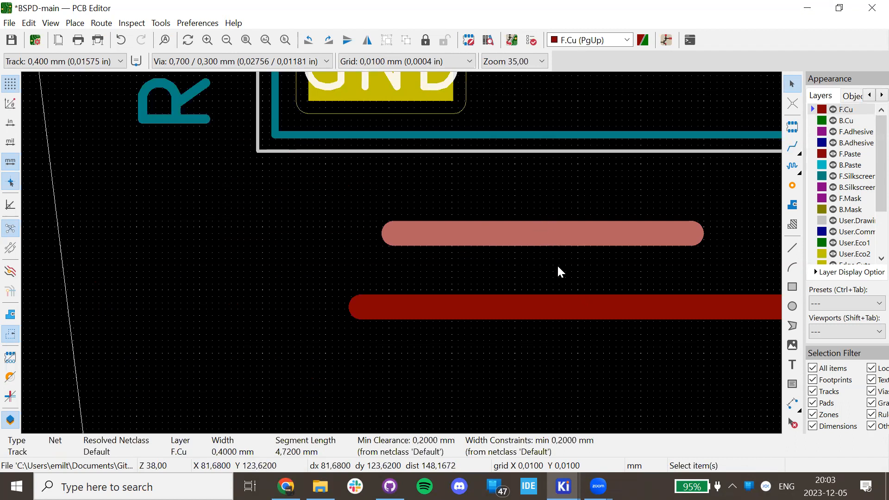
Clear the selection and zoom around the two vias to review the SDC_in route.
key("Escape")
scroll(516, 241, "down", 4)
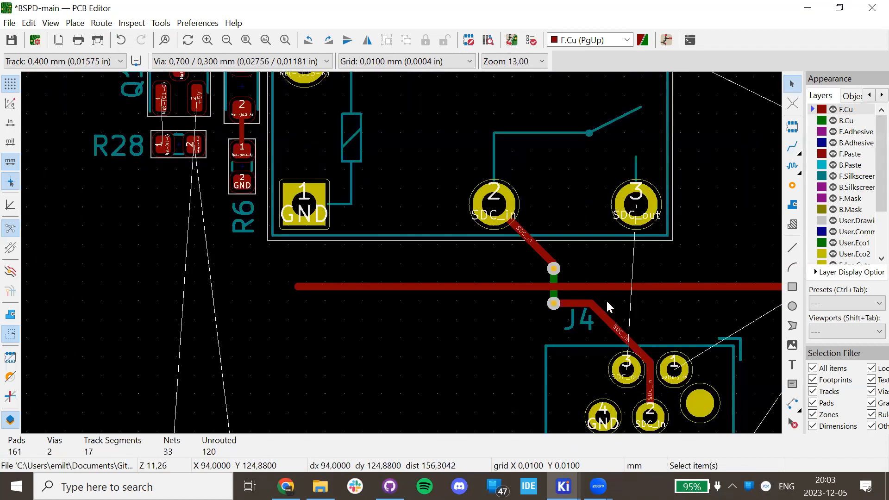
scroll(508, 258, "up", 4)
scroll(401, 252, "down", 2)
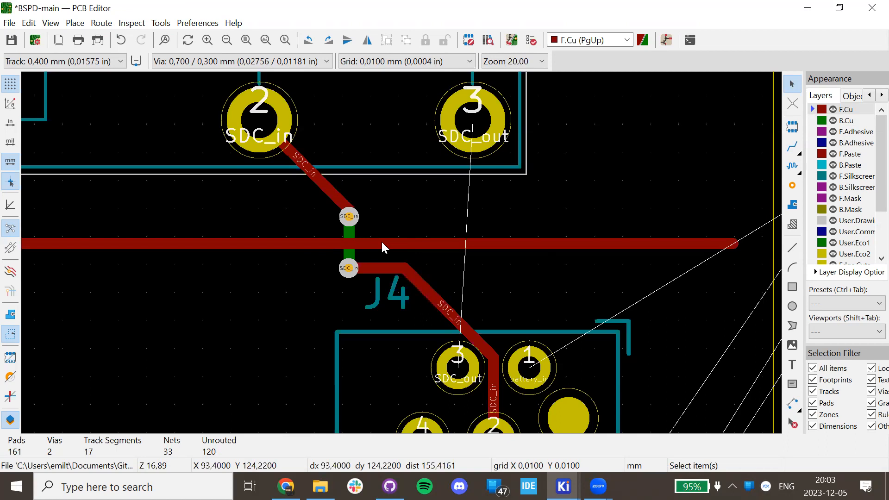
scroll(381, 240, "up", 5)
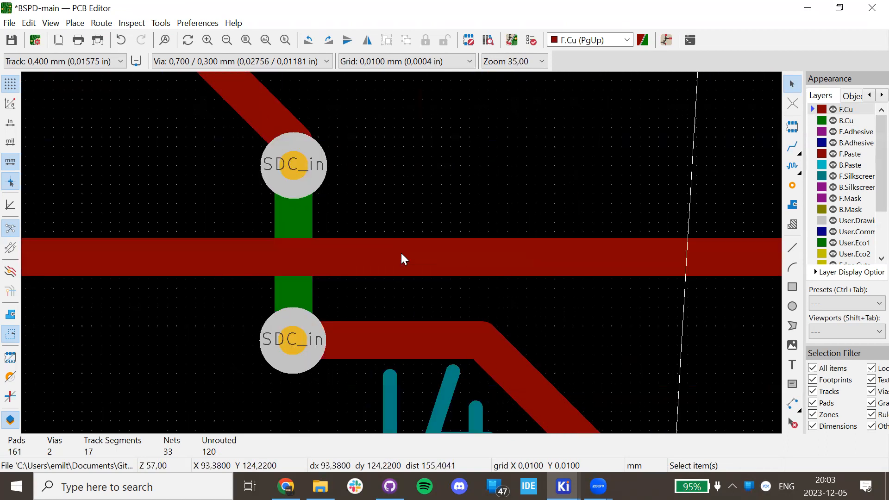
scroll(401, 252, "down", 5)
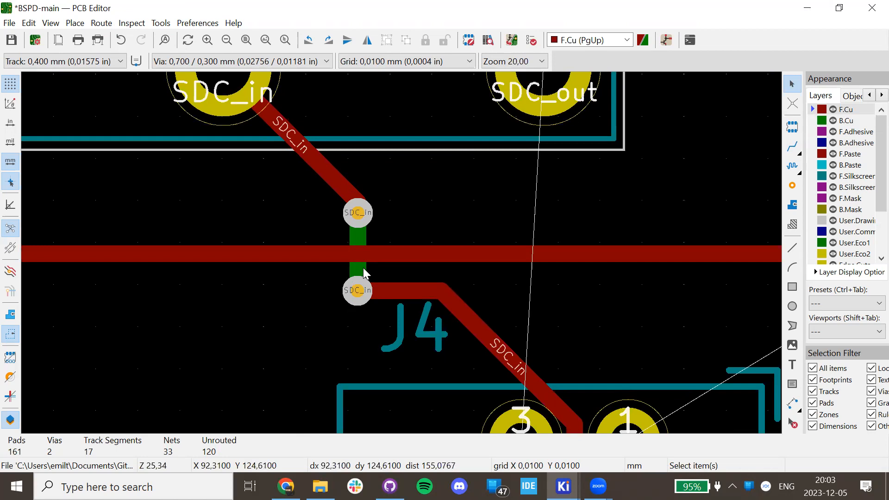
scroll(363, 267, "down", 2)
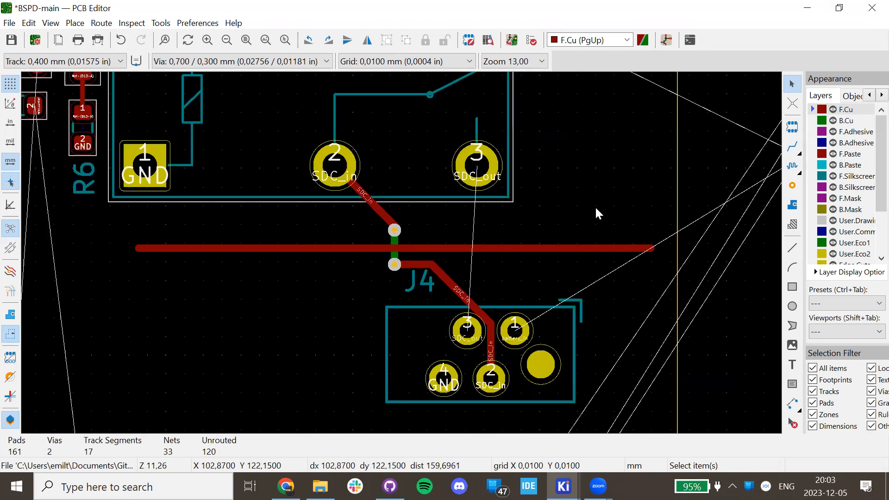
Reselect Route Single Track, then pick differential-pair length tuning from the flyouts.
left_click(783, 155)
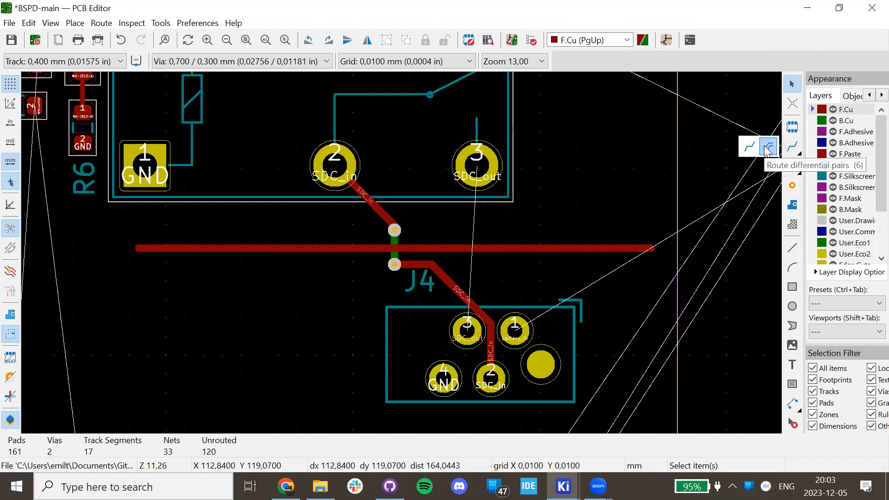
left_click(749, 146)
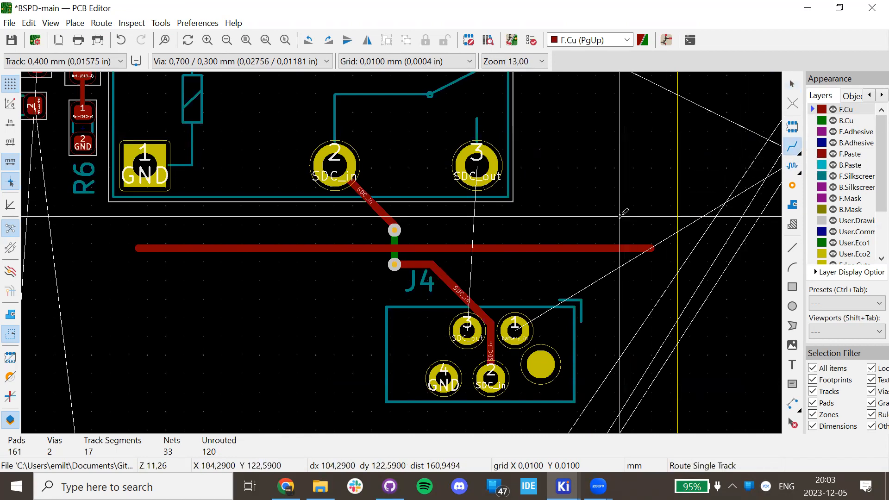
left_click(793, 168)
left_click(795, 171)
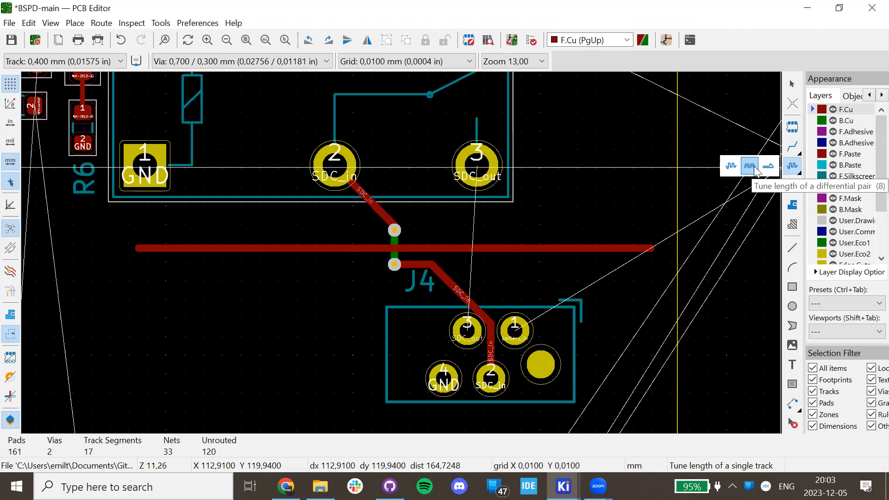
left_click(755, 170)
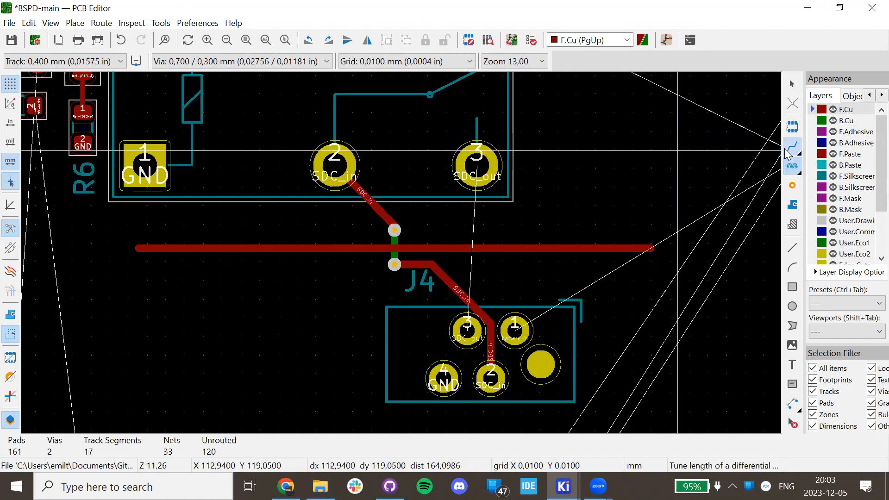
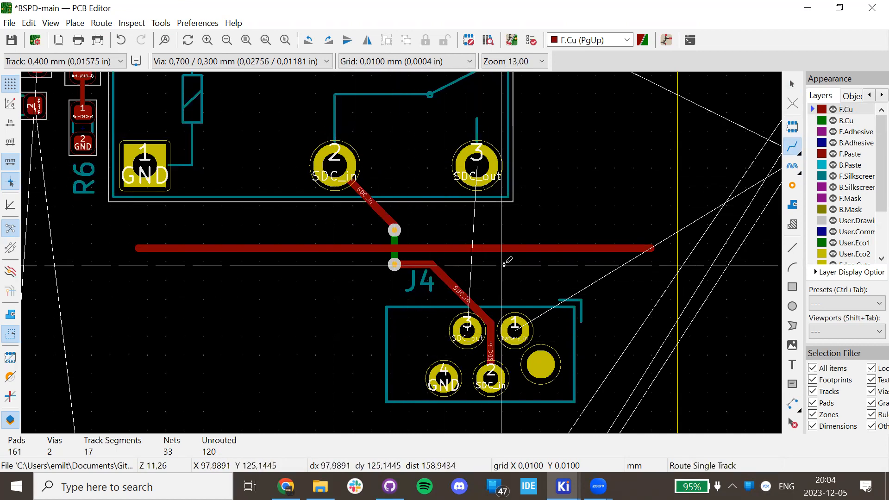
Undo the SDC_in tracks and vias near J4, keep the 0.4 mm track width, and exit routing.
key("ctrl+z")
key("ctrl+z")
key("ctrl+z")
key("ctrl+z")
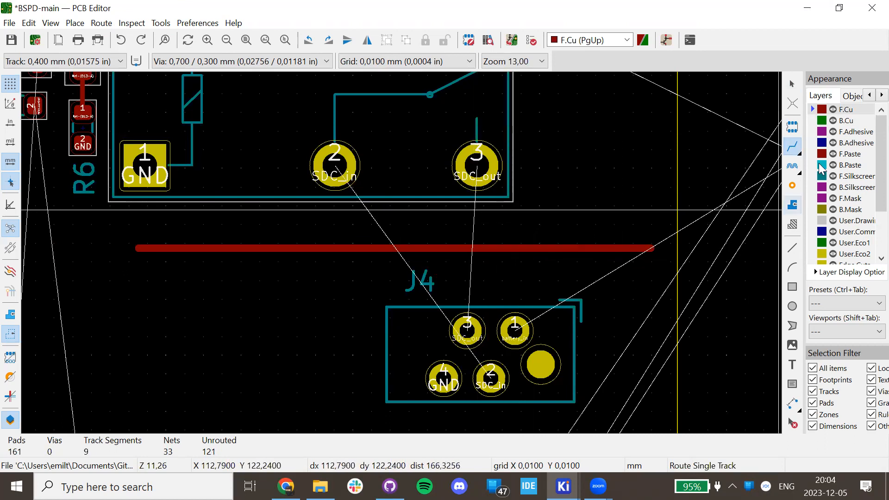
left_click(58, 61)
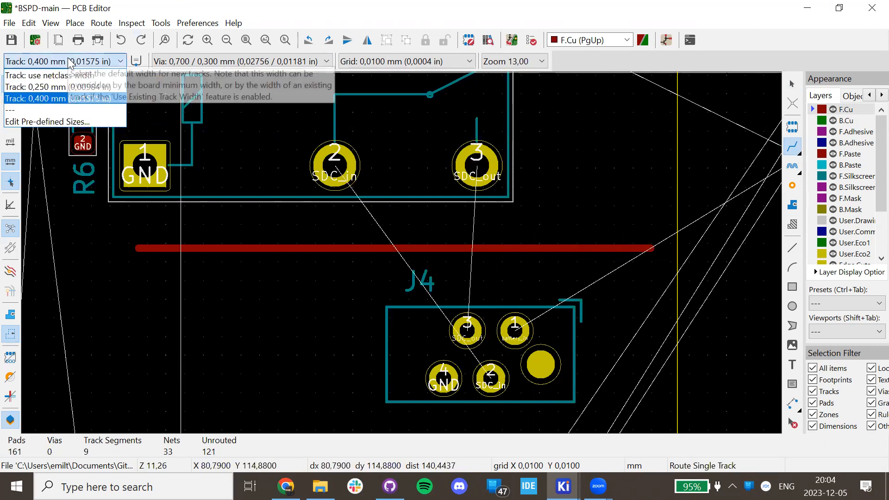
left_click(58, 99)
key("Escape")
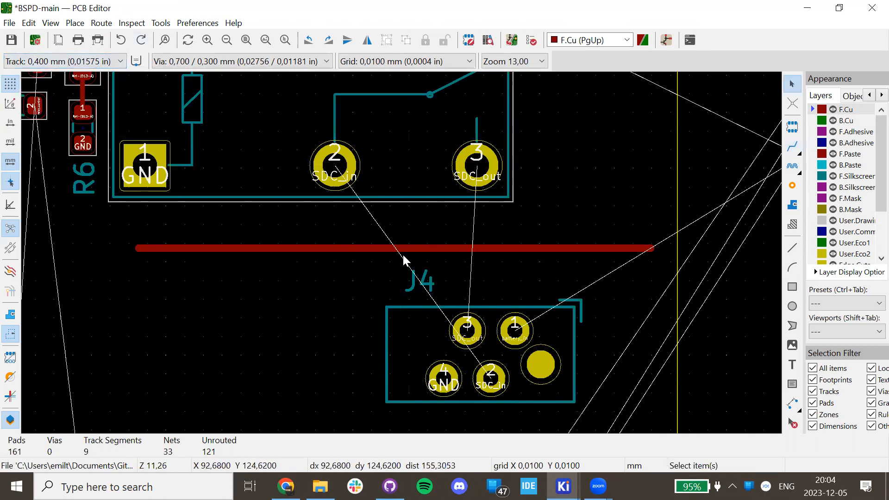
Delete the long red F.Cu track, then bring up File Explorer at the GitHub folder.
left_click(403, 249)
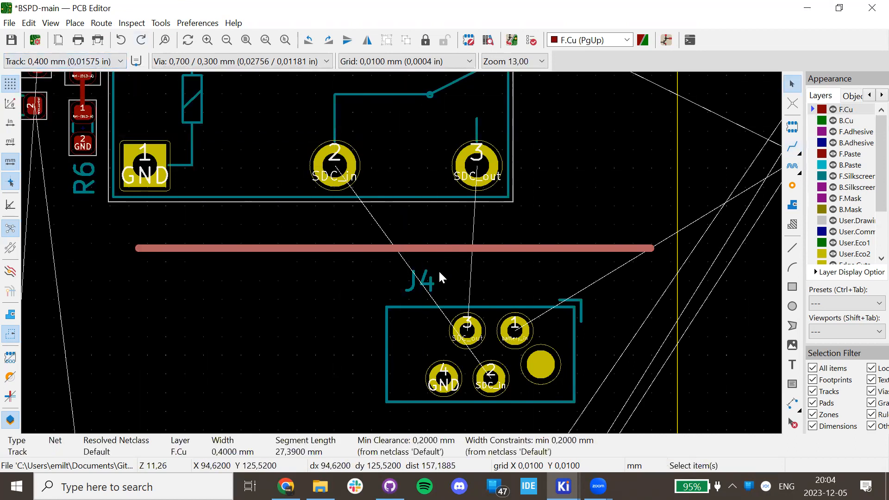
key("Delete")
scroll(411, 249, "down", 2)
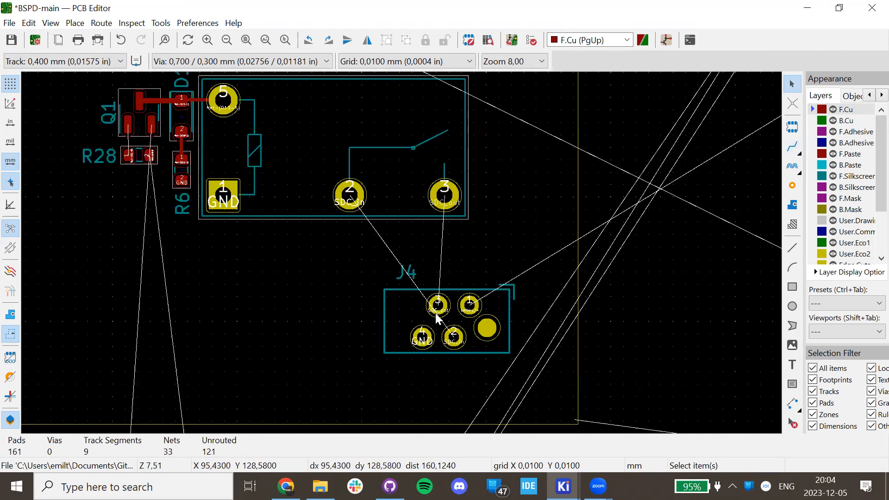
key("alt+Tab")
left_click(355, 194)
Navigate AMS-HW into the master folder and open AMS_master.kicad_pcb in the PCB Editor.
left_click(443, 240)
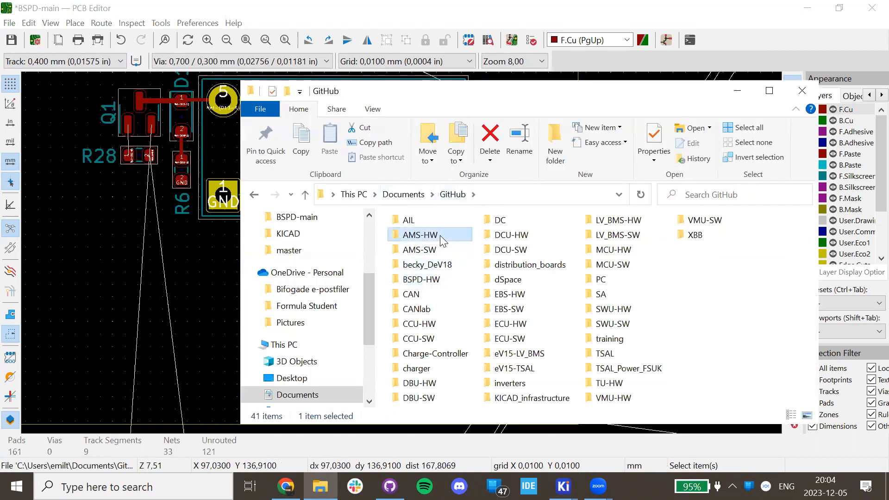
double_click(442, 239)
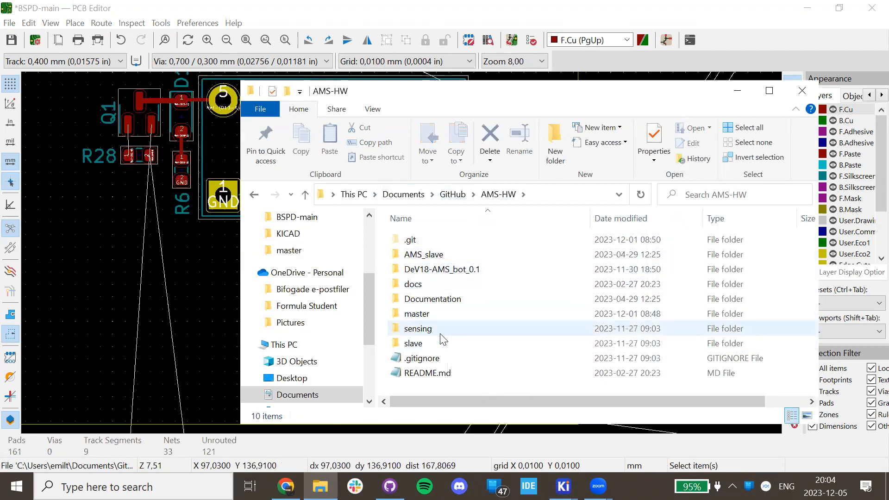
left_click(453, 272)
double_click(454, 271)
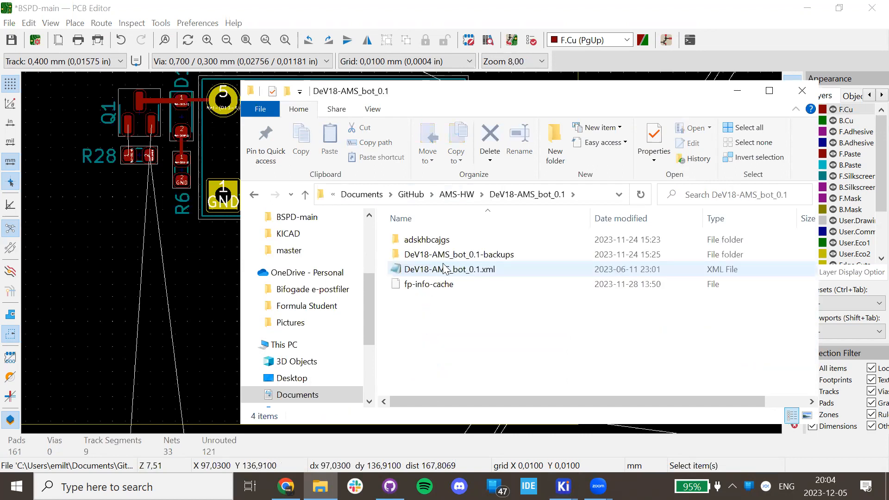
left_click(469, 200)
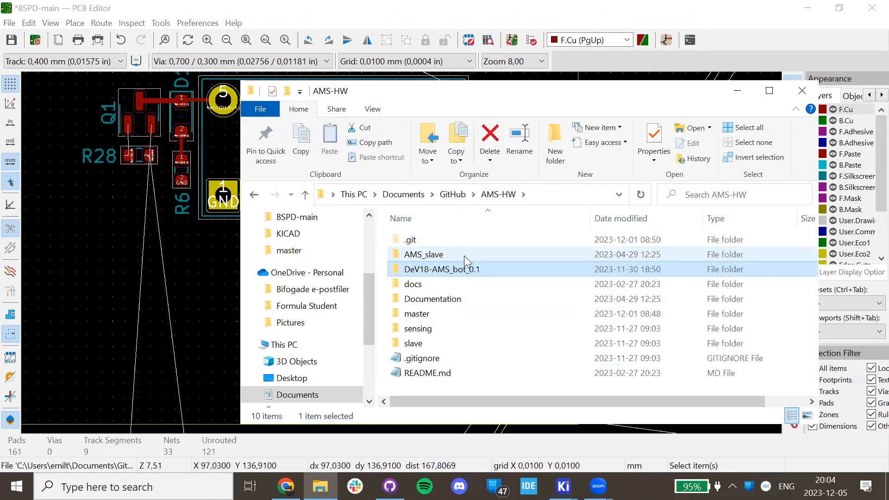
double_click(457, 316)
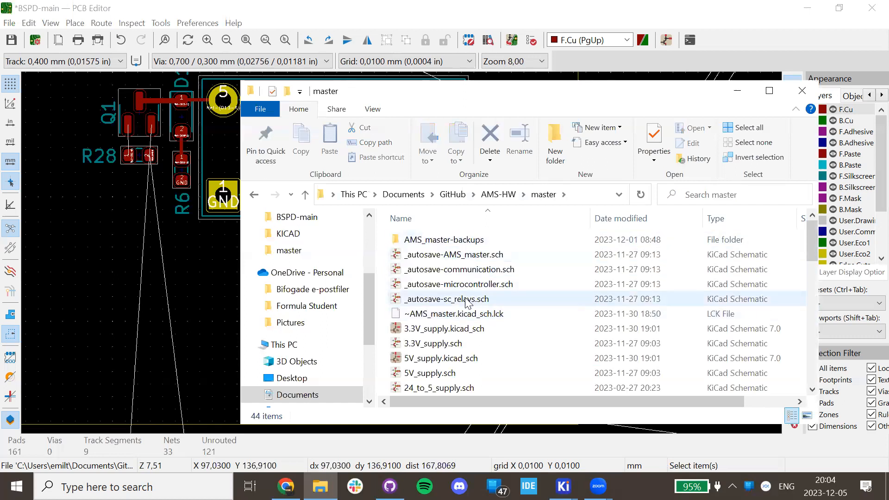
scroll(457, 302, "down", 5)
scroll(457, 301, "up", 5)
scroll(454, 296, "down", 3)
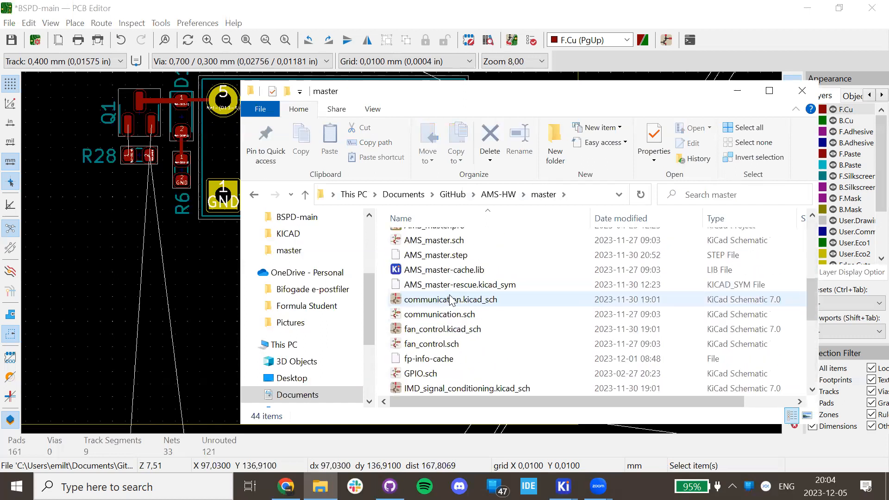
scroll(452, 295, "up", 3)
double_click(457, 281)
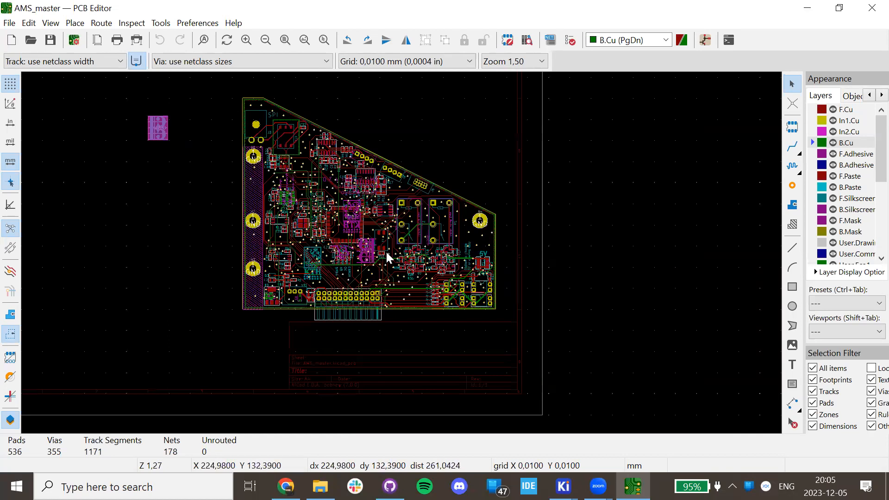
left_click(50, 24)
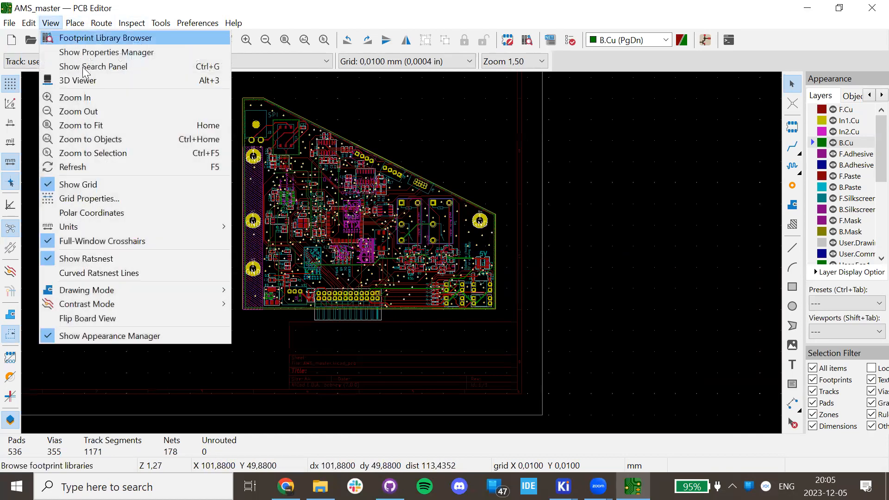
left_click(99, 81)
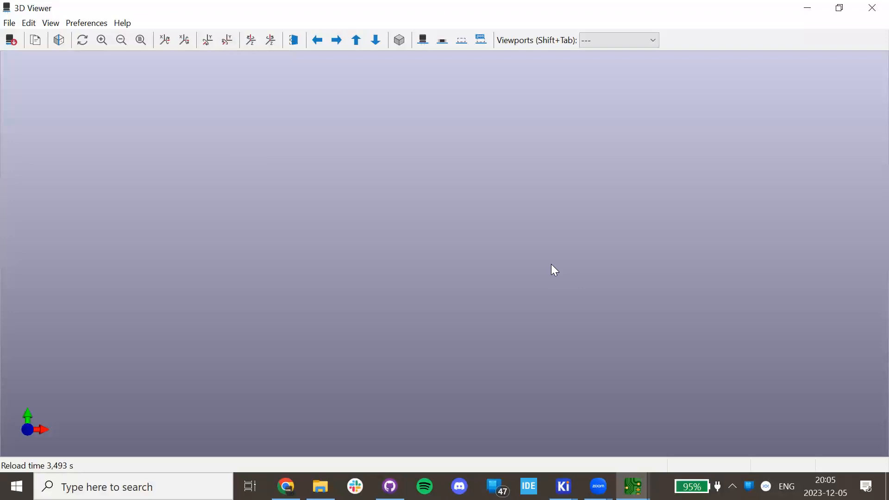
left_click_drag(587, 283, 339, 254)
left_click_drag(350, 308, 587, 270)
scroll(475, 326, "up", 5)
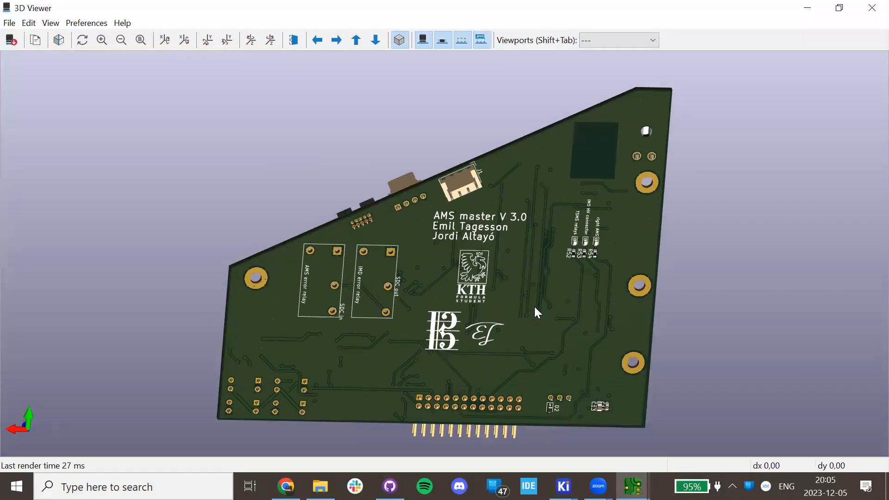
left_click_drag(363, 274, 533, 208)
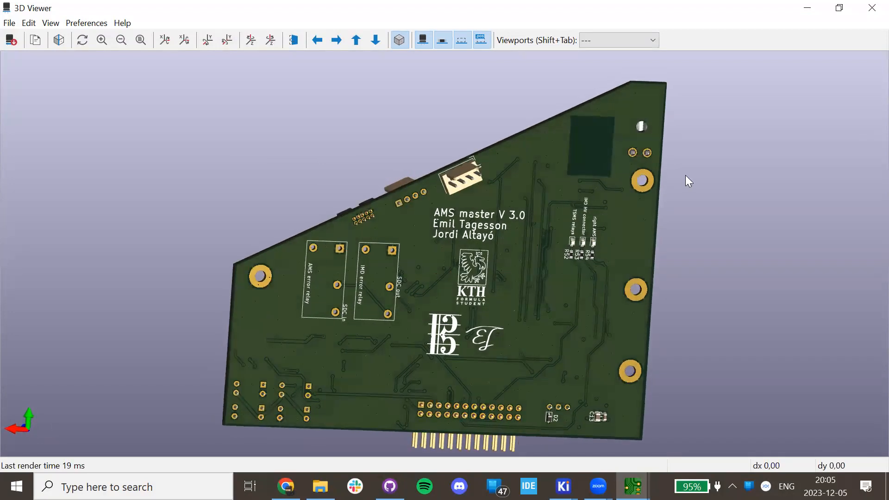
left_click(870, 5)
scroll(407, 258, "up", 3)
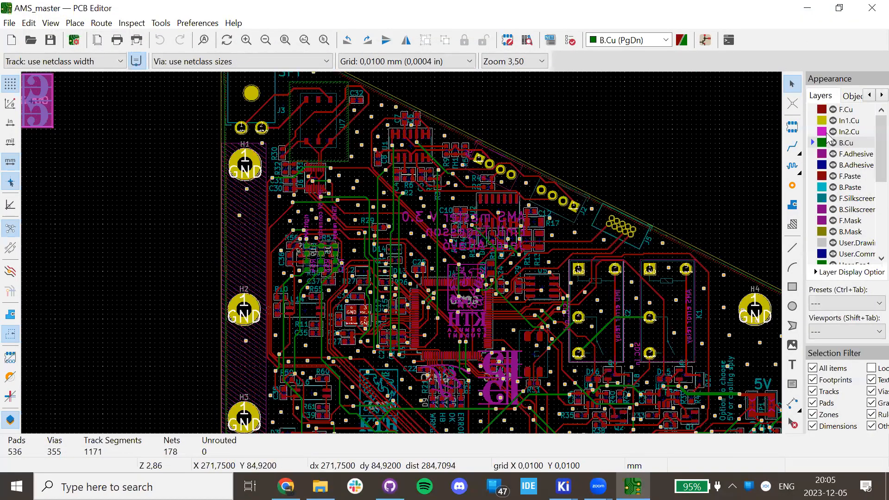
Step through F.Cu, In1.Cu, In2.Cu and B.Cu as the active layer to inspect each.
left_click(818, 114)
left_click(814, 122)
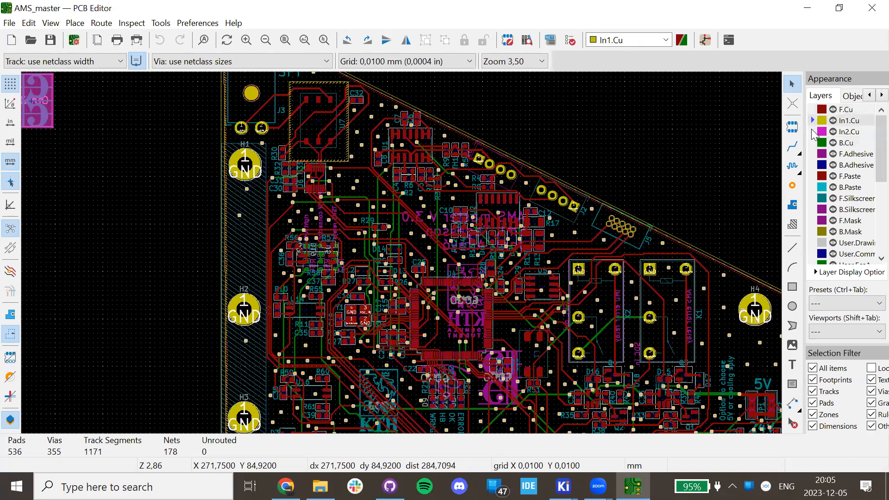
left_click(816, 133)
left_click(815, 144)
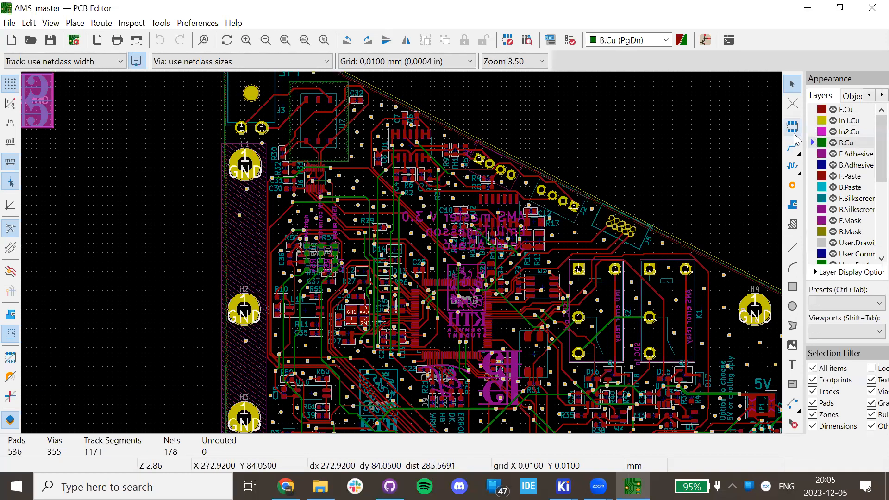
left_click(813, 121)
scroll(308, 259, "down", 3)
scroll(411, 229, "up", 5)
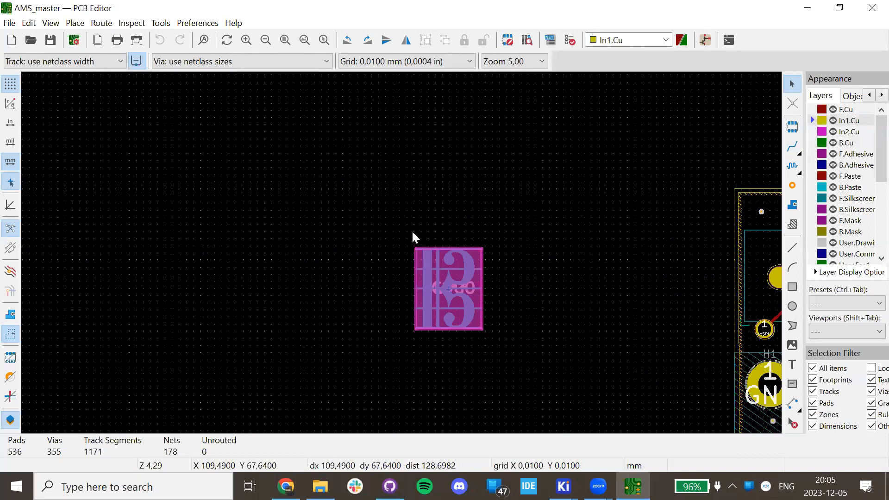
scroll(513, 255, "right", 10)
Inspect the GND zone on In1.Cu and the +3V3 zone on In2.Cu.
left_click(502, 224)
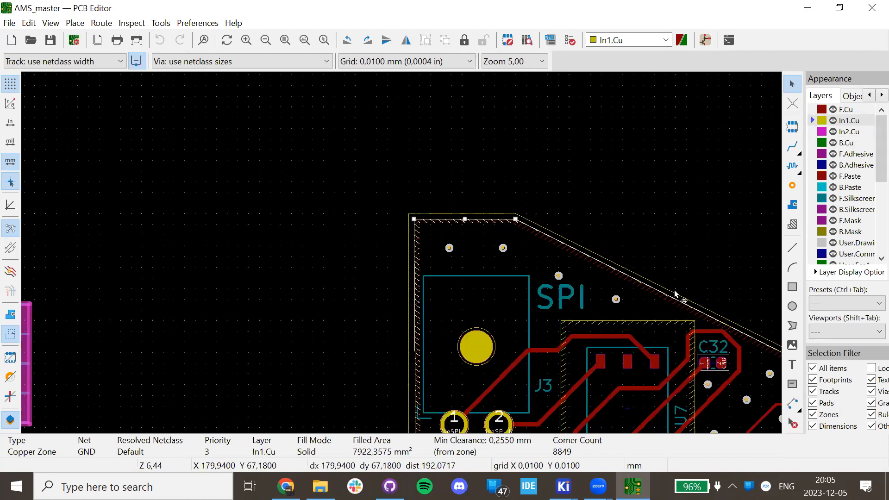
left_click(815, 133)
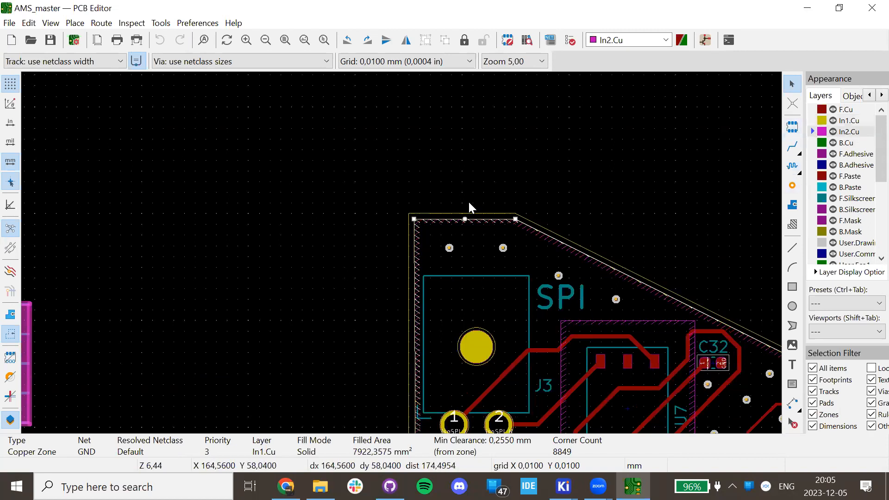
key("Escape")
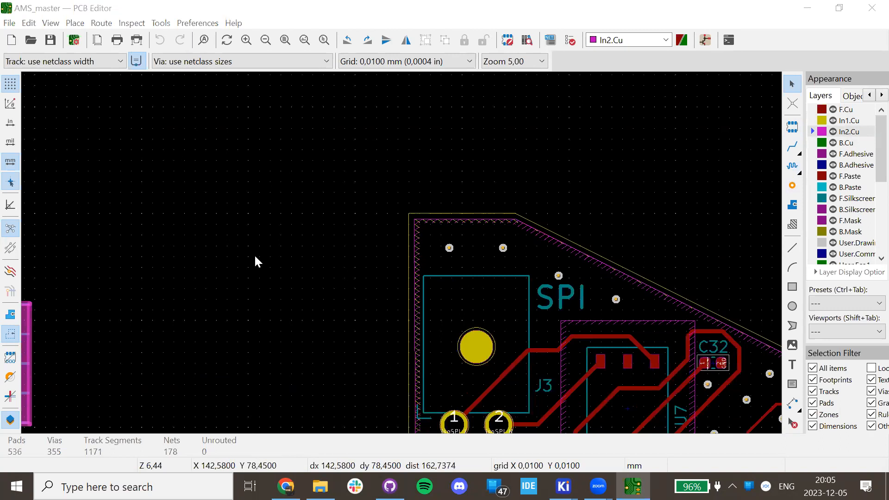
left_click(532, 234)
left_click(534, 237)
left_click(534, 234)
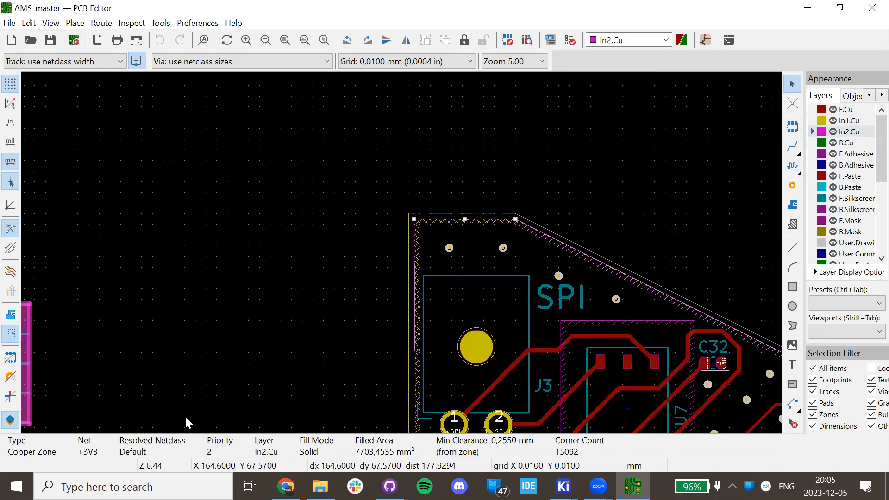
left_click(509, 204)
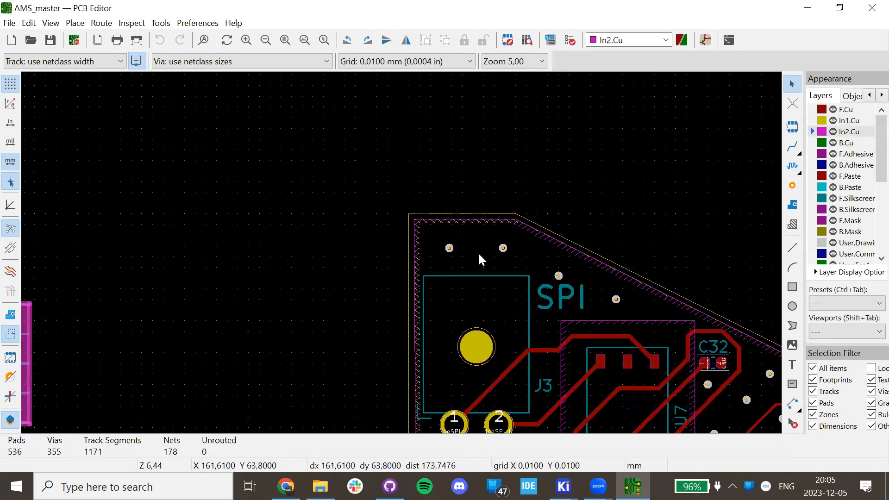
key("minus")
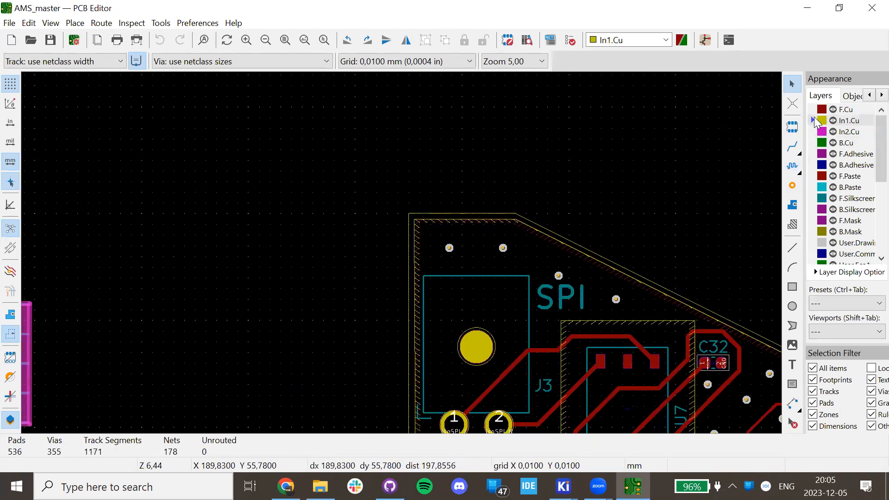
Show filled copper zones, pan to the upper-left board area, and make In2.Cu active.
scroll(402, 267, "down", 2)
left_click(10, 314)
middle_click_drag(440, 322, 376, 170)
middle_click_drag(435, 359, 393, 255)
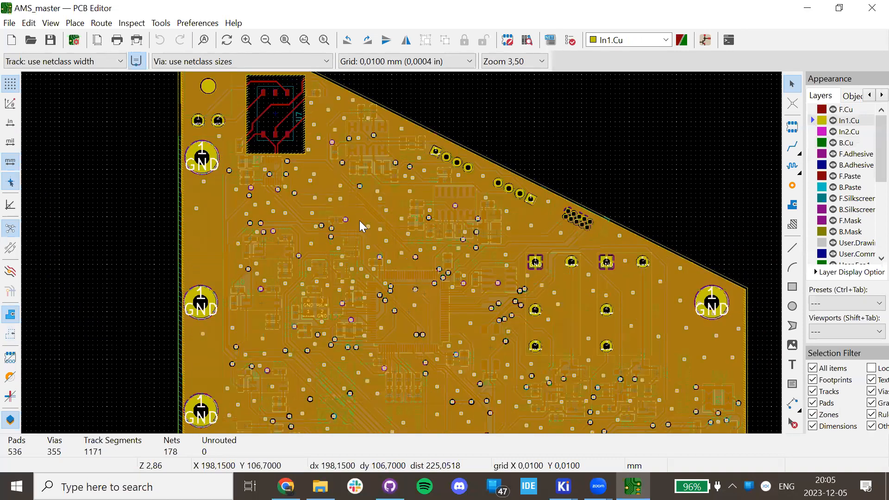
middle_click_drag(269, 120, 311, 172)
middle_click_drag(496, 240, 425, 118)
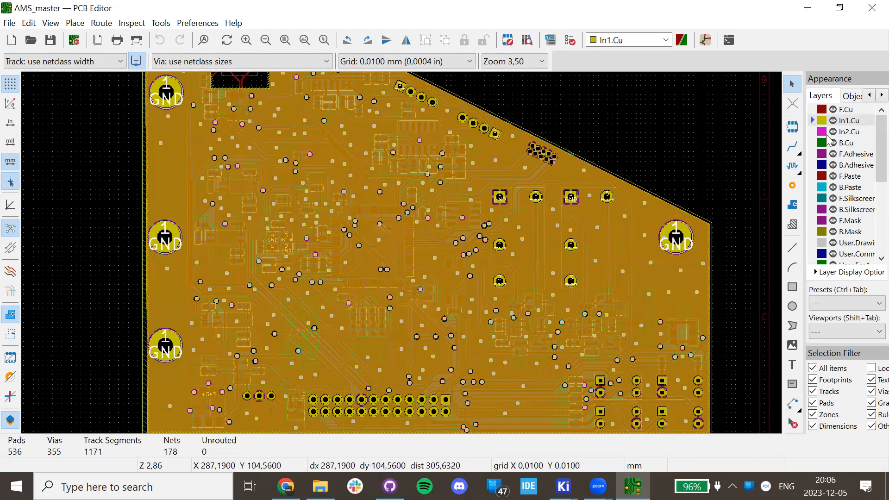
left_click(816, 133)
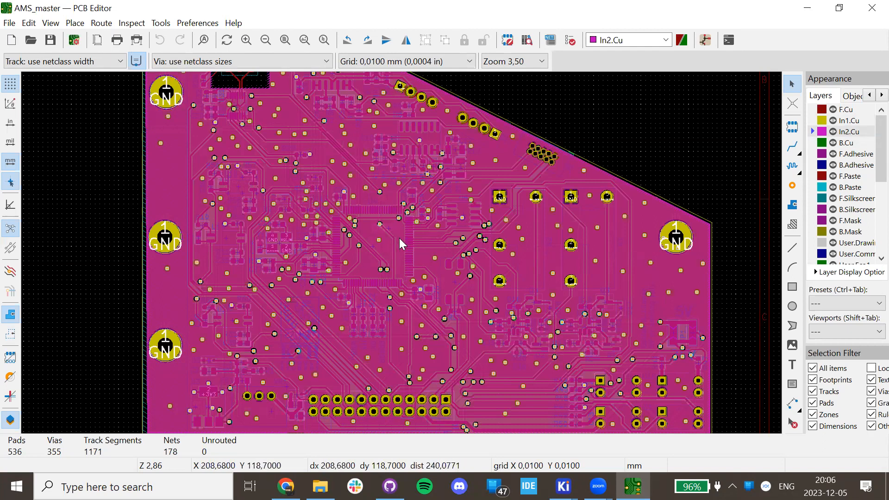
On F.Cu with zones shown as outlines, delete C24's +3V3 via and its leftover track.
scroll(399, 238, "up", 6)
left_click(814, 111)
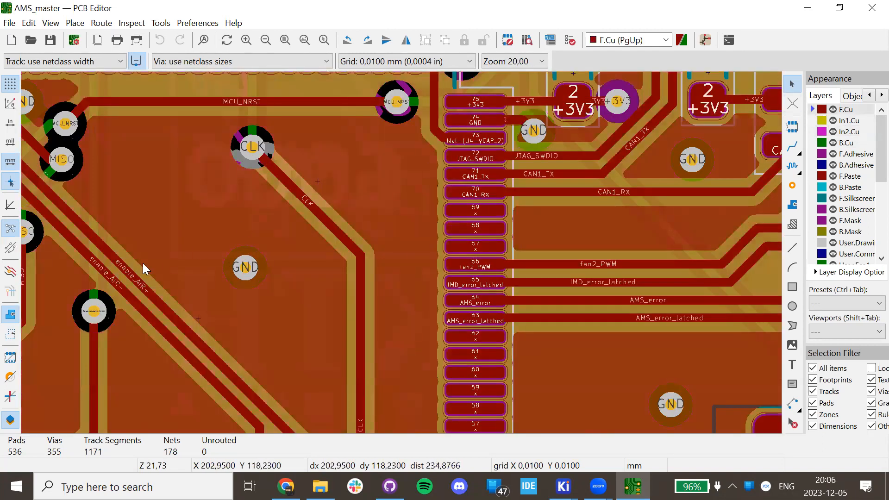
left_click(9, 334)
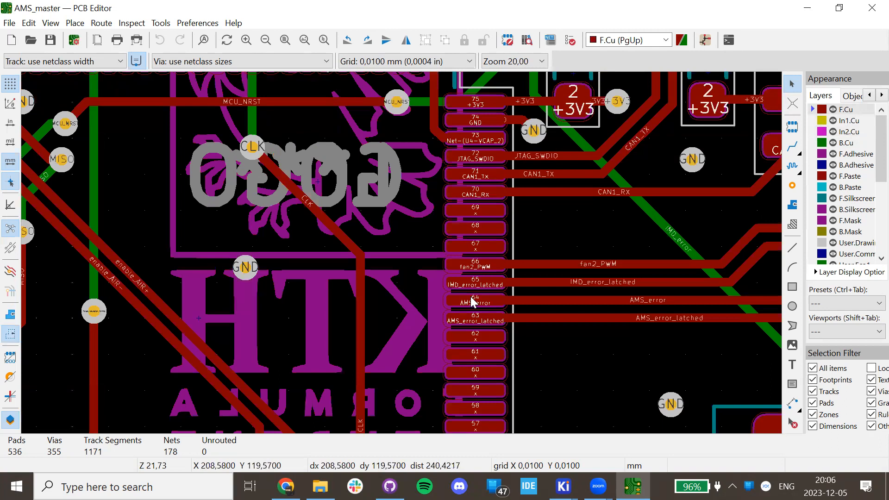
scroll(472, 301, "up", 3)
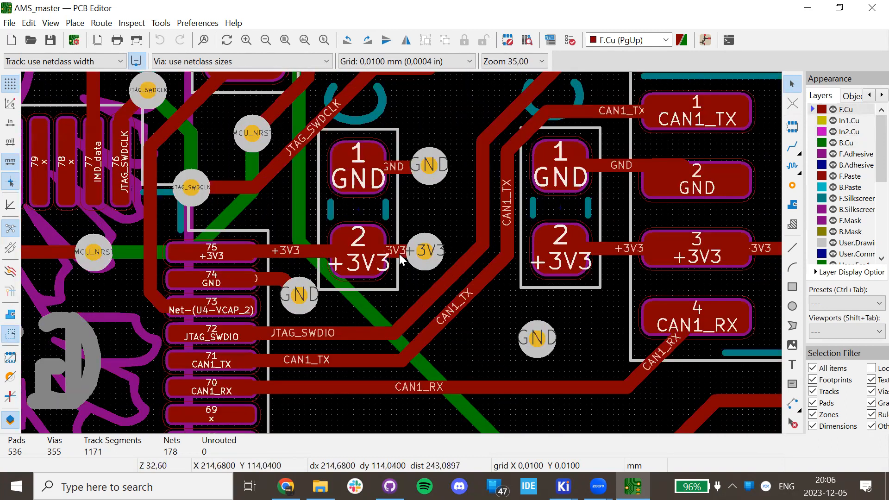
scroll(400, 253, "up", 3)
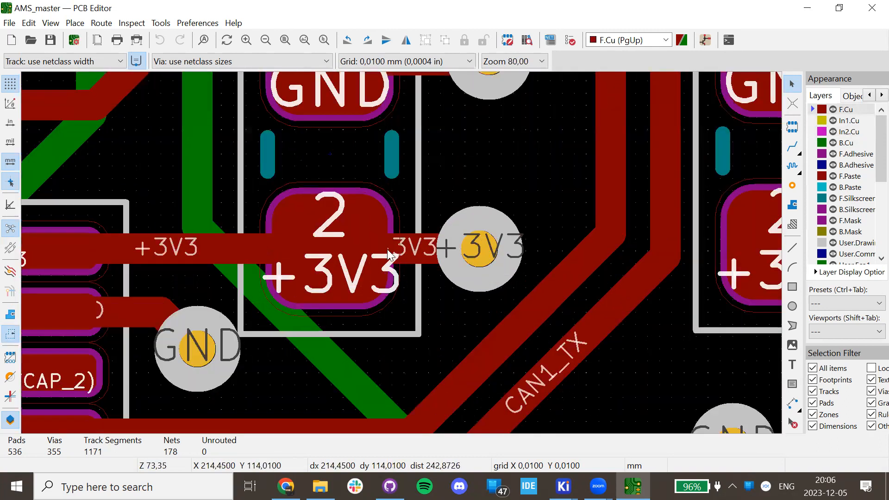
left_click(477, 247)
key("Delete")
left_click(448, 249)
key("Delete")
scroll(407, 259, "down", 6)
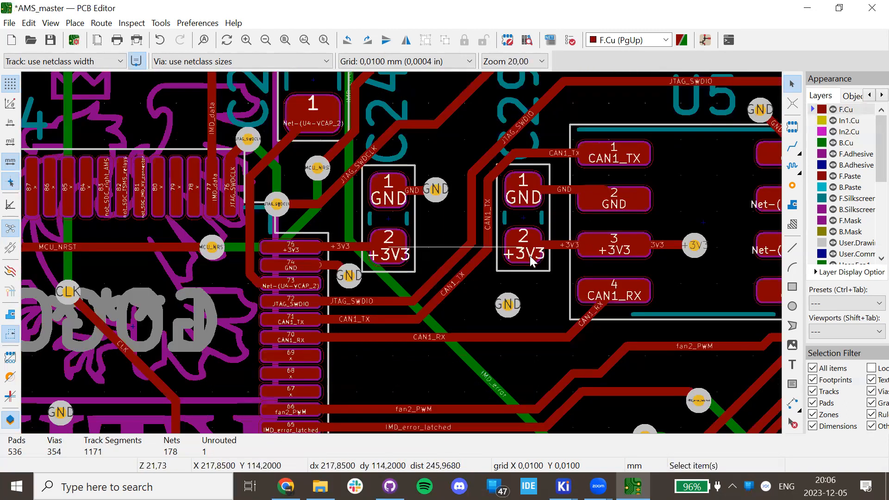
scroll(392, 252, "up", 6)
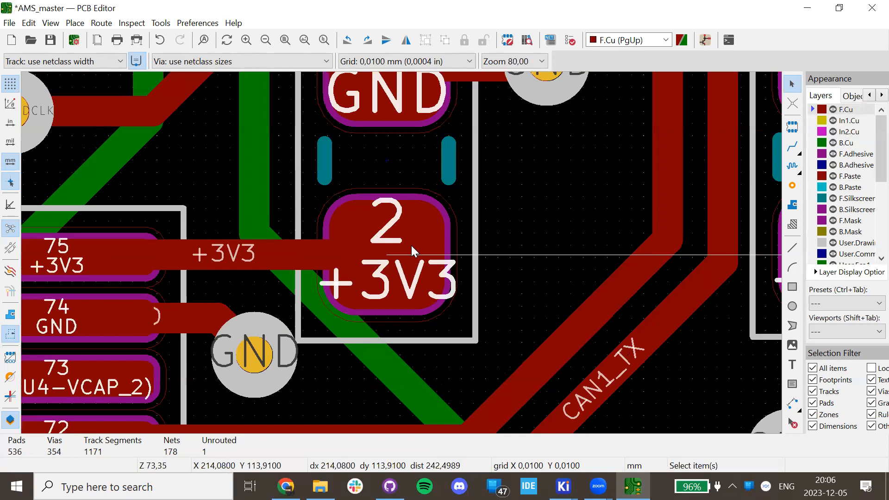
Route a new track from C24 pad 2 ending in a via just up-right of the pad.
key("x")
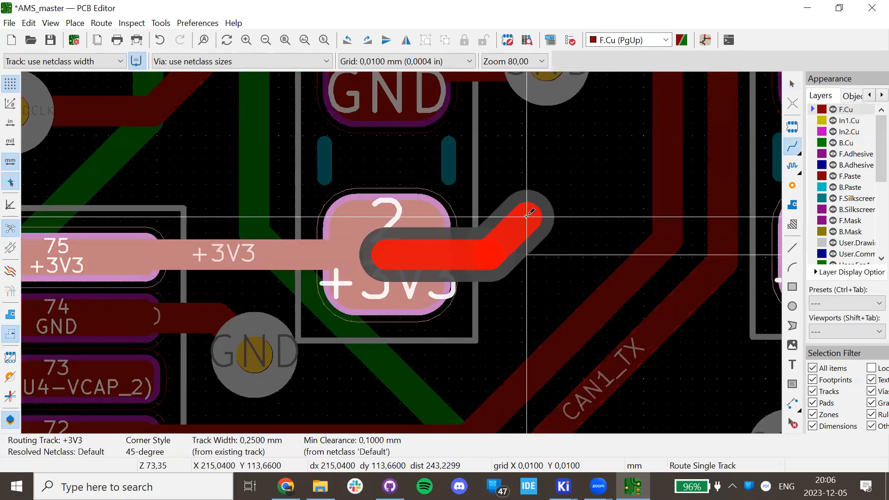
key("v")
left_click(527, 215)
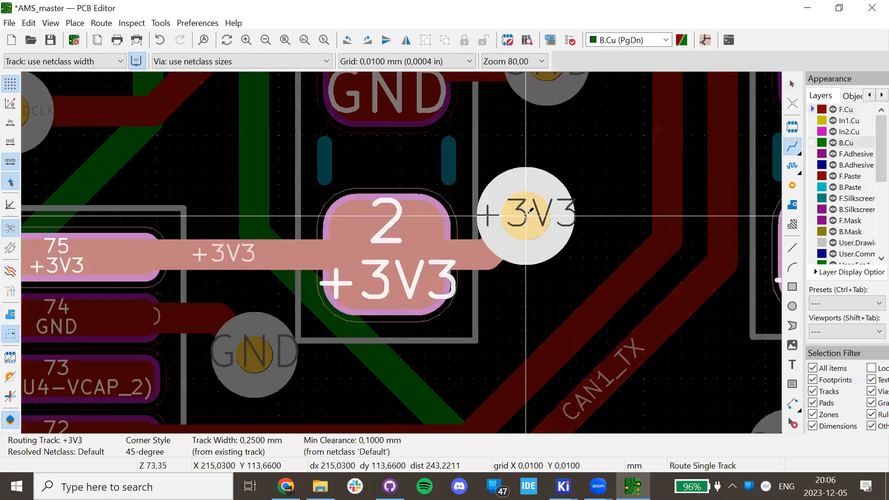
key("Escape")
key("Escape")
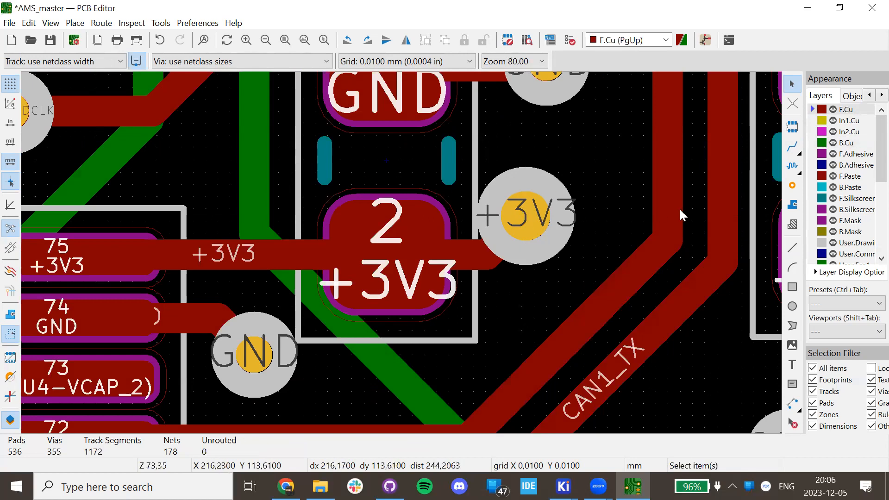
Check U4 pad 75's +3V3 connection on In1.Cu, F.Cu and B.Cu with inactive layers dimmed.
left_click(811, 124)
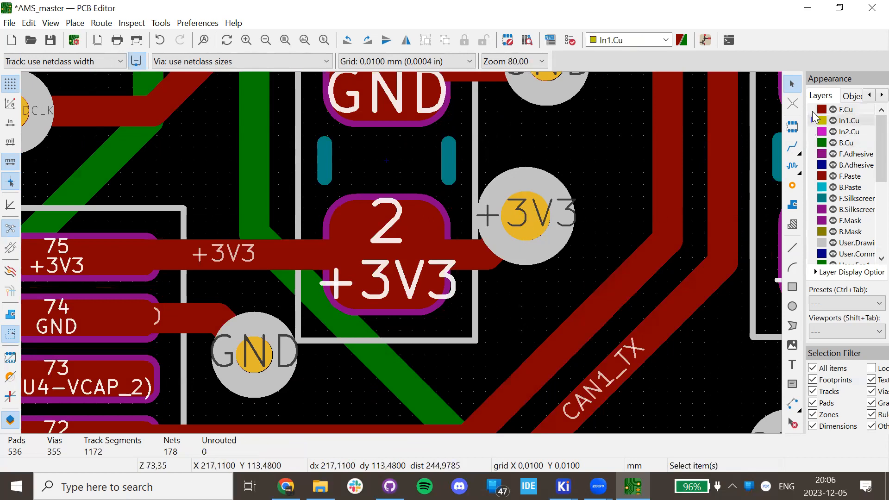
left_click(31, 272)
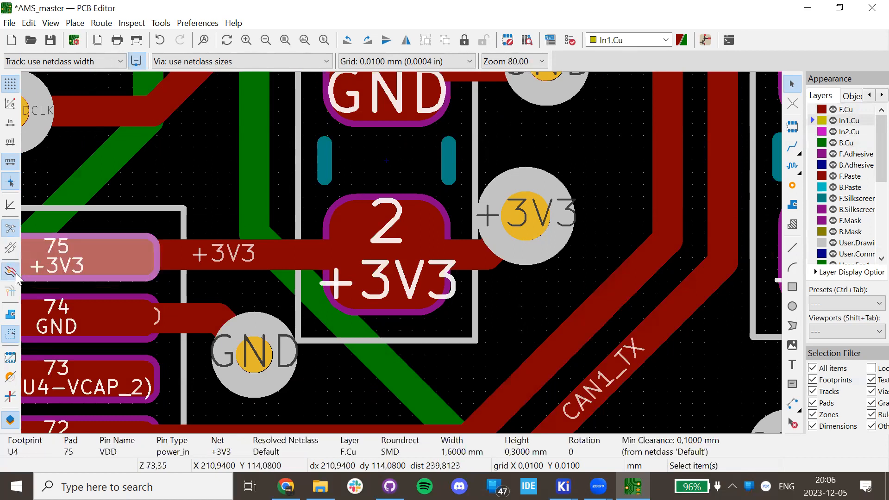
left_click(16, 275)
left_click(814, 109)
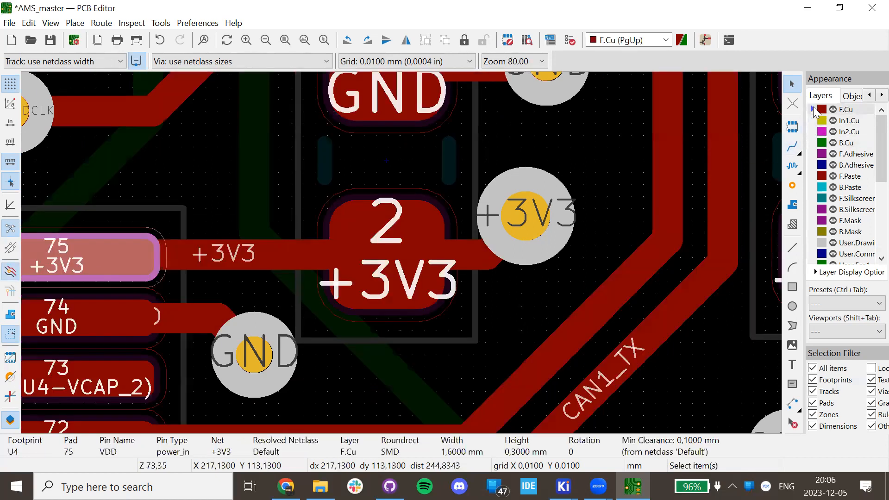
left_click(819, 144)
left_click(817, 121)
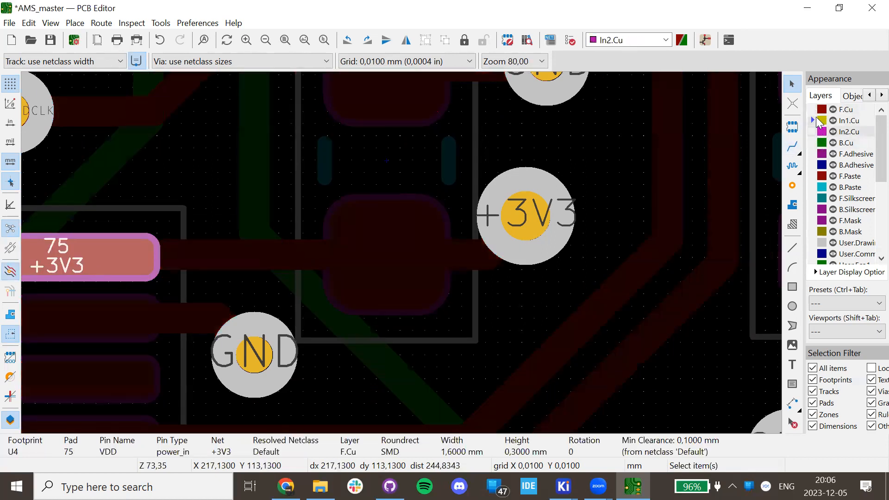
left_click(813, 110)
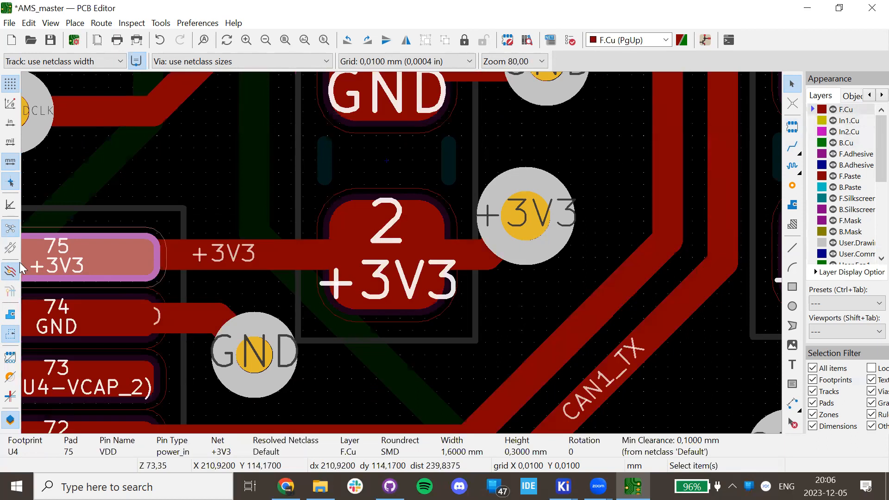
left_click(8, 273)
scroll(360, 267, "down", 4)
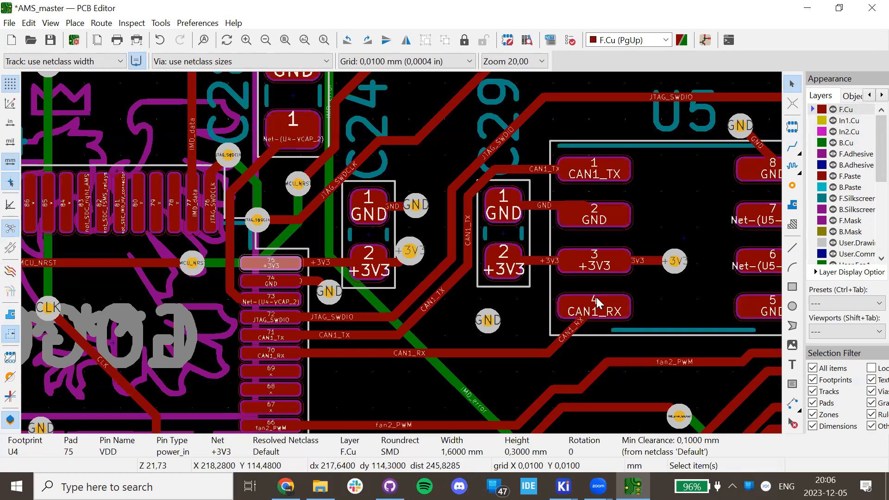
Undo the reroute to restore C24's original +3V3 via, then zoom out to the whole board.
key("ctrl+z")
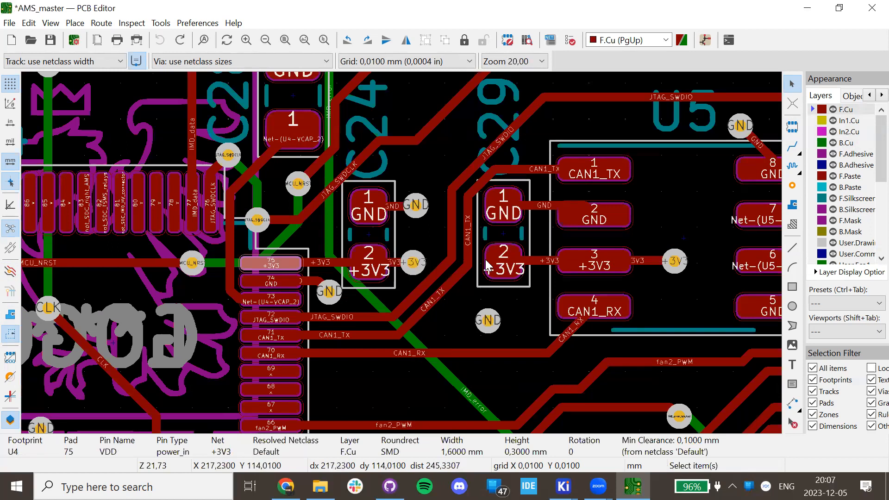
scroll(486, 259, "down", 4)
scroll(401, 253, "down", 2)
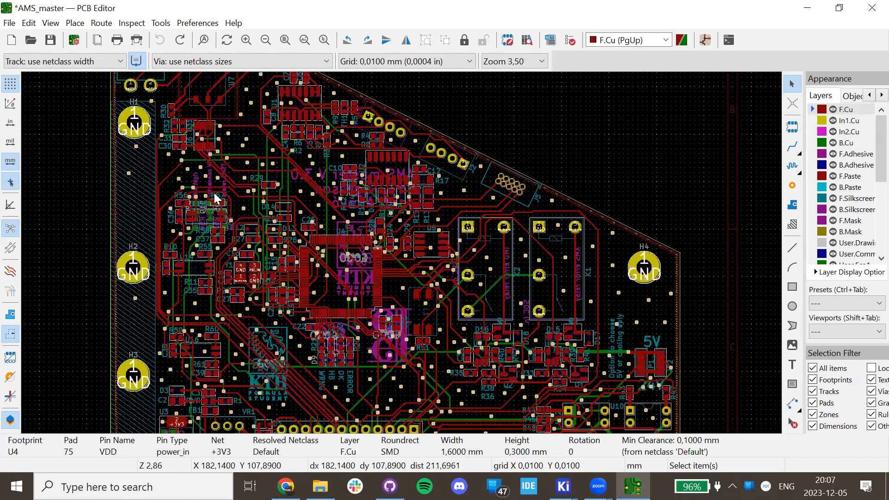
scroll(473, 223, "up", 2)
middle_click_drag(390, 239, 412, 258)
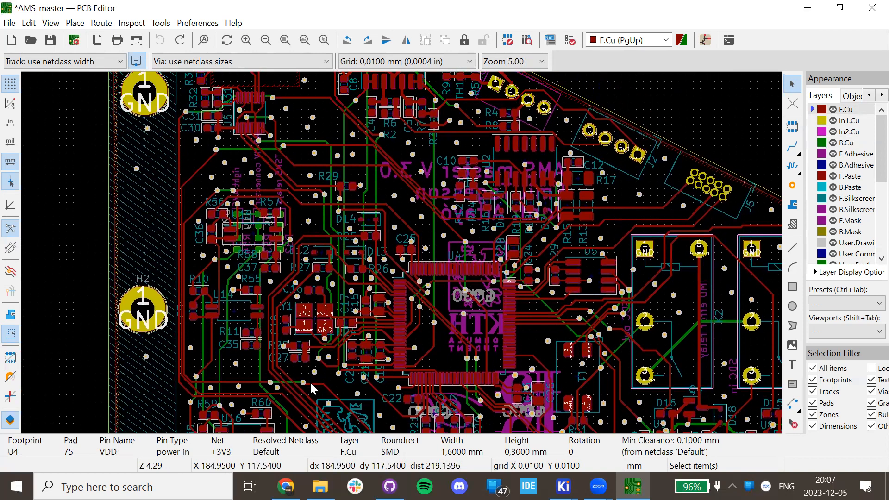
scroll(310, 380, "down", 3)
middle_click_drag(328, 275, 396, 262)
scroll(396, 261, "up", 5)
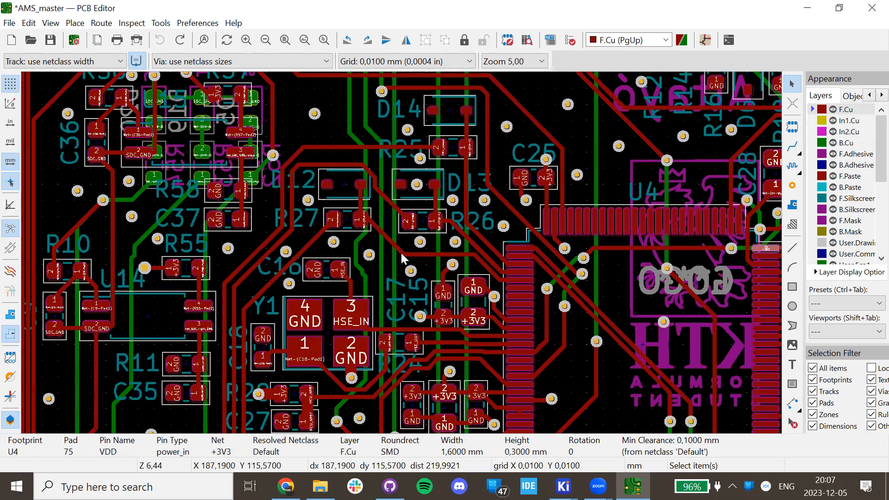
scroll(401, 253, "down", 2)
scroll(415, 301, "down", 3)
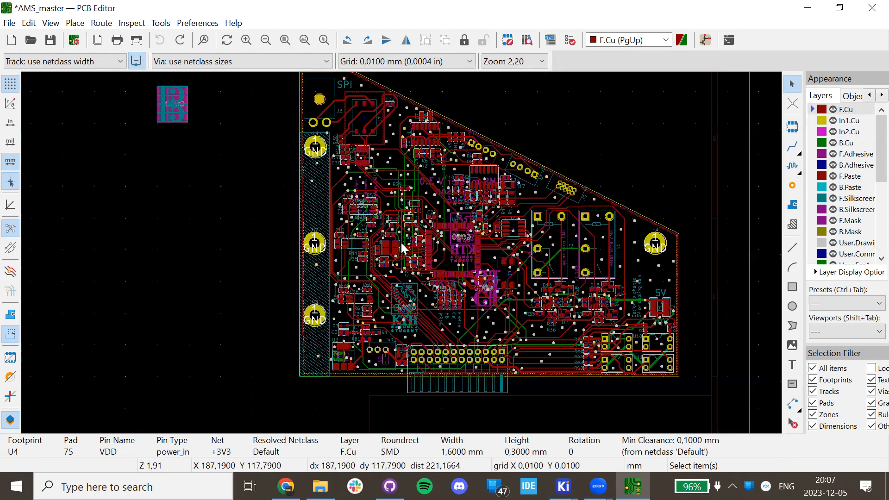
scroll(403, 259, "up", 2)
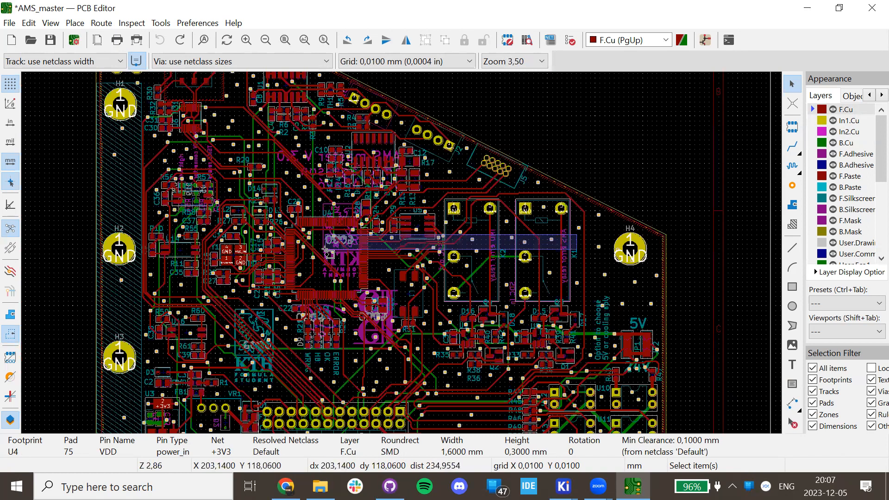
Open the board in the 3D Viewer from the View menu.
left_click(671, 171)
left_click(428, 148)
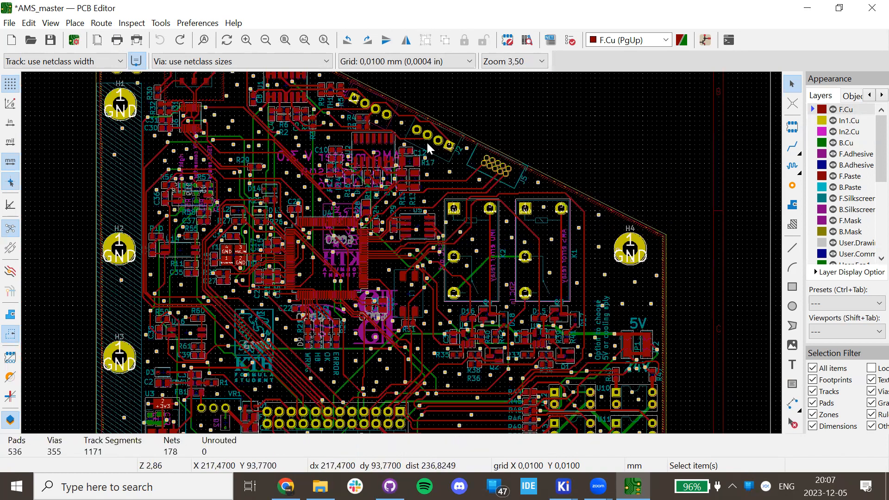
left_click(50, 23)
left_click(82, 76)
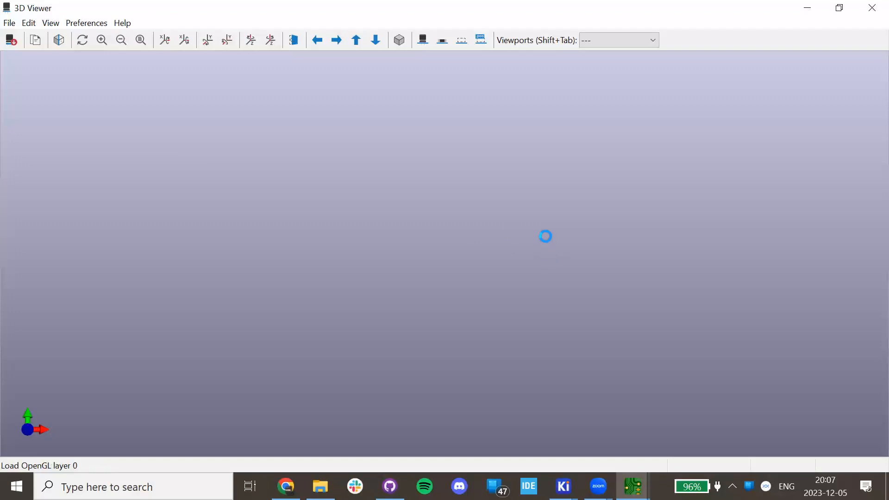
Orbit the 3D board to its underside, zoom and pan over the relays, then return to the component side.
mouse_move(548, 231)
left_mouse_down()
mouse_move(309, 224)
mouse_move(391, 223)
mouse_move(457, 290)
mouse_move(542, 233)
left_mouse_up()
scroll(540, 227, "up", 4)
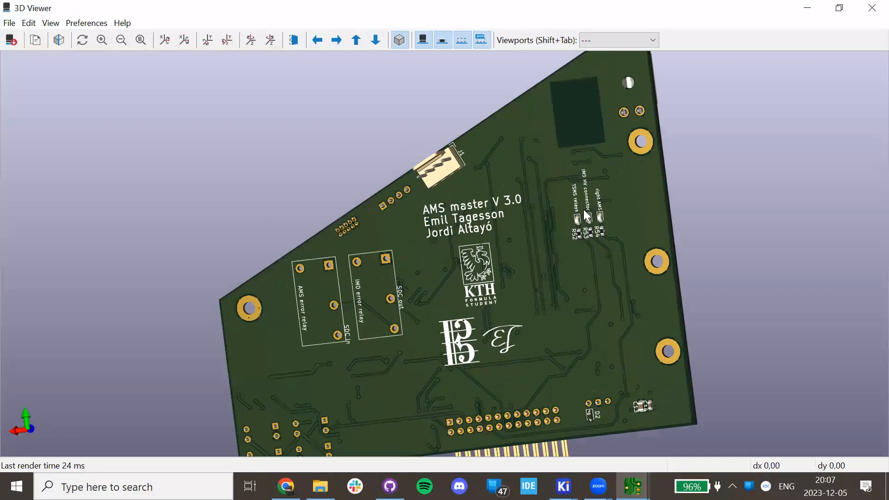
left_click_drag(577, 196, 646, 206)
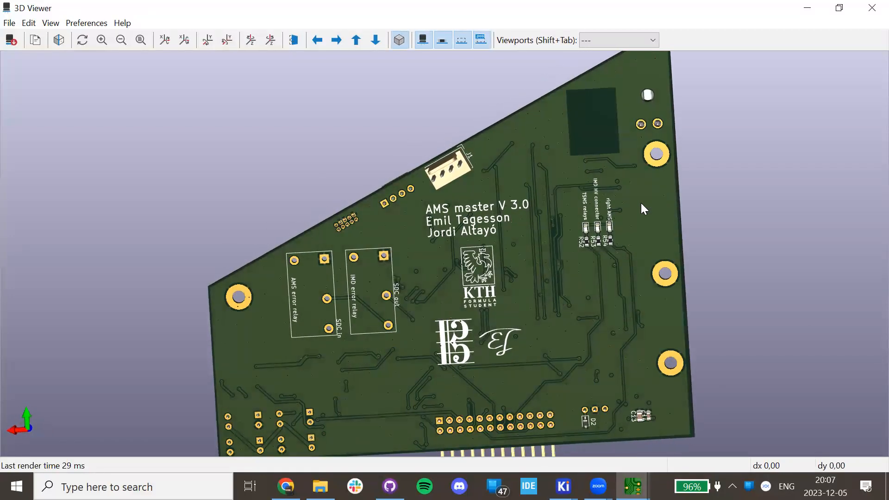
scroll(597, 211, "up", 2)
scroll(598, 211, "up", 1)
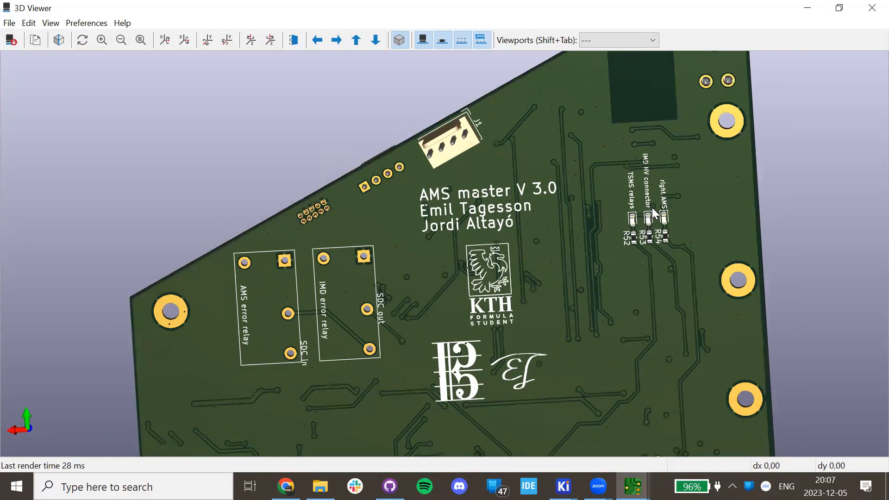
scroll(347, 291, "up", 2)
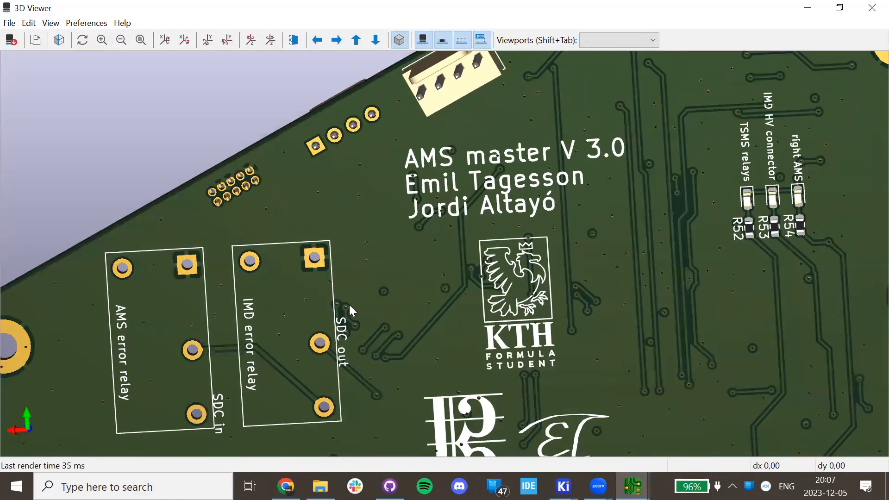
middle_click_drag(367, 313, 597, 254)
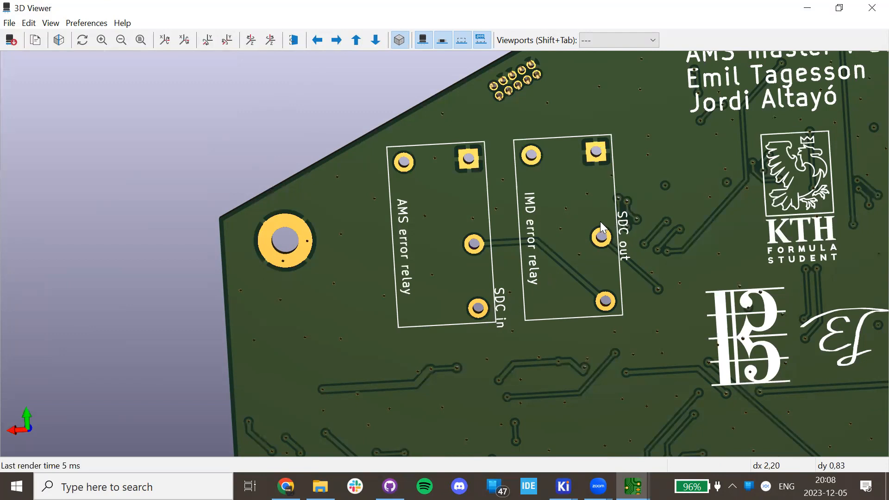
scroll(624, 230, "down", 3)
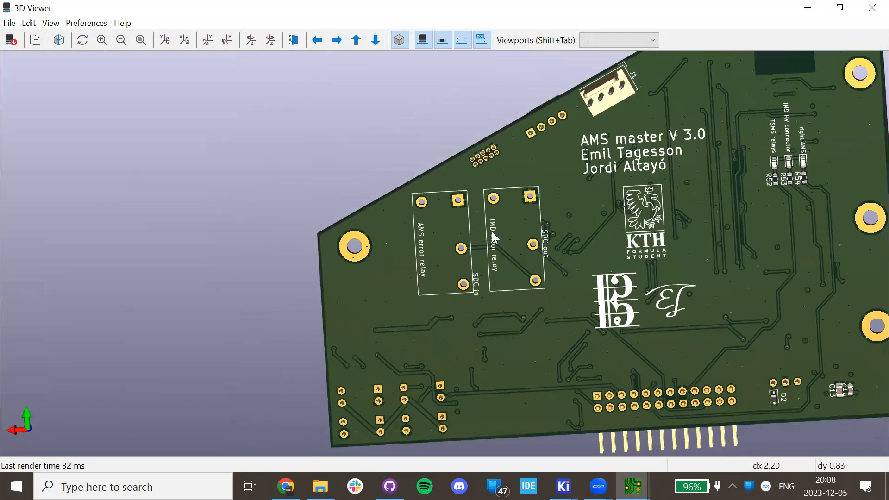
left_click_drag(710, 197, 663, 239)
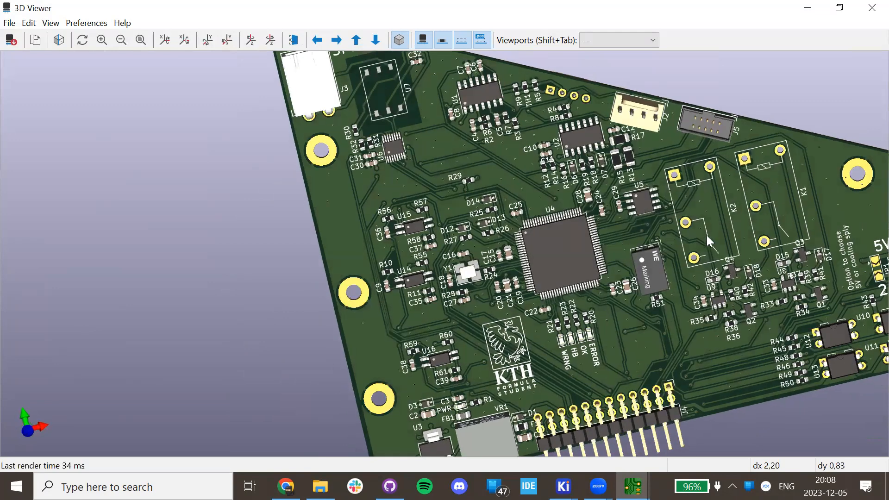
key("Left")
scroll(621, 298, "up", 2)
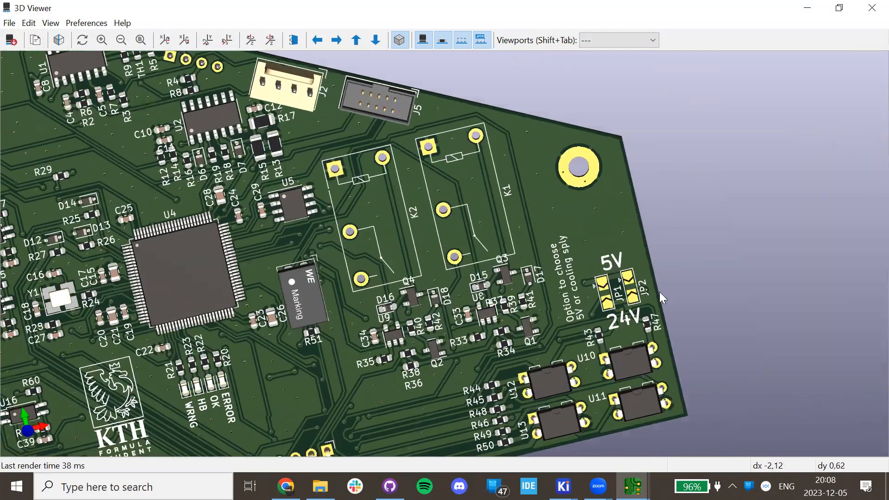
scroll(662, 297, "up", 4)
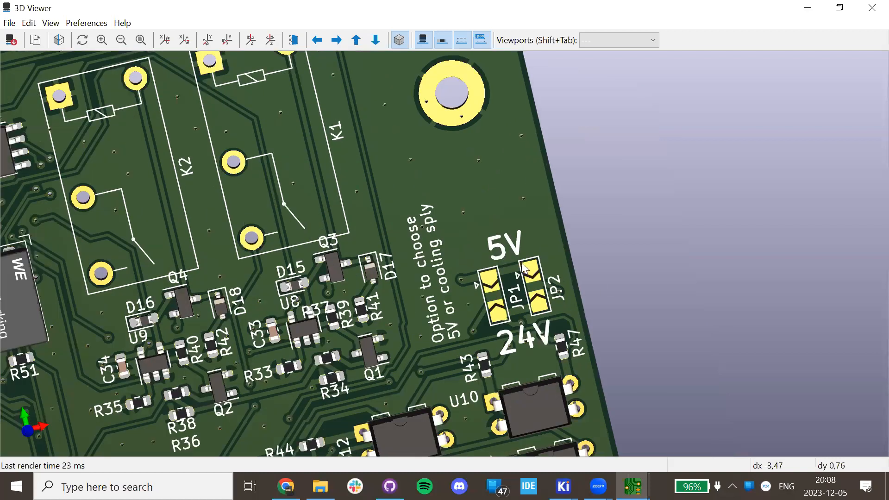
scroll(616, 258, "up", 1)
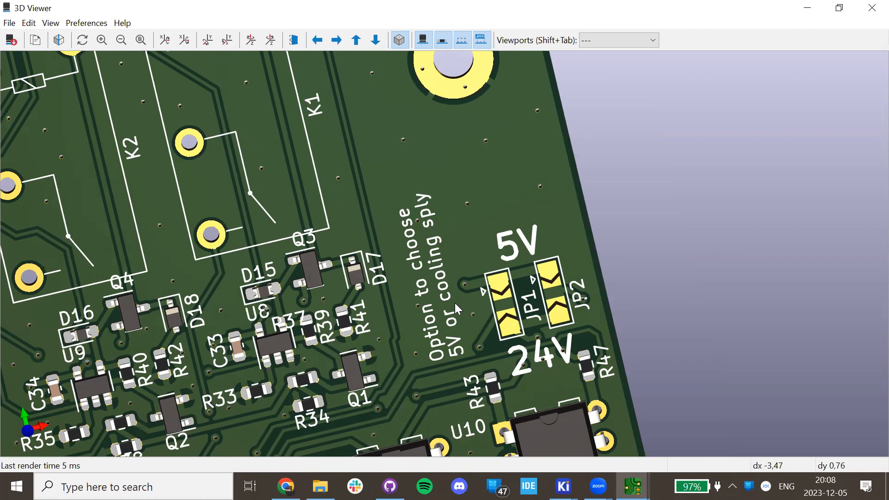
scroll(457, 310, "up", 2)
mouse_move(632, 486)
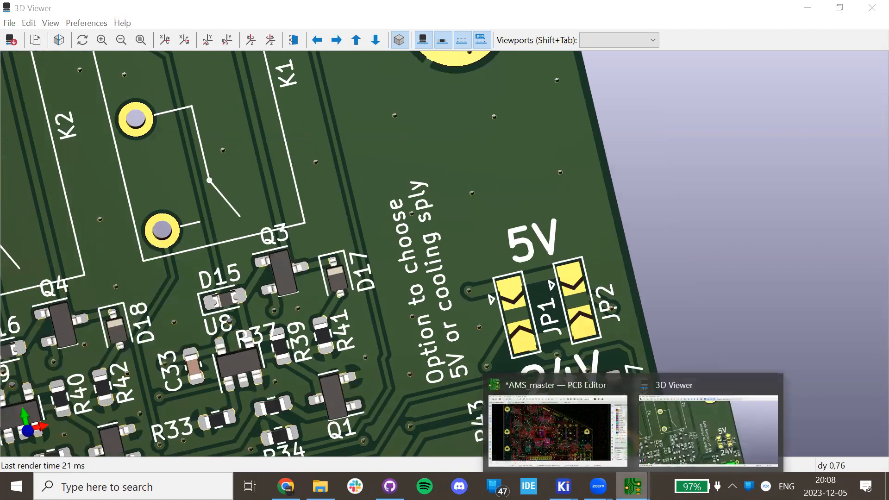
left_click(556, 429)
scroll(400, 251, "up", 5)
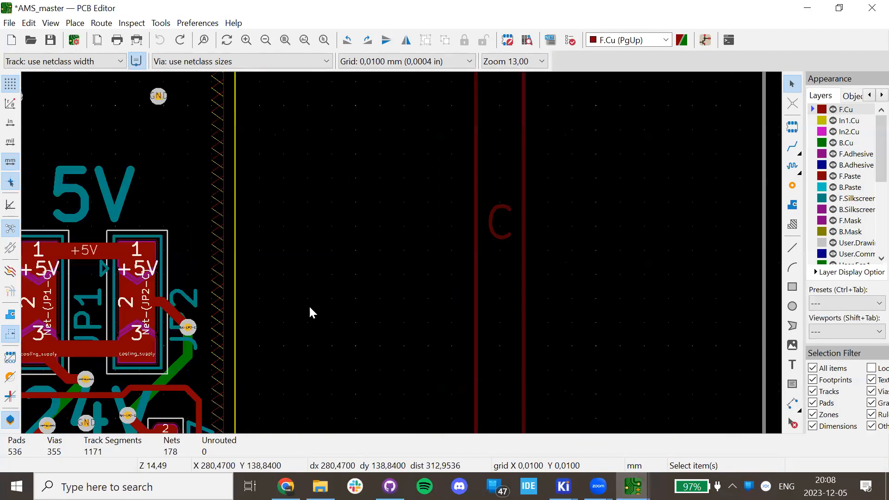
scroll(408, 254, "up", 2)
scroll(366, 236, "left", 3)
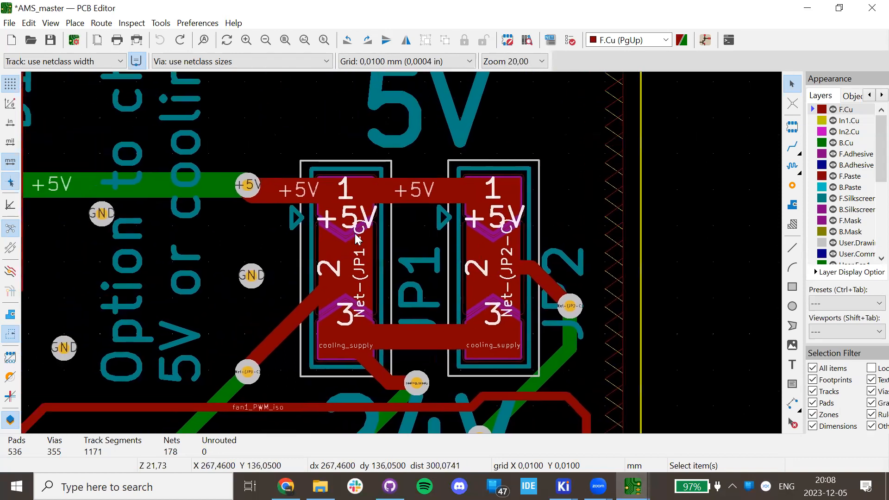
mouse_move(632, 486)
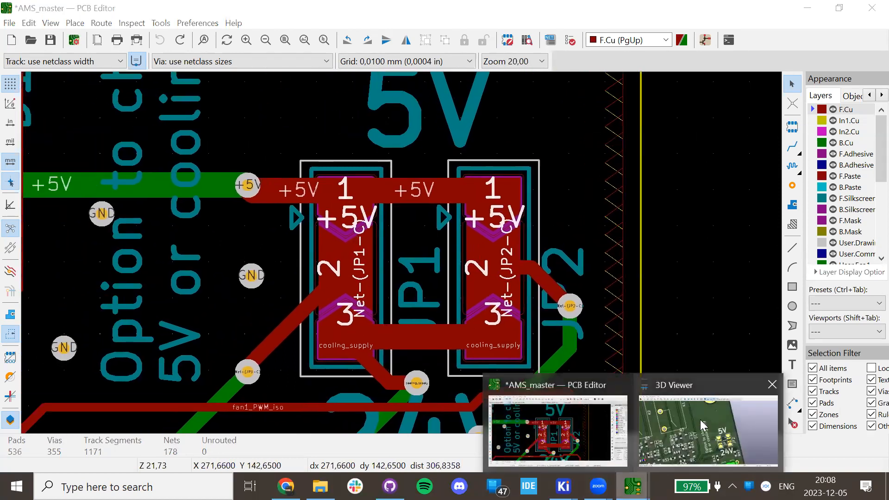
left_click(709, 415)
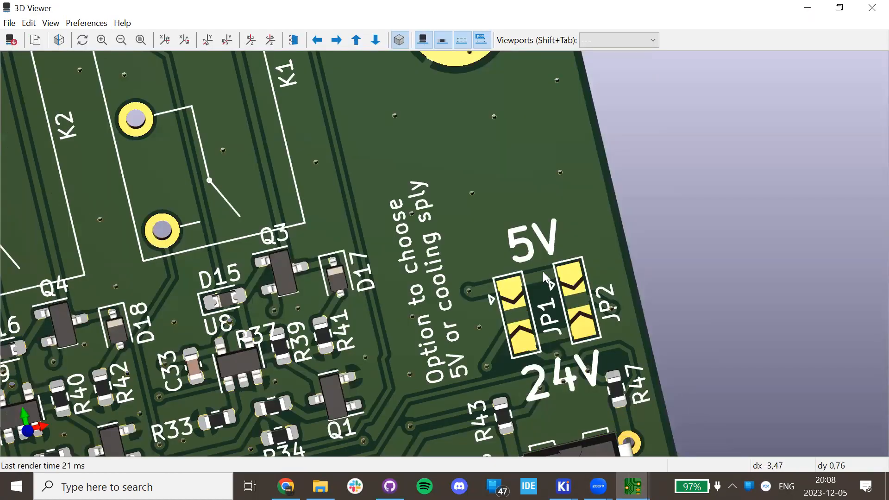
scroll(543, 272, "down", 6)
middle_click_drag(188, 317, 481, 306)
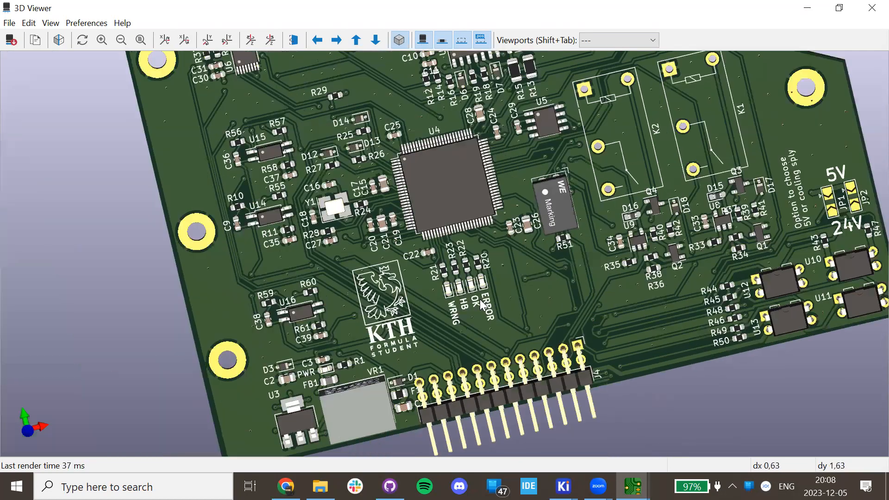
scroll(482, 304, "up", 5)
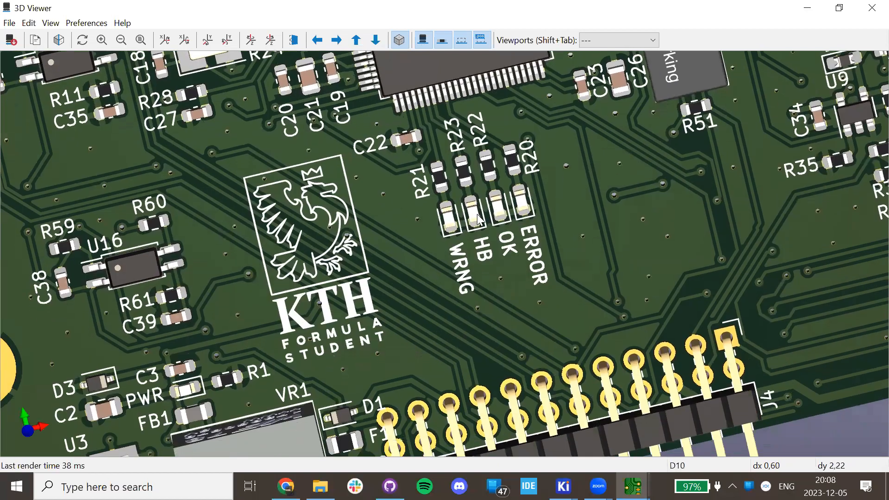
middle_click_drag(313, 287, 383, 252)
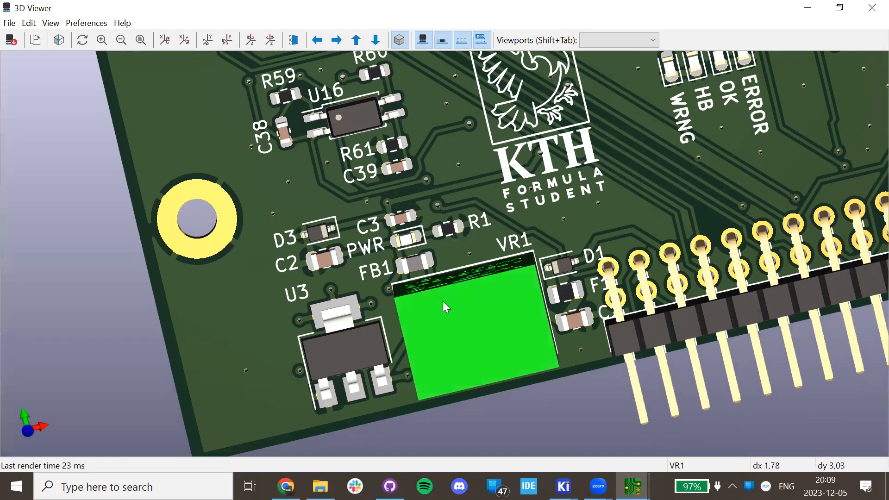
scroll(488, 274, "down", 2)
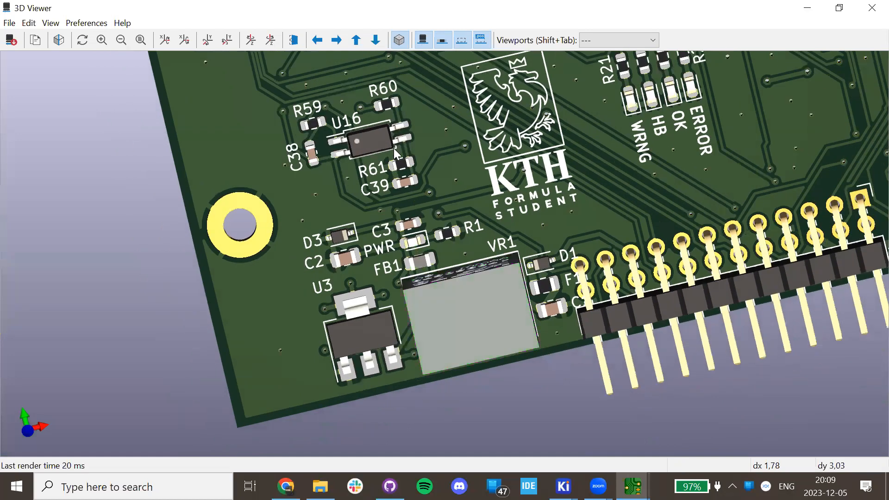
scroll(406, 167, "down", 2)
scroll(423, 194, "down", 2)
middle_click_drag(434, 239, 461, 408)
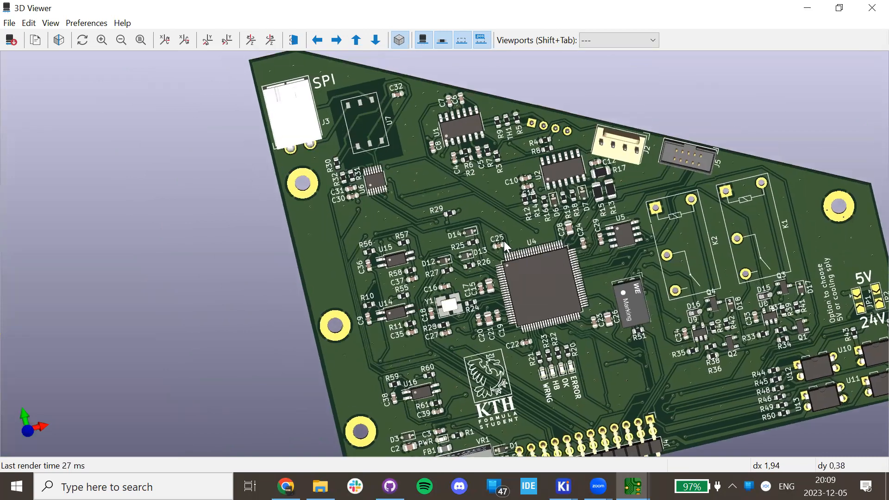
scroll(465, 319, "up", 2)
left_click_drag(593, 271, 353, 185)
middle_click_drag(353, 185, 481, 338)
scroll(417, 235, "up", 5)
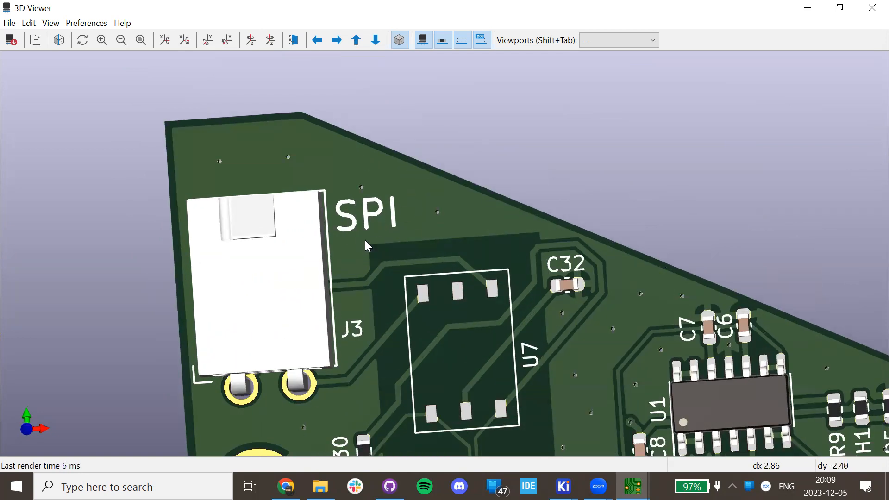
scroll(366, 246, "down", 3)
left_click_drag(363, 293, 572, 339)
left_click_drag(662, 388, 519, 144)
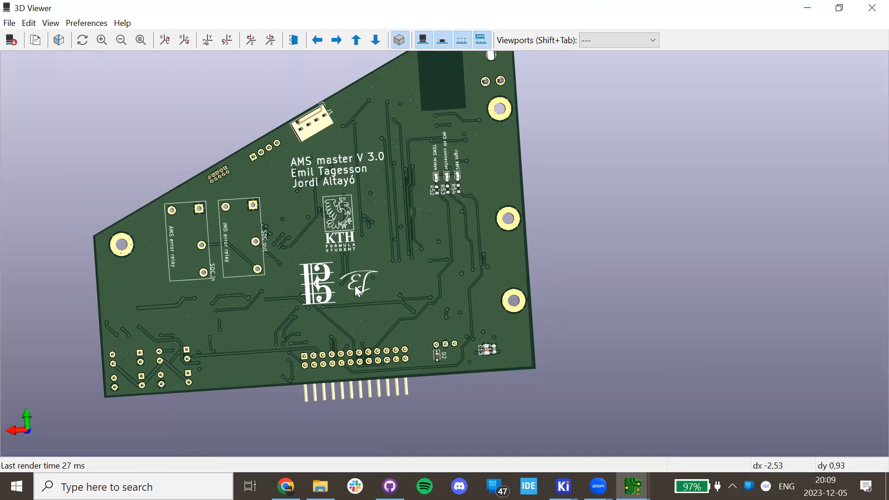
scroll(355, 285, "up", 3)
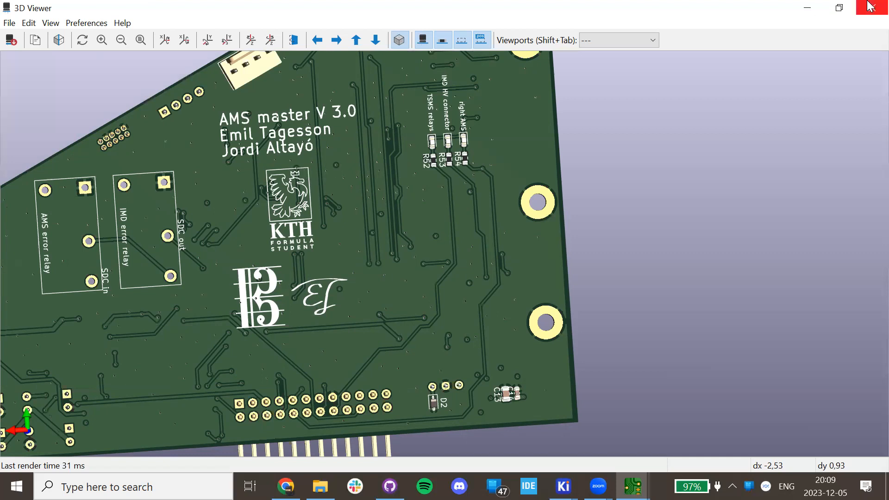
left_click_drag(468, 238, 242, 194)
left_click_drag(860, 17, 303, 150)
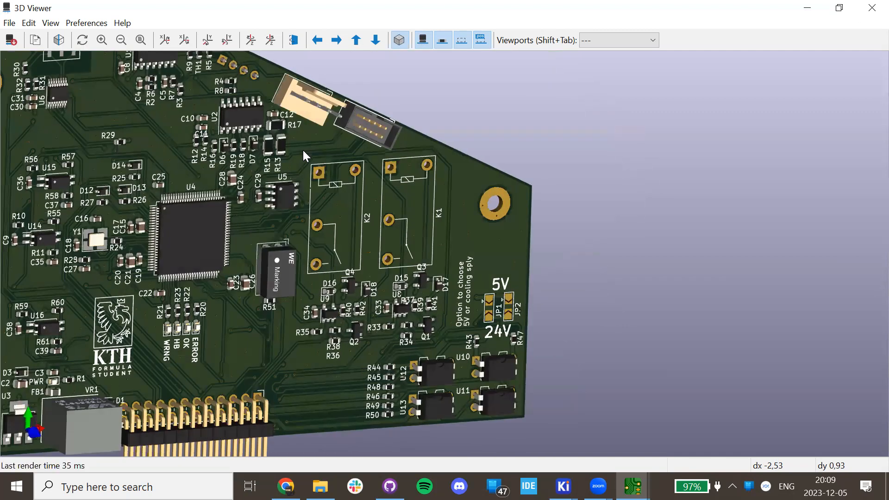
Close the 3D Viewer, close AMS_master discarding changes, and close File Explorer.
left_click(872, 7)
scroll(463, 208, "down", 6)
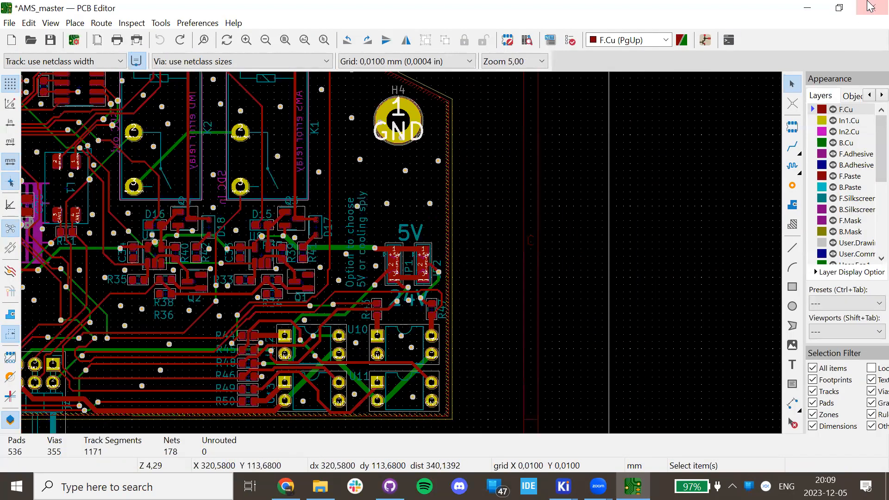
left_click(872, 8)
left_click(495, 262)
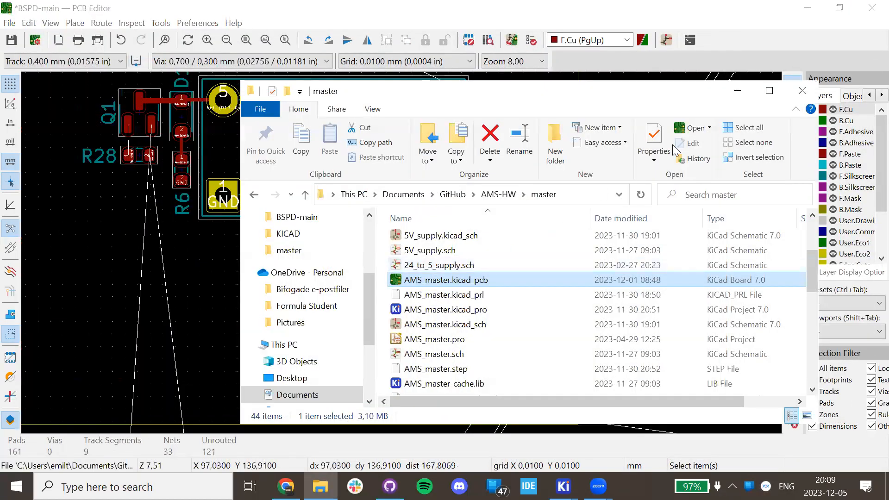
left_click(809, 88)
scroll(511, 194, "up", 3)
scroll(357, 251, "down", 6)
scroll(307, 341, "up", 4)
scroll(307, 341, "left", 4)
scroll(394, 287, "up", 4)
scroll(394, 287, "right", 4)
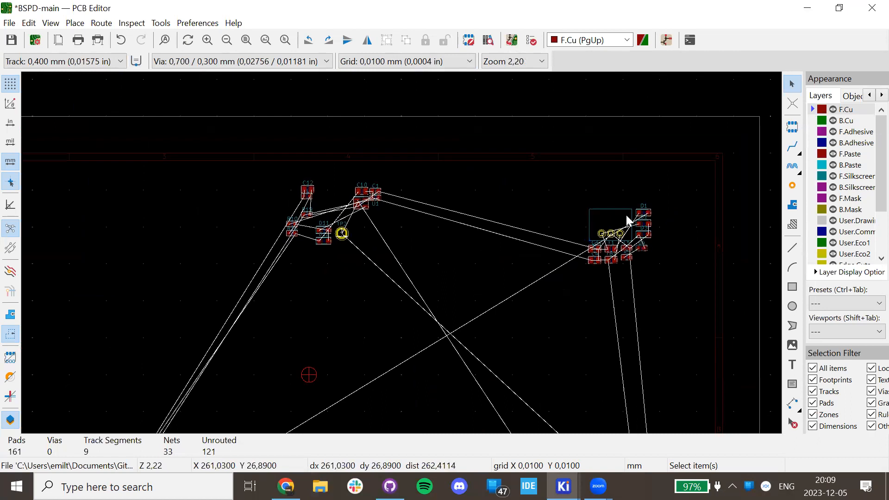
Enlarge the BSPD-main board outline's bottom-left corner and move VR1 into its upper-left area.
left_click(618, 231)
left_click_drag(617, 231, 367, 341)
scroll(199, 308, "down", 3)
scroll(367, 341, "up", 6)
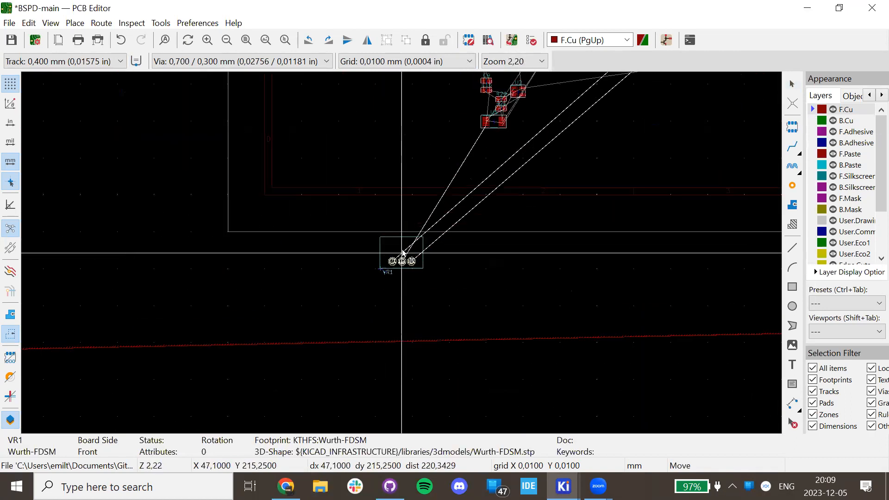
scroll(458, 163, "down", 3)
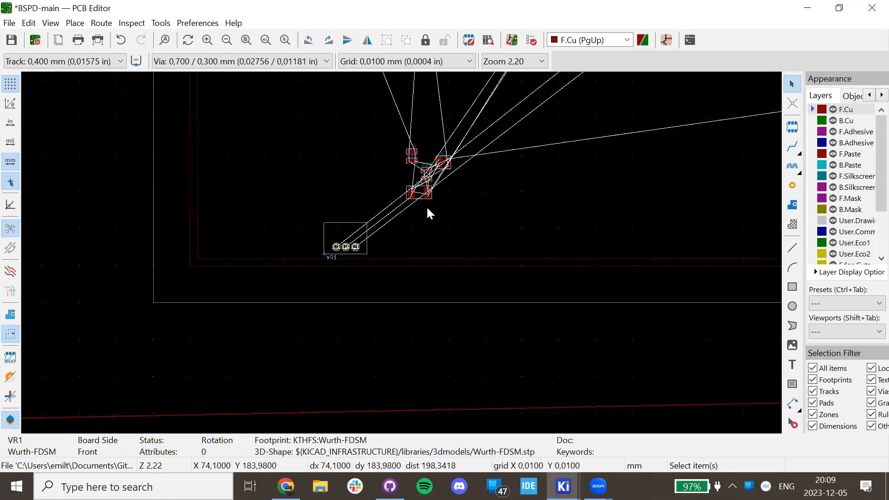
left_click(457, 243)
scroll(494, 282, "up", 3)
left_click(373, 240)
left_click_drag(373, 240, 252, 332)
left_click_drag(352, 430, 291, 187)
left_click(205, 215)
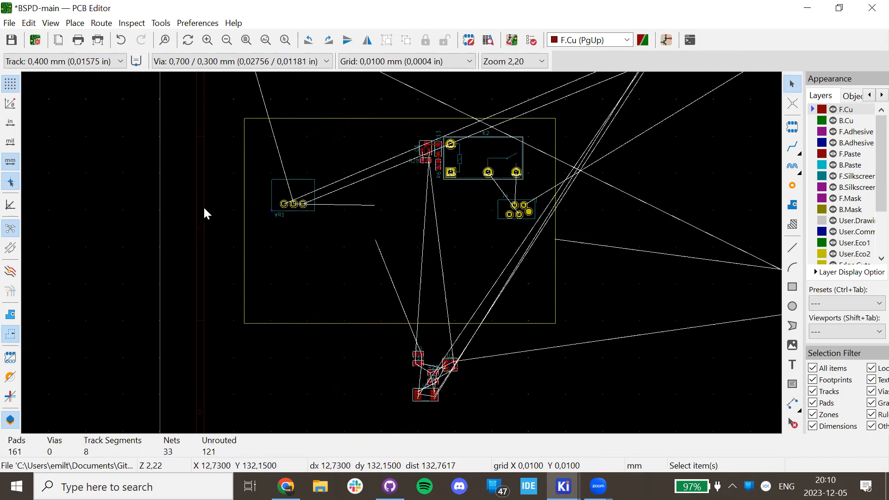
Check VR1's placement on the BSPD board in the 3D Viewer, then return to the layout.
left_click(50, 23)
left_click(80, 82)
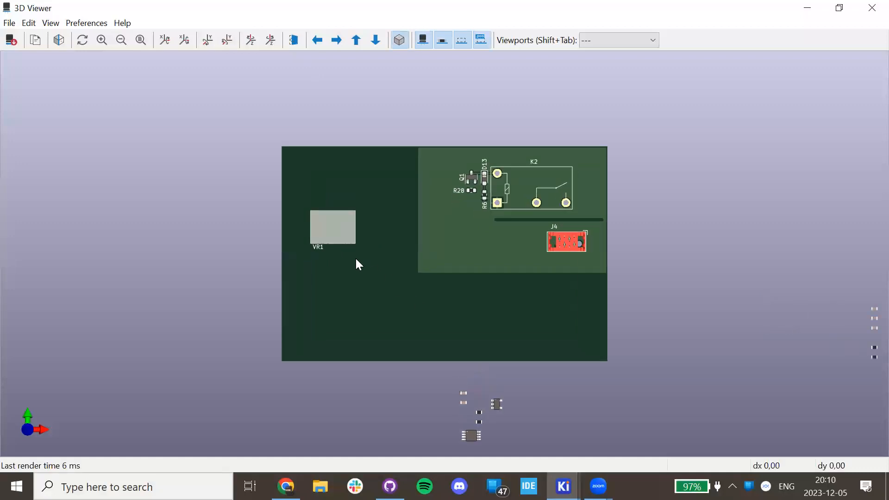
left_click_drag(277, 257, 84, 185)
left_click(872, 8)
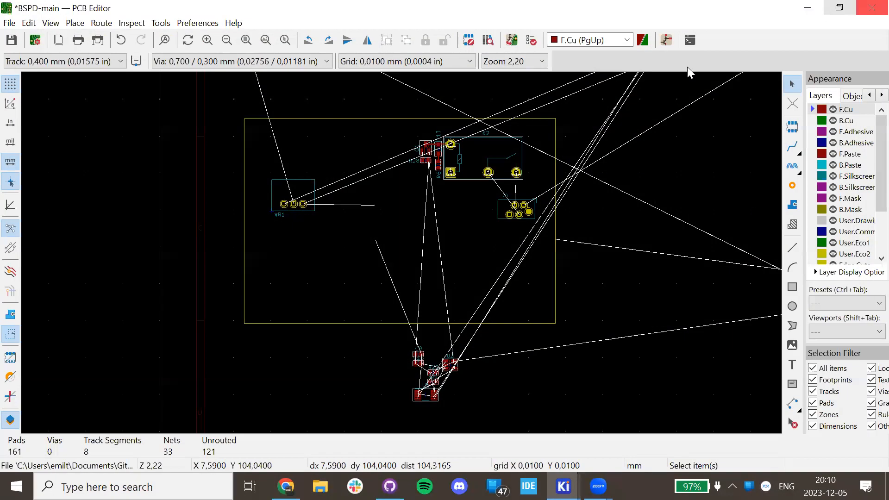
key("a")
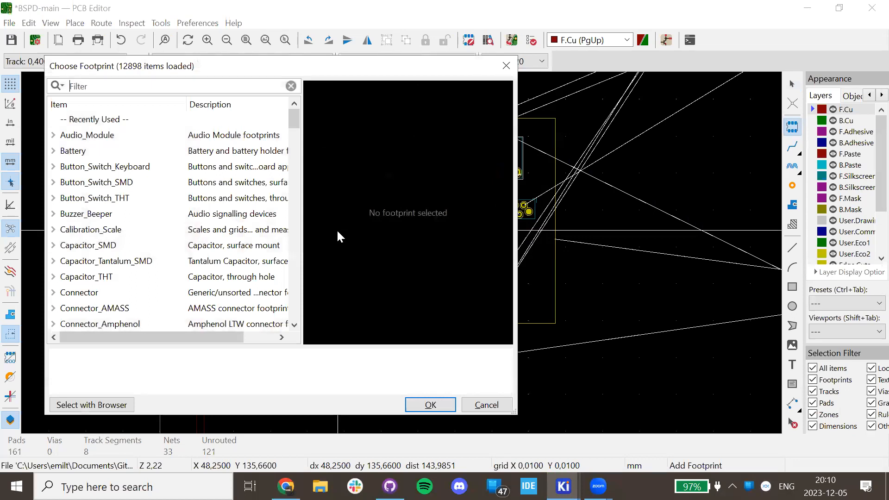
Search 'mpc4', rotate the Wurth-MPC4_male_angle_2 footprint, and place it just below VR1.
type("mpc4")
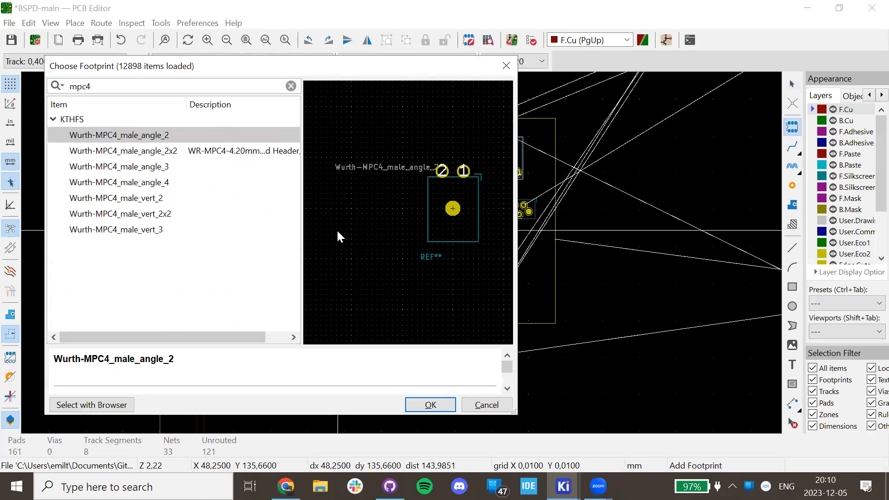
key("Return")
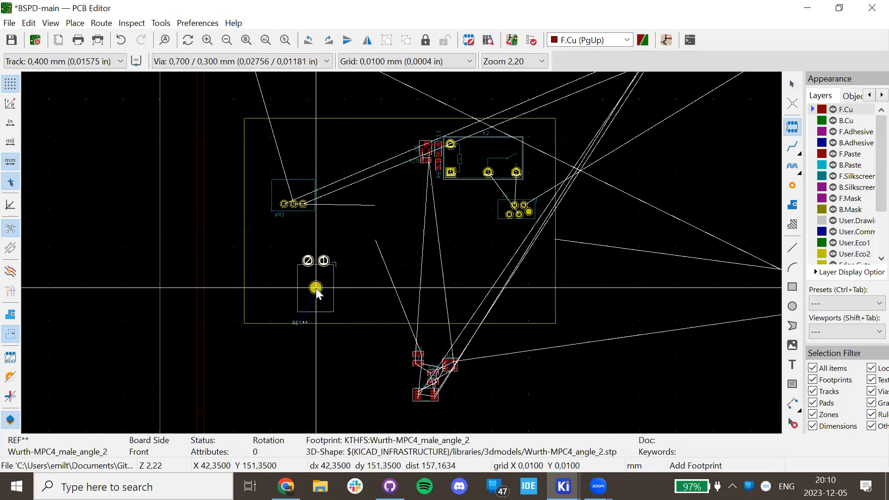
key("r")
scroll(301, 248, "up", 5)
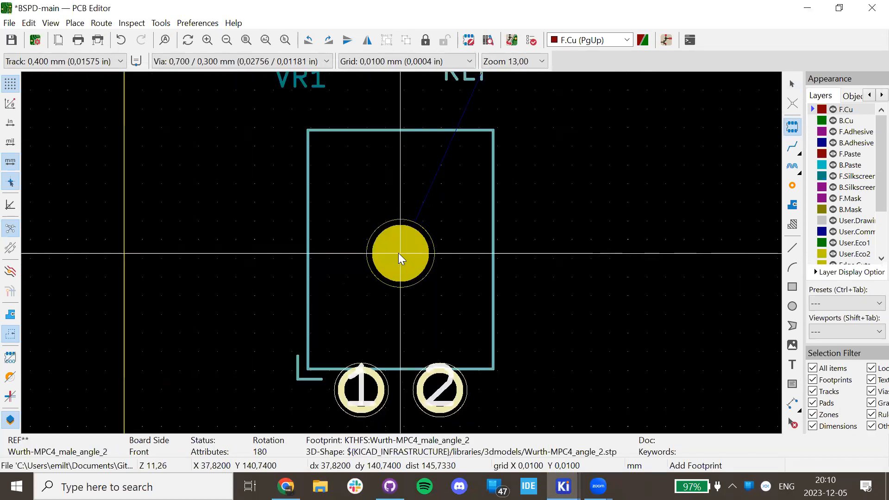
scroll(399, 252, "down", 3)
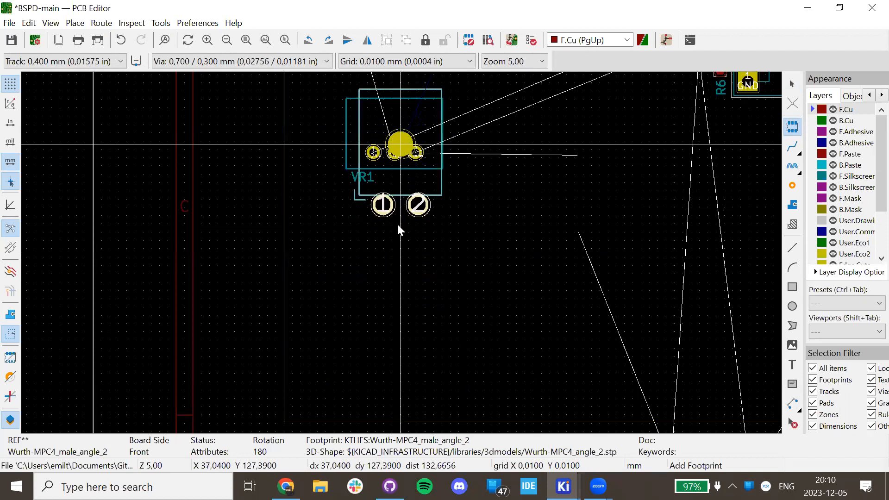
scroll(397, 249, "up", 3)
scroll(400, 255, "down", 6)
scroll(401, 255, "down", 2)
scroll(400, 250, "up", 5)
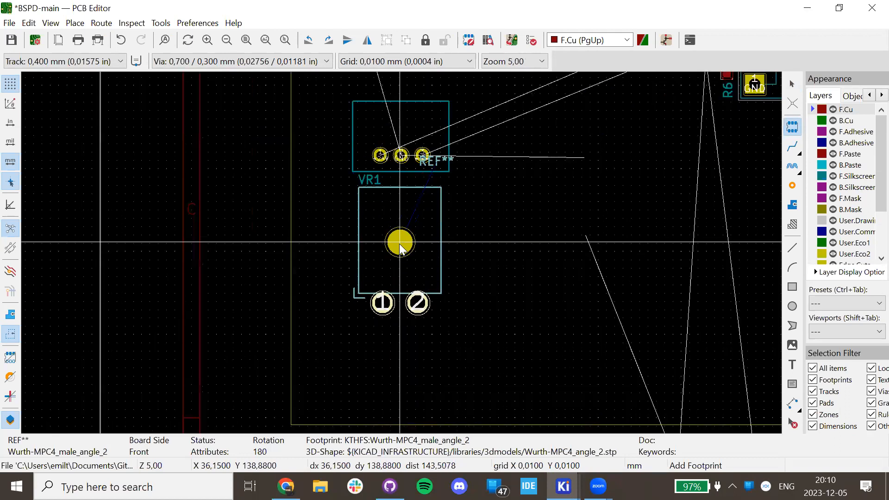
left_click(401, 242)
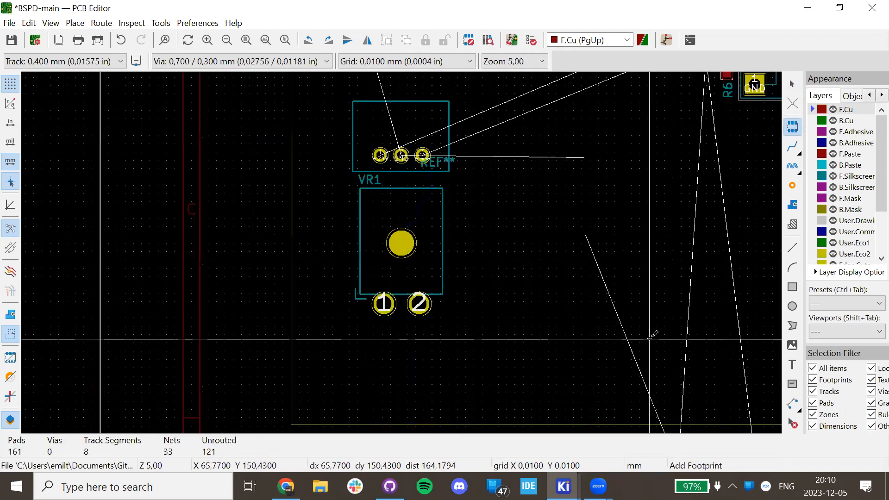
key("Escape")
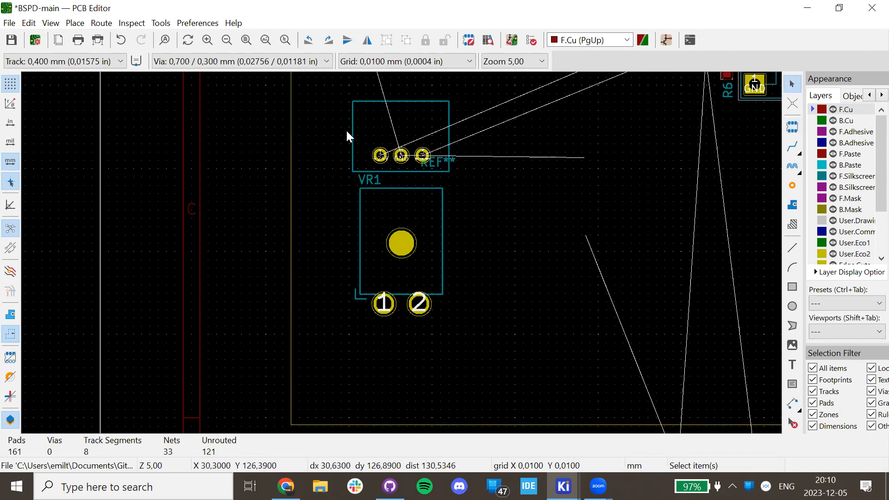
left_click(50, 23)
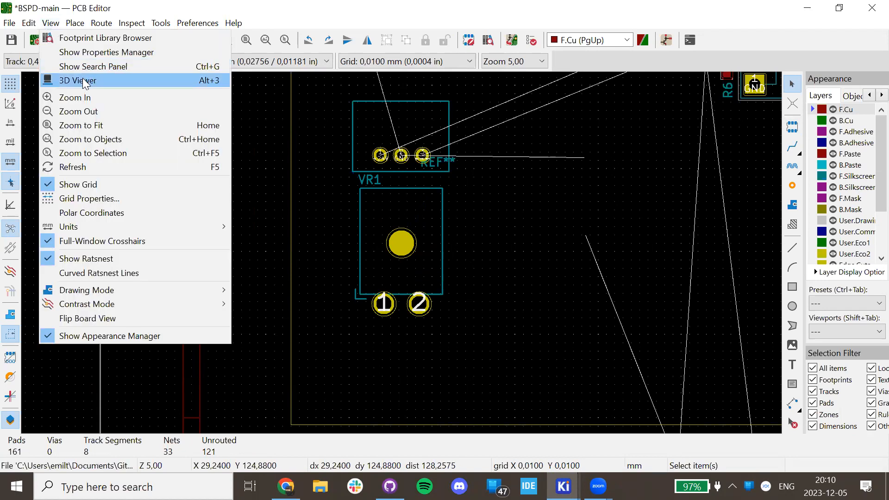
left_click(87, 80)
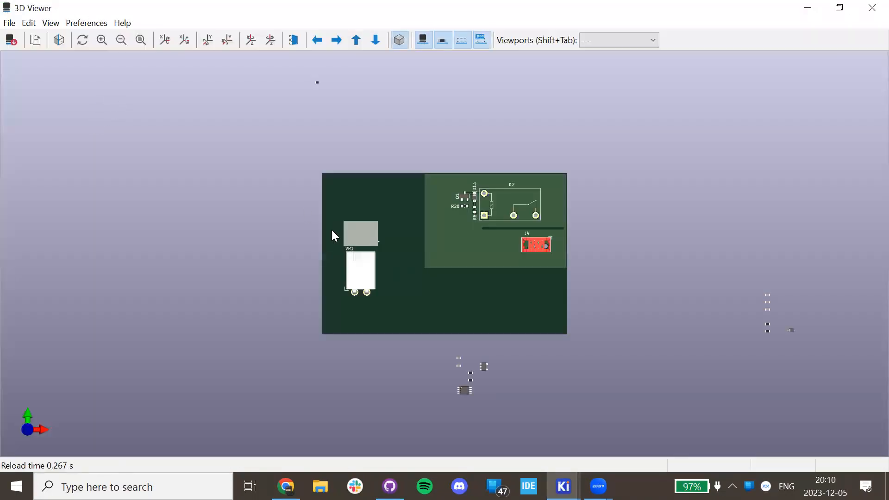
scroll(324, 255, "up", 5)
left_click_drag(224, 254, 544, 374)
left_click_drag(406, 303, 530, 333)
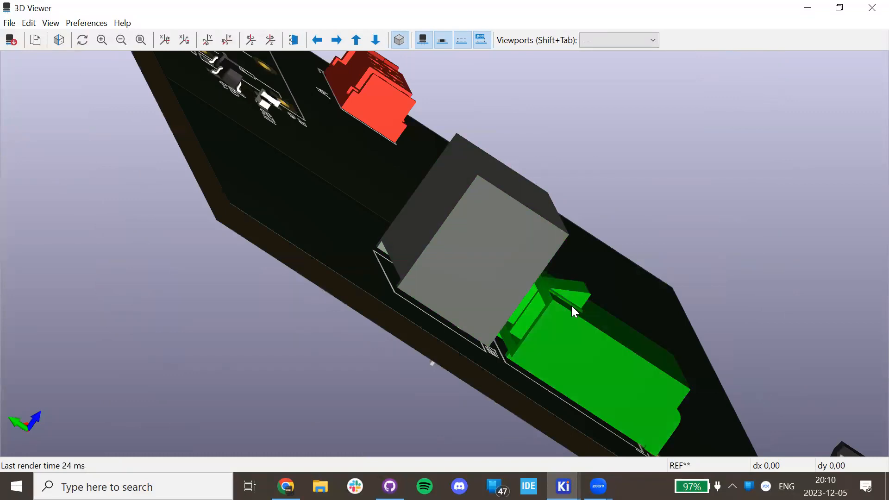
left_click_drag(488, 307, 214, 392)
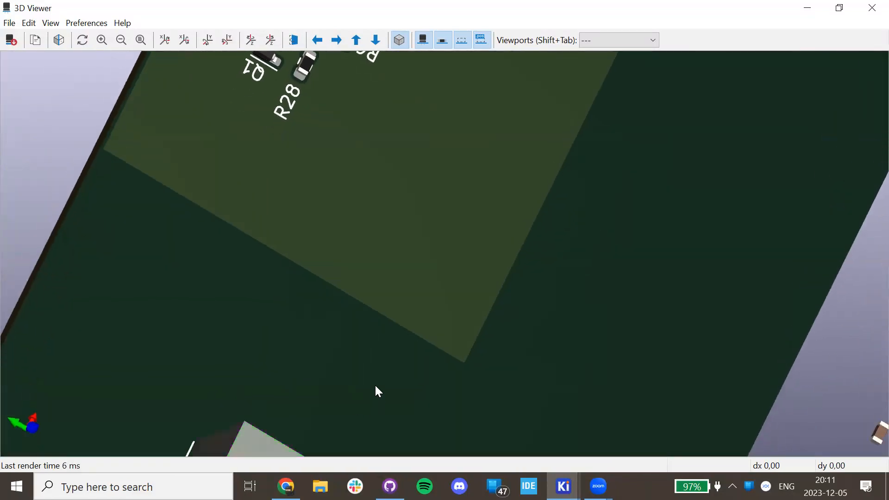
left_click_drag(378, 391, 393, 274)
left_click_drag(379, 350, 537, 319)
left_click_drag(498, 268, 549, 135)
left_click_drag(492, 205, 520, 131)
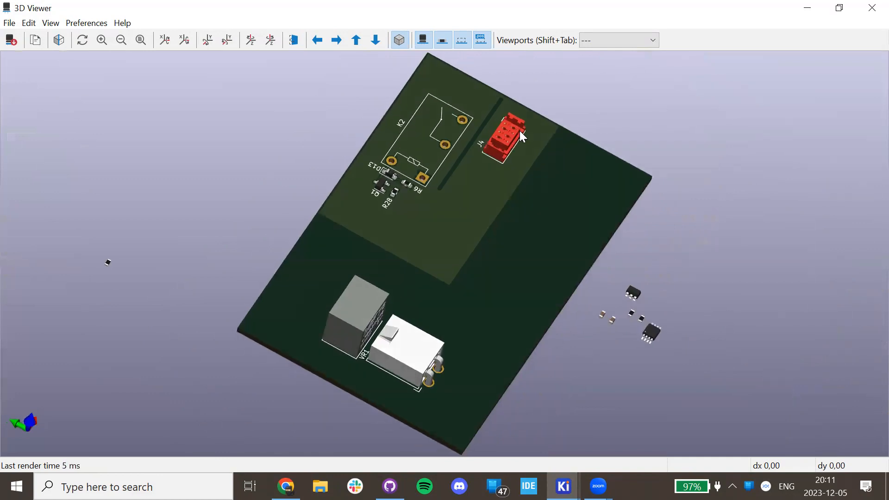
left_click(508, 139)
left_click_drag(468, 164, 468, 207)
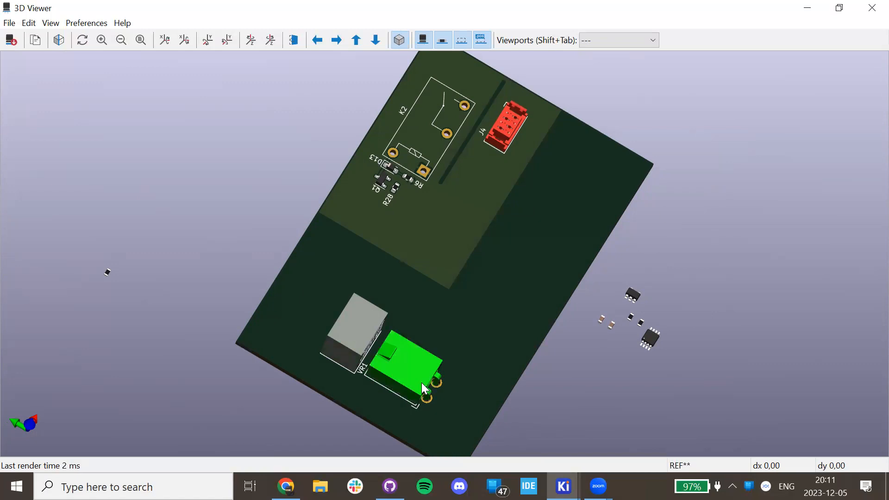
left_click_drag(327, 387, 111, 355)
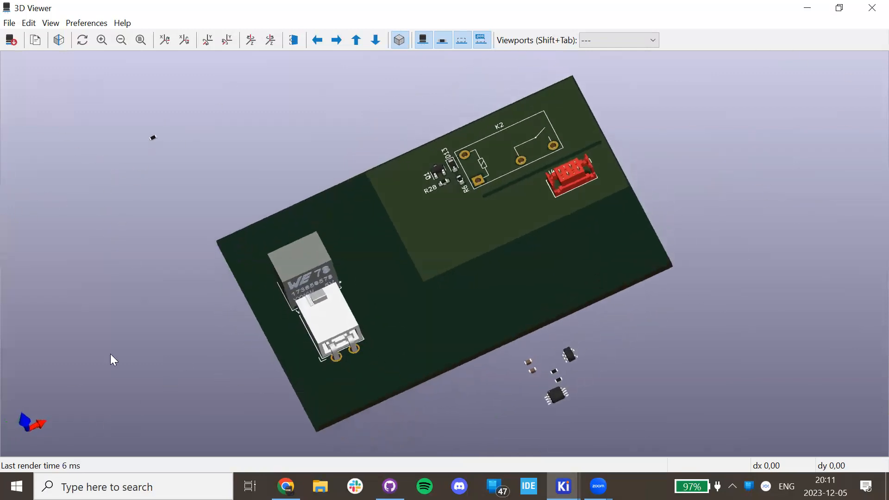
left_click_drag(472, 214, 557, 254)
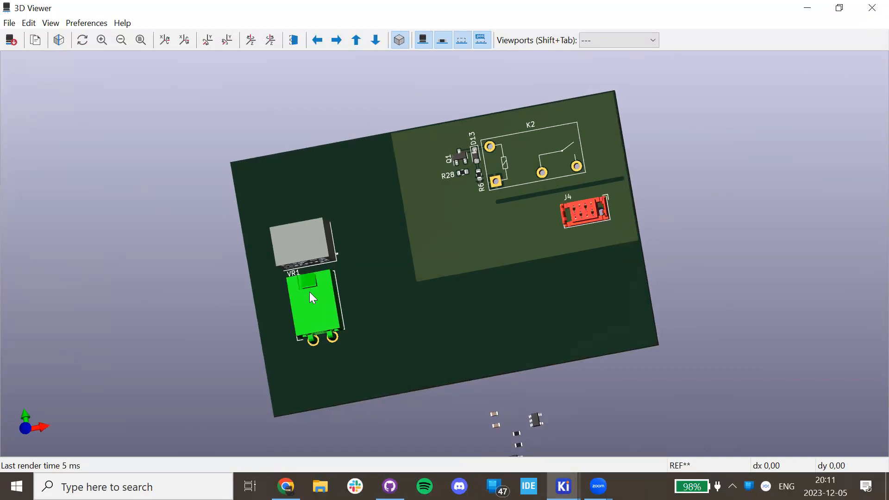
left_click(870, 6)
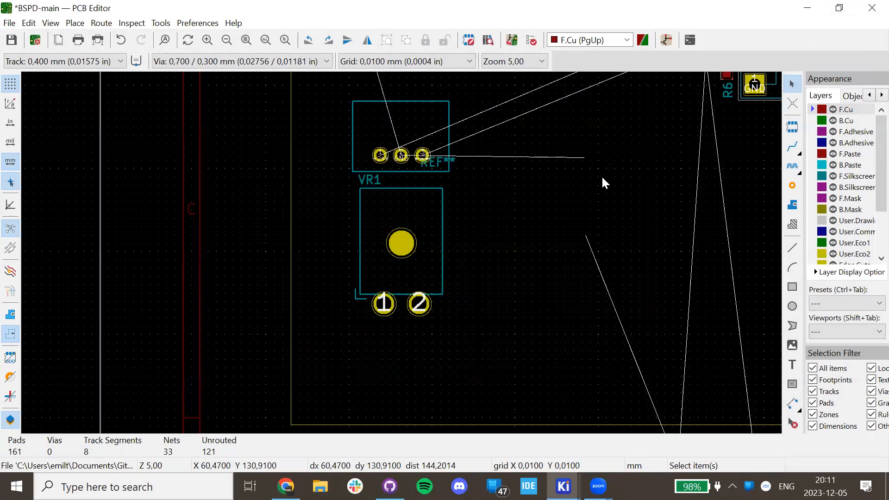
Select the footprints around VR1.
scroll(401, 253, "down", 5)
scroll(401, 252, "up", 3)
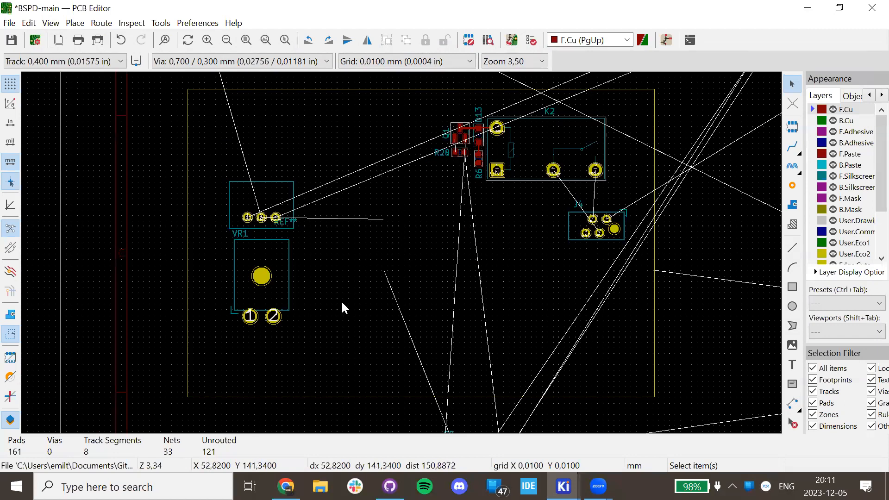
left_click_drag(314, 328, 227, 201)
left_click(368, 234)
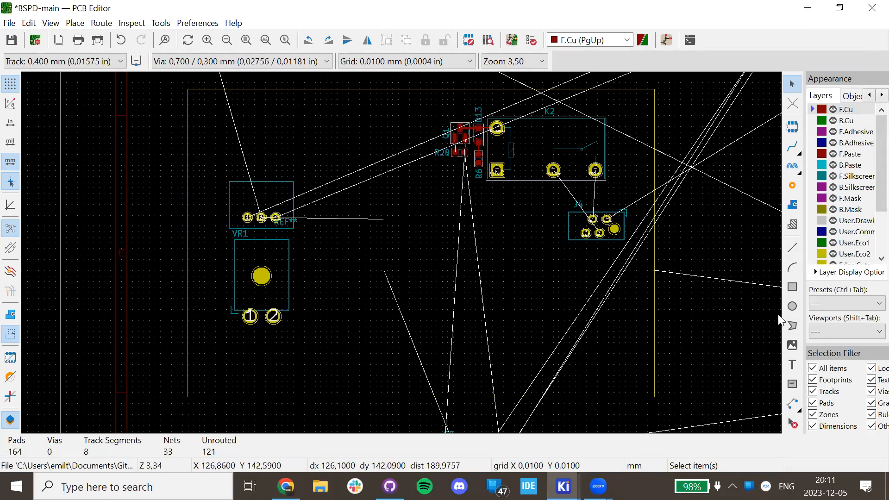
Add an F.Silkscreen text 'BSPD - main' at the board's lower right.
left_click(793, 364)
left_click(471, 295)
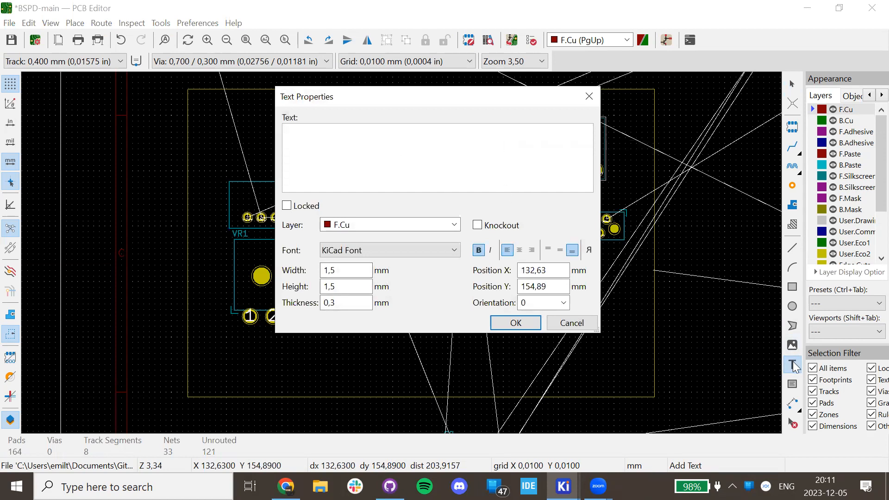
left_click(407, 224)
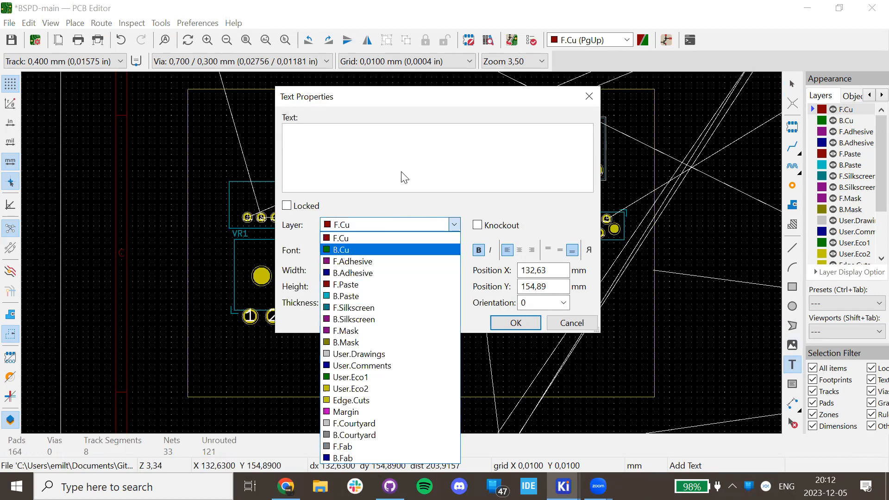
left_click(386, 308)
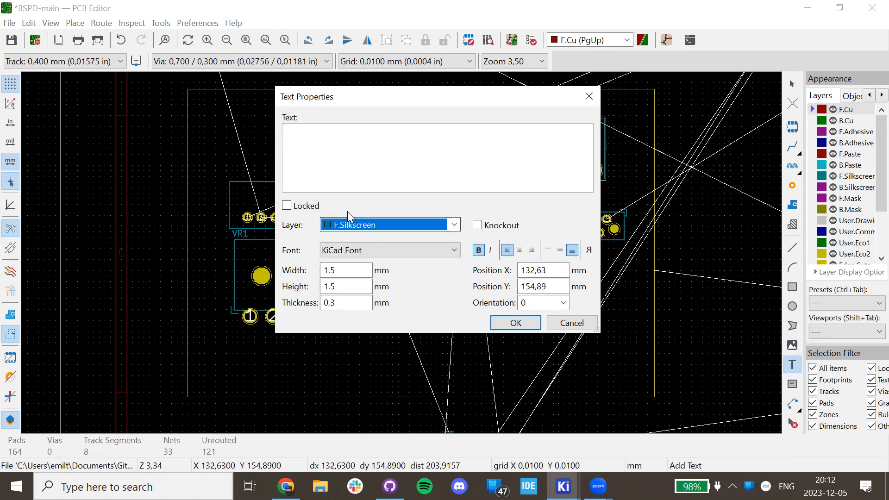
left_click(376, 141)
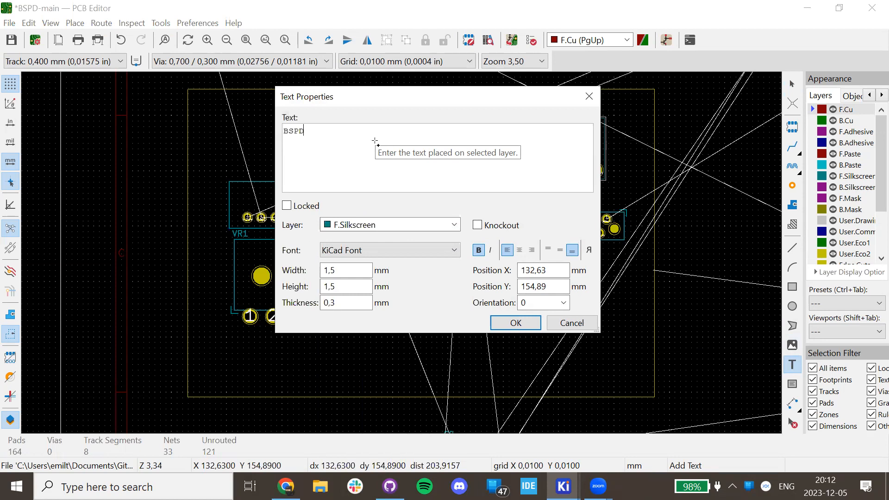
key("BackSpace")
type("main")
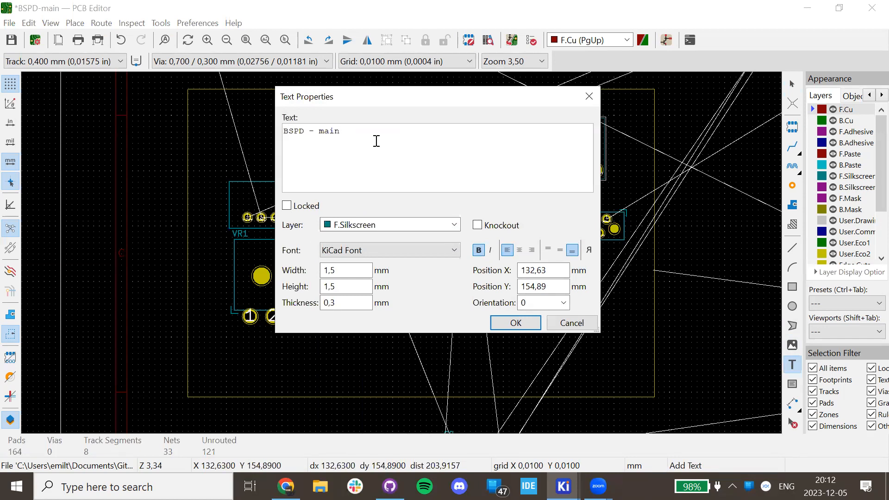
key("Return")
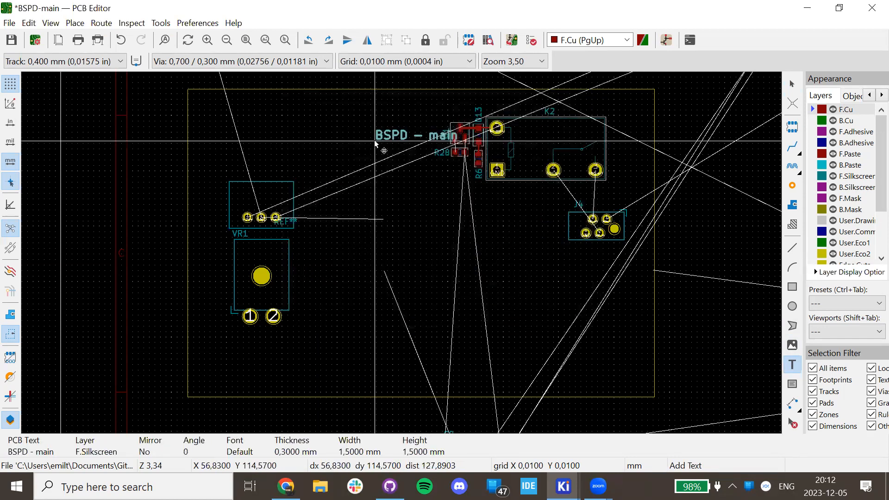
left_click(591, 352)
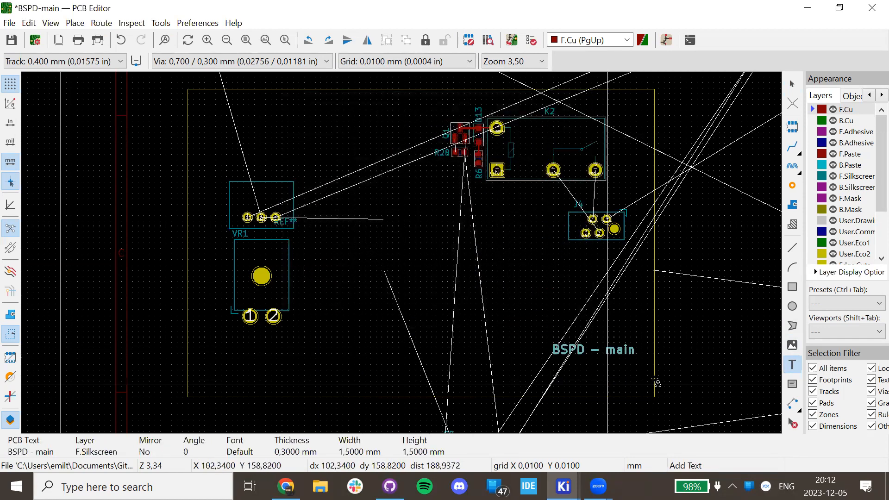
key("Escape")
Reopen the 'BSPD - main' label's Text Properties for editing, restoring its text.
left_click(590, 353)
double_click(588, 350)
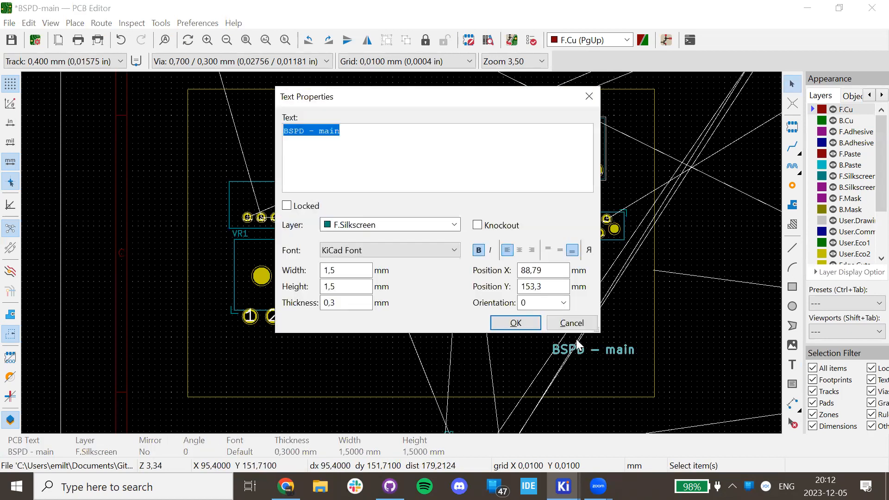
left_click(358, 148)
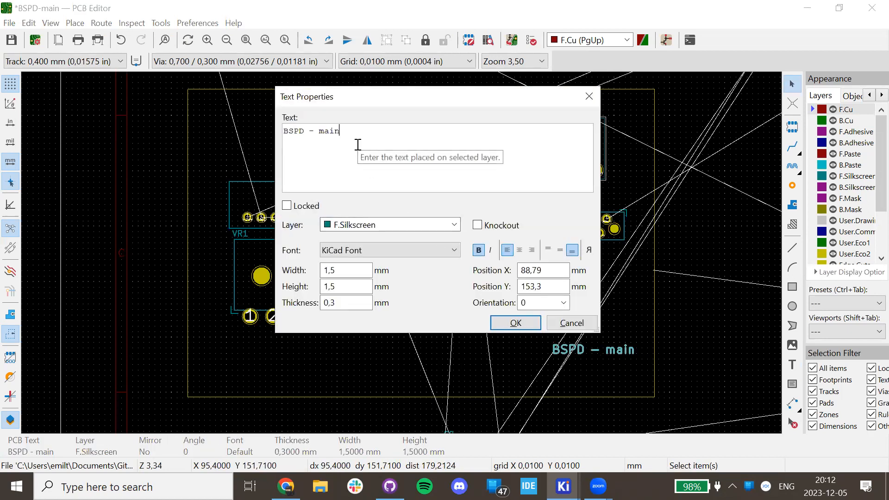
key("Escape")
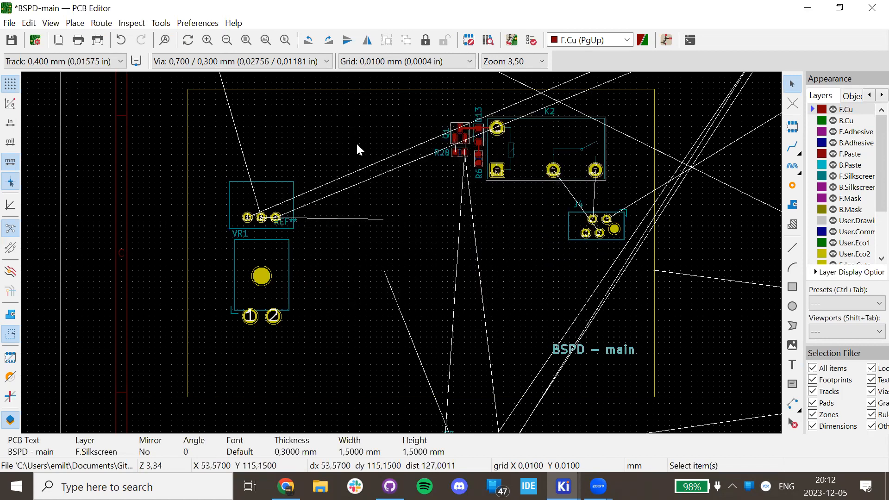
key("e")
key("BackSpace")
key("ctrl+z")
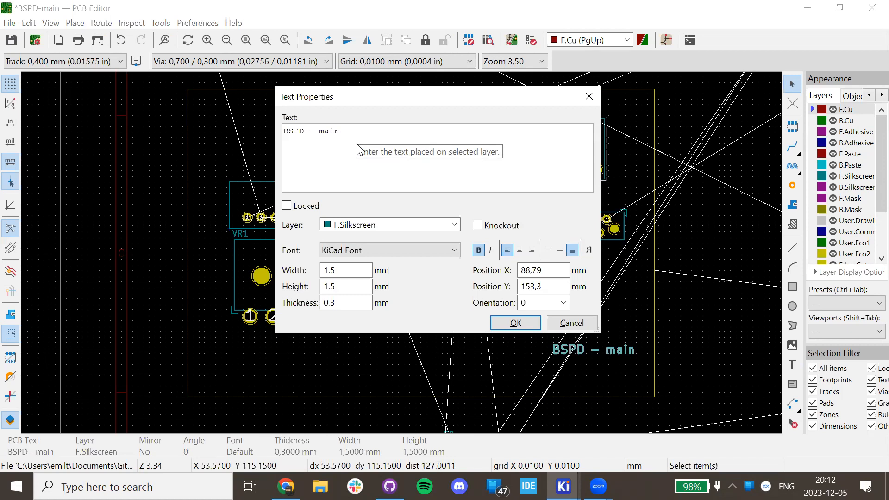
Switch to the Schematic Editor and go up to the root BSPD-main sheet.
left_click(564, 486)
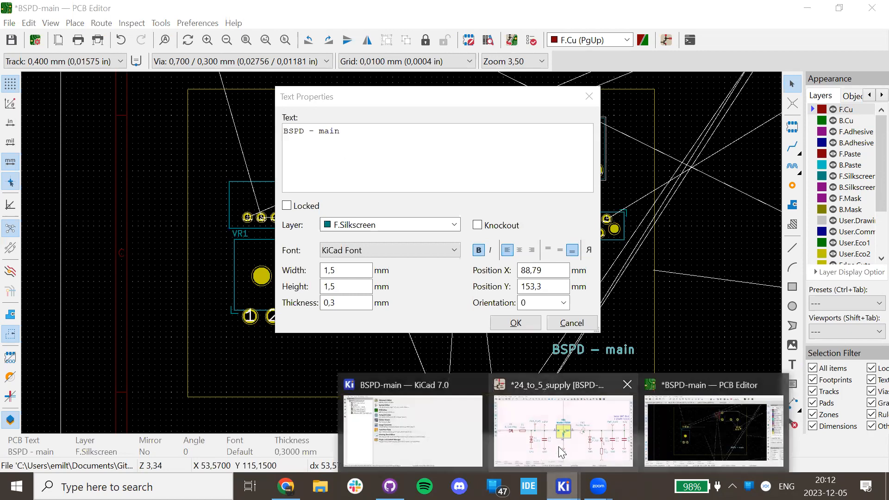
left_click(561, 451)
scroll(689, 382, "up", 2)
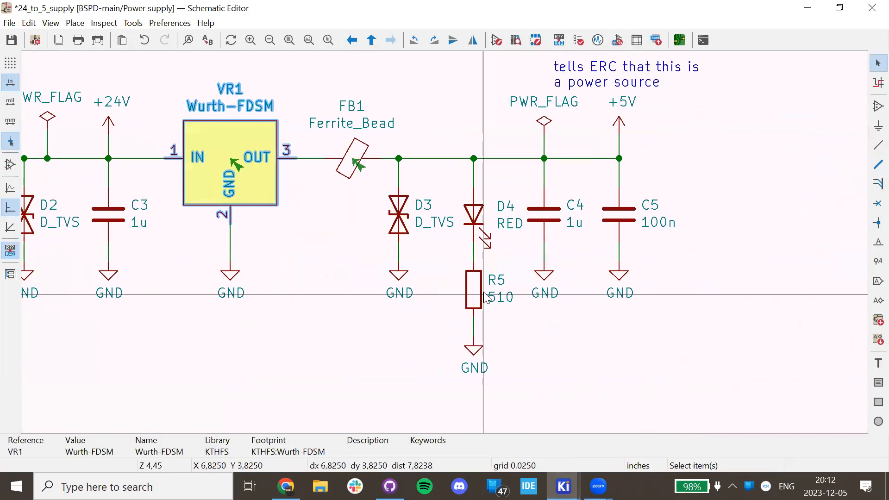
key("alt+BackSpace")
Zoom in to read the creators in the title block, then return to the PCB text dialog.
scroll(460, 236, "up", 5)
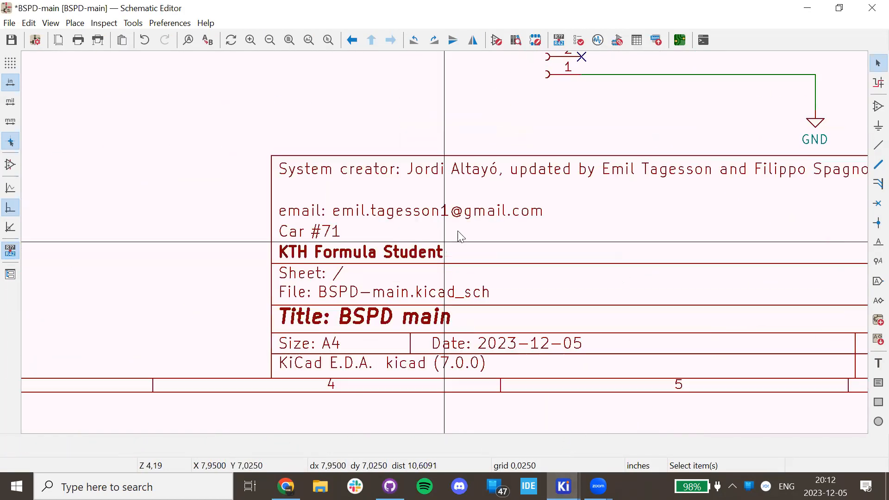
scroll(460, 236, "up", 2)
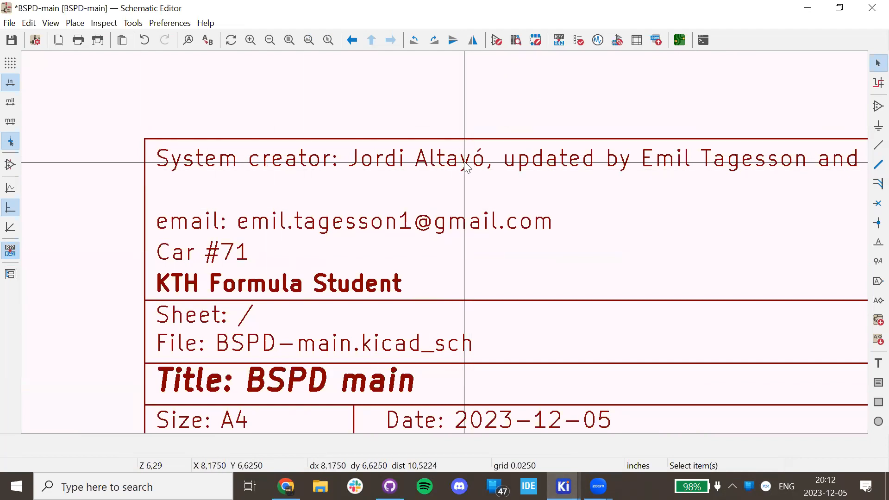
scroll(465, 165, "down", 8)
scroll(317, 201, "up", 3, "shift")
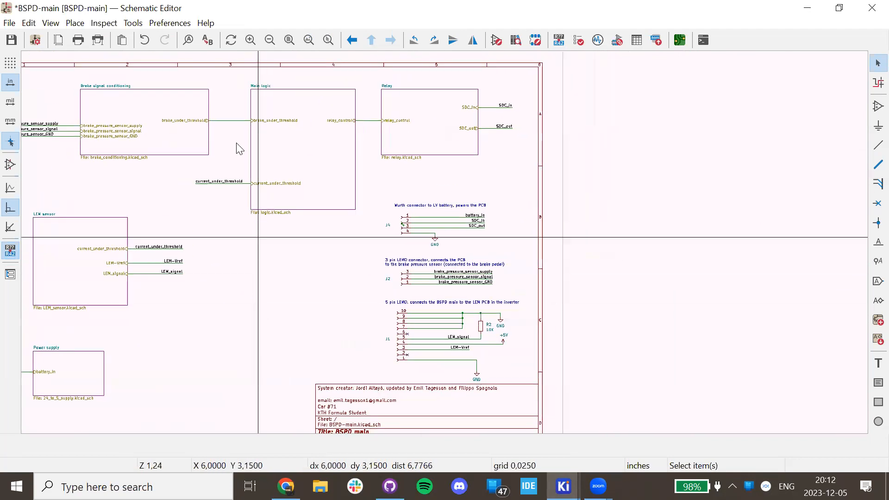
scroll(352, 208, "down", 3, "shift")
scroll(456, 222, "up", 4)
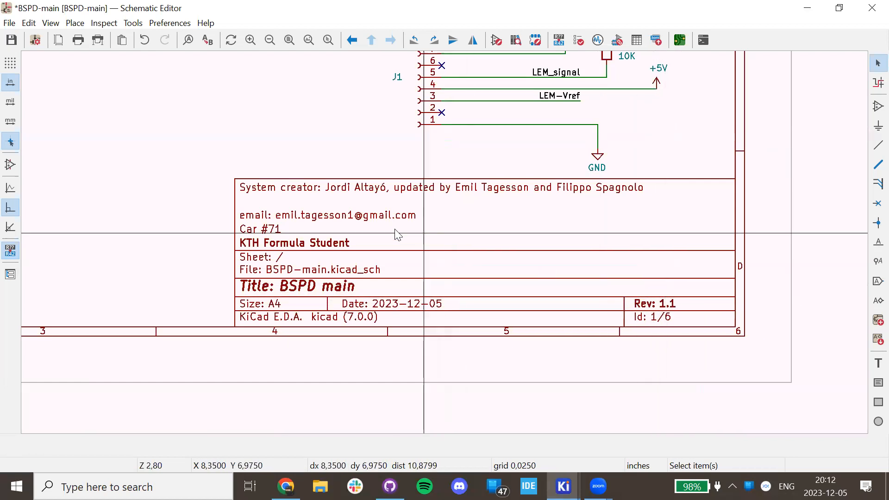
scroll(442, 292, "down", 4)
scroll(446, 246, "up", 5)
scroll(446, 245, "up", 2)
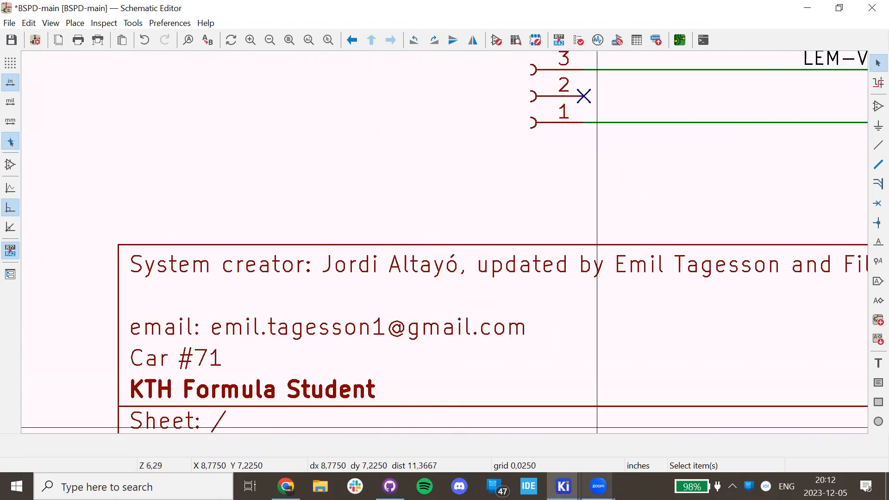
mouse_move(564, 486)
left_click(674, 432)
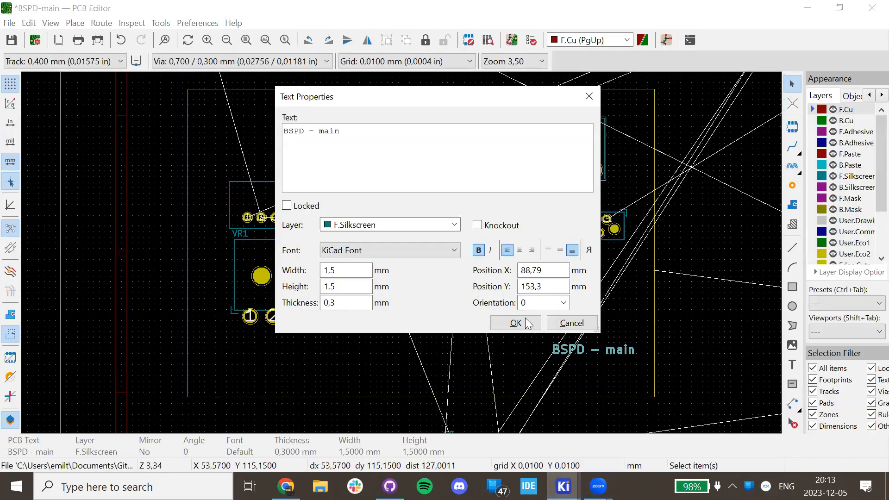
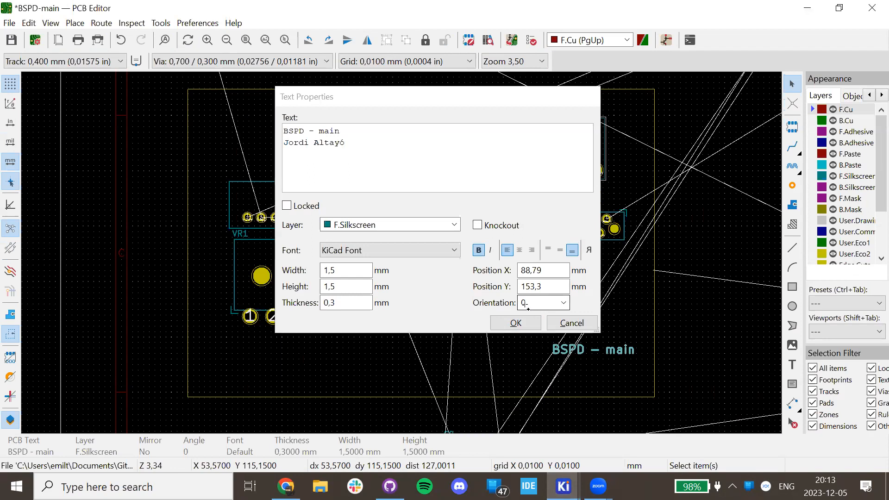
Add the three designers' names as new lines under the 'BSPD - main' silkscreen title.
key("ctrl+Return")
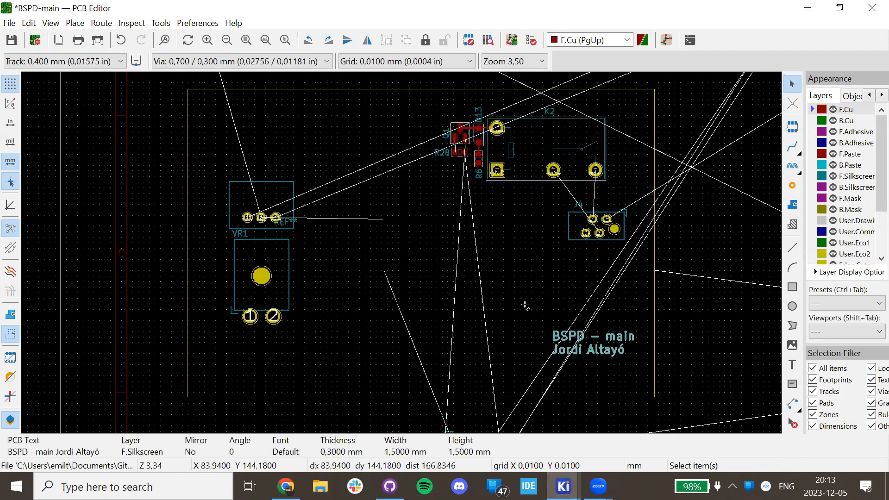
key("e")
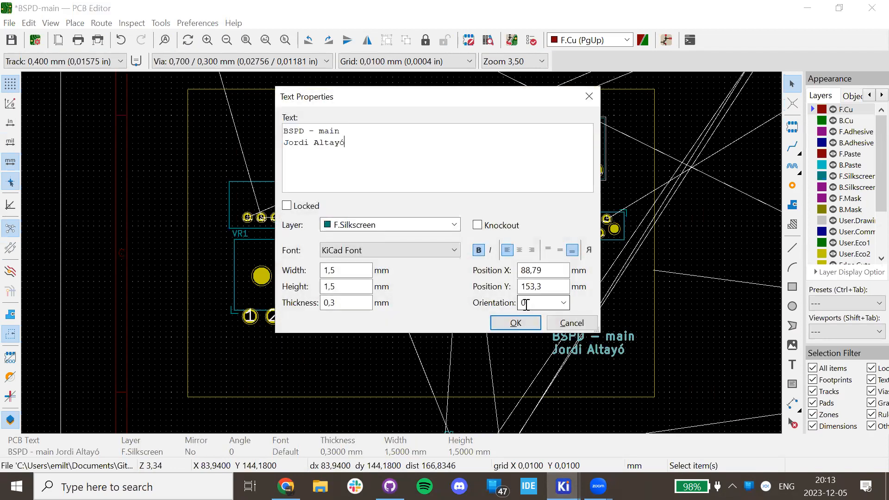
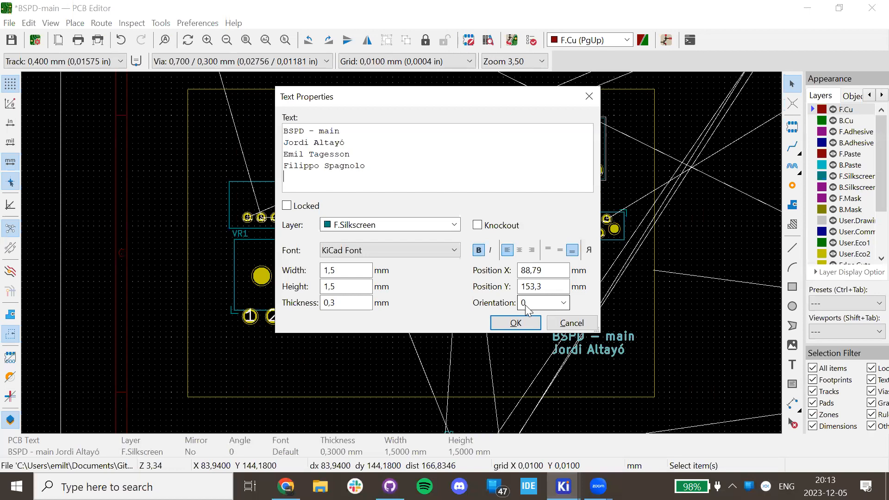
left_click(516, 322)
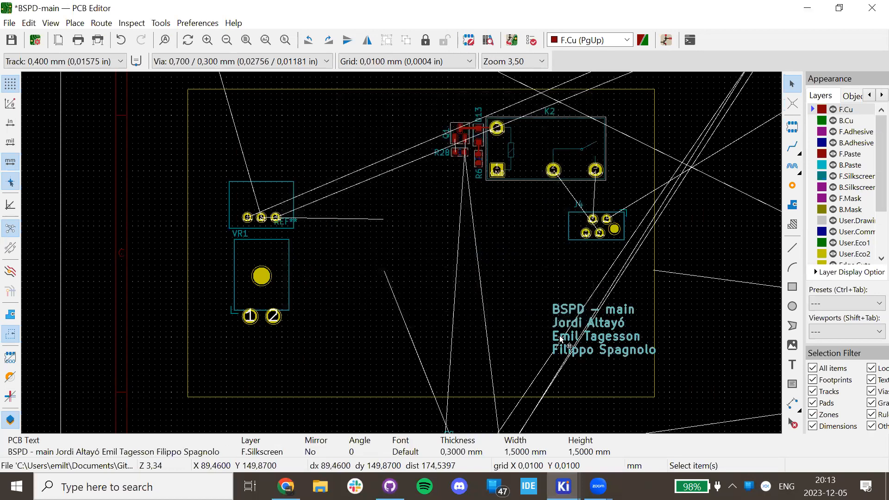
Move the text block to the board's lower-left corner and open the 3D Viewer.
key("m")
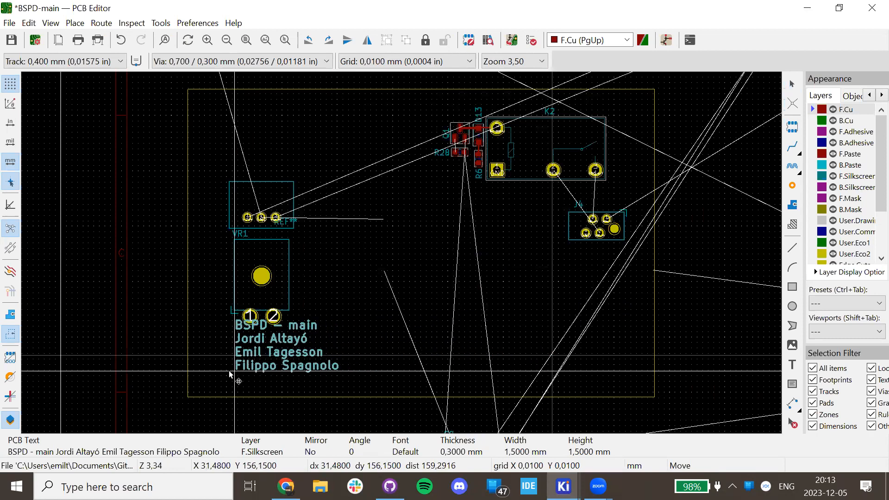
left_click(197, 392)
left_click(113, 392)
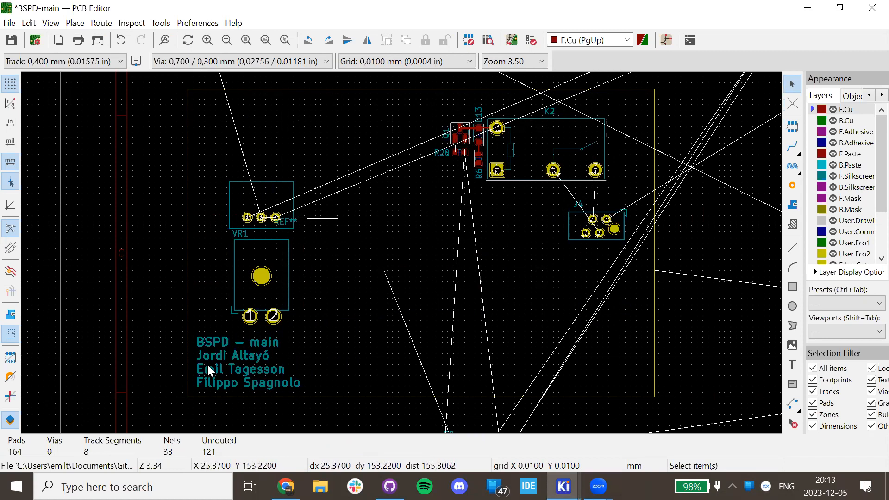
left_click(50, 23)
left_click(65, 81)
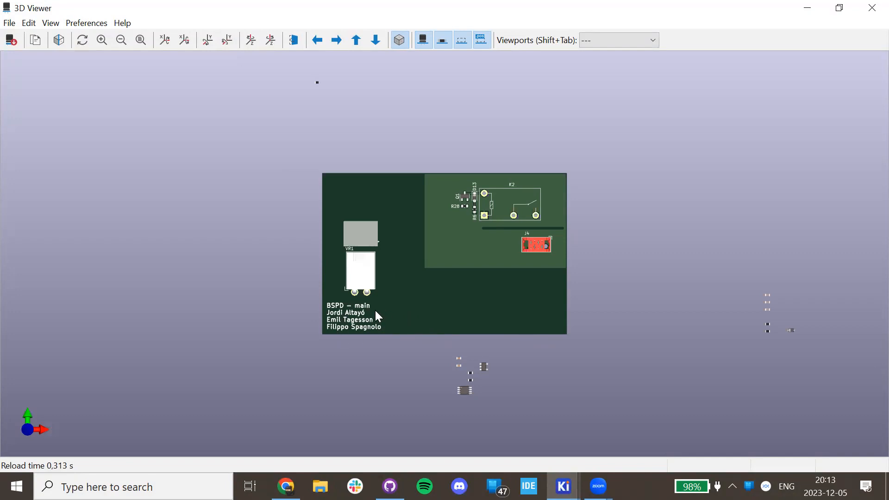
Orbit and zoom the 3D board to check the four-line credits, then close the viewer.
left_click_drag(323, 347, 294, 324)
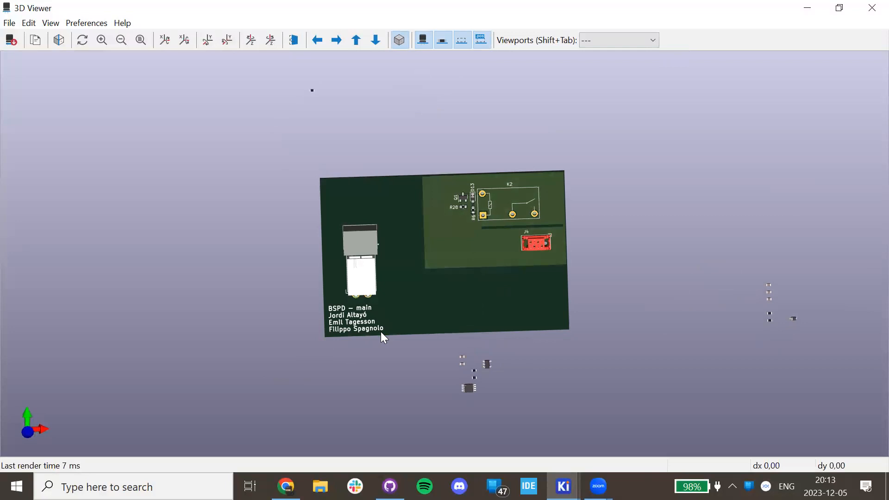
left_click_drag(382, 332, 395, 289)
scroll(412, 296, "up", 3)
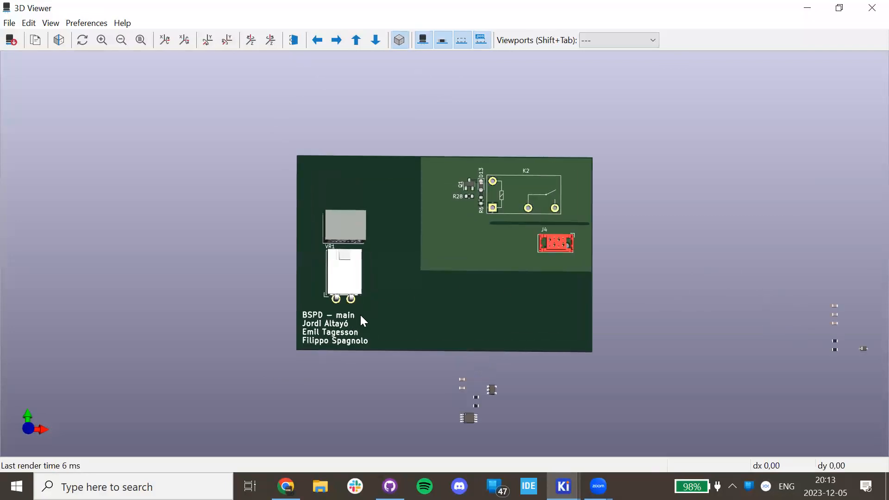
left_click_drag(350, 352, 407, 332)
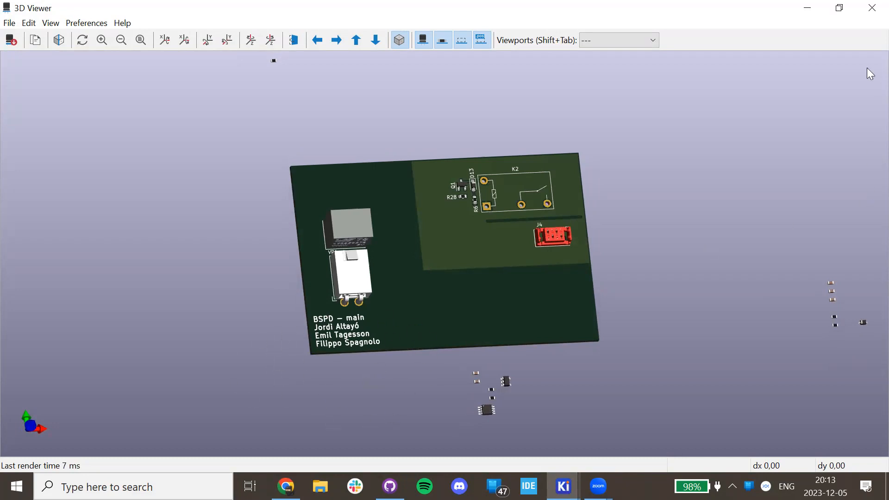
left_click(870, 6)
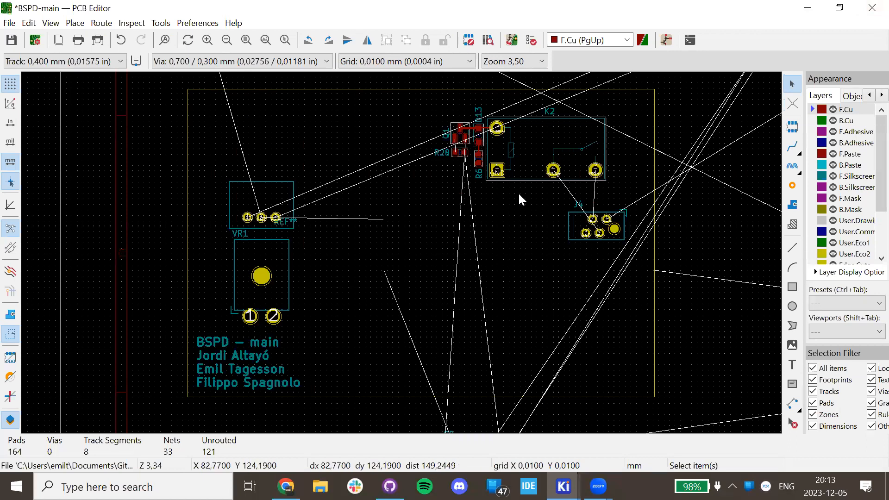
Refill all copper zones with B, bringing unrouted connections down to 120.
scroll(520, 199, "up", 3)
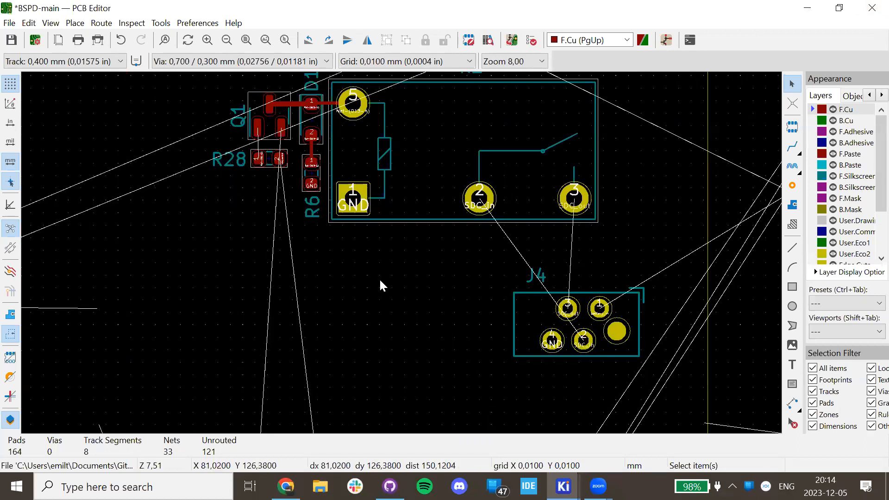
middle_click_drag(377, 281, 282, 371)
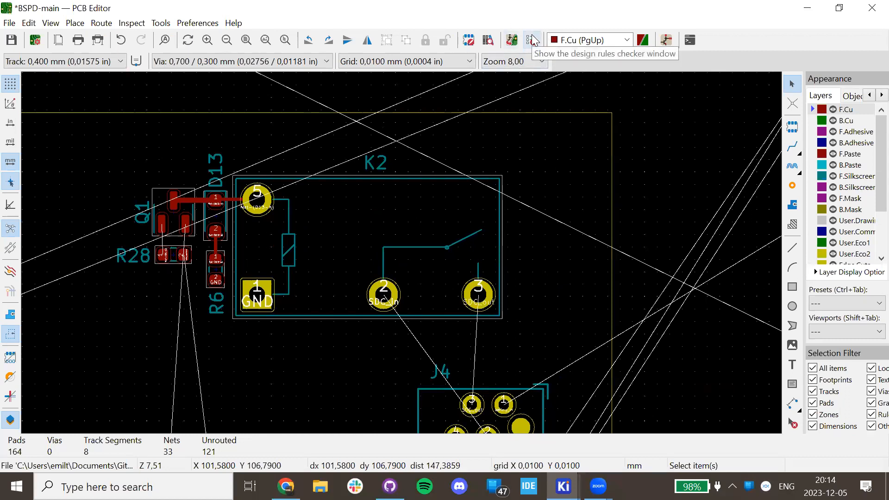
key("b")
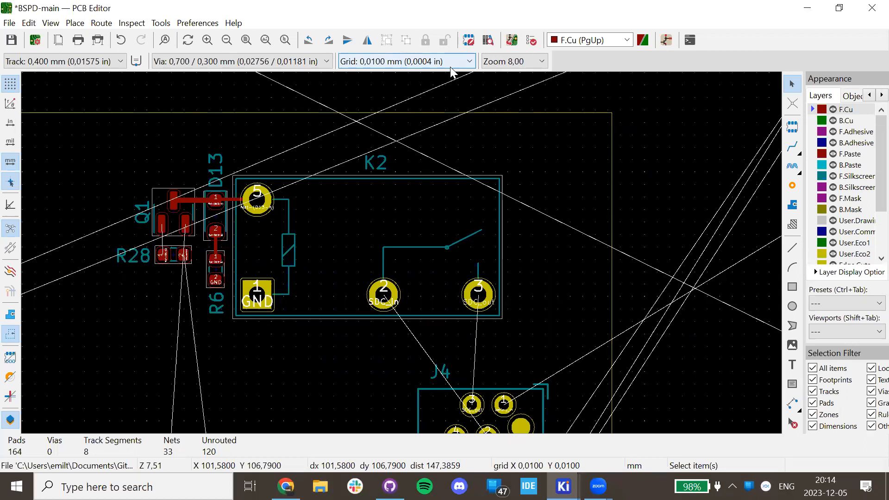
Pan and zoom around K2, Q1, R28, J4, R6 and the GND pad.
scroll(270, 301, "down", 5)
scroll(402, 248, "up", 3)
scroll(389, 241, "down", 3)
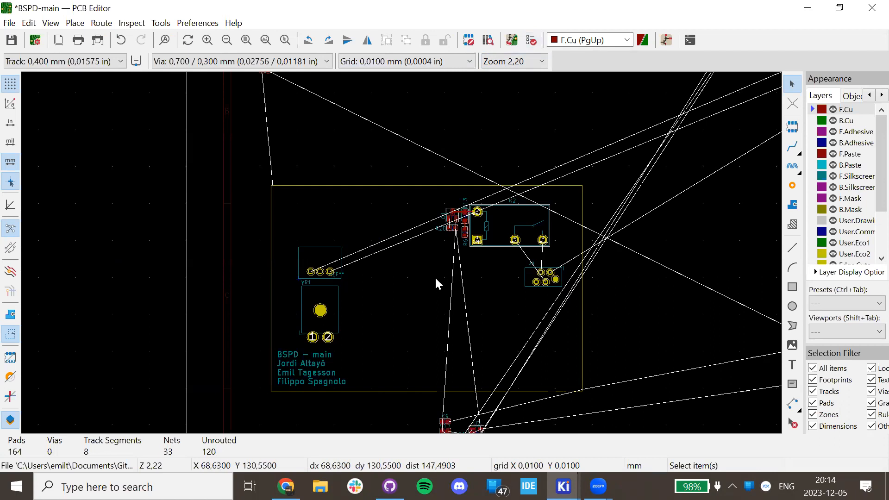
scroll(432, 198, "up", 5)
middle_click_drag(431, 198, 193, 330)
scroll(506, 264, "down", 2)
scroll(437, 273, "up", 5)
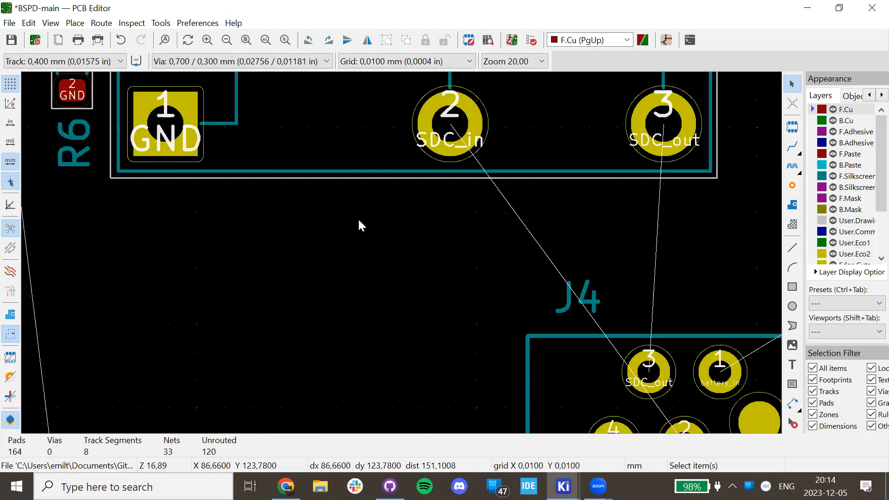
middle_click_drag(134, 145, 397, 406)
scroll(315, 182, "up", 2)
Set track width to 0.250 mm and try routing from the Net-(D13-K) track, then cancel.
left_click(136, 62)
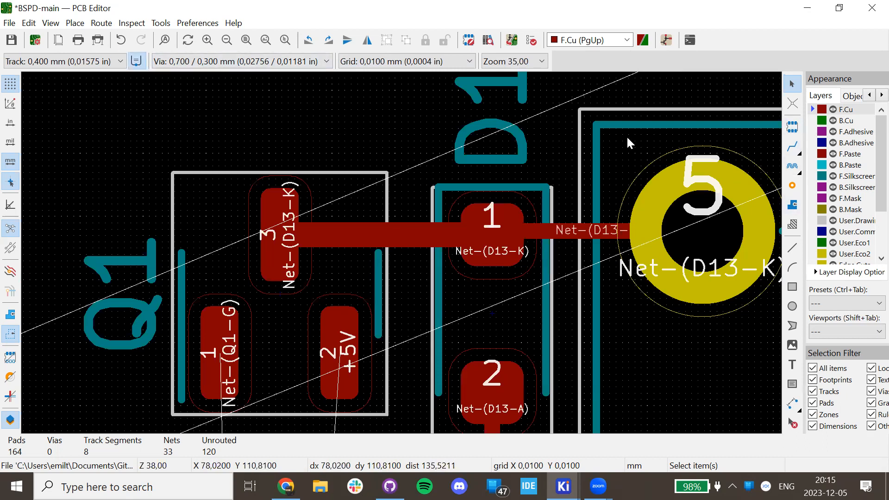
left_click(65, 61)
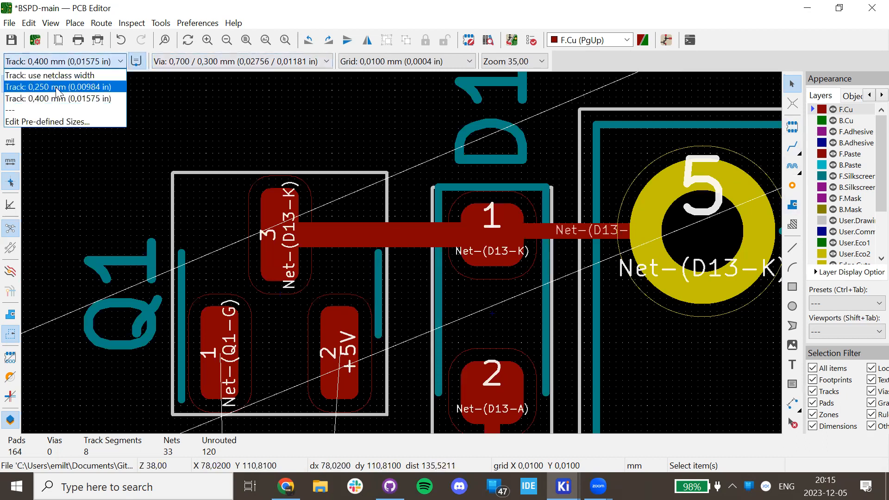
left_click(60, 88)
left_click(371, 243)
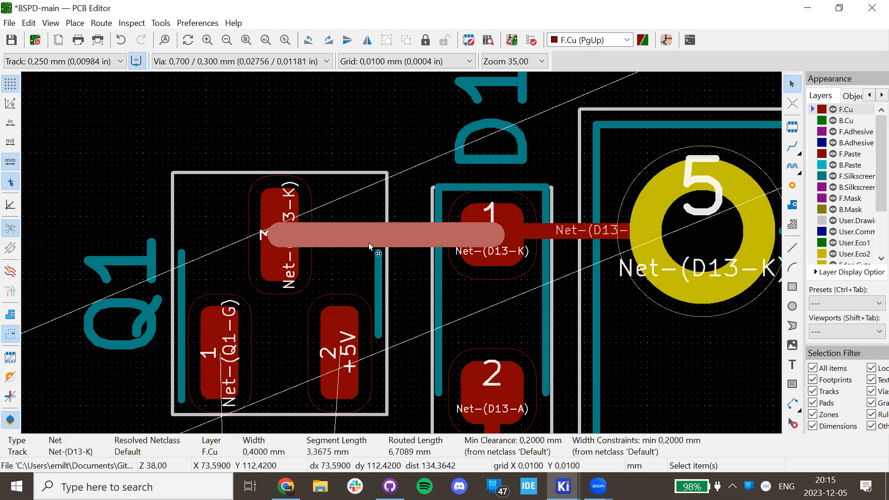
key("x")
scroll(443, 261, "down", 4)
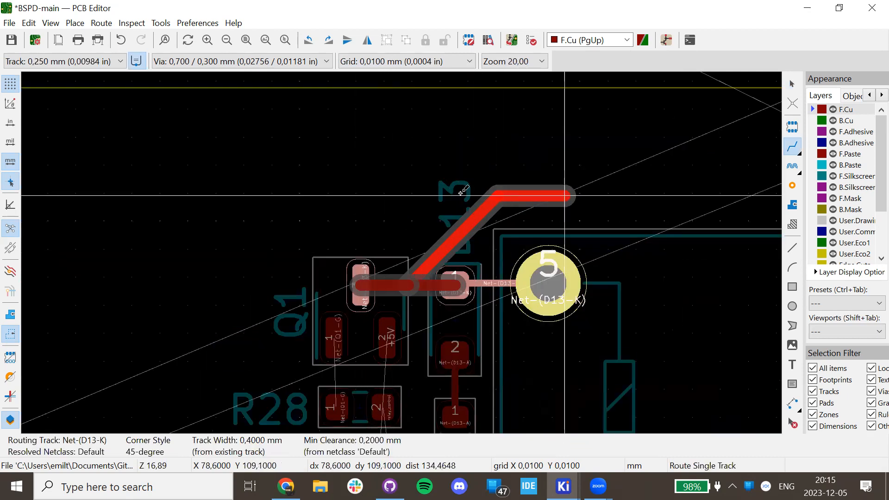
key("Escape")
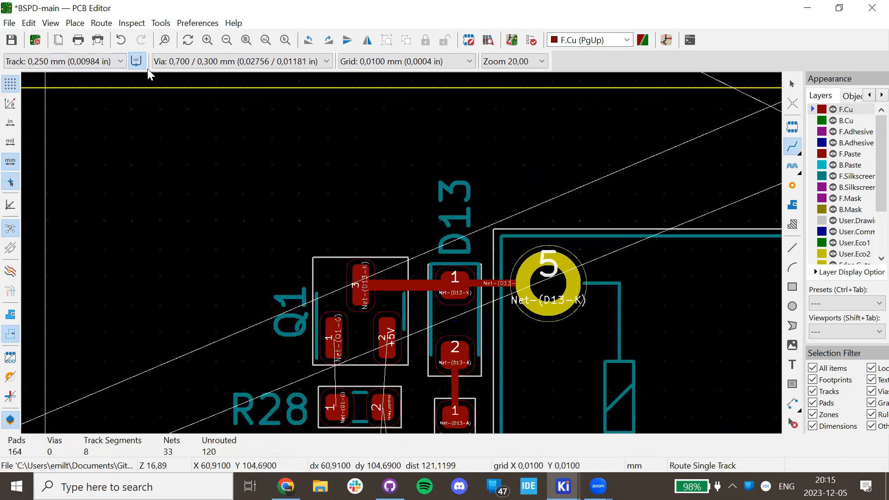
key("Escape")
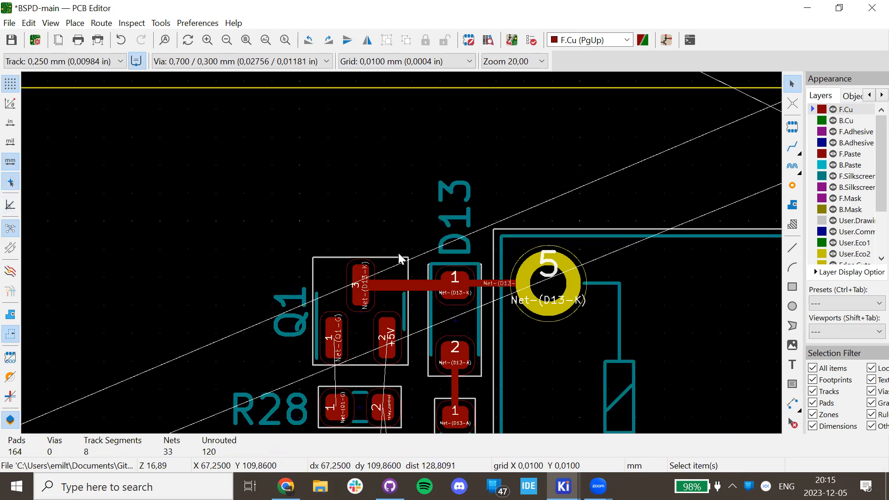
Select relay K2 and transistor Q1 to check their details, then deselect.
scroll(399, 255, "down", 3)
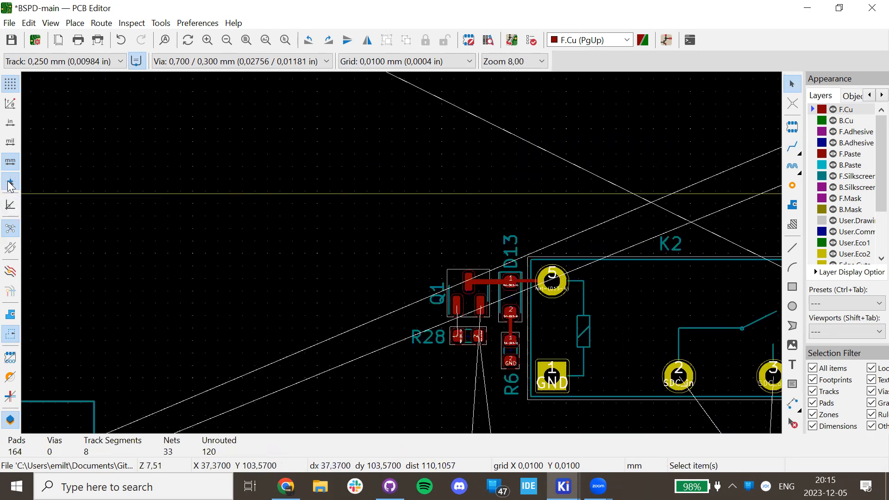
left_click_drag(274, 207, 248, 221)
left_click(532, 259)
left_click(486, 274)
left_click(285, 237)
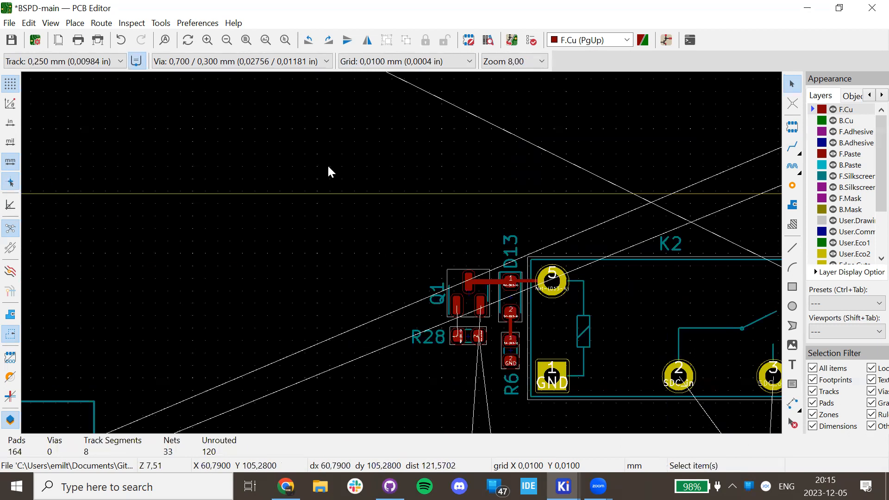
scroll(467, 311, "up", 3)
left_click(391, 173)
left_click(278, 176)
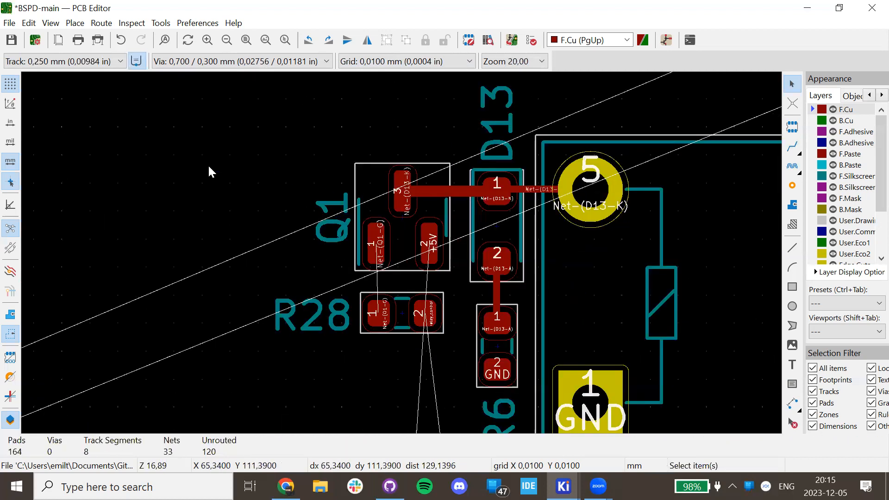
scroll(125, 190, "down", 5)
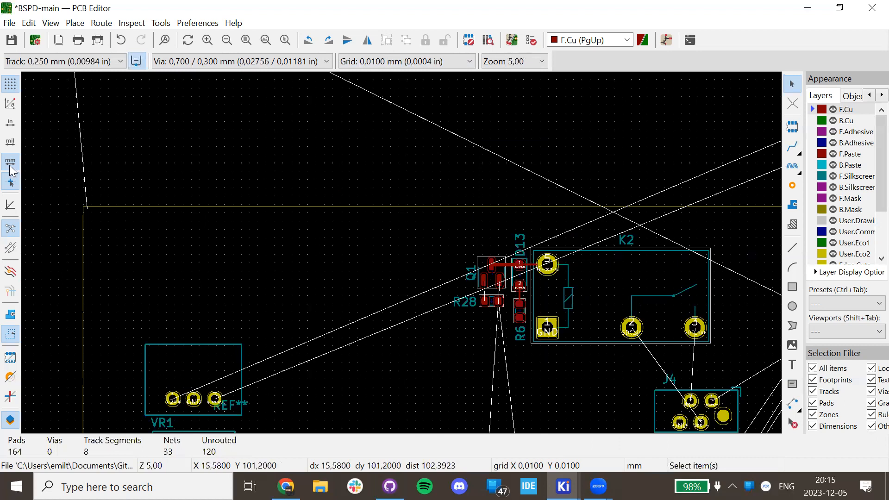
Toggle units to mils and back to mm, and high-contrast display on and off.
left_click(10, 142)
left_click(5, 162)
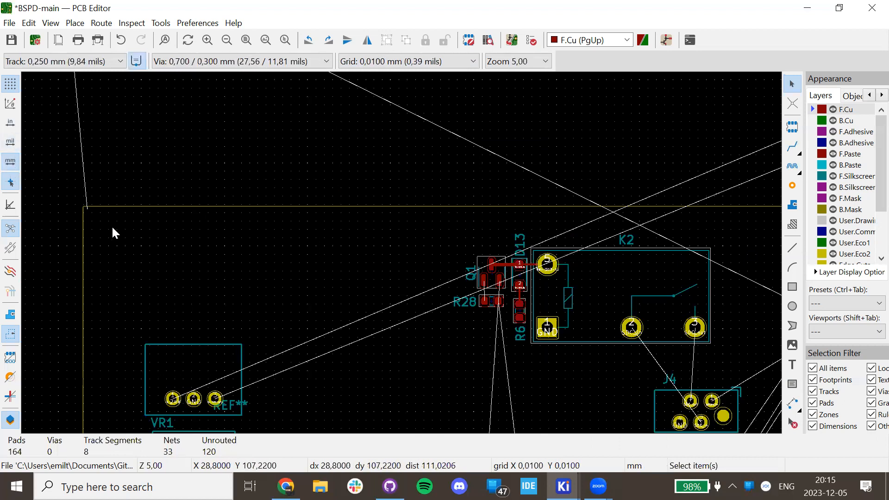
left_click(10, 272)
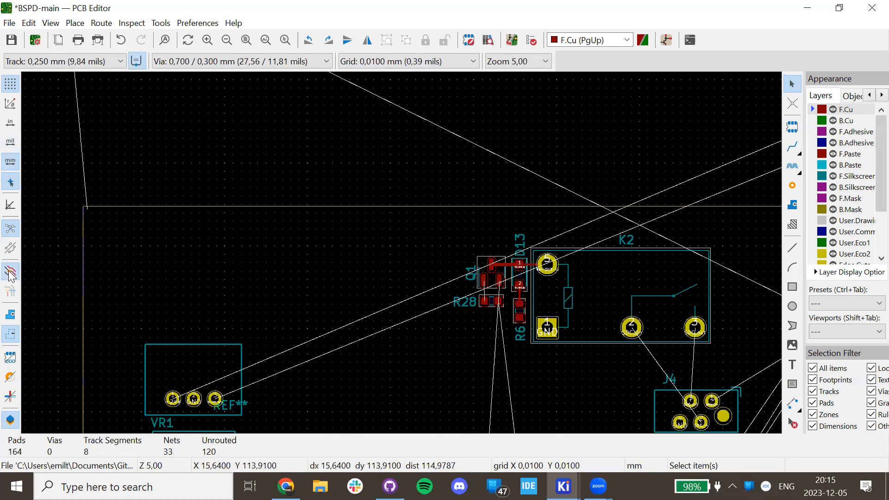
middle_click_drag(386, 353, 268, 212)
scroll(401, 253, "down", 5)
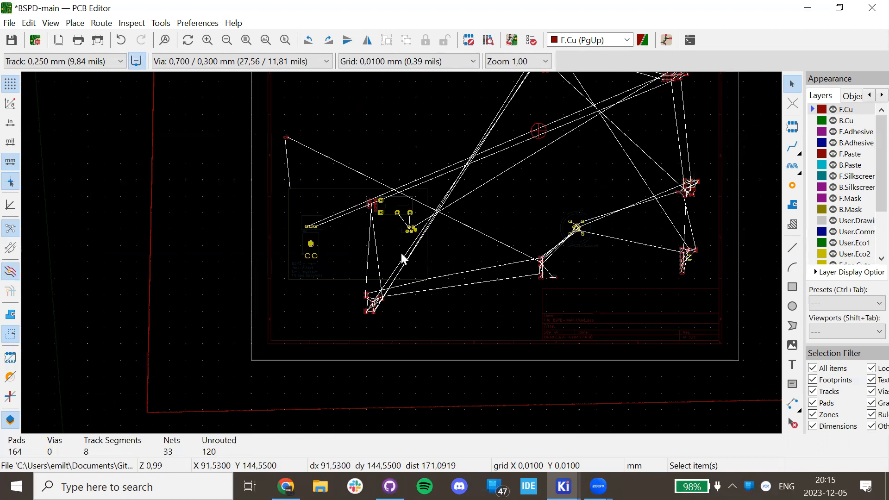
scroll(396, 254, "up", 3)
scroll(352, 250, "up", 3)
middle_click_drag(313, 248, 426, 335)
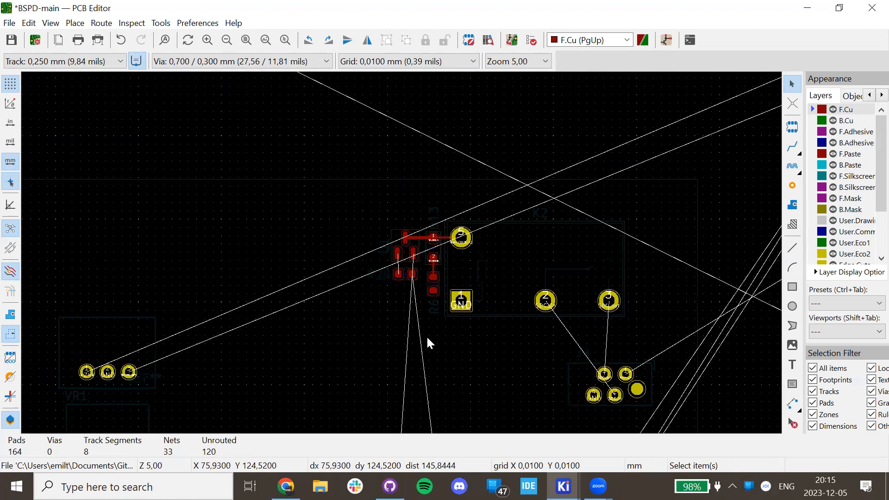
left_click(11, 272)
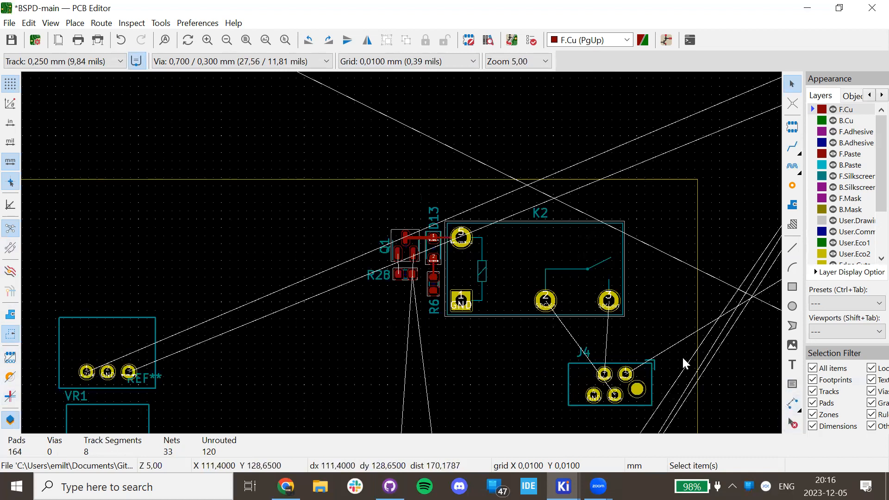
Zoom in and centre the view on the Q1 and D13 pads.
scroll(403, 254, "up", 5)
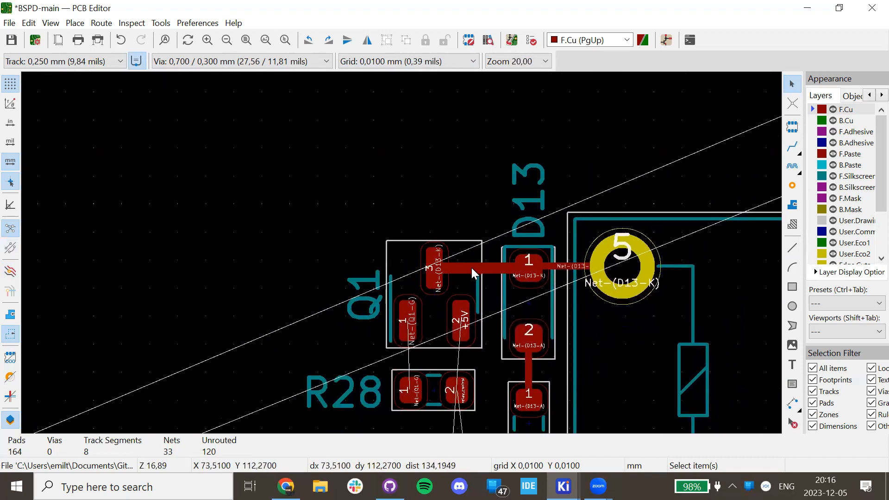
scroll(467, 259, "down", 5)
scroll(402, 251, "up", 3)
middle_click_drag(558, 239, 580, 195)
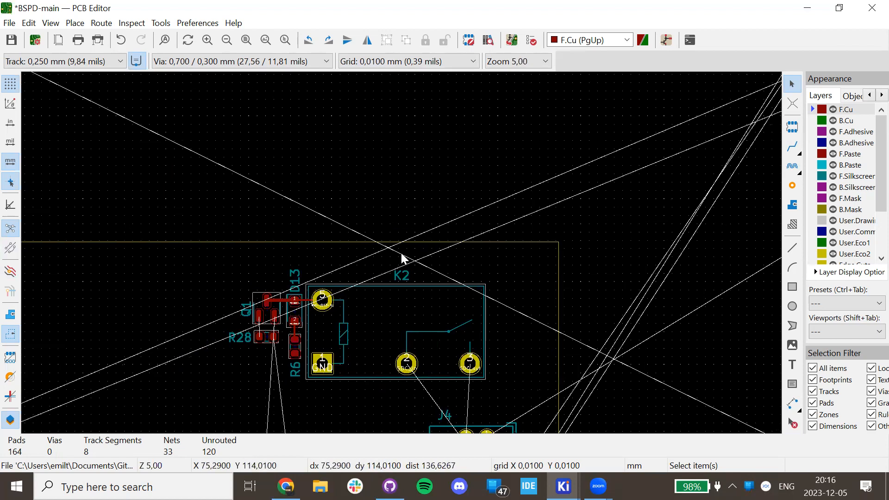
scroll(402, 256, "up", 5)
middle_click_drag(482, 233, 648, 301)
Cancel the +5V route, inspect the Net-(D13-K) track, and draw a test track left of Q1.
key("x")
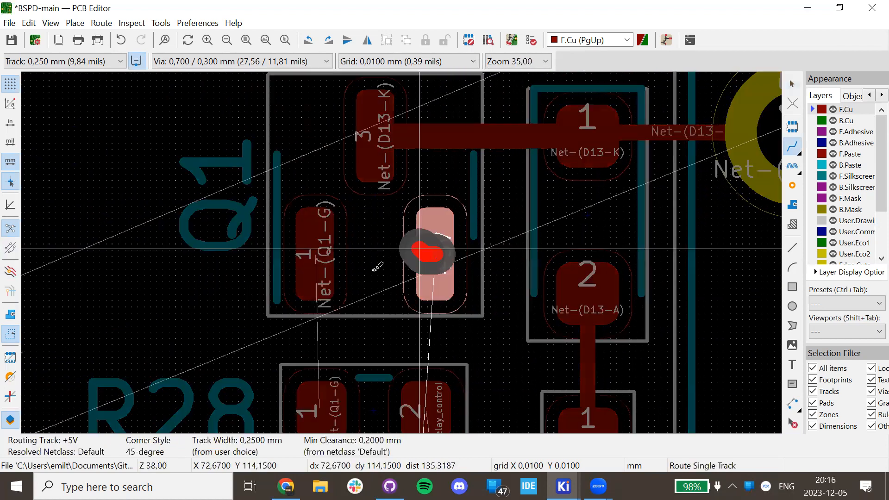
key("Escape")
key("Escape")
middle_click_drag(502, 192, 486, 236)
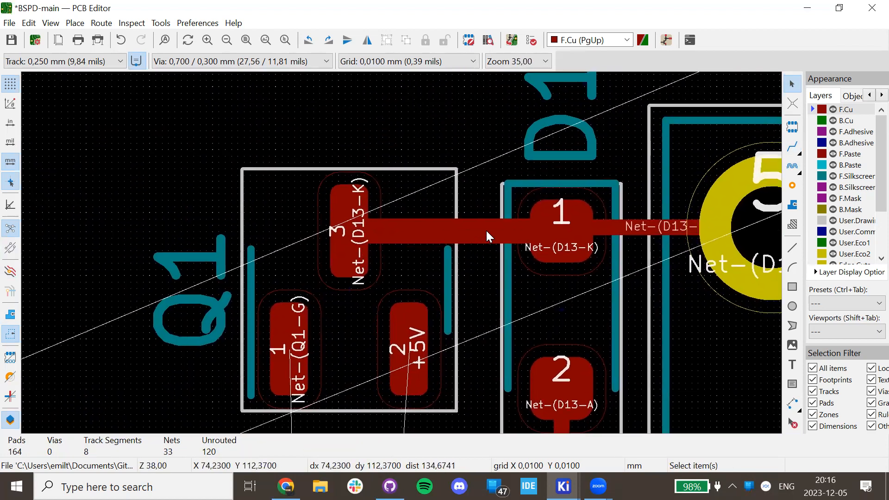
left_click(486, 232)
right_click(486, 232)
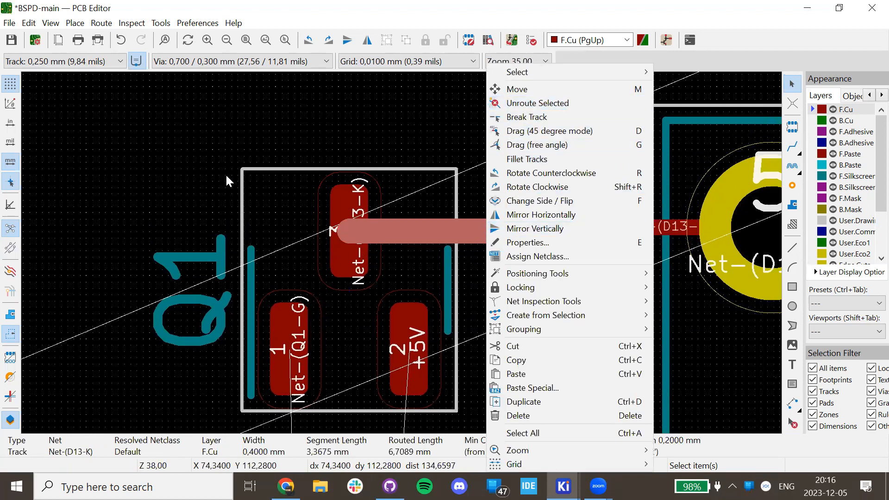
key("Escape")
key("x")
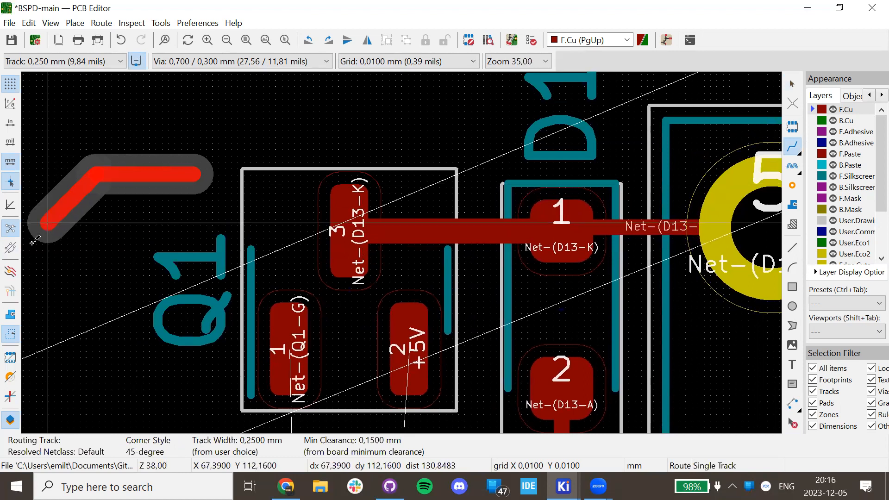
double_click(68, 280)
key("Escape")
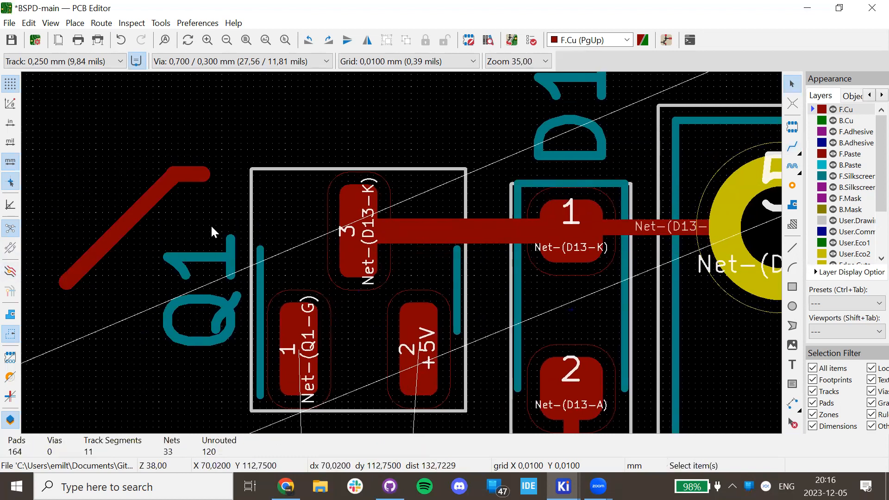
Delete the short horizontal test segment and the diagonal track, then undo the diagonal deletion.
left_click(193, 174)
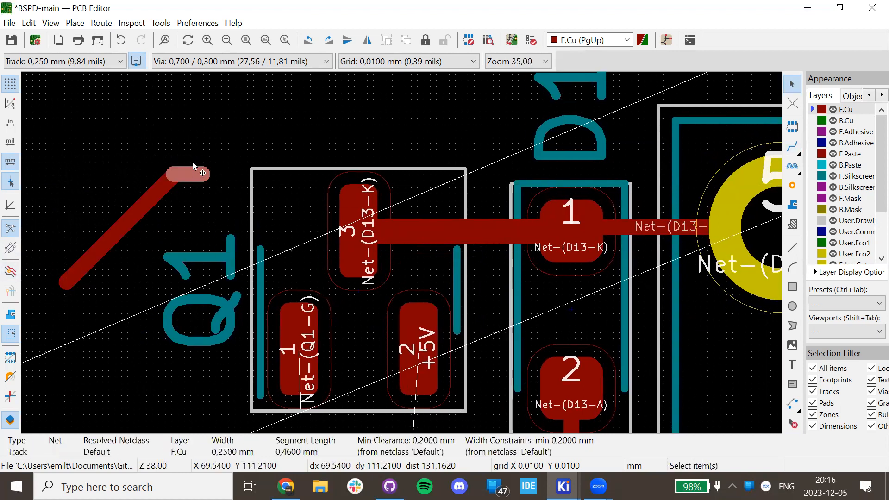
key("Escape")
middle_click_drag(193, 163, 178, 168)
key("Delete")
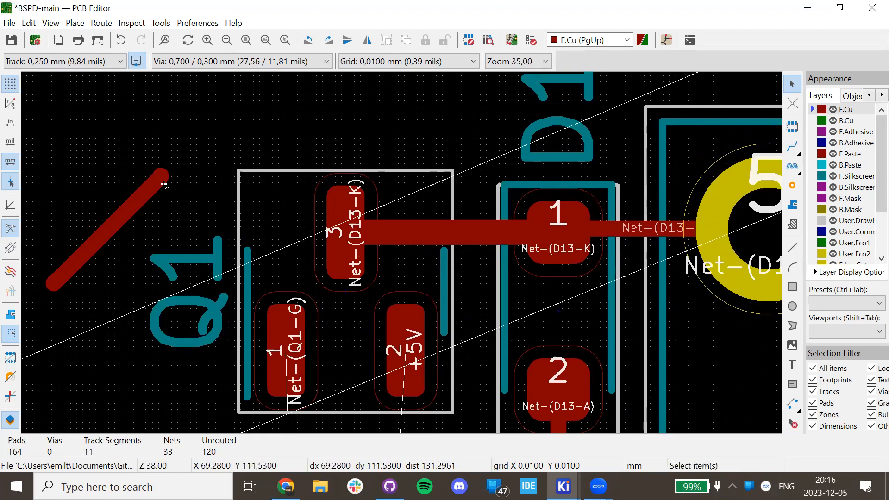
left_click(140, 190)
key("Delete")
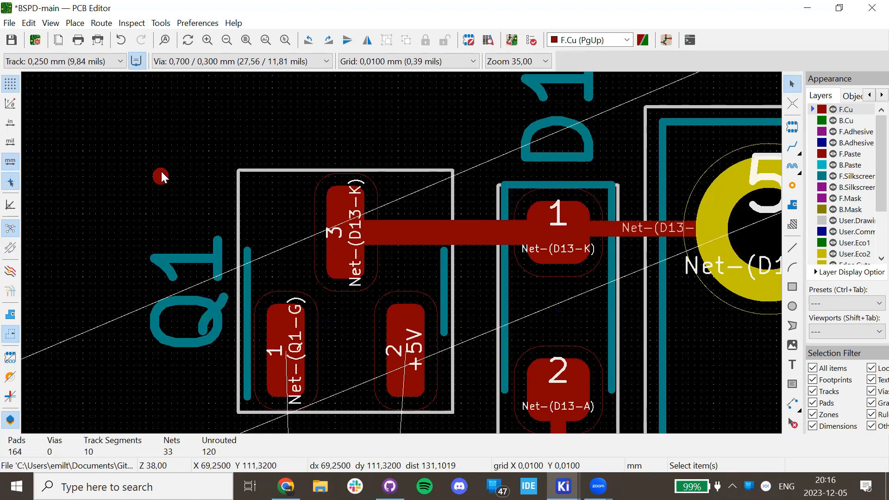
key("ctrl+z")
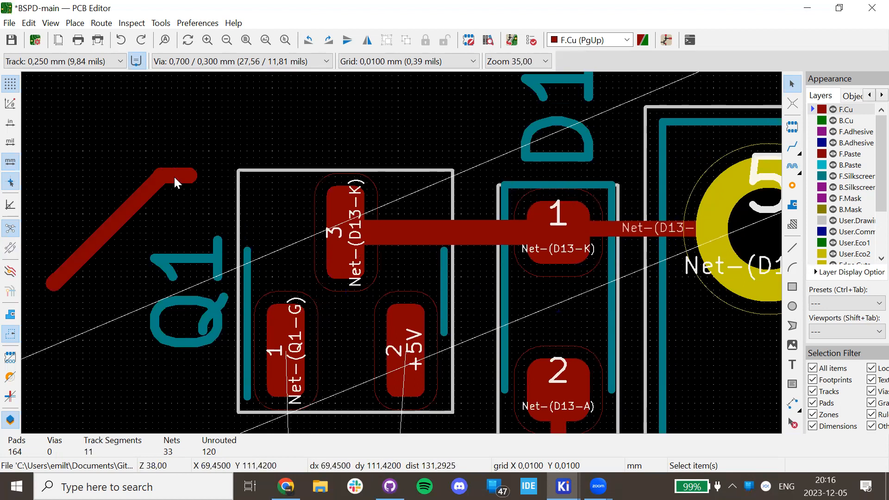
Unroute the stray tracks beside Q1, leaving the original eight segments.
right_click(179, 173)
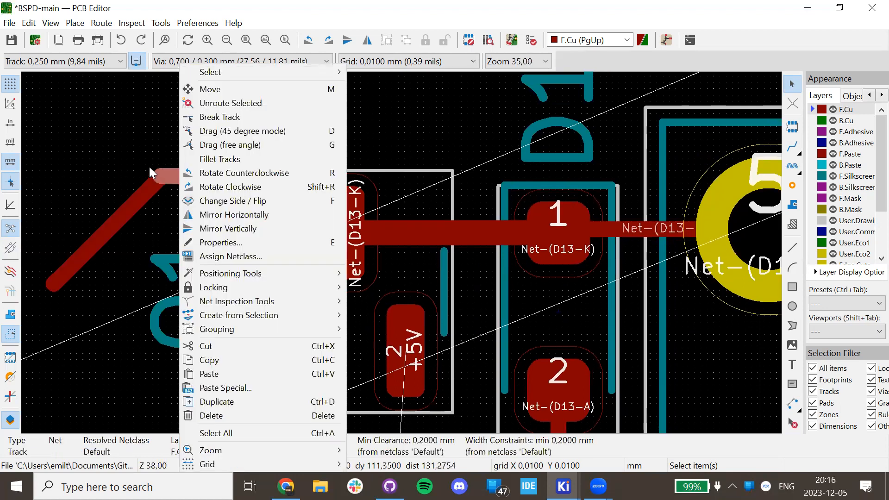
left_click(272, 102)
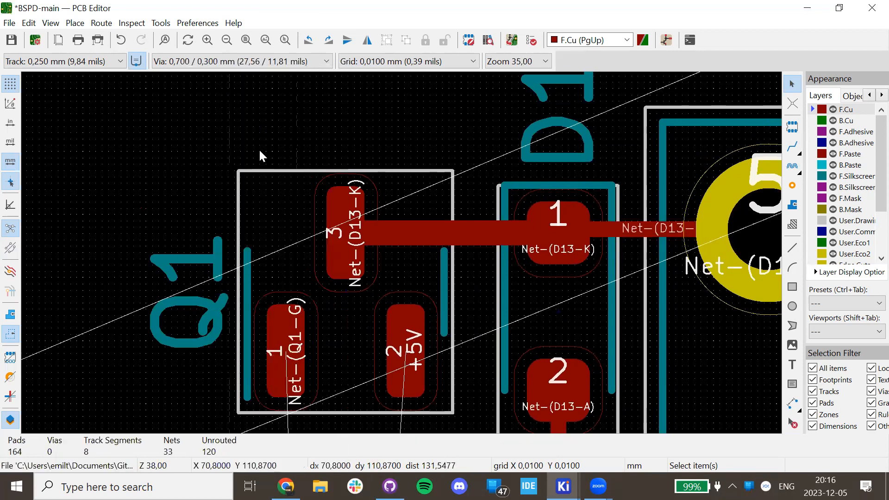
scroll(401, 252, "down", 8)
scroll(489, 316, "down", 2)
scroll(400, 251, "up", 2)
scroll(470, 247, "up", 2)
Move U4 to the left of the C14–R27 column.
left_click(518, 250)
key("m")
scroll(401, 265, "up", 4)
left_click(400, 265)
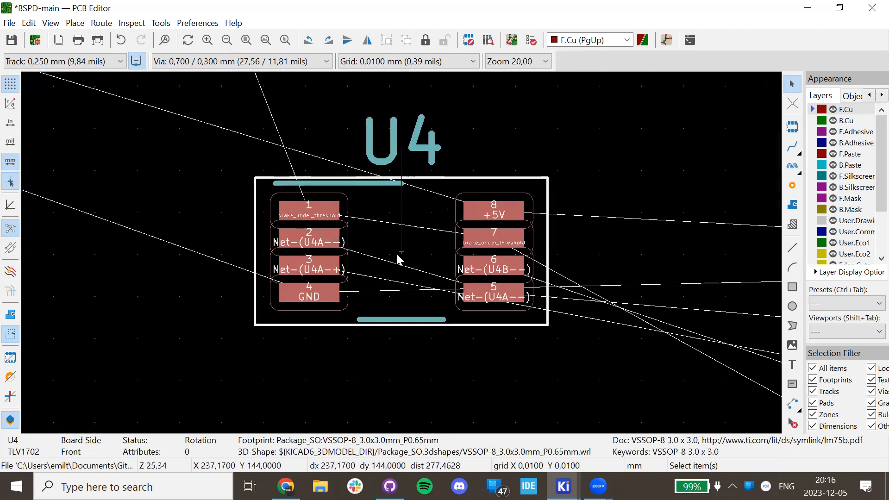
right_click(399, 263)
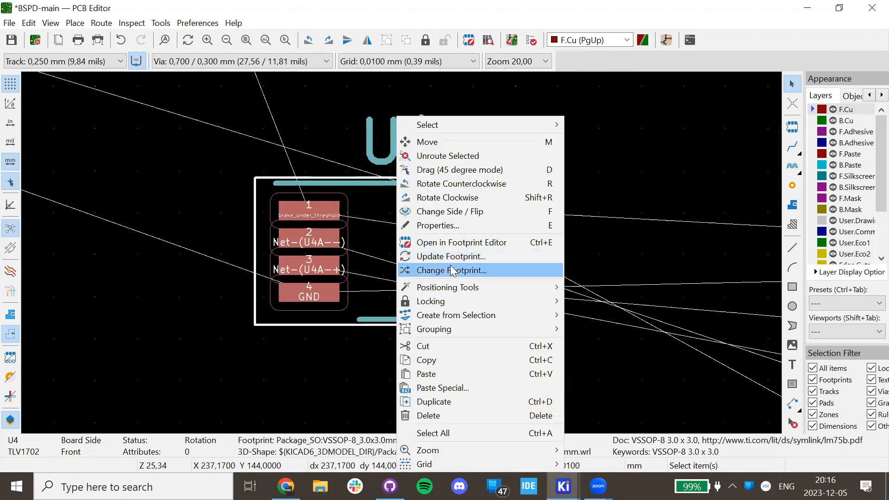
left_click(360, 284)
Set U4's orientation to 45° in Footprint Properties, then undo back to 0°.
double_click(364, 273)
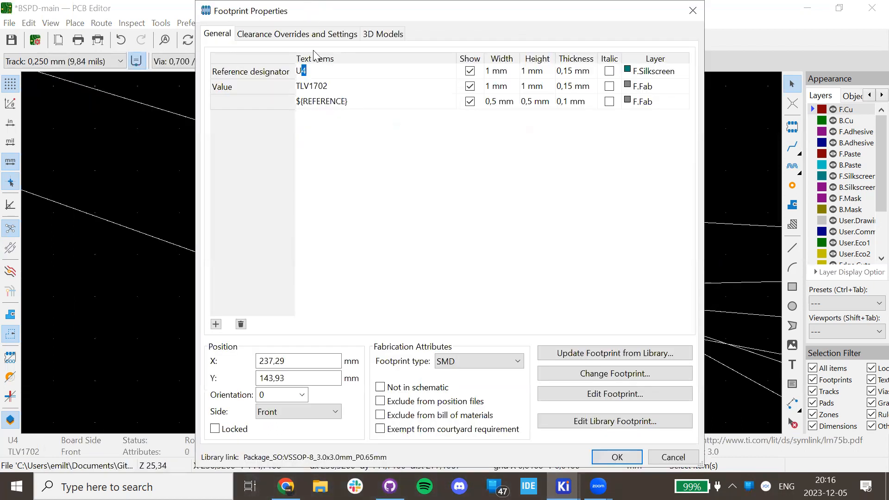
left_click(302, 394)
left_click(298, 396)
left_click_drag(245, 397, 223, 402)
type("45")
key("Return")
scroll(448, 242, "down", 3)
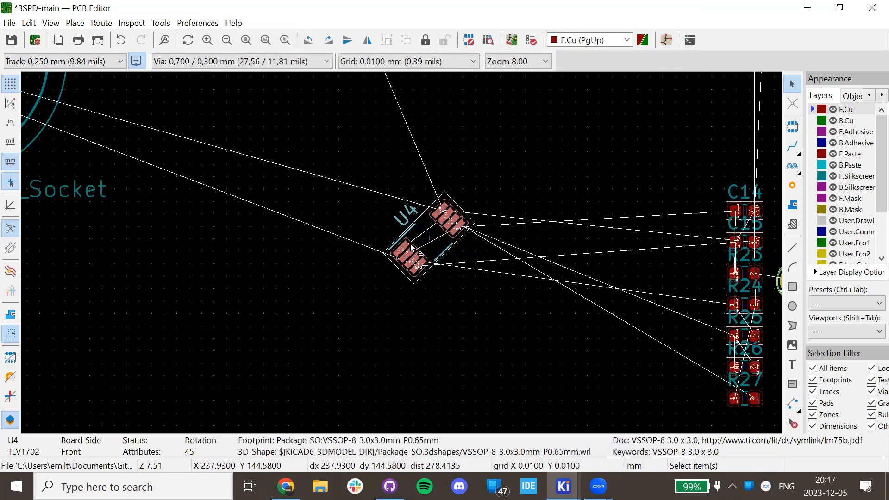
key("ctrl+z")
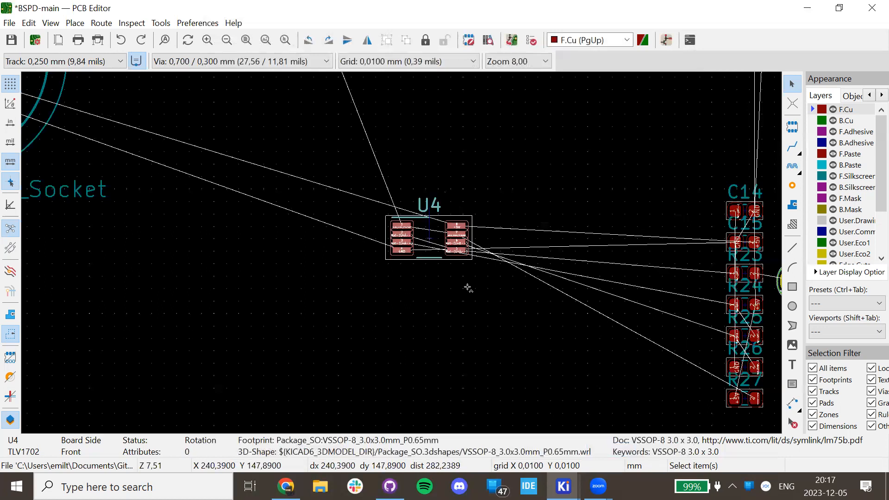
Drag capacitors C14 and C15 into a horizontal row, with C15 just right of C14.
left_click(538, 238)
scroll(358, 181, "up", 4)
scroll(399, 251, "down", 4)
left_click(204, 313)
left_click_drag(204, 313, 268, 296)
left_click(212, 341)
left_click_drag(212, 340, 389, 293)
scroll(293, 312, "up", 5)
middle_click_drag(379, 273, 254, 331)
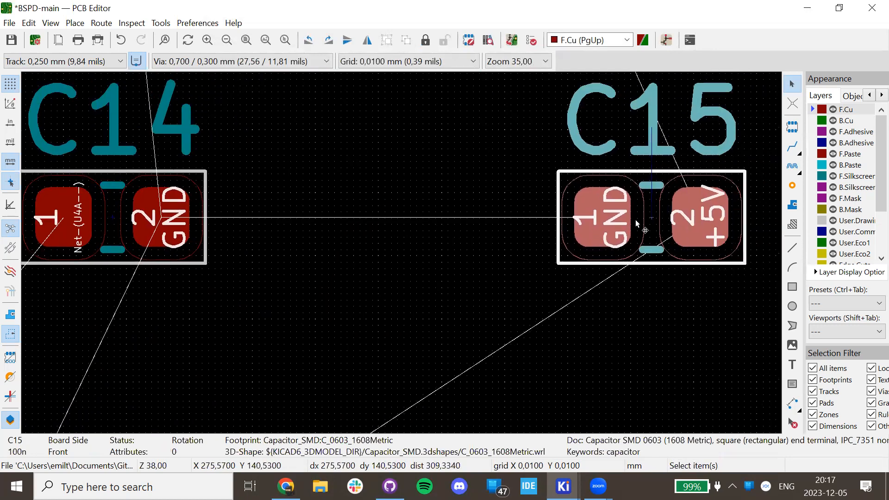
Set the snapping grid to 12.7 mm and clear the board selection.
left_click(378, 61)
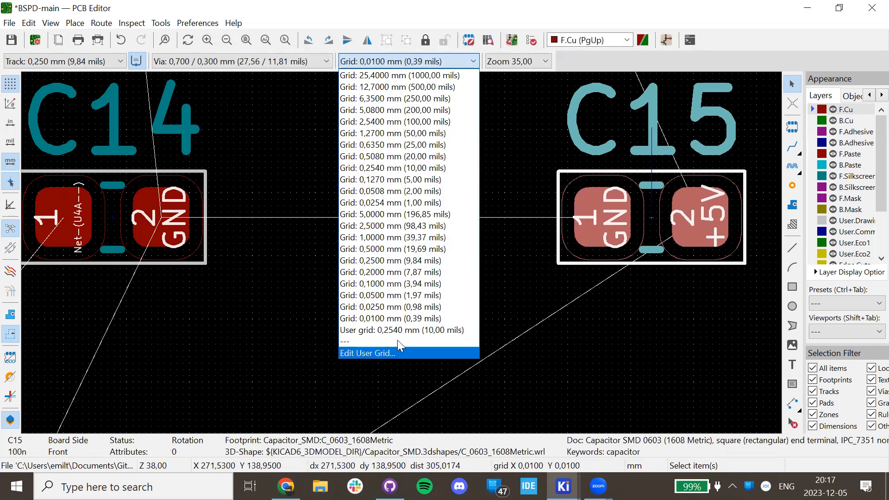
left_click(407, 318)
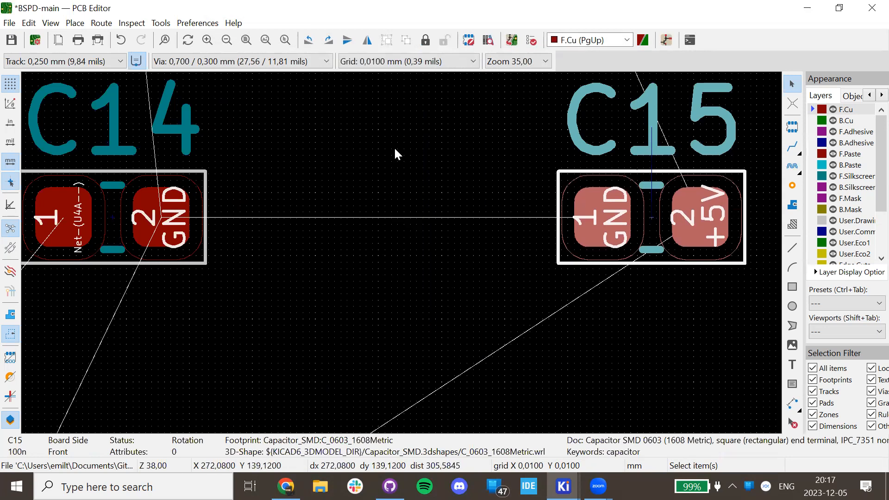
left_click(374, 59)
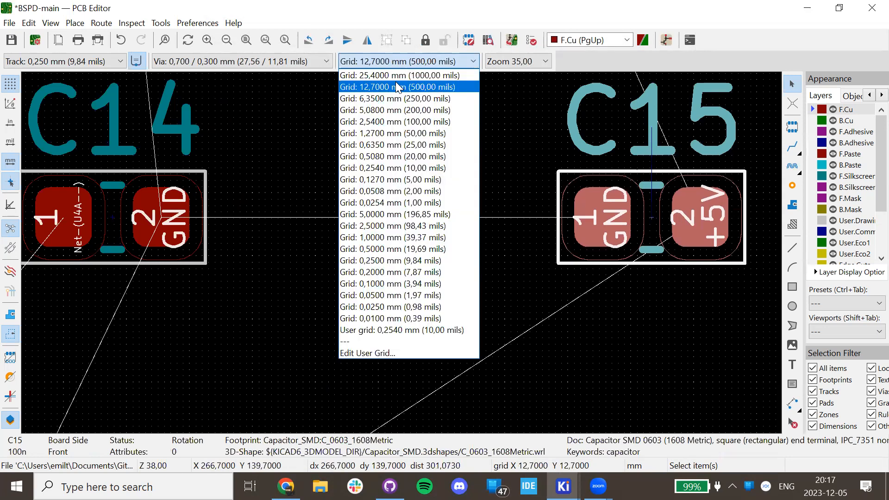
left_click(584, 291)
scroll(292, 272, "down", 5)
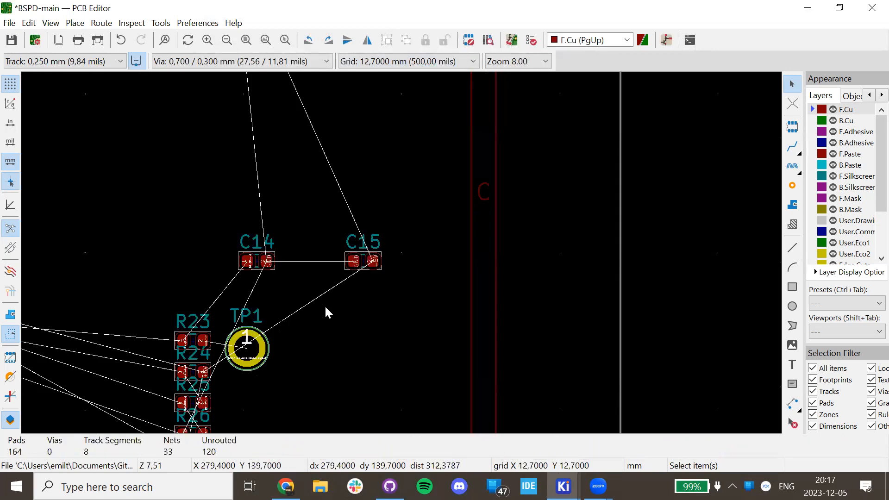
Close the PCB Editor without saving, then reopen BSPD-main's board from the Schematic Editor.
left_click(870, 6)
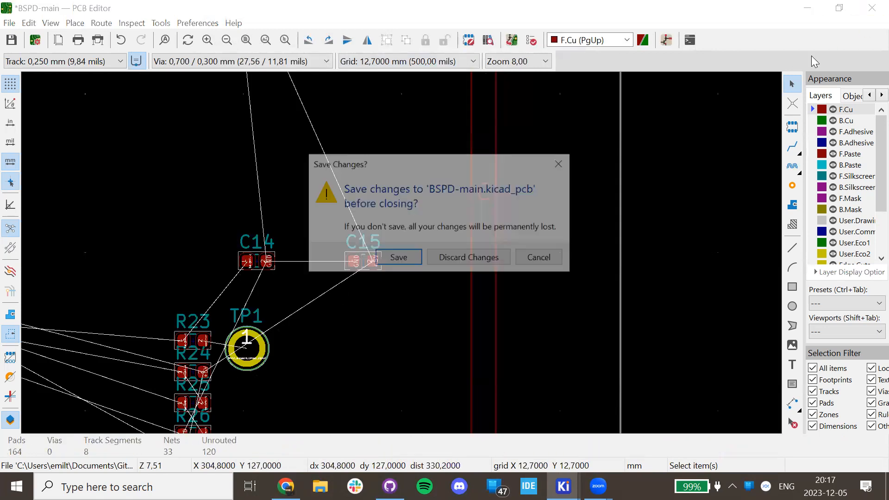
left_click(468, 258)
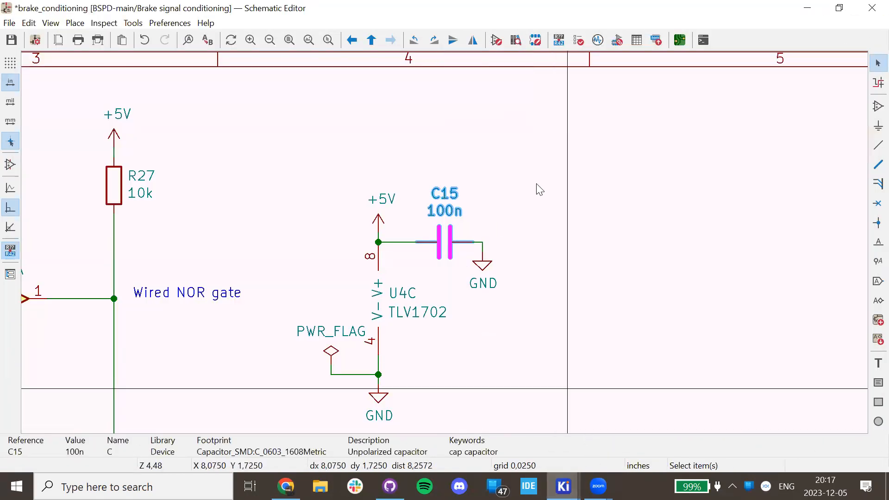
left_click(689, 44)
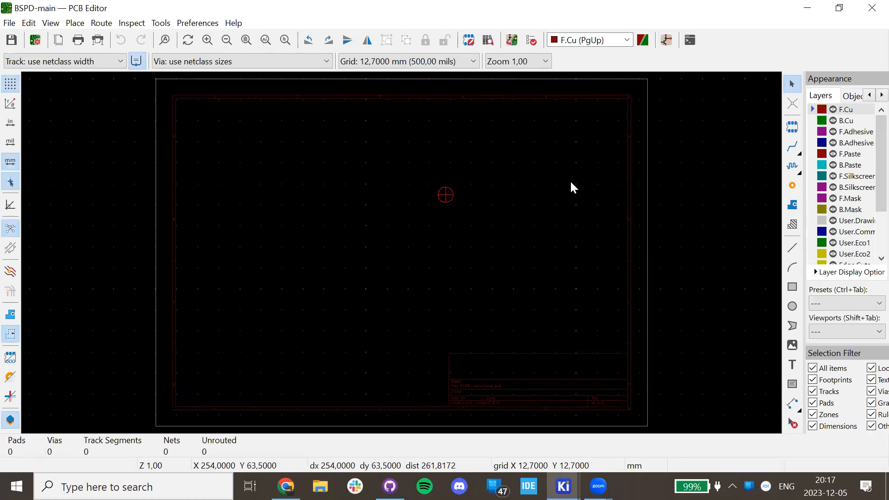
Switch the empty board's placement grid to 25.4 mm (1000 mils).
scroll(433, 231, "up", 5)
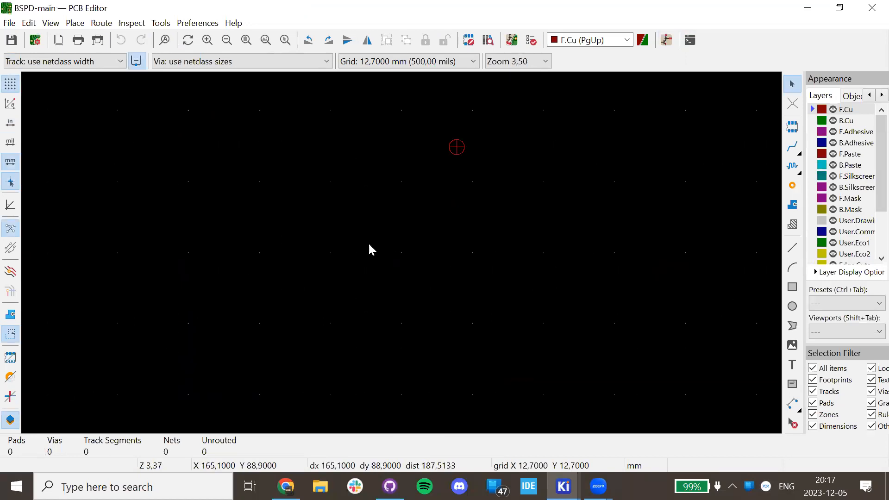
left_click(389, 63)
left_click(400, 77)
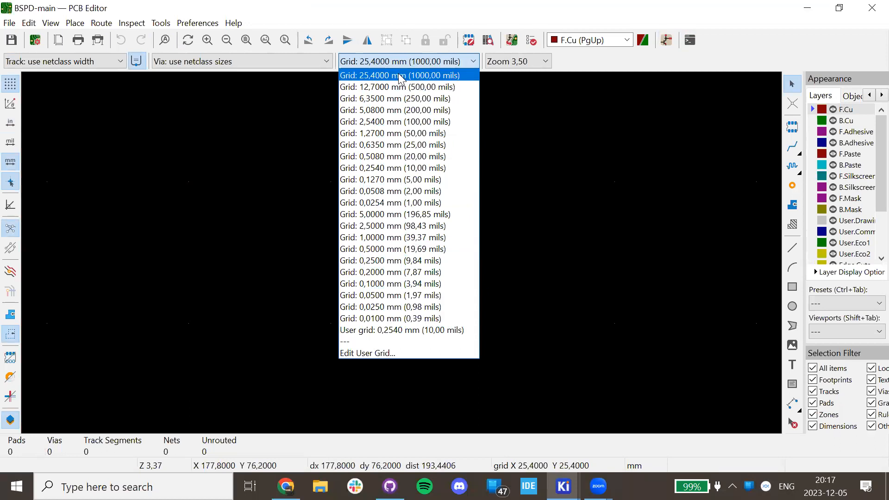
left_click(401, 77)
left_click_drag(367, 236, 732, 273)
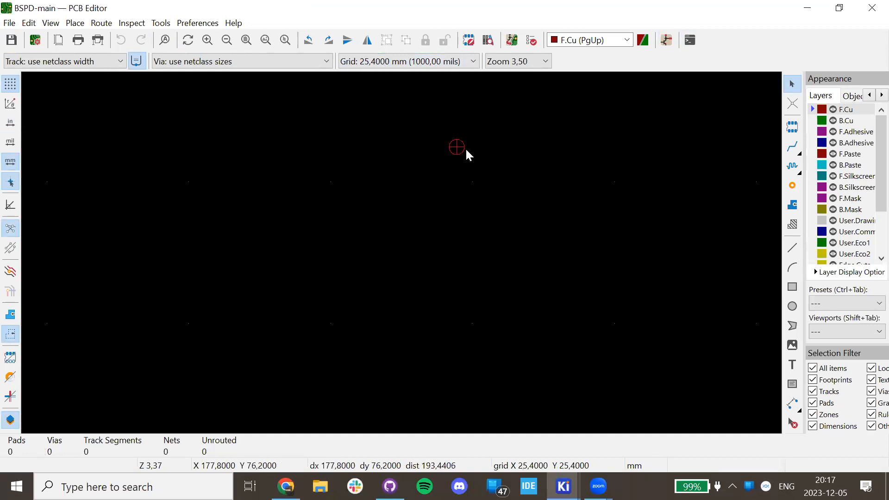
left_click(418, 61)
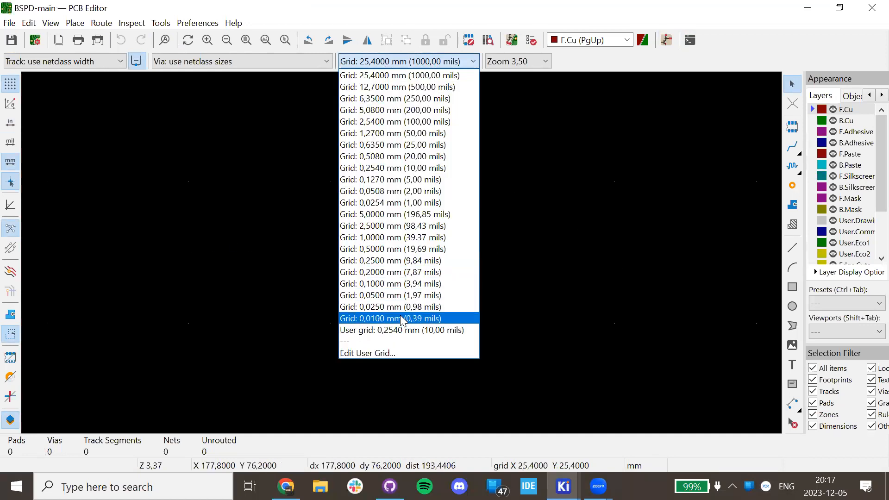
scroll(396, 259, "down", 5)
scroll(360, 259, "up", 3)
Update the PCB from the schematic and drop the imported footprint cluster onto the board.
left_click(508, 40)
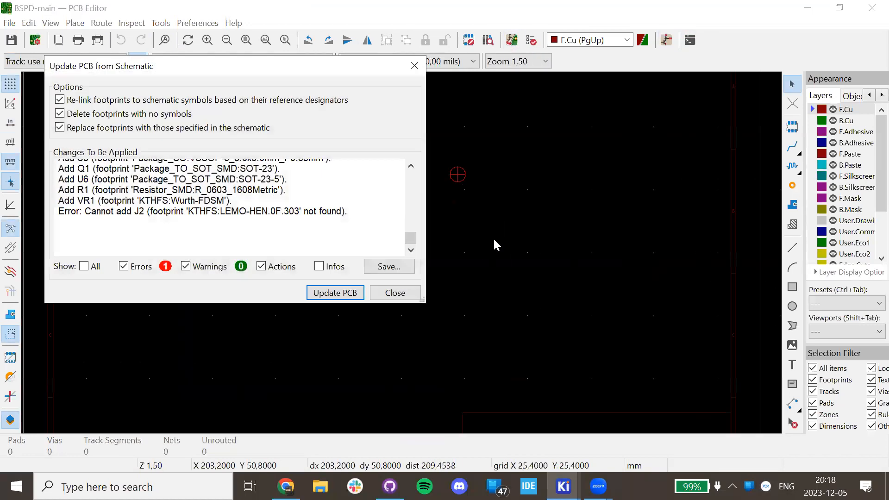
left_click(319, 296)
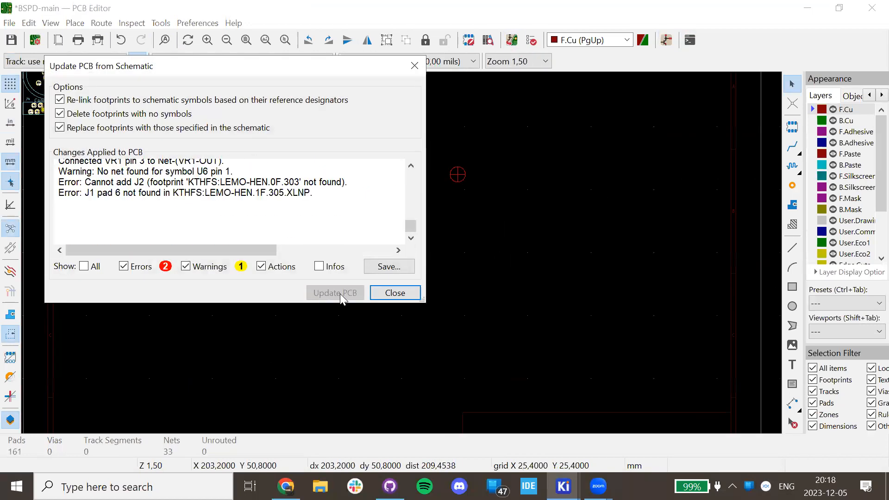
left_click(395, 293)
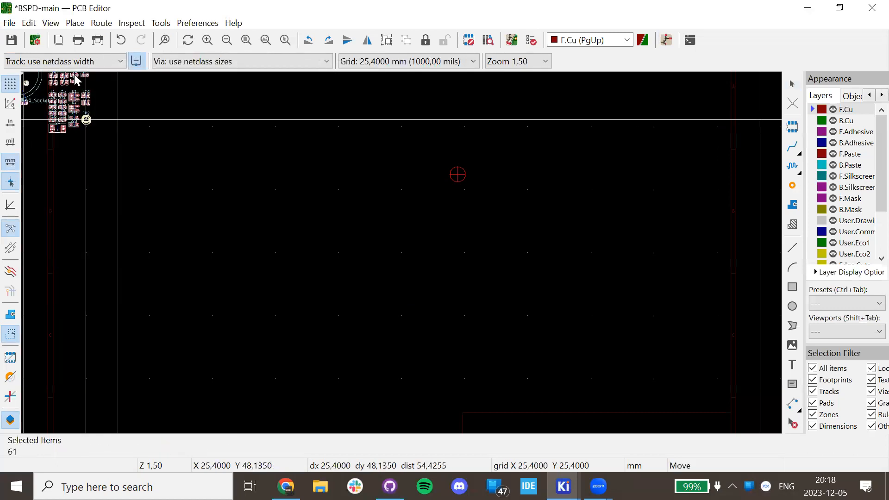
left_click(474, 315)
scroll(475, 315, "up", 8)
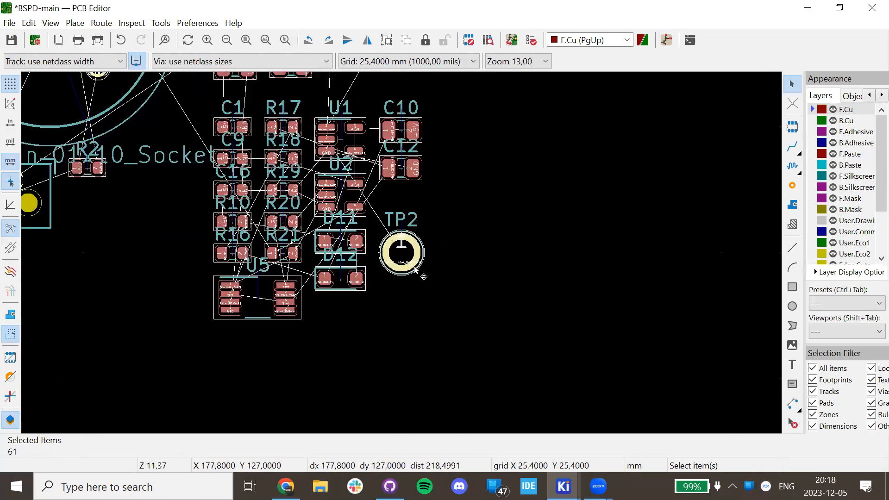
Move test point TP2 to the left of the cluster.
left_click(470, 259)
left_click(470, 262)
key("m")
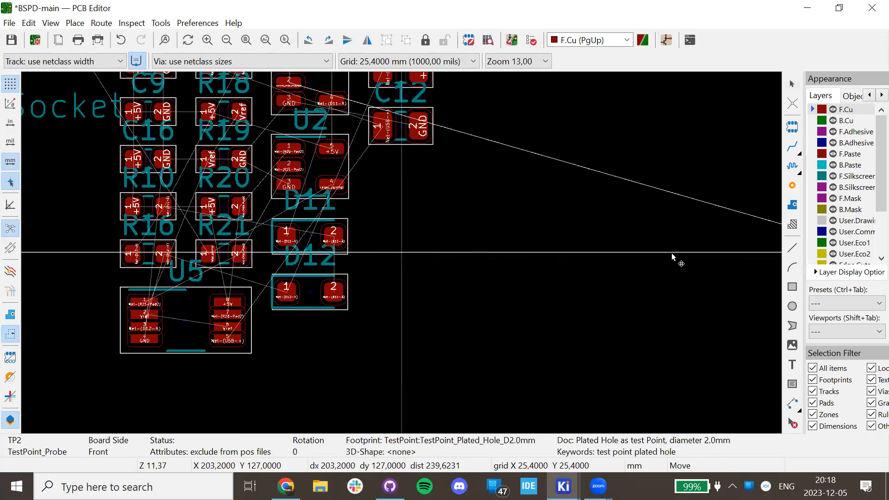
left_click(402, 257)
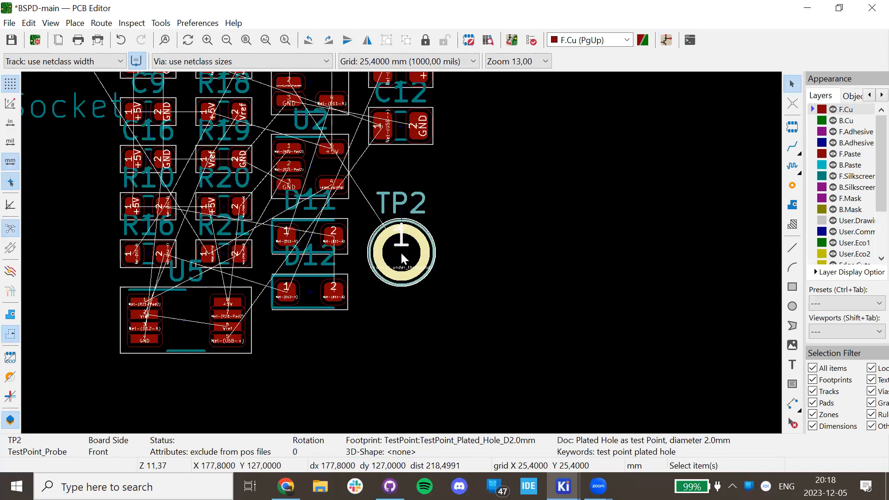
scroll(402, 254, "down", 3)
key("m")
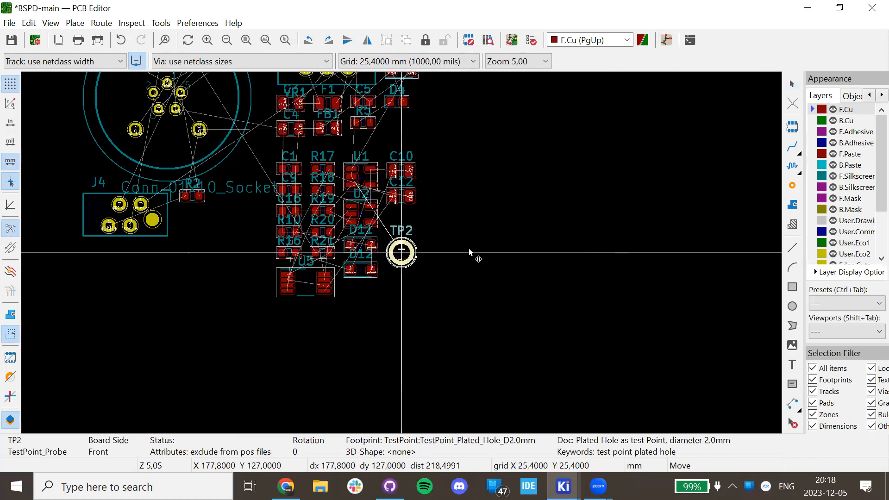
Cancel the TP2 move and set the grid spacing to 0.1 mm.
key("Escape")
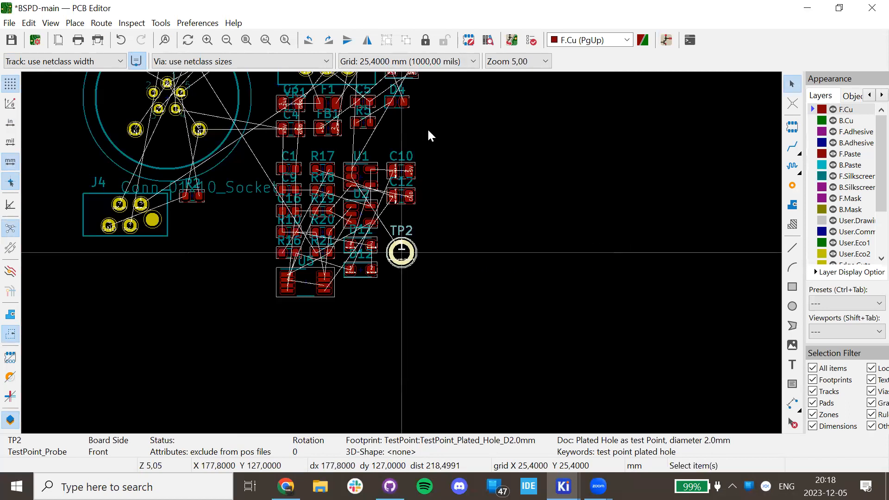
left_click(430, 61)
left_click(411, 317)
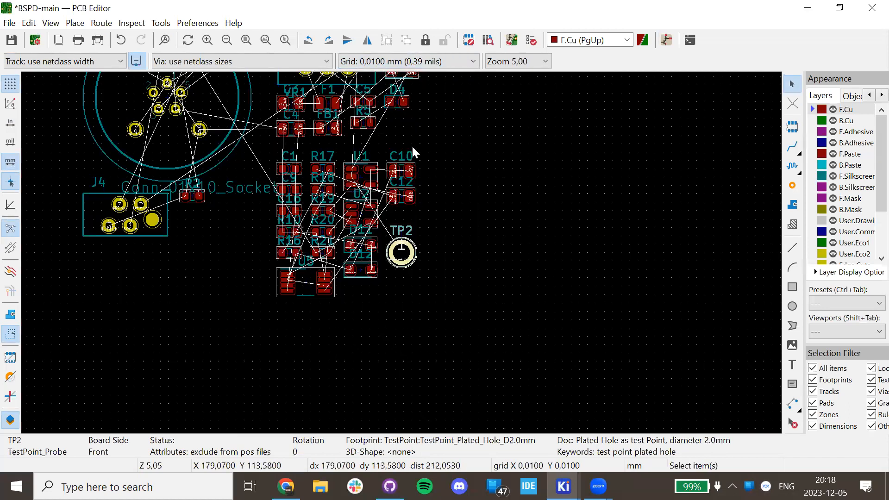
left_click(407, 62)
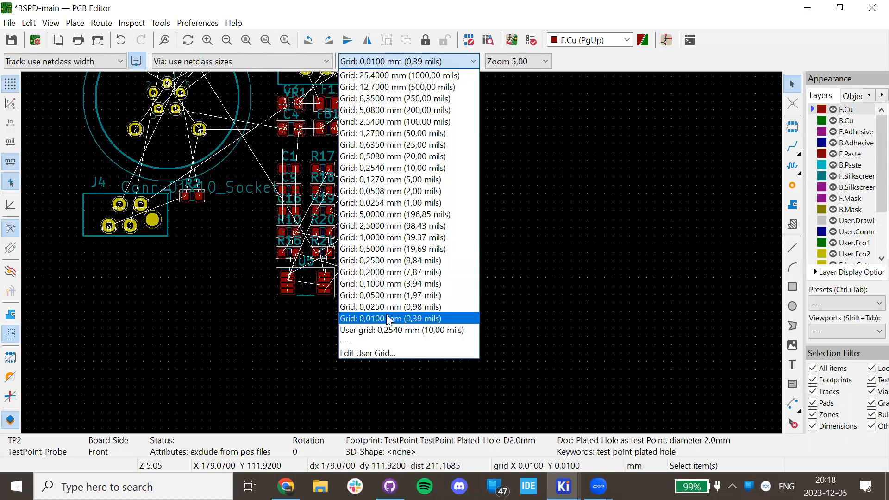
left_click(392, 283)
Move TP2 clear of the cluster to a spot below and to the right.
left_click(399, 250)
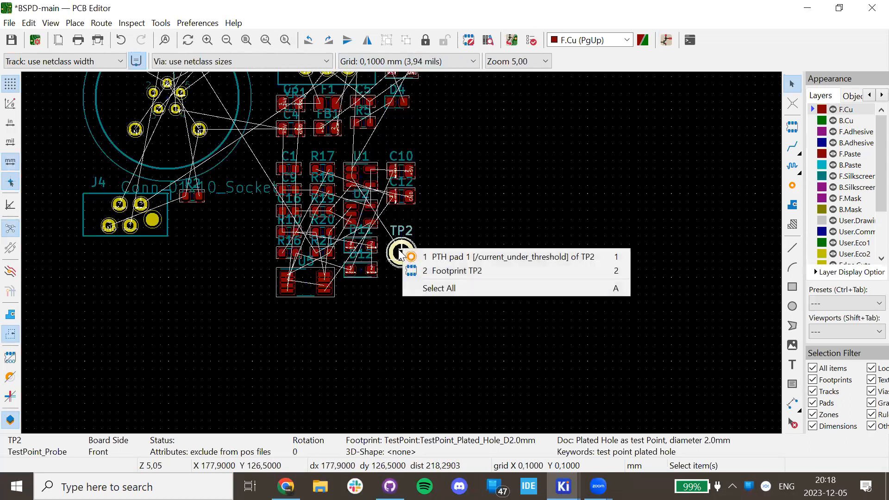
left_click(429, 247)
left_click(400, 252)
left_click(401, 259)
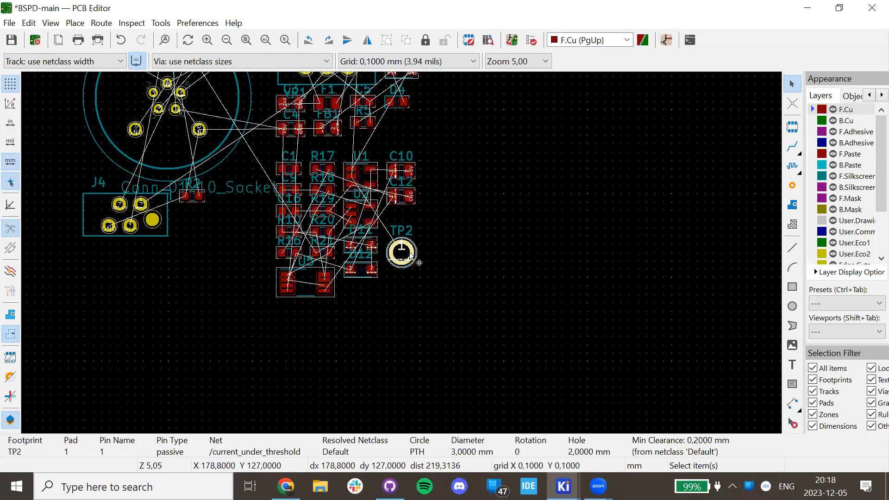
key("m")
left_click(434, 280)
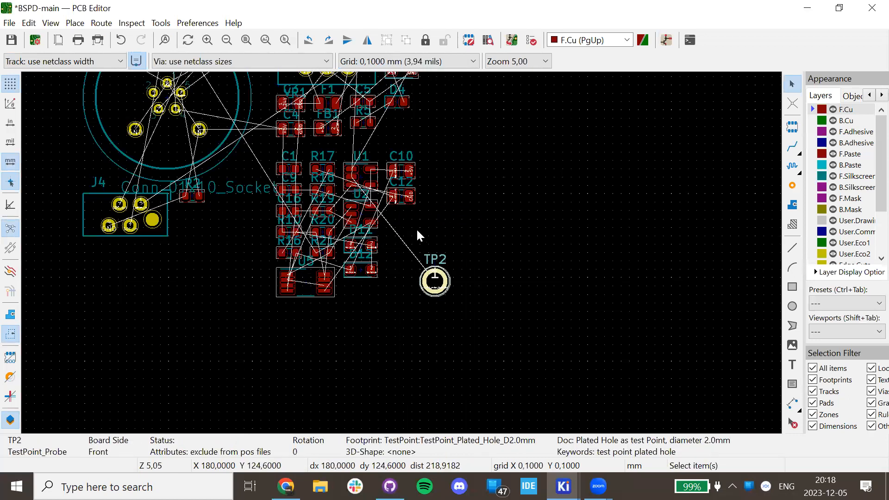
scroll(417, 225, "up", 4)
scroll(342, 222, "up", 3)
left_click_drag(445, 218, 419, 326)
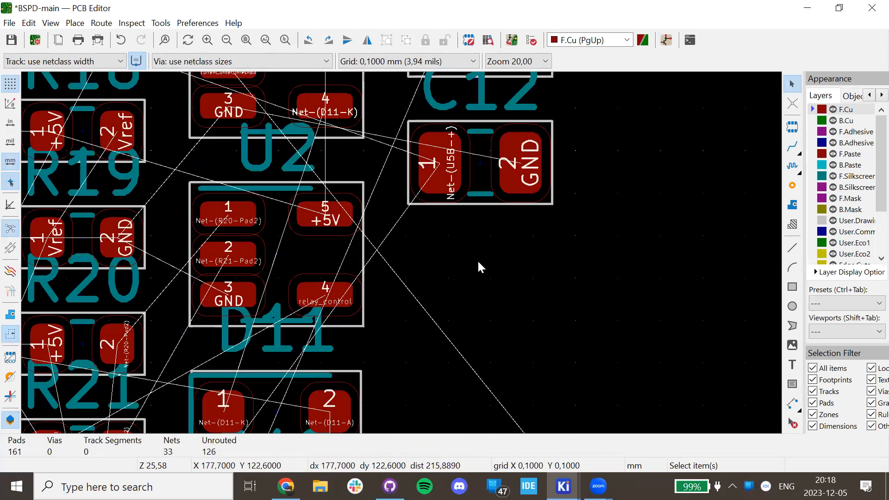
Drag C12 out to the right and place C10 in a row beside it.
middle_click_drag(481, 215, 422, 316)
left_click_drag(422, 265, 630, 272)
scroll(351, 251, "down", 4)
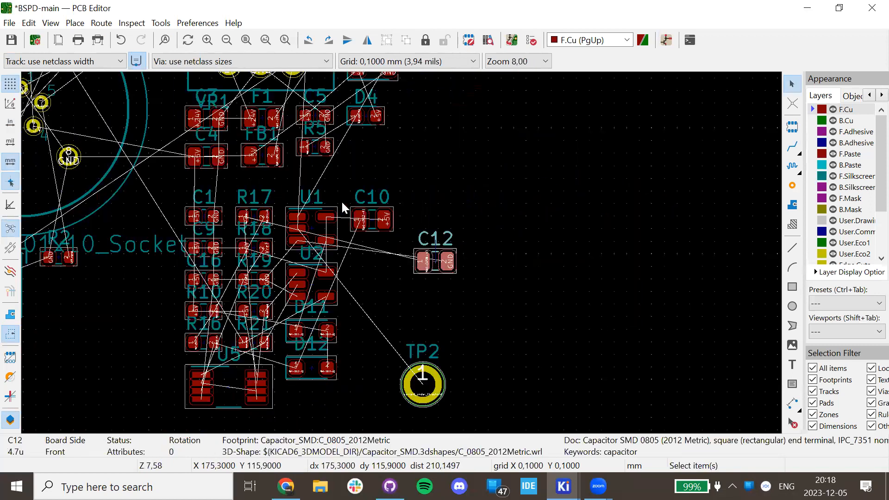
left_click(342, 203)
left_click(380, 218)
left_click_drag(380, 218, 512, 259)
scroll(401, 253, "up", 3)
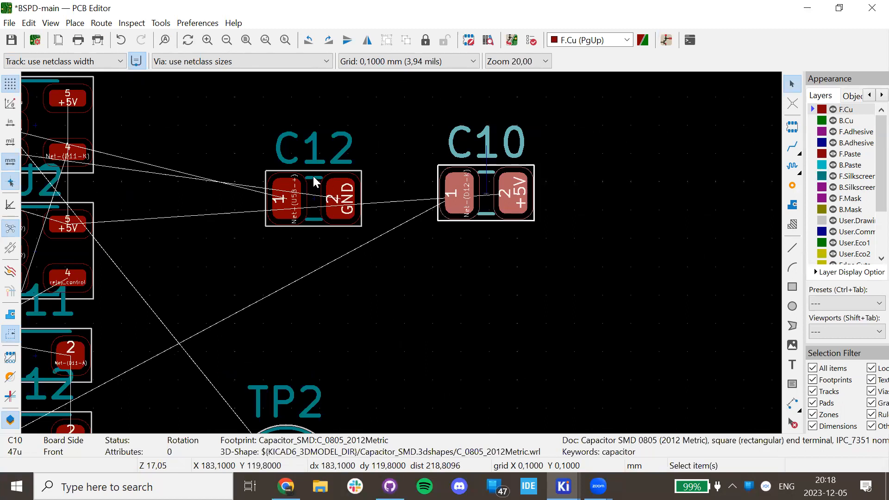
Position C10 relative to reference footprint C12 with a 3 mm Y offset, directly below it.
right_click(491, 200)
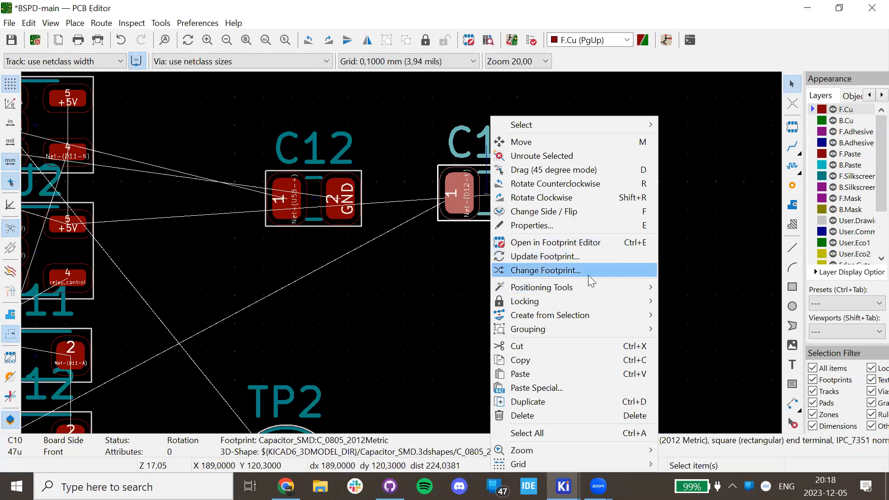
mouse_move(569, 295)
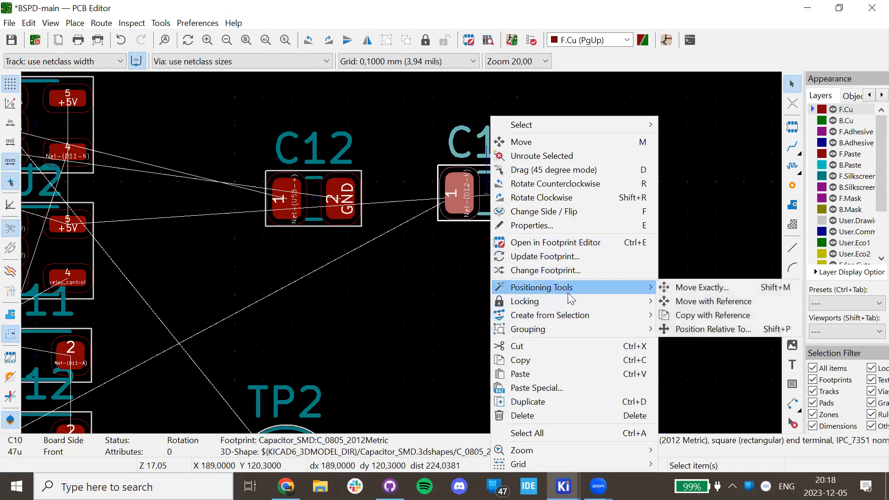
left_click(696, 329)
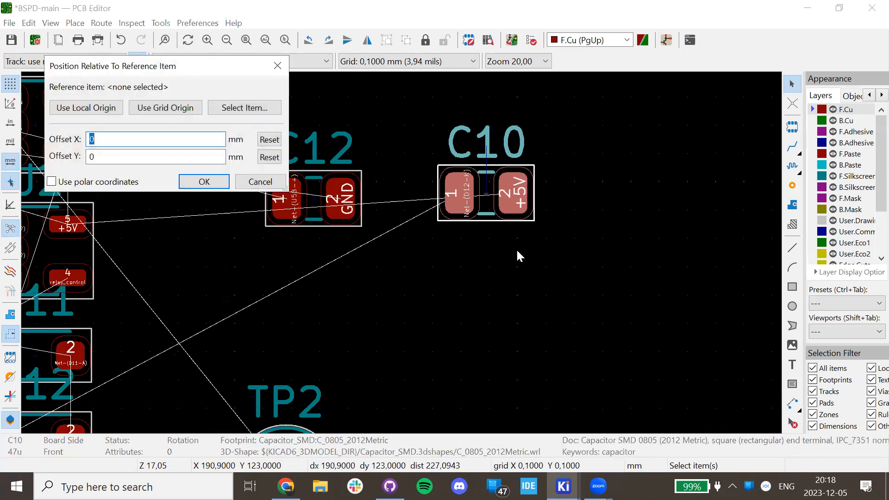
left_click(316, 135)
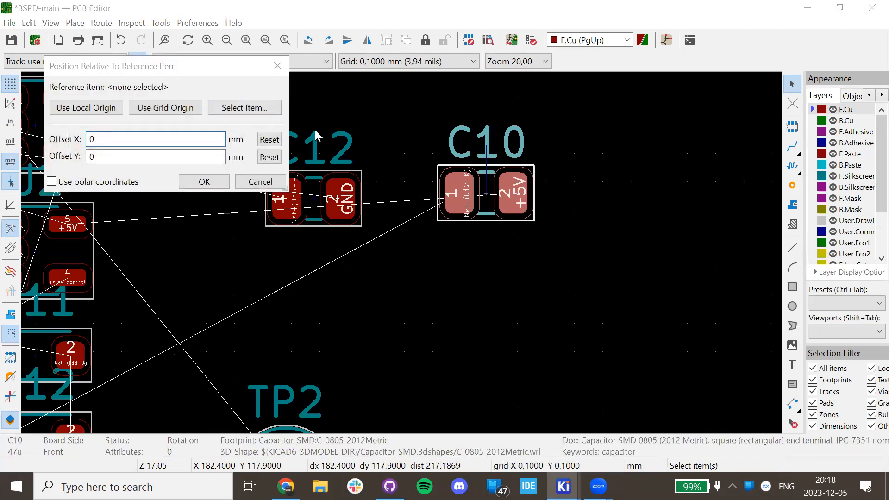
left_click(244, 108)
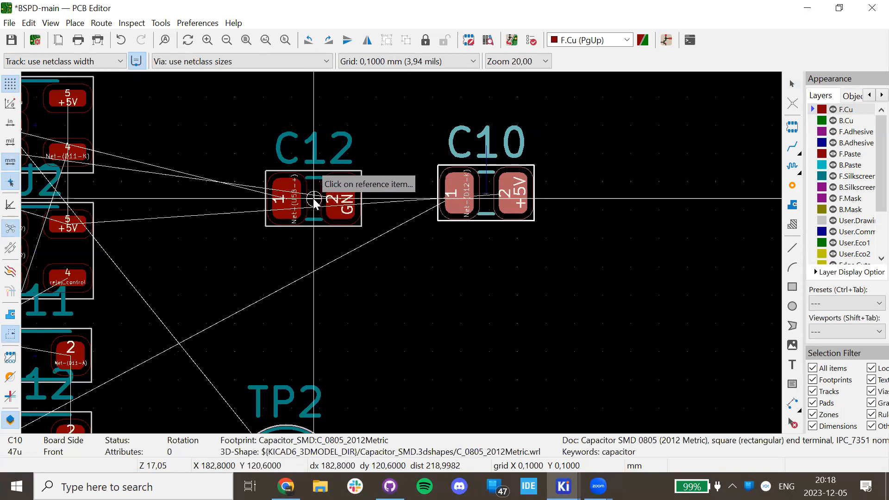
left_click(314, 203)
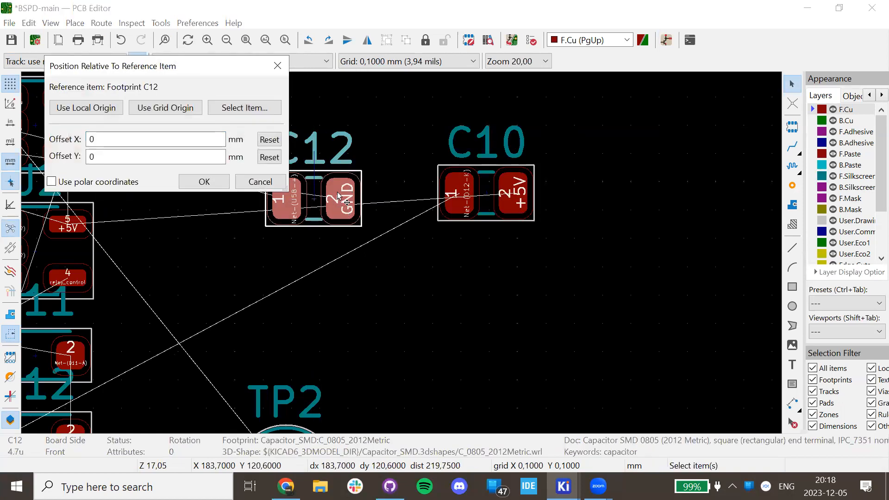
left_click(230, 106)
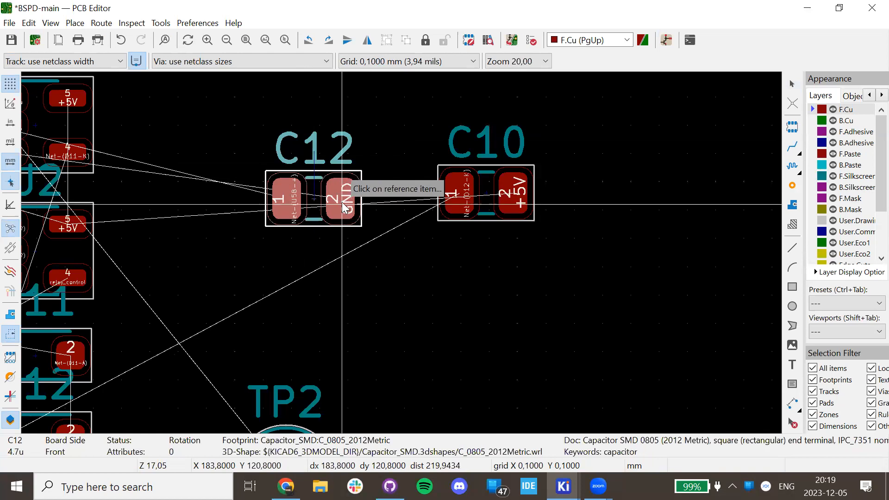
left_click(342, 206)
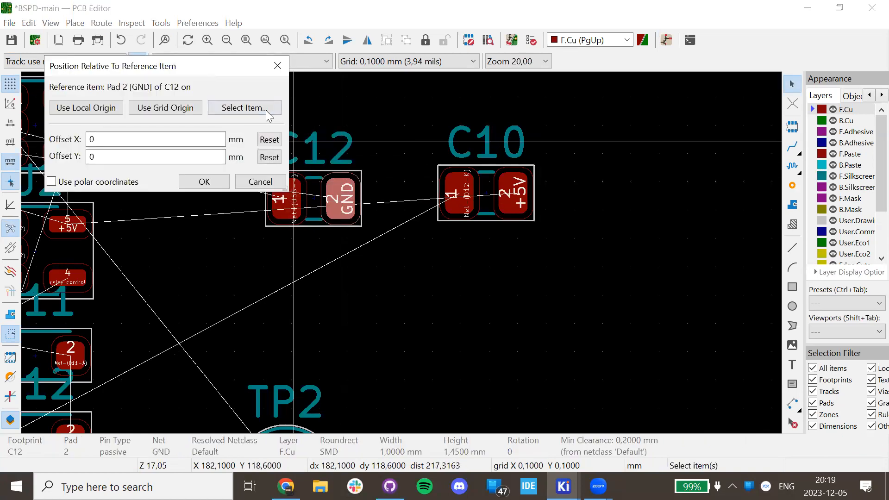
left_click(245, 107)
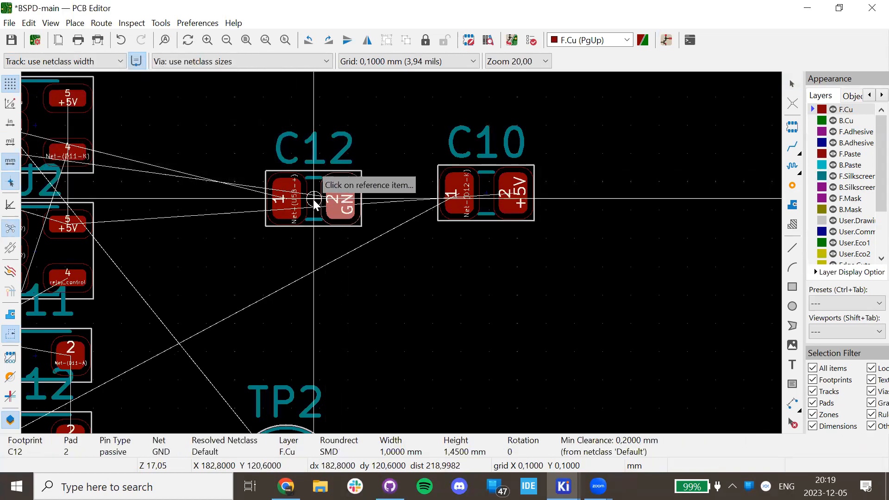
left_click(314, 203)
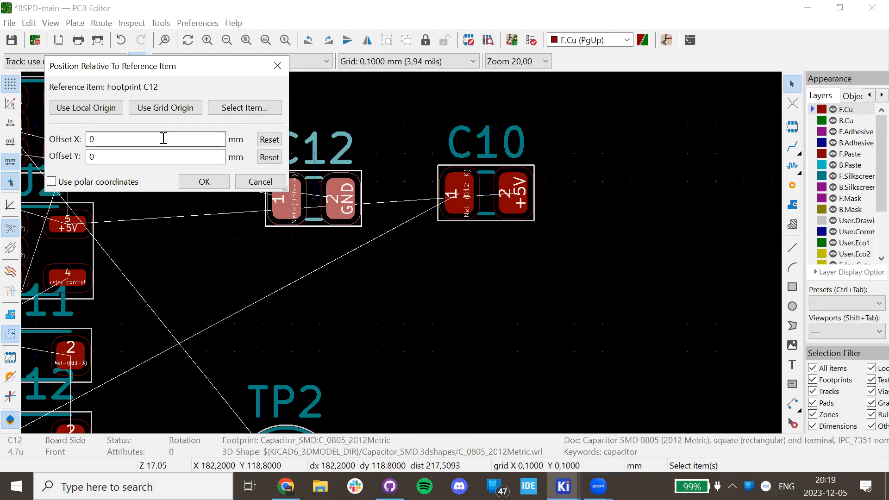
left_click(121, 154)
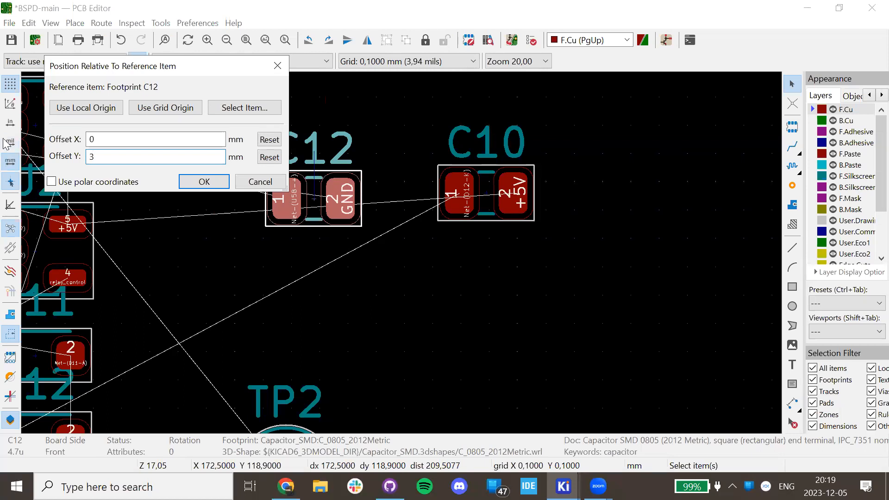
left_click(218, 185)
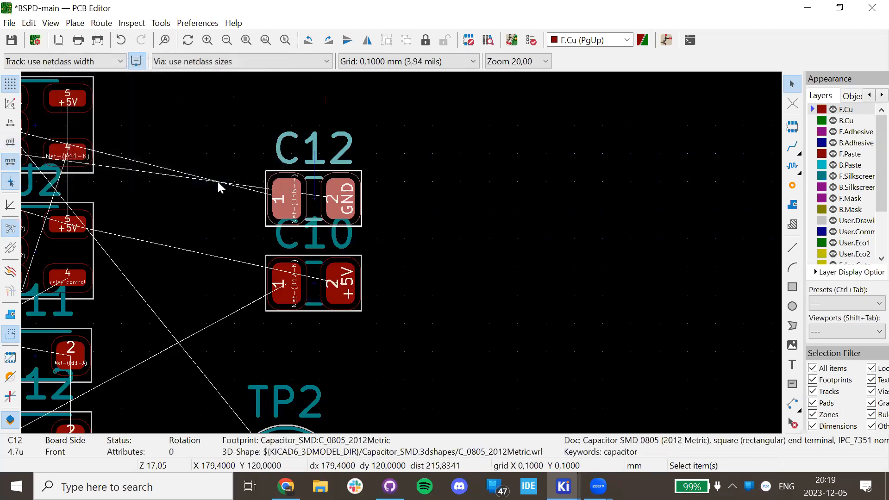
scroll(311, 244, "down", 10)
scroll(402, 254, "down", 3)
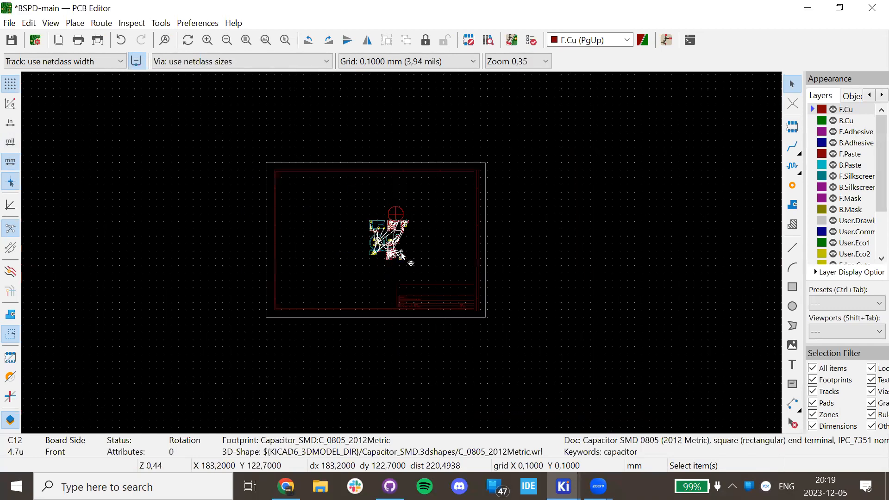
scroll(405, 253, "up", 10)
scroll(407, 259, "down", 3)
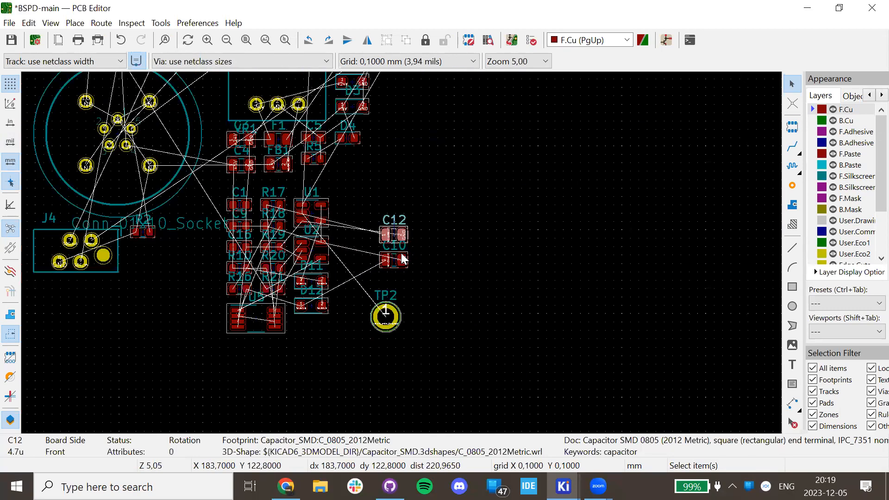
scroll(403, 258, "up", 5)
key("ctrl+z")
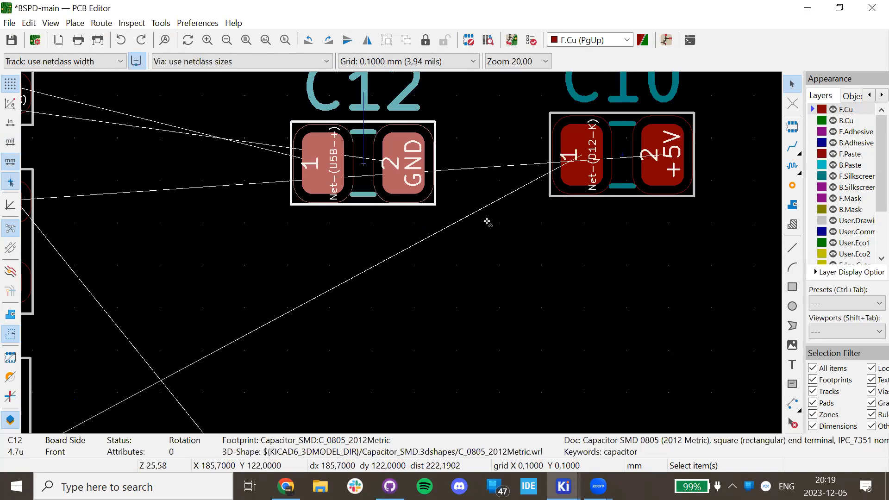
key("ctrl+y")
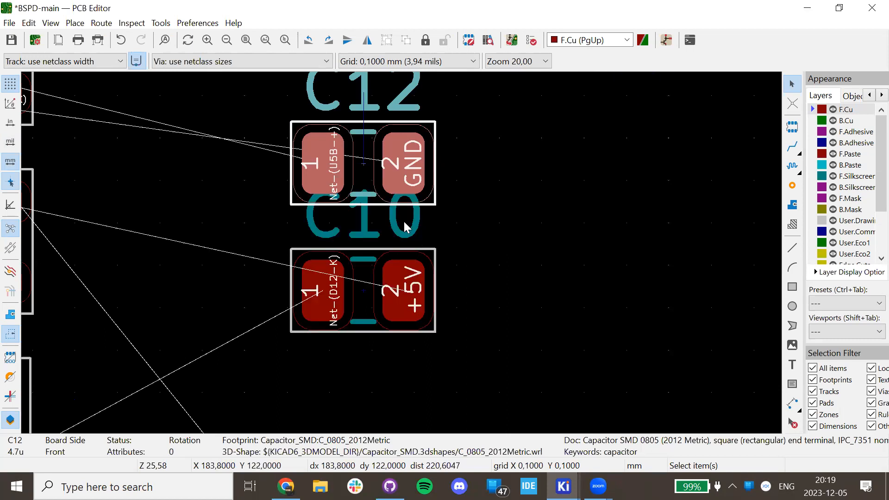
scroll(409, 246, "down", 6)
scroll(408, 241, "up", 1)
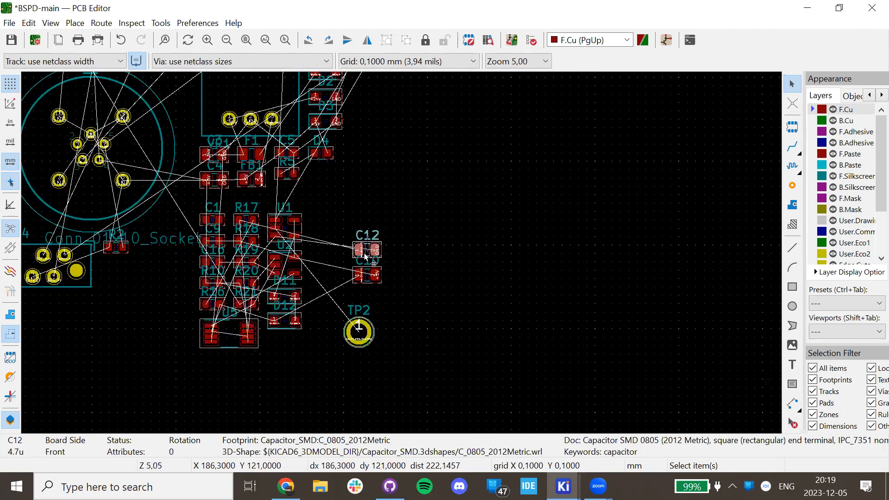
scroll(288, 236, "down", 3)
scroll(286, 237, "down", 3)
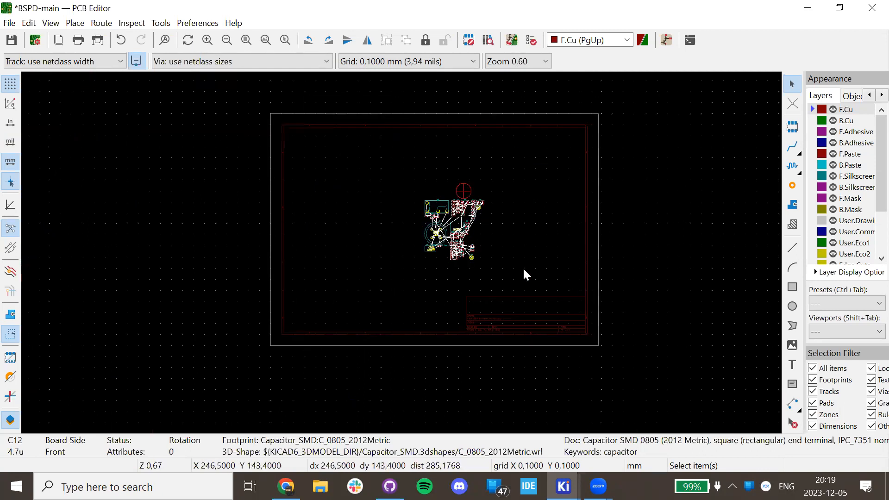
scroll(496, 265, "up", 5)
scroll(300, 220, "up", 1)
scroll(348, 253, "up", 3)
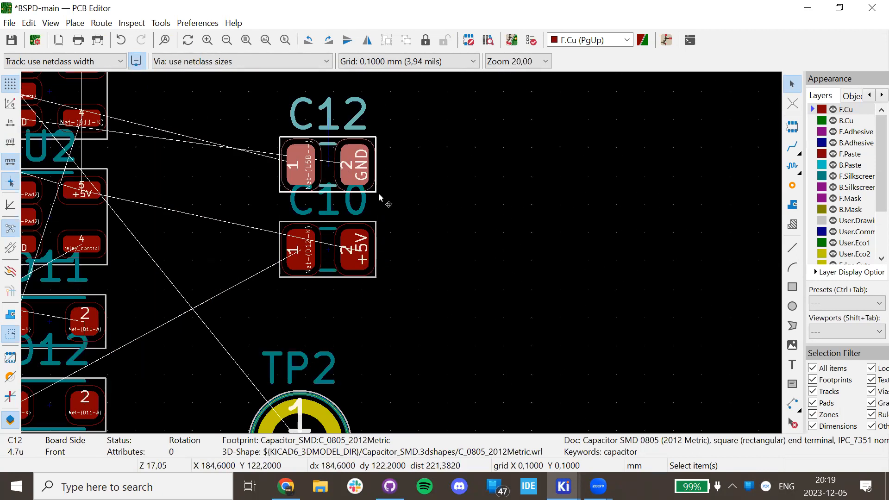
right_click(320, 241)
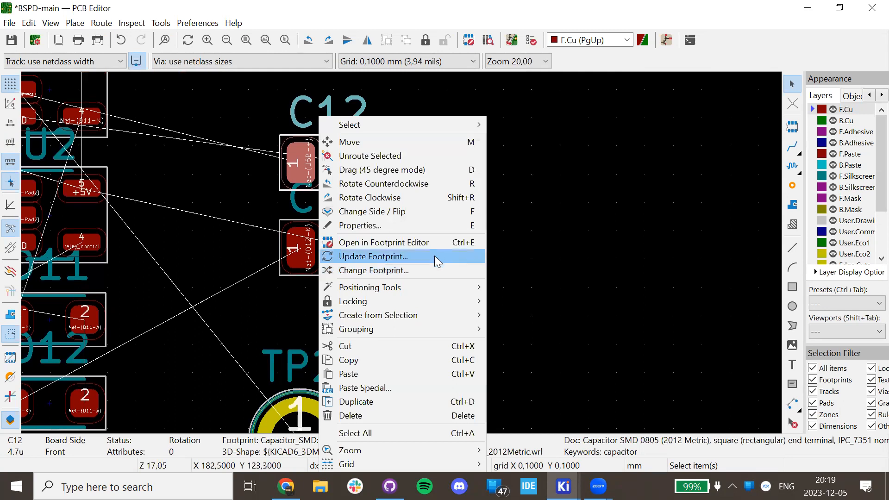
left_click(571, 242)
scroll(571, 242, "down", 5)
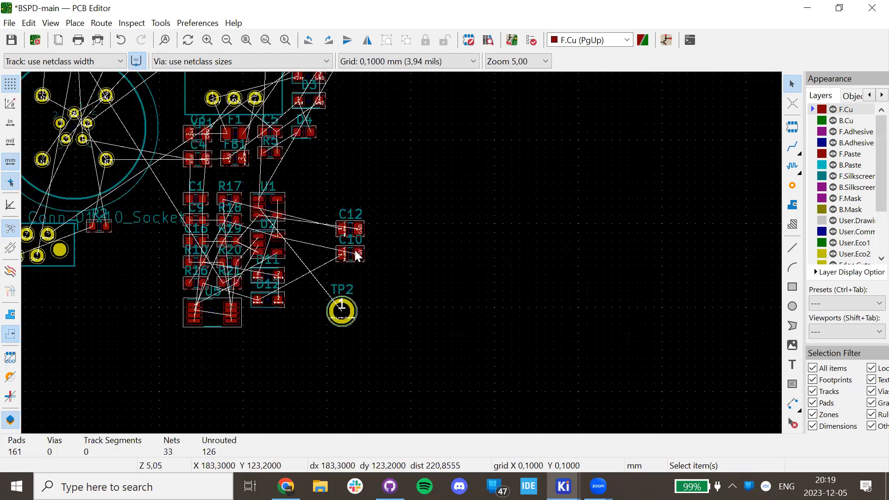
scroll(352, 270, "up", 4)
scroll(391, 216, "down", 4)
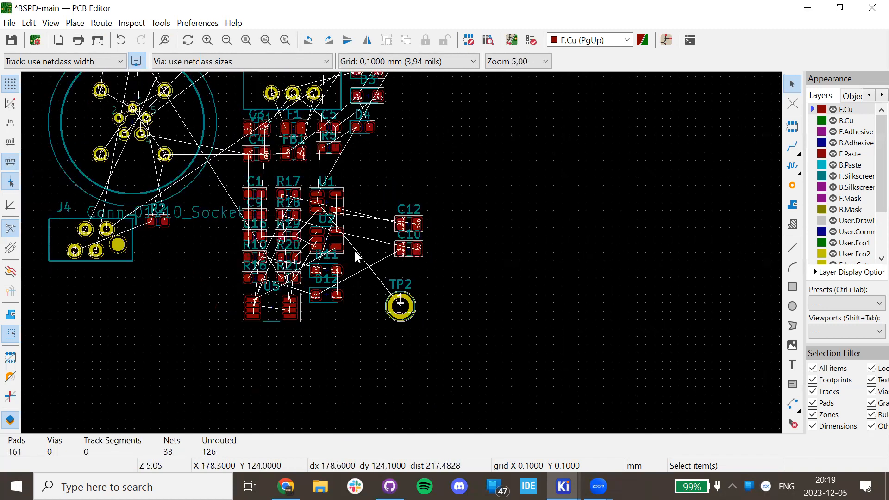
left_click(264, 309)
Flip footprint U5 onto the back side of the board.
scroll(402, 255, "up", 4)
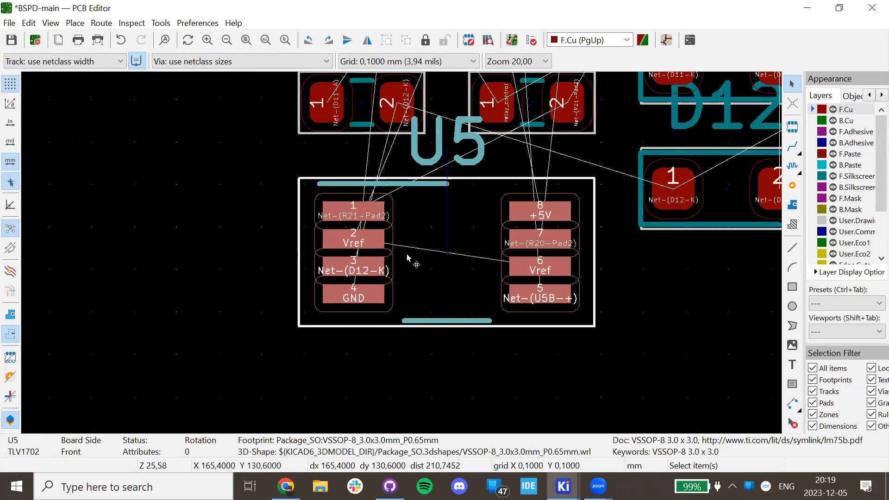
key("f")
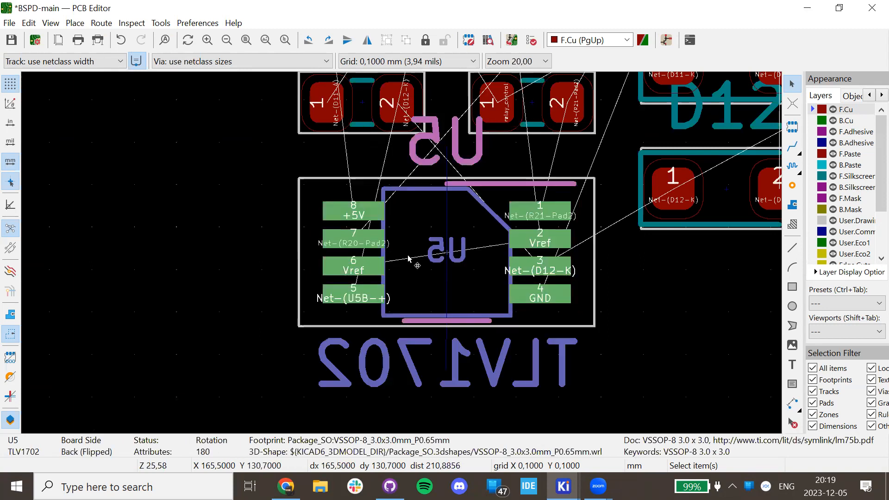
key("f")
right_click(448, 241)
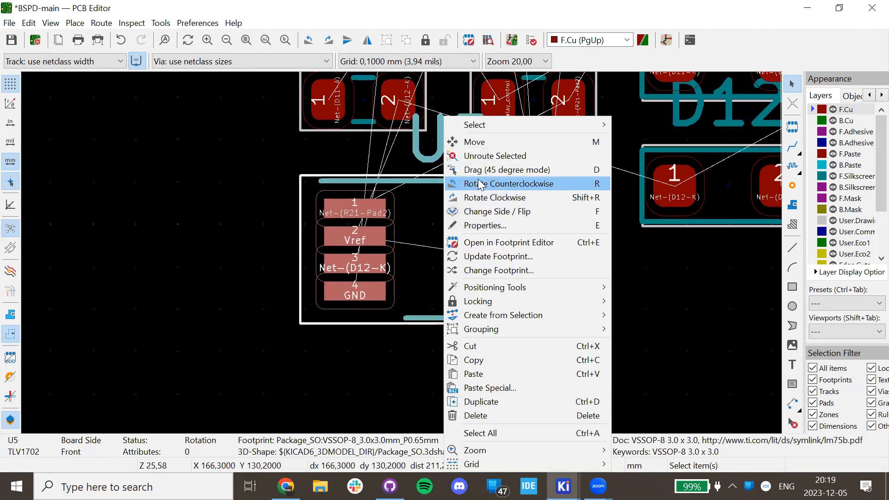
left_click(553, 211)
scroll(404, 258, "down", 4)
scroll(404, 257, "down", 3)
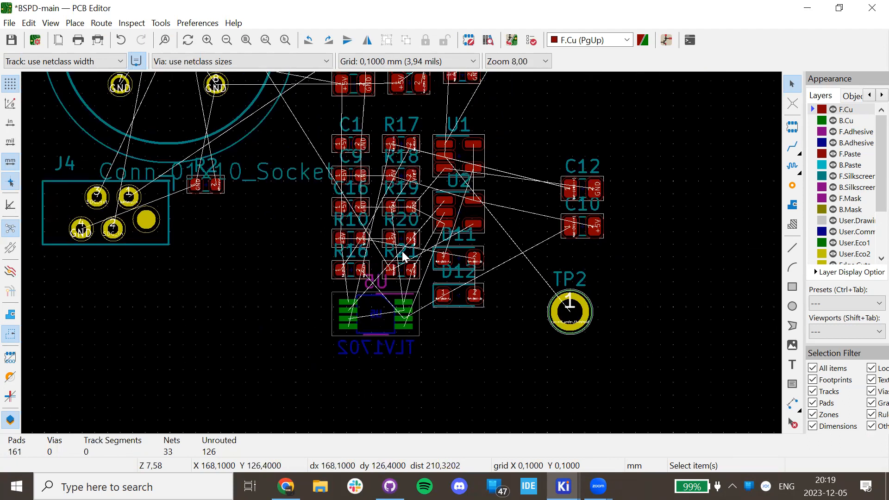
scroll(406, 244, "up", 1)
scroll(397, 297, "down", 1)
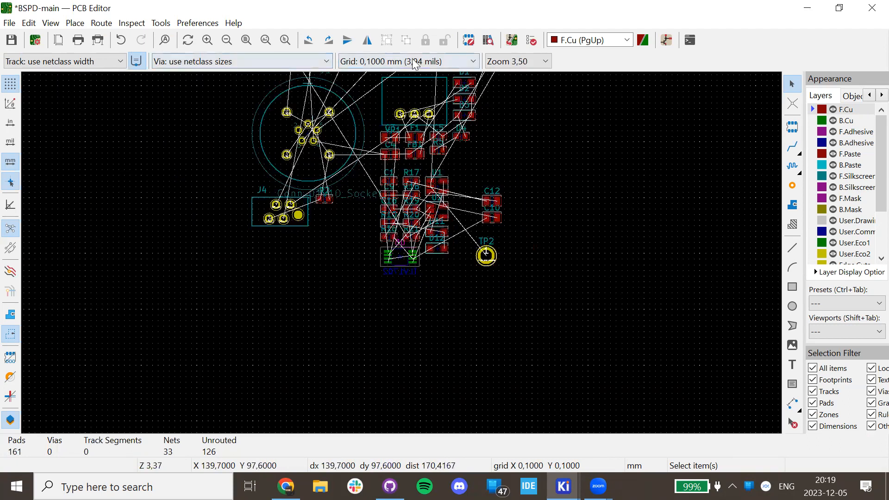
Toggle Flip Board View on and off to check U5 on the back, then reselect U5.
left_click(51, 23)
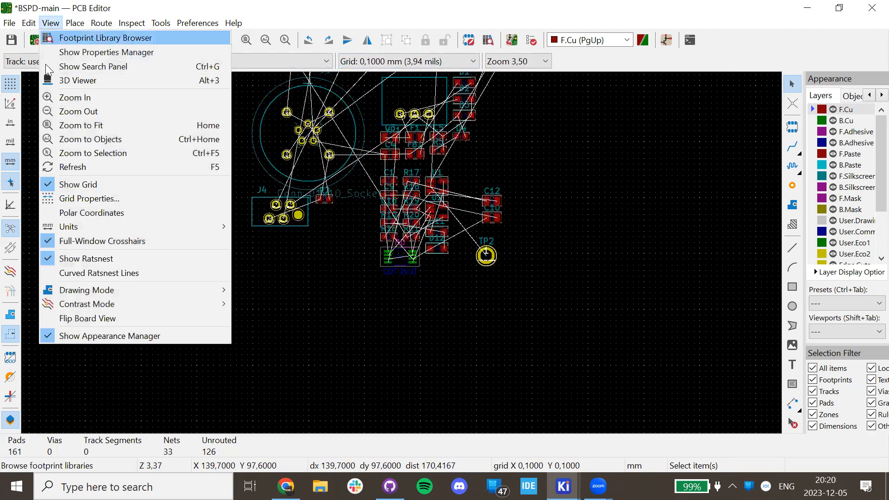
left_click(106, 319)
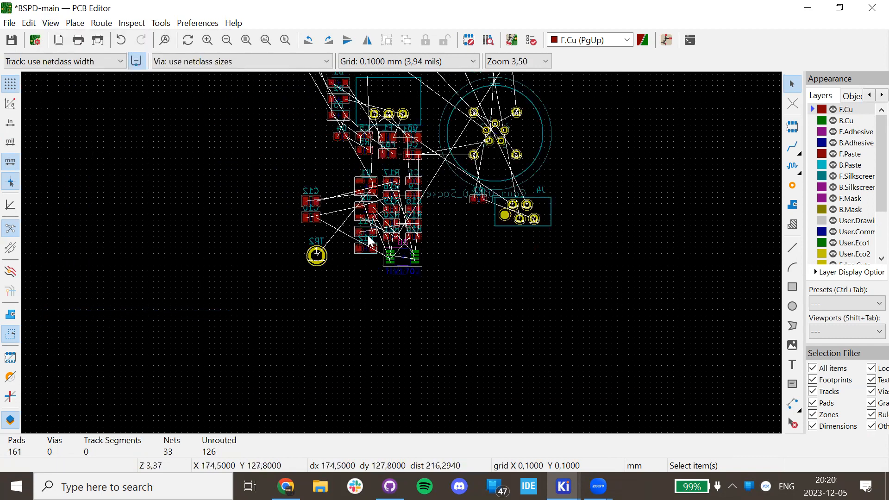
scroll(369, 240, "up", 3)
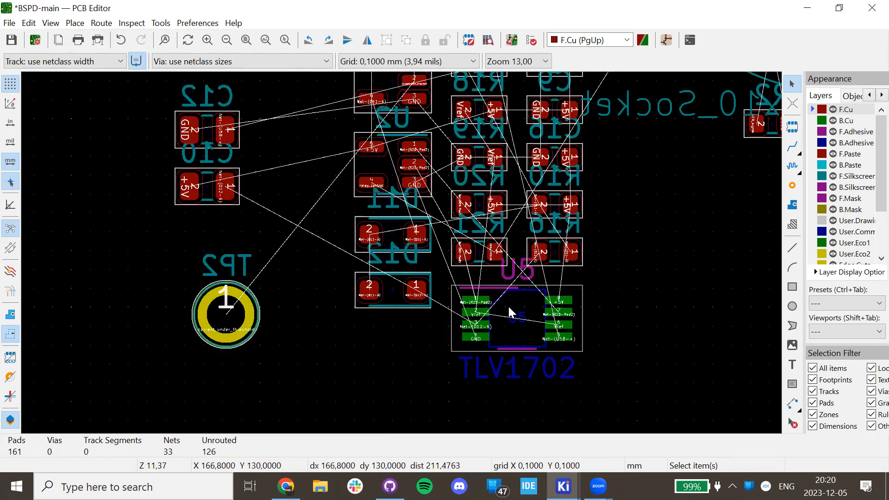
left_click(59, 28)
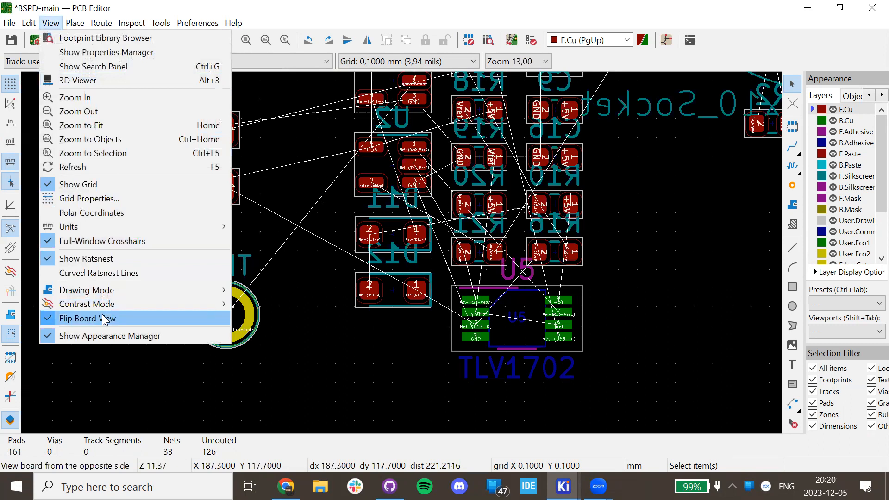
left_click(107, 319)
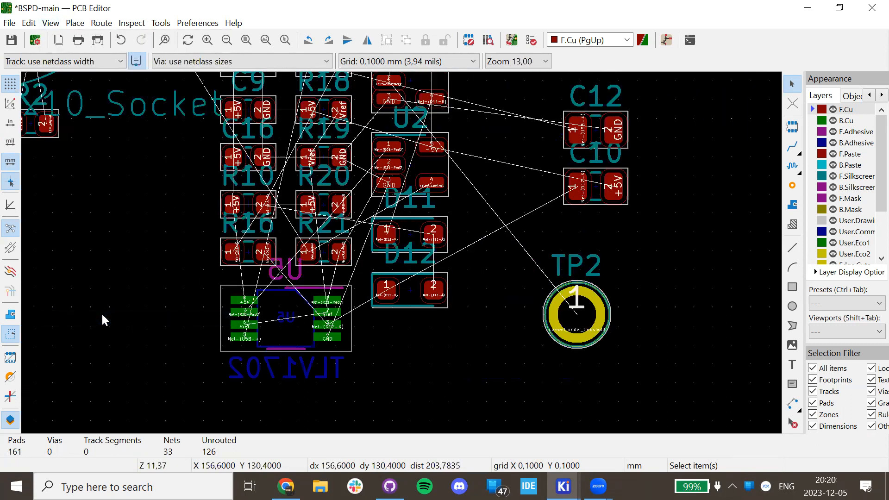
left_click(294, 315)
scroll(403, 260, "down", 3)
scroll(403, 258, "up", 3)
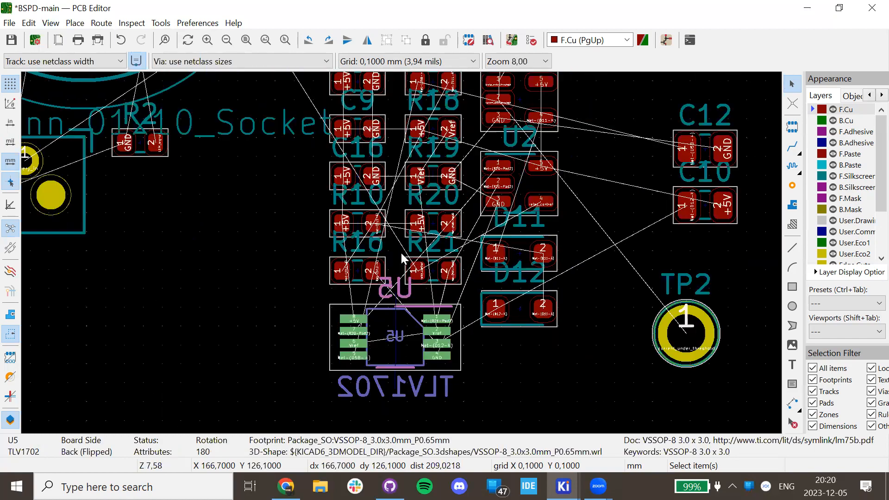
scroll(404, 258, "down", 5)
scroll(403, 257, "up", 4)
scroll(405, 256, "down", 4)
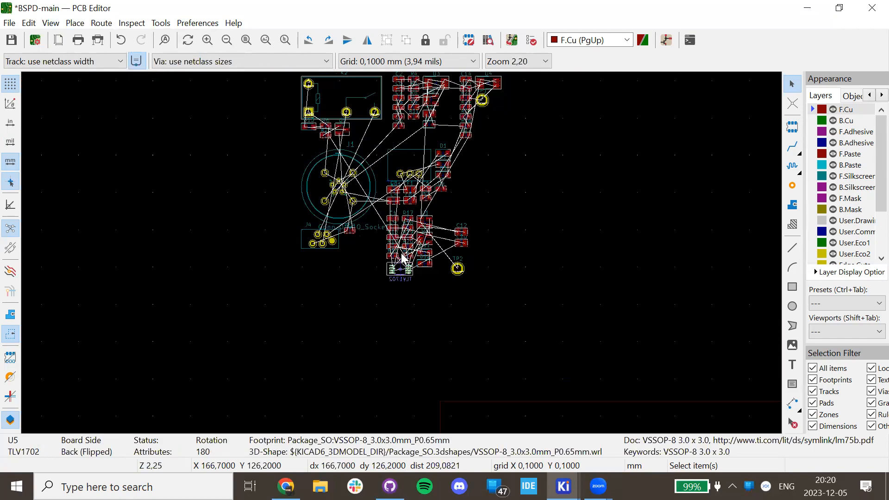
scroll(399, 258, "up", 2)
middle_click_drag(398, 169, 404, 307)
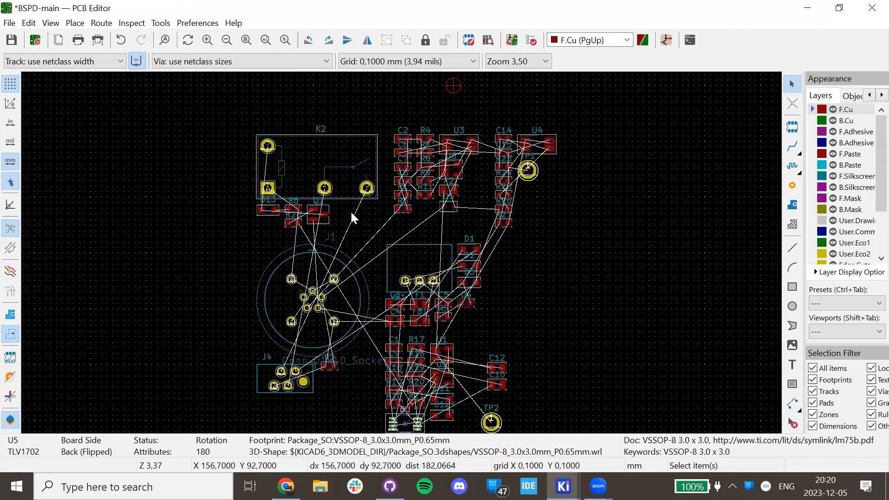
scroll(393, 245, "down", 3)
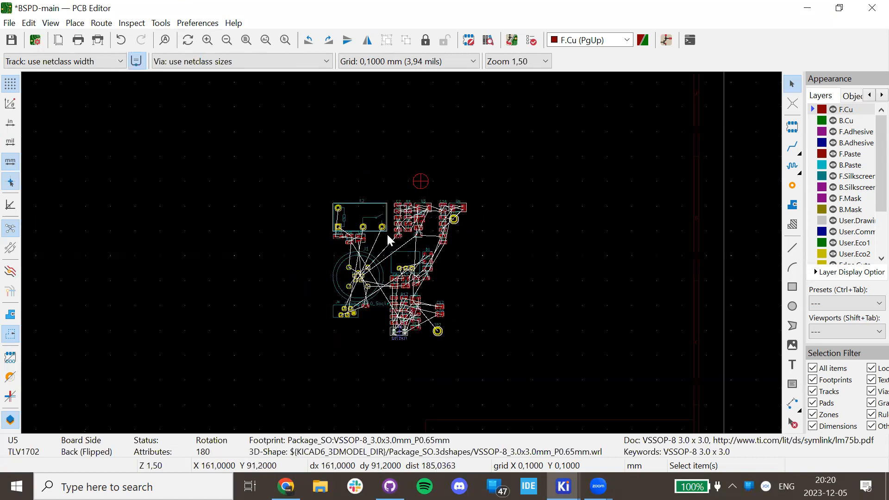
scroll(393, 248, "up", 1)
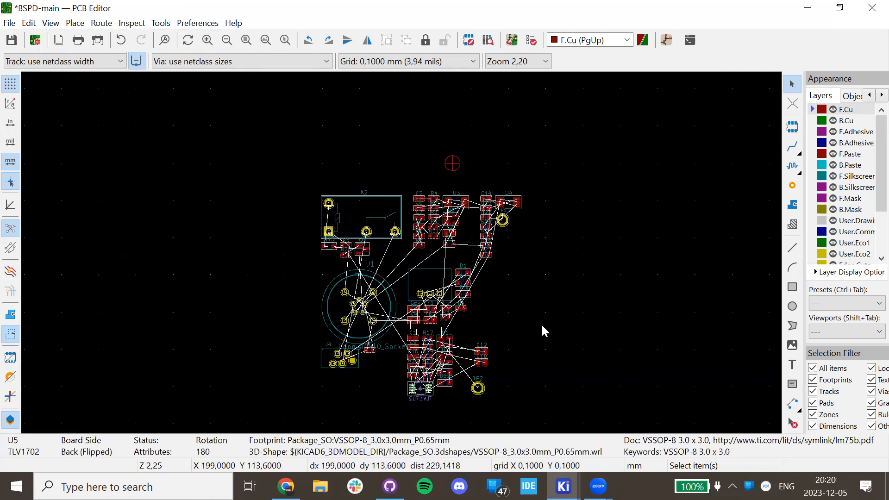